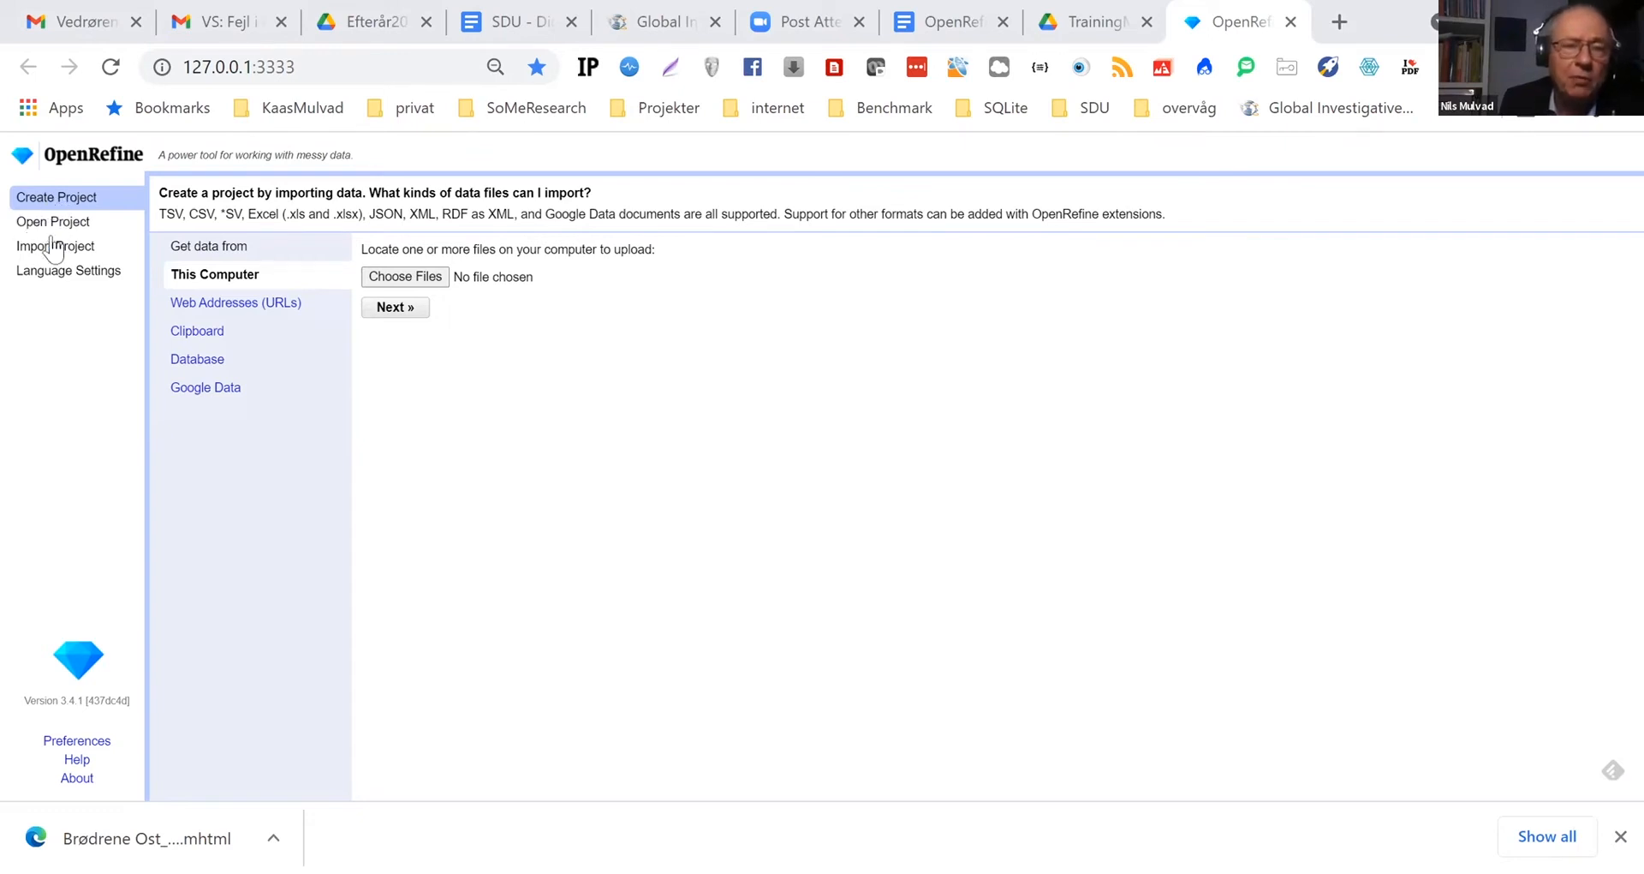
Create a project from the prof workbook in Dokumenter > undervisning2021 > OpenRefine > Data, keeping the default name and parsing options
left_click(399, 283)
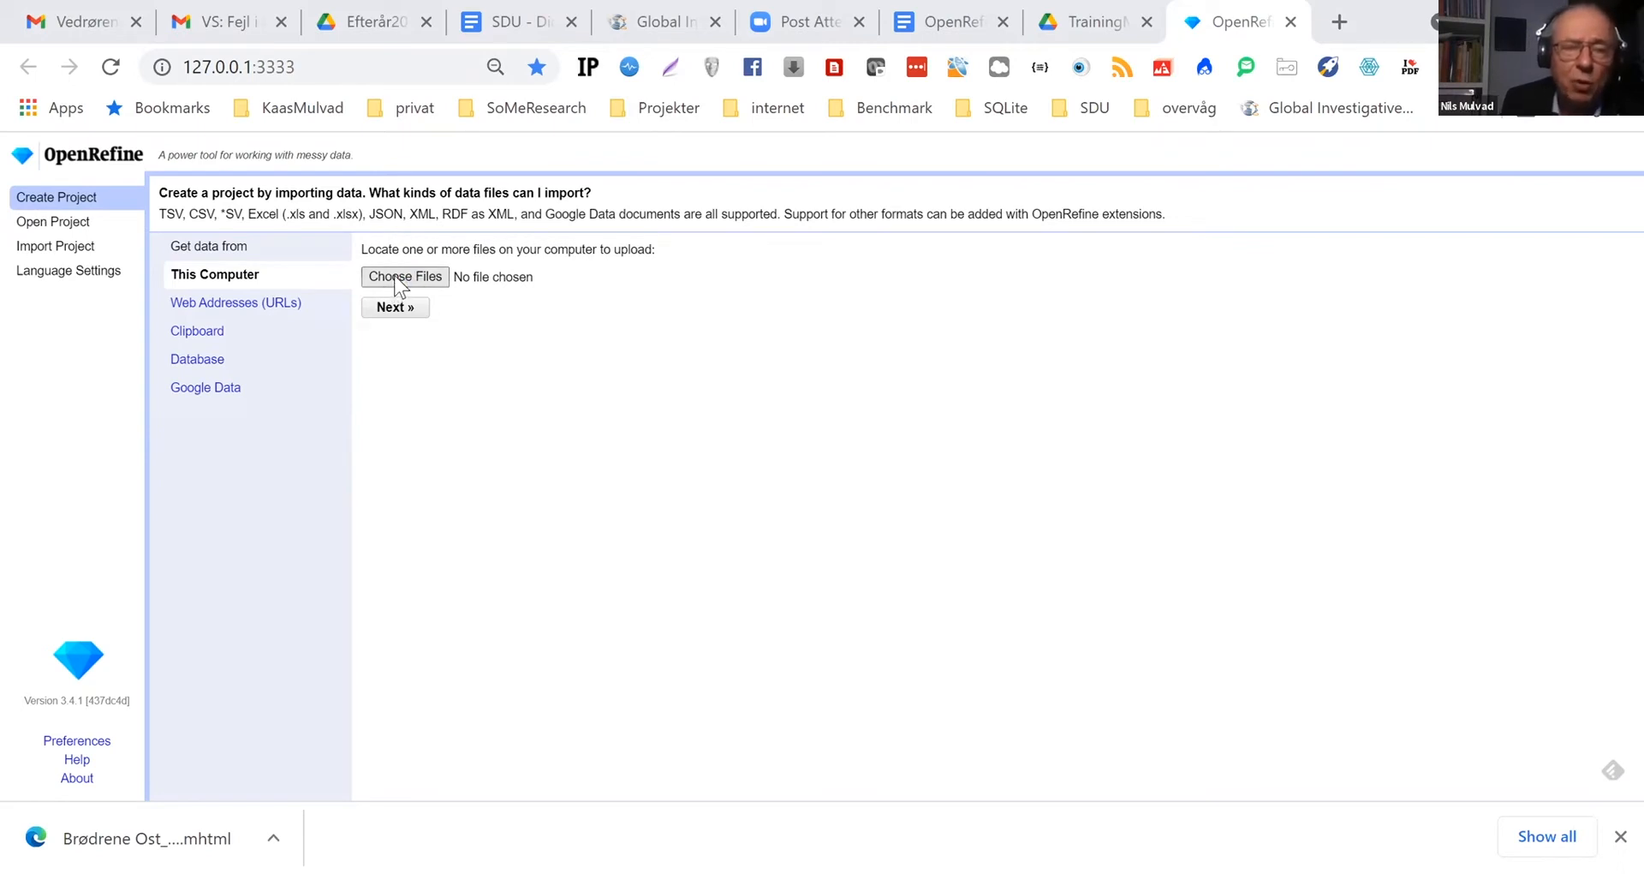
left_click(339, 60)
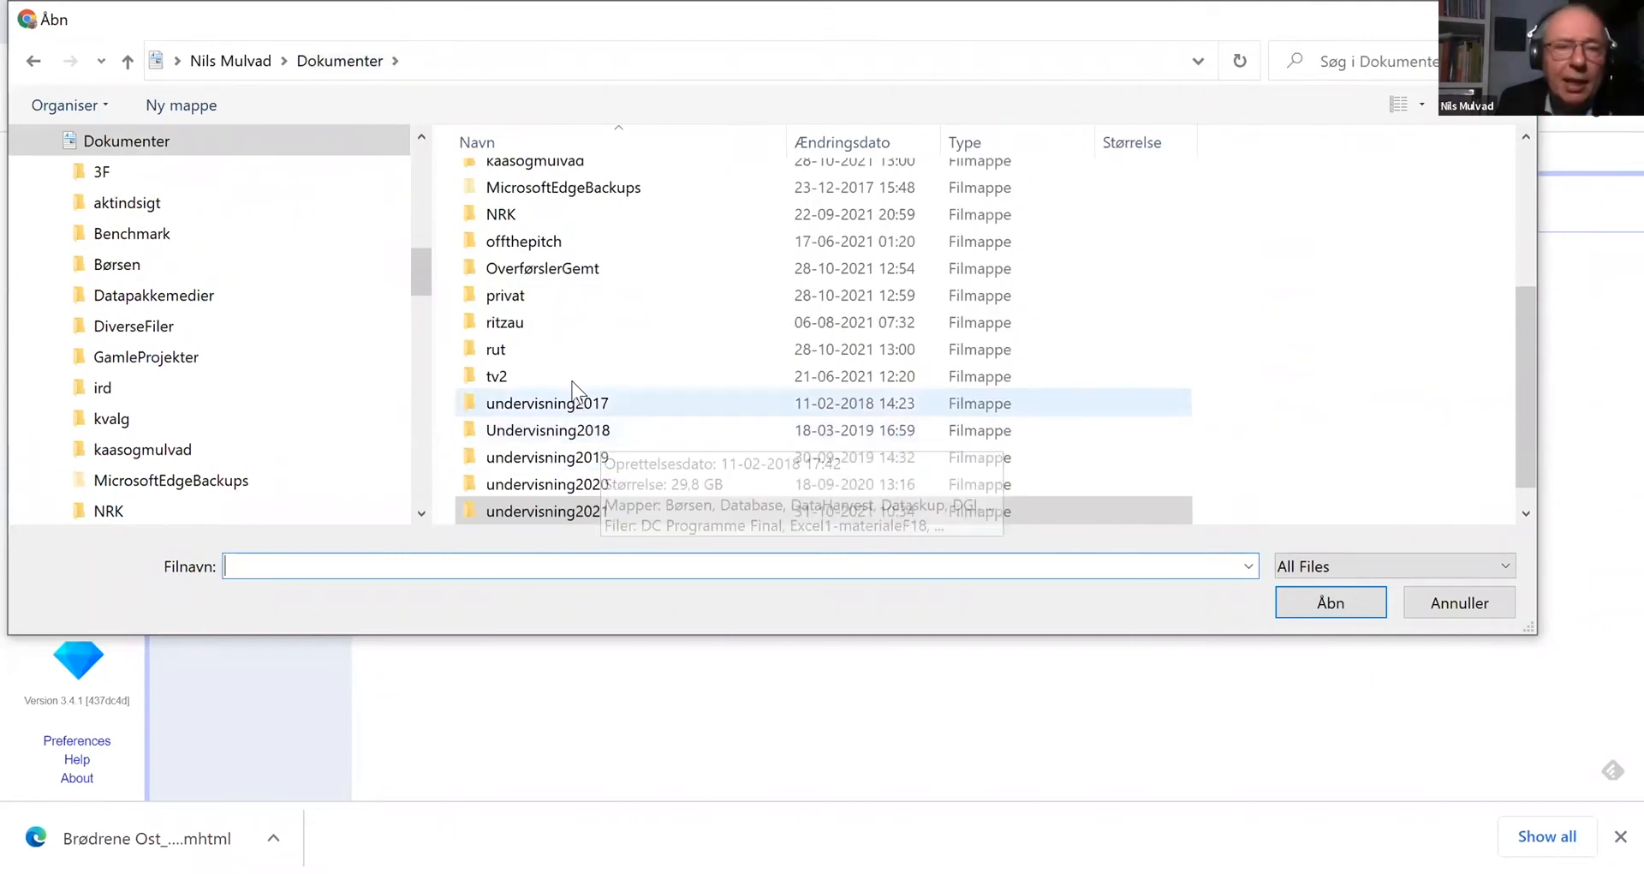
scroll(524, 360, "up", 2)
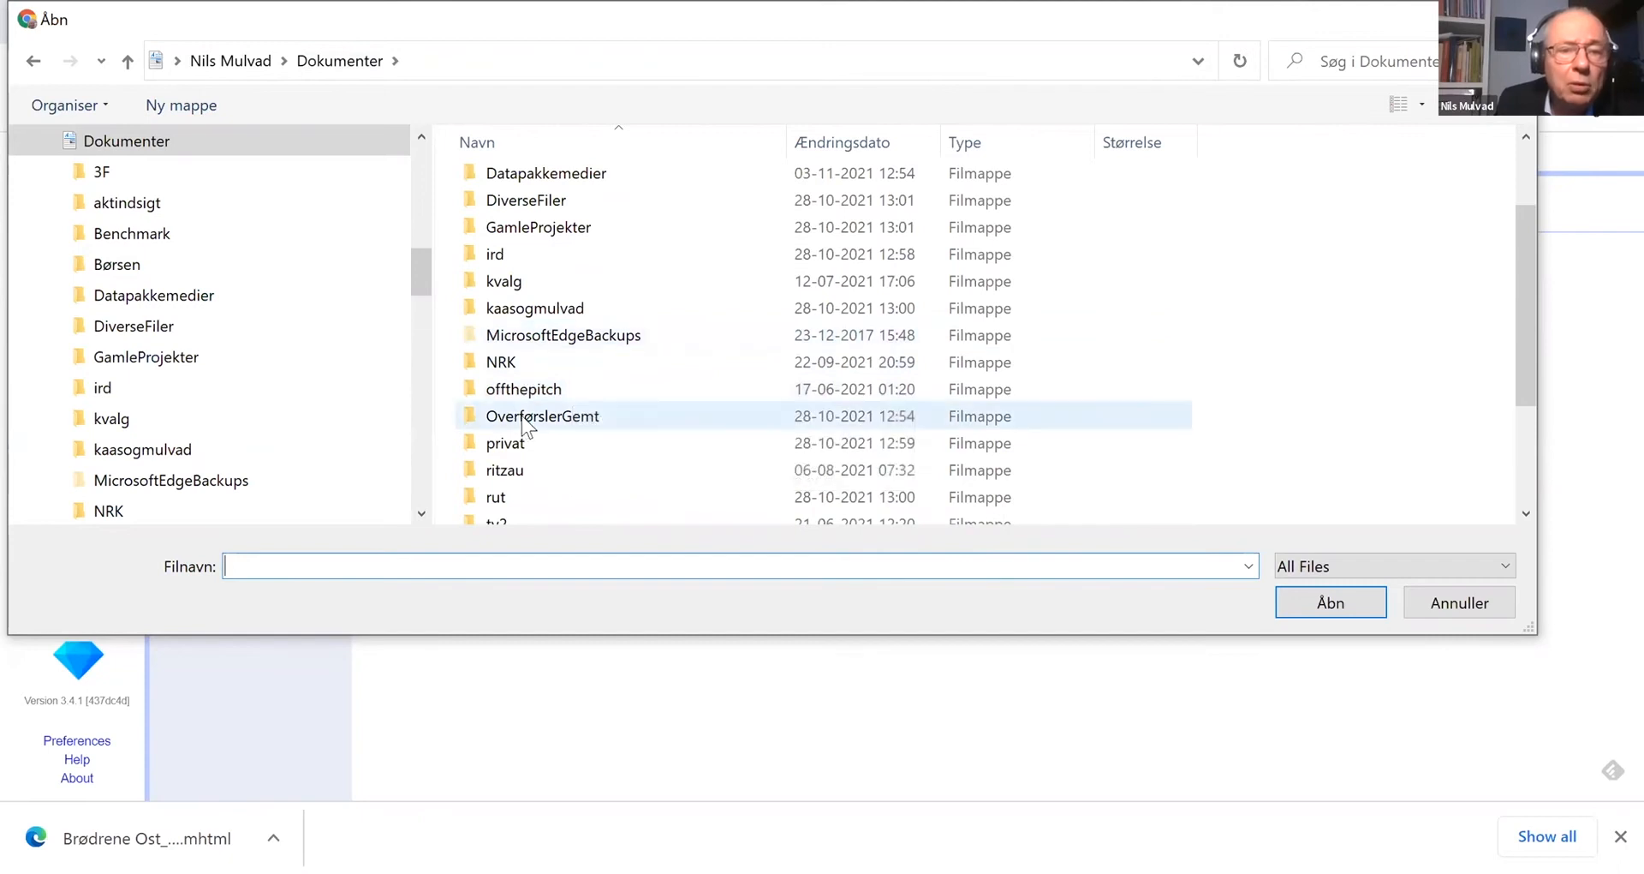
scroll(525, 428, "down", 2)
double_click(529, 471)
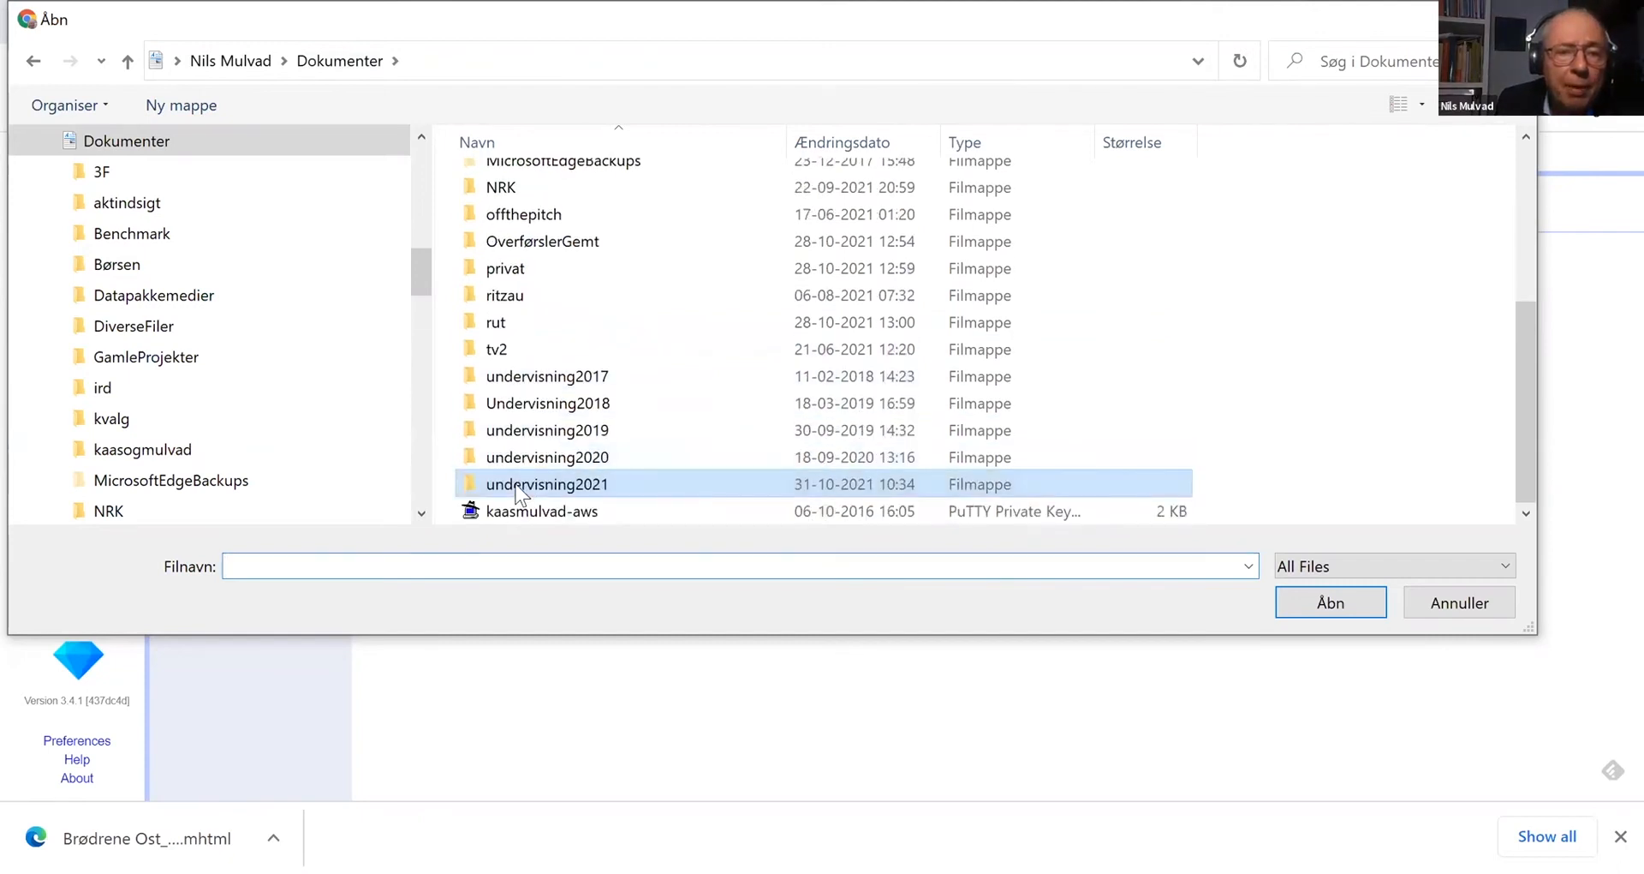
double_click(531, 324)
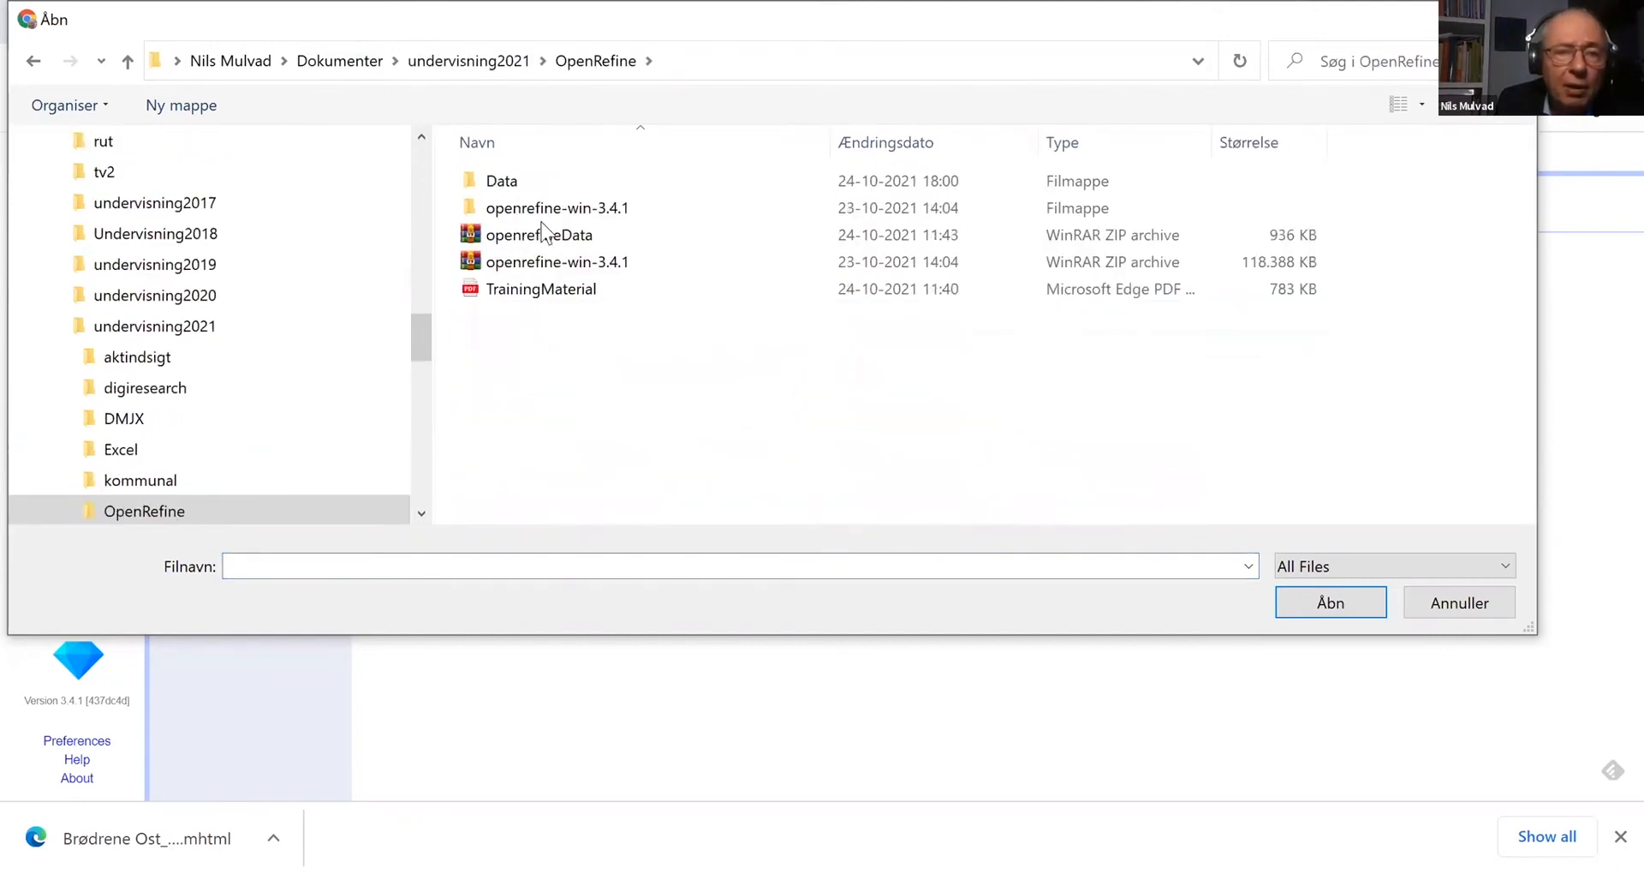
left_click(511, 184)
double_click(511, 183)
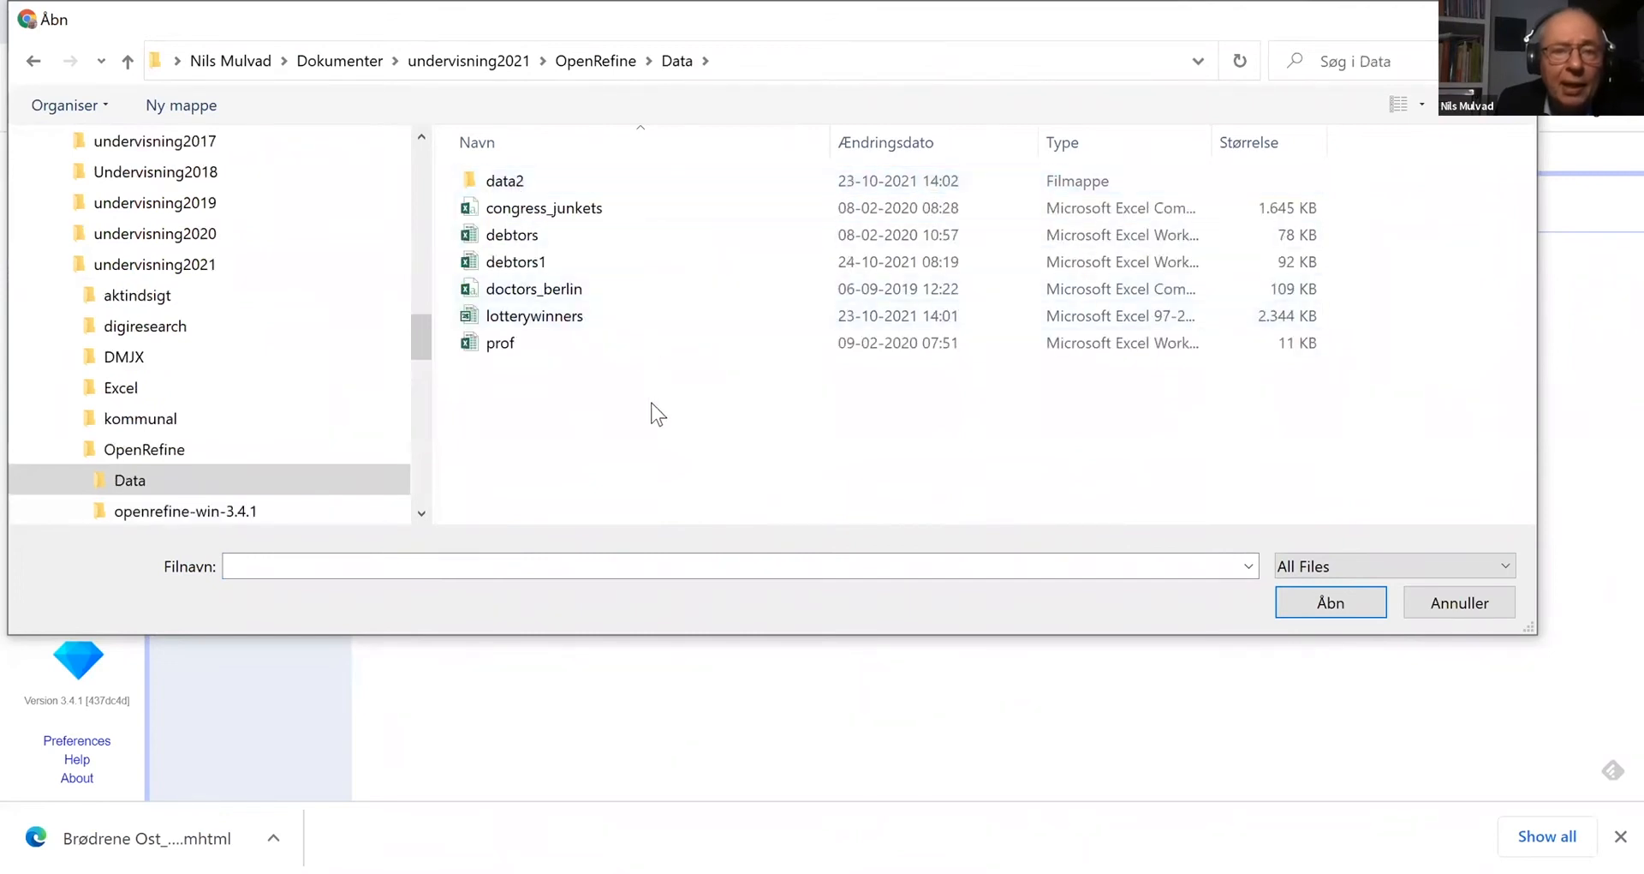
left_click(506, 347)
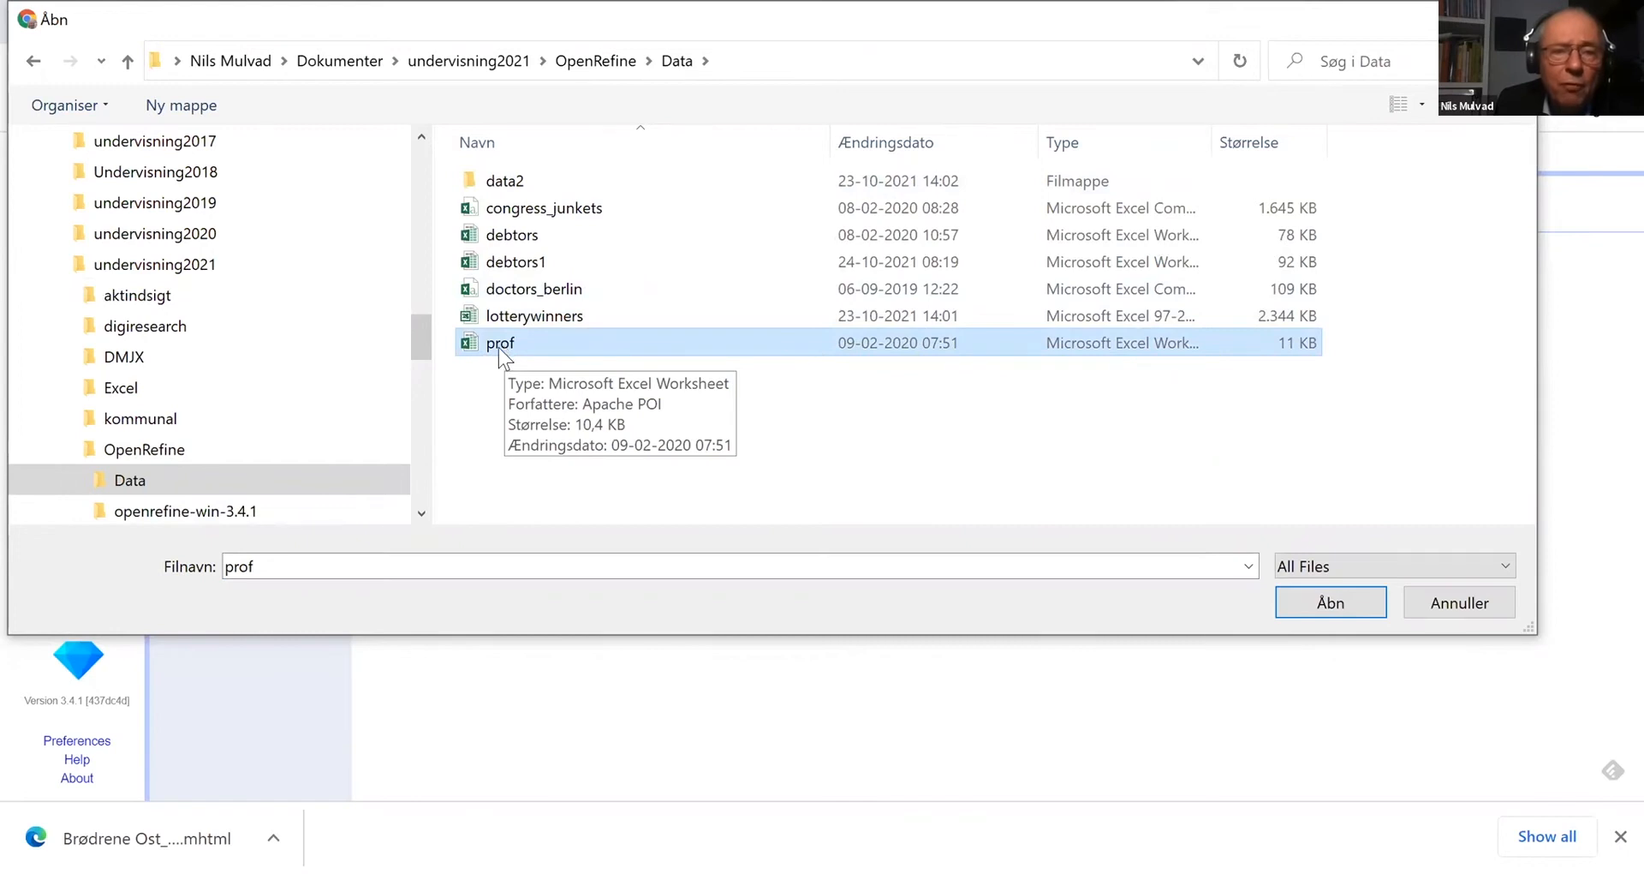
double_click(498, 347)
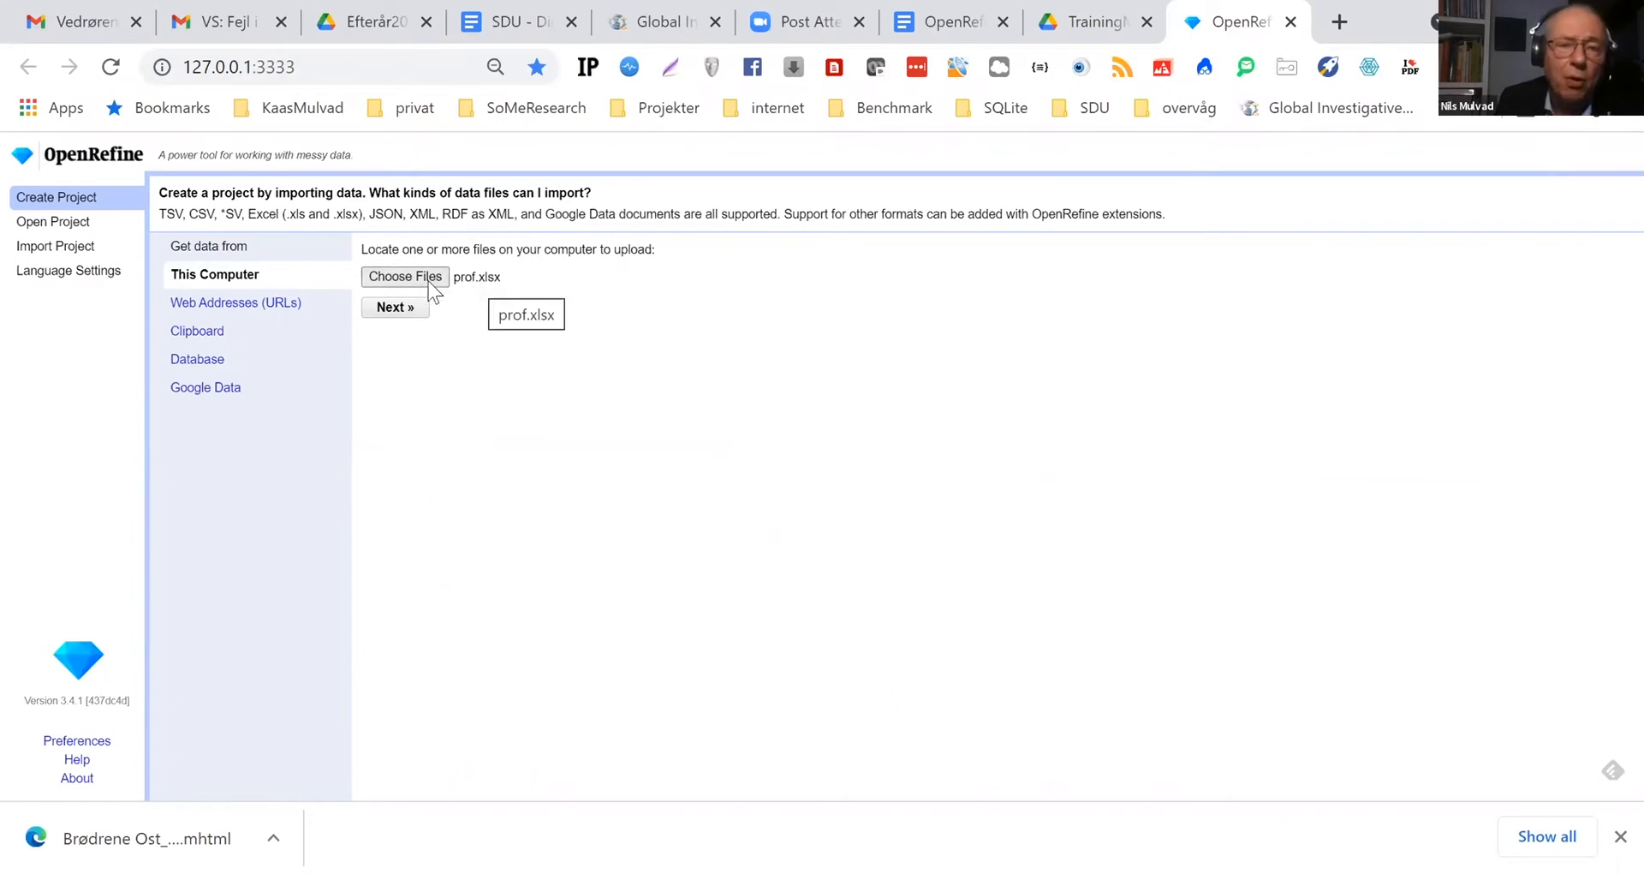
left_click(395, 315)
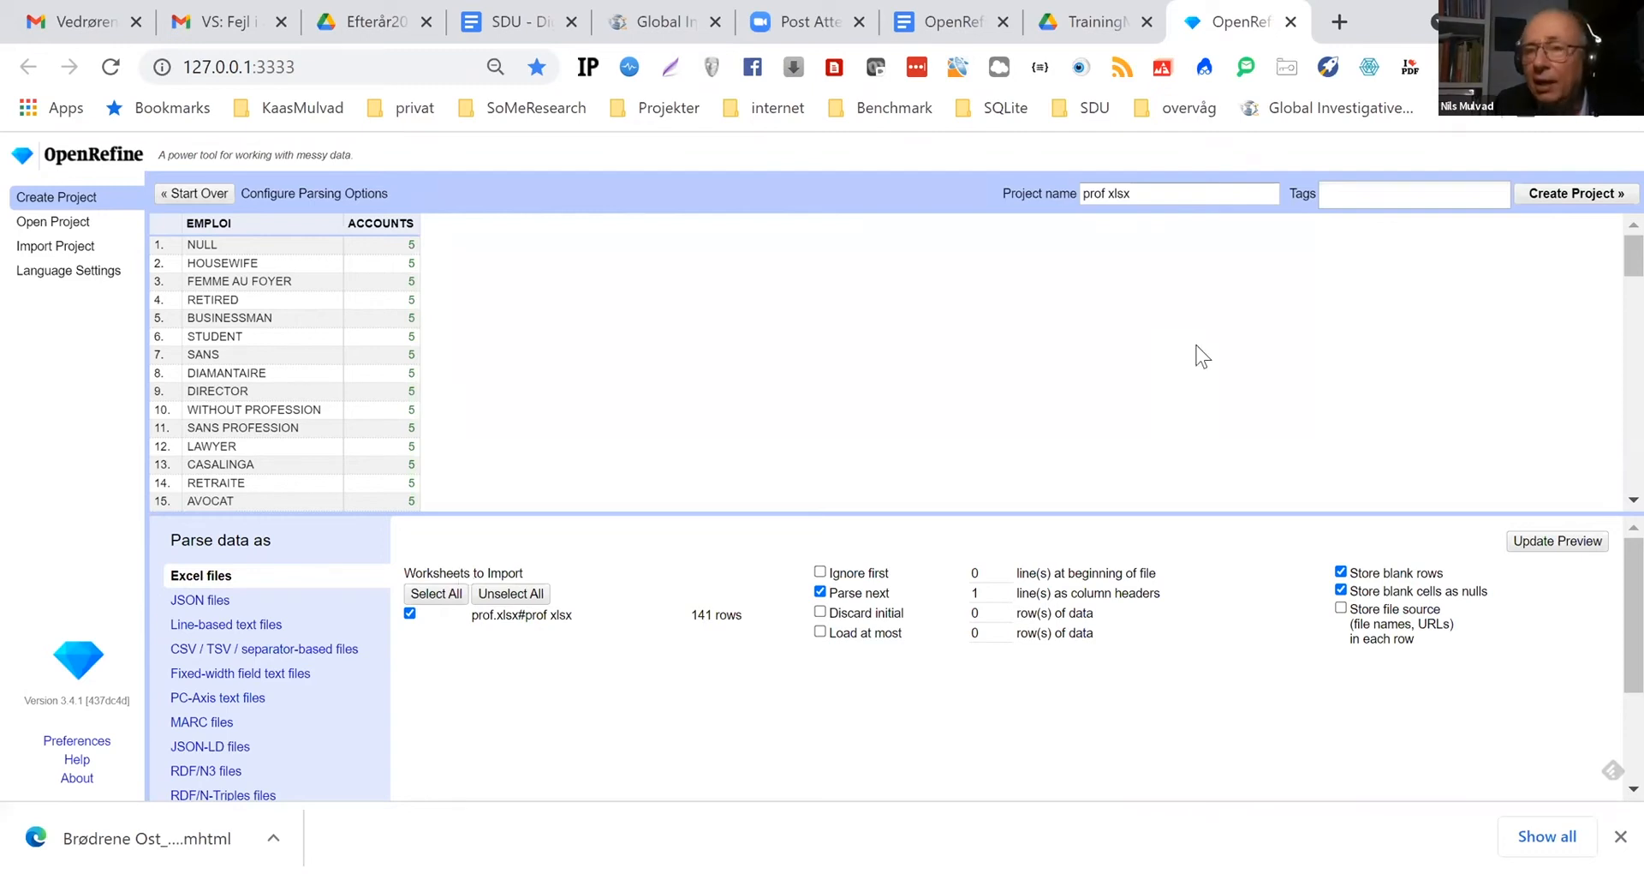
left_click(1577, 195)
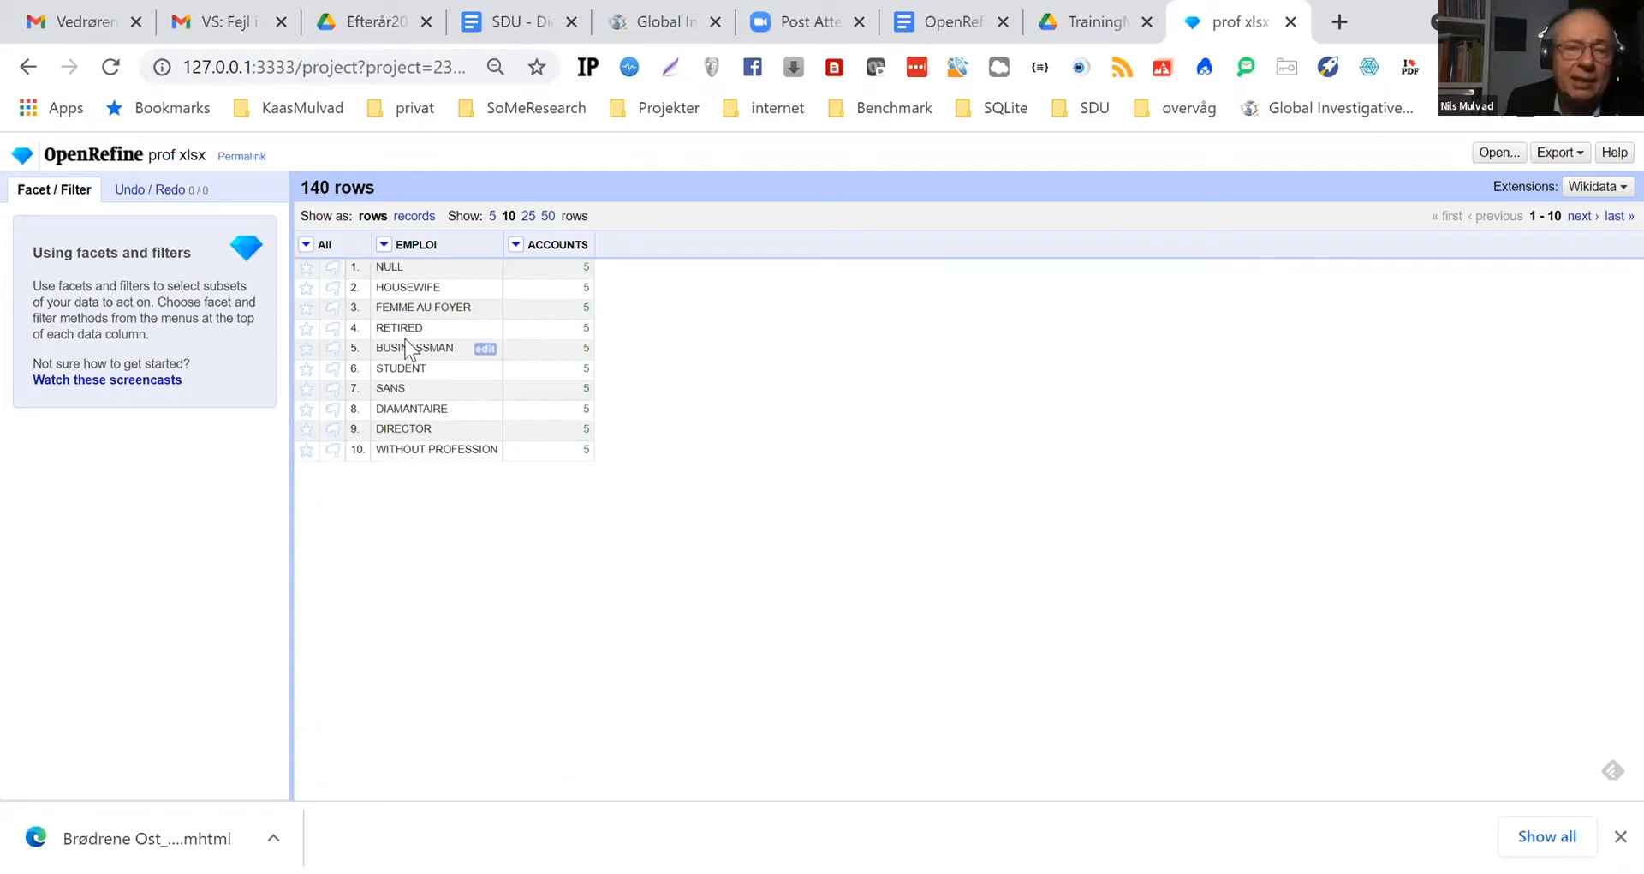
Add a column named title2 based on the EMPLOI column, keeping the expression value so it copies every entry
left_click(384, 246)
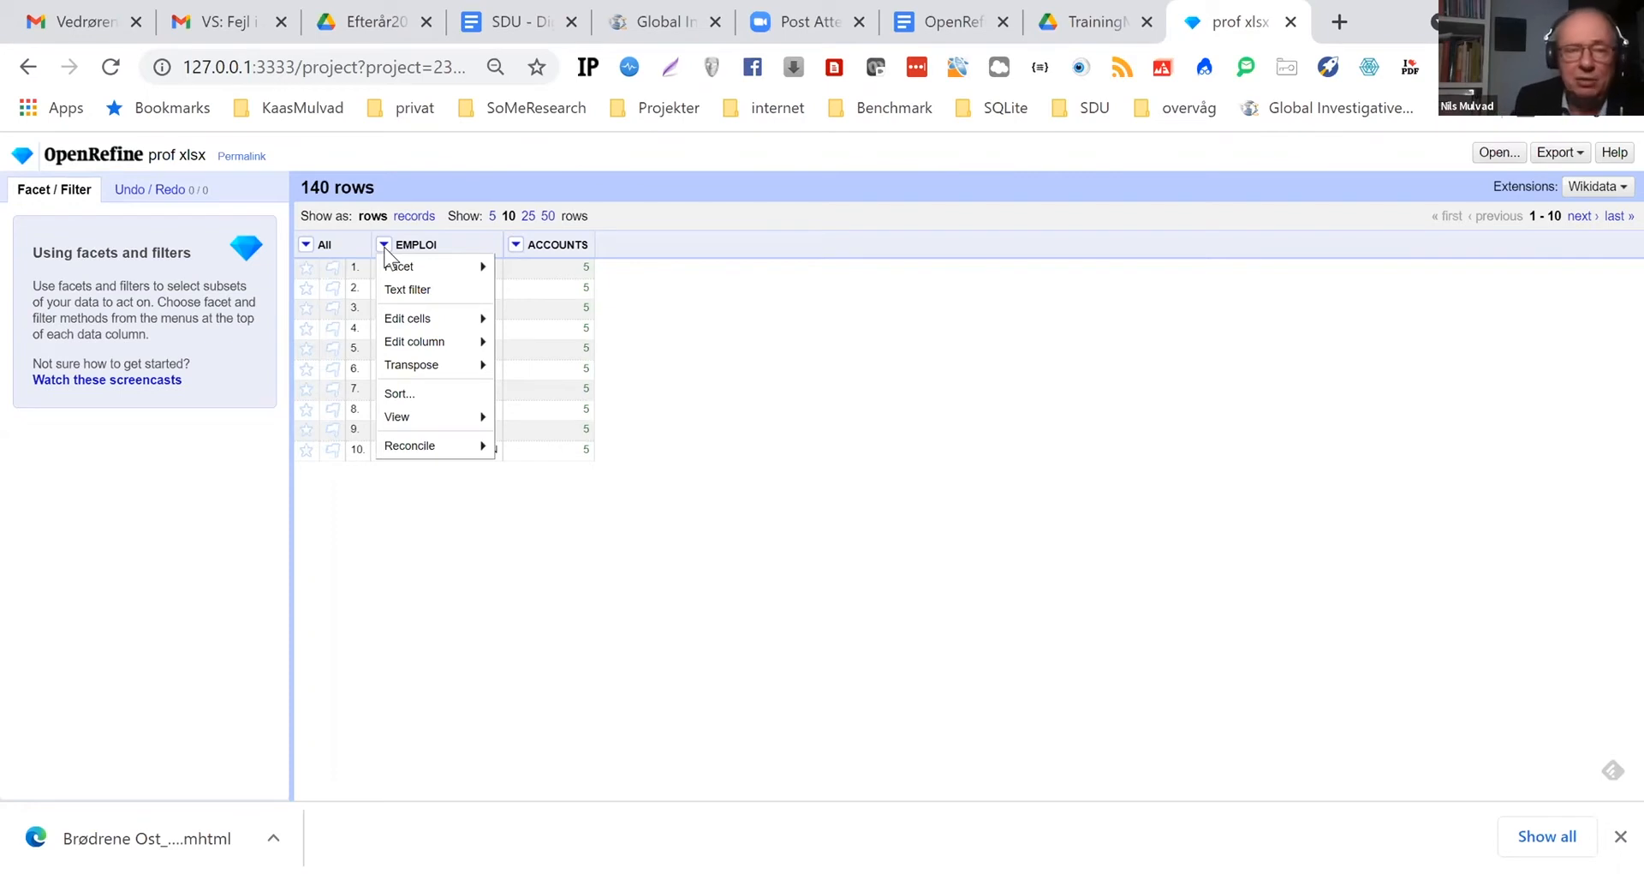
mouse_move(450, 350)
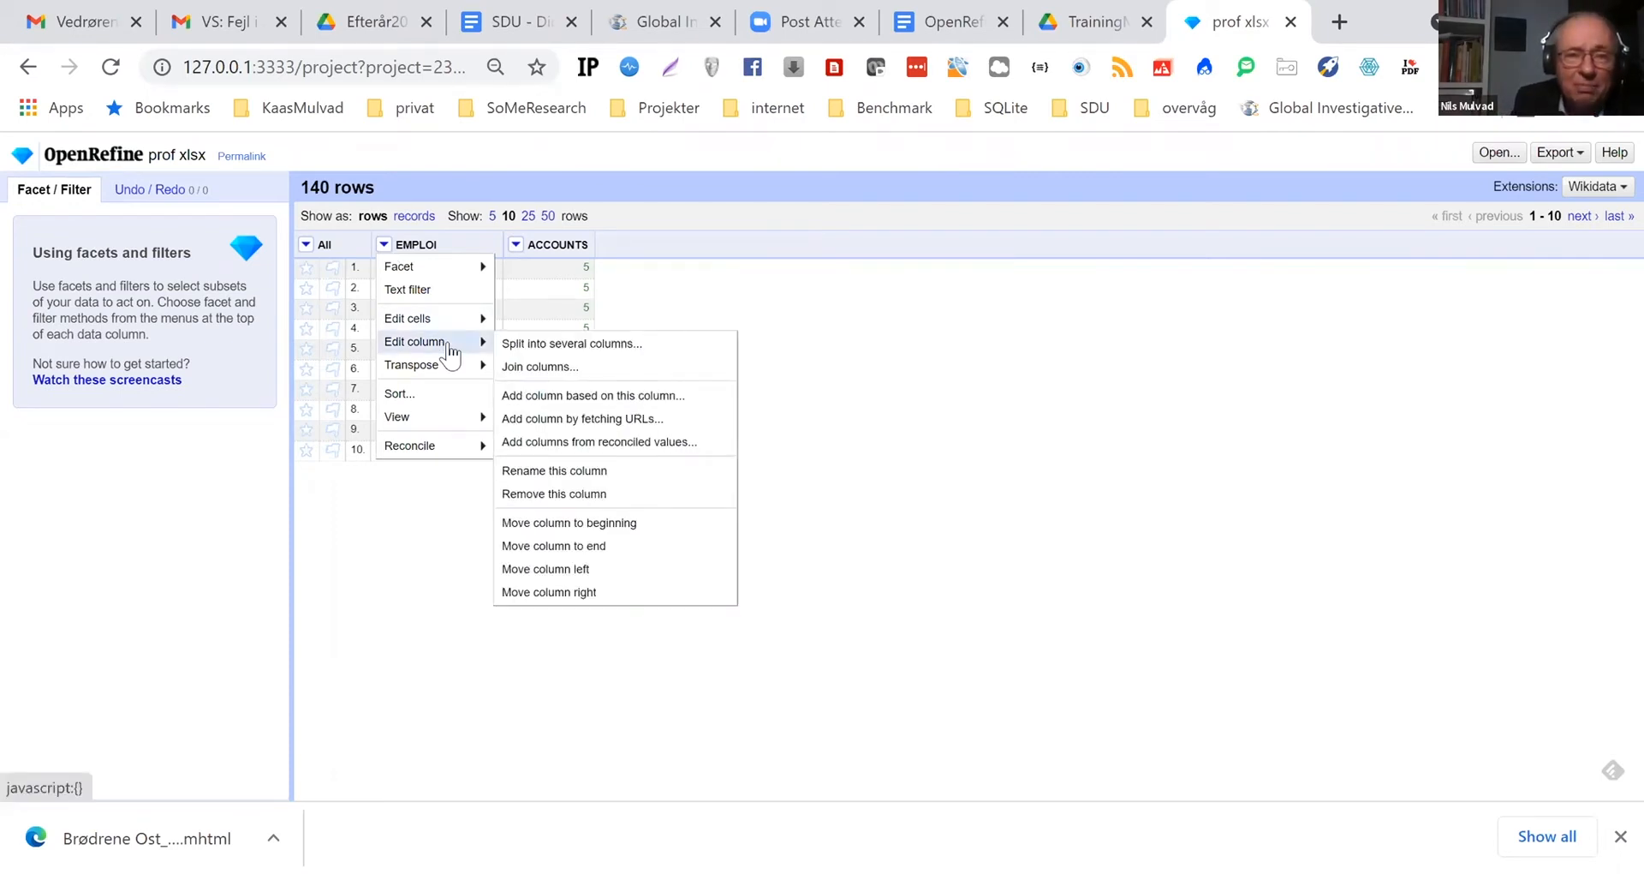
left_click(561, 396)
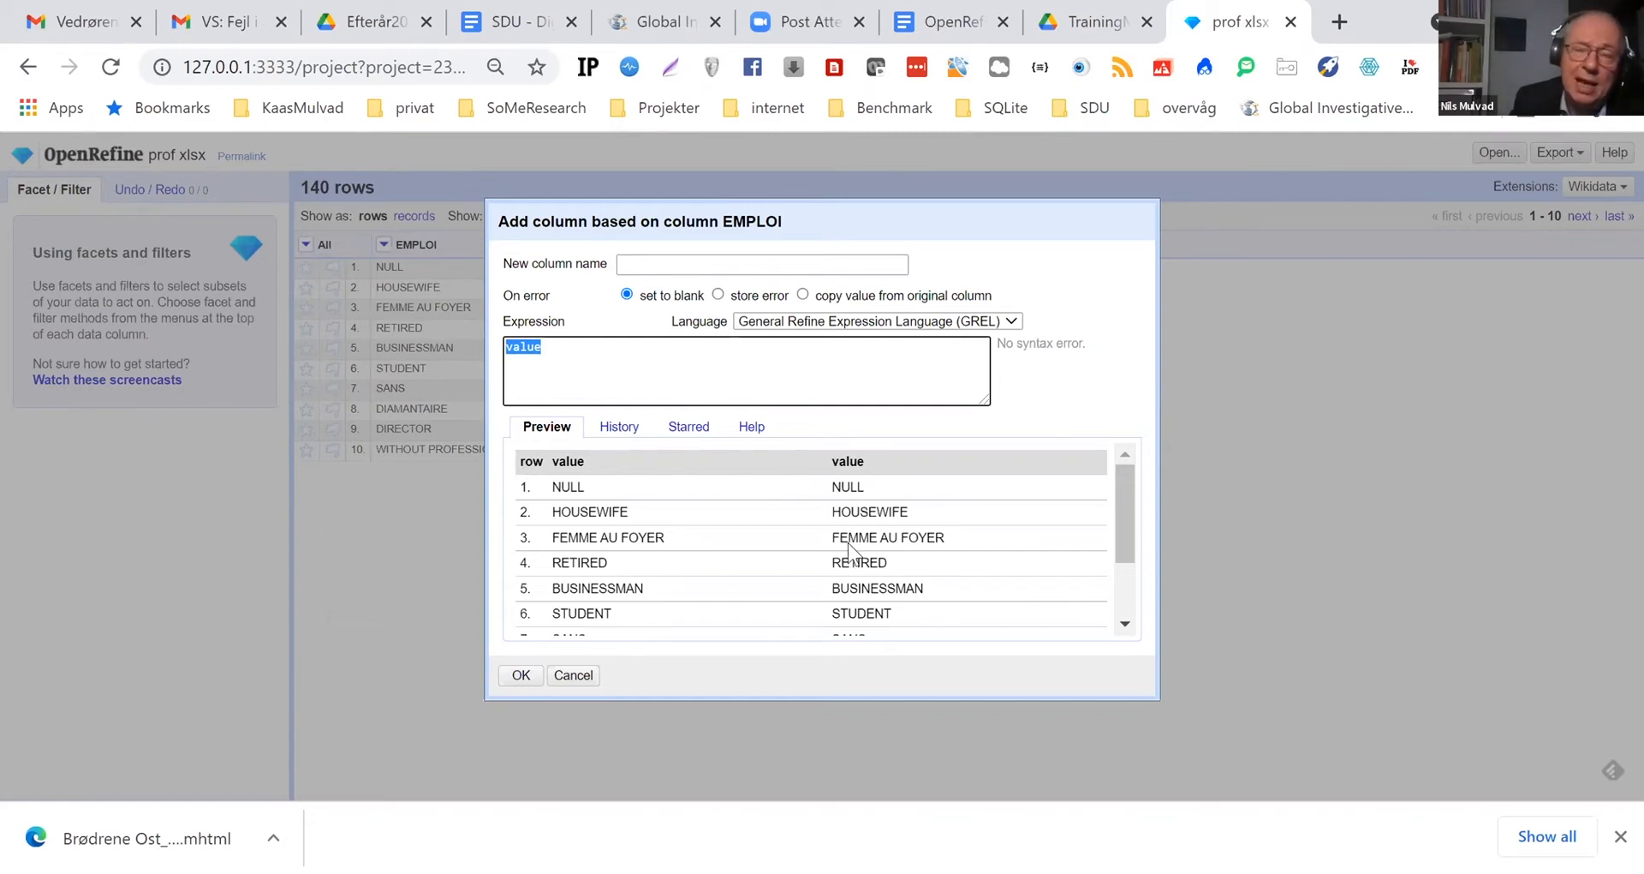
left_click(646, 265)
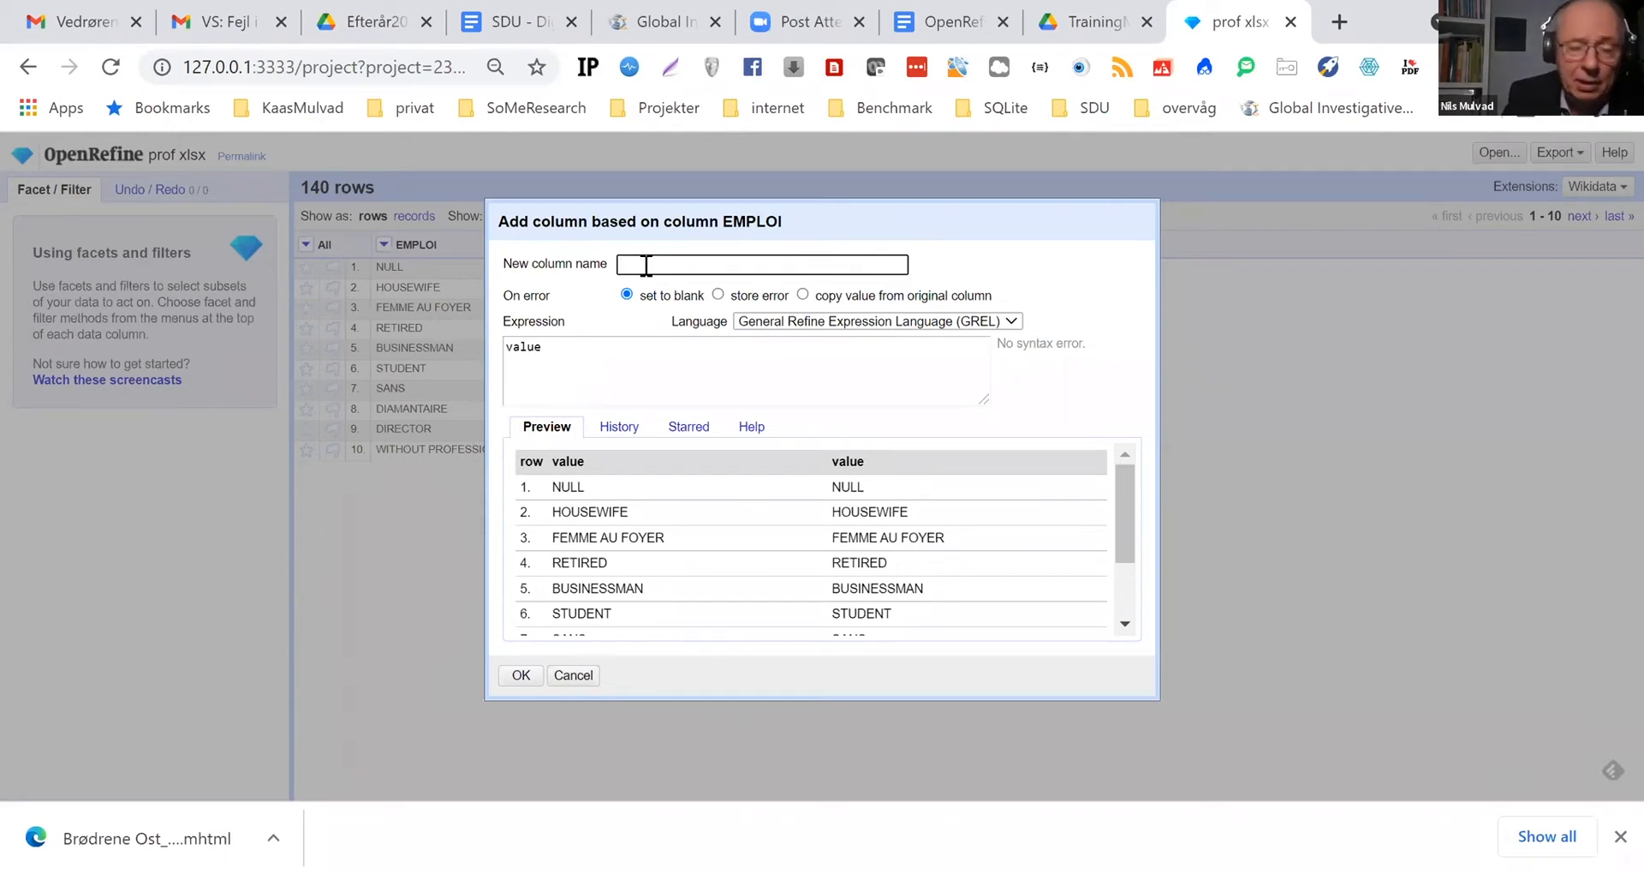
type("title2")
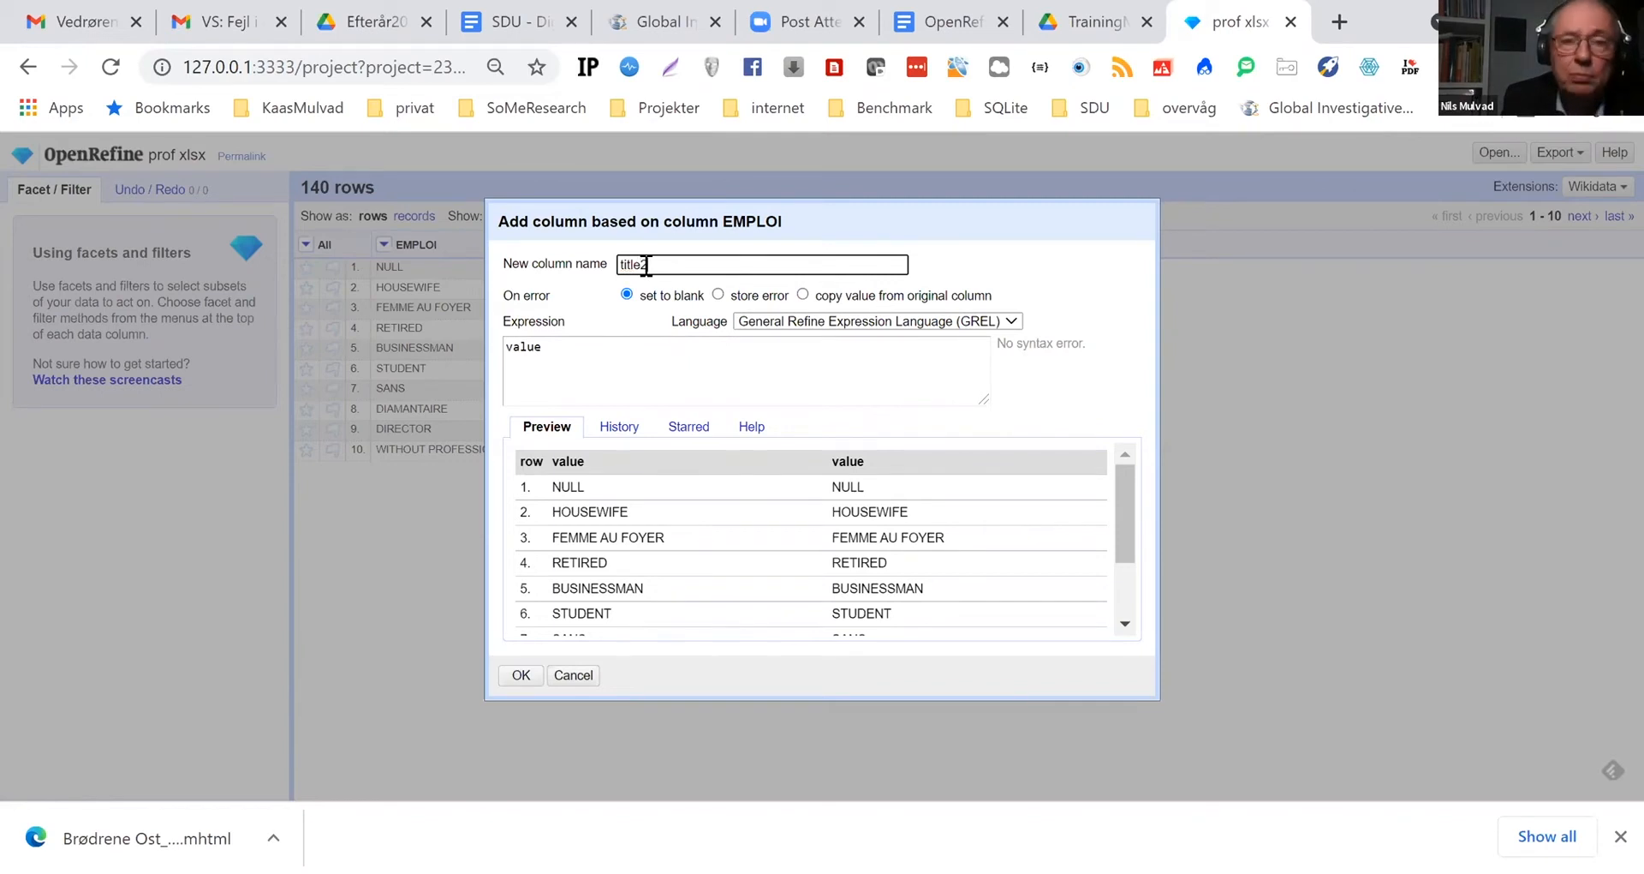
left_click(522, 676)
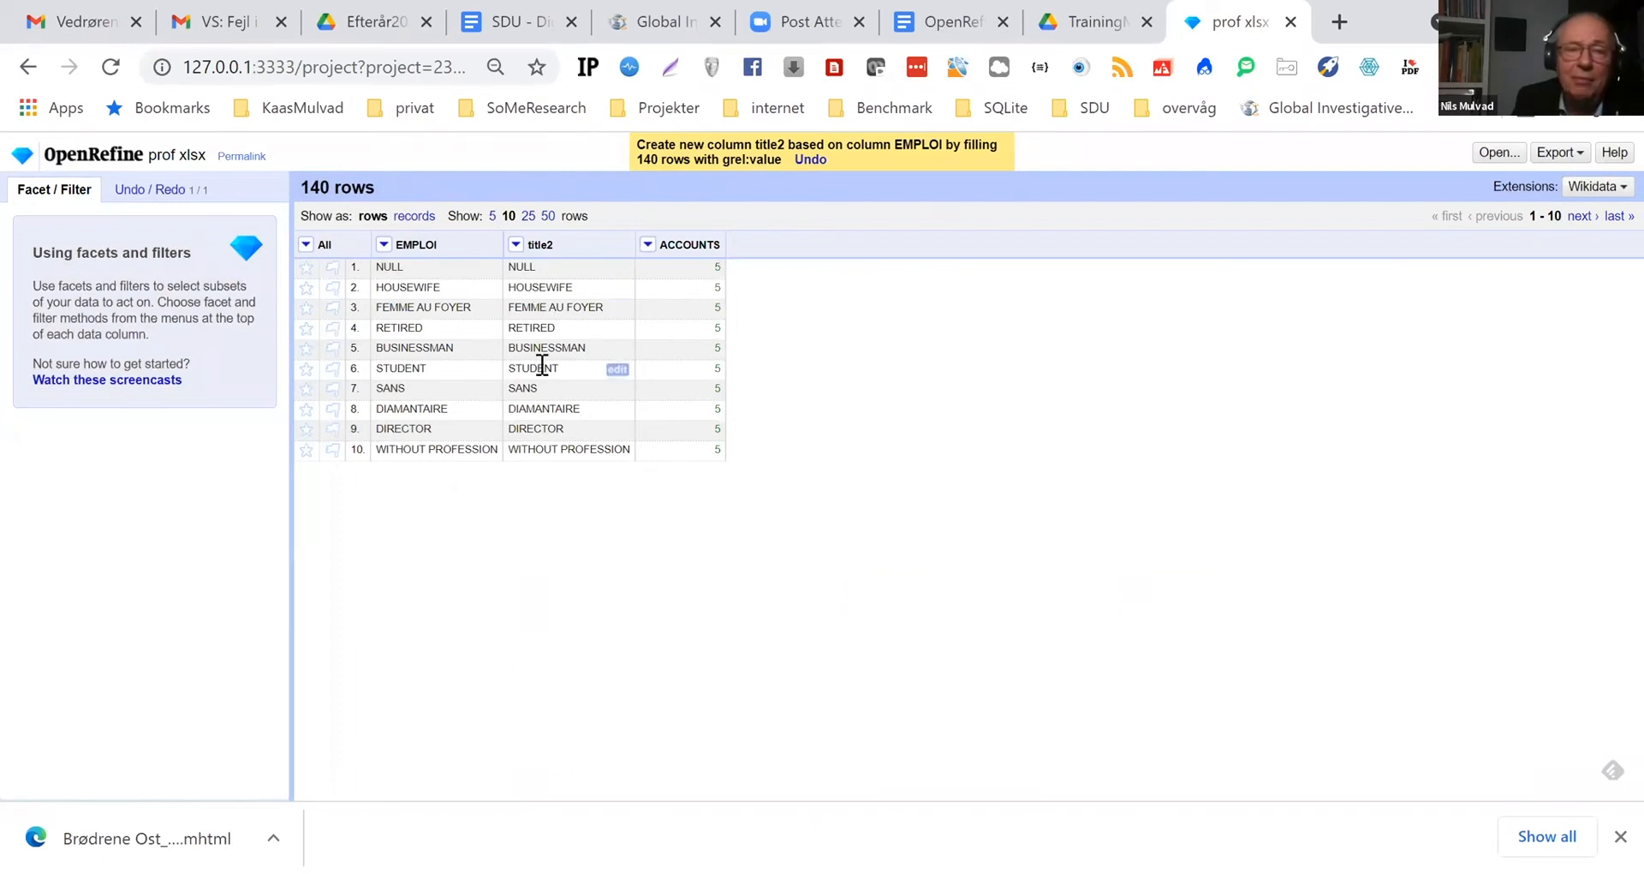
Trim leading and trailing whitespace from the cells in the title2 column
left_click(517, 245)
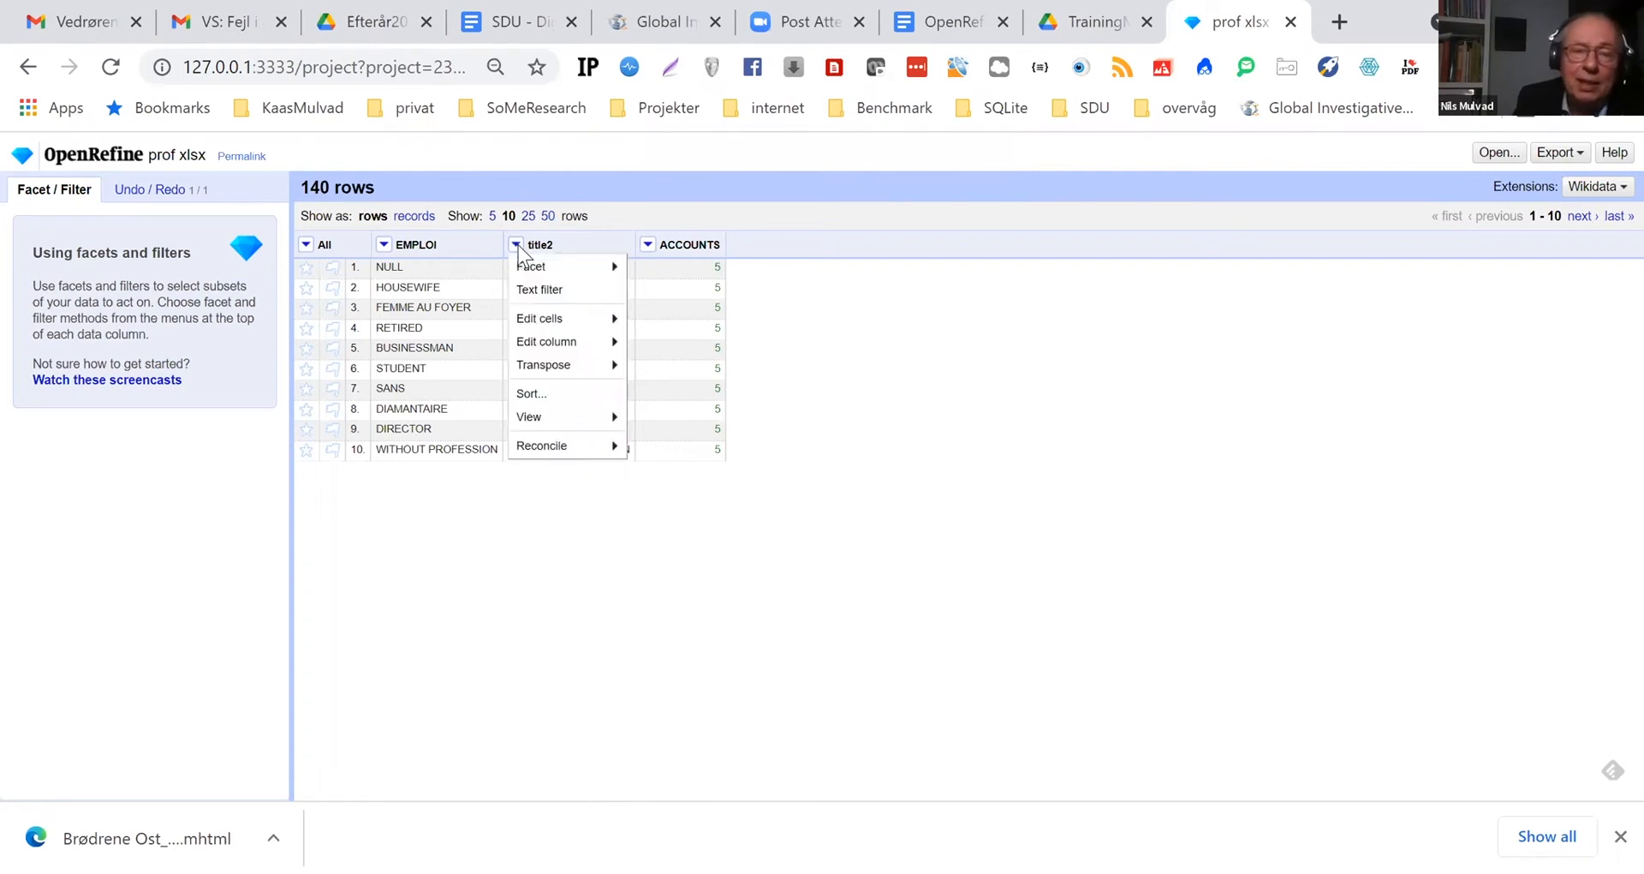
mouse_move(522, 262)
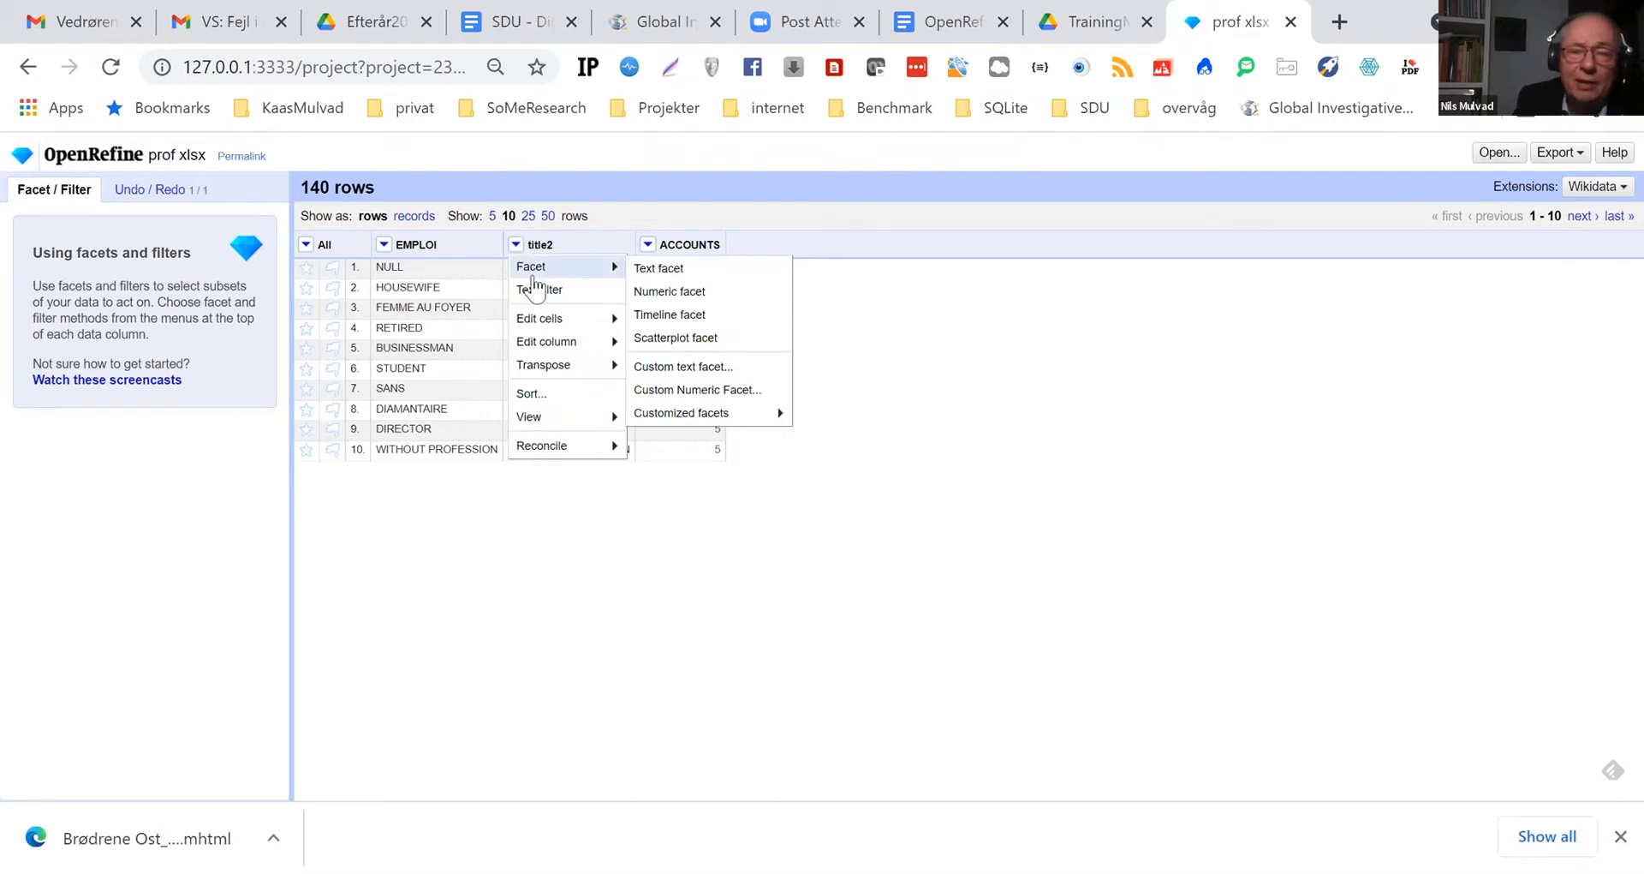
mouse_move(563, 326)
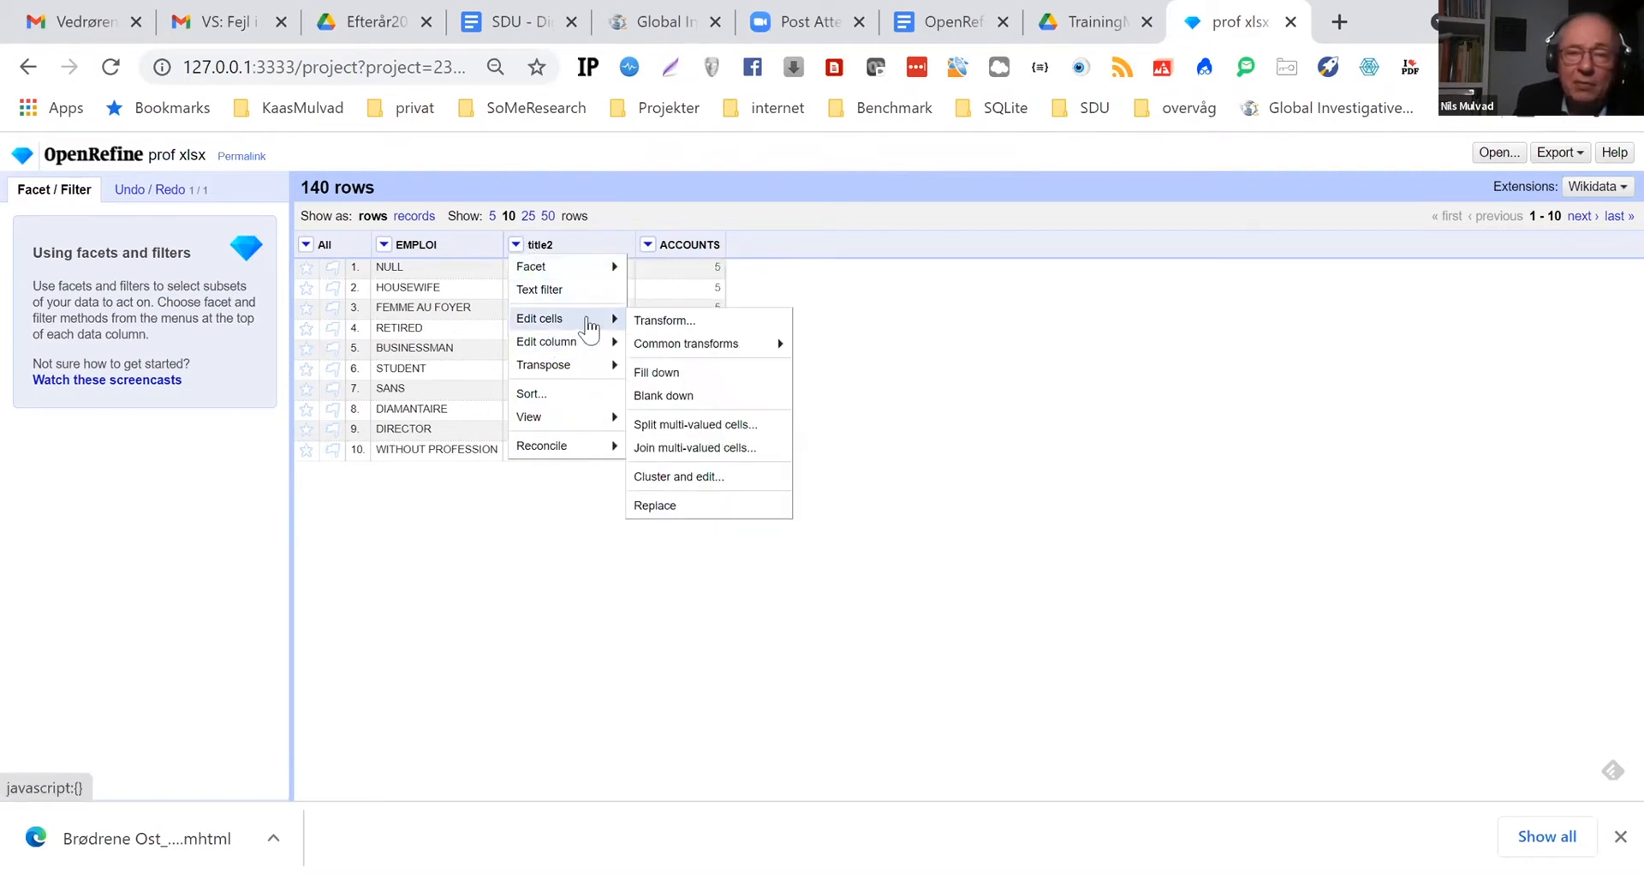
mouse_move(694, 351)
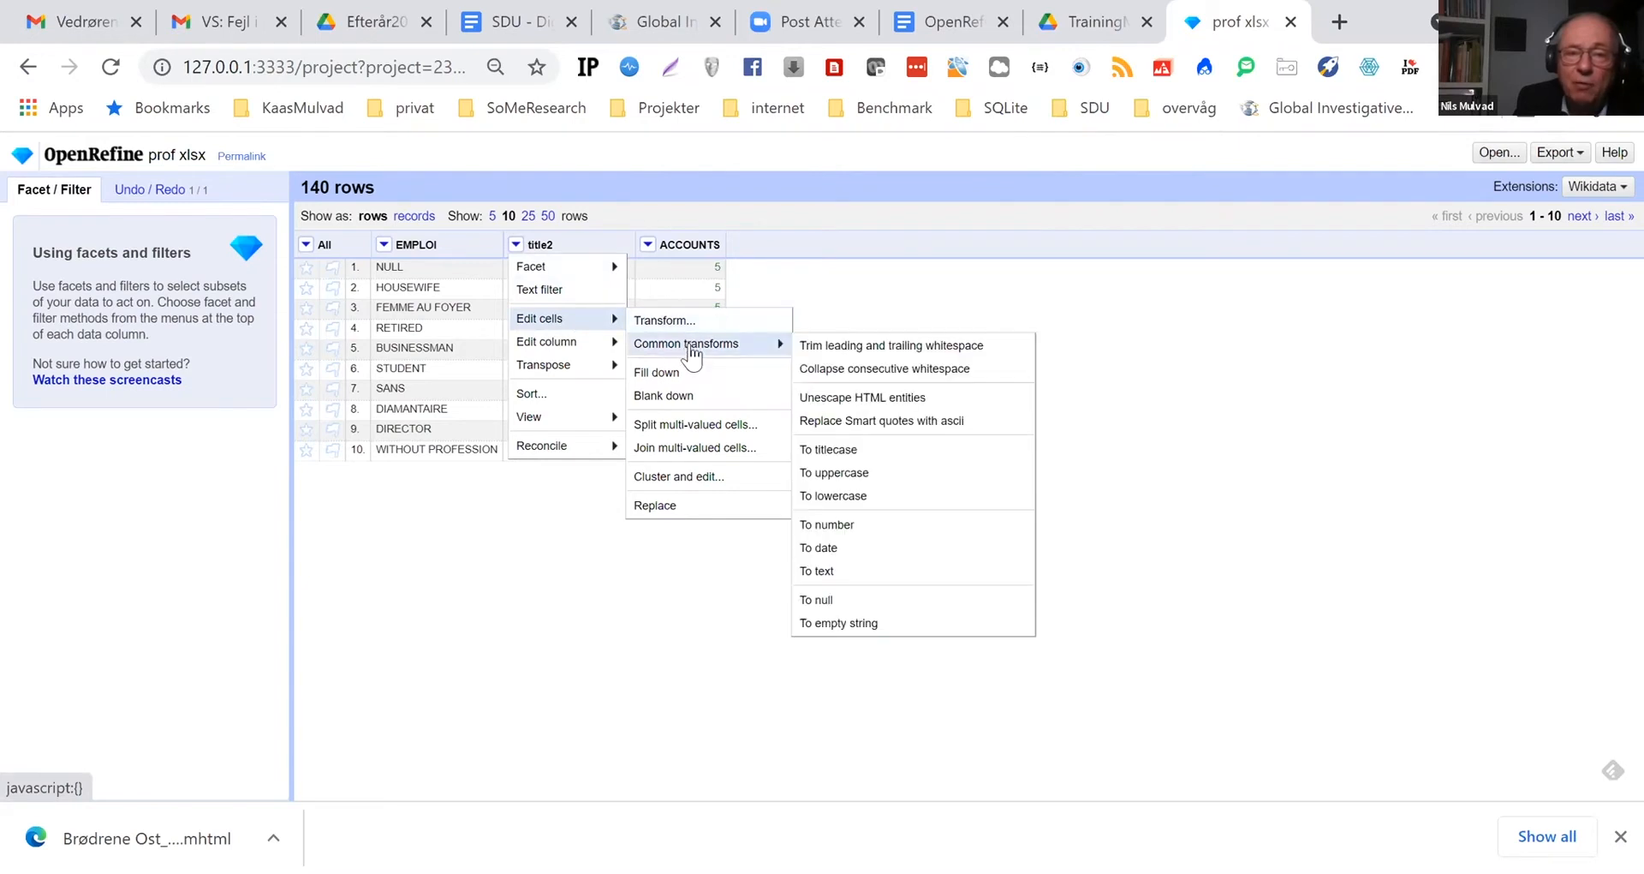
left_click(851, 347)
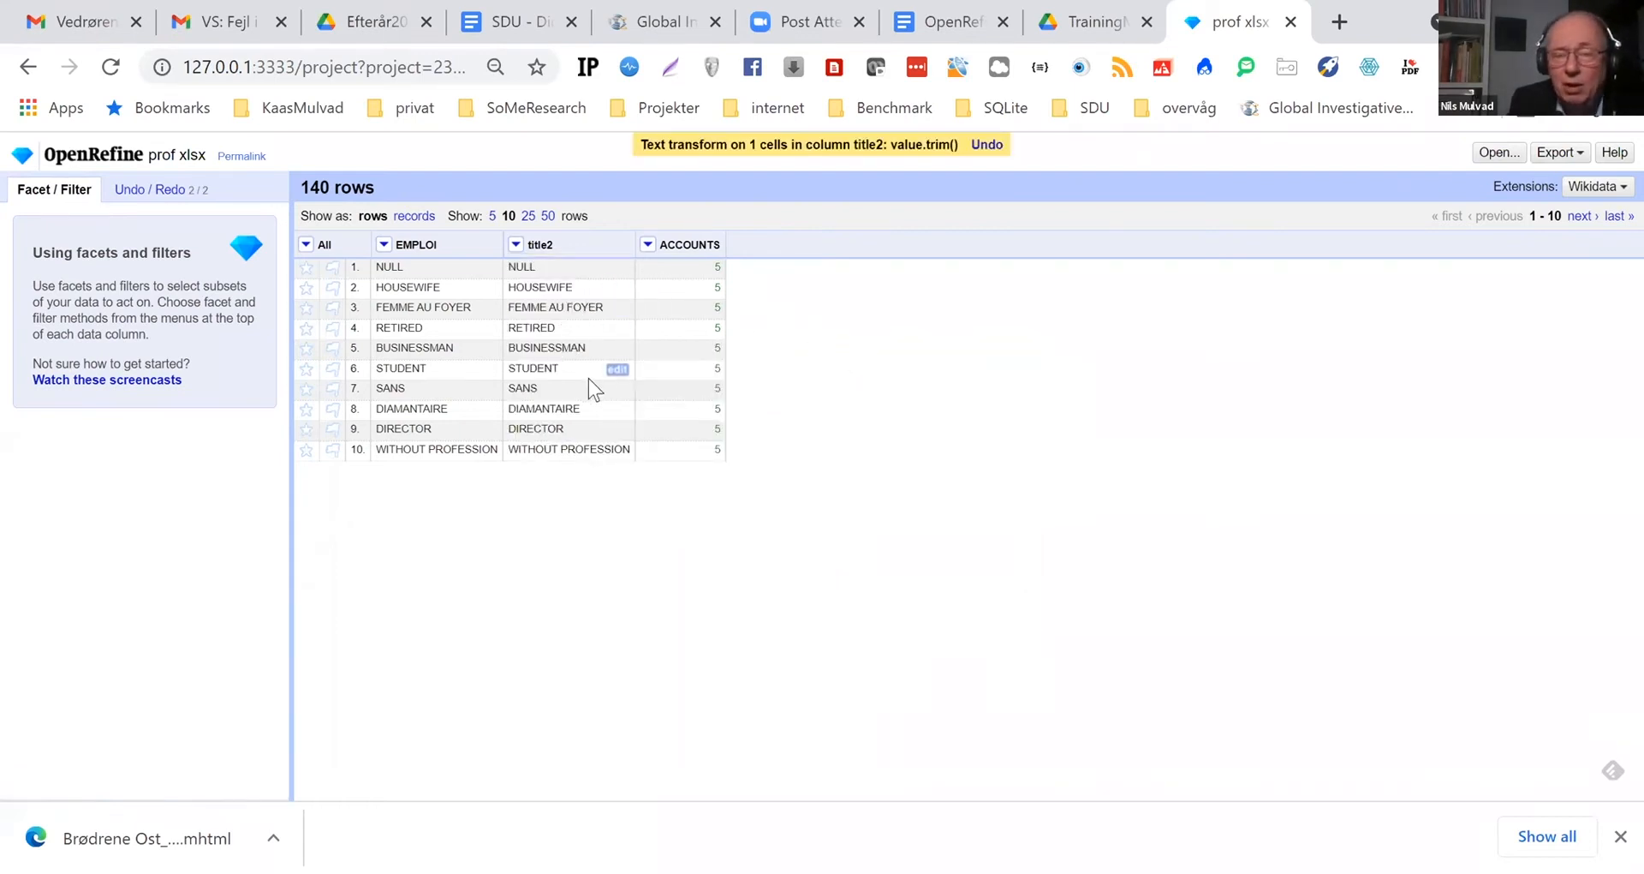
Create a text facet on the title2 column
left_click(516, 245)
mouse_move(561, 268)
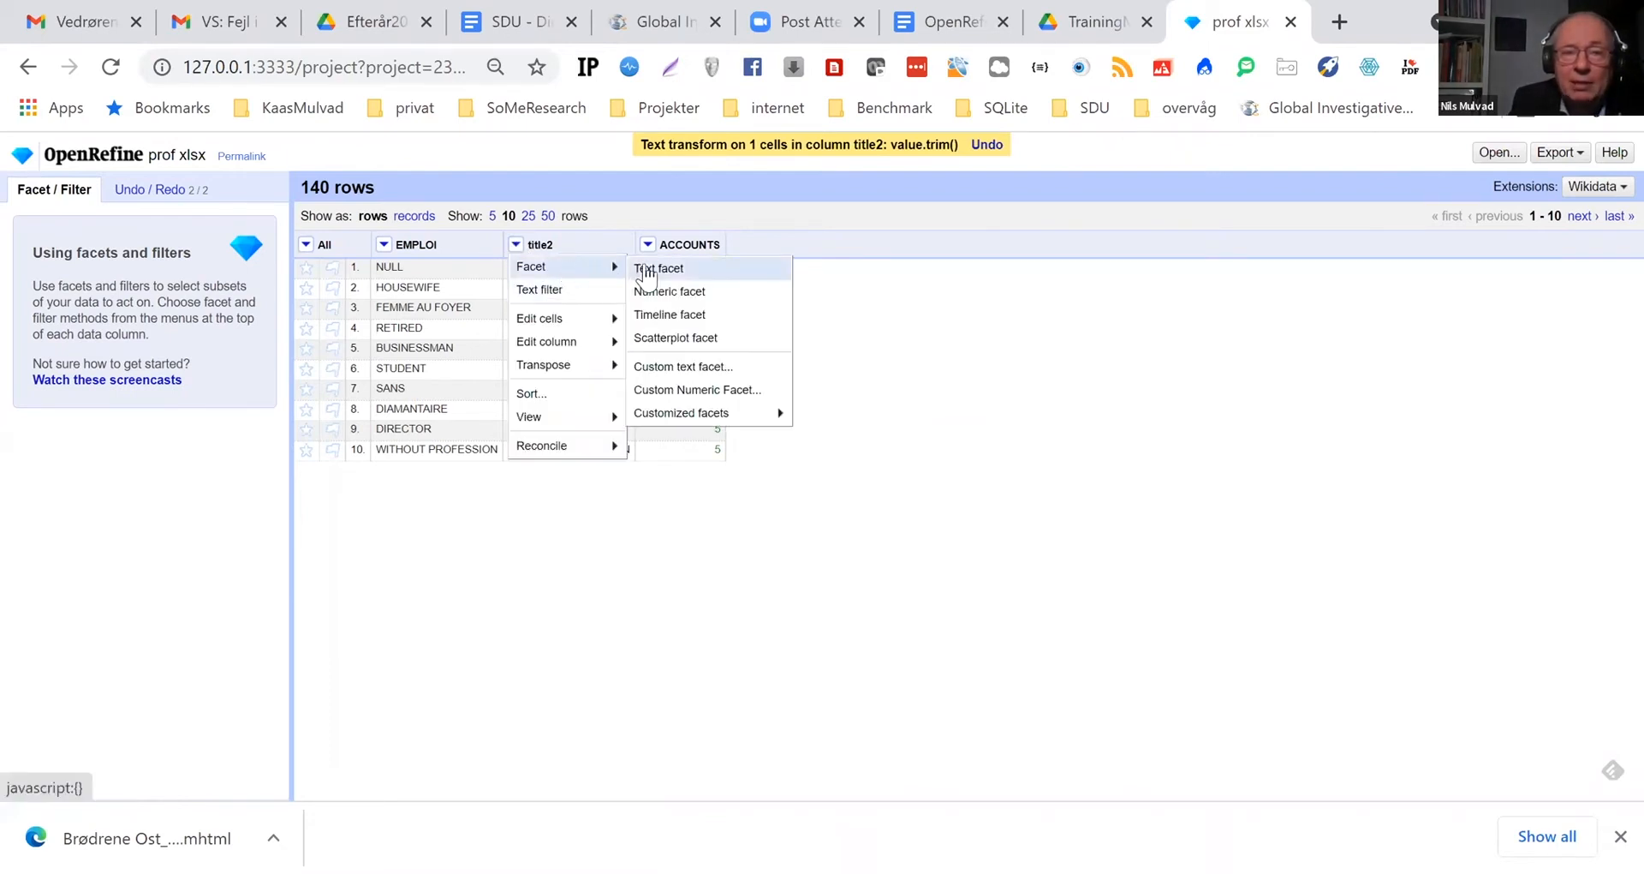
left_click(683, 272)
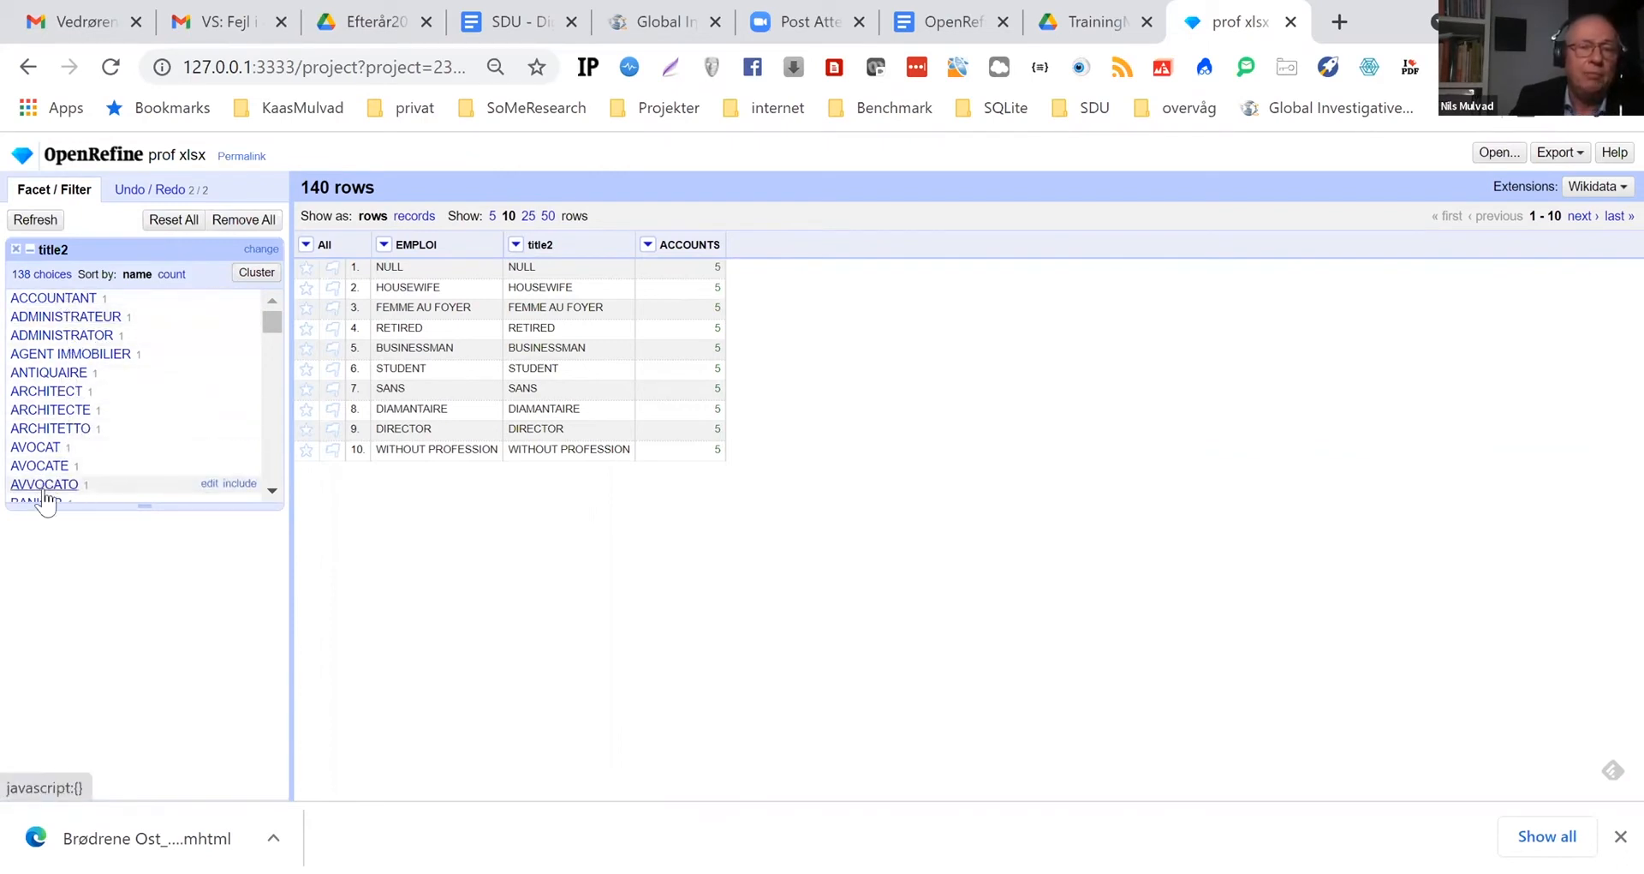
Cluster the title2 values by key collision with the fingerprint function, merge the WITHOUT PROFESSION cluster and re-cluster
left_click(257, 274)
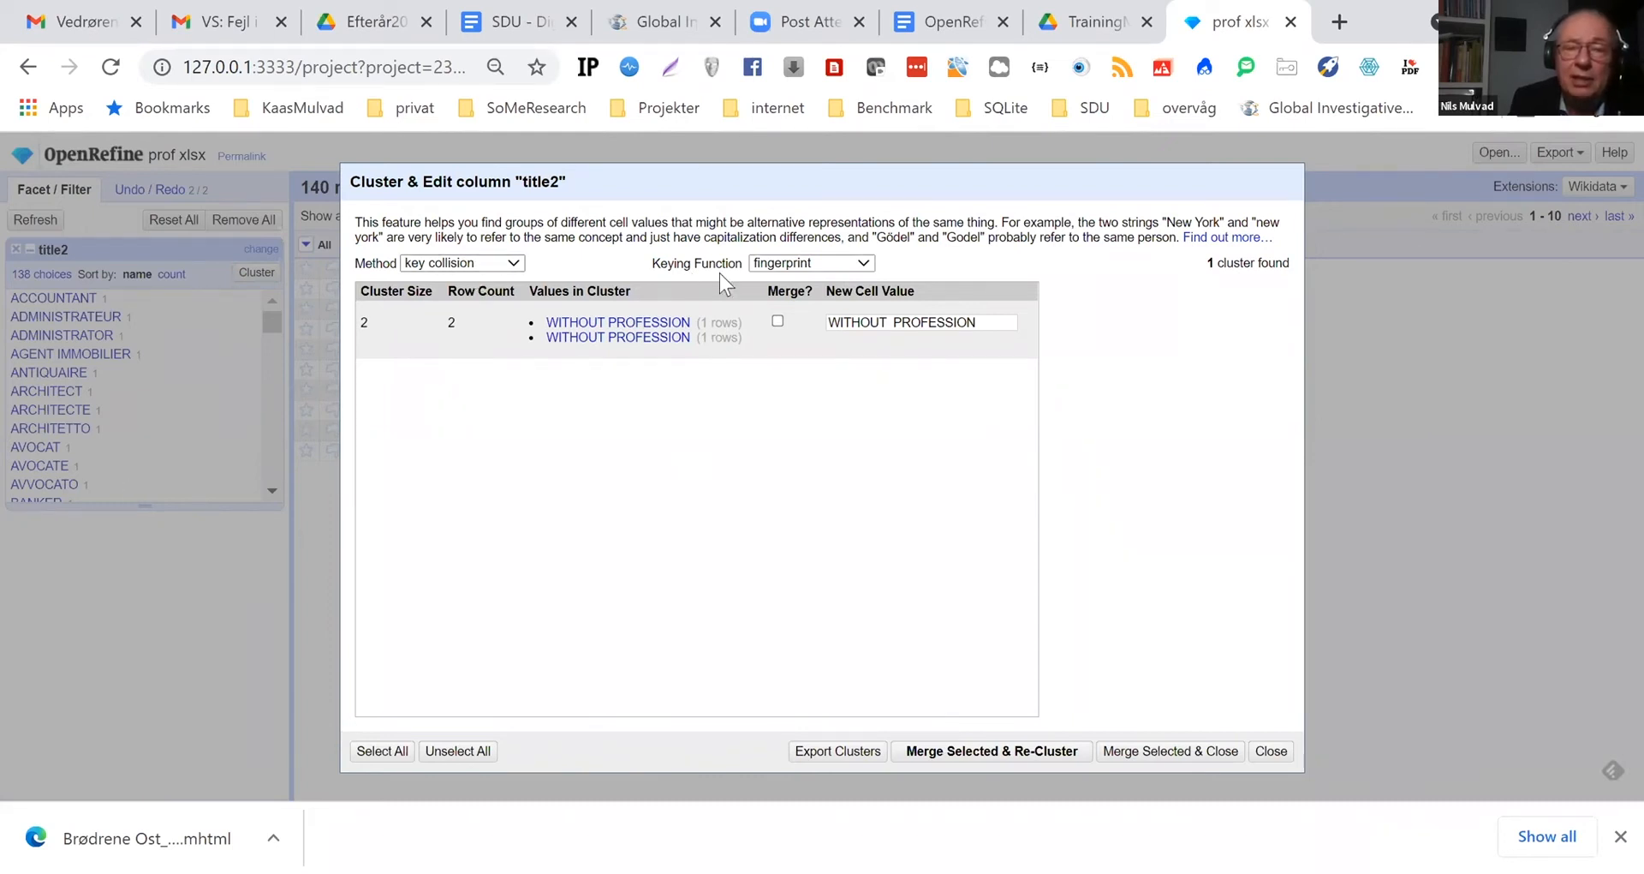
left_click(866, 259)
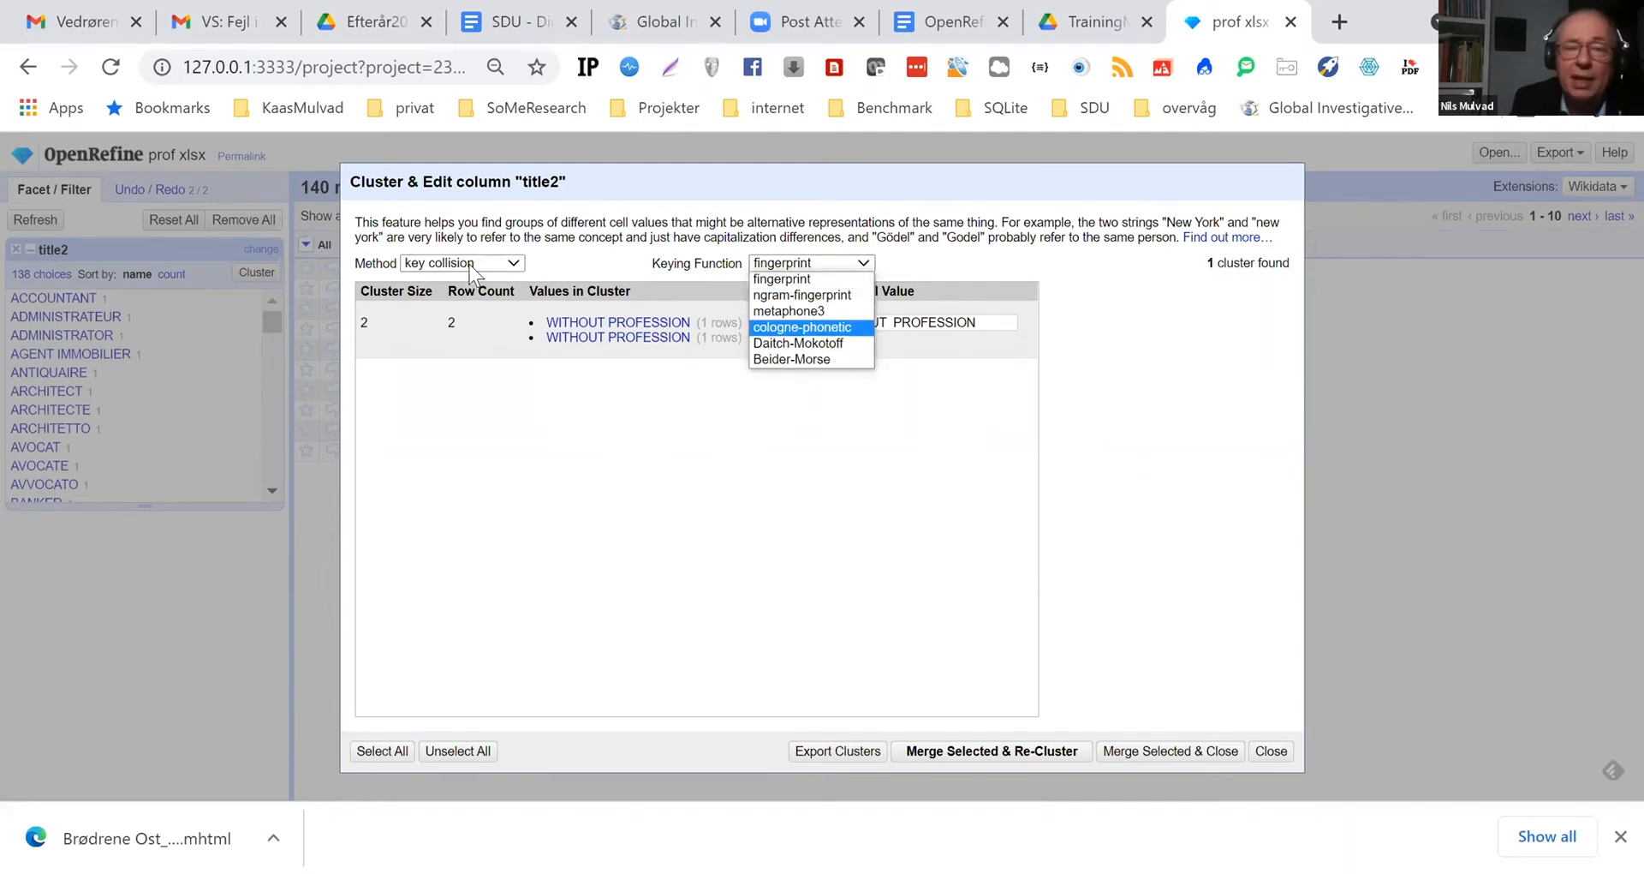
left_click(514, 264)
left_click(512, 263)
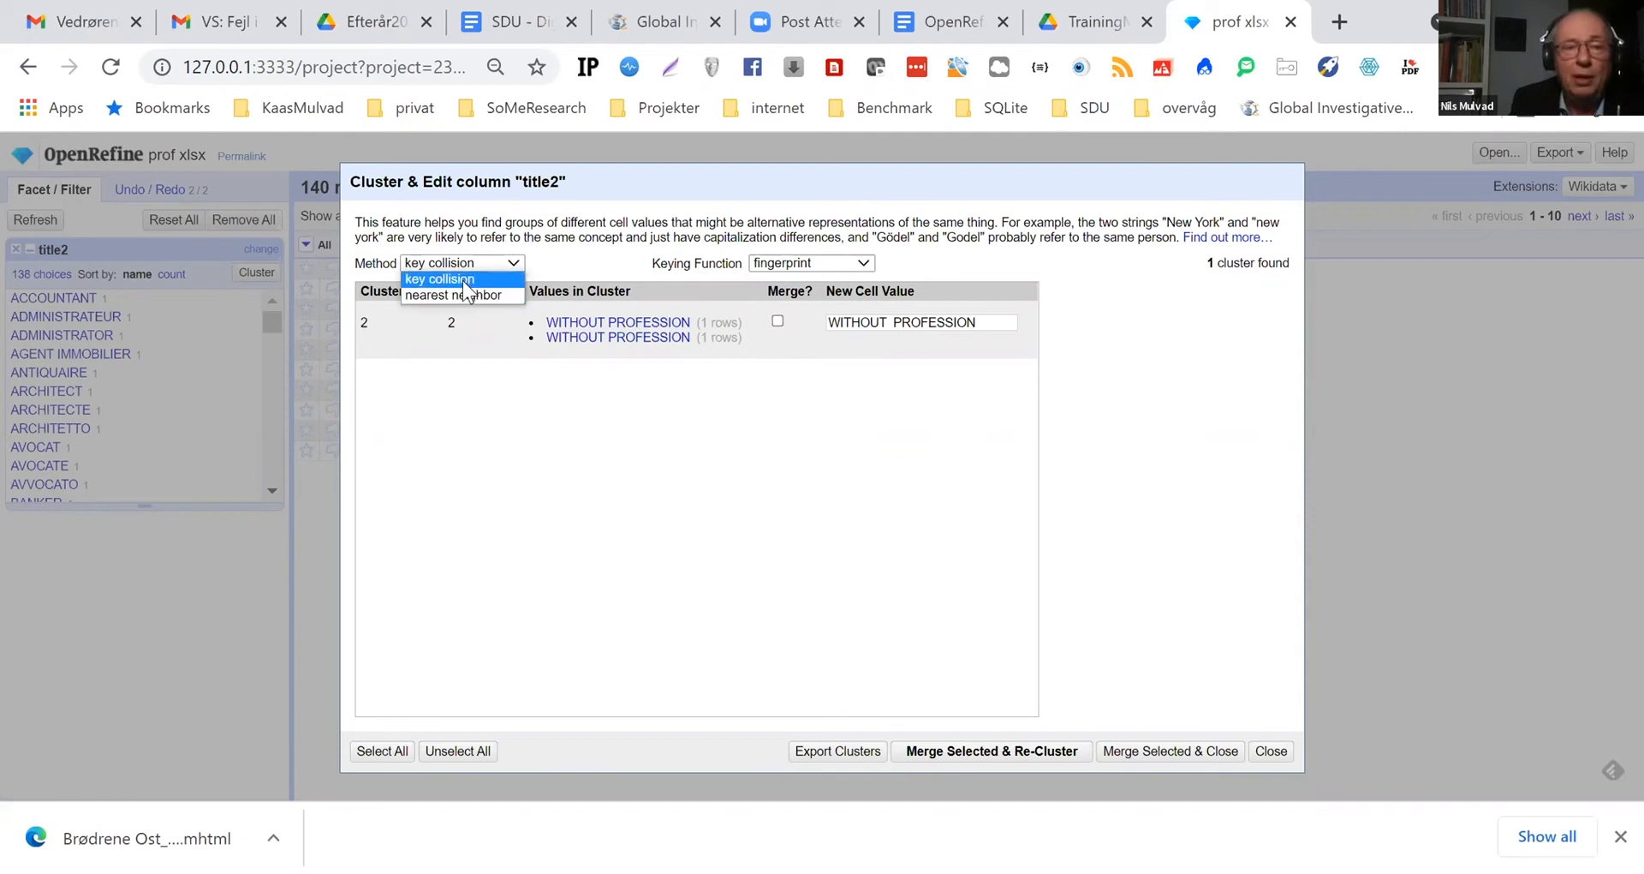
left_click(464, 282)
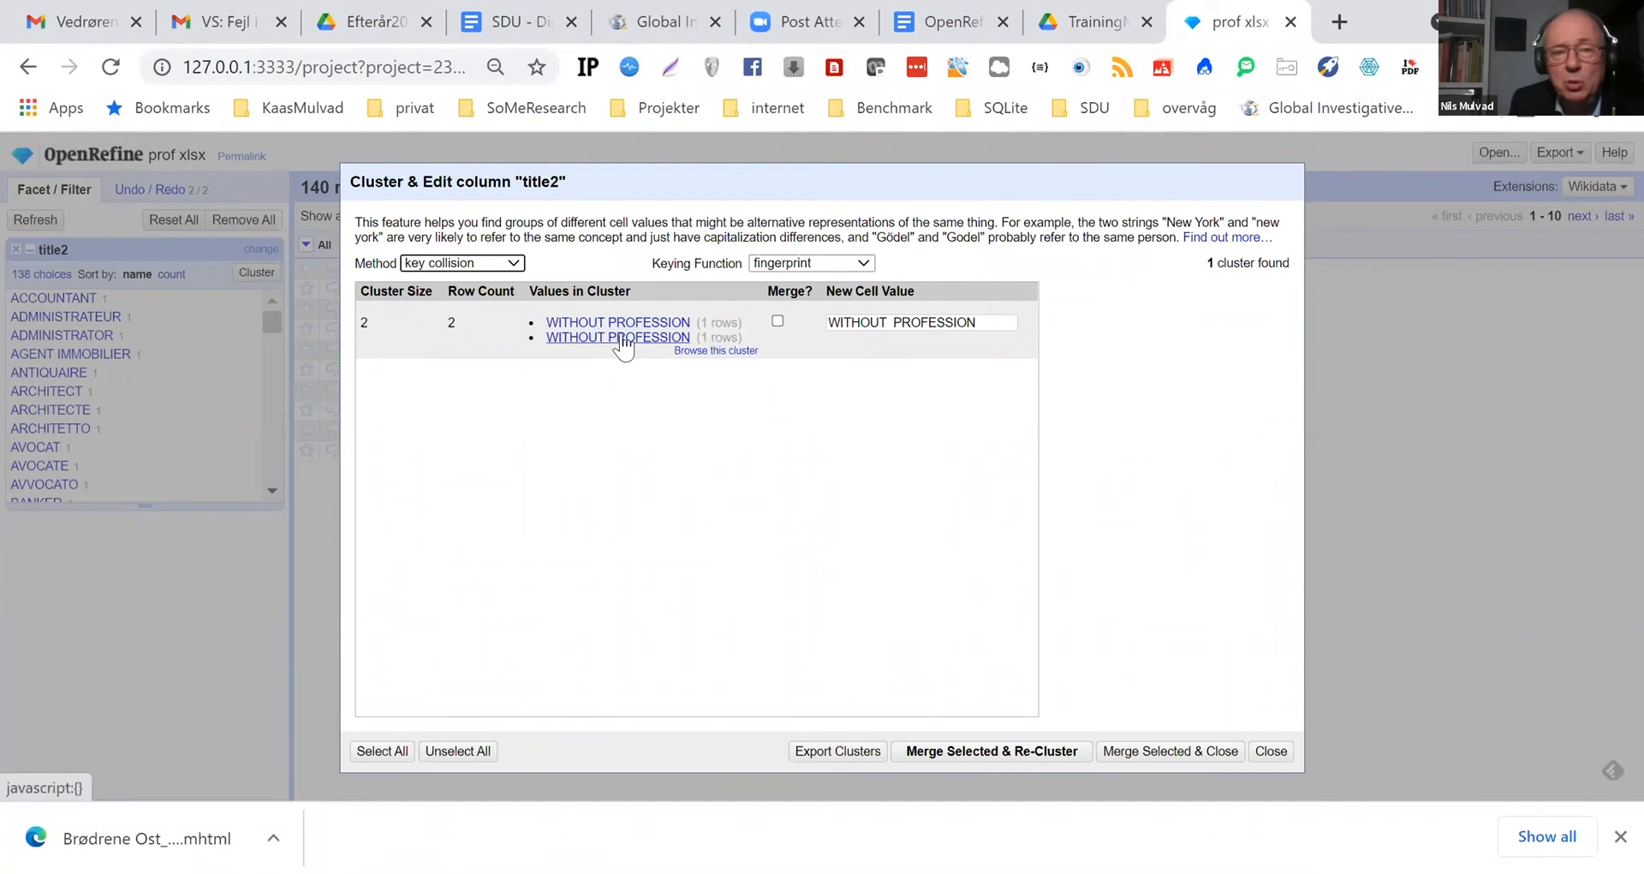
left_click(778, 322)
left_click(958, 753)
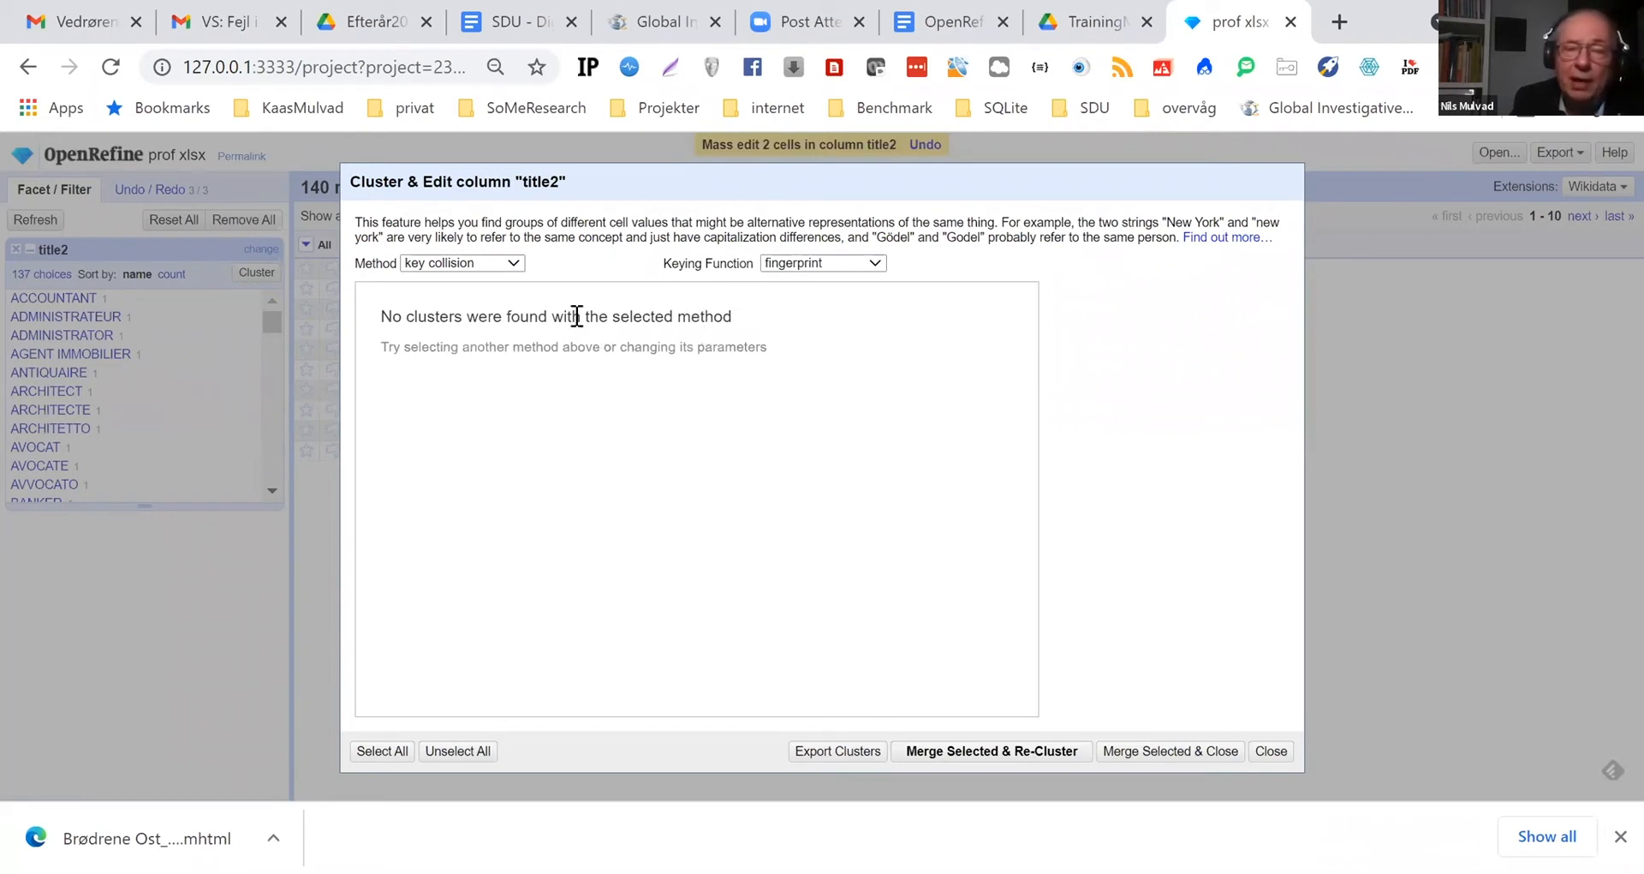
Switch the keying function to ngram-fingerprint, merge all proposed clusters with their suggested values and re-cluster
left_click(876, 264)
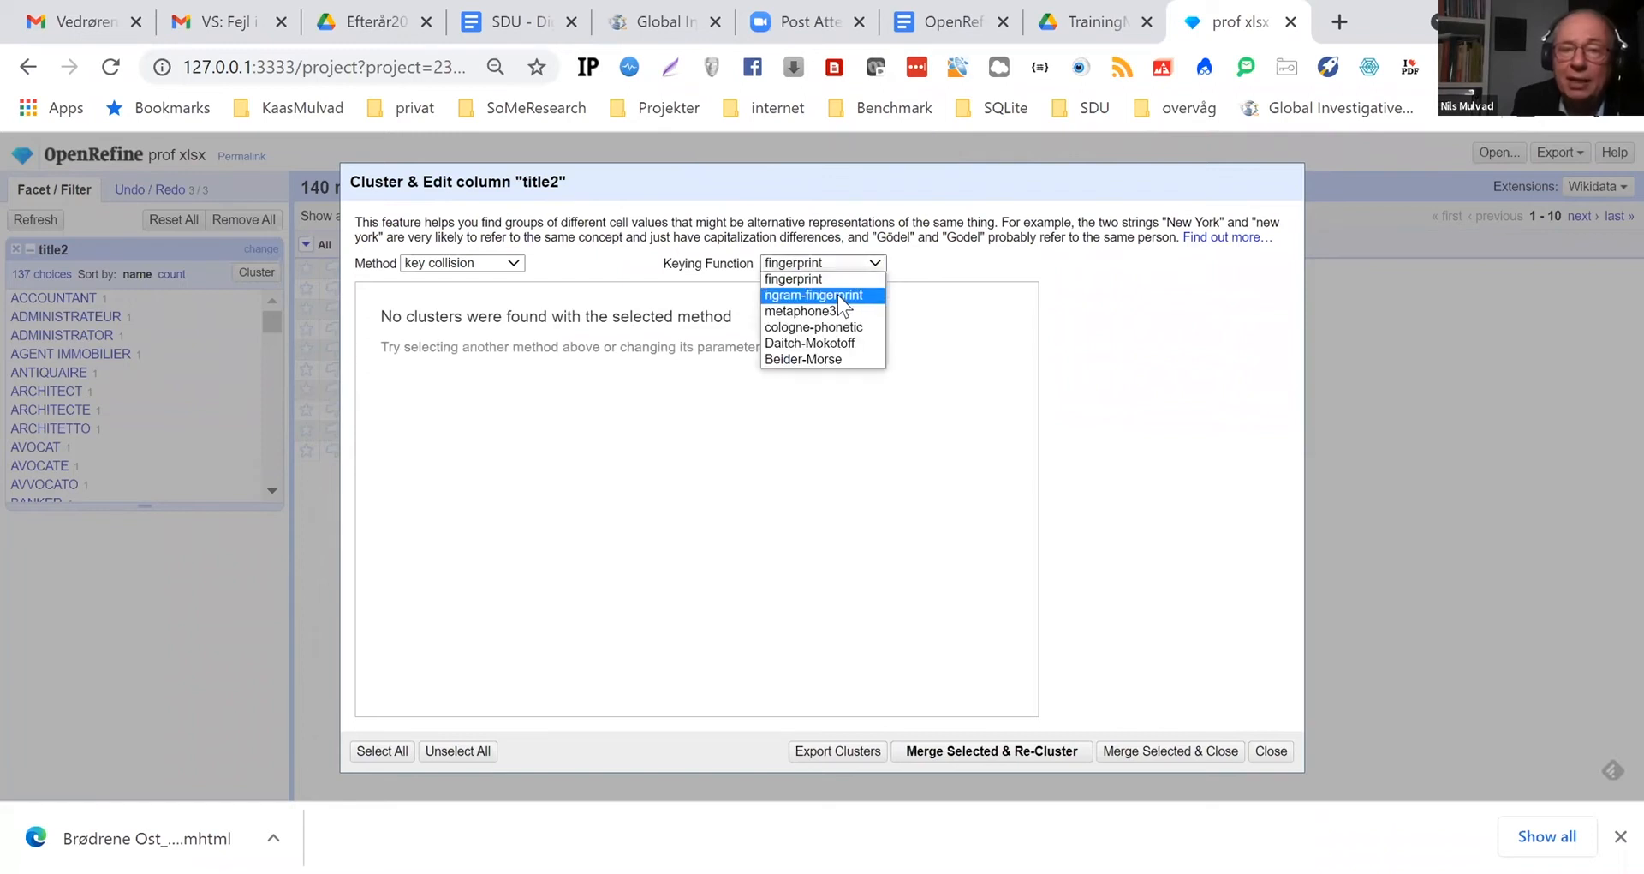
left_click(842, 296)
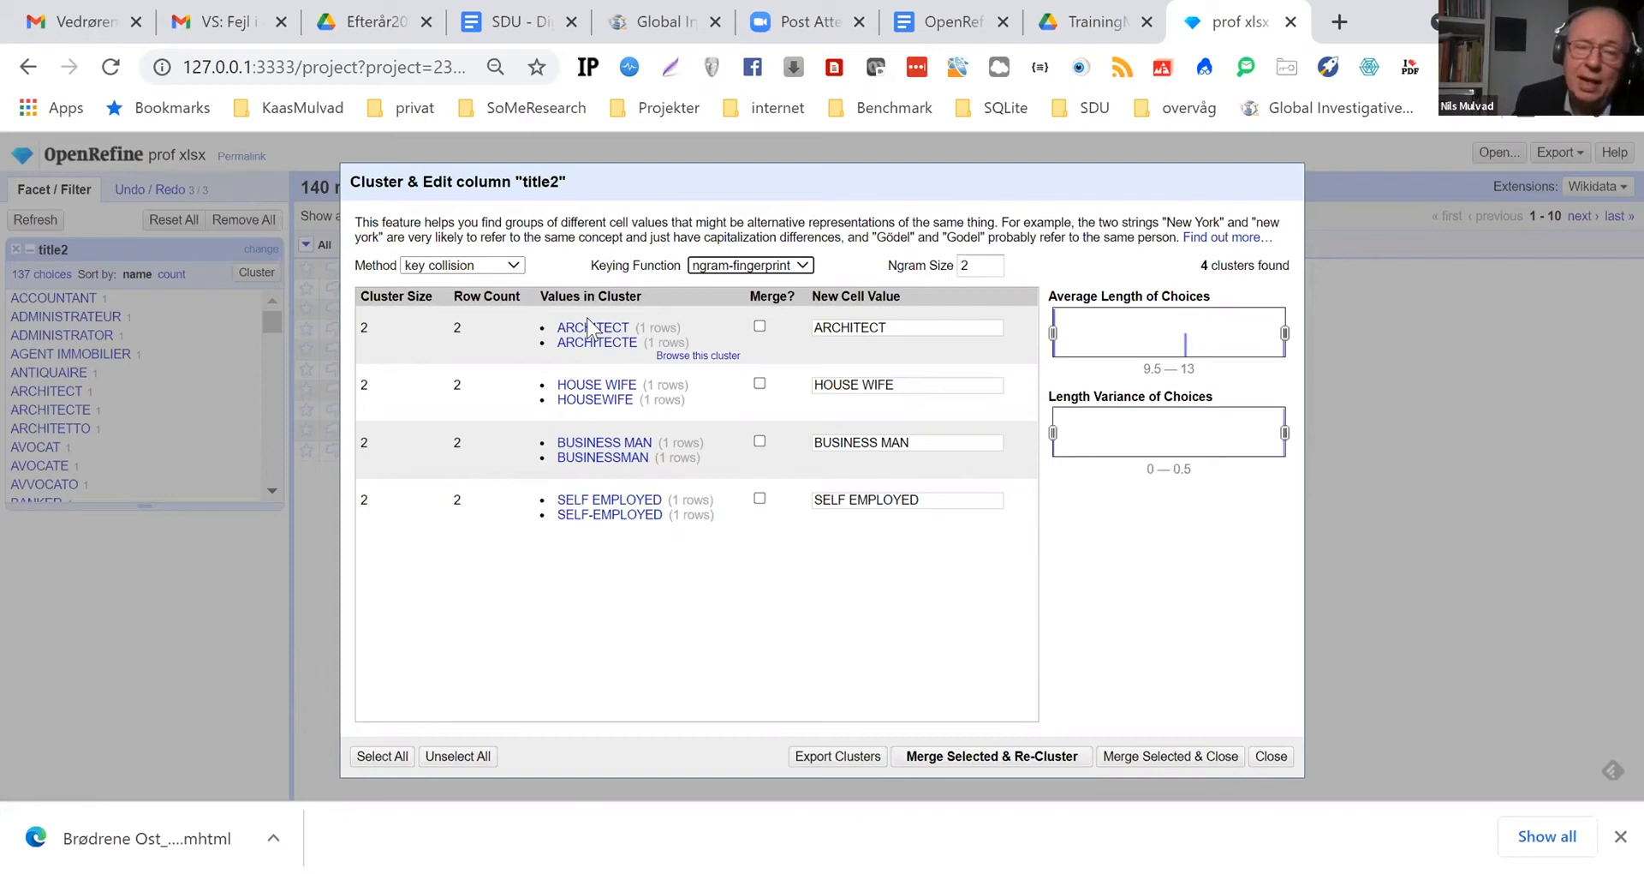
left_click(378, 758)
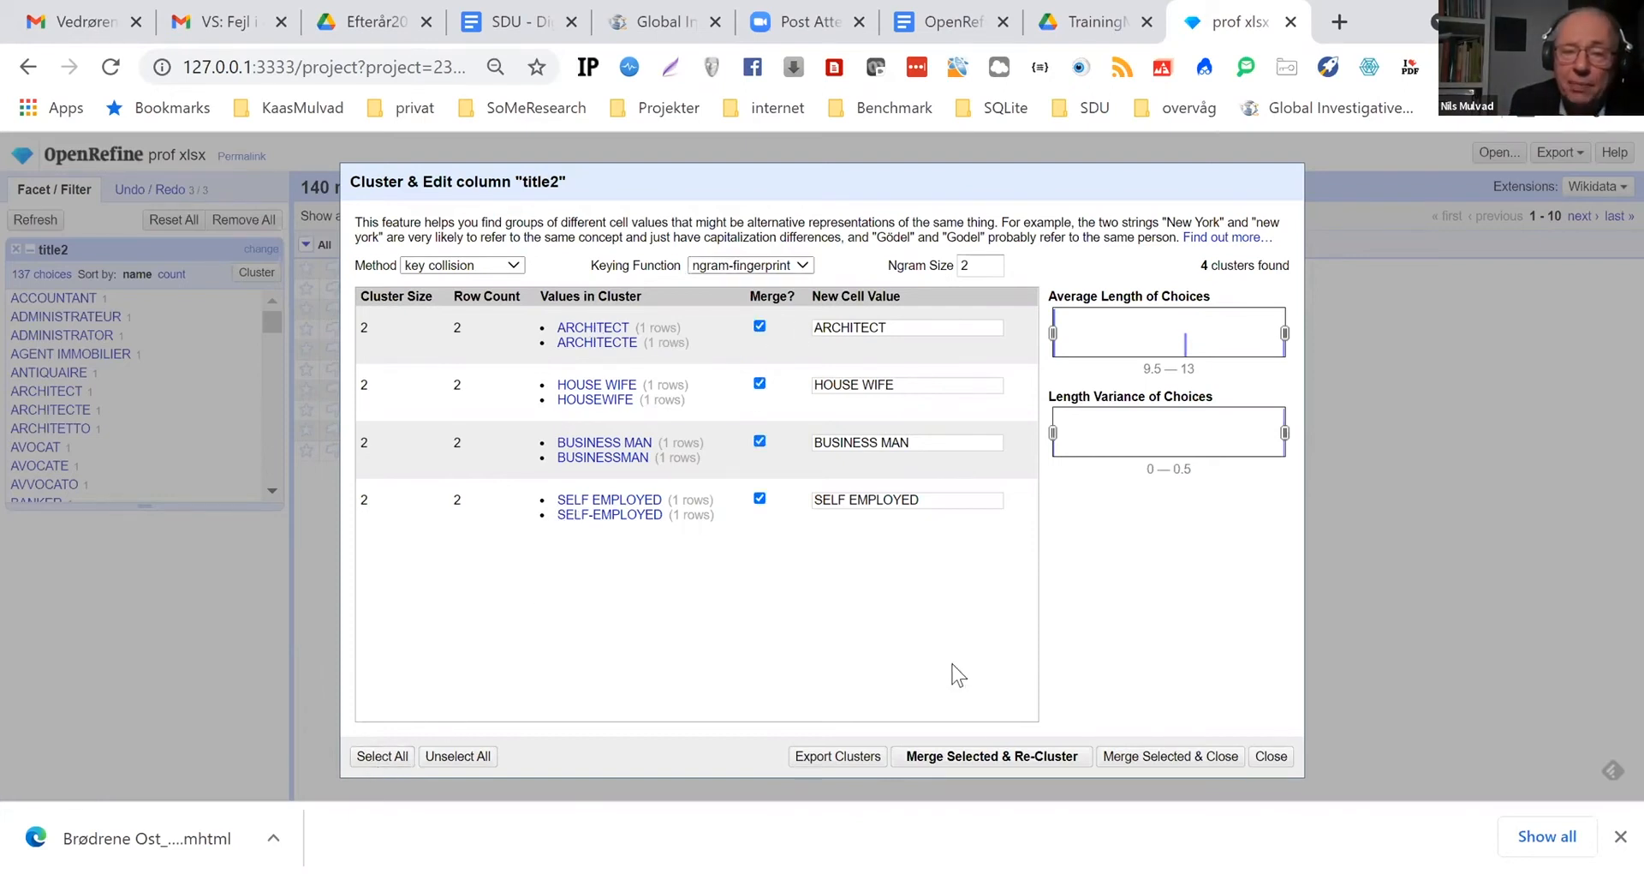
left_click(971, 757)
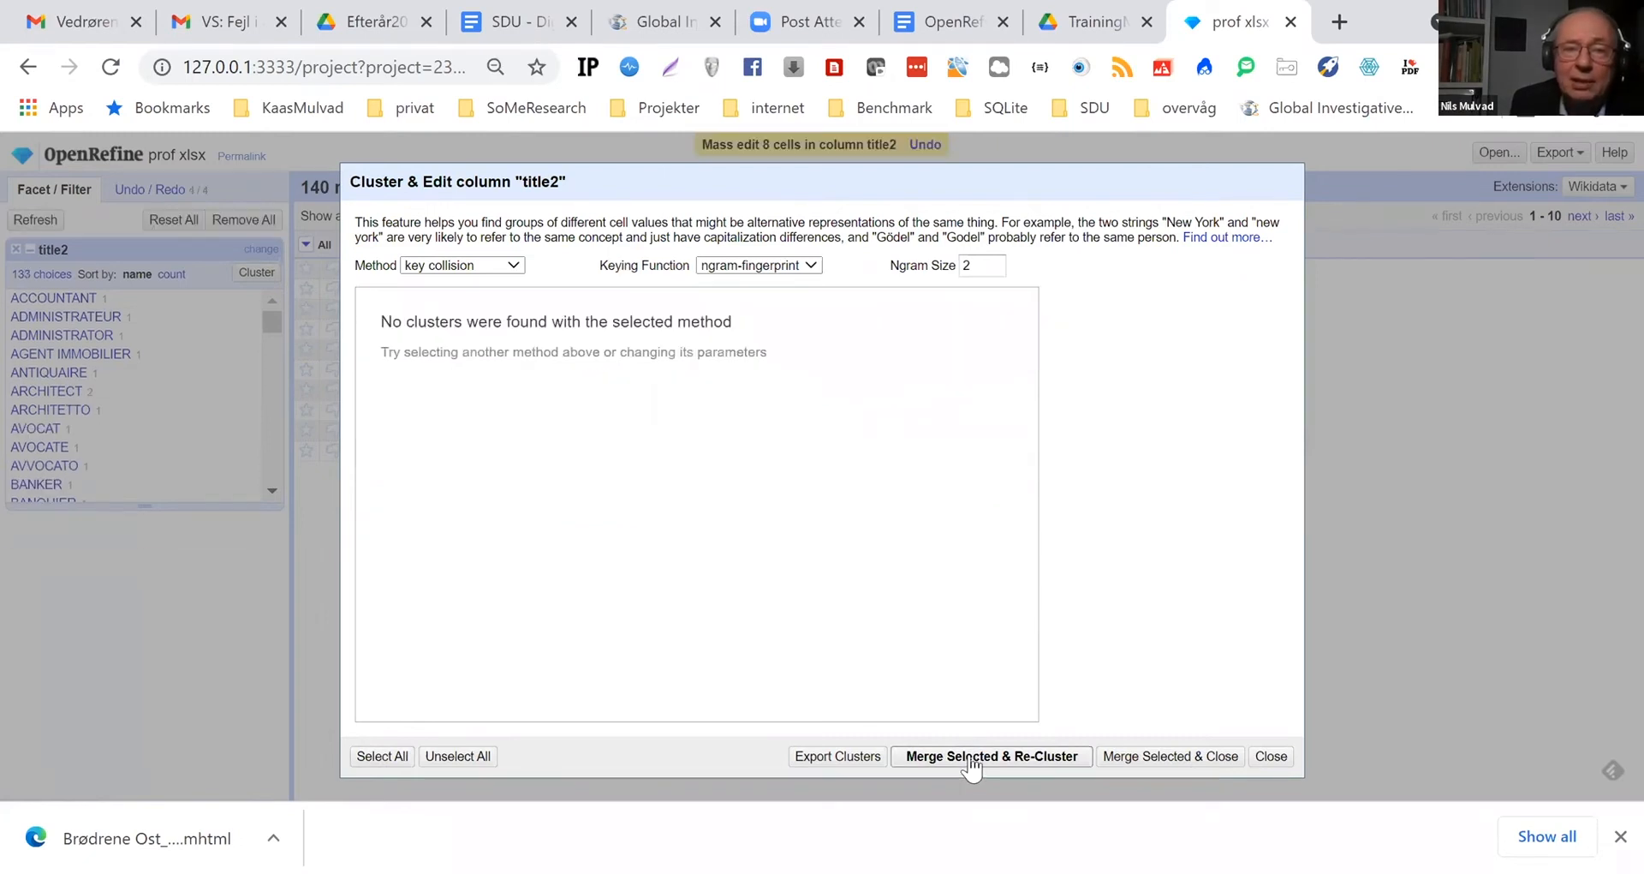
Cluster title2 with the metaphone3 keying function, merge all proposed clusters with their suggested values and re-cluster
left_click(810, 268)
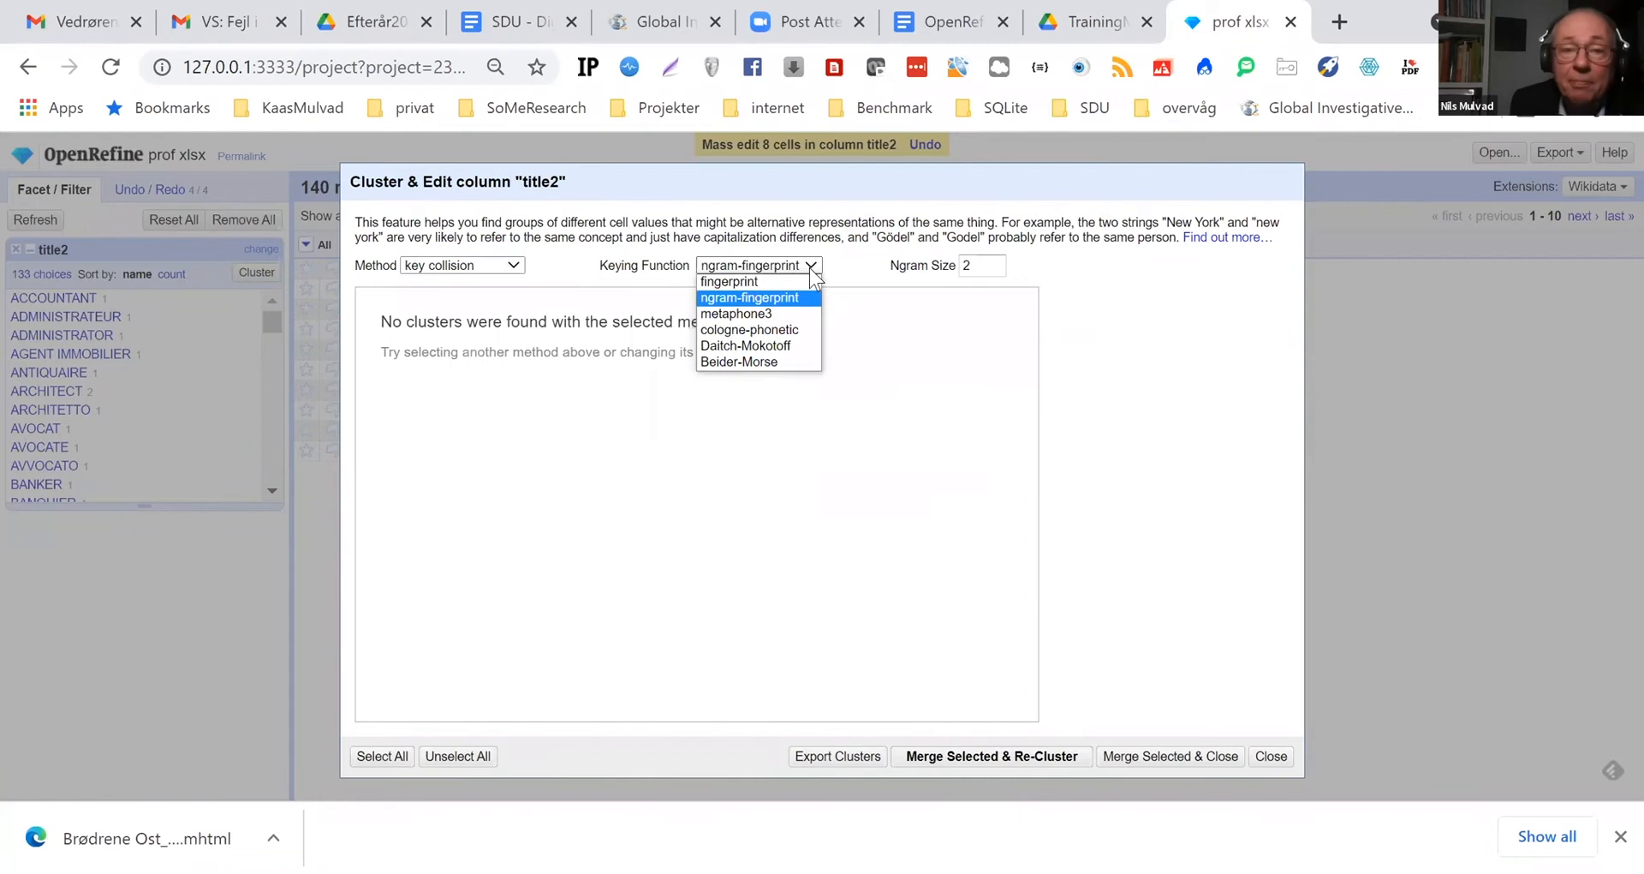
left_click(747, 315)
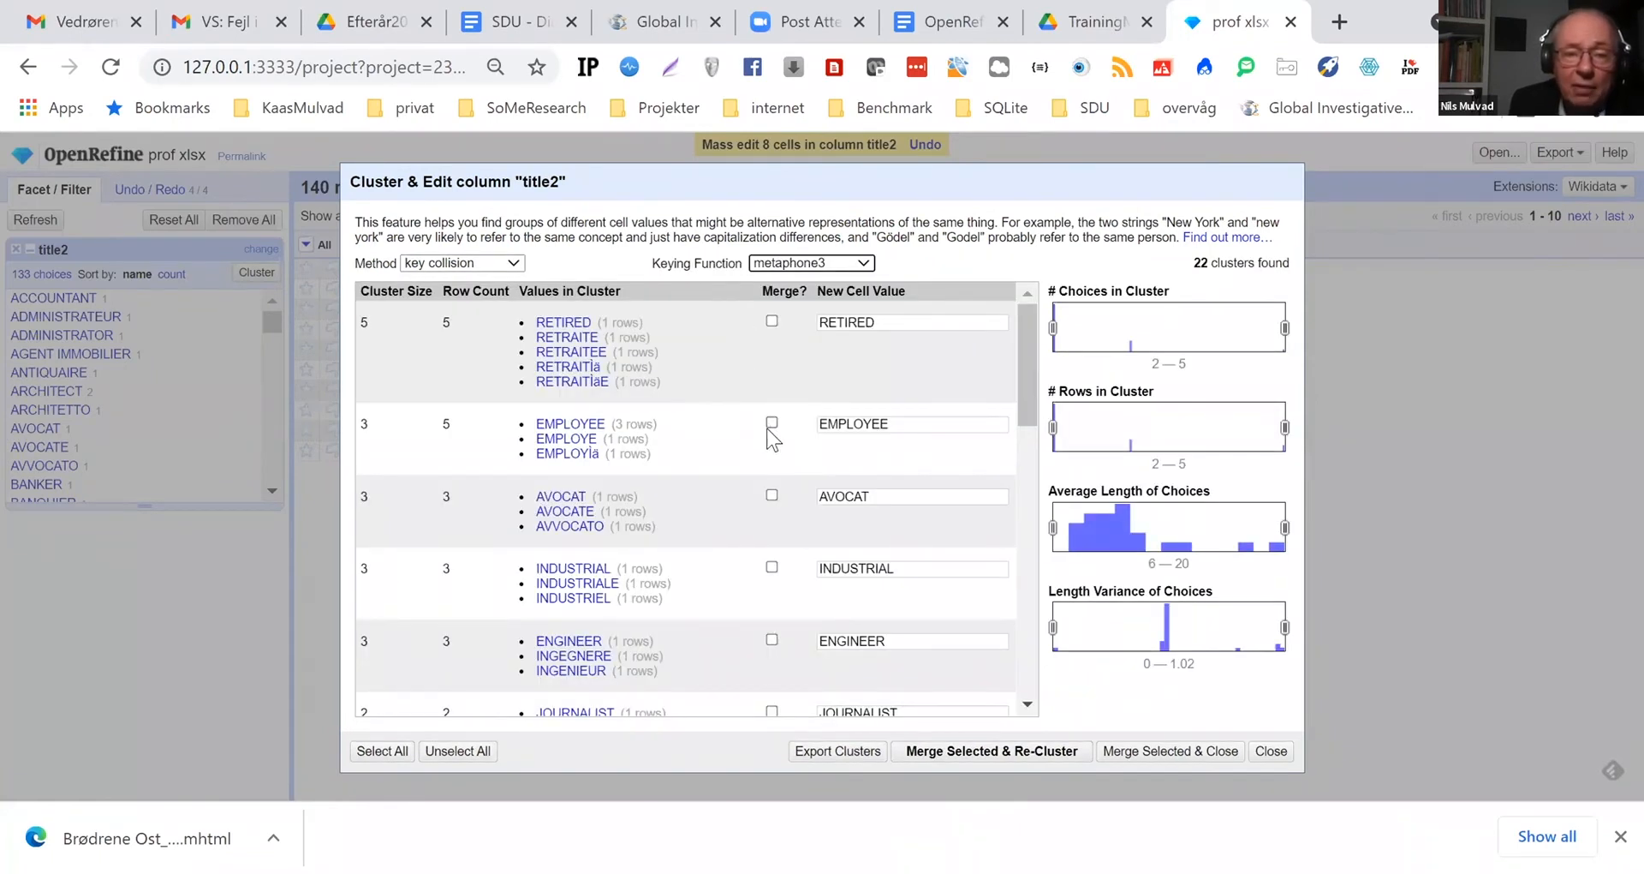
scroll(767, 428, "down", 3)
scroll(763, 438, "down", 5)
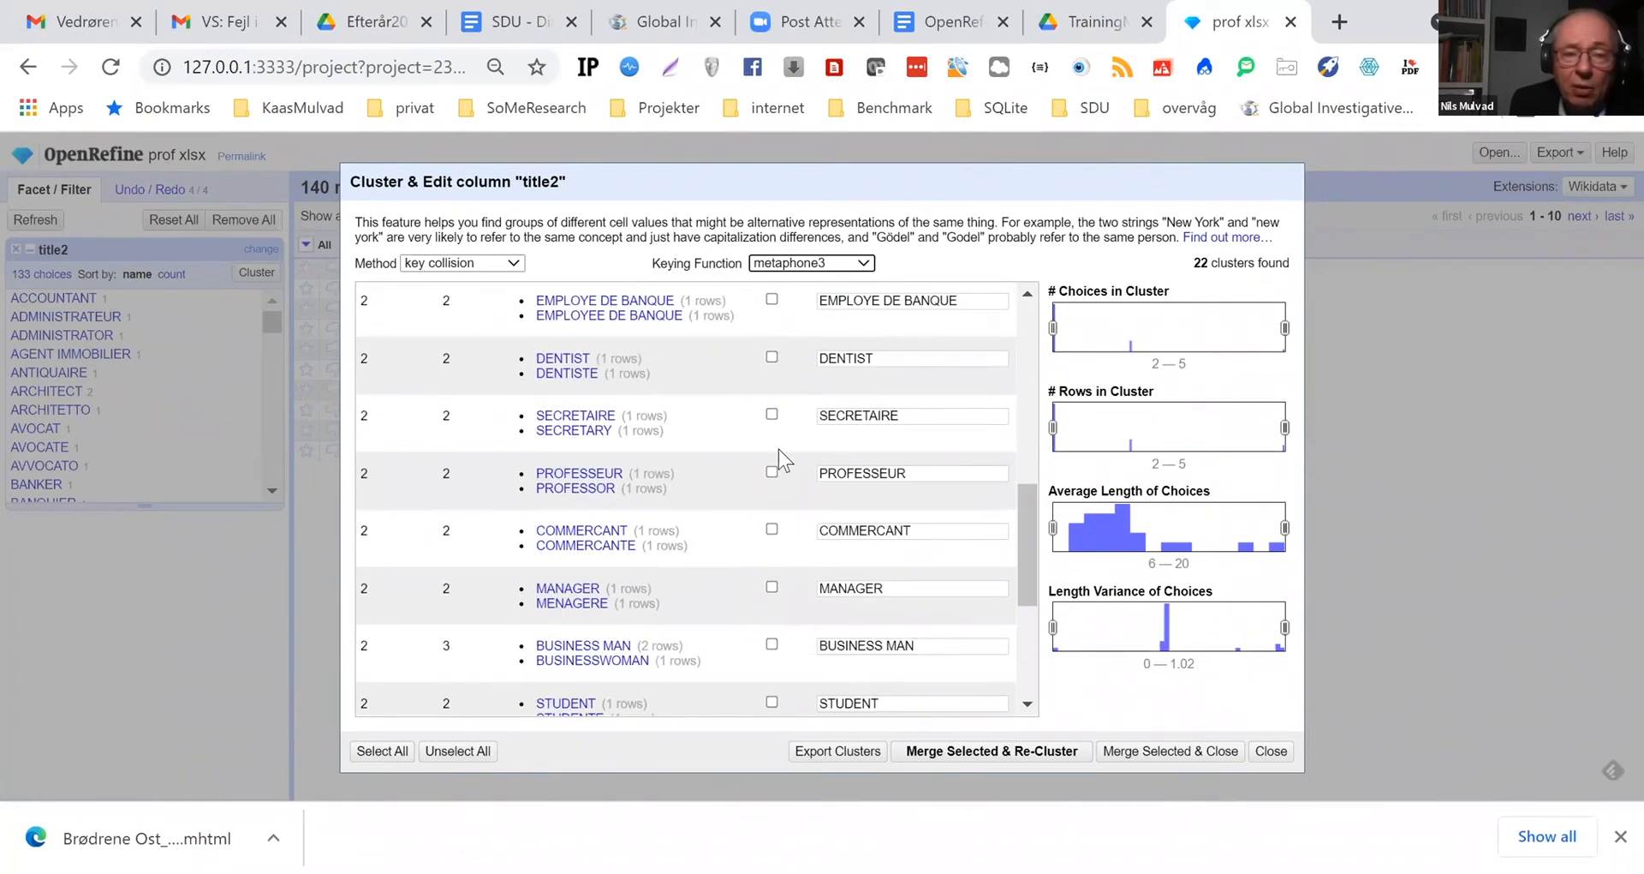
scroll(778, 449, "down", 5)
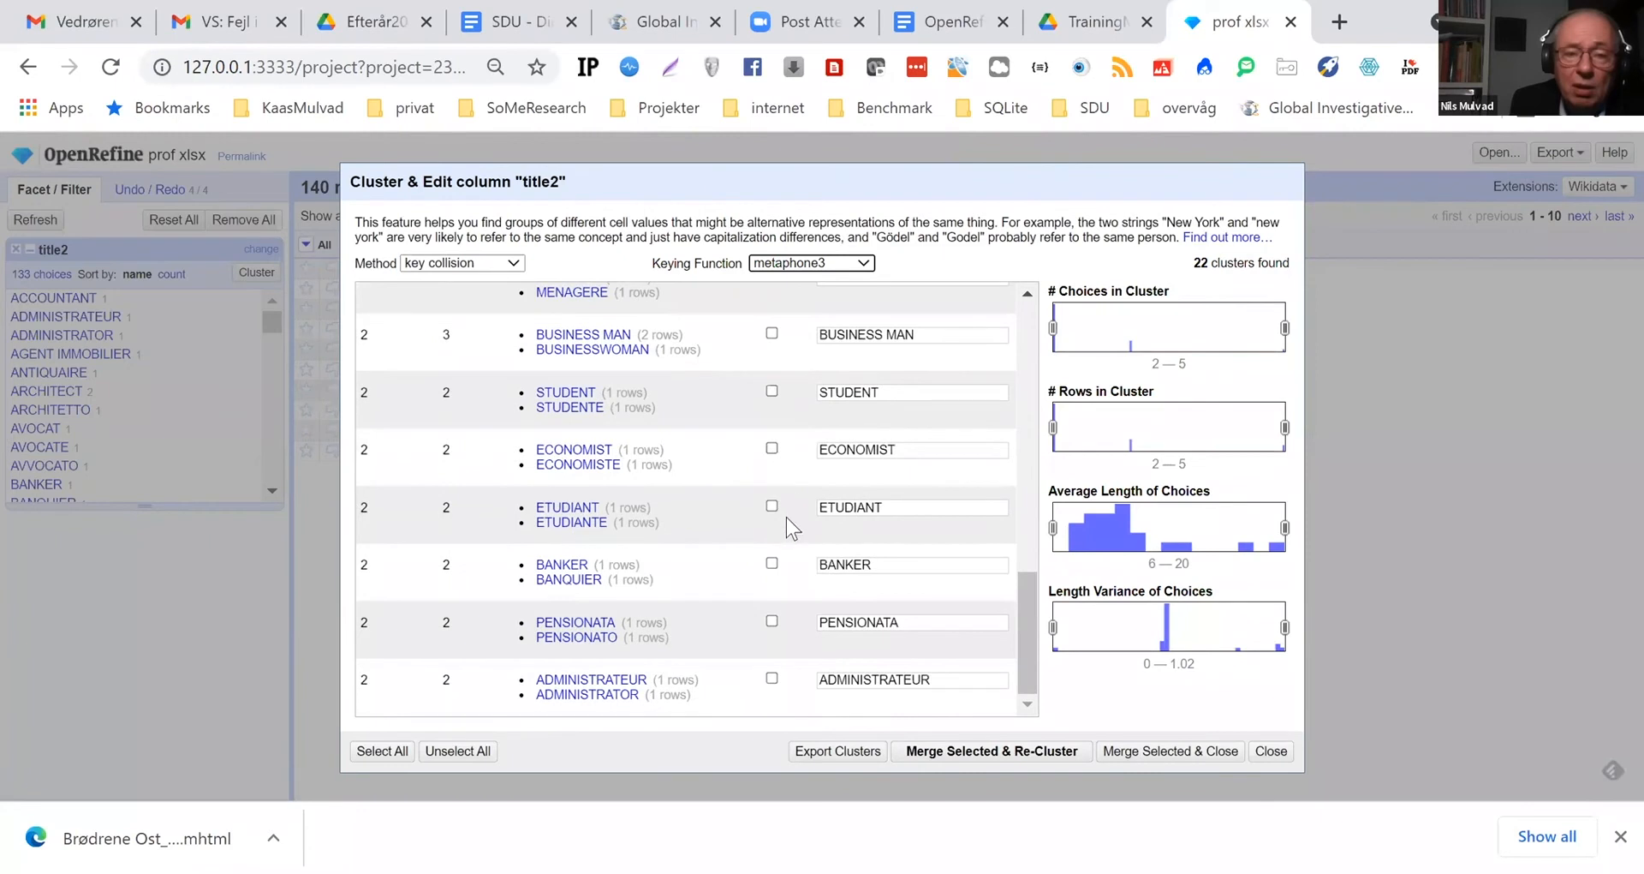
left_click(374, 754)
left_click(1010, 751)
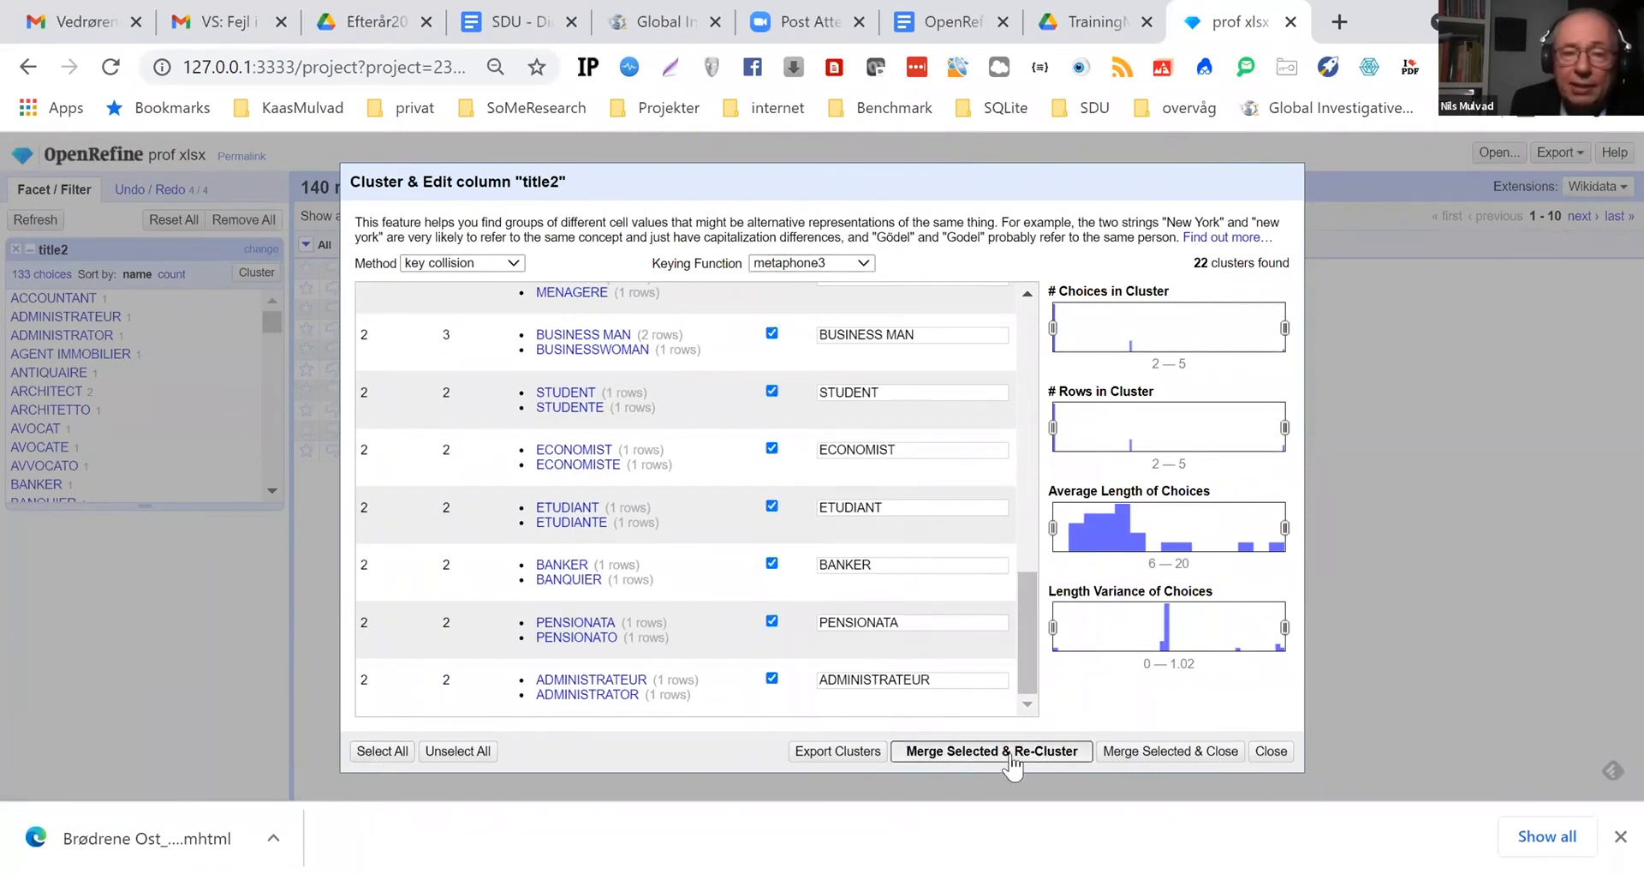
Check the title2 clusters proposed by the cologne-phonetic and Daitch-Mokotoff keying functions
left_click(876, 264)
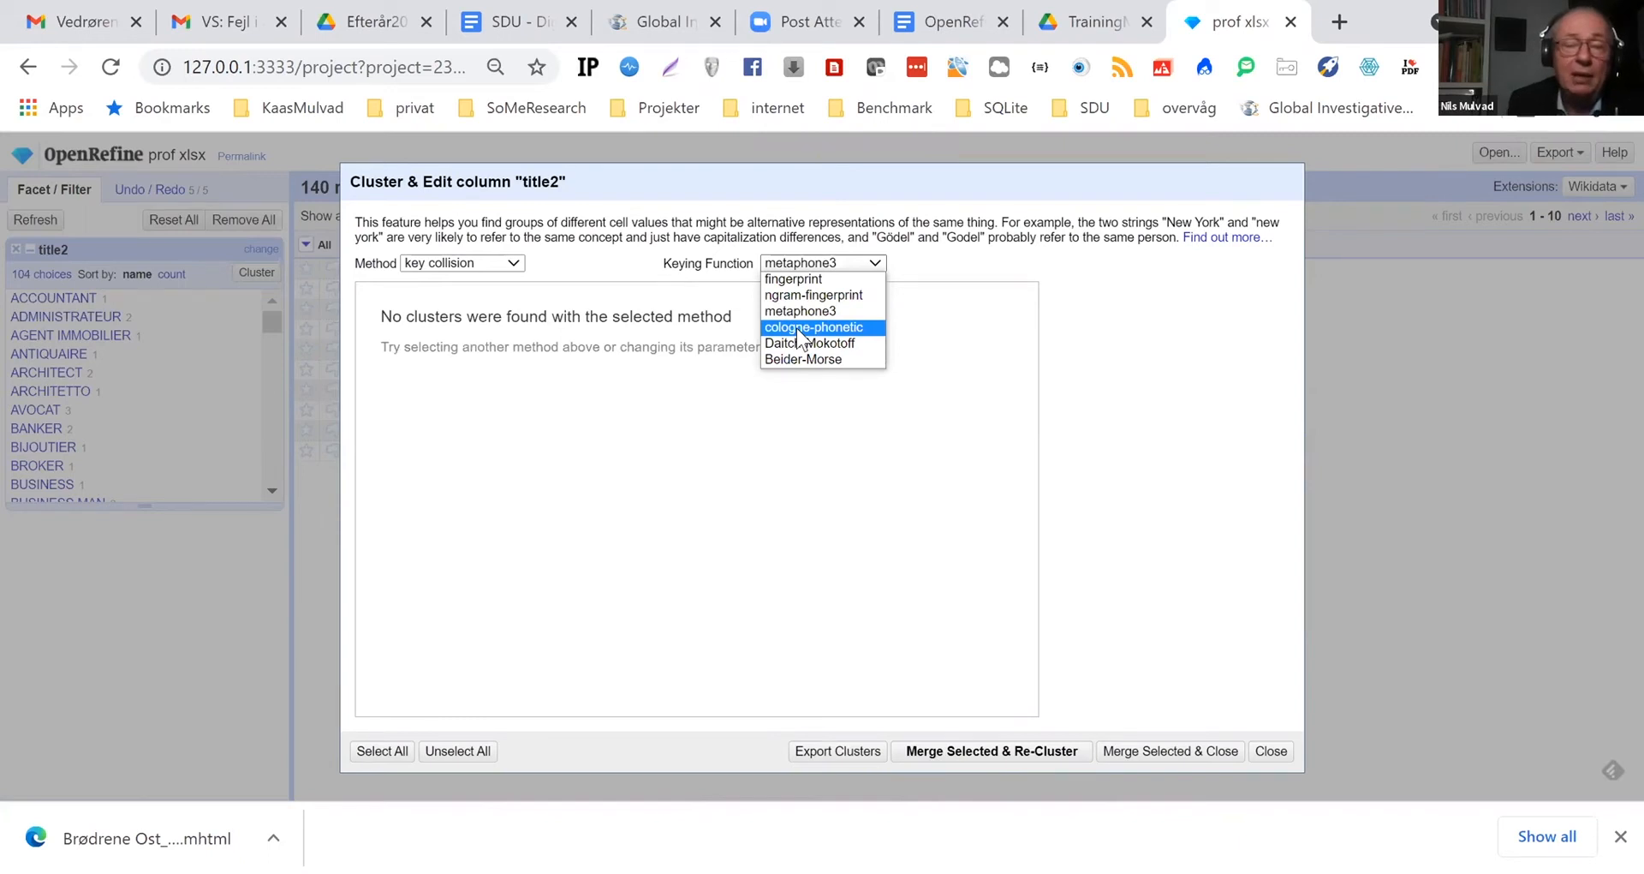
left_click(801, 328)
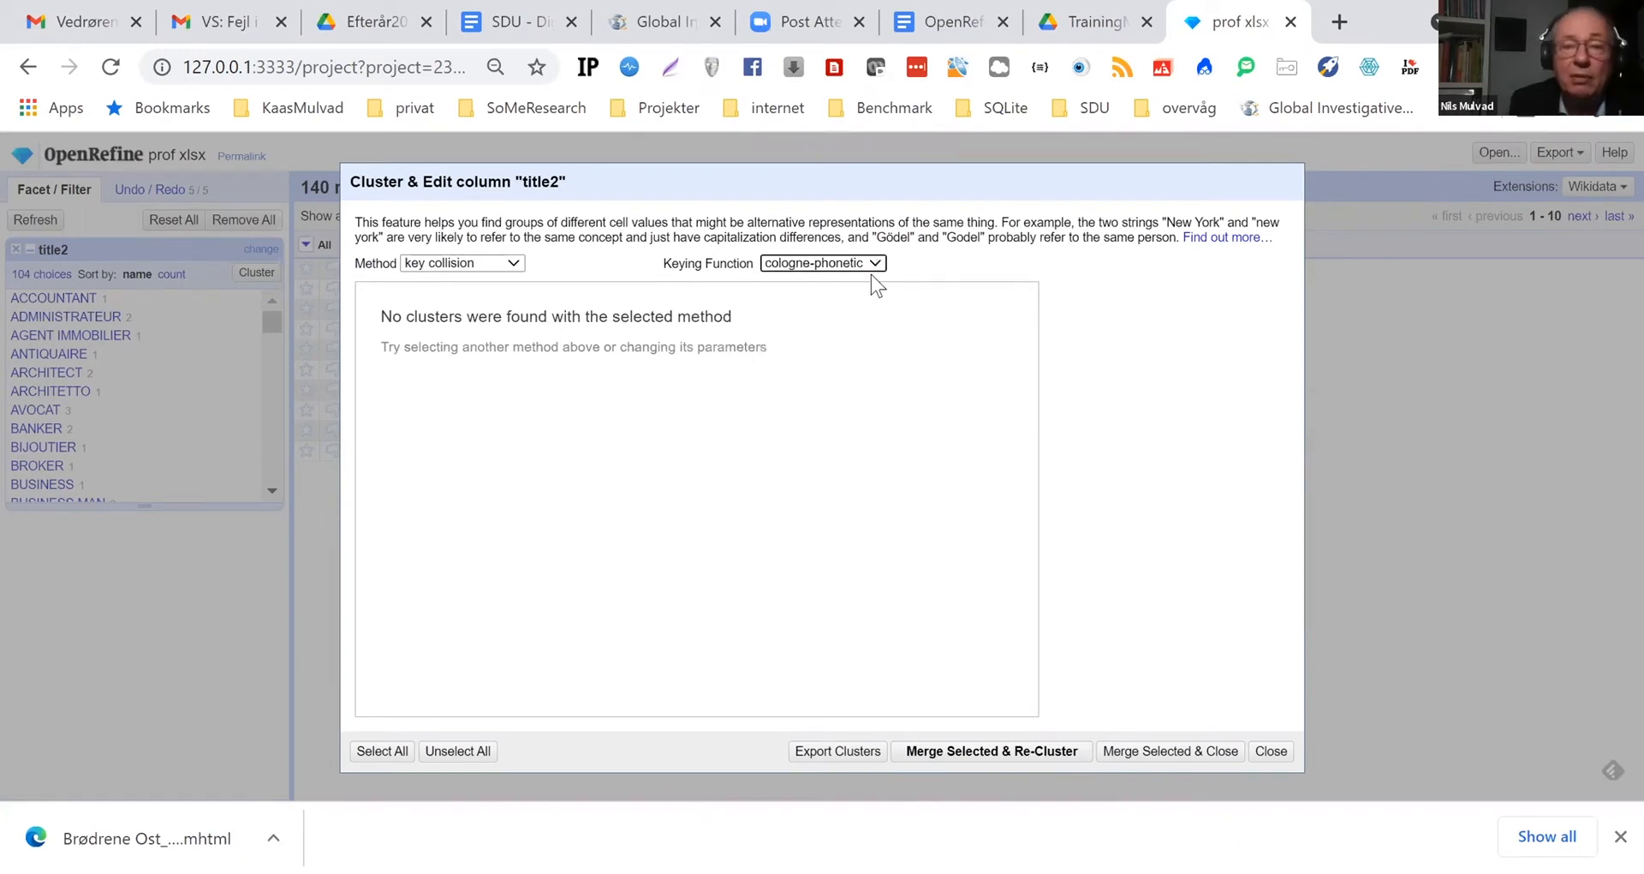
left_click(823, 264)
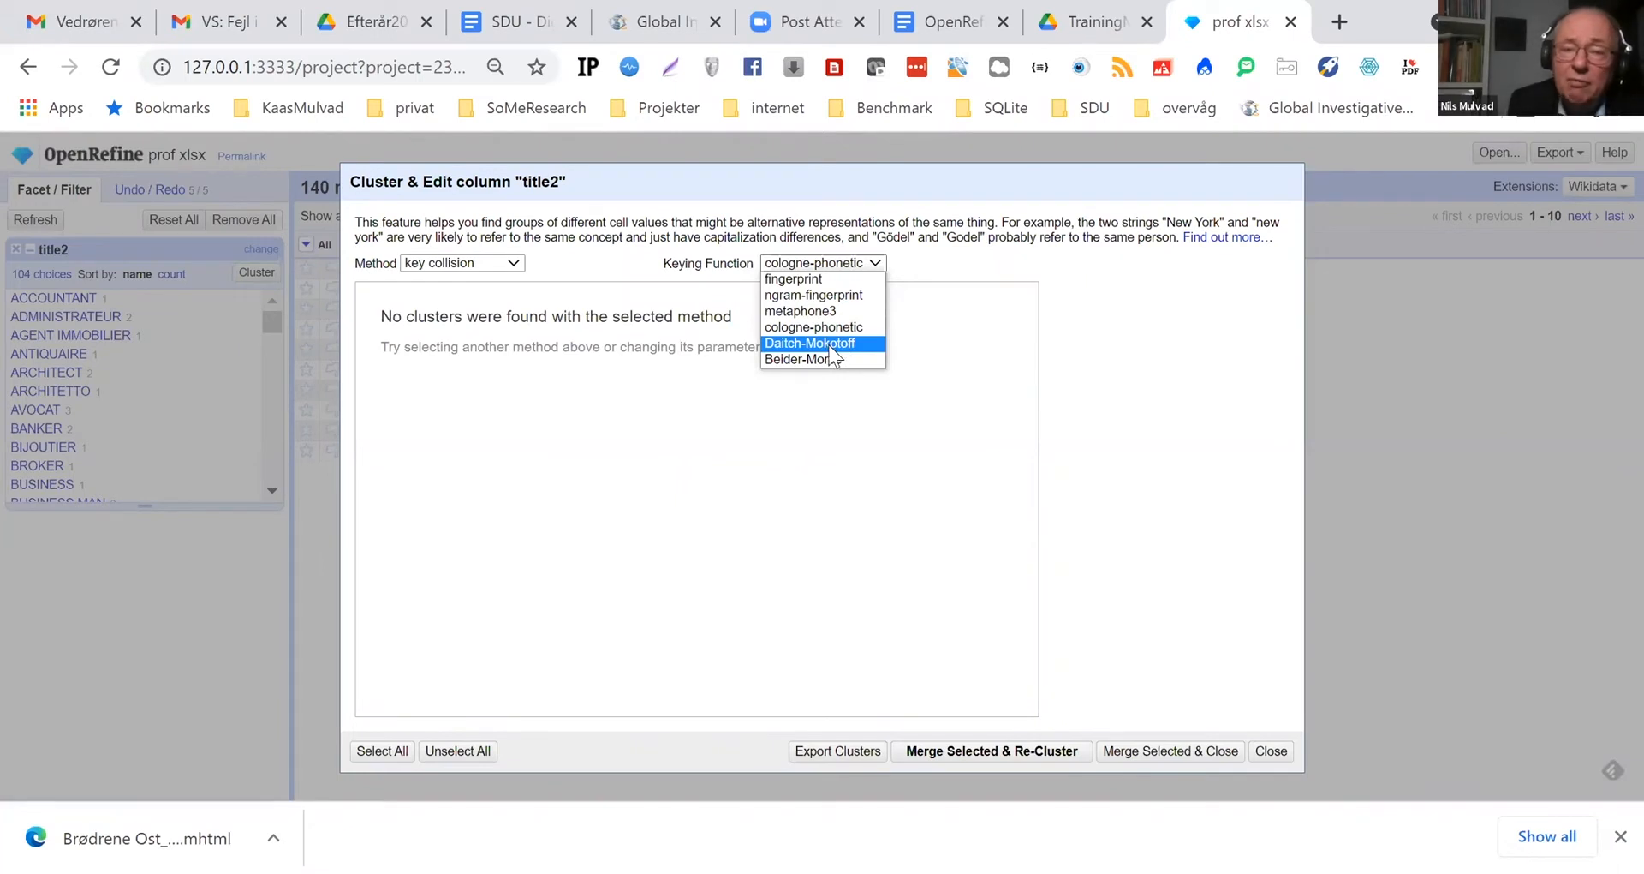
left_click(830, 346)
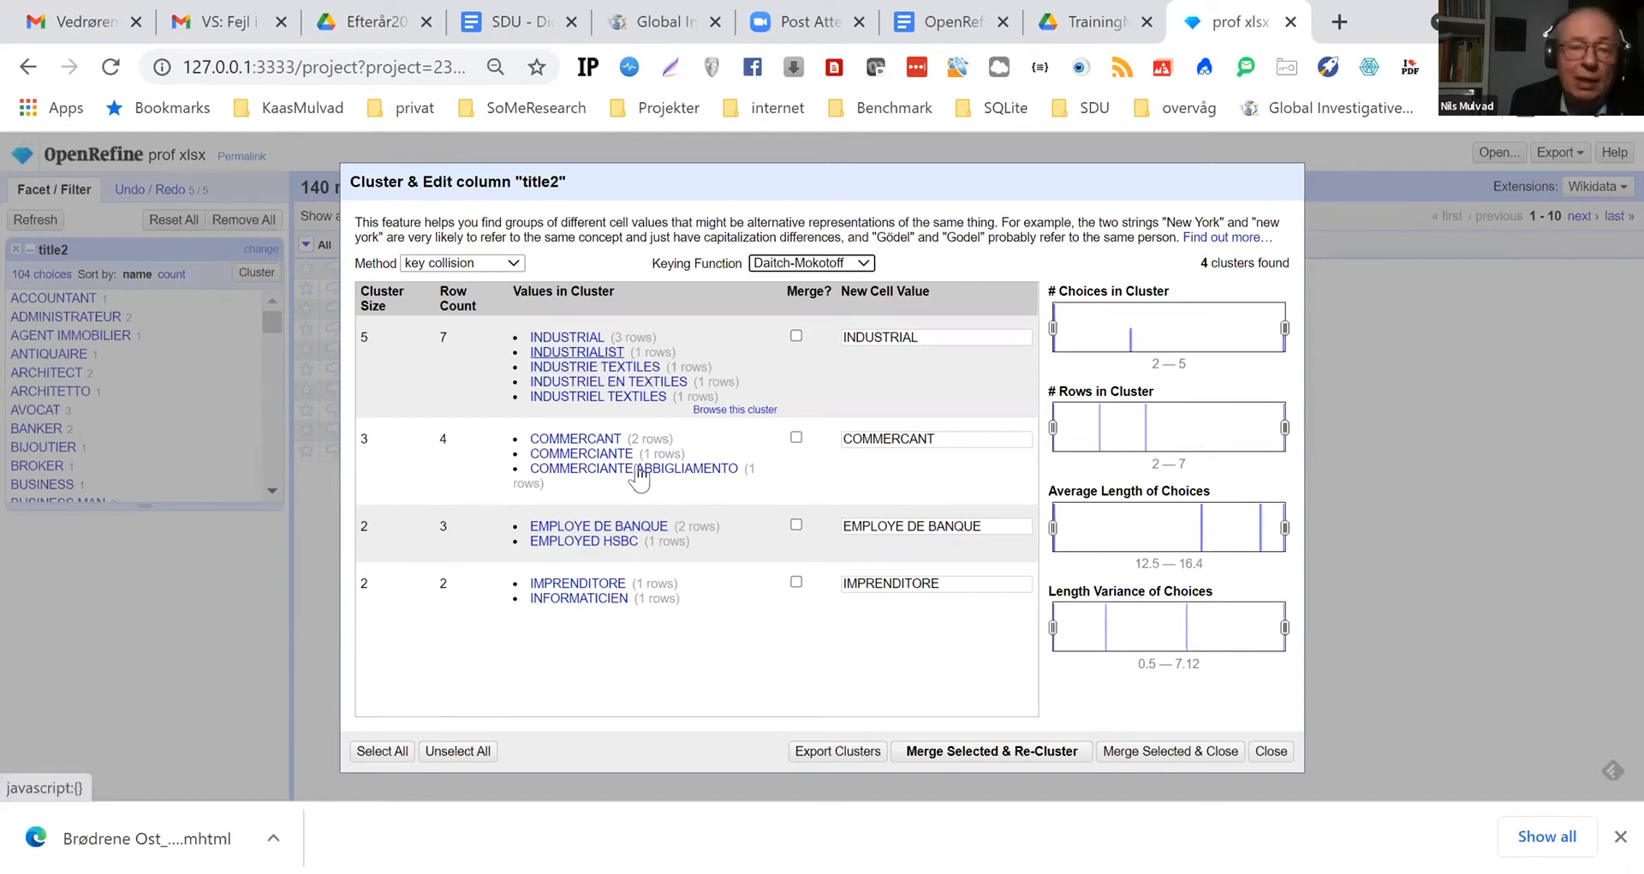
Switch to the nearest neighbor method with levenshtein distance, merge all proposed title2 clusters and re-cluster
left_click(514, 266)
left_click(476, 296)
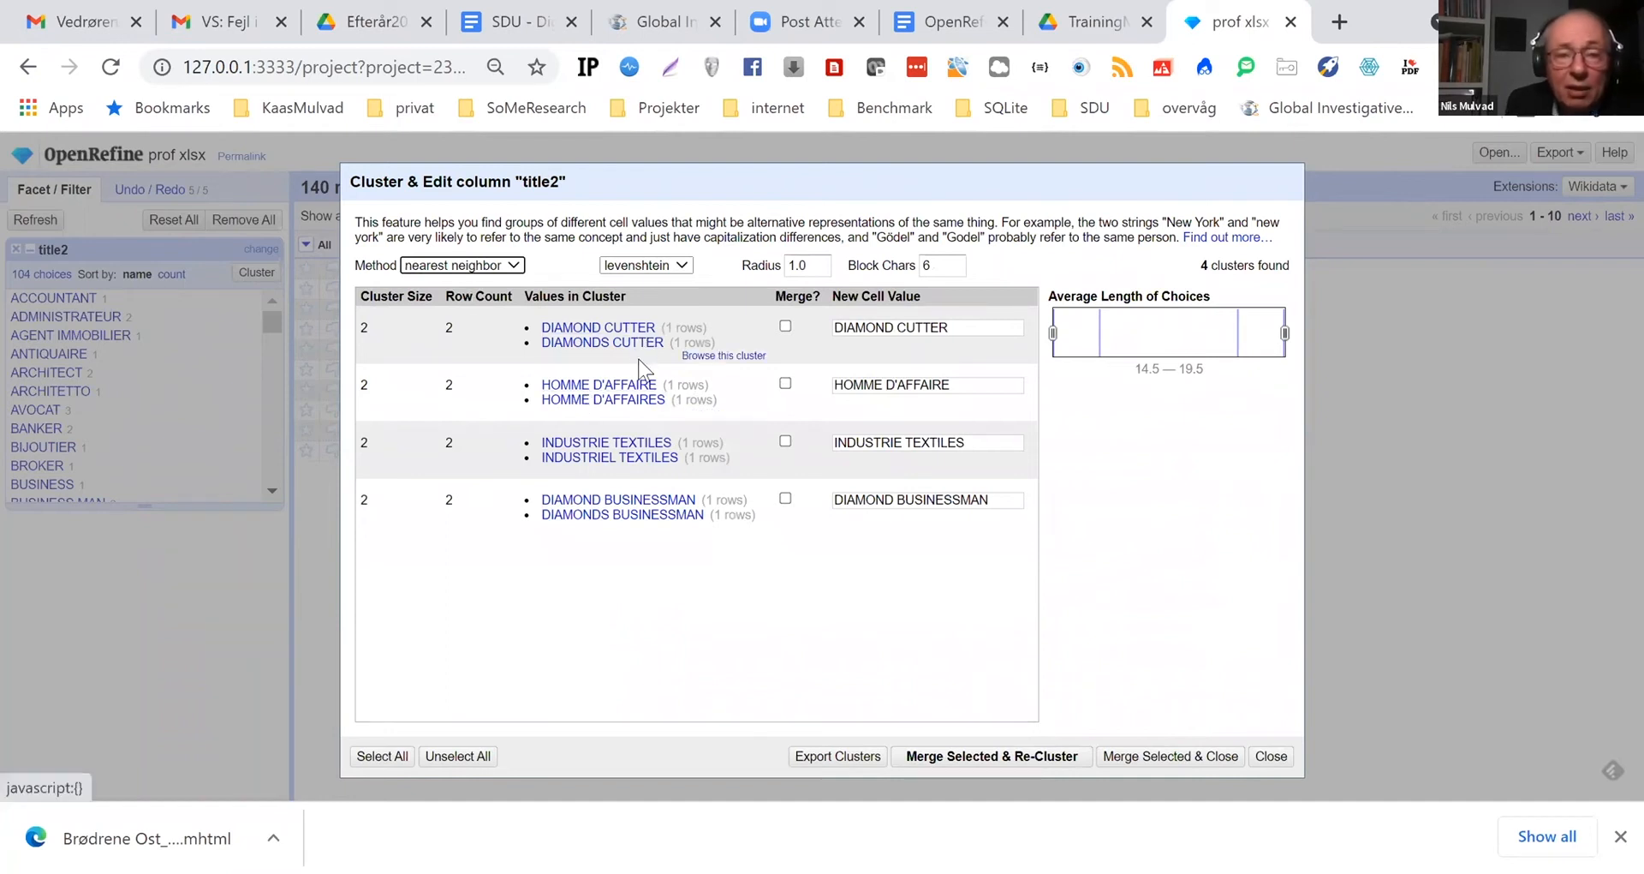
left_click(786, 325)
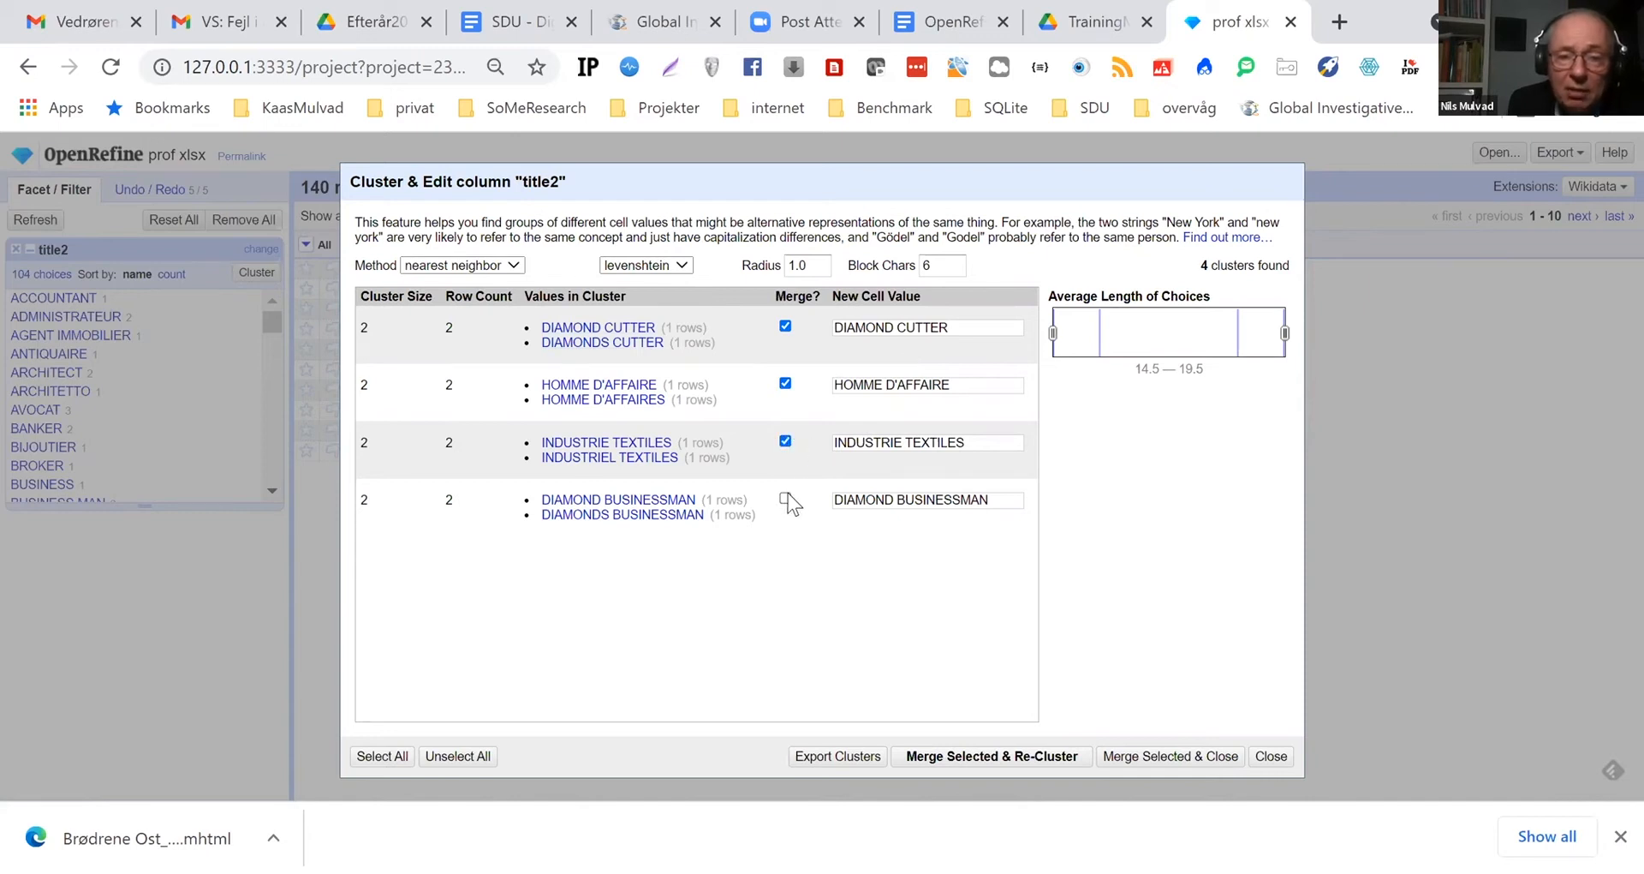
left_click(977, 759)
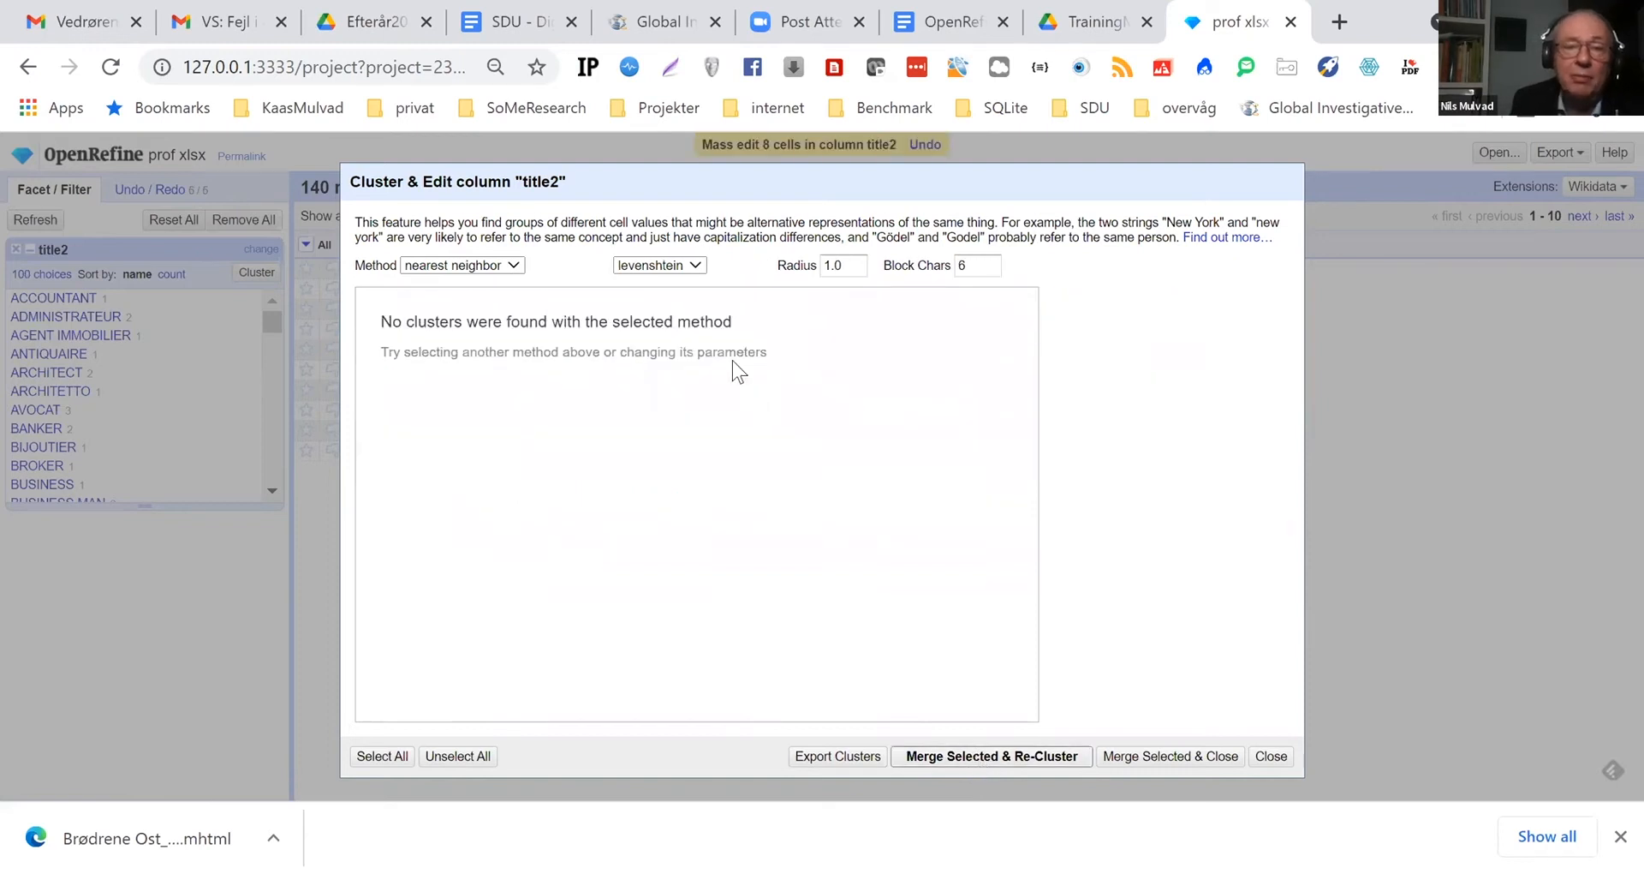
Change the distance function to ppm, merge INDUSTRIALIST into INDUSTRIAL, re-cluster and leave the clustering dialog
left_click(698, 266)
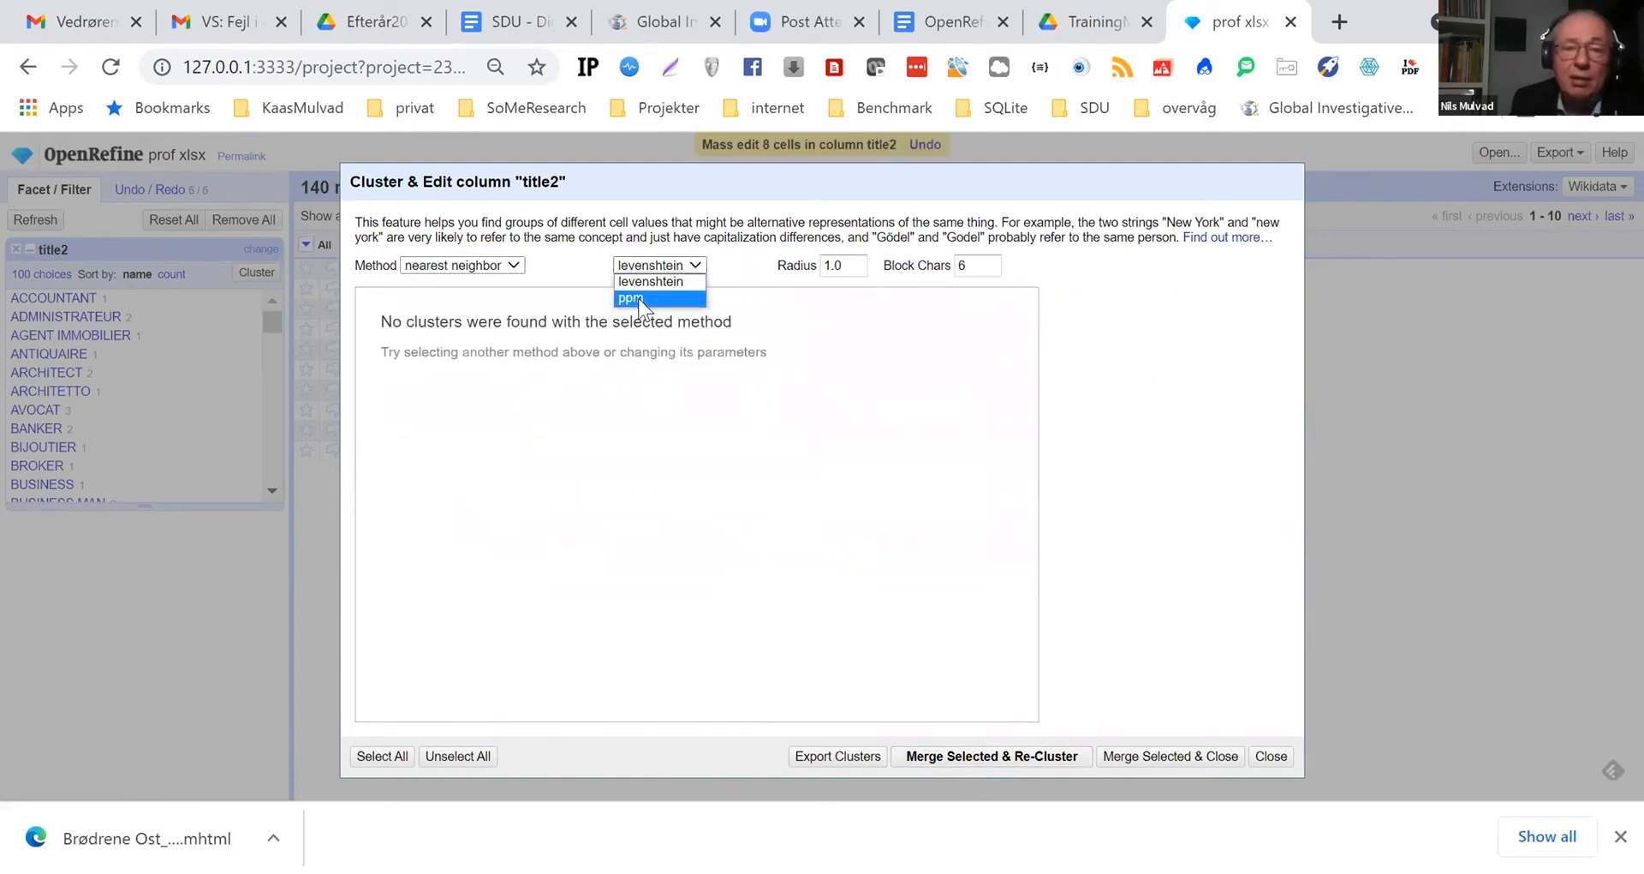
key("Return")
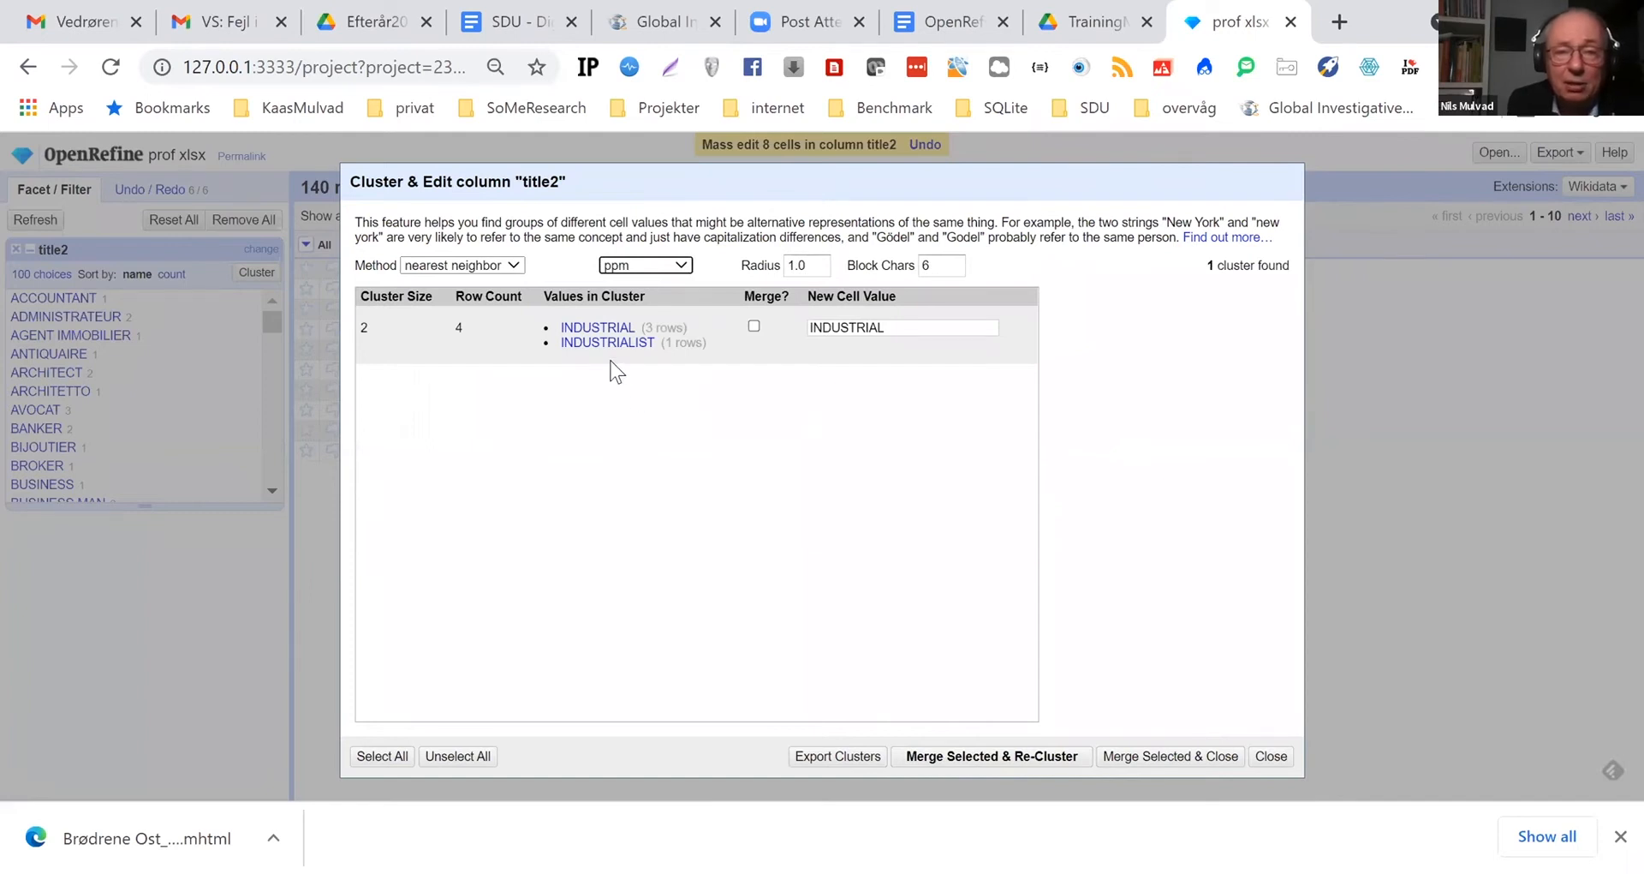
left_click(755, 328)
left_click(987, 758)
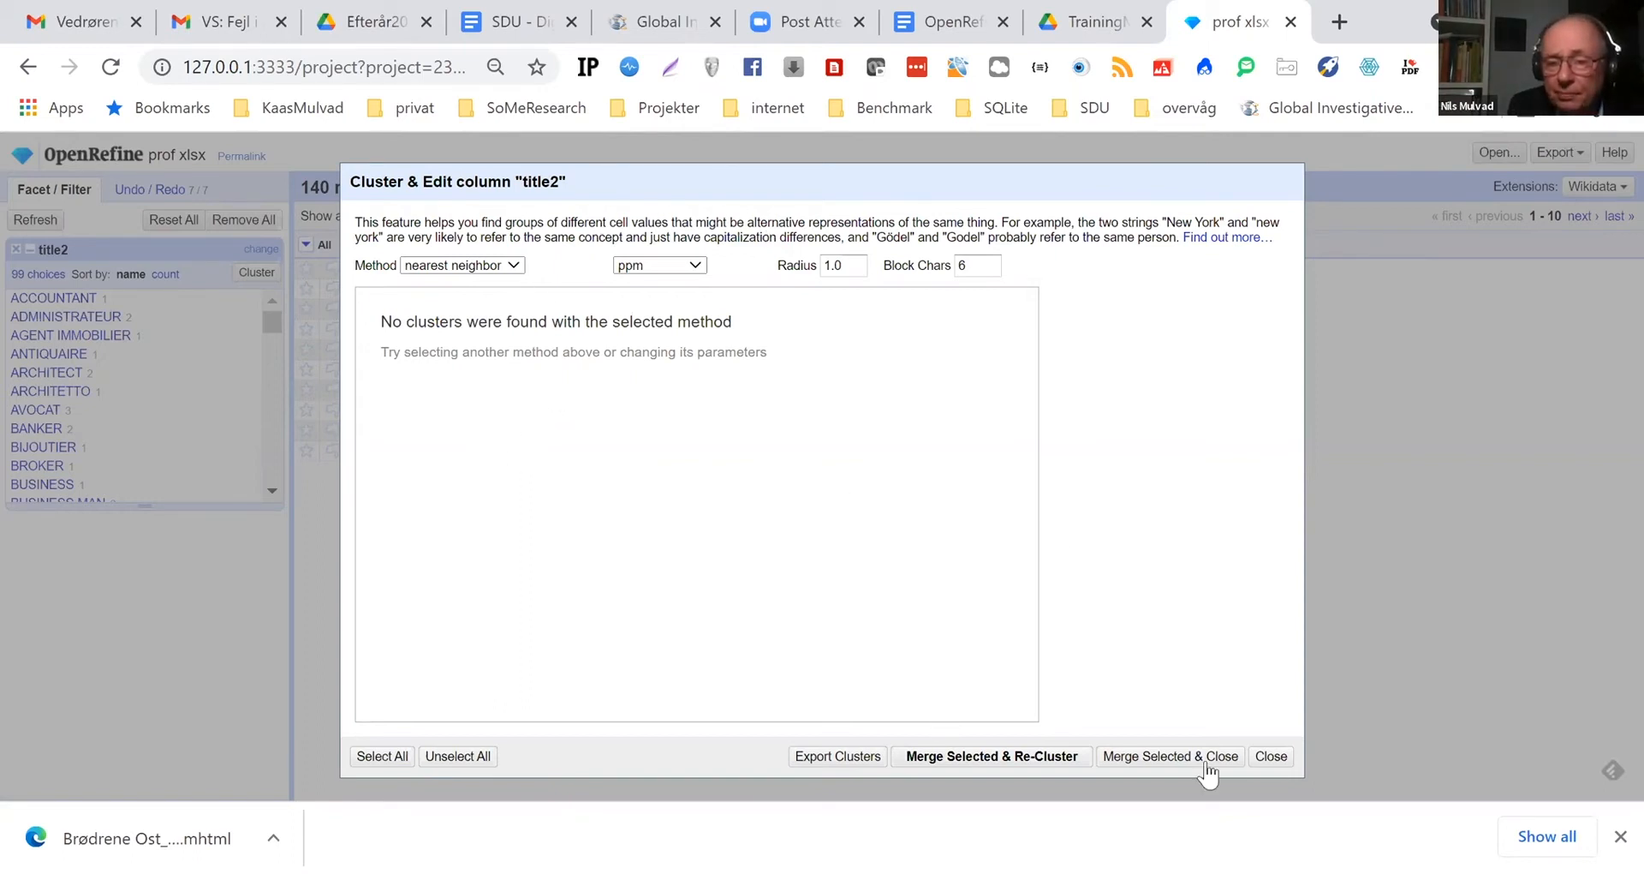
left_click(1272, 762)
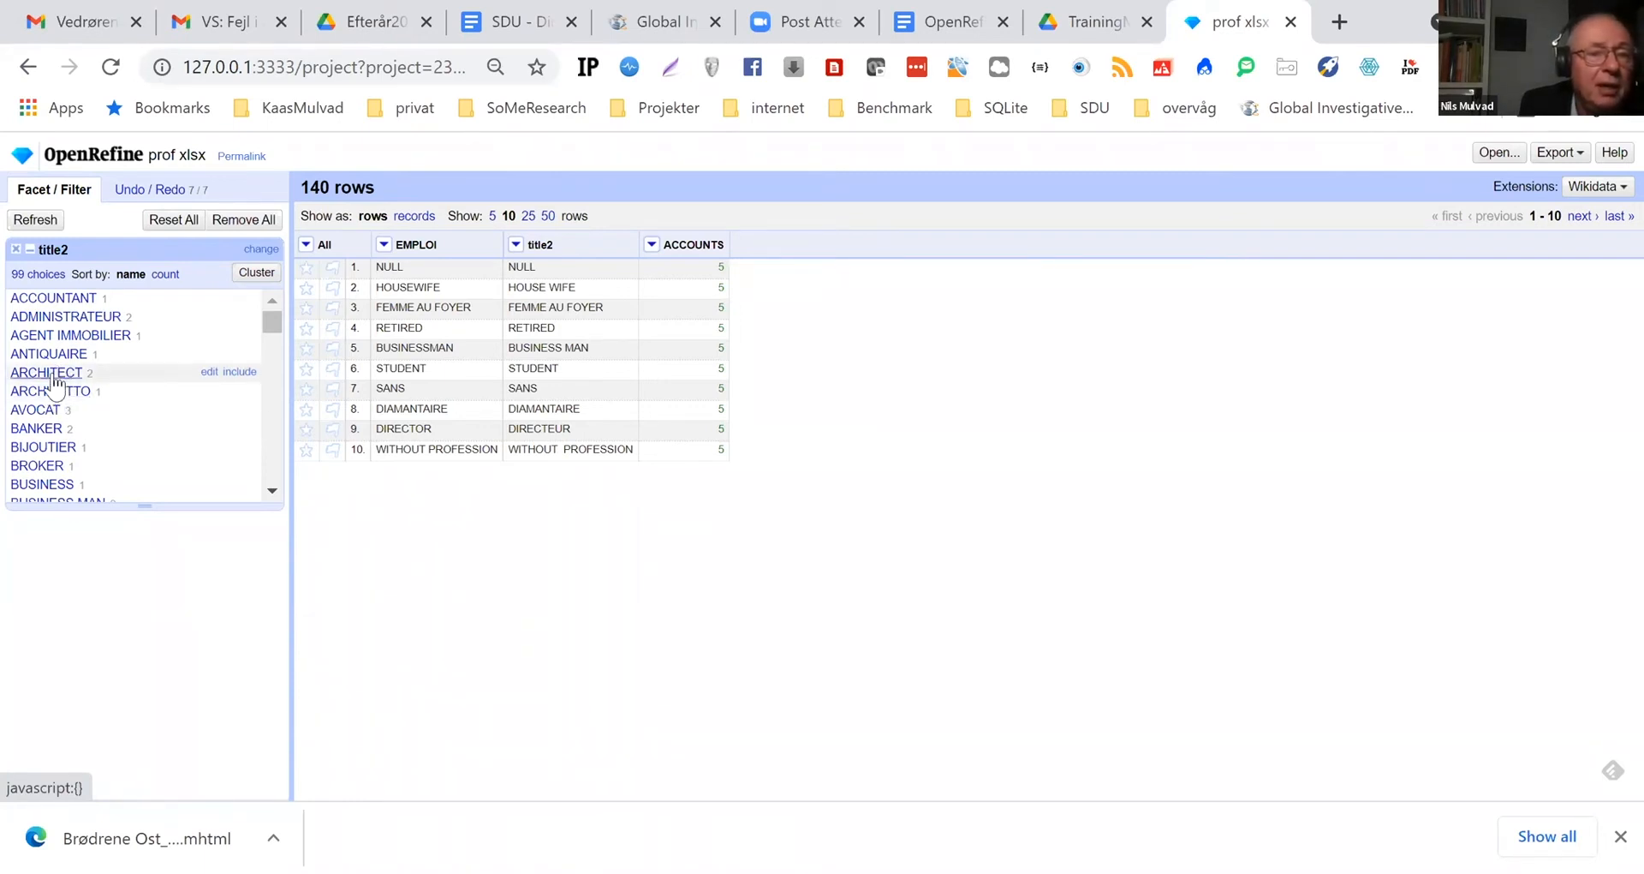
Copy the ARCHITECT value in the title2 facet and replace ARCHITETTO with it
left_click(210, 374)
key("ctrl+c")
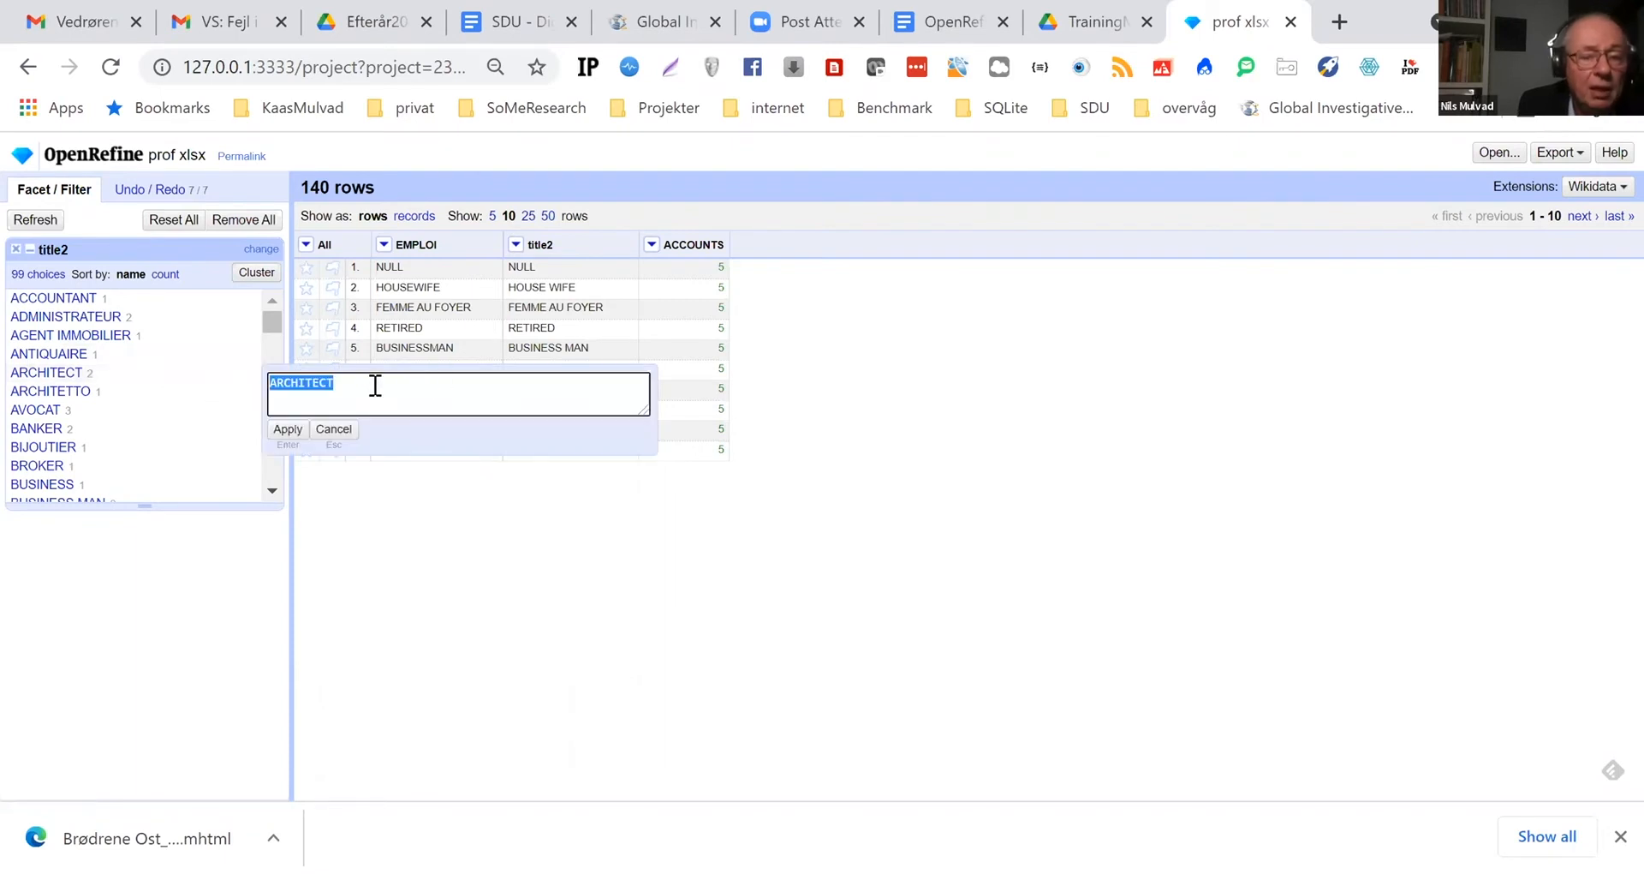
left_click(333, 430)
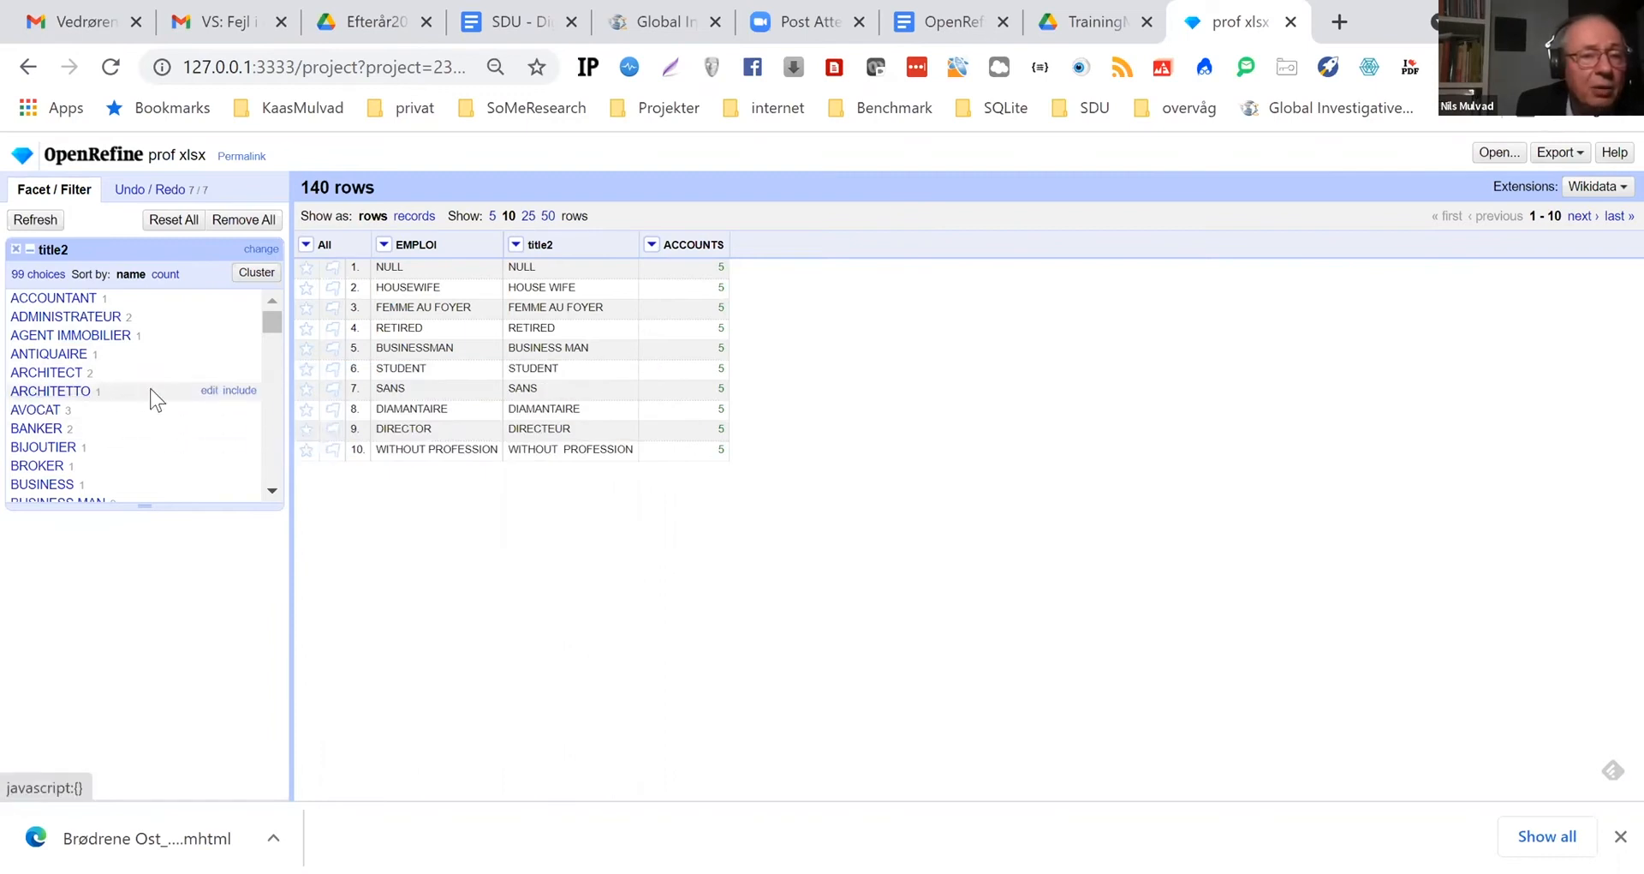
left_click(210, 390)
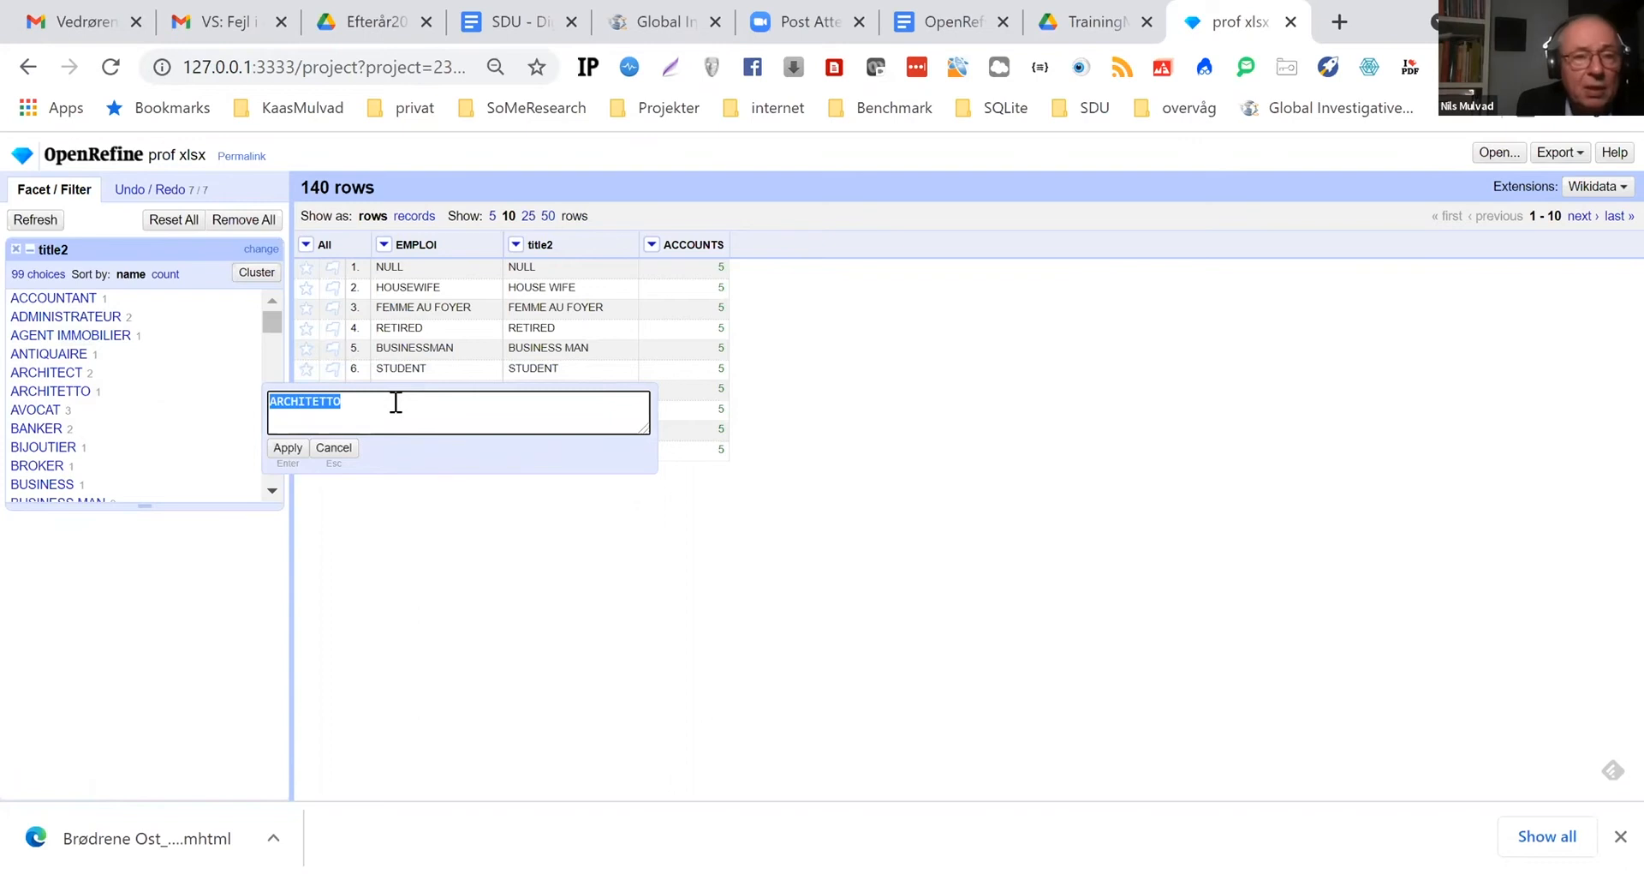
key("ctrl+v")
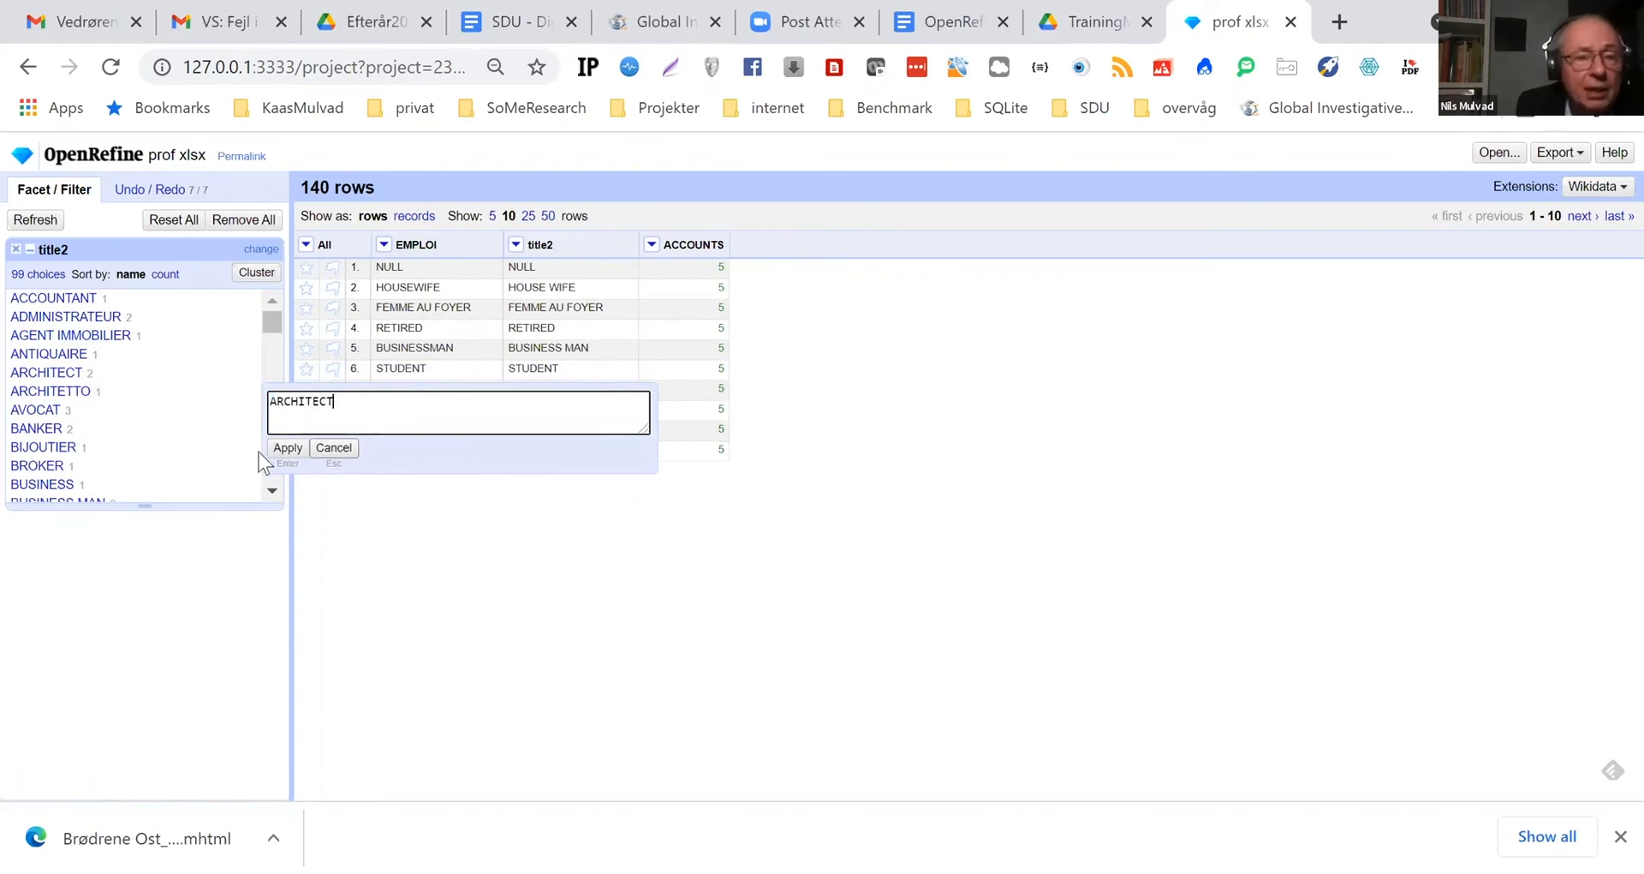
left_click(289, 447)
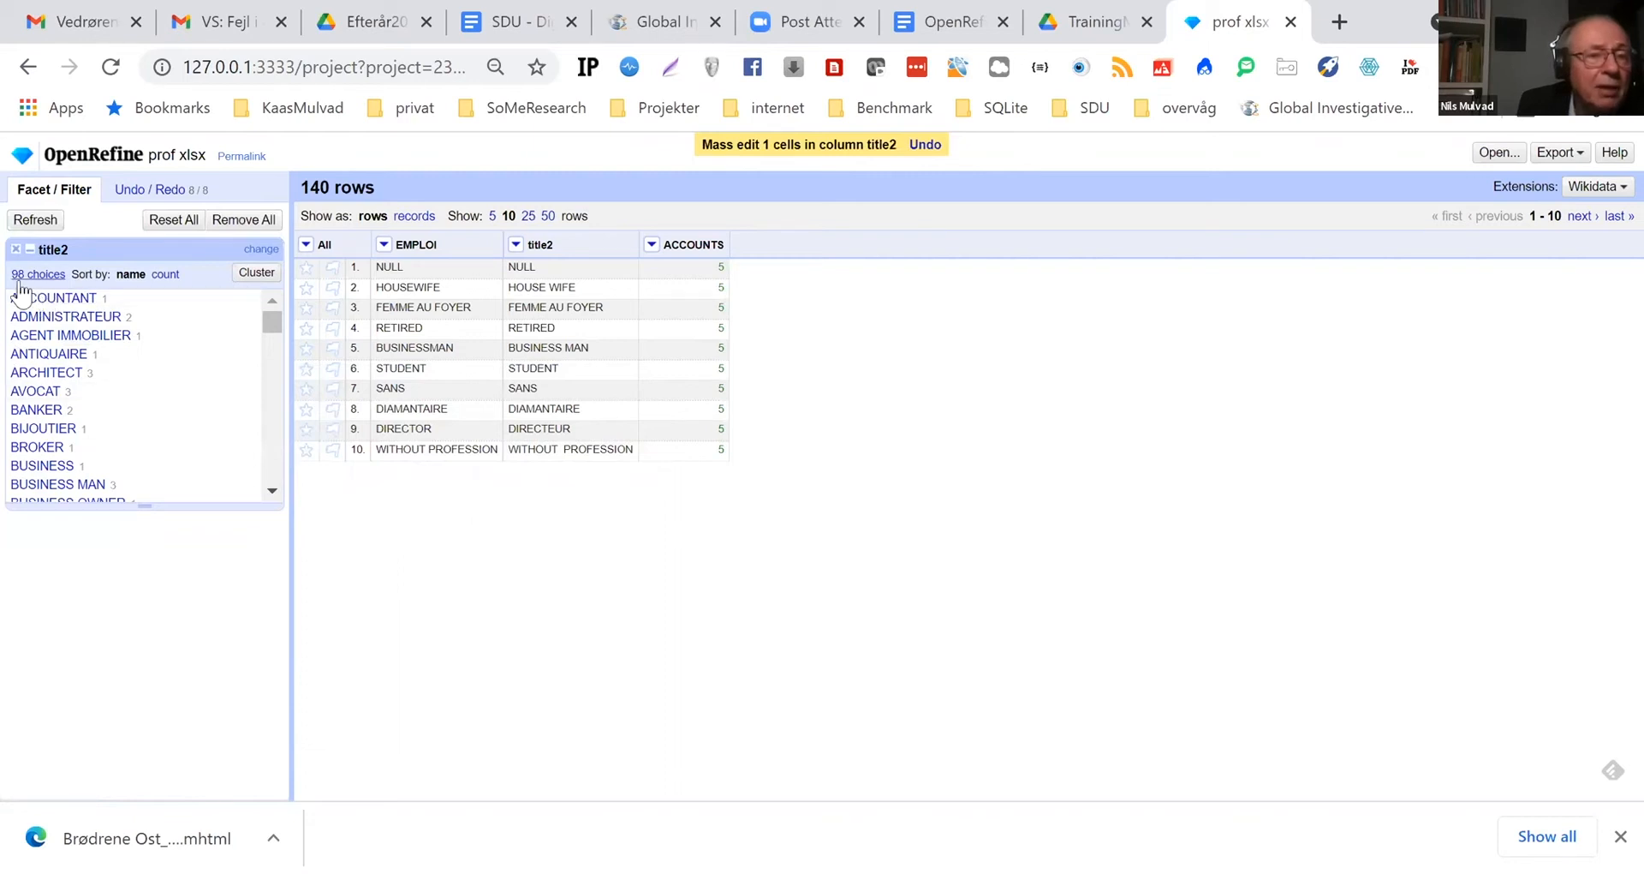
Copy the COMMERCIANTE value in the title2 facet and replace COMMERCIANTE ABBIGLIAMENTO with it
scroll(199, 377, "down", 3)
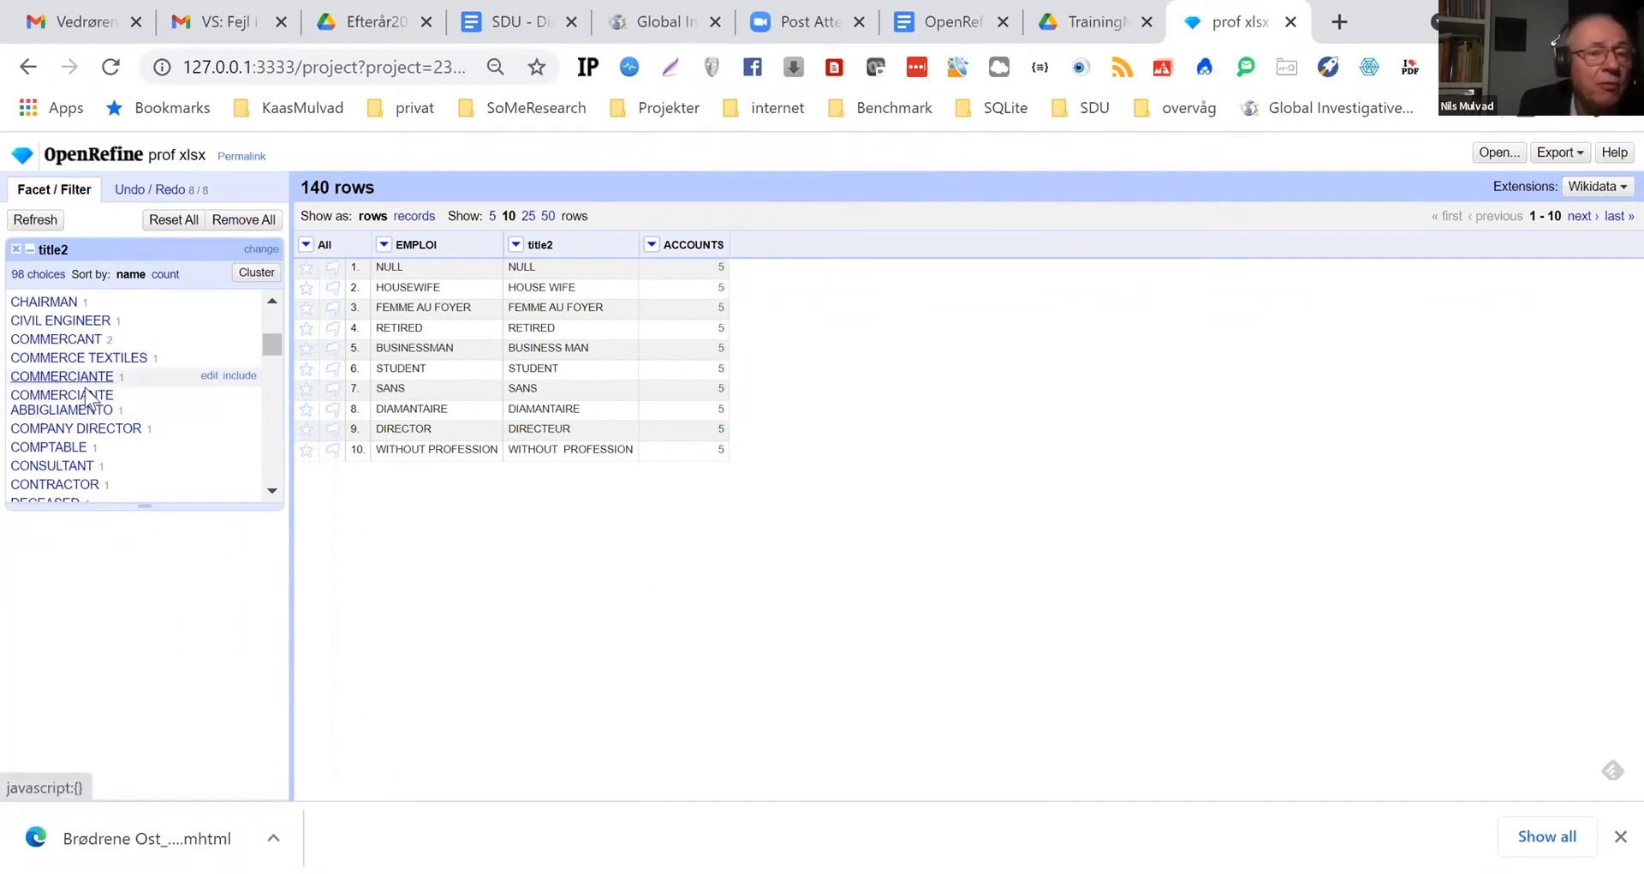
left_click(210, 376)
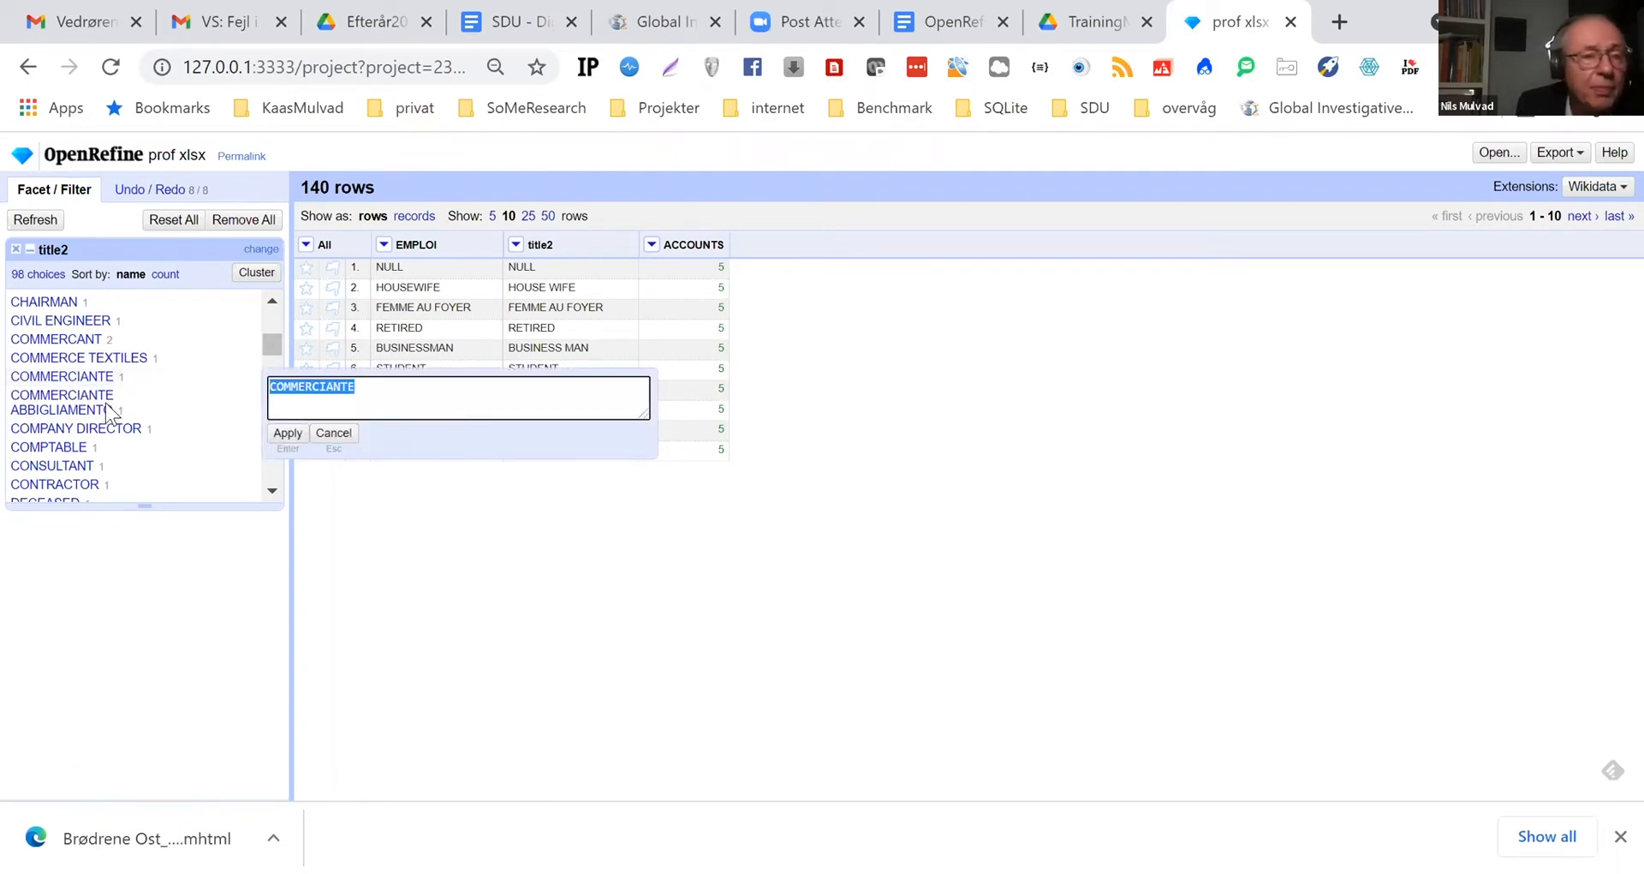
left_click(64, 403)
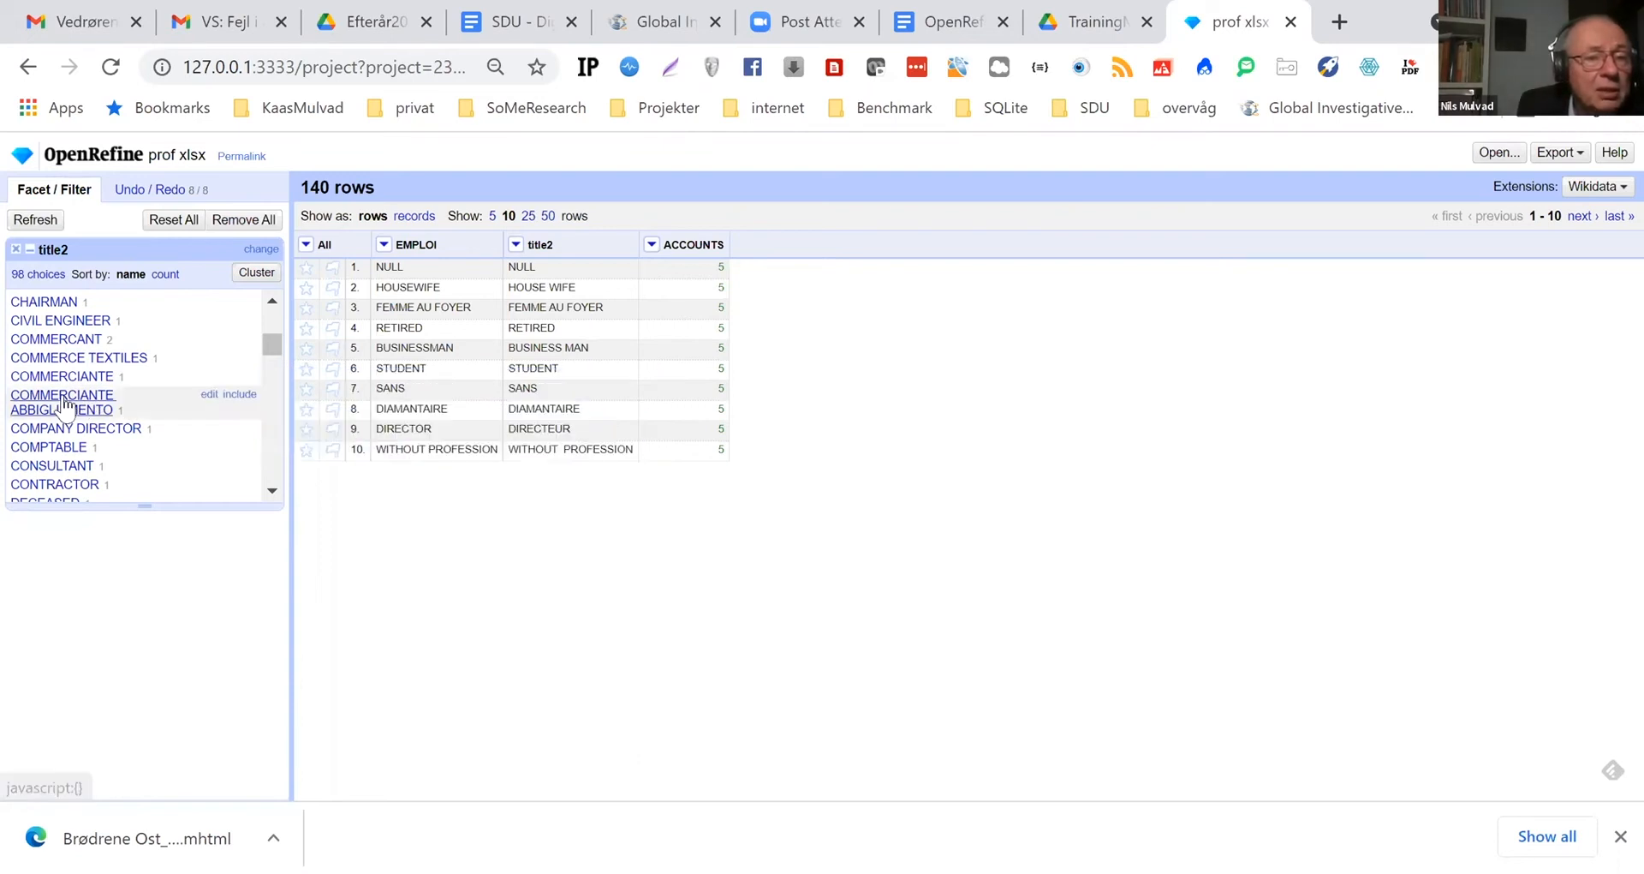
left_click(210, 395)
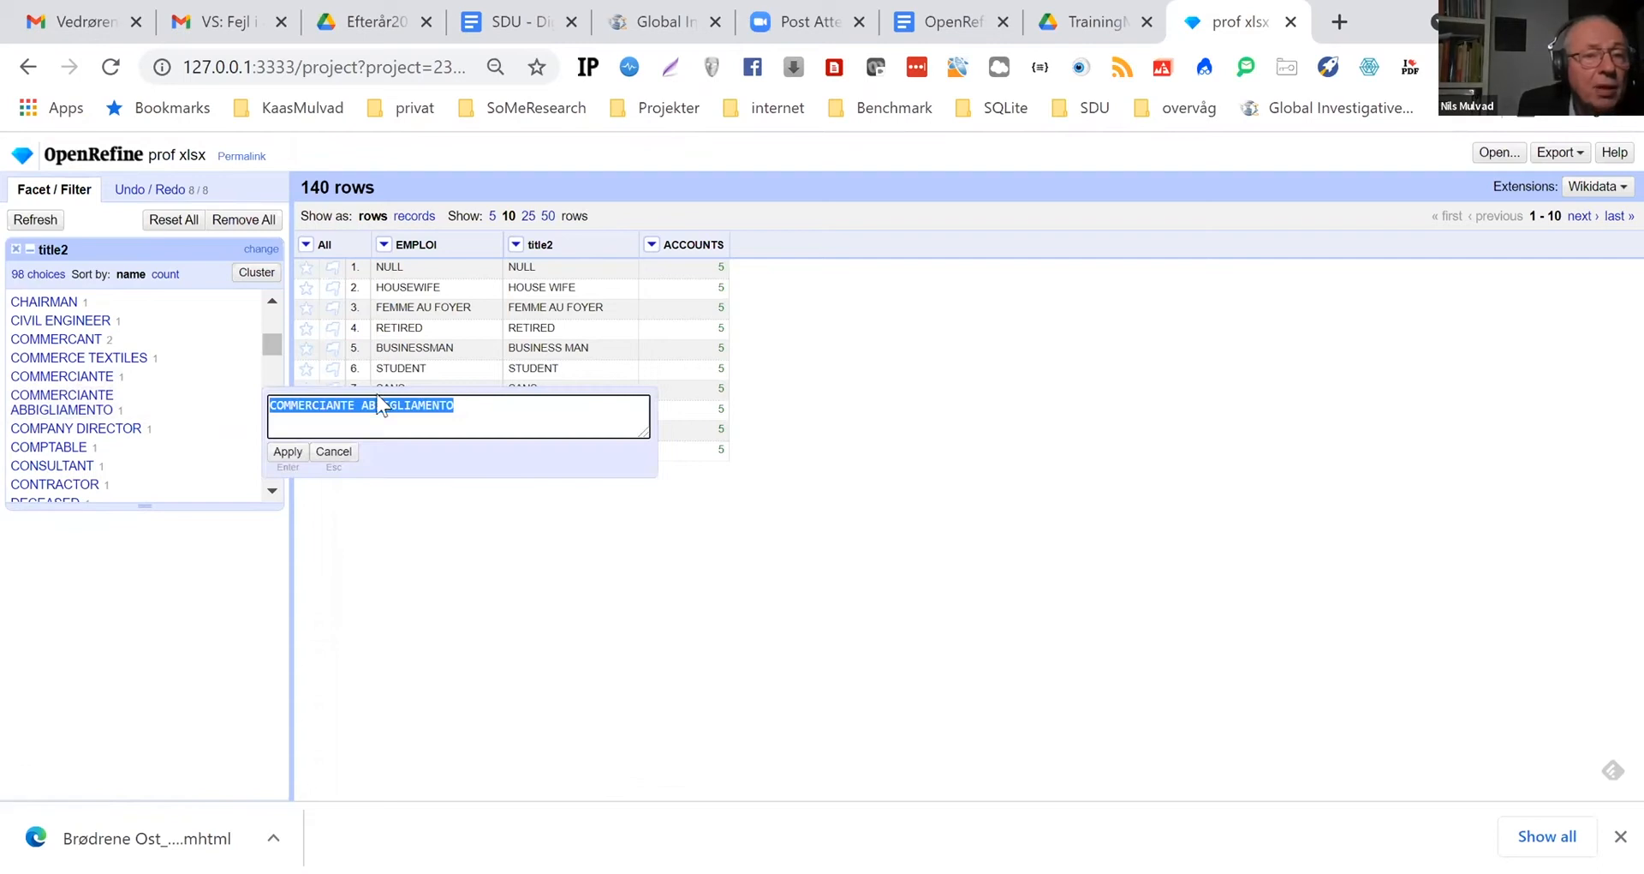
left_click(86, 403)
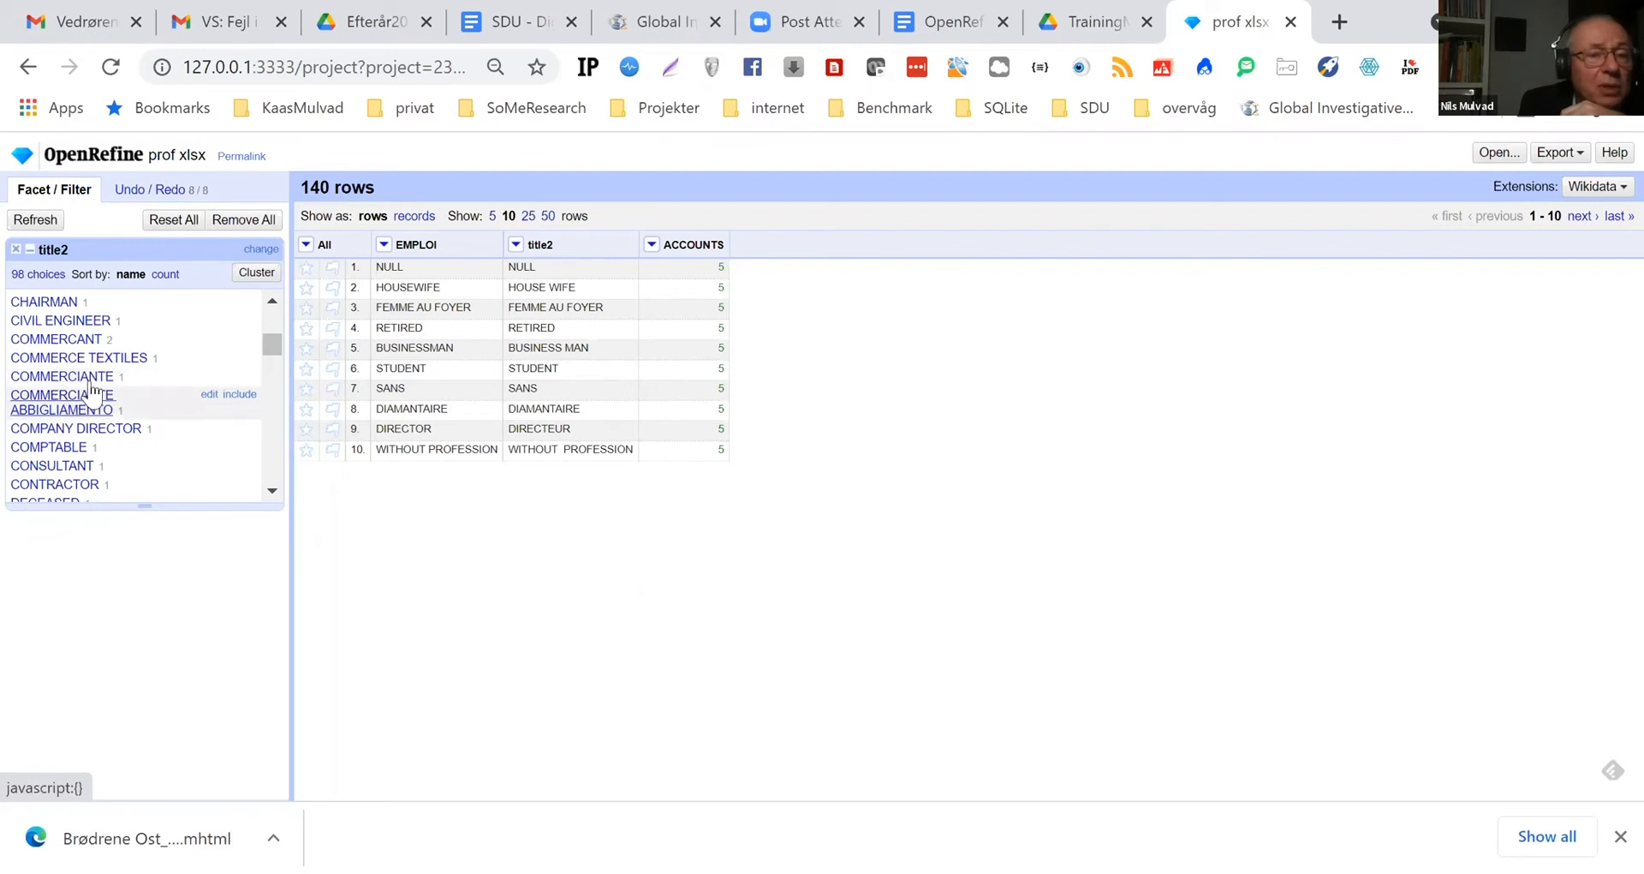
left_click(208, 394)
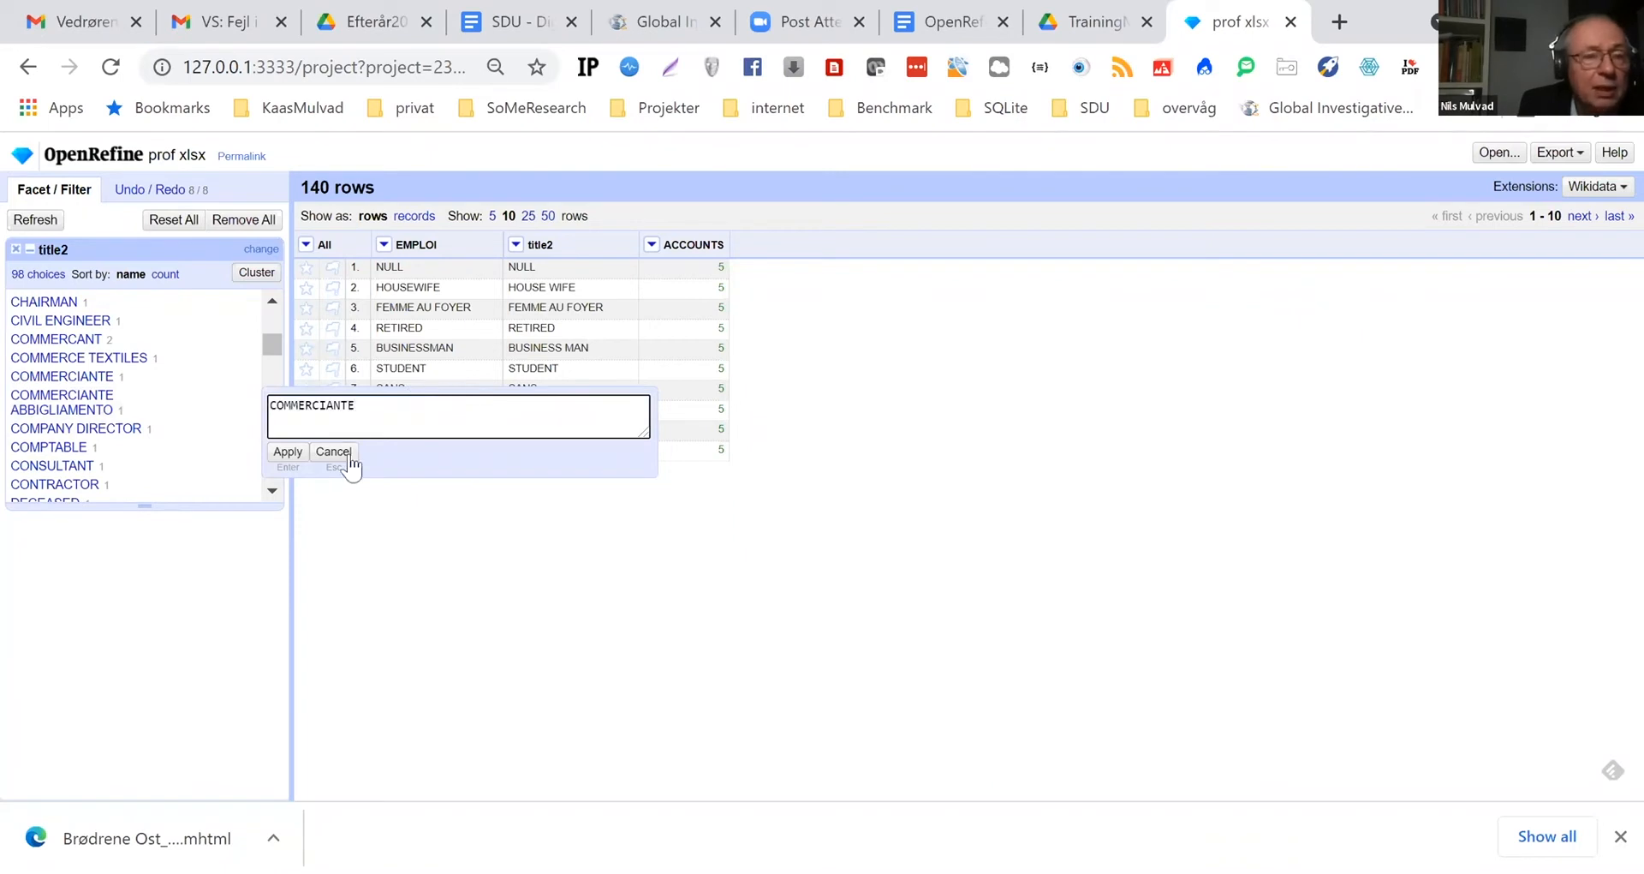
left_click(286, 452)
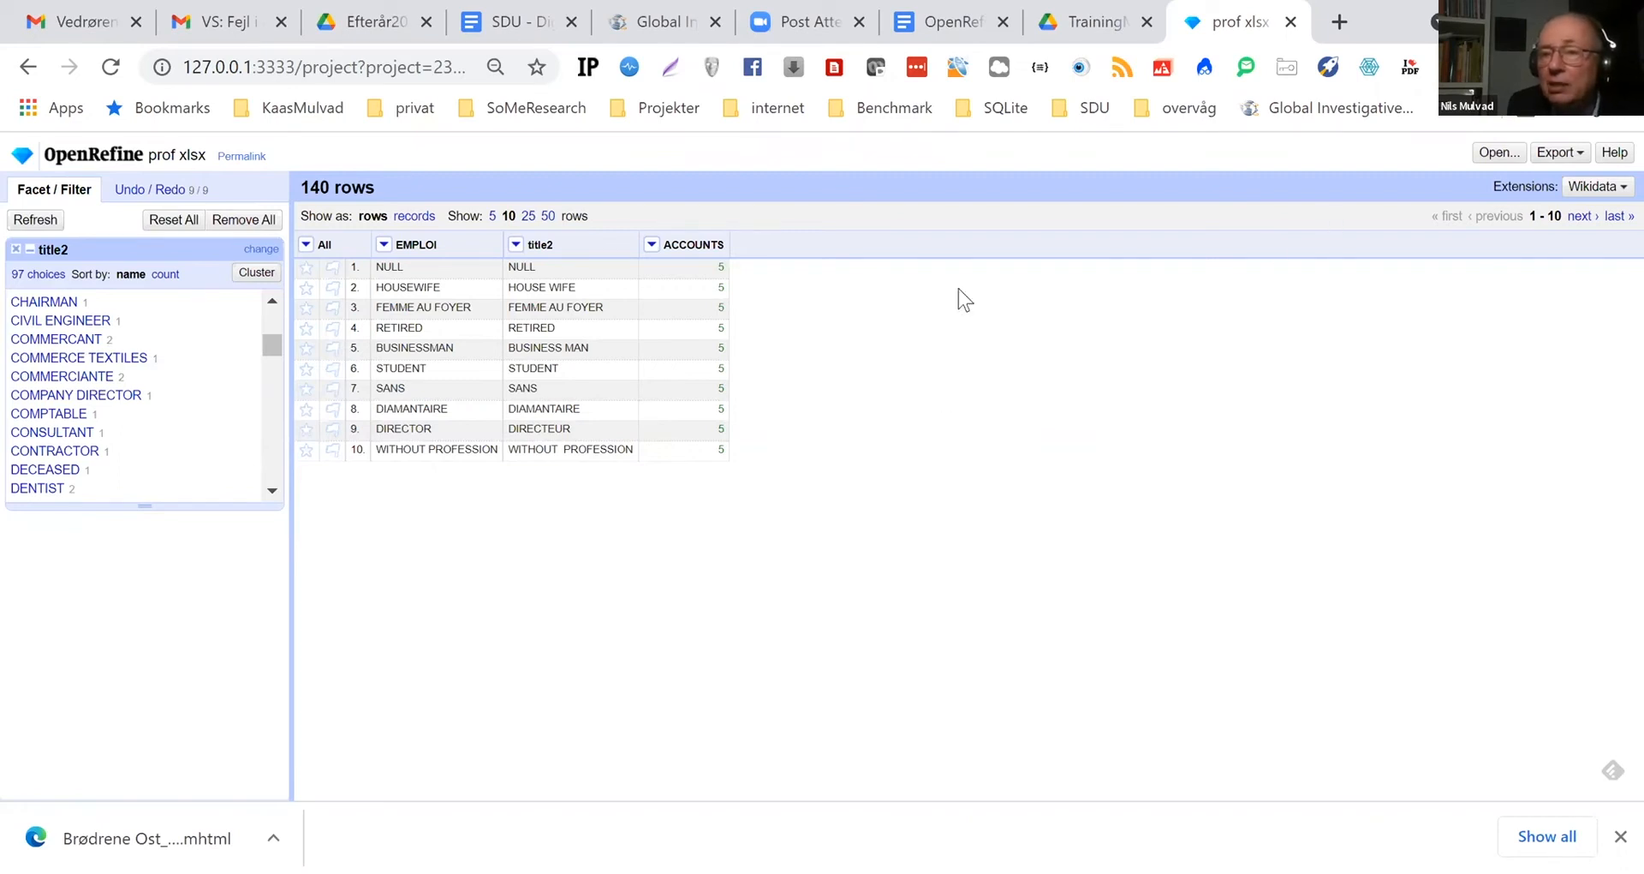
Export the cleaned project as an Excel 2007+ file named prof-xlsx to the desktop and open the downloaded workbook
left_click(1585, 159)
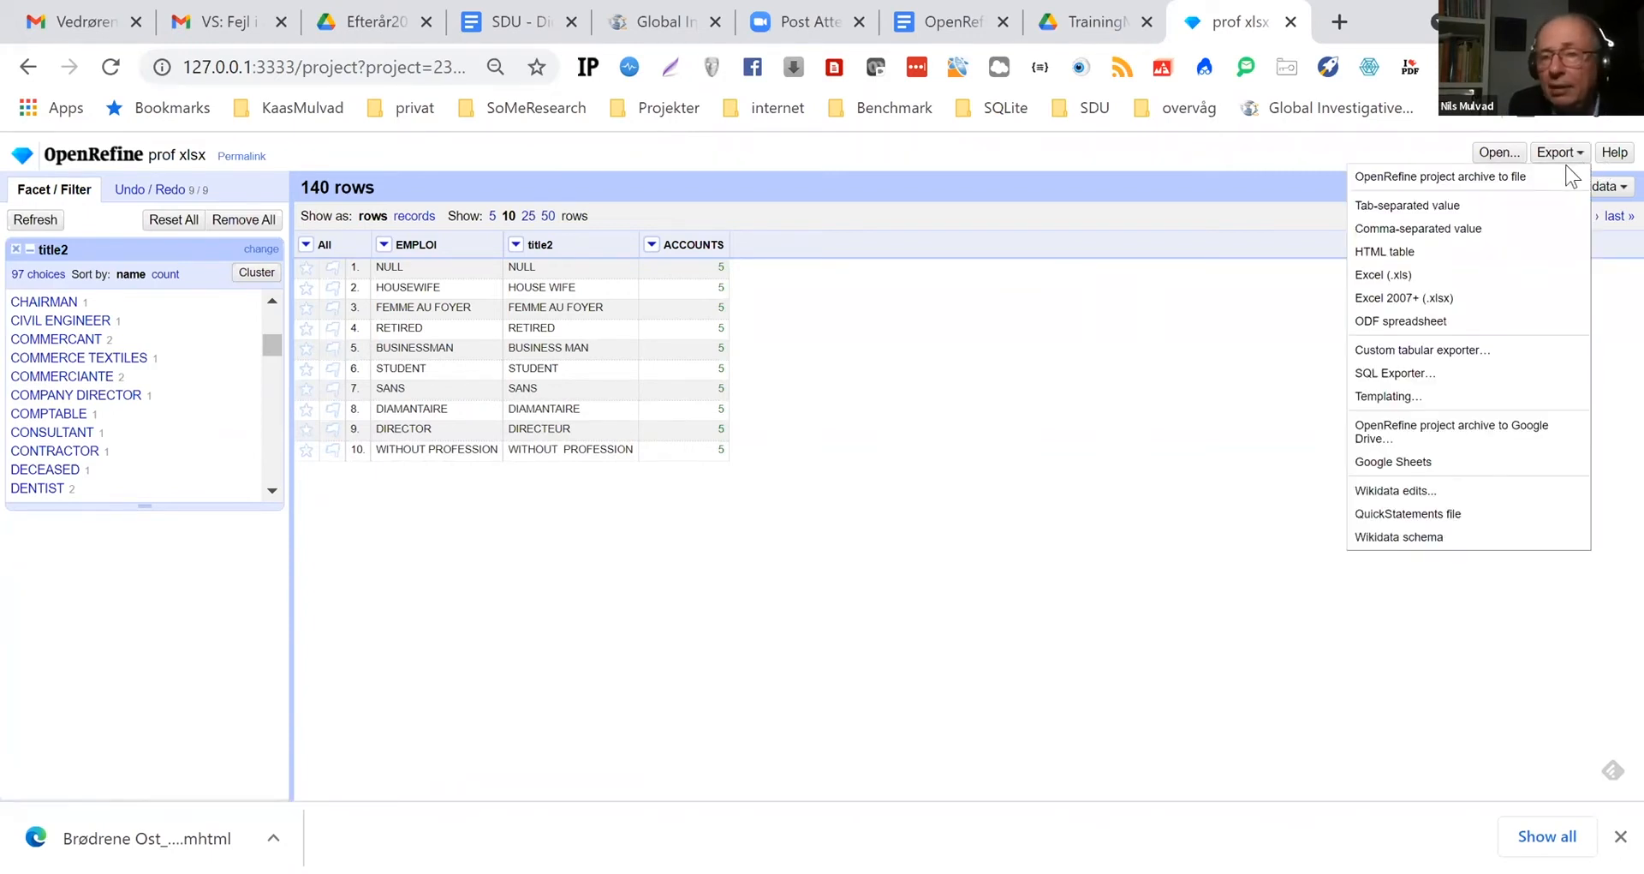
left_click(1387, 297)
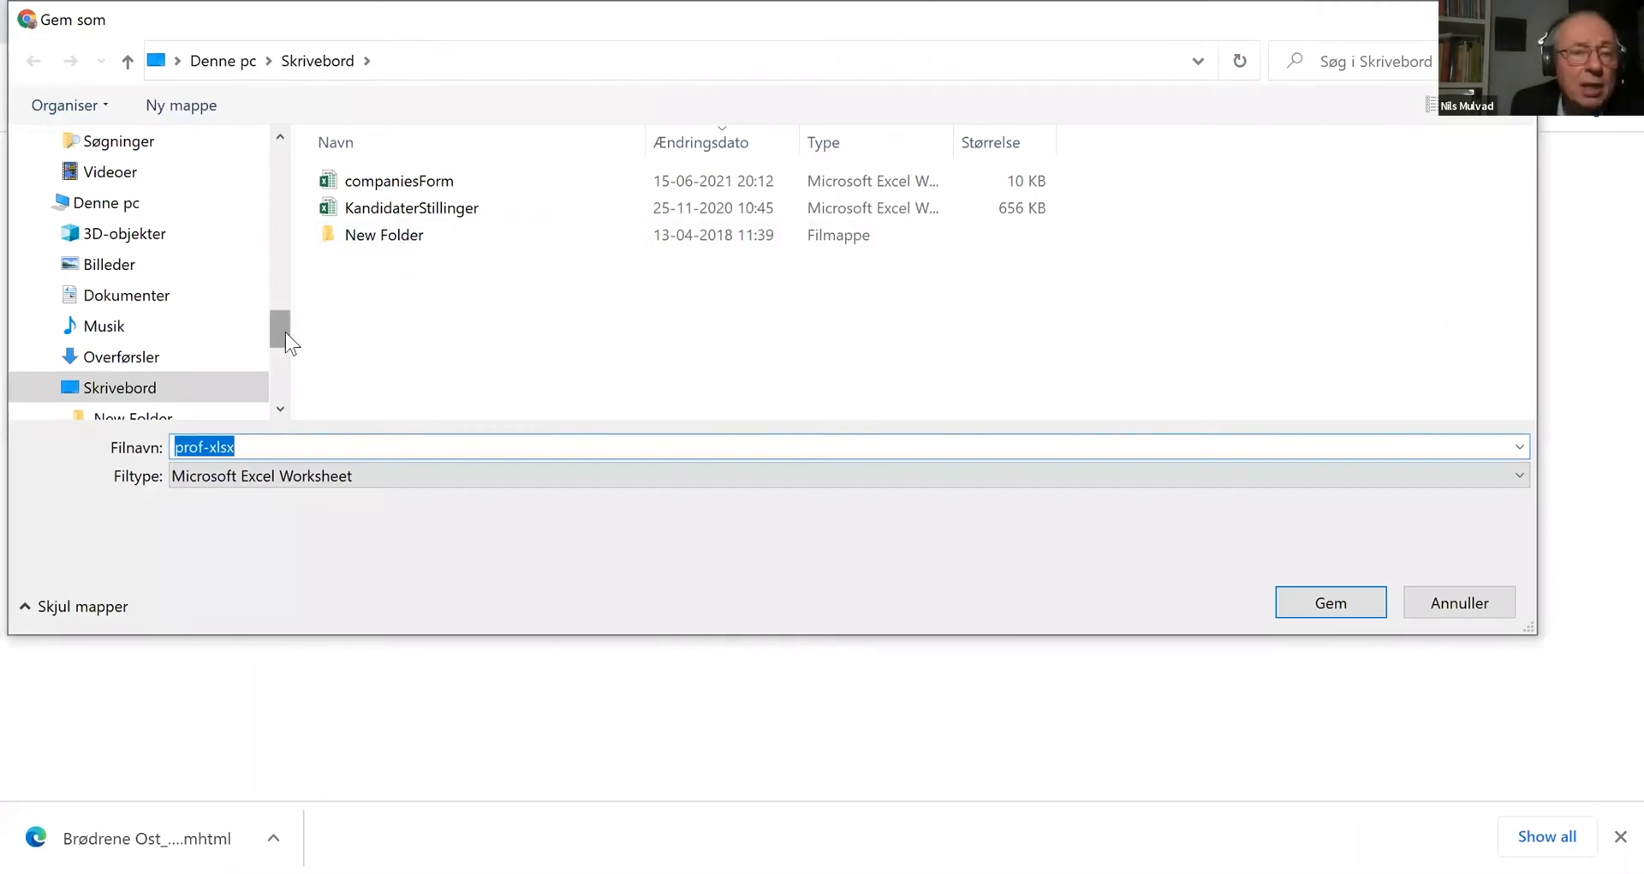
key("Return")
left_click(273, 837)
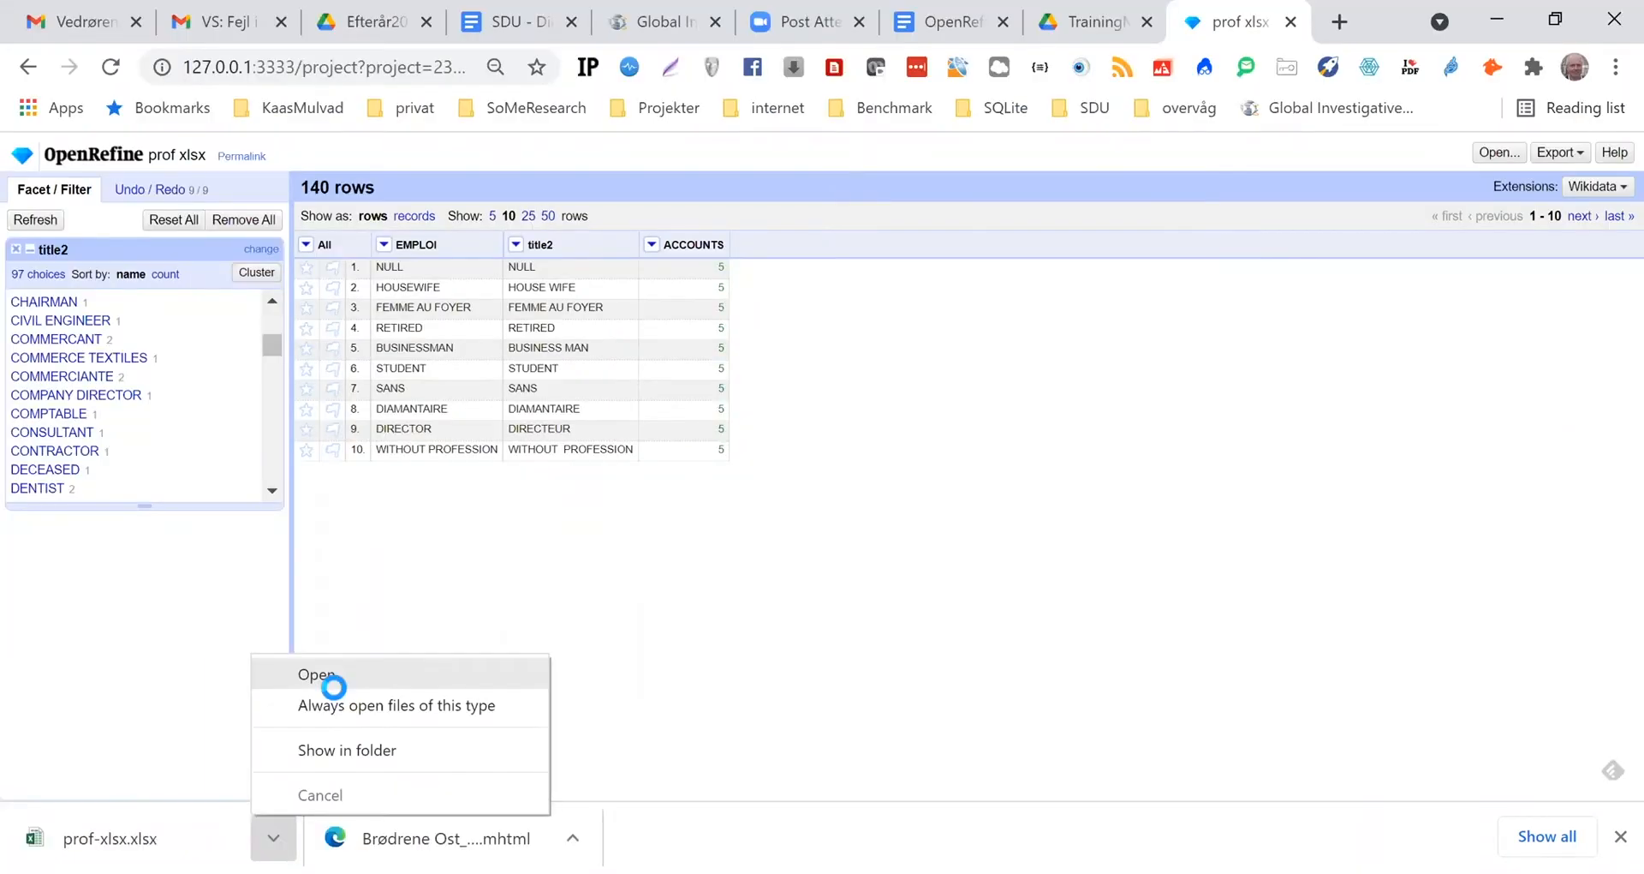
left_click(334, 681)
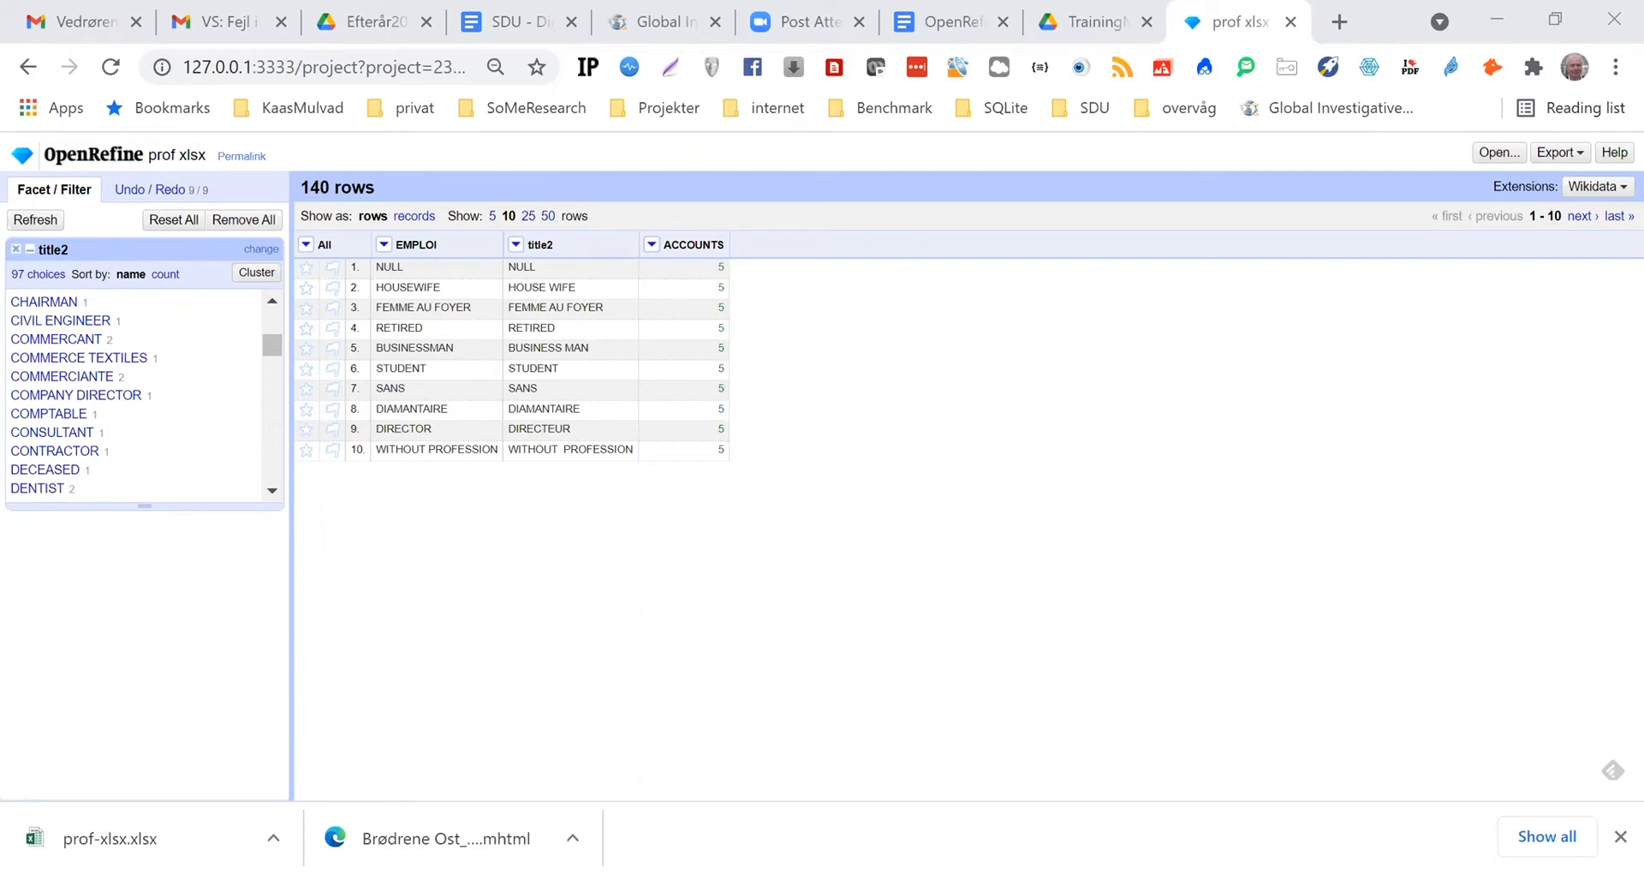
left_click(812, 579)
Load doctors_berlin.csv from the computer into a new project and bring up its parsing preview
left_click(91, 165)
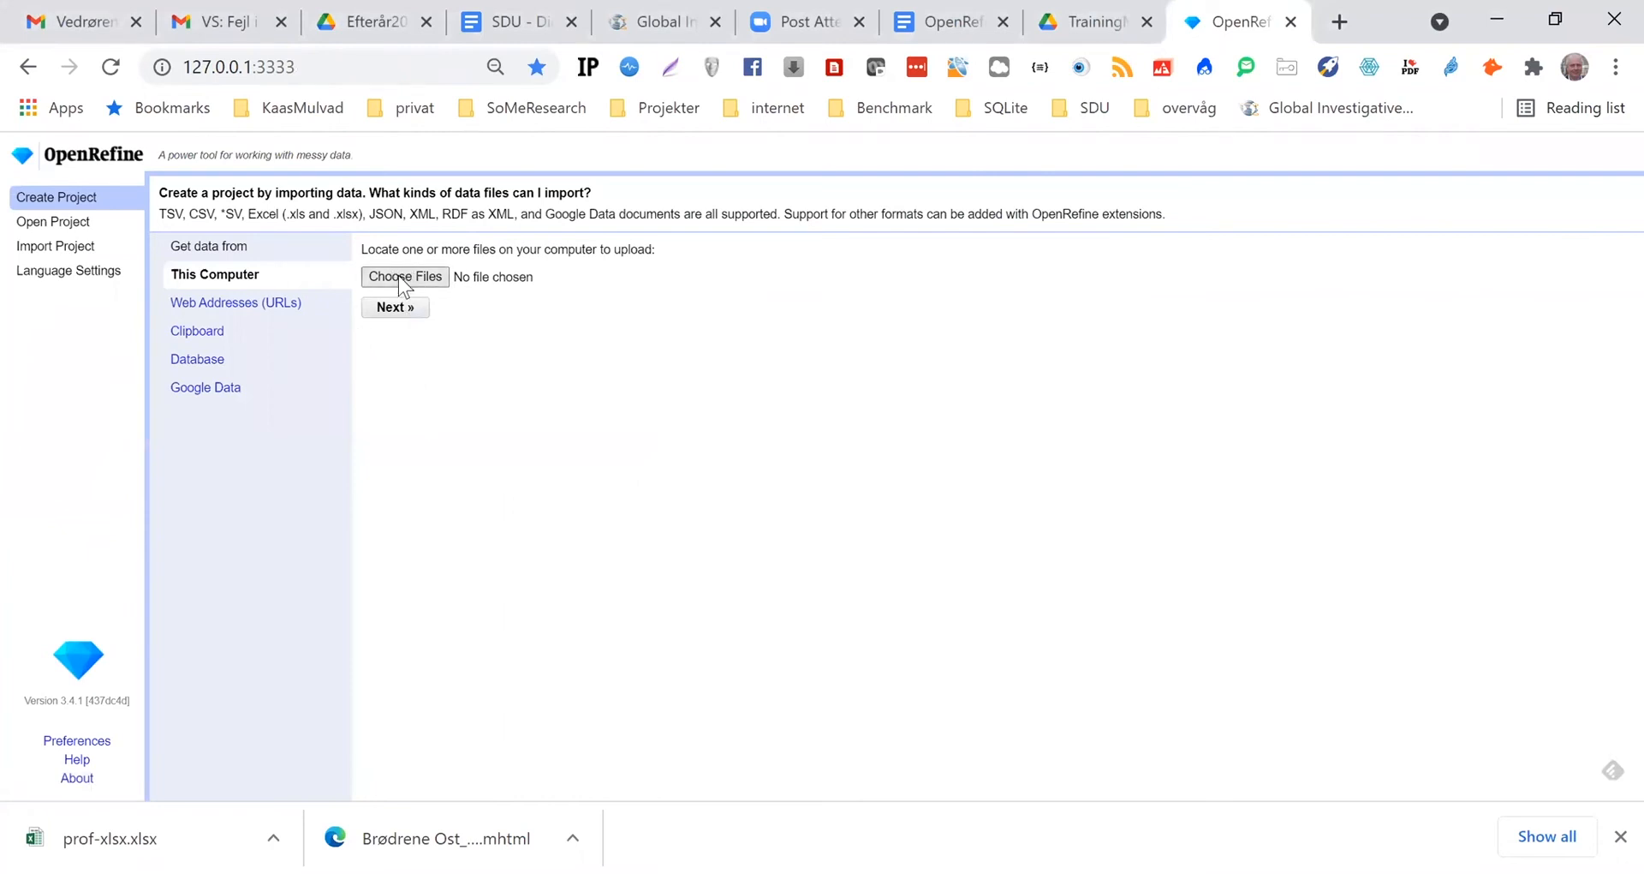
left_click(404, 280)
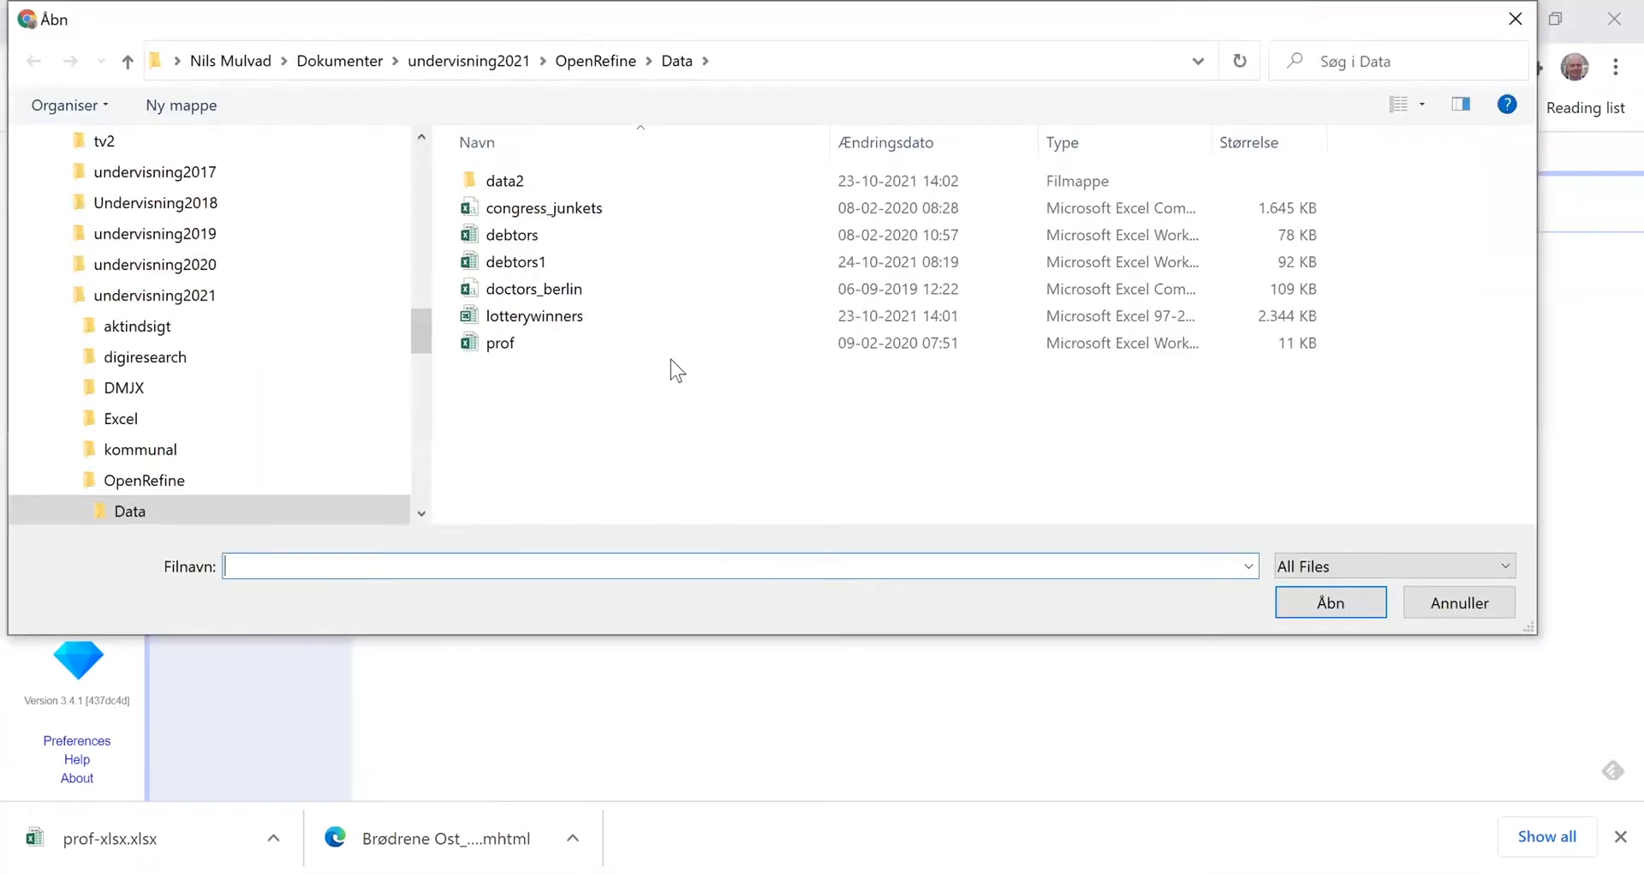
left_click(531, 290)
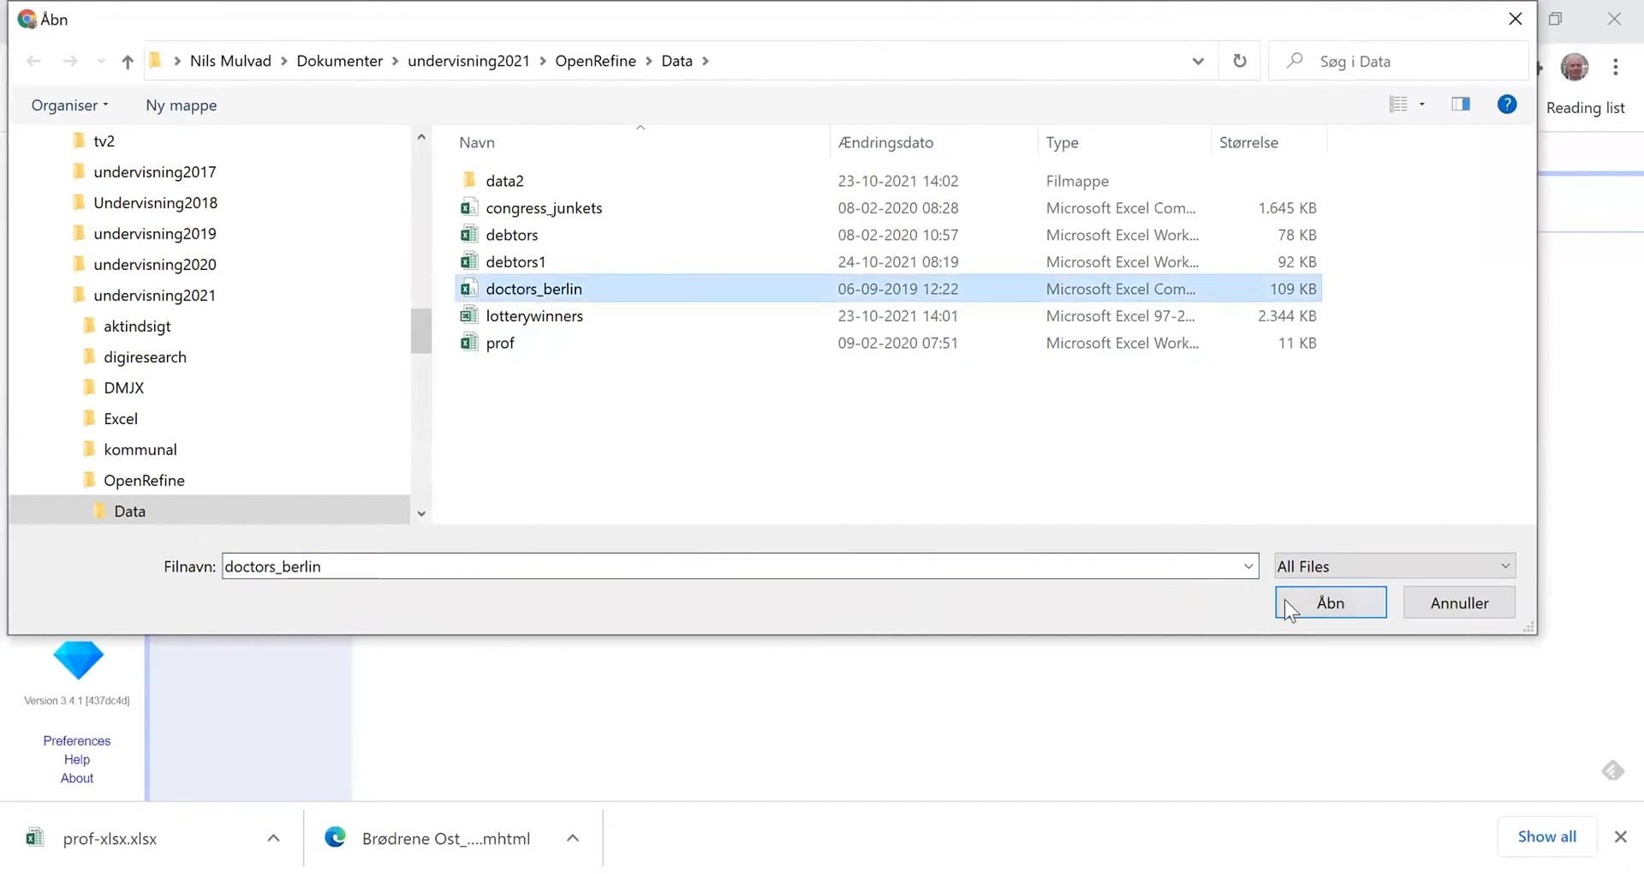
left_click(1328, 604)
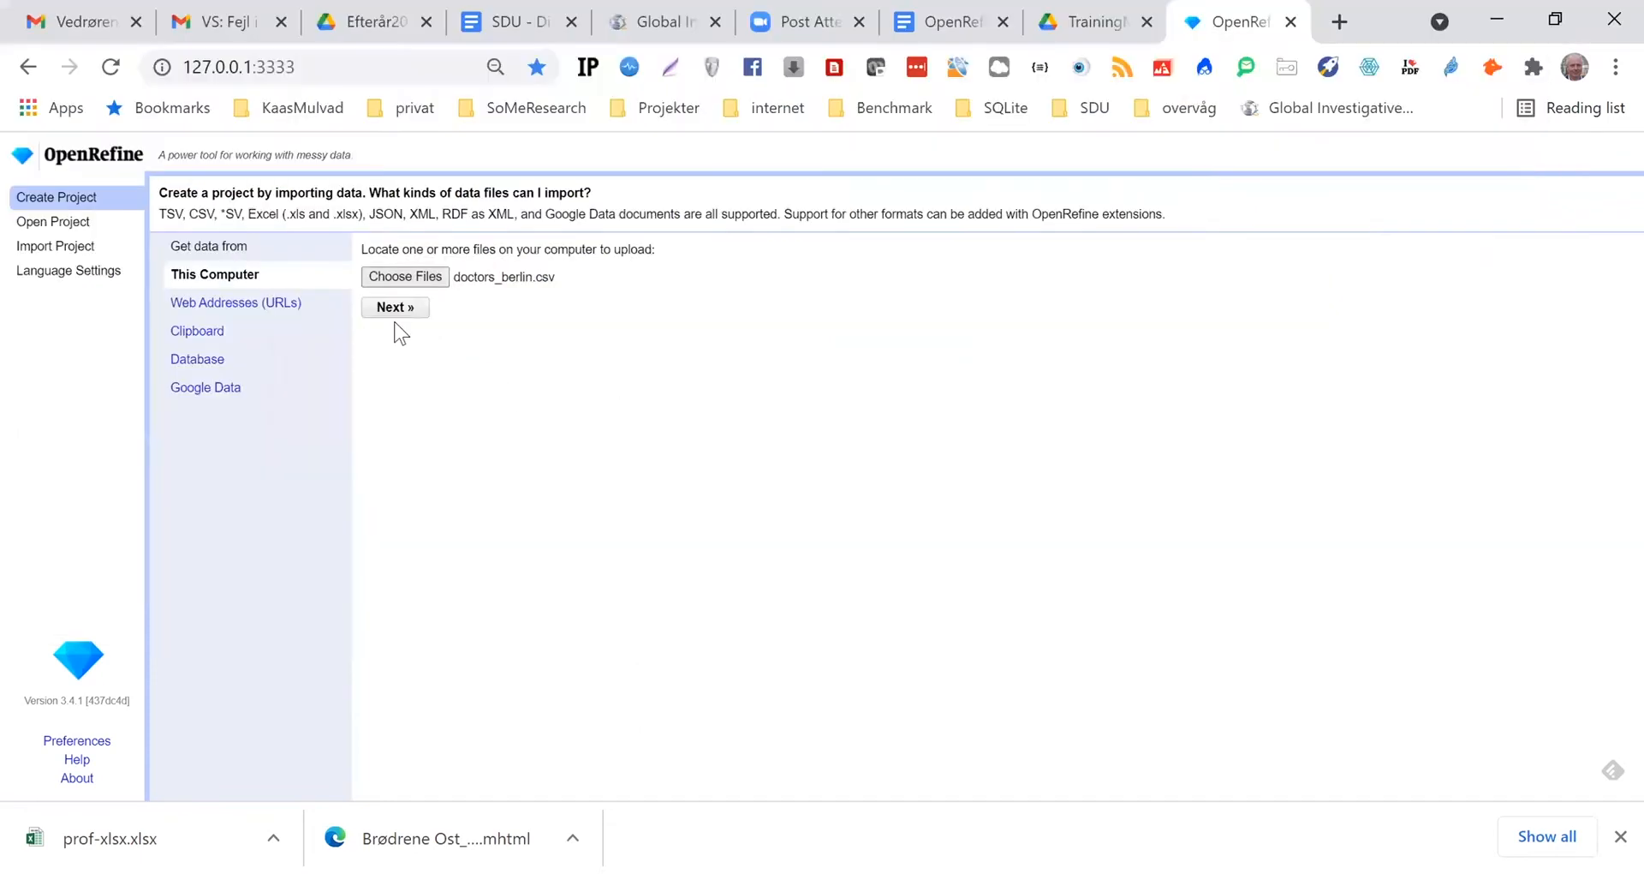
left_click(394, 309)
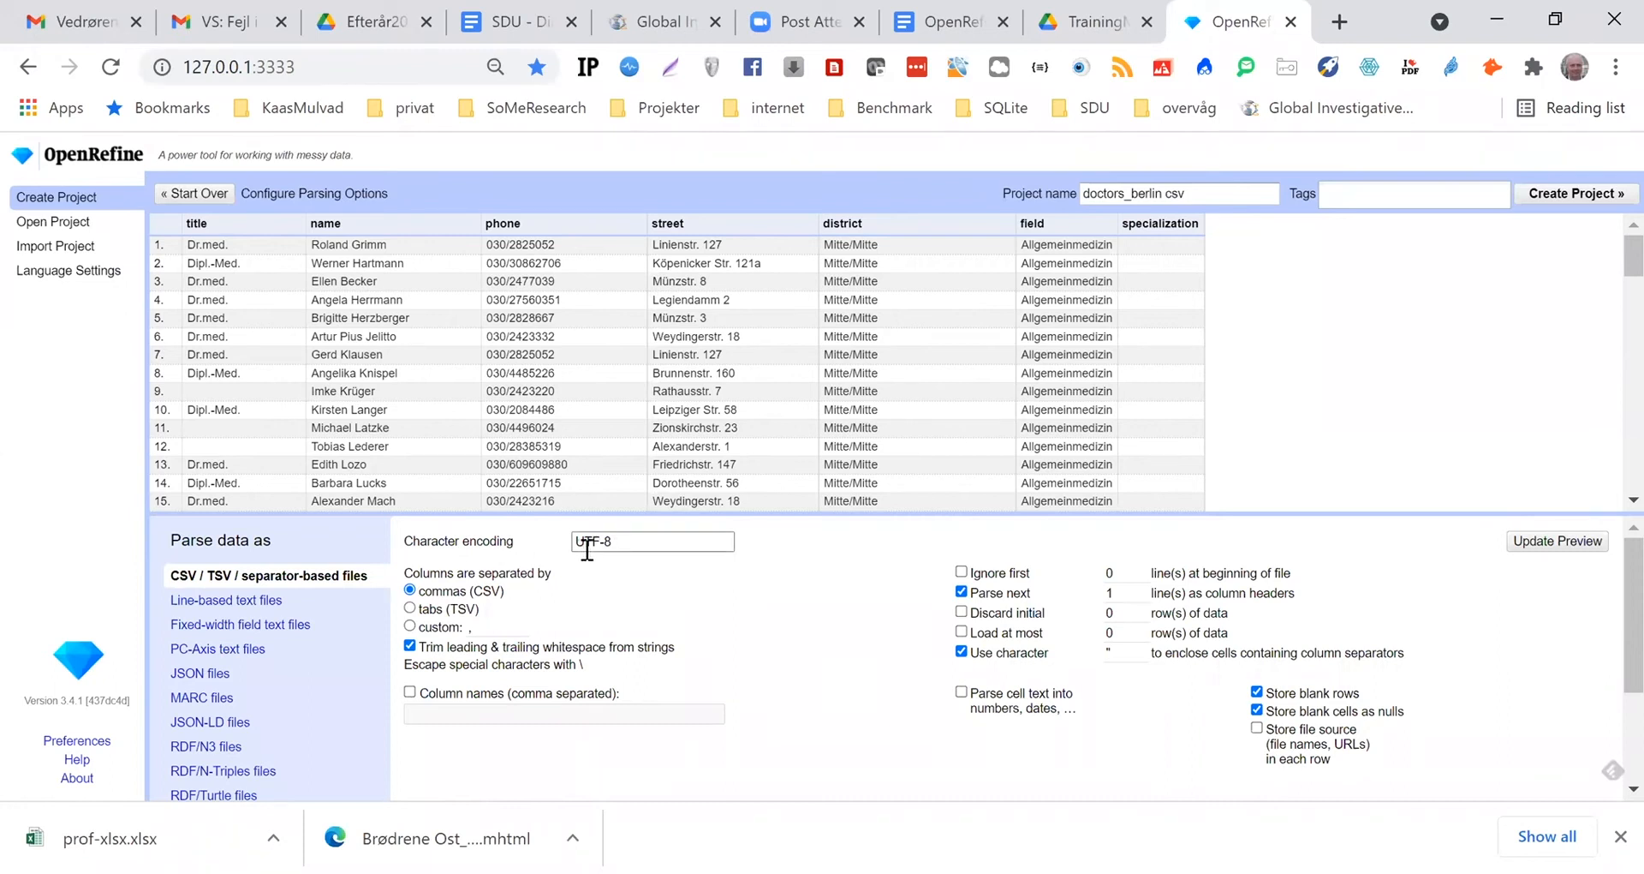
Look over the common character encodings available for the import, cancel the selection and start the import over
left_click(636, 540)
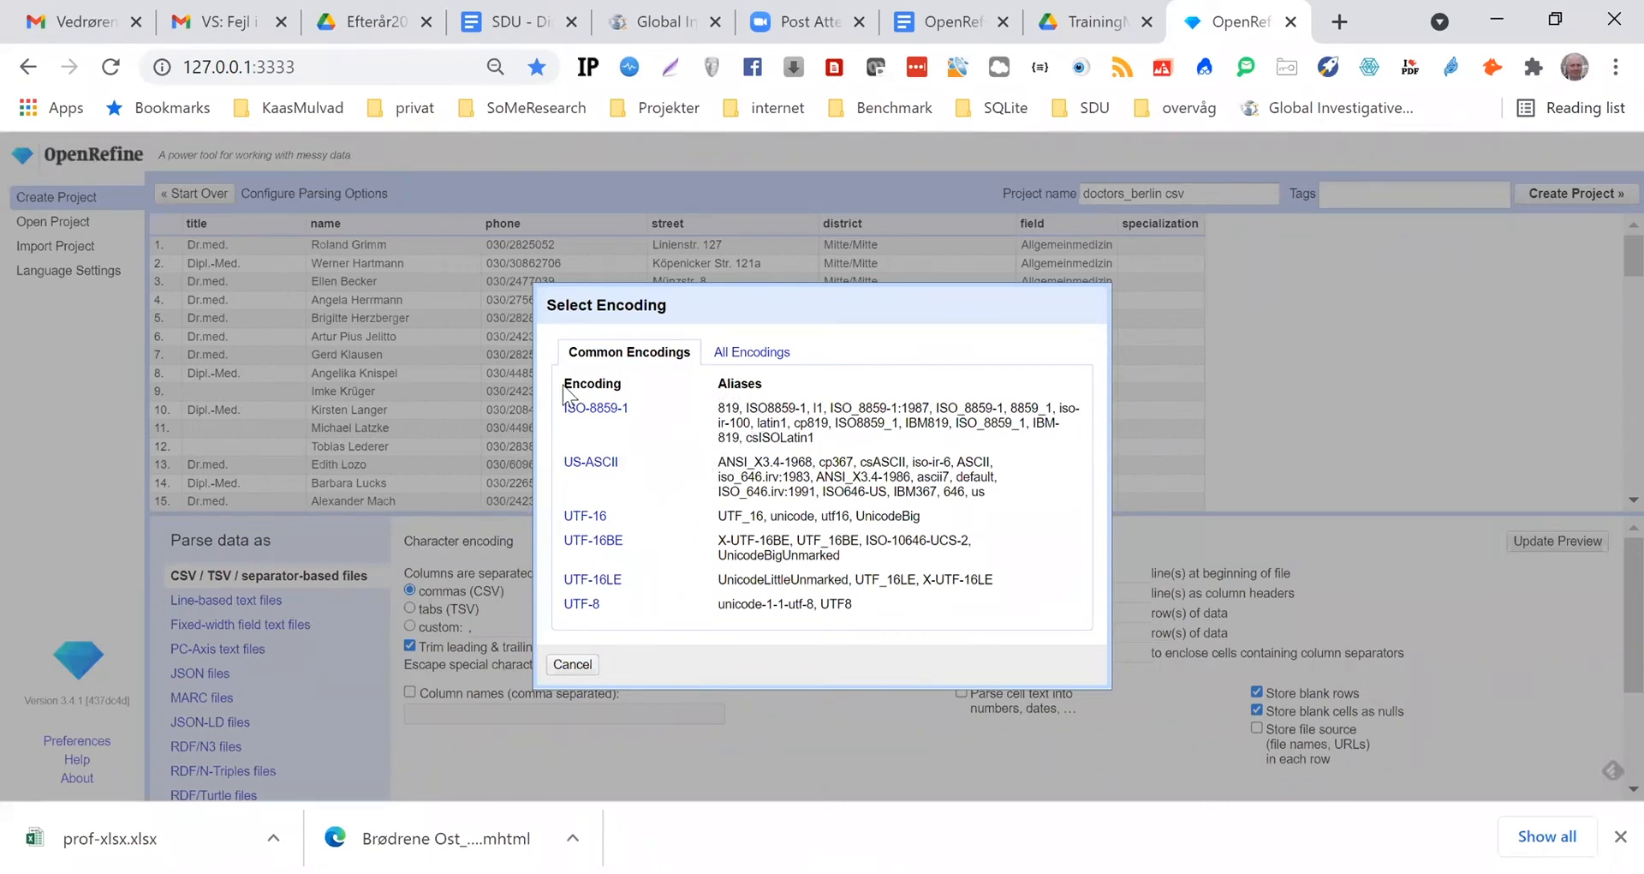
left_click(572, 667)
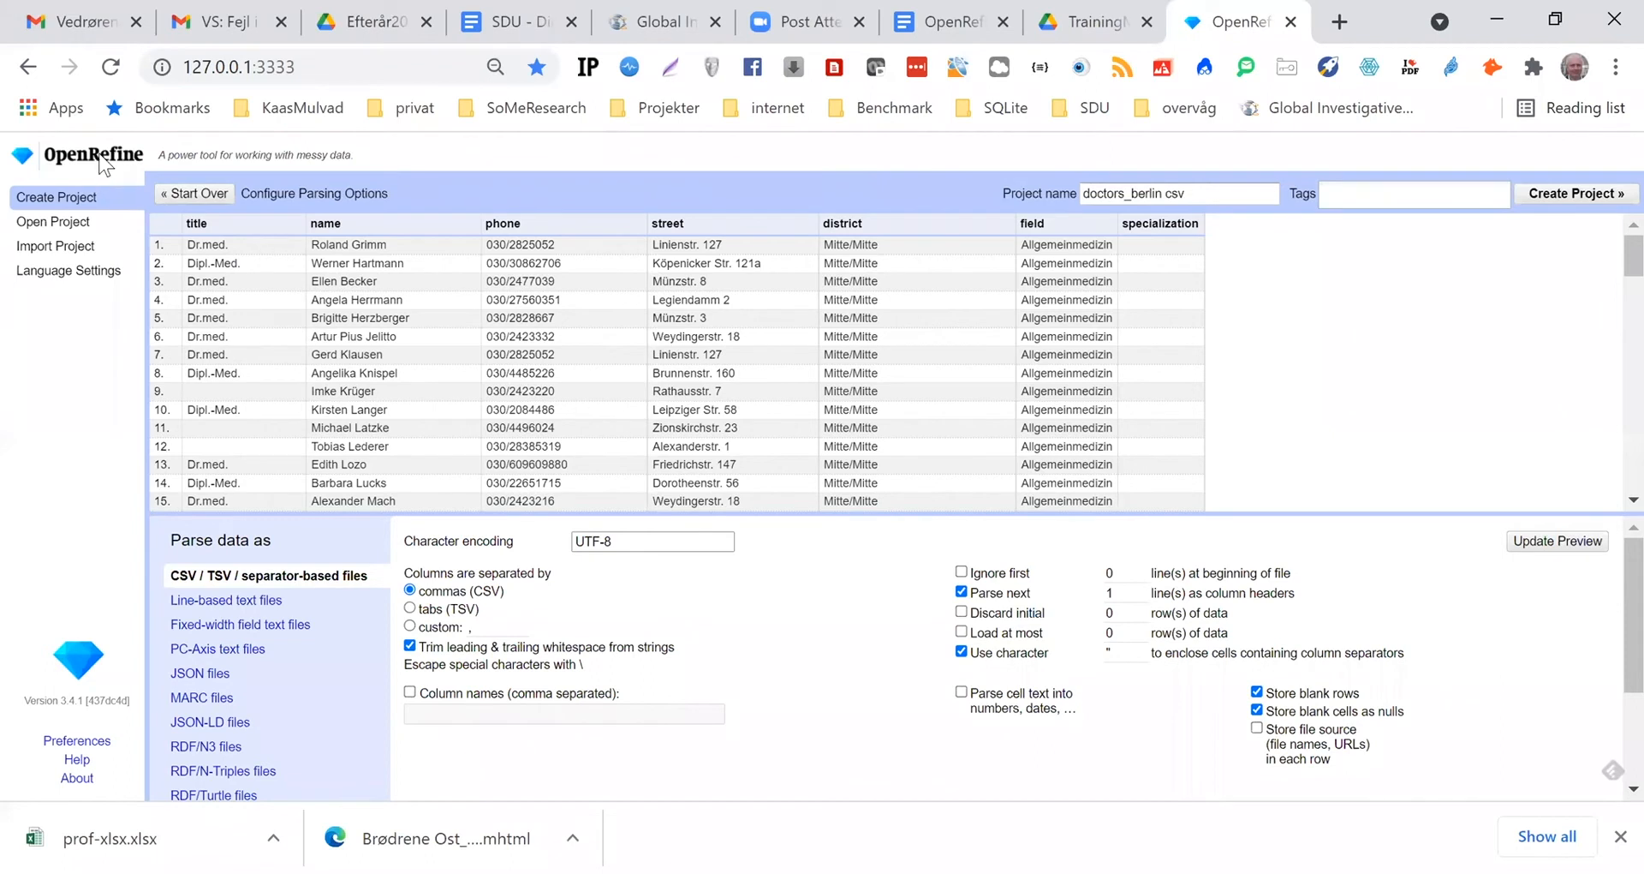
left_click(171, 193)
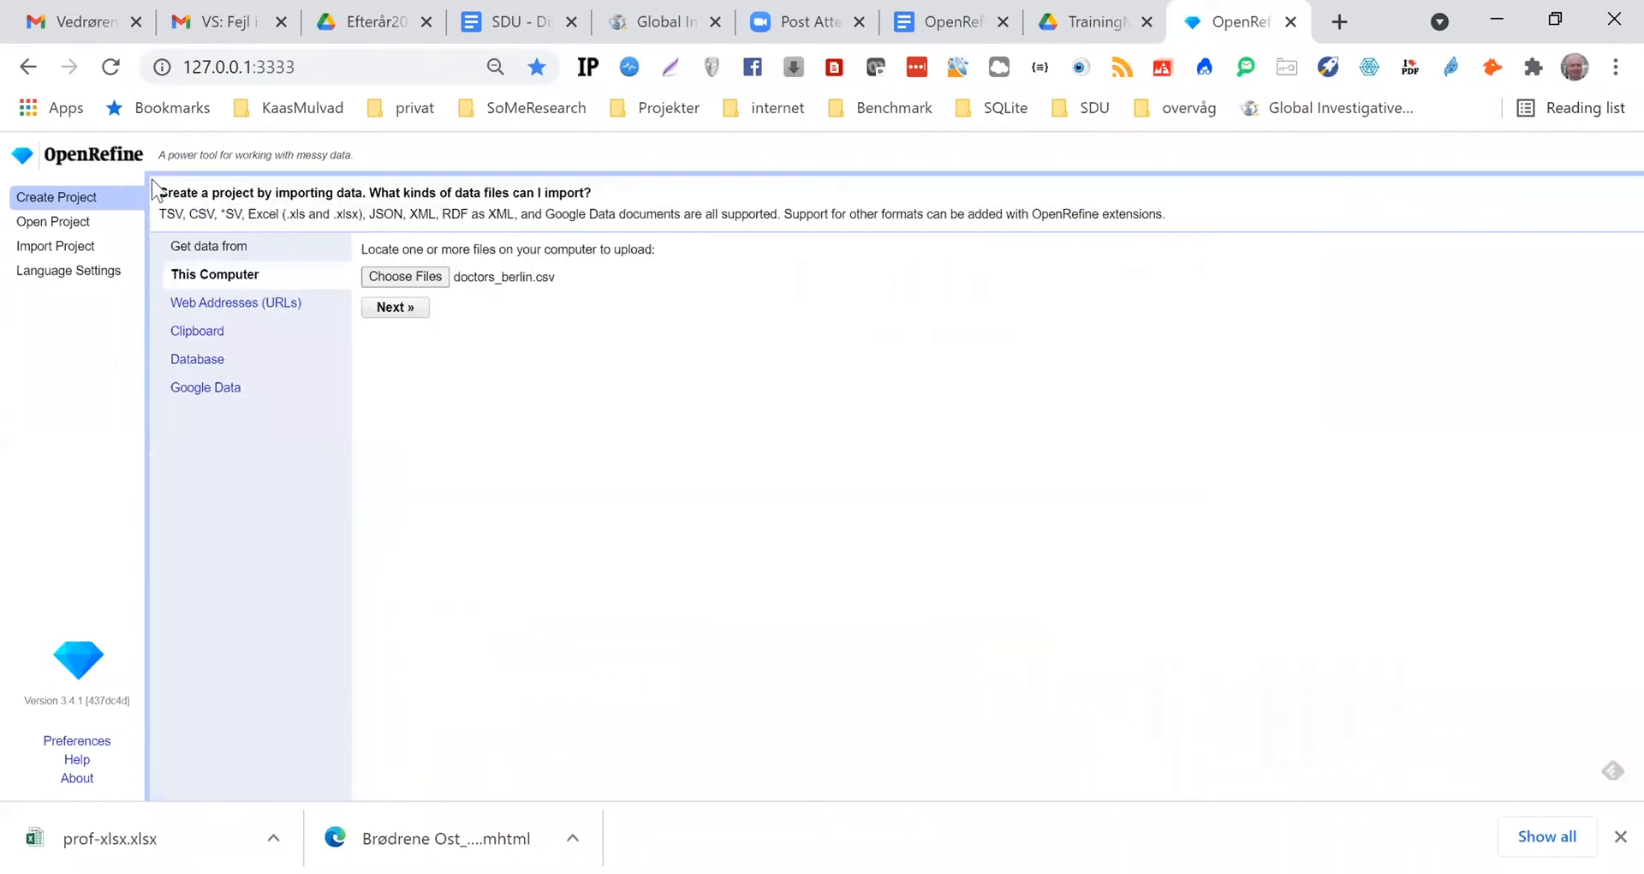
Create a new project from debtors.xlsx with the default Excel parsing options
left_click(392, 279)
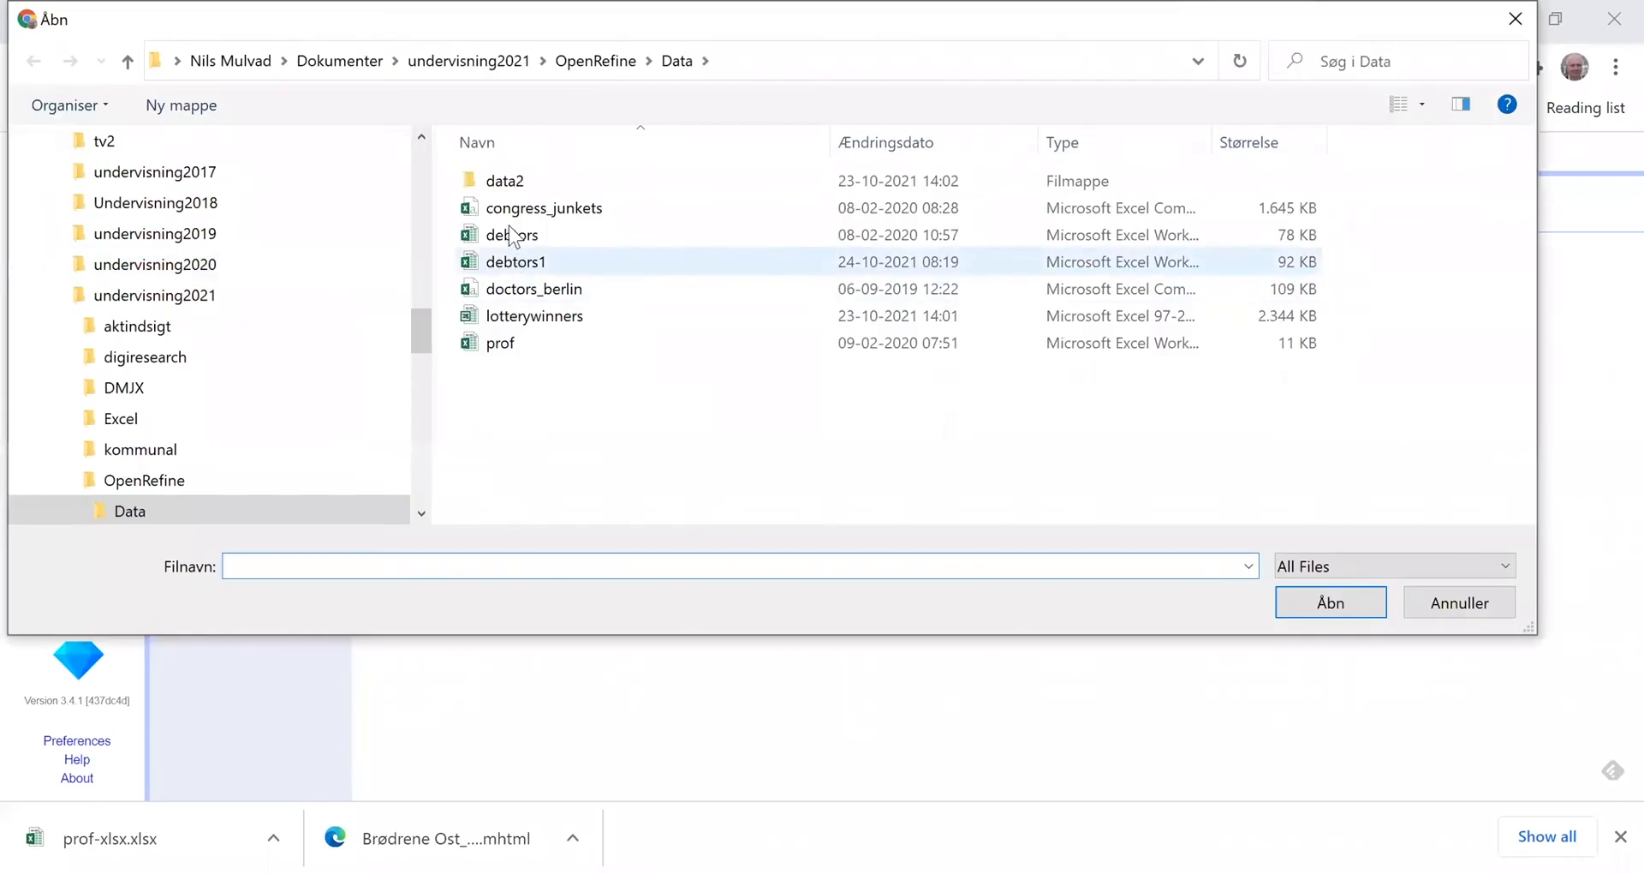
left_click(512, 236)
left_click(1330, 602)
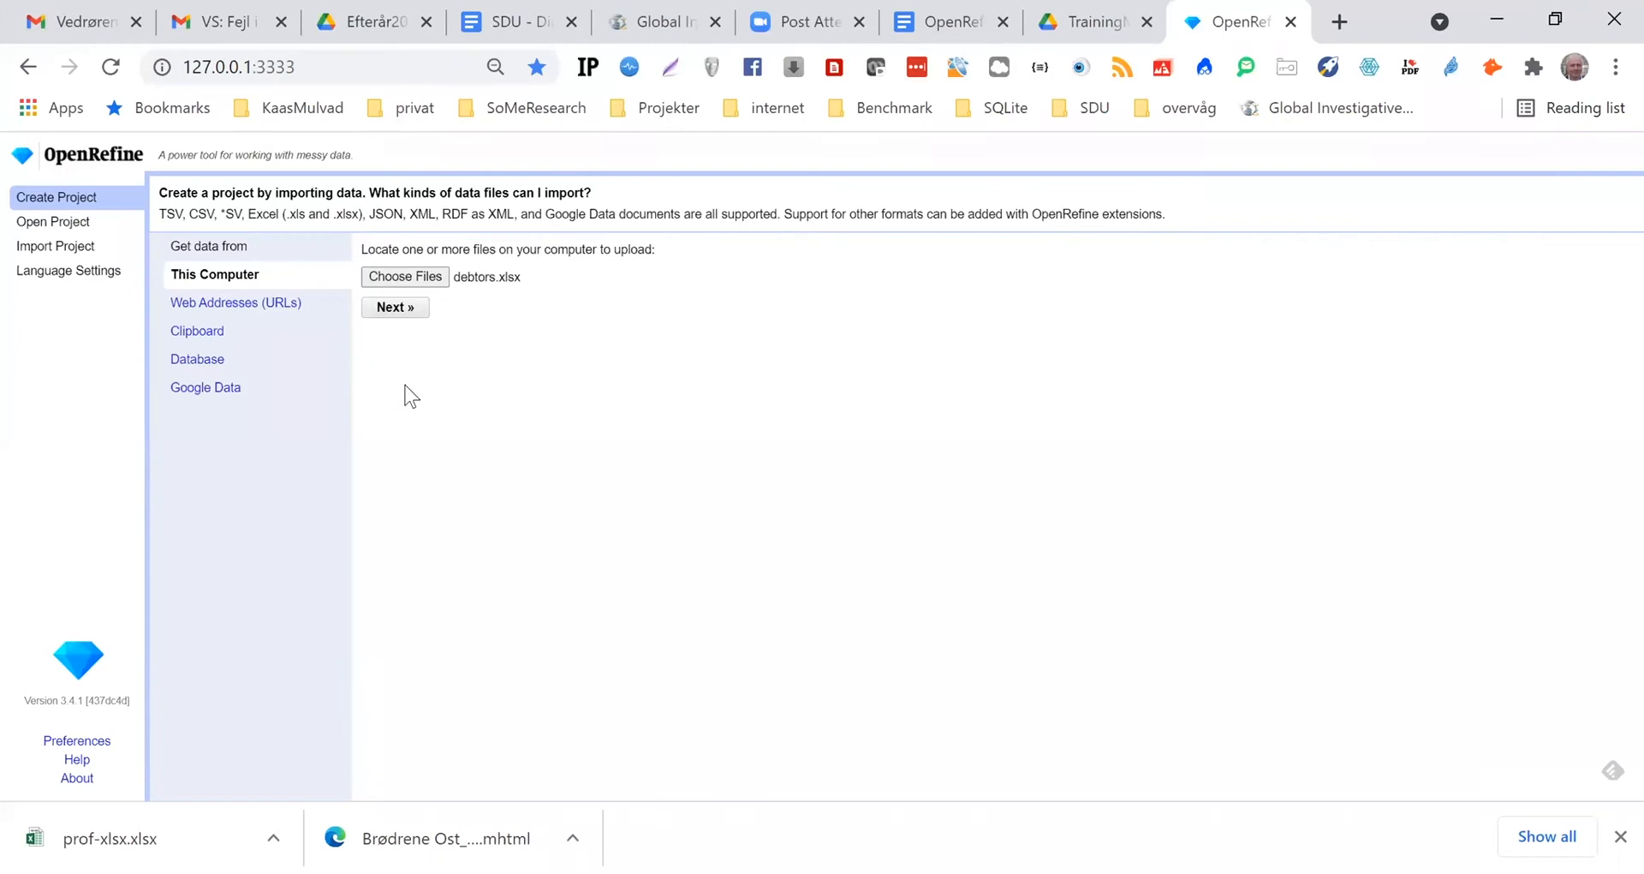
left_click(396, 312)
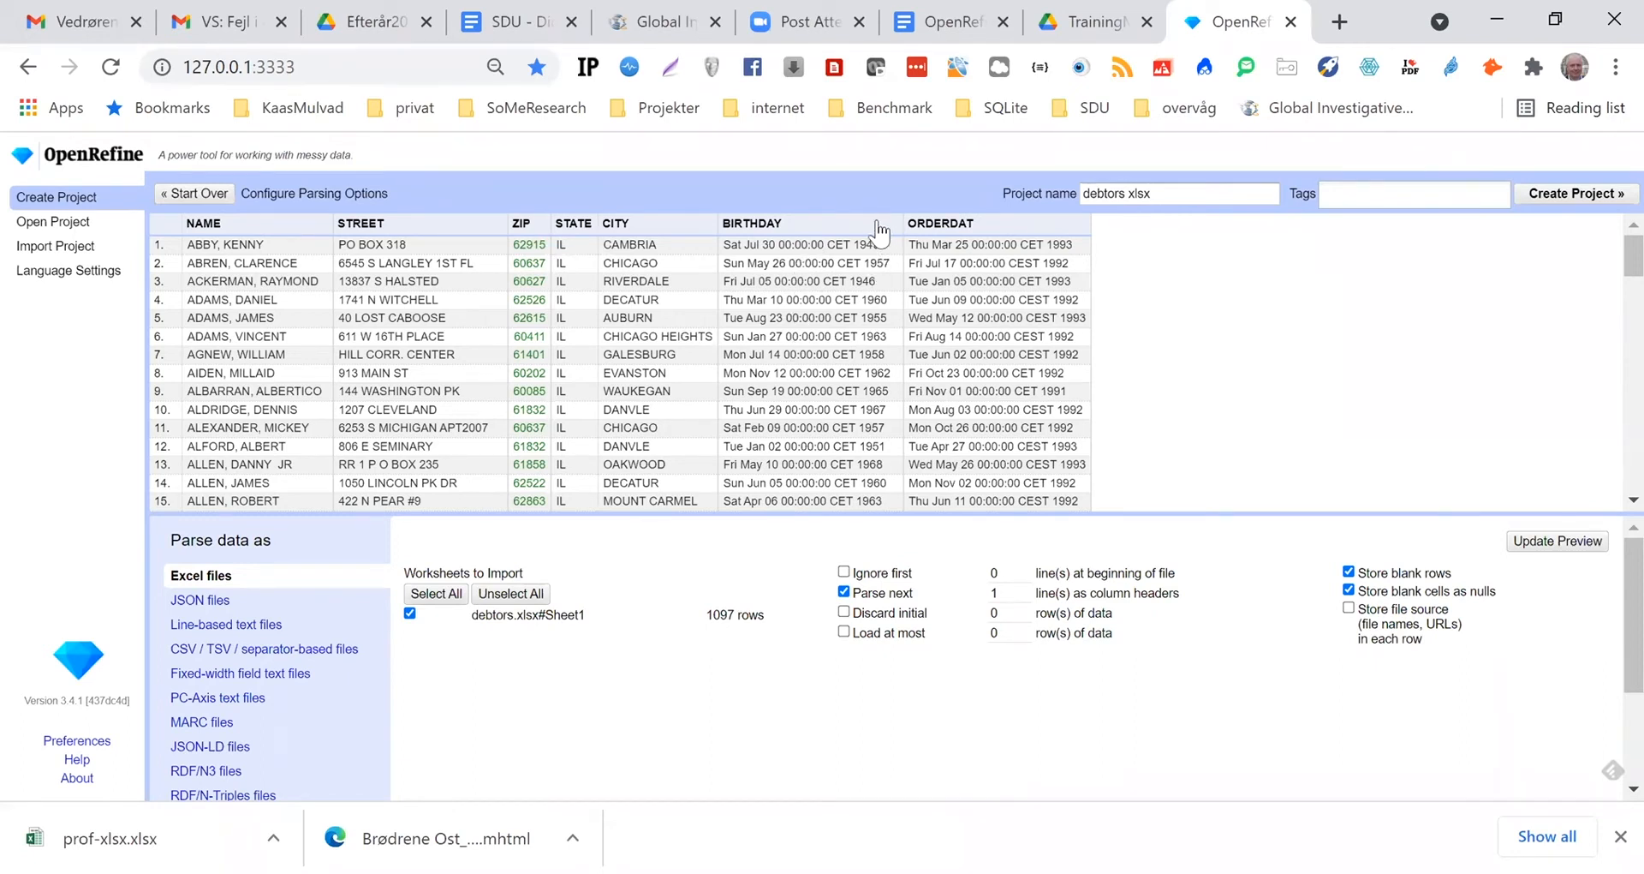
left_click(1598, 197)
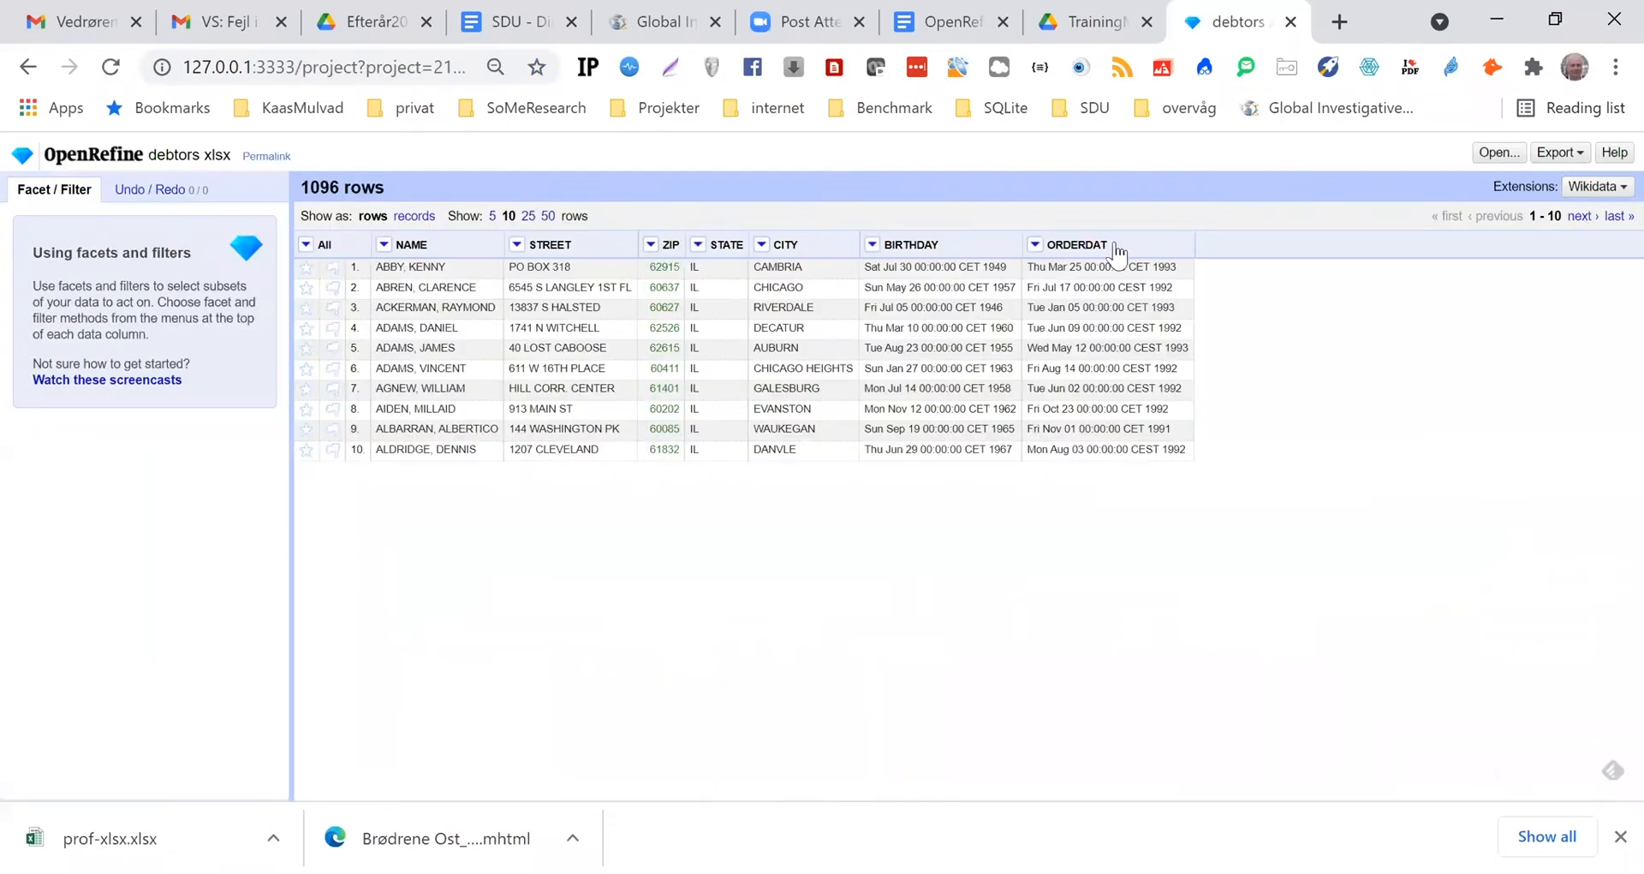
Add a column named Birthday2 based on the BIRTHDAY column, using the plain GREL expression value
left_click(873, 246)
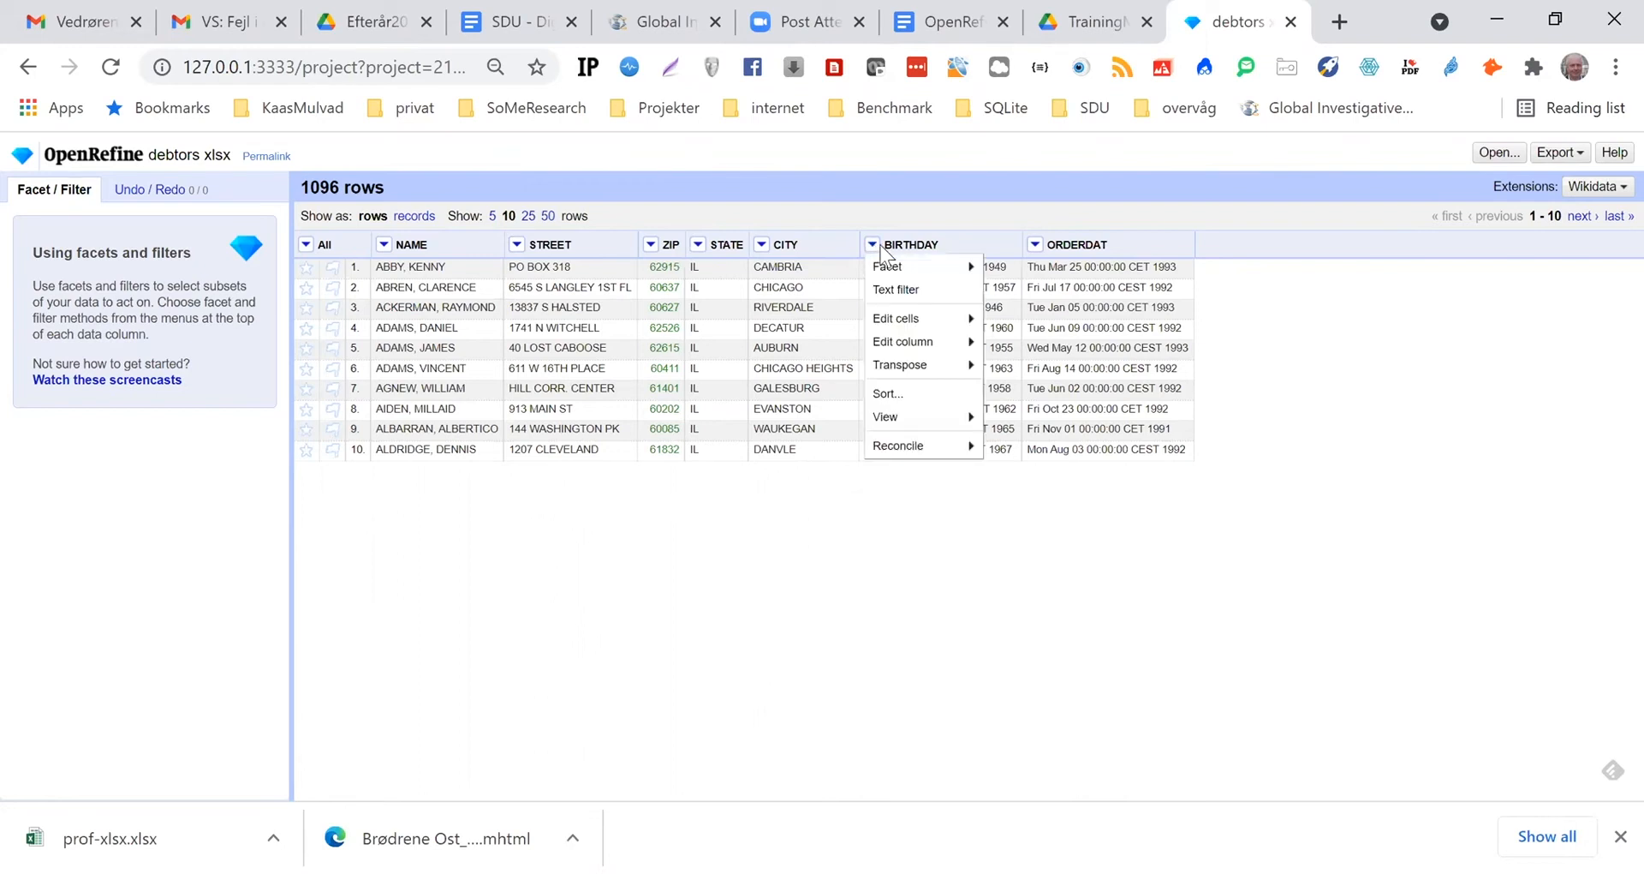
mouse_move(874, 321)
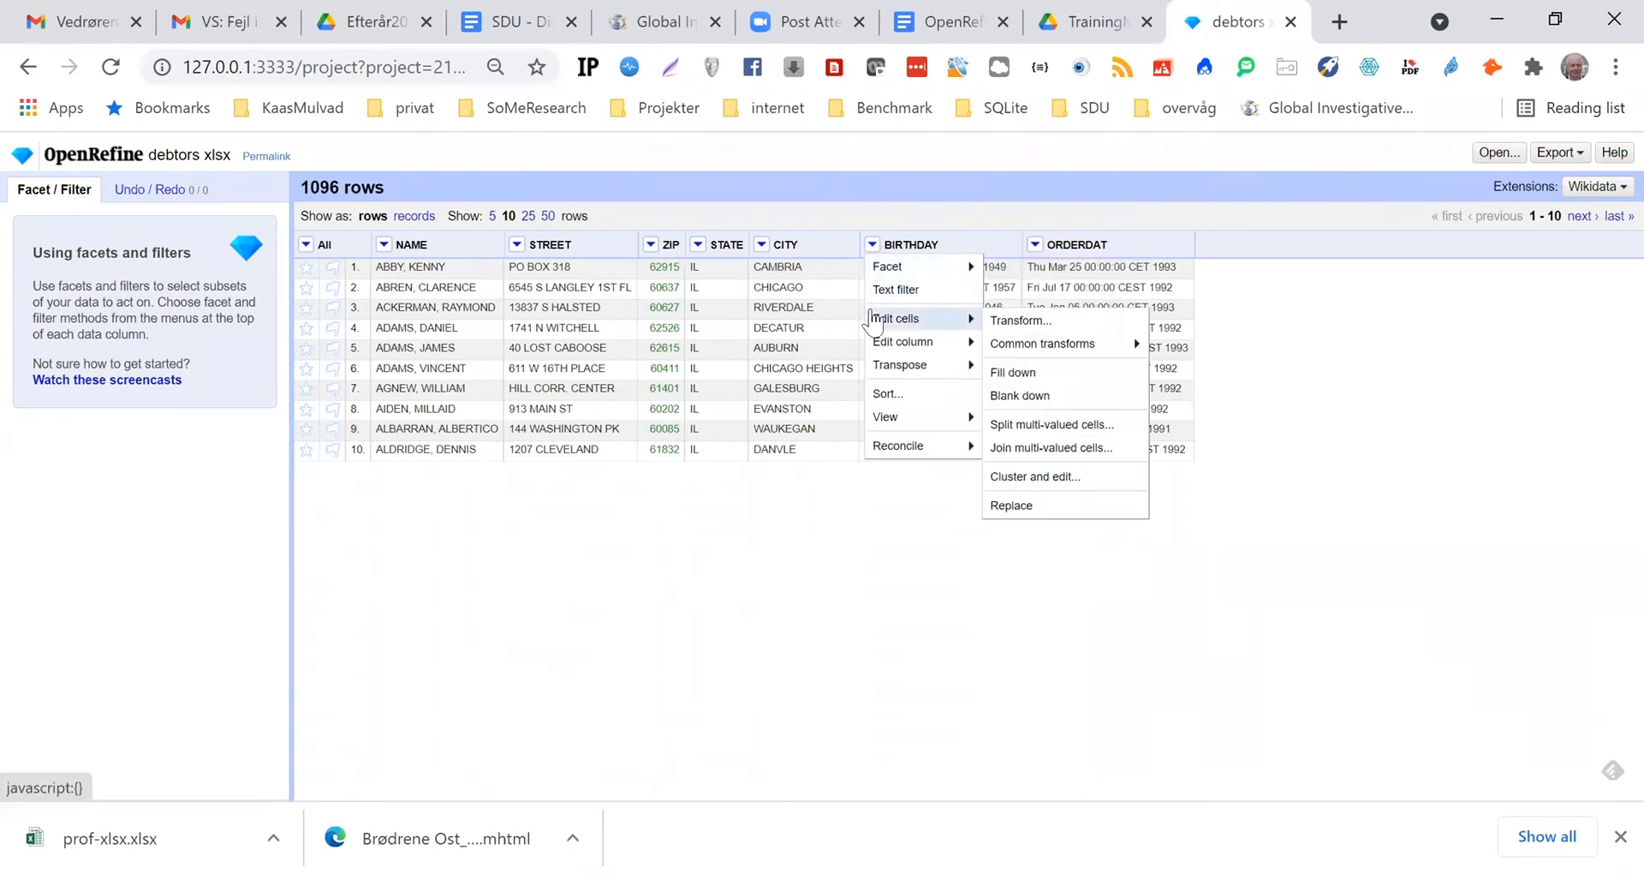
mouse_move(895, 347)
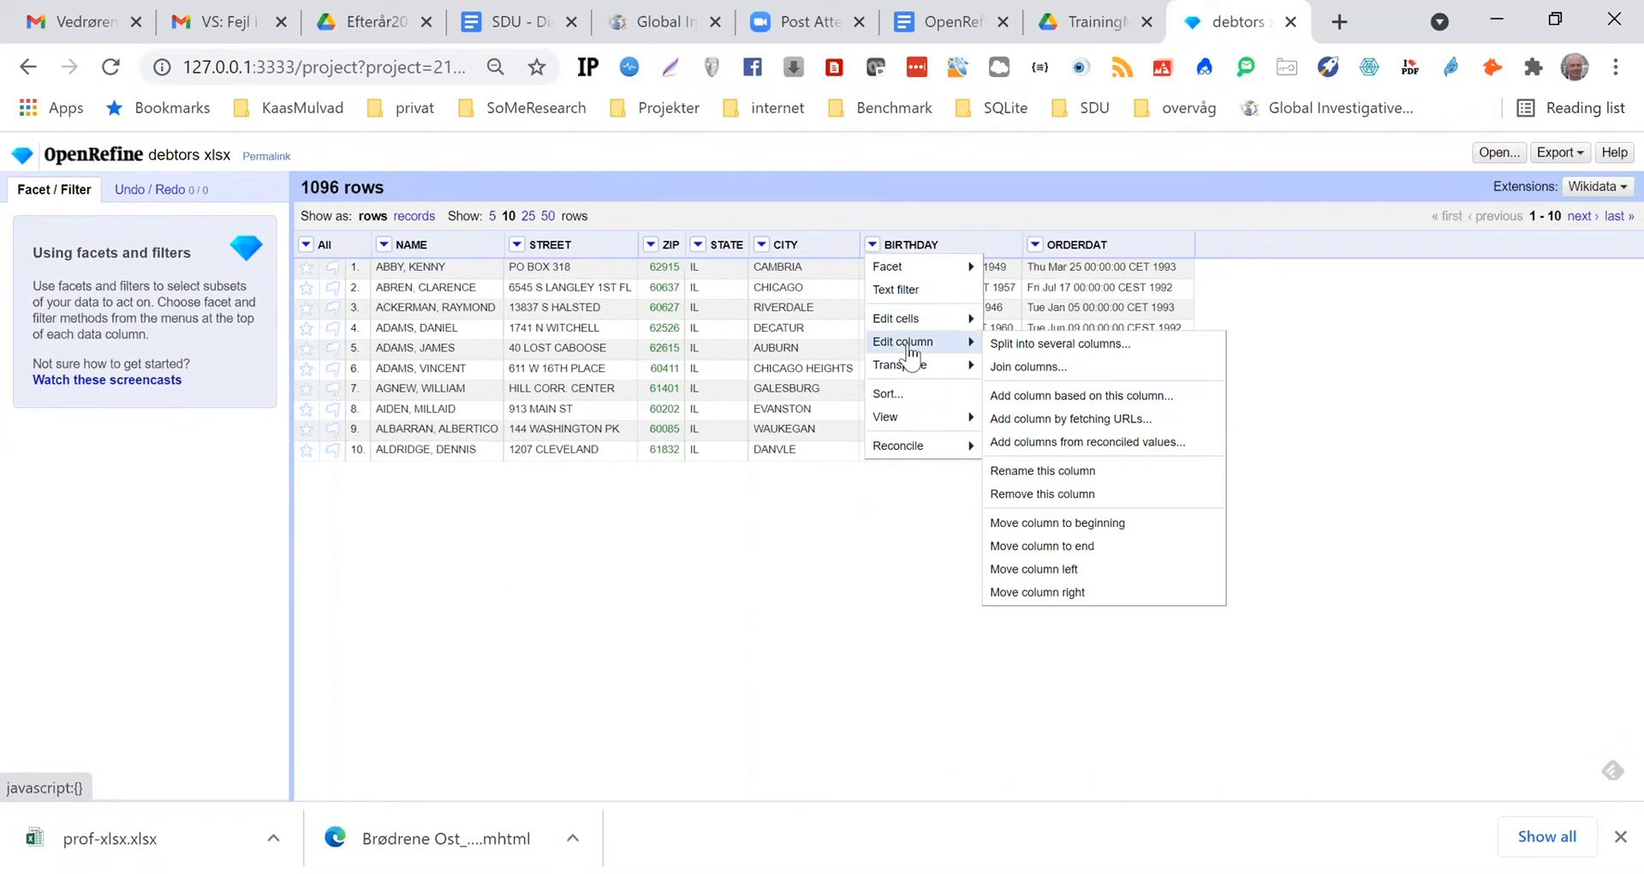
left_click(1045, 396)
type("Birthday2")
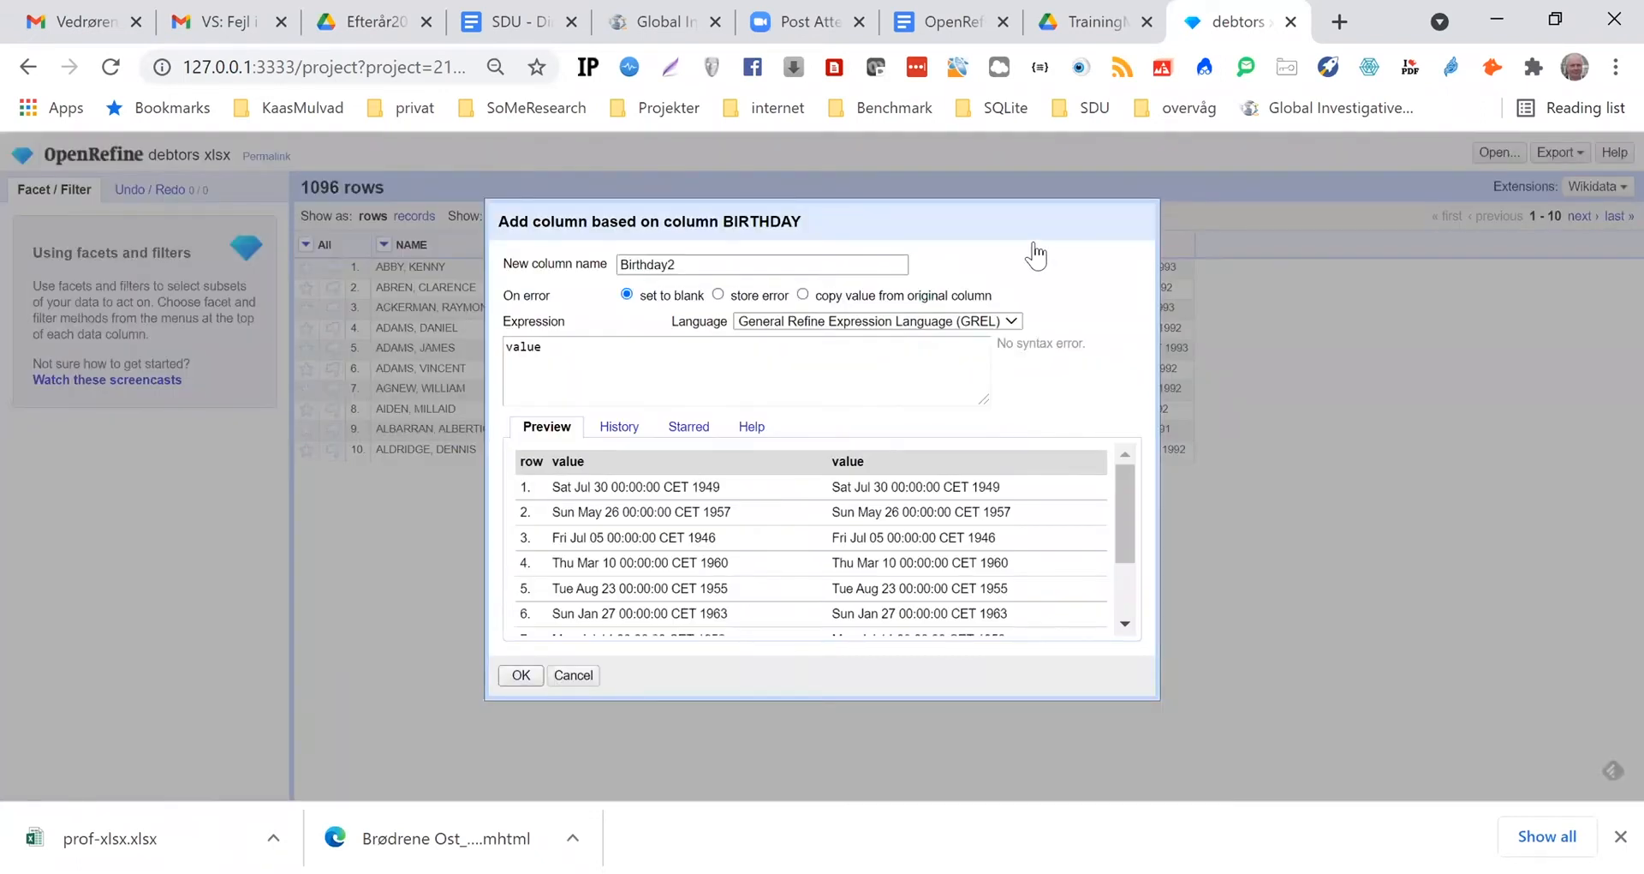
key("Return")
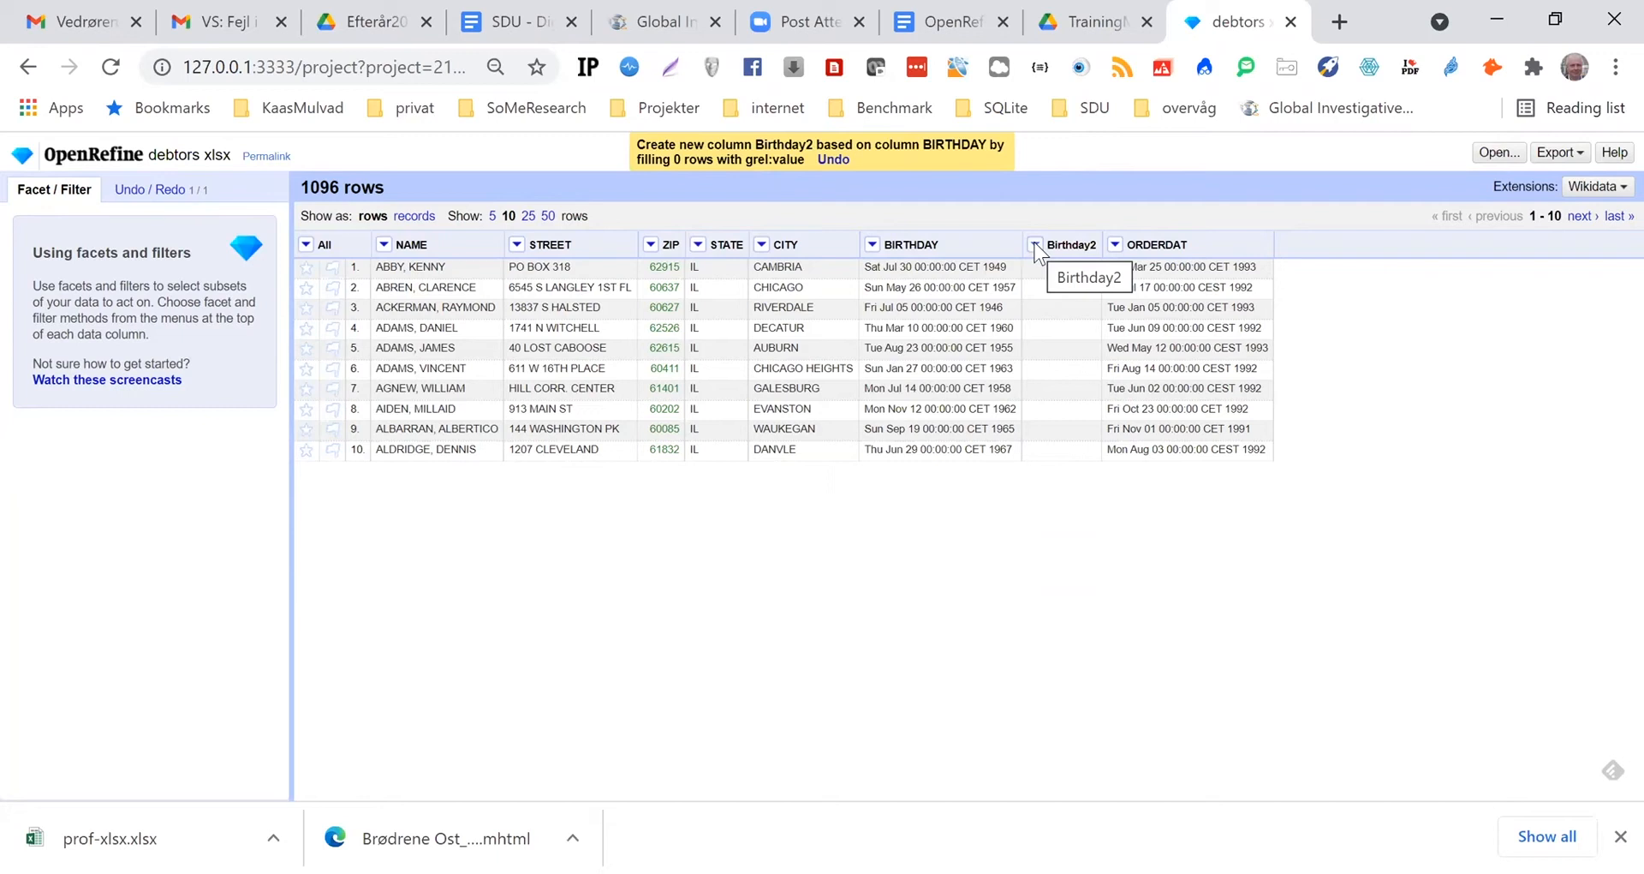
Add another column named Birthday3 based on the BIRTHDAY column with the expression value
left_click(1035, 246)
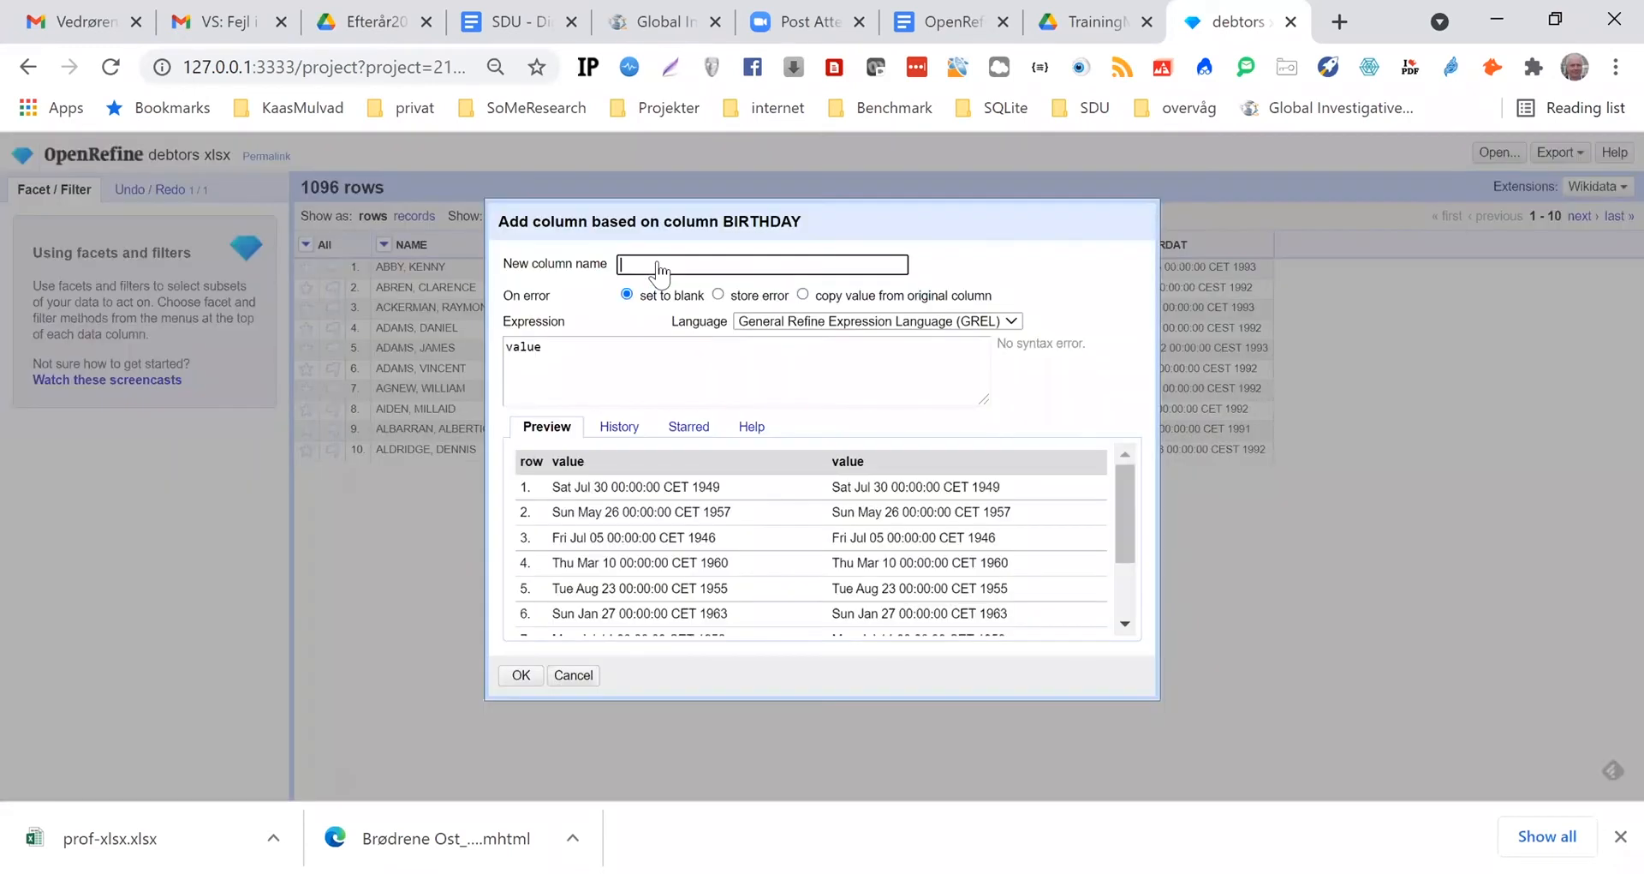
type("Birthday3")
left_click(520, 676)
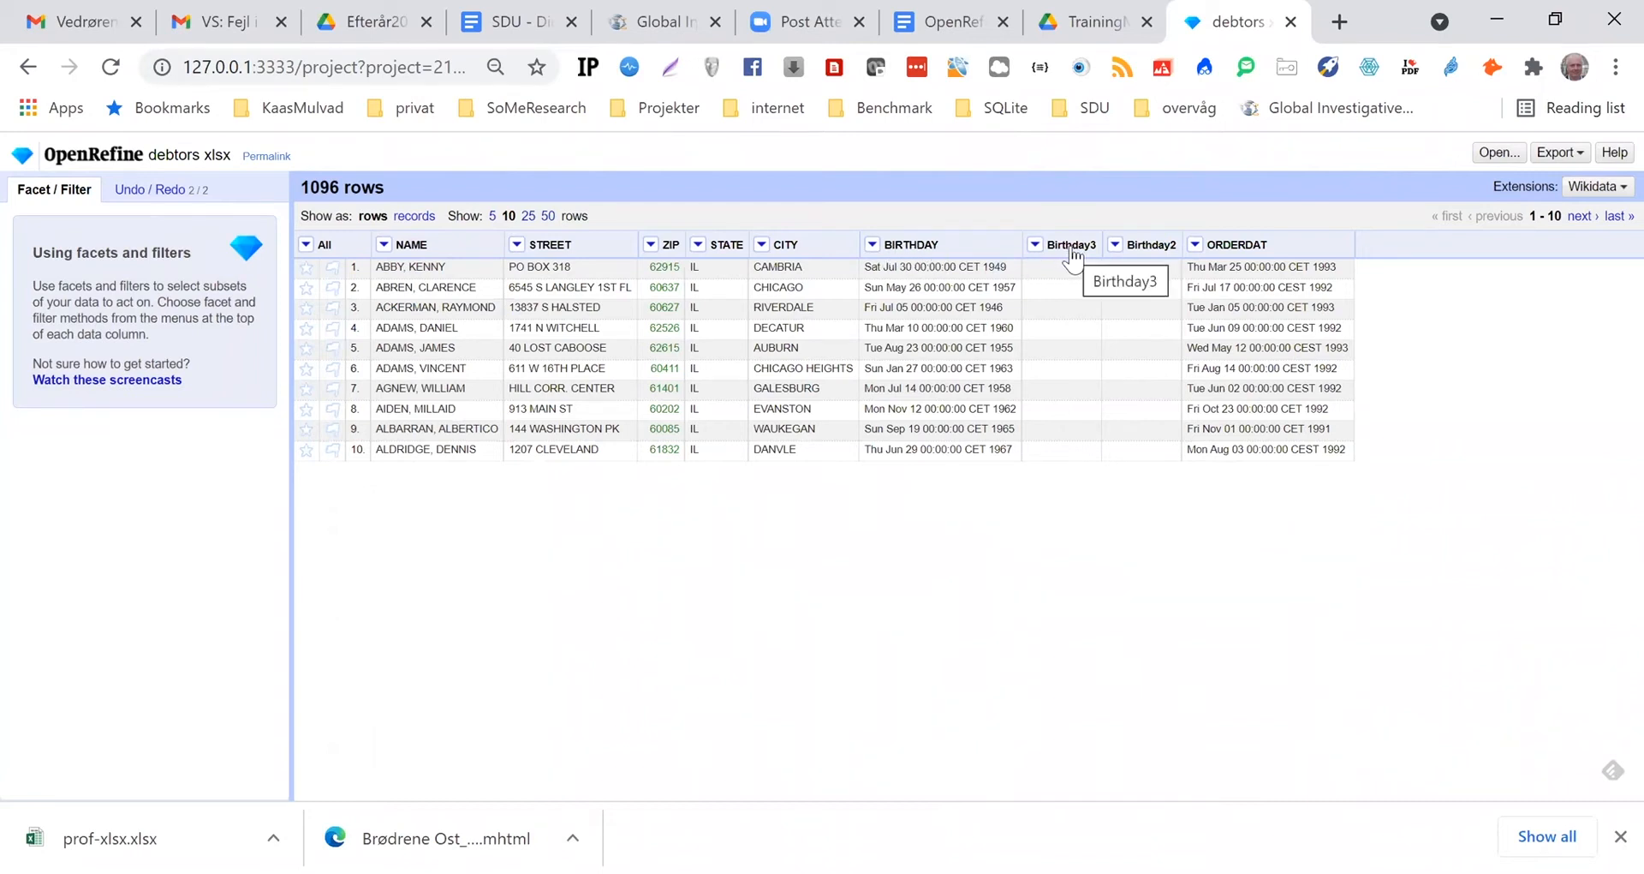
Set up a new column DayBirth based on BIRTHDAY with the expression value.slice(8,10)
left_click(873, 246)
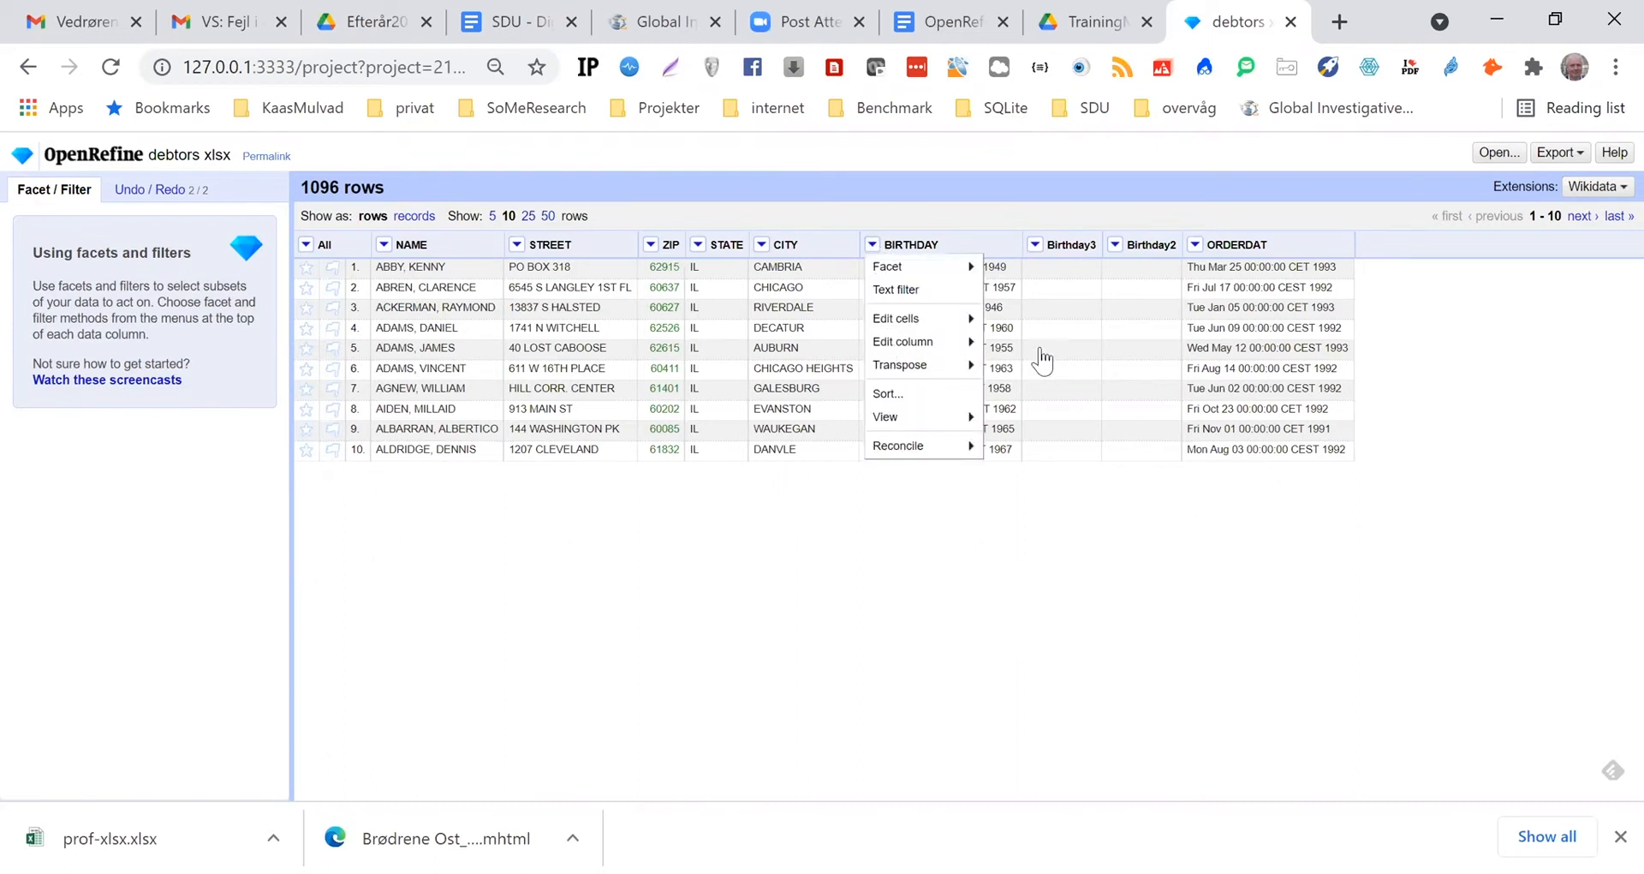
mouse_move(947, 345)
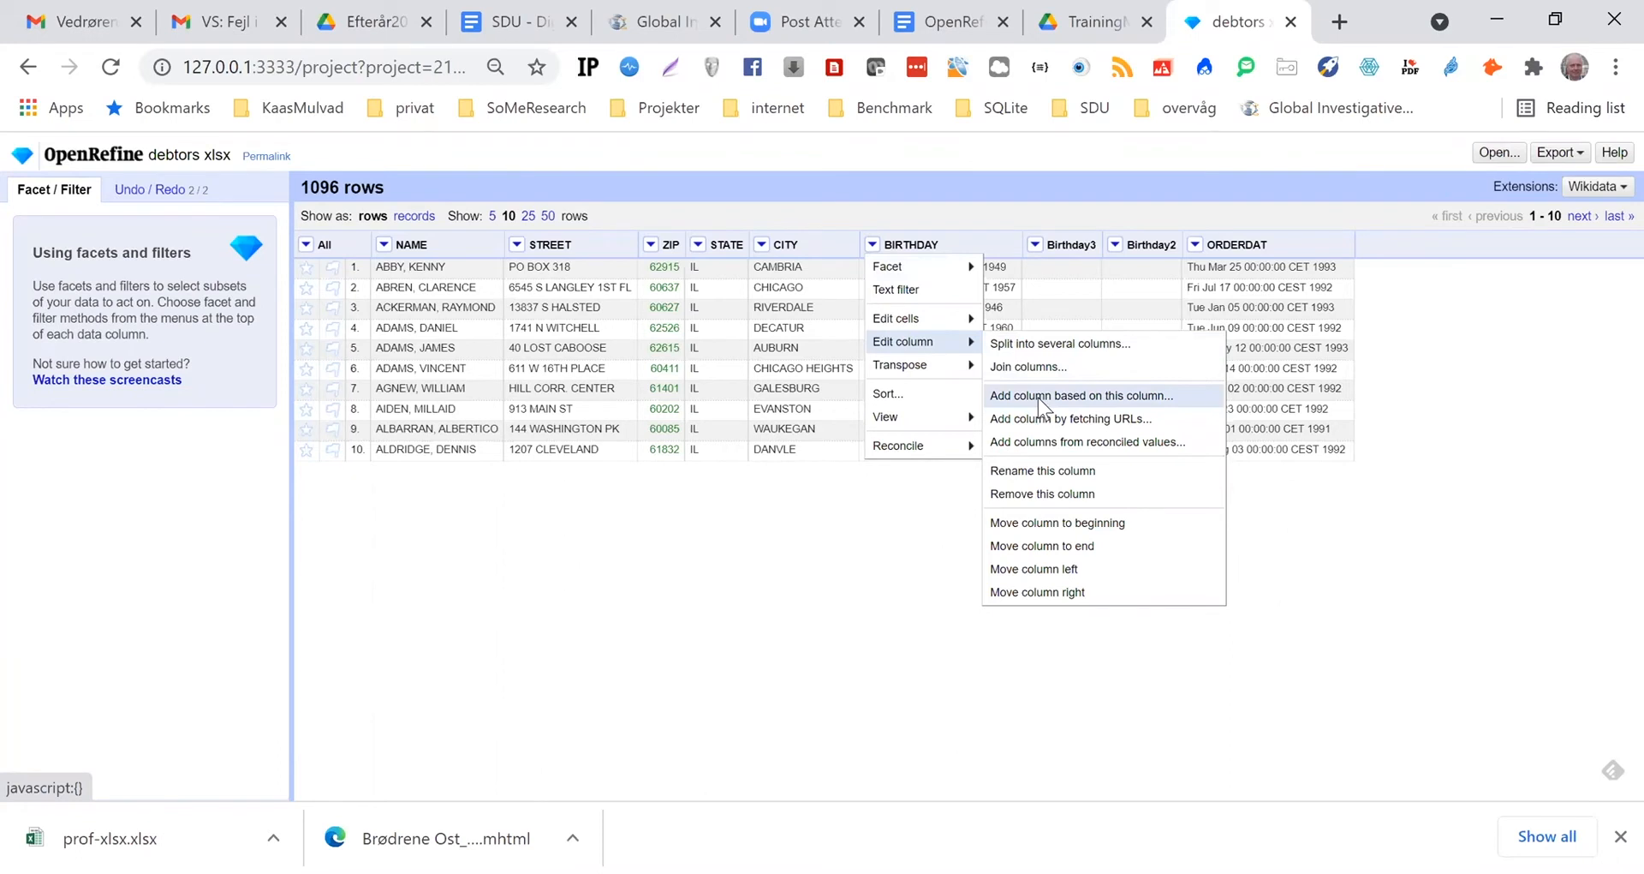
left_click(1038, 397)
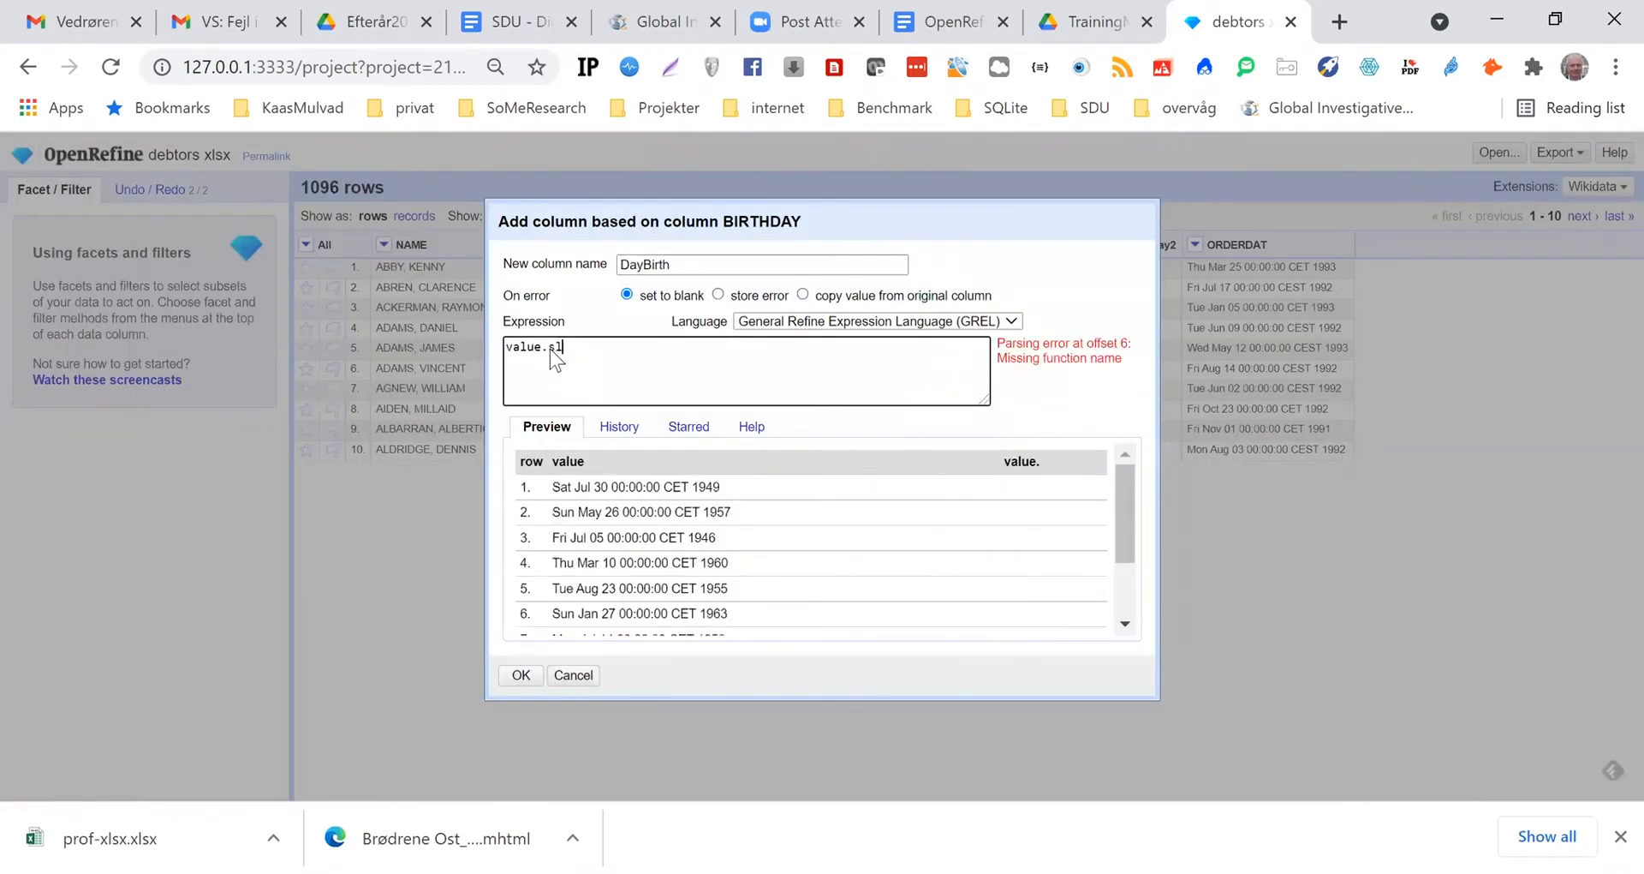
type("slice")
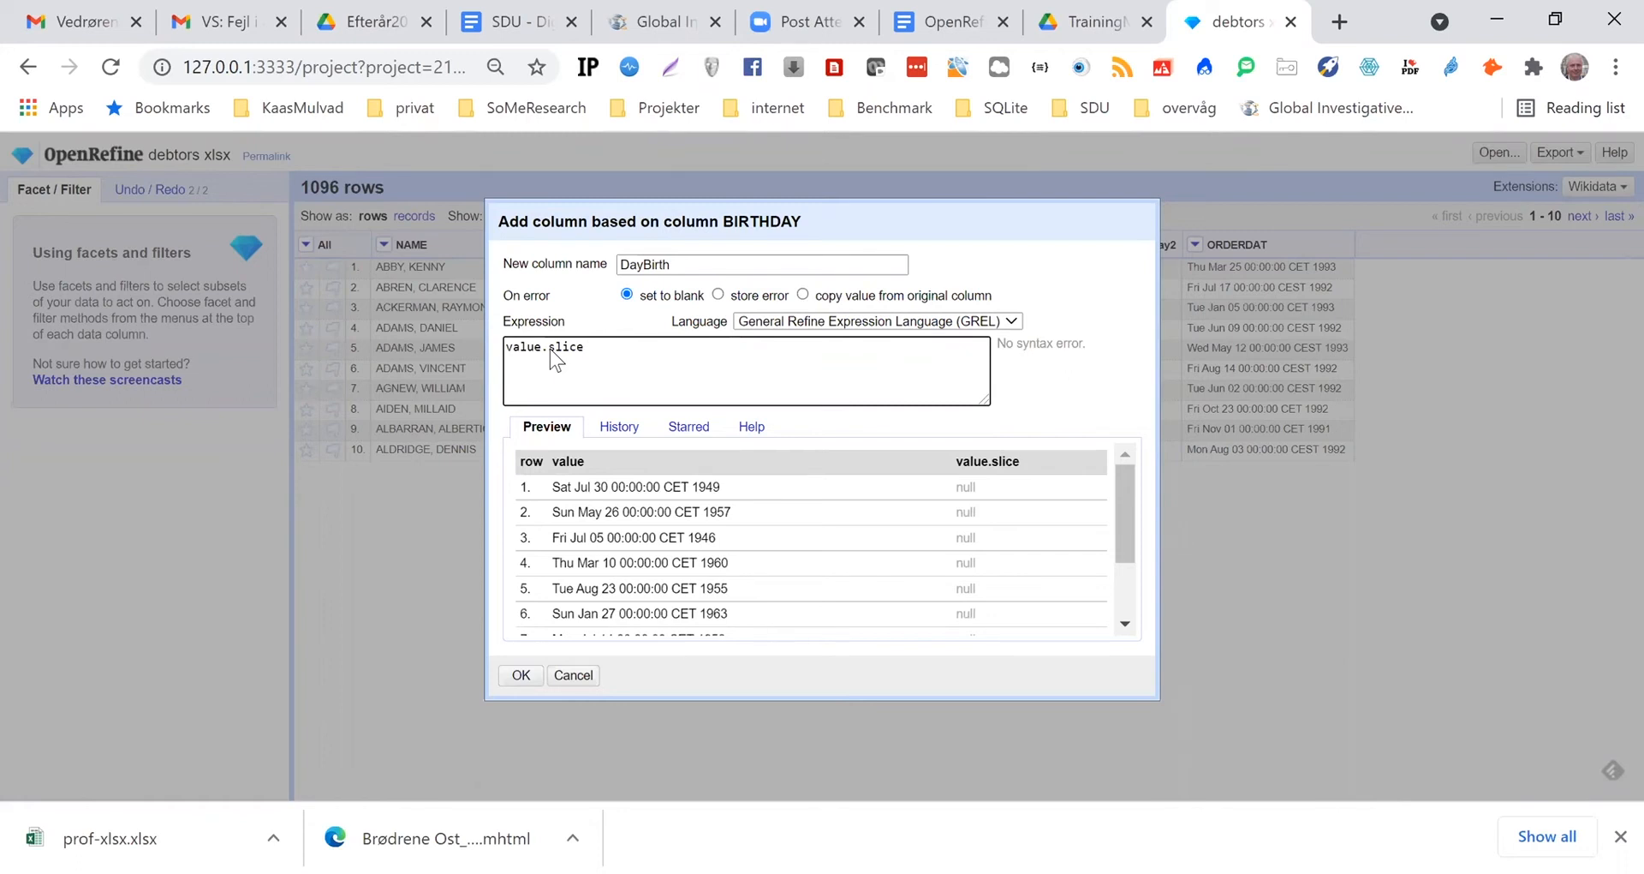
type("(8")
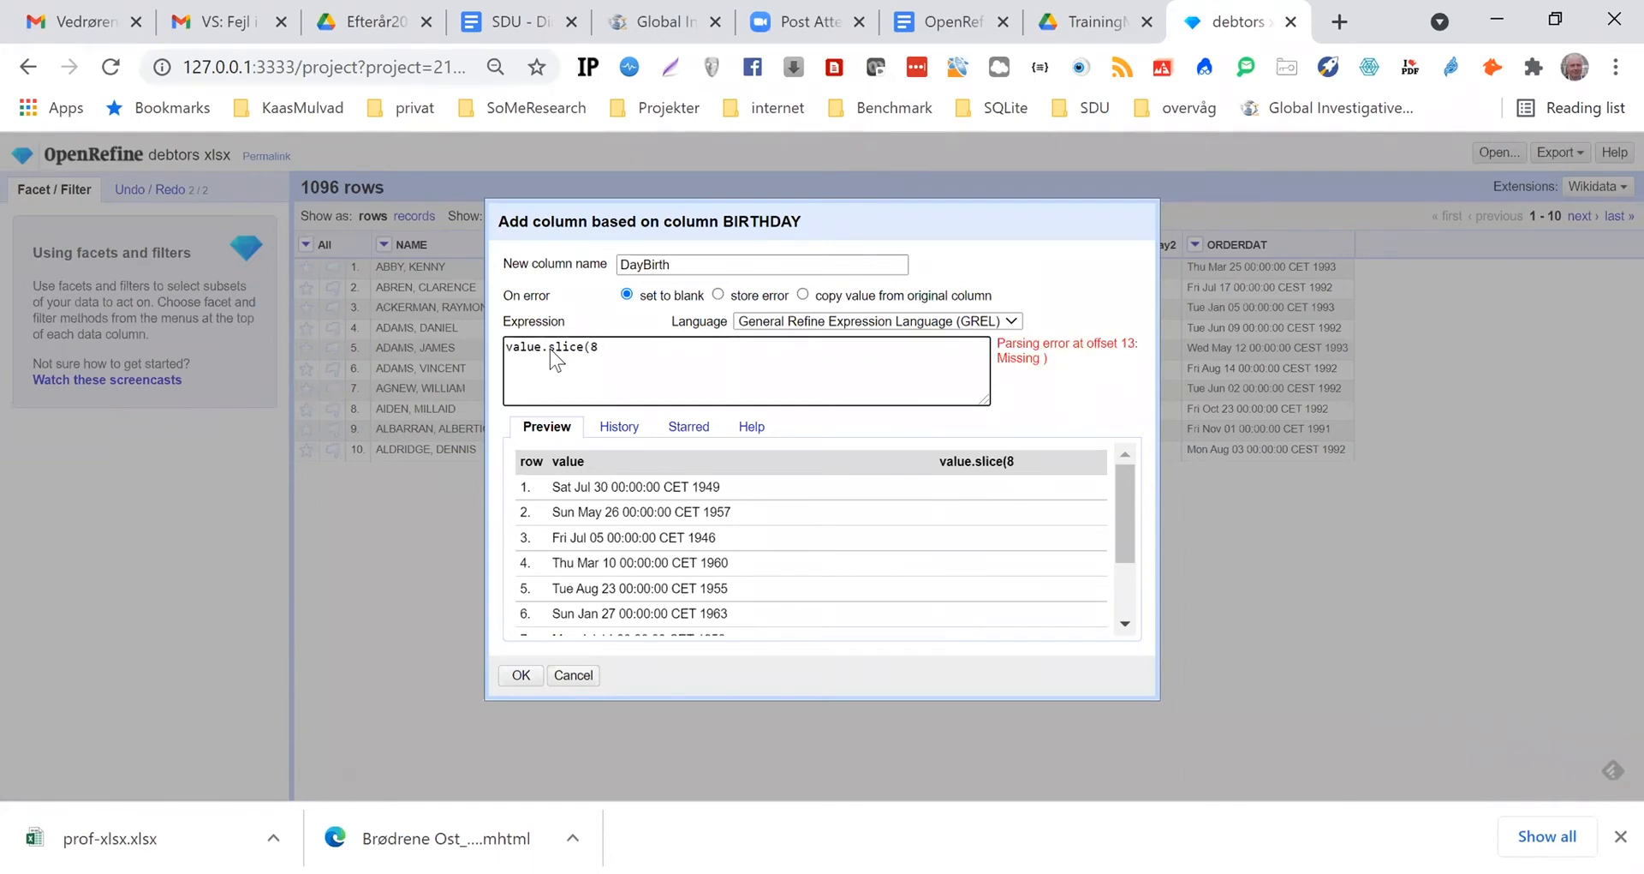
type(",19")
key("BackSpace")
type("0)")
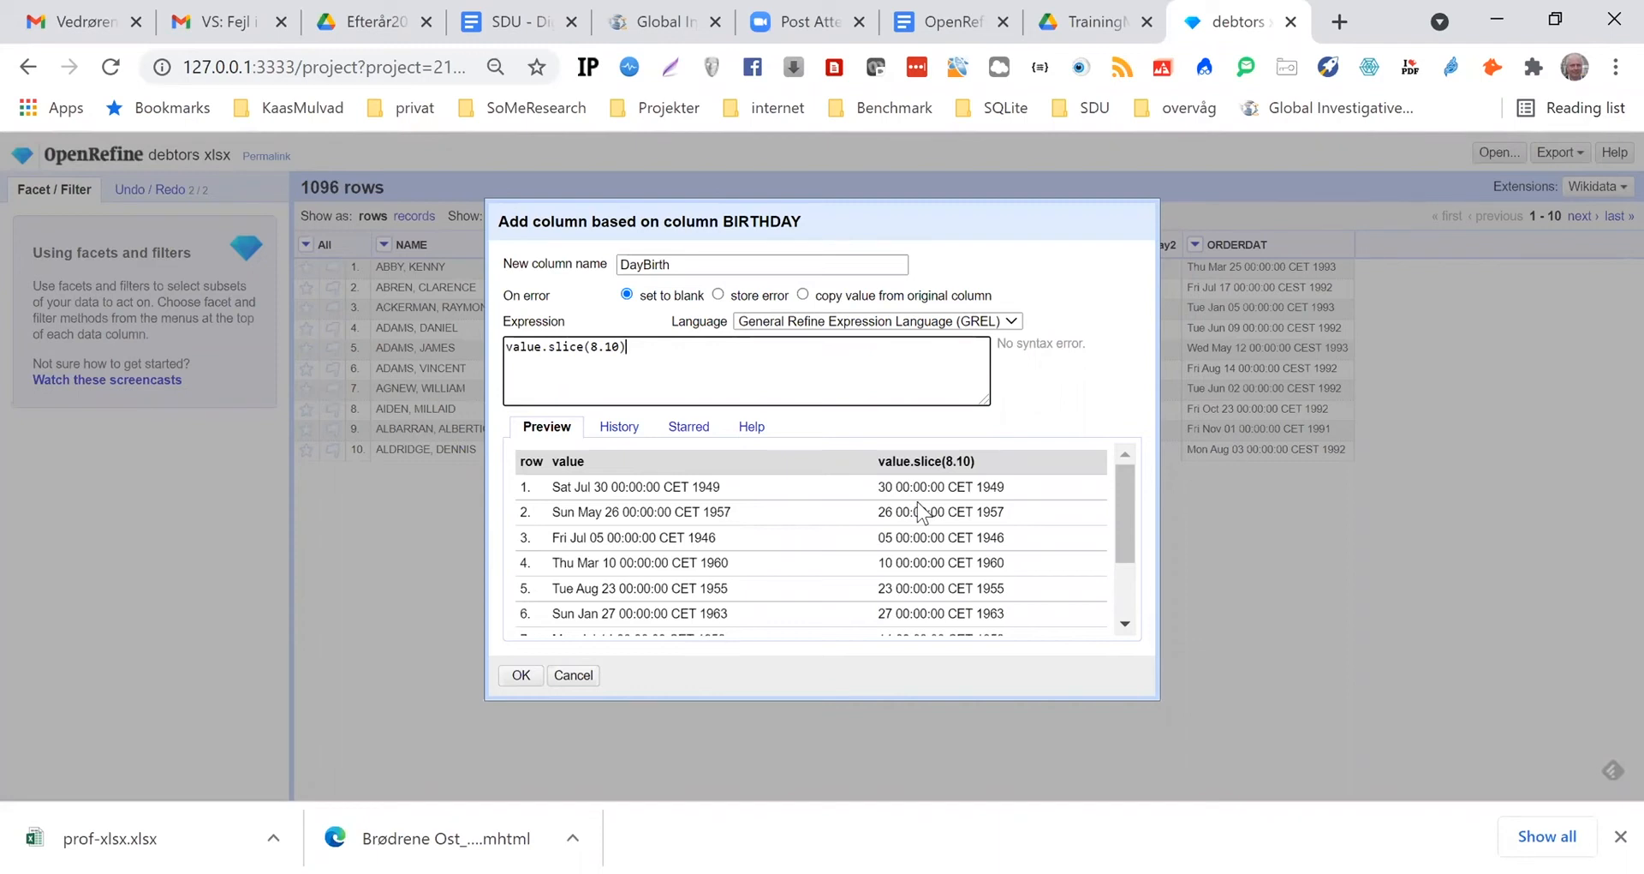
left_click(603, 351)
key("BackSpace")
type(",")
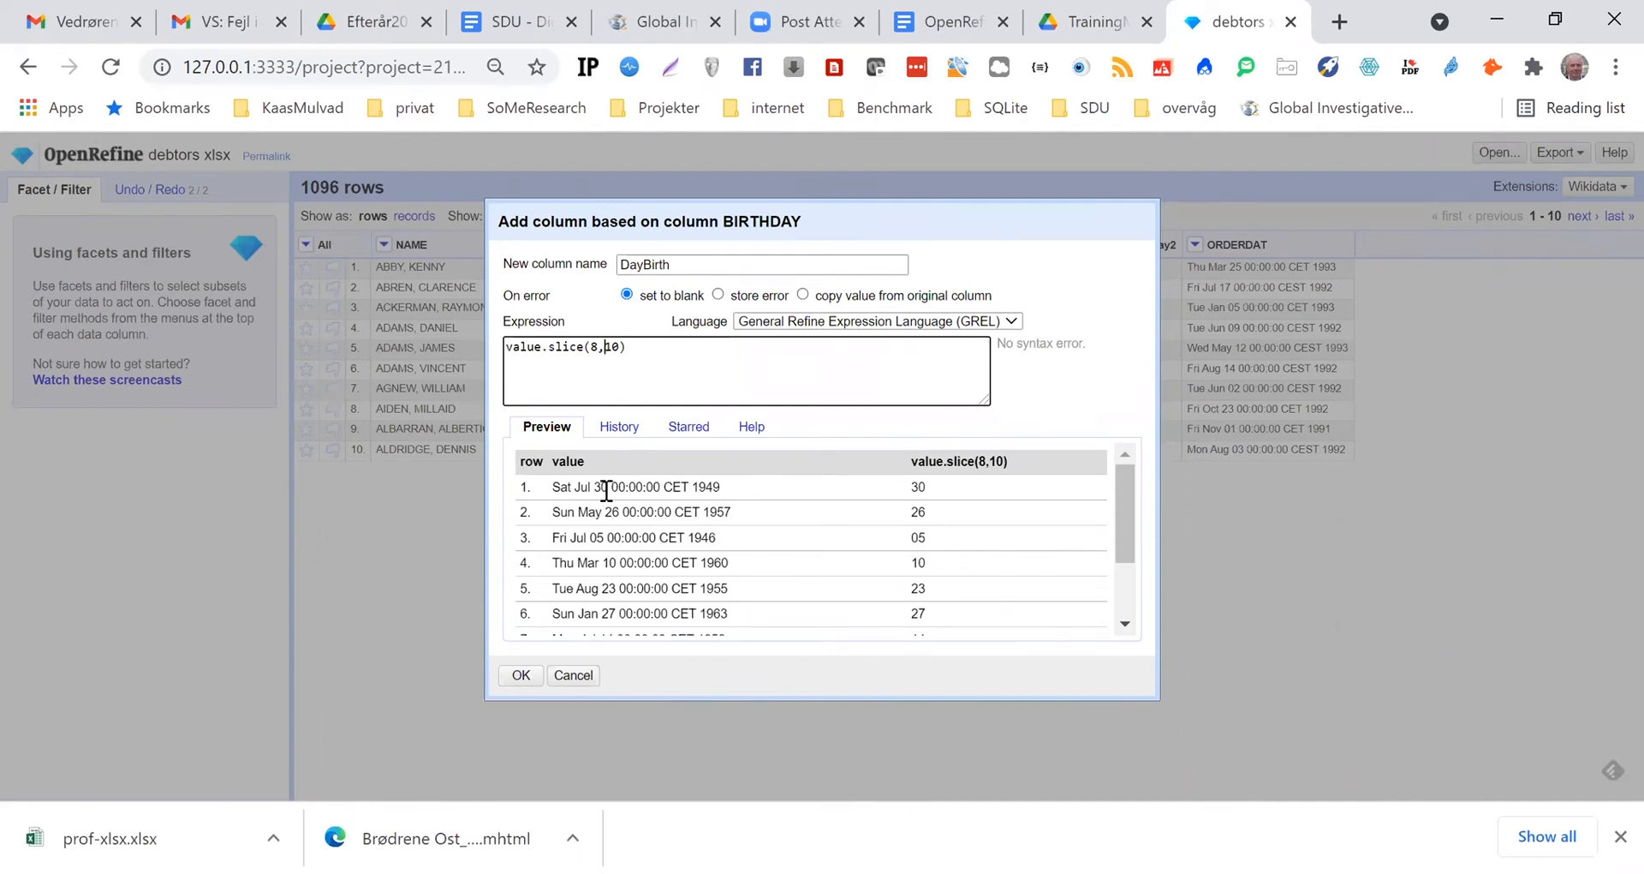
Change the new column's name to DateBirth and create it
left_click(647, 262)
left_click(647, 262)
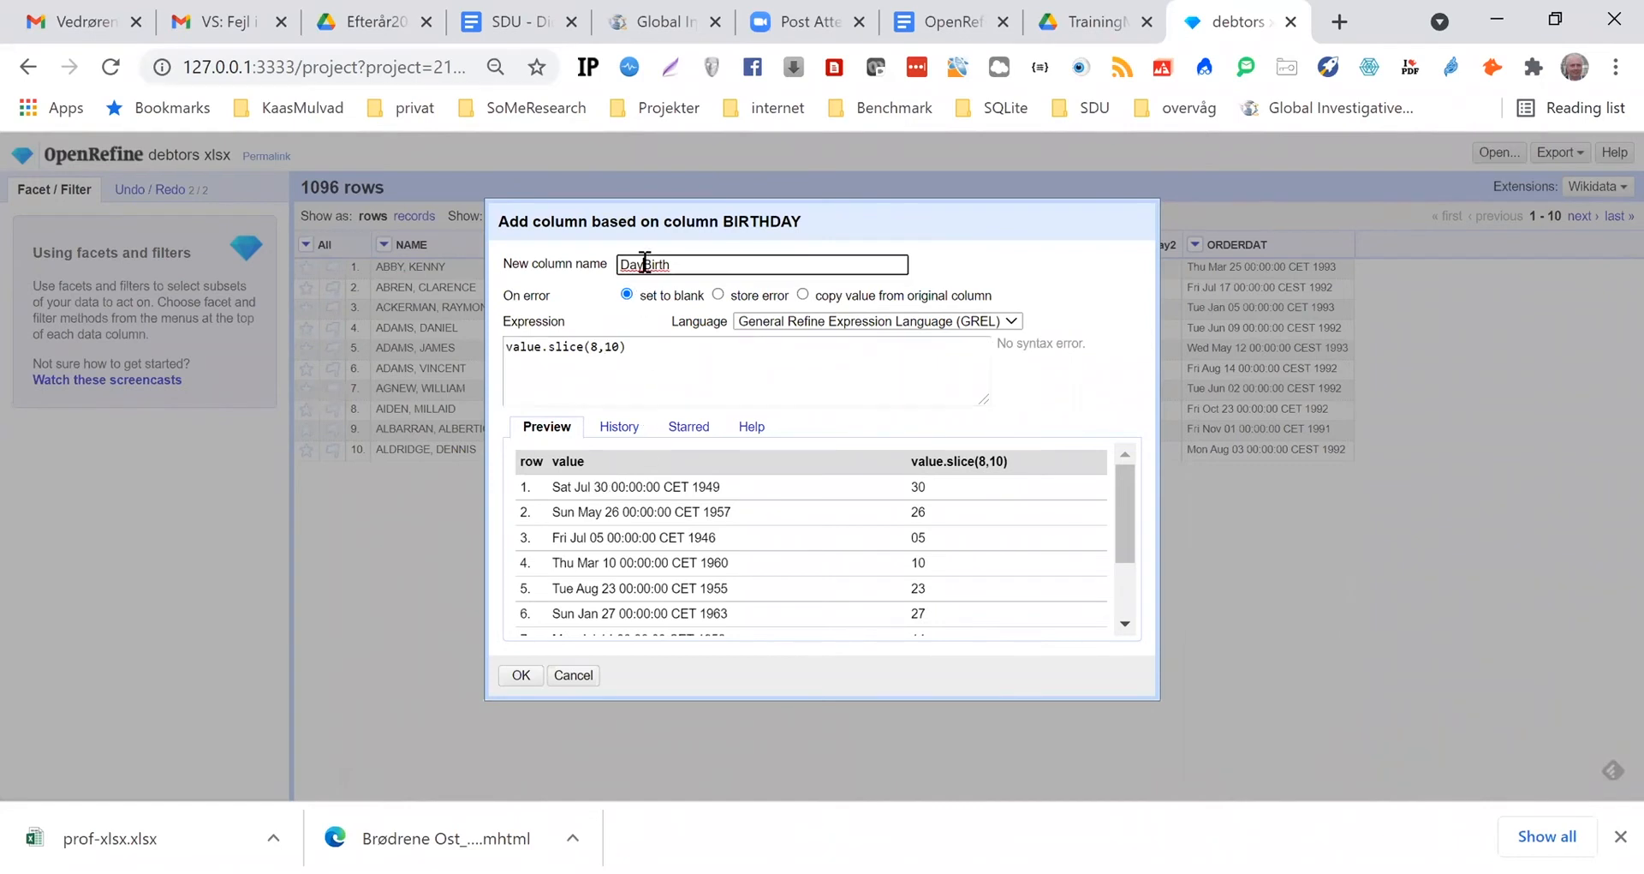
key("BackSpace")
type("te")
left_click(522, 675)
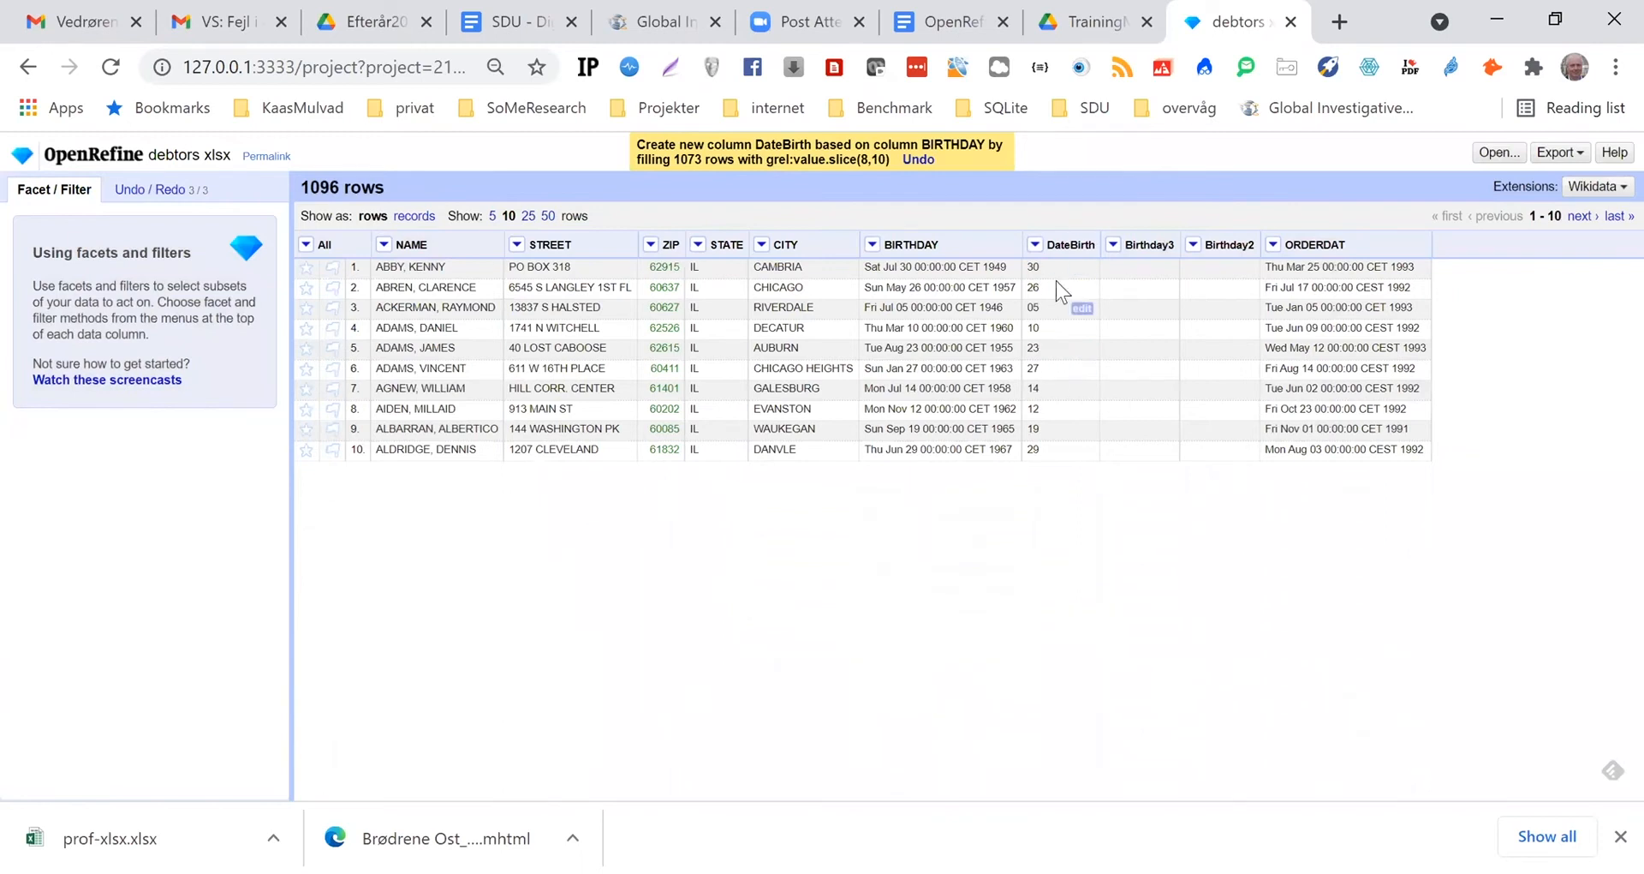
Set up another column based on BIRTHDAY and name it MonthBirth
left_click(873, 245)
mouse_move(910, 347)
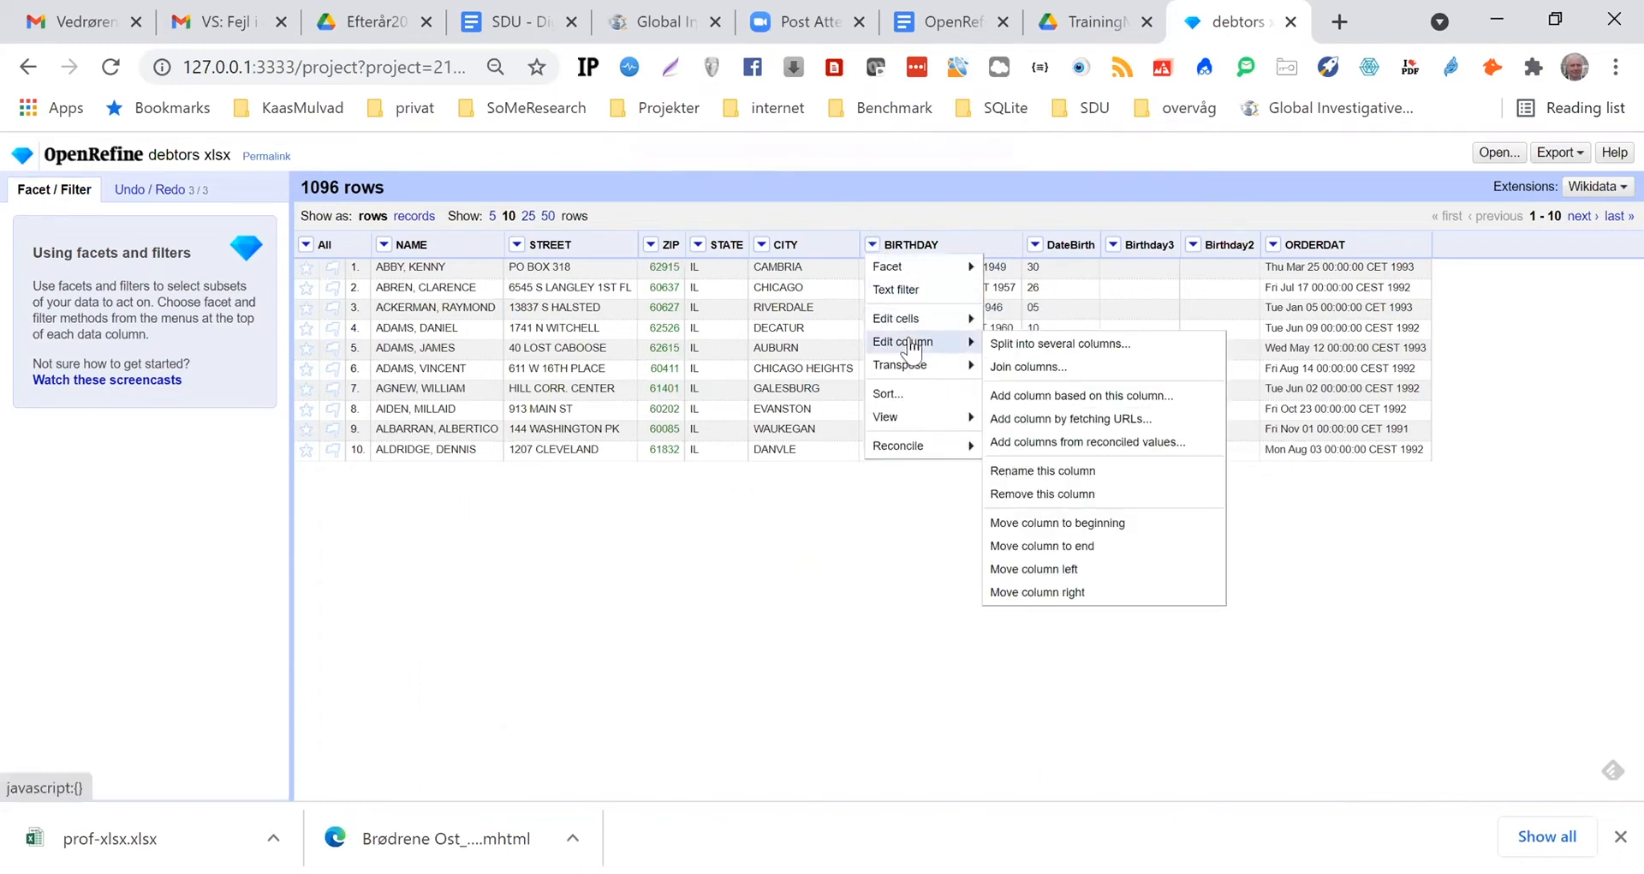
left_click(1056, 402)
left_click(639, 267)
type("M")
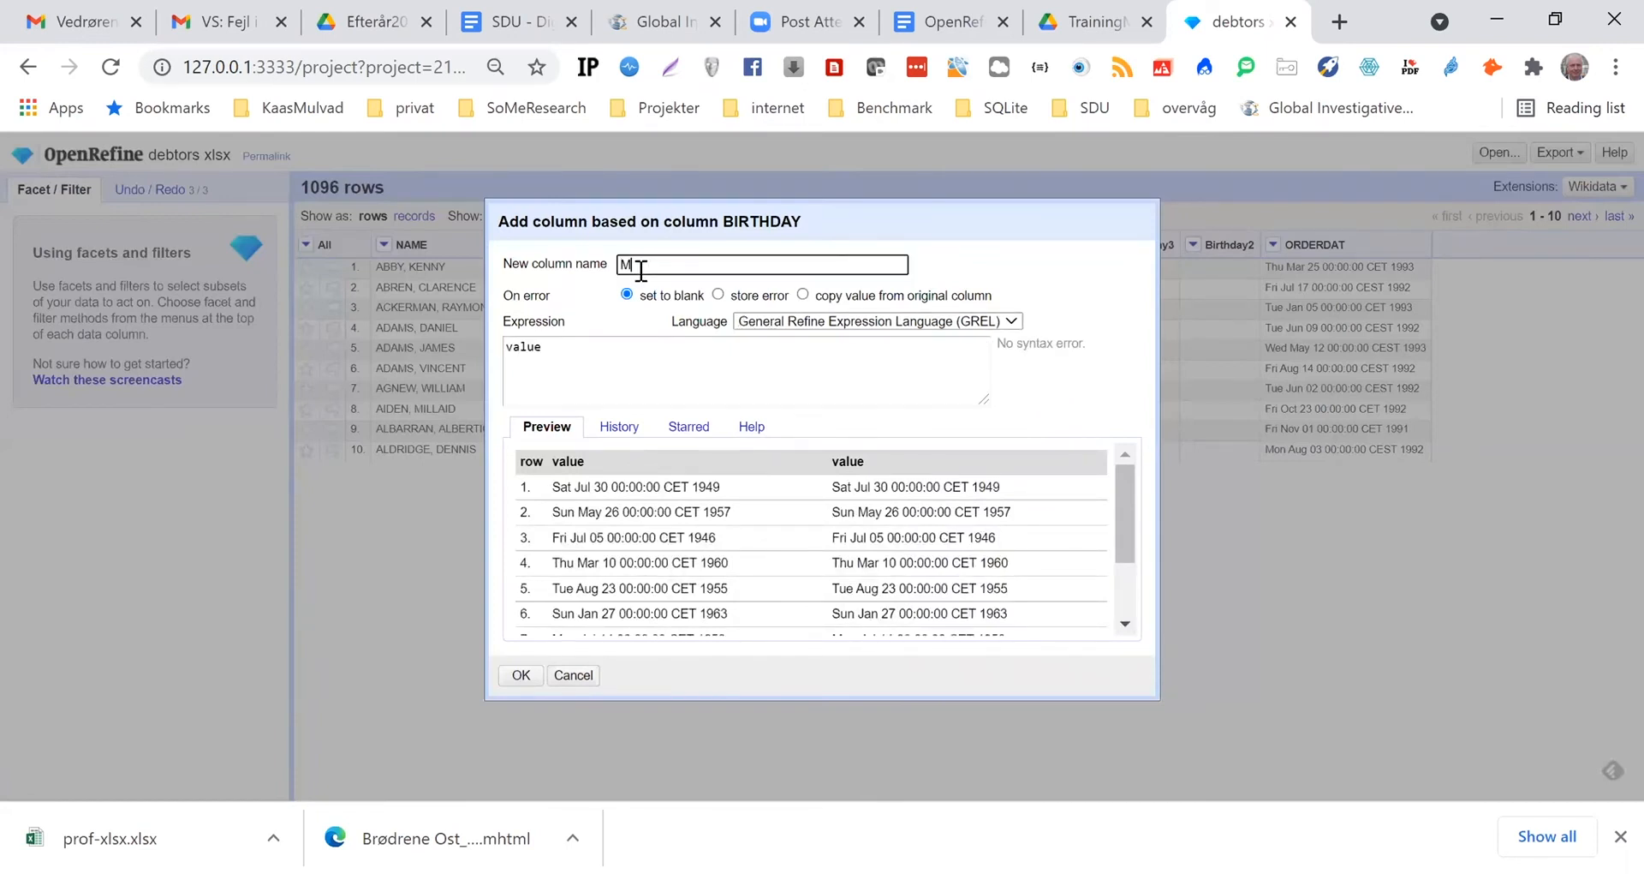
type("onthBirth")
Set the MonthBirth expression to value.slice(4,7) and create the column
left_click(548, 351)
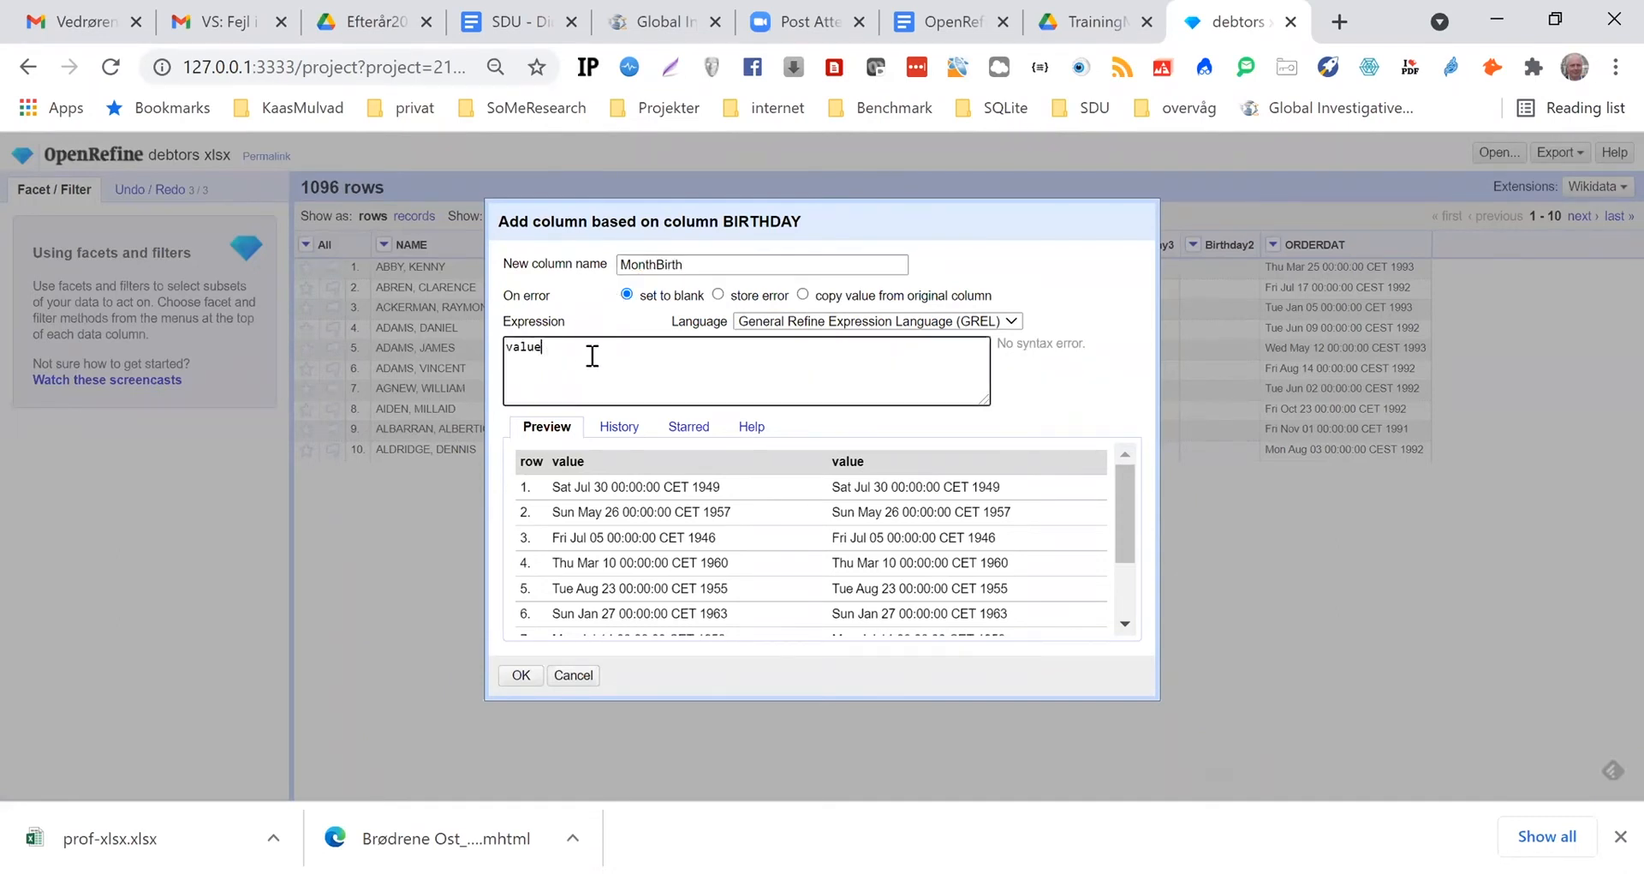
type(".slice(")
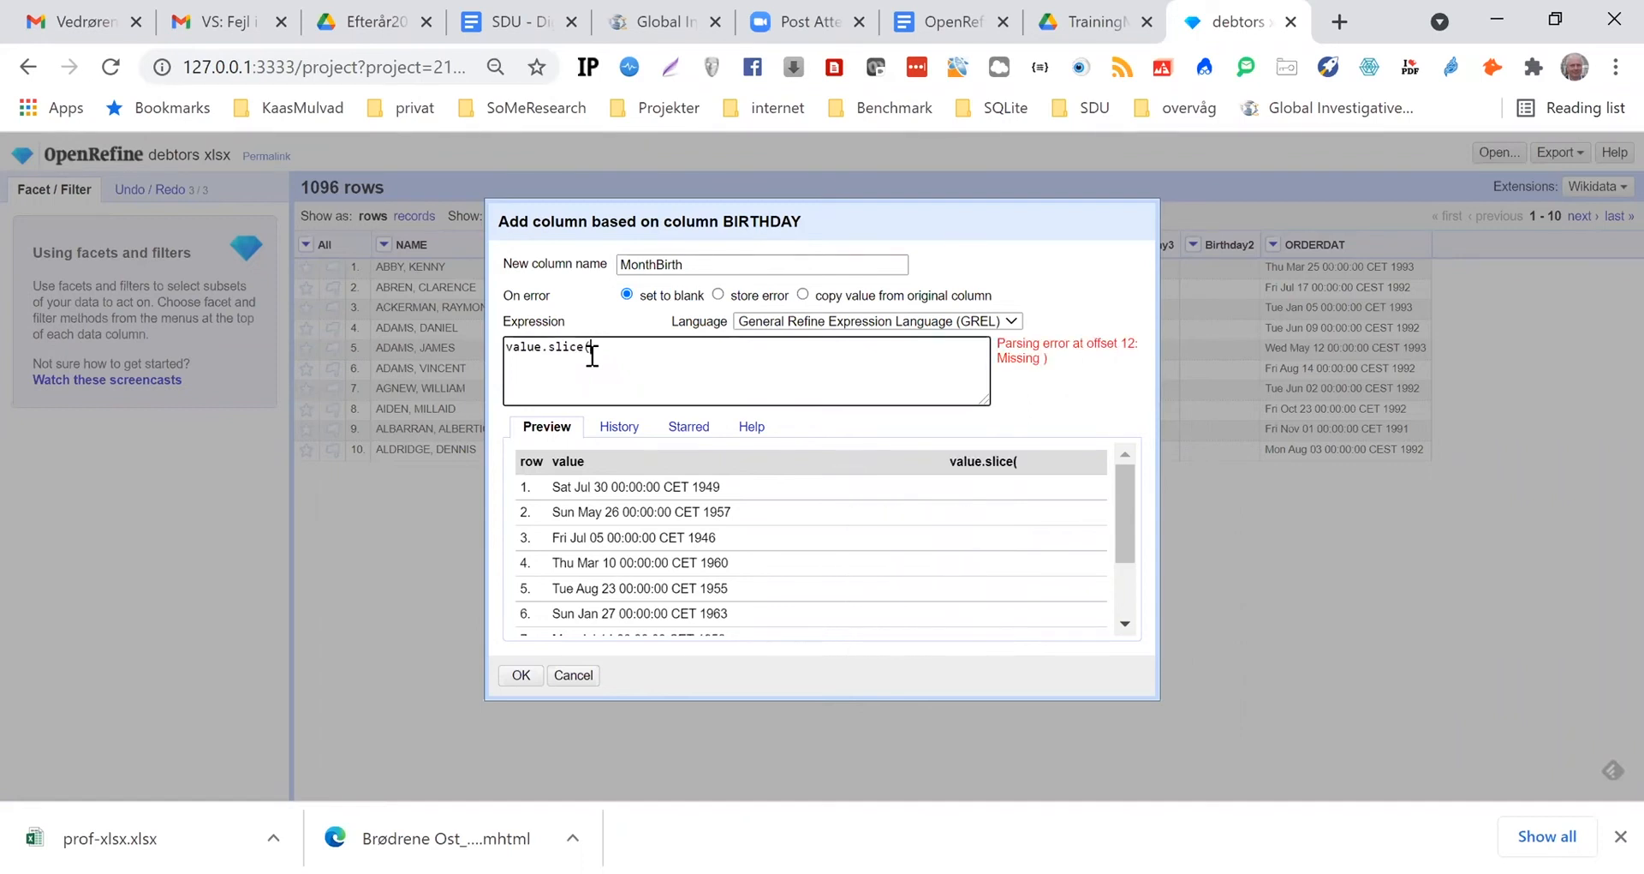
type("4,7)")
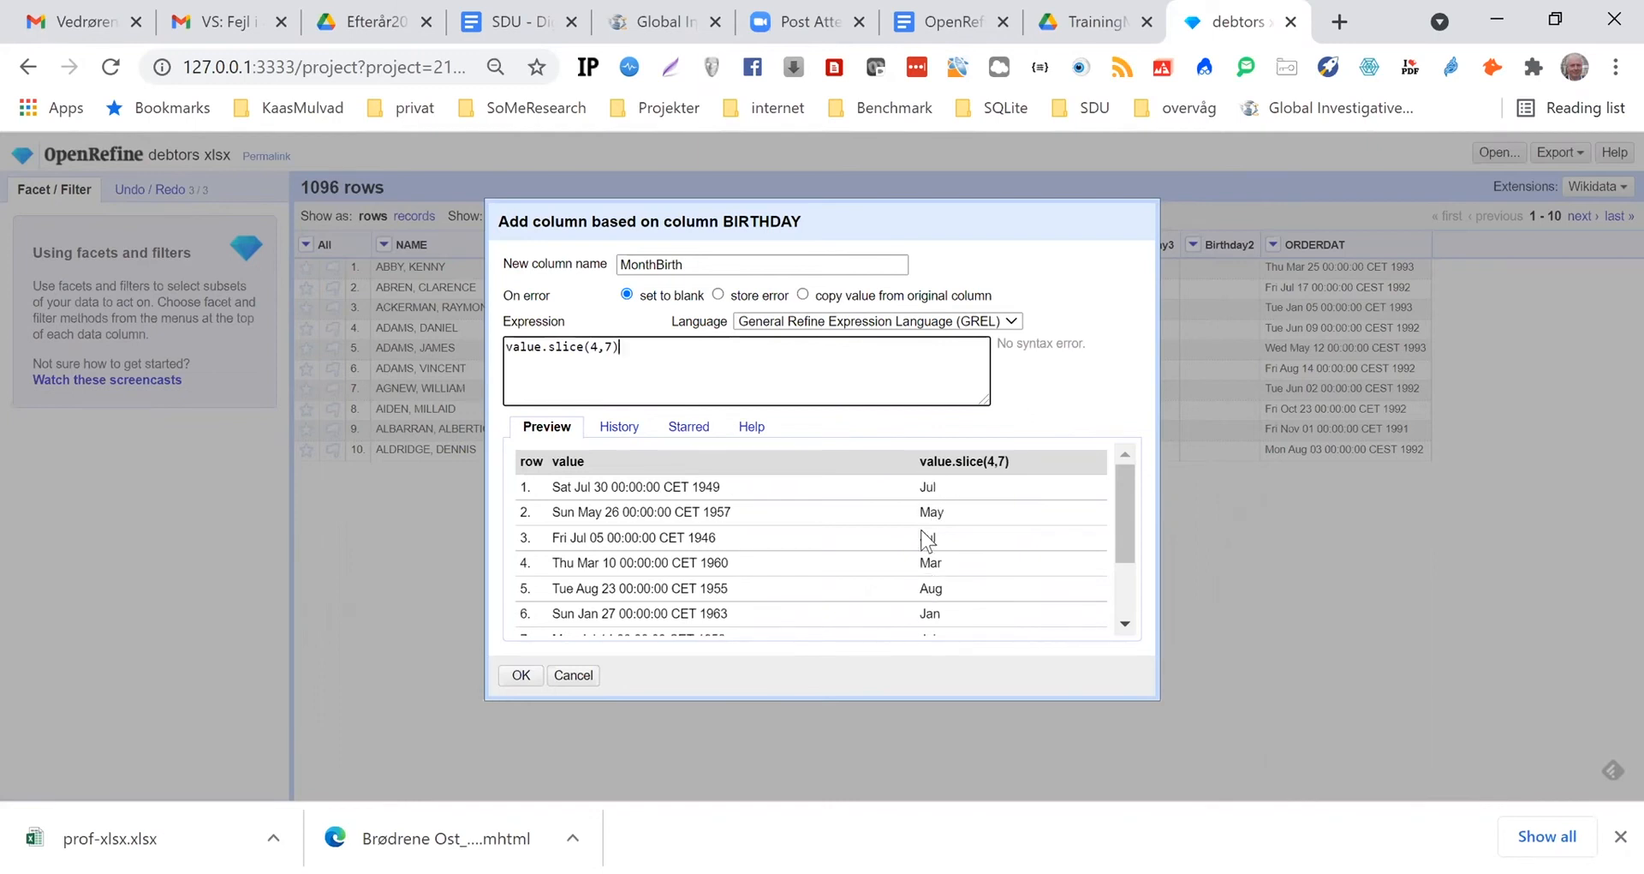
left_click(522, 677)
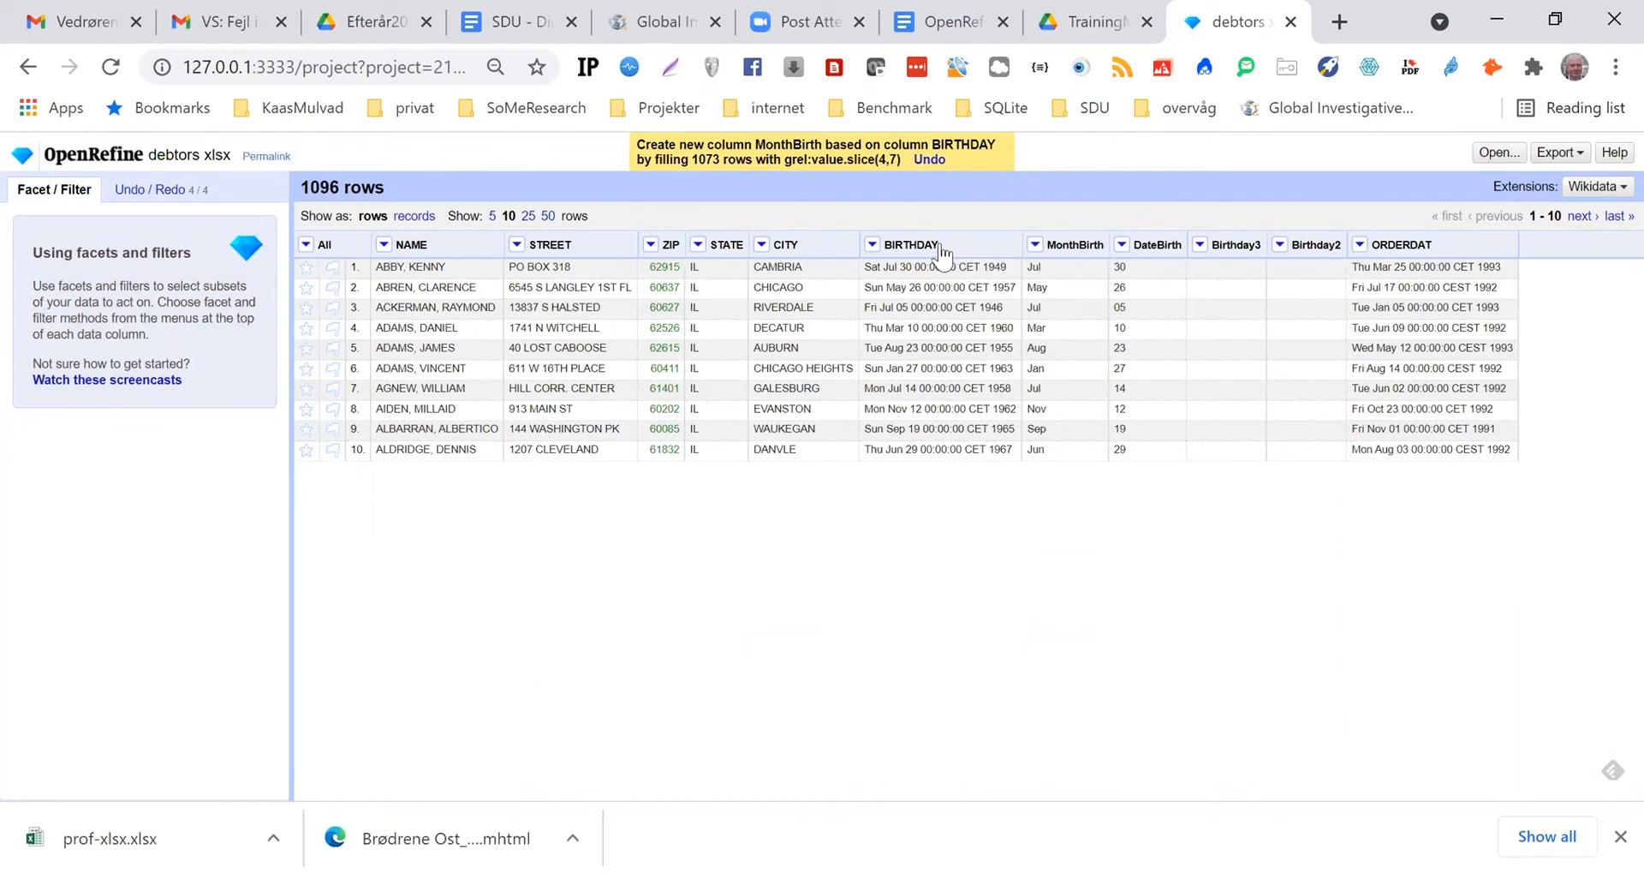
Set up another new column based on BIRTHDAY and name it yearBirth
left_click(873, 245)
mouse_move(903, 342)
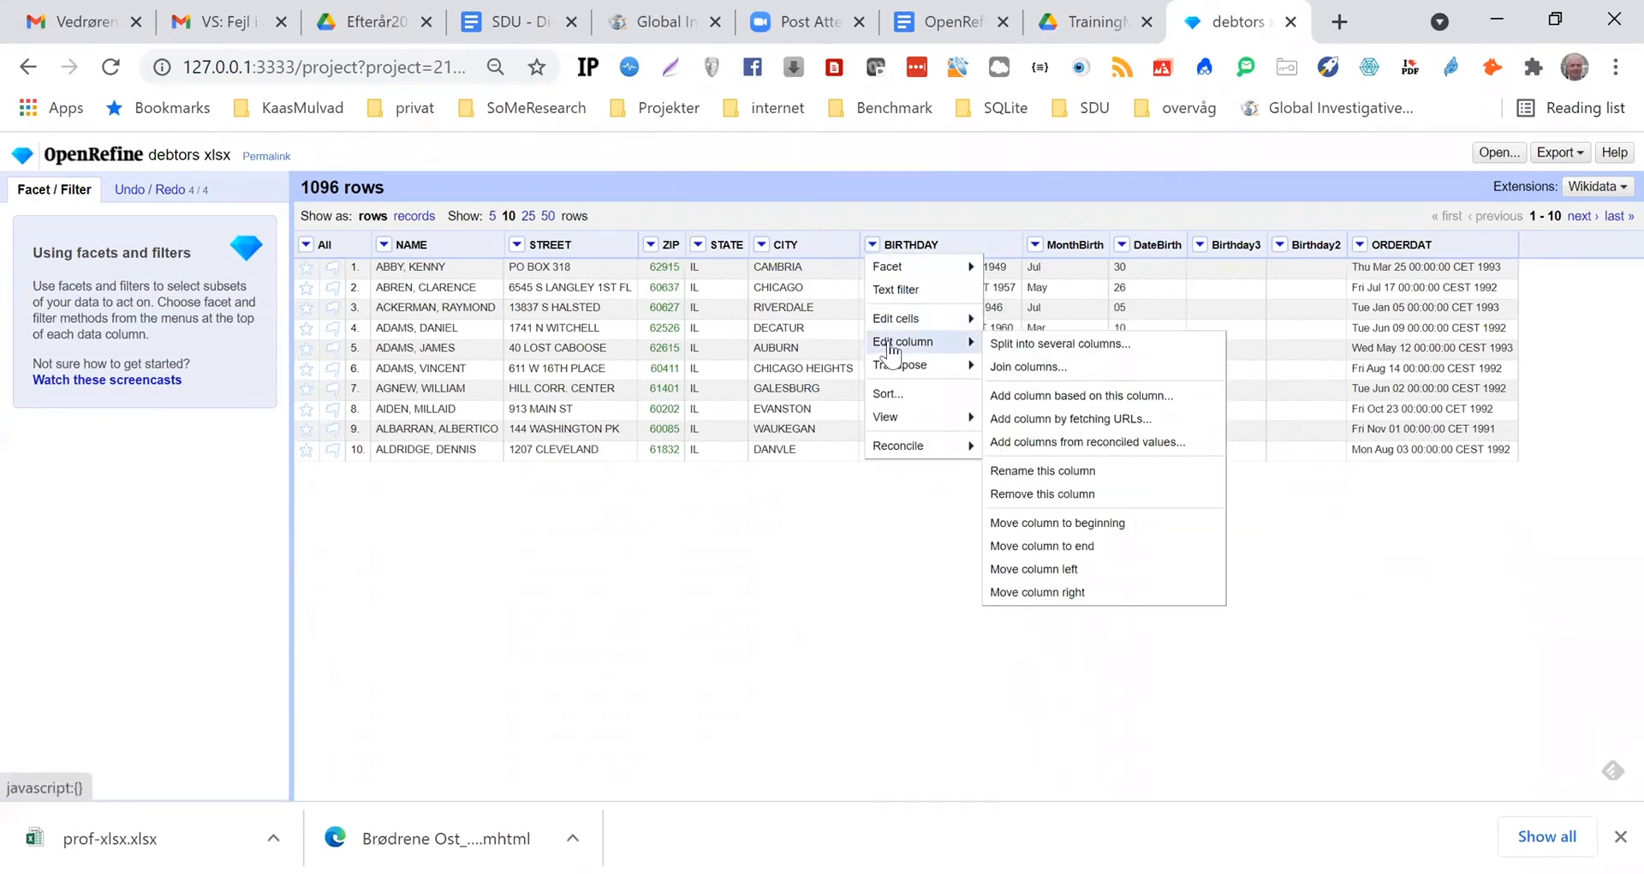
left_click(1060, 400)
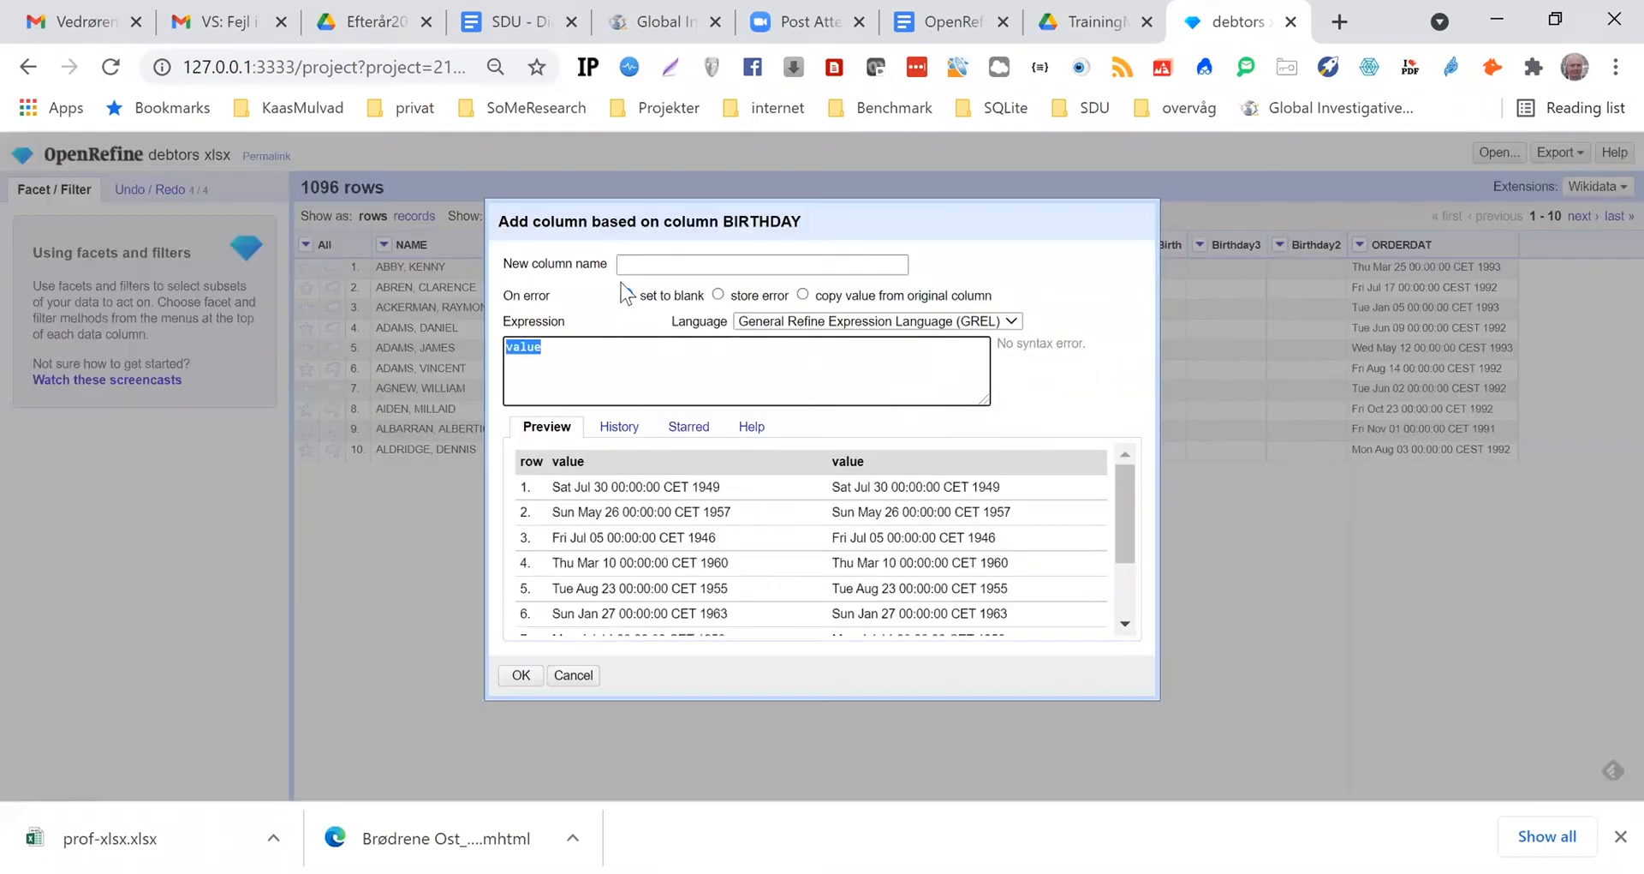
left_click(648, 264)
type("y")
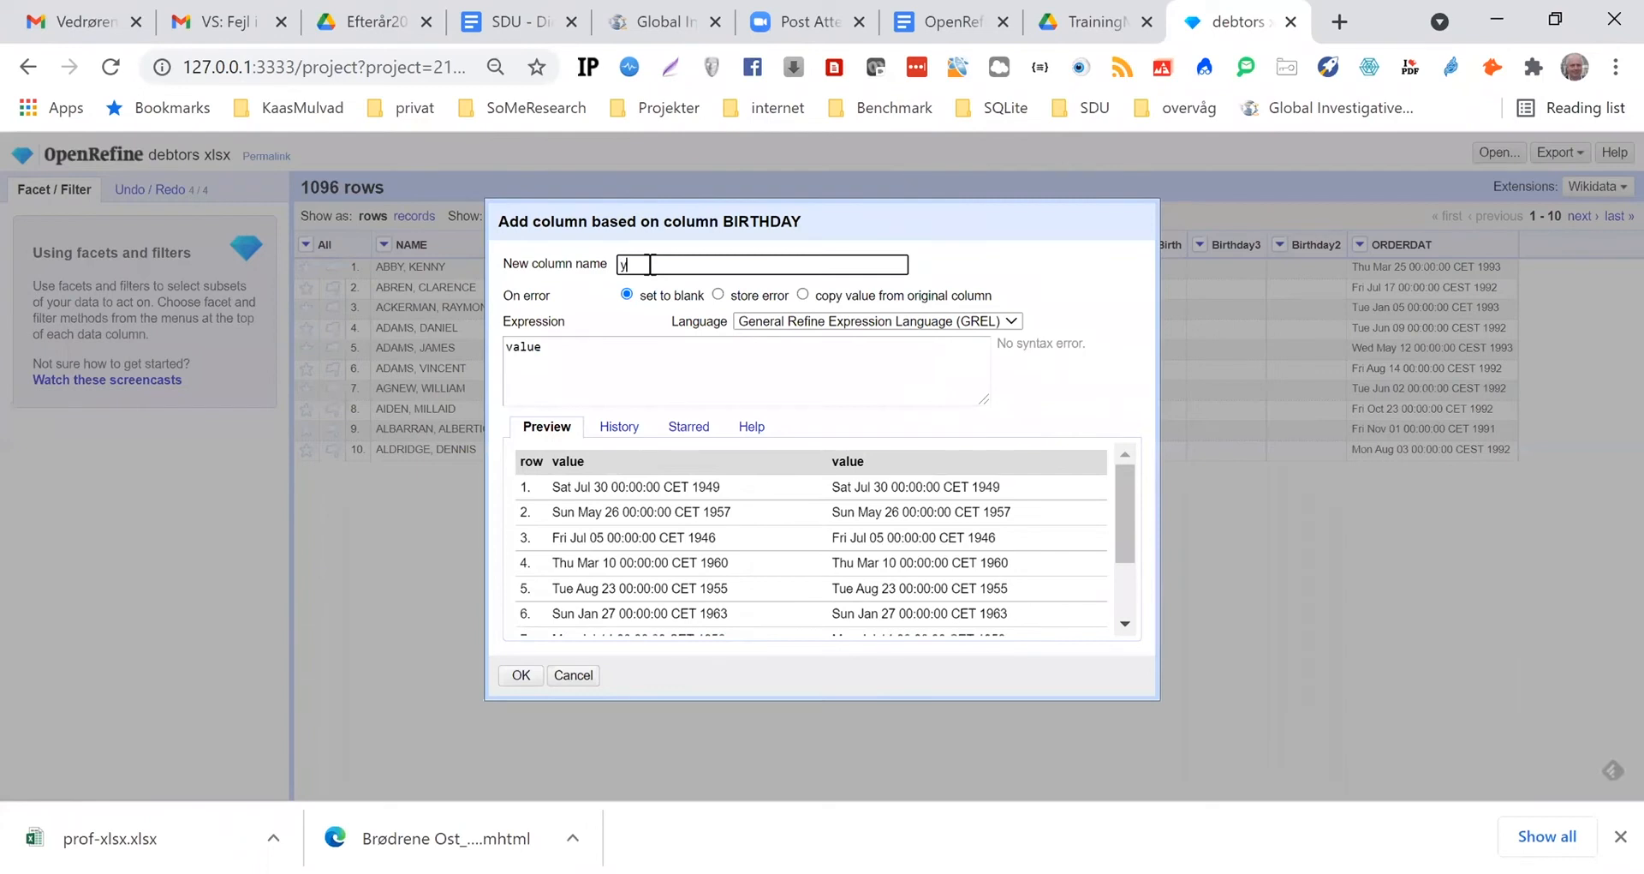
type("earBirth")
Set the yearBirth expression to value.slice(24,28), check the preview rows and create the column
left_click(545, 345)
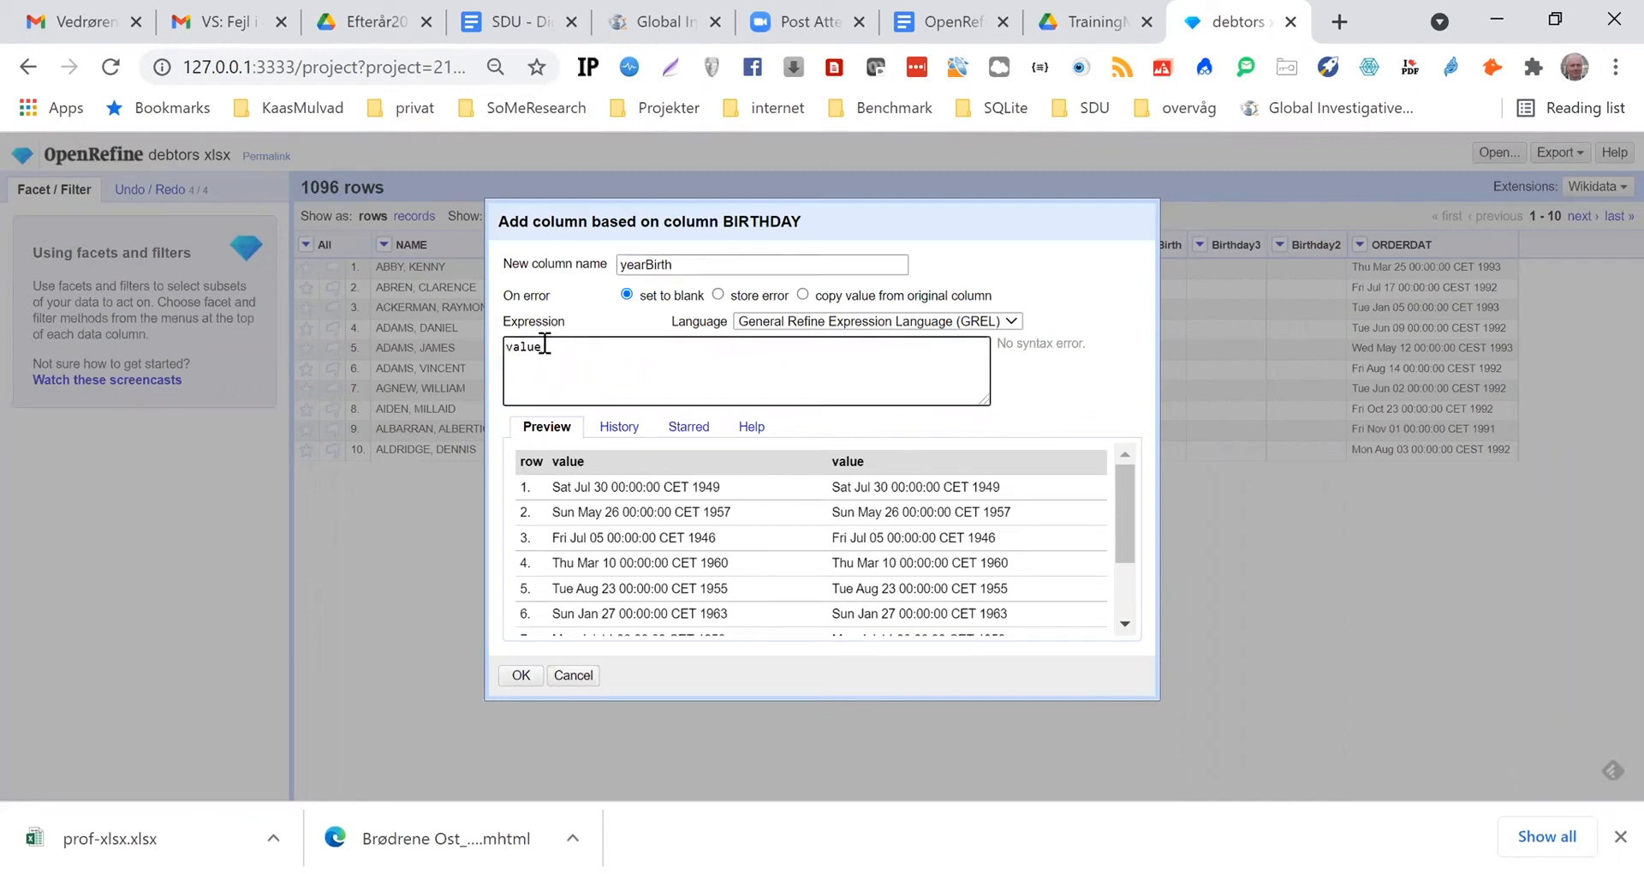
type(".slice(")
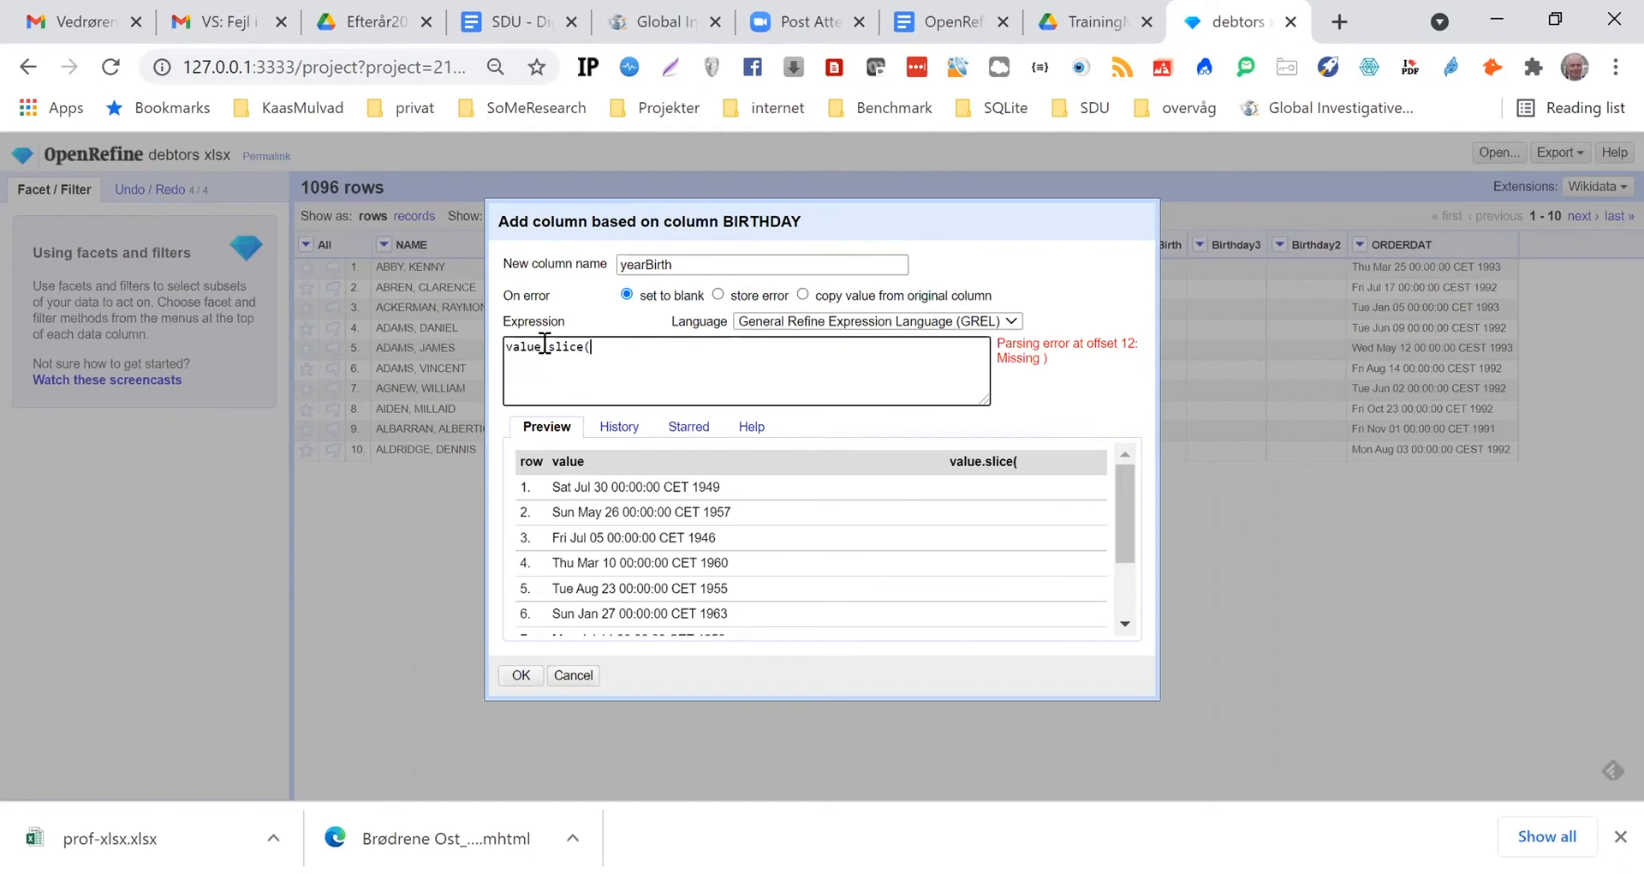
type("24,28)")
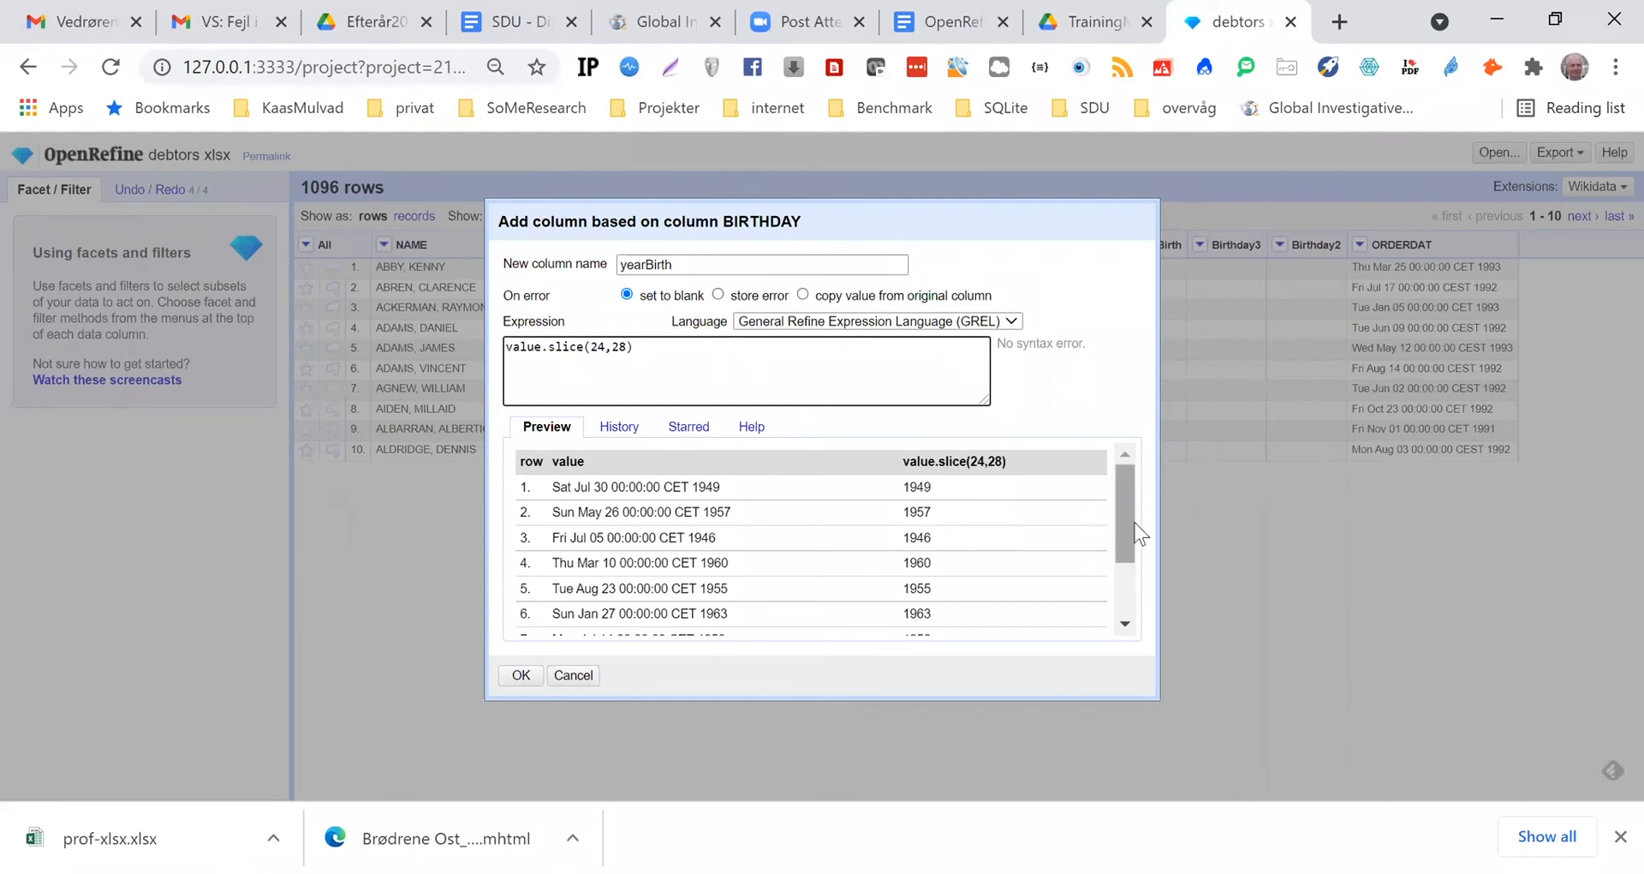
left_click_drag(1124, 522, 1127, 594)
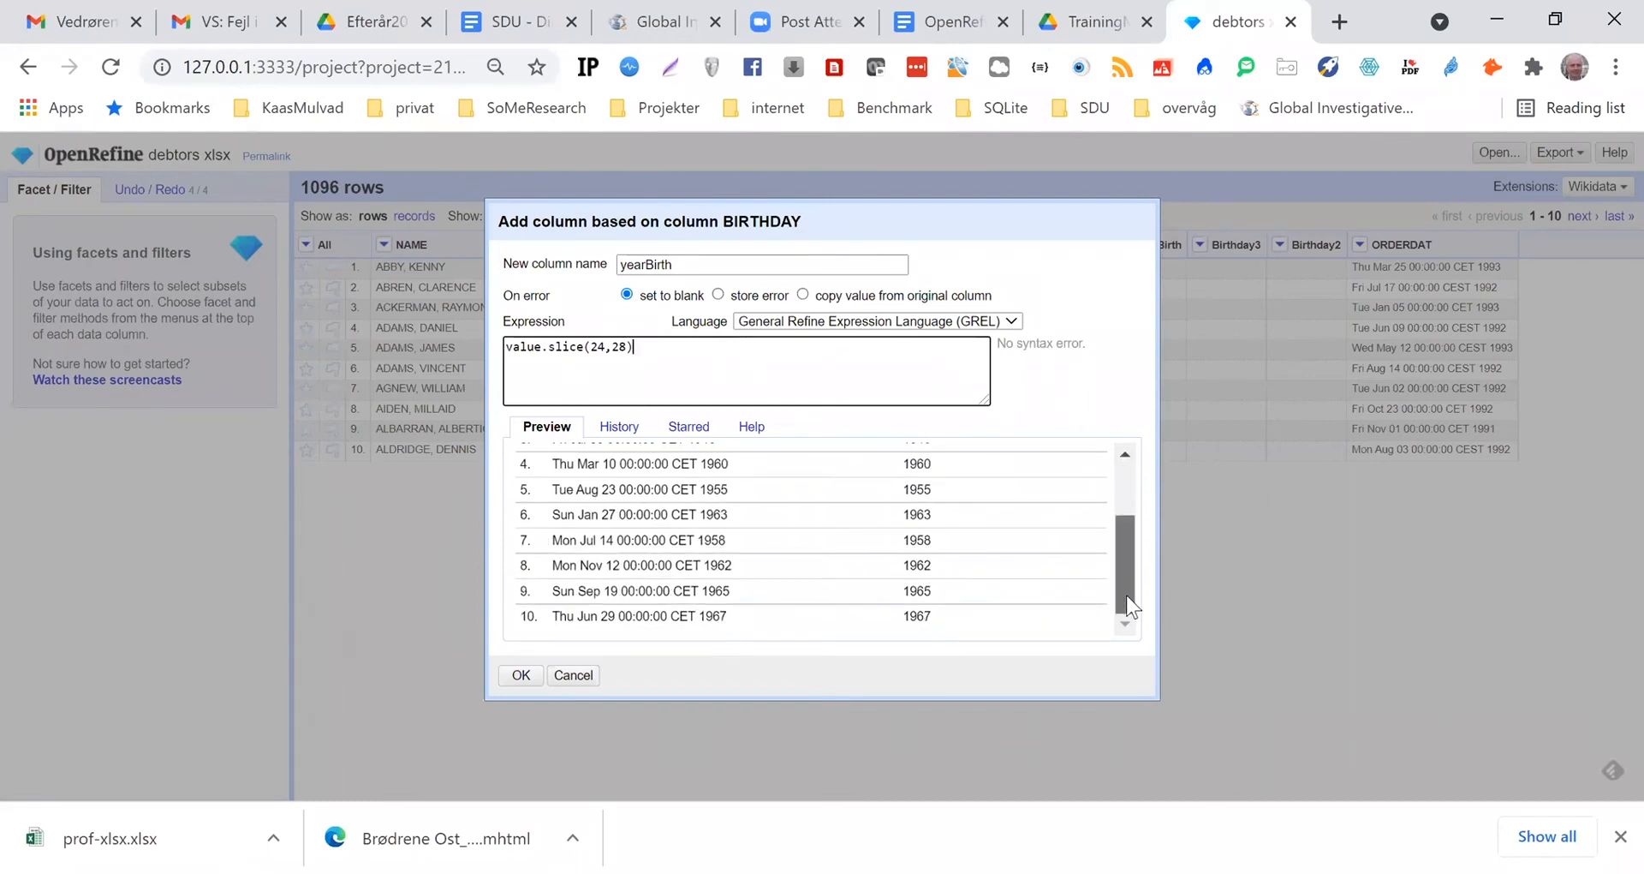
left_click(522, 677)
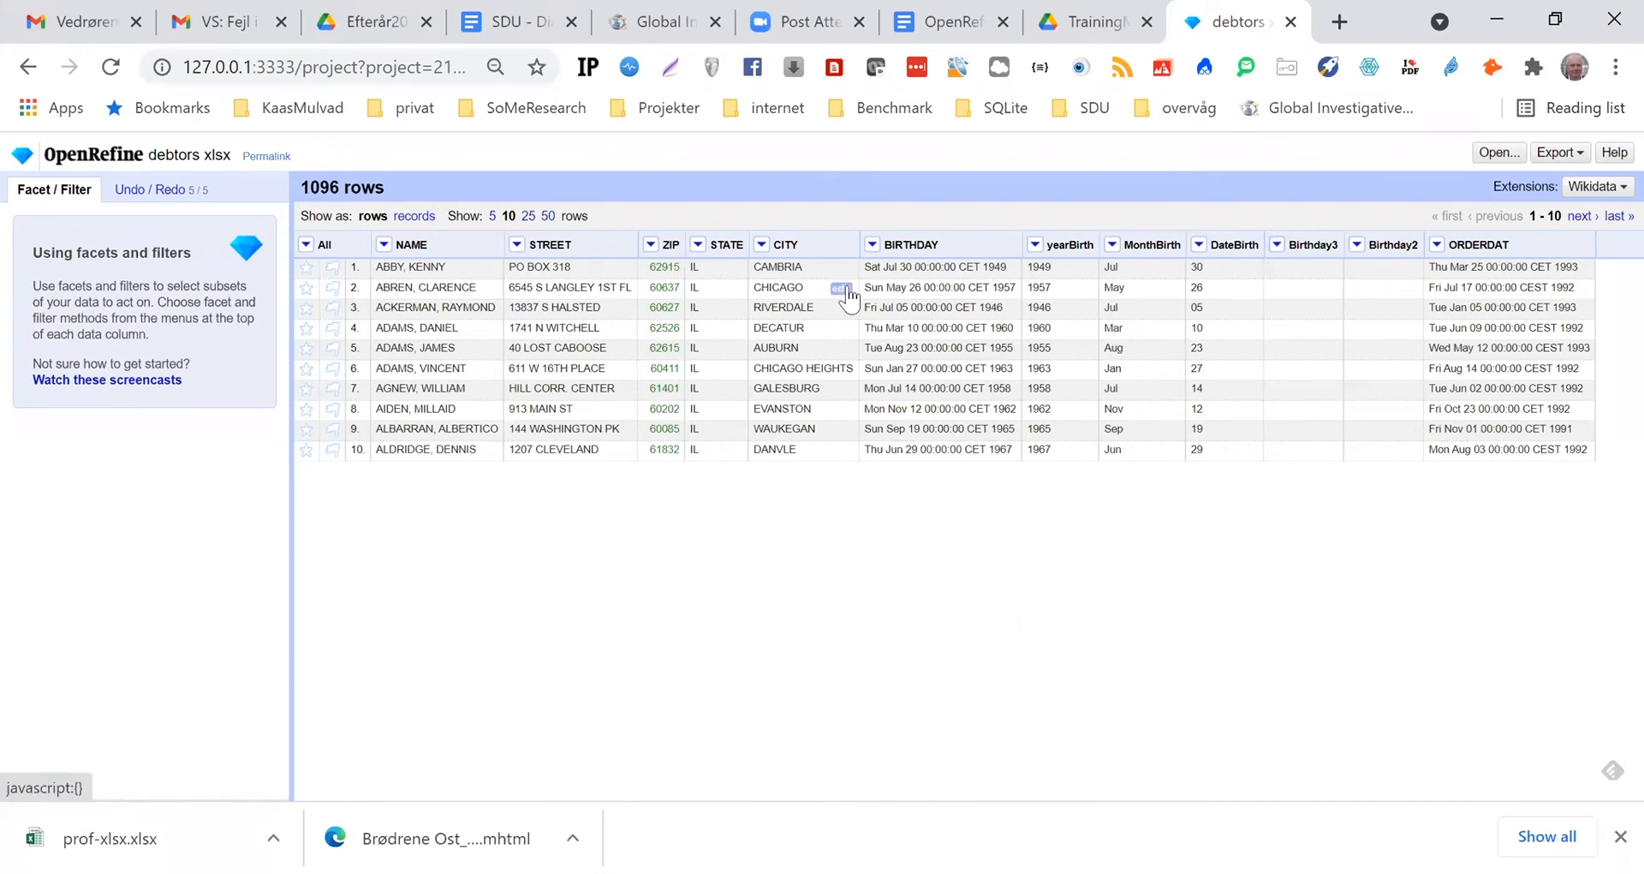
Set up one more column based on BIRTHDAY and name it Bitrhday4
left_click(872, 246)
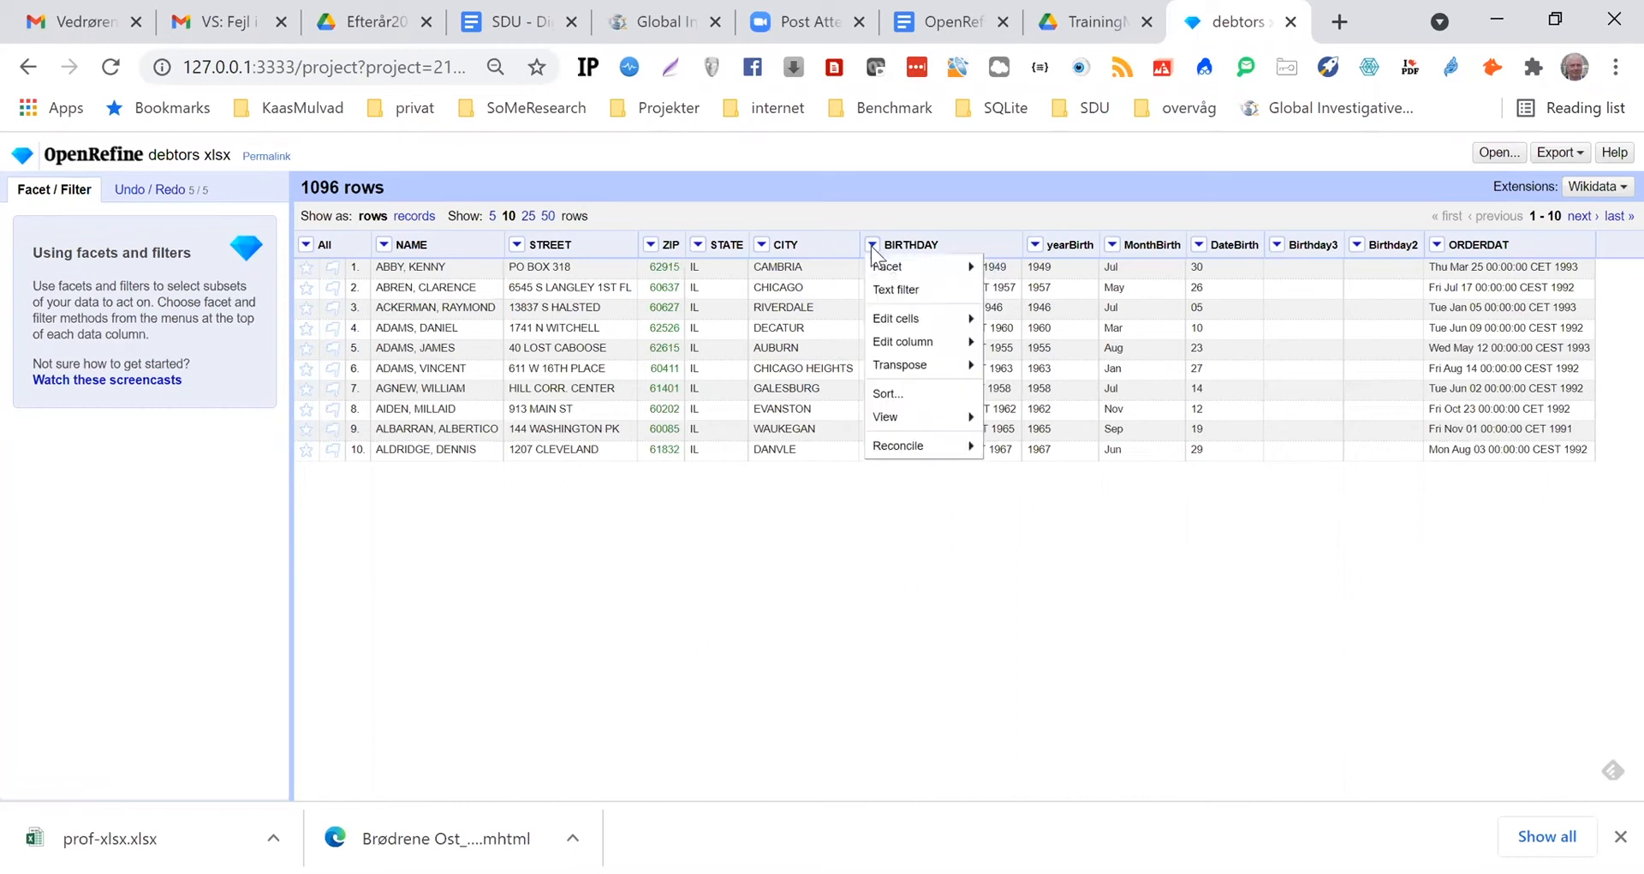
mouse_move(912, 342)
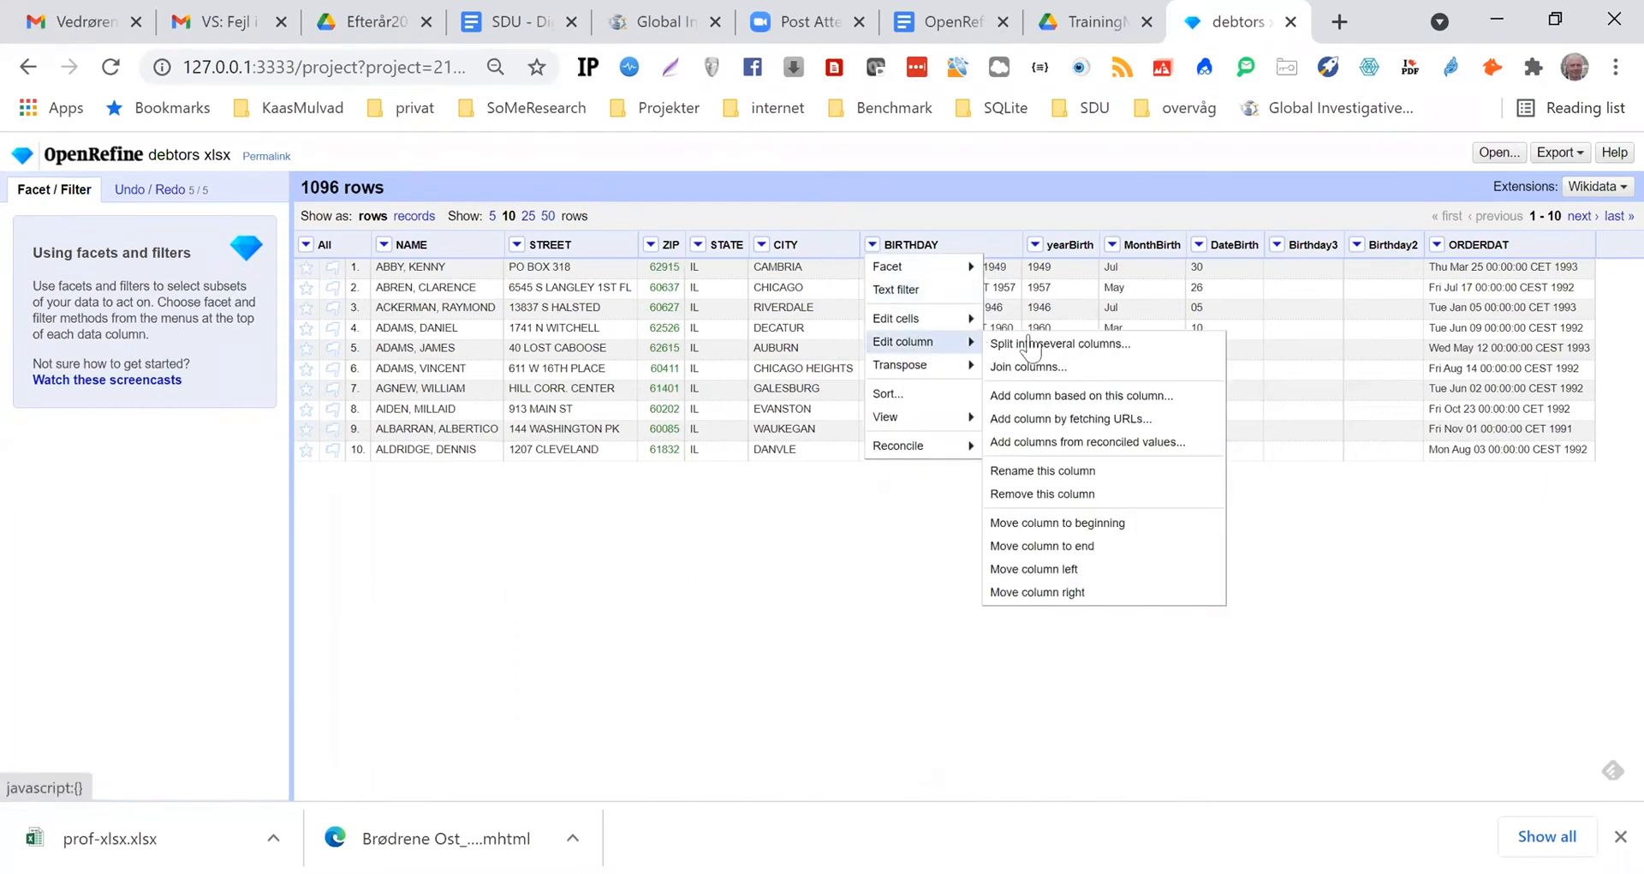
left_click(1062, 397)
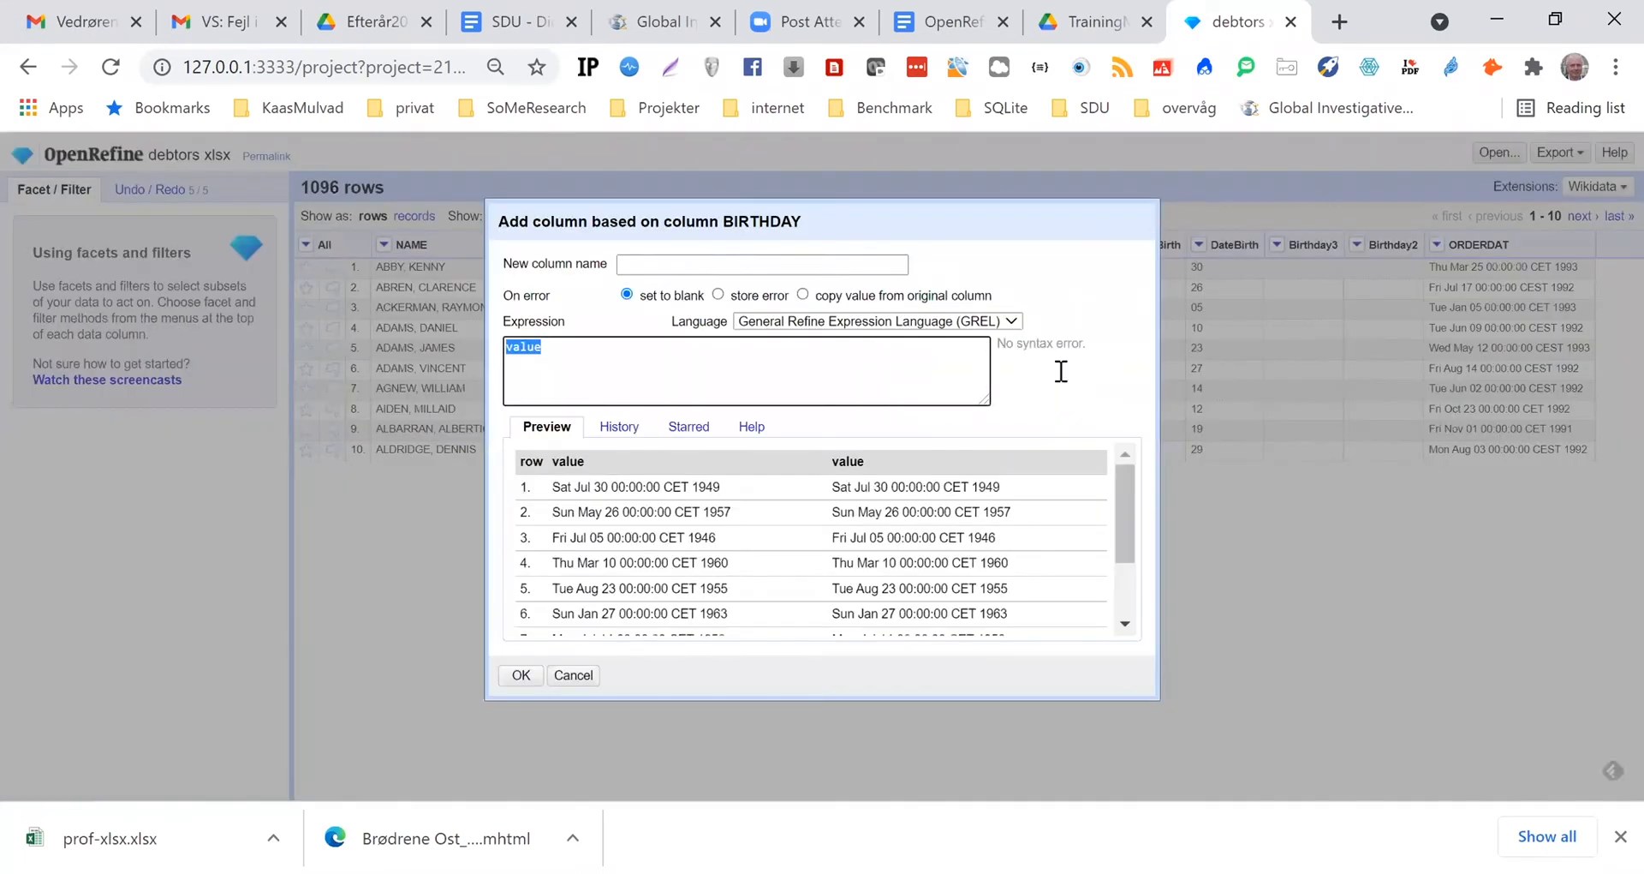
left_click(643, 265)
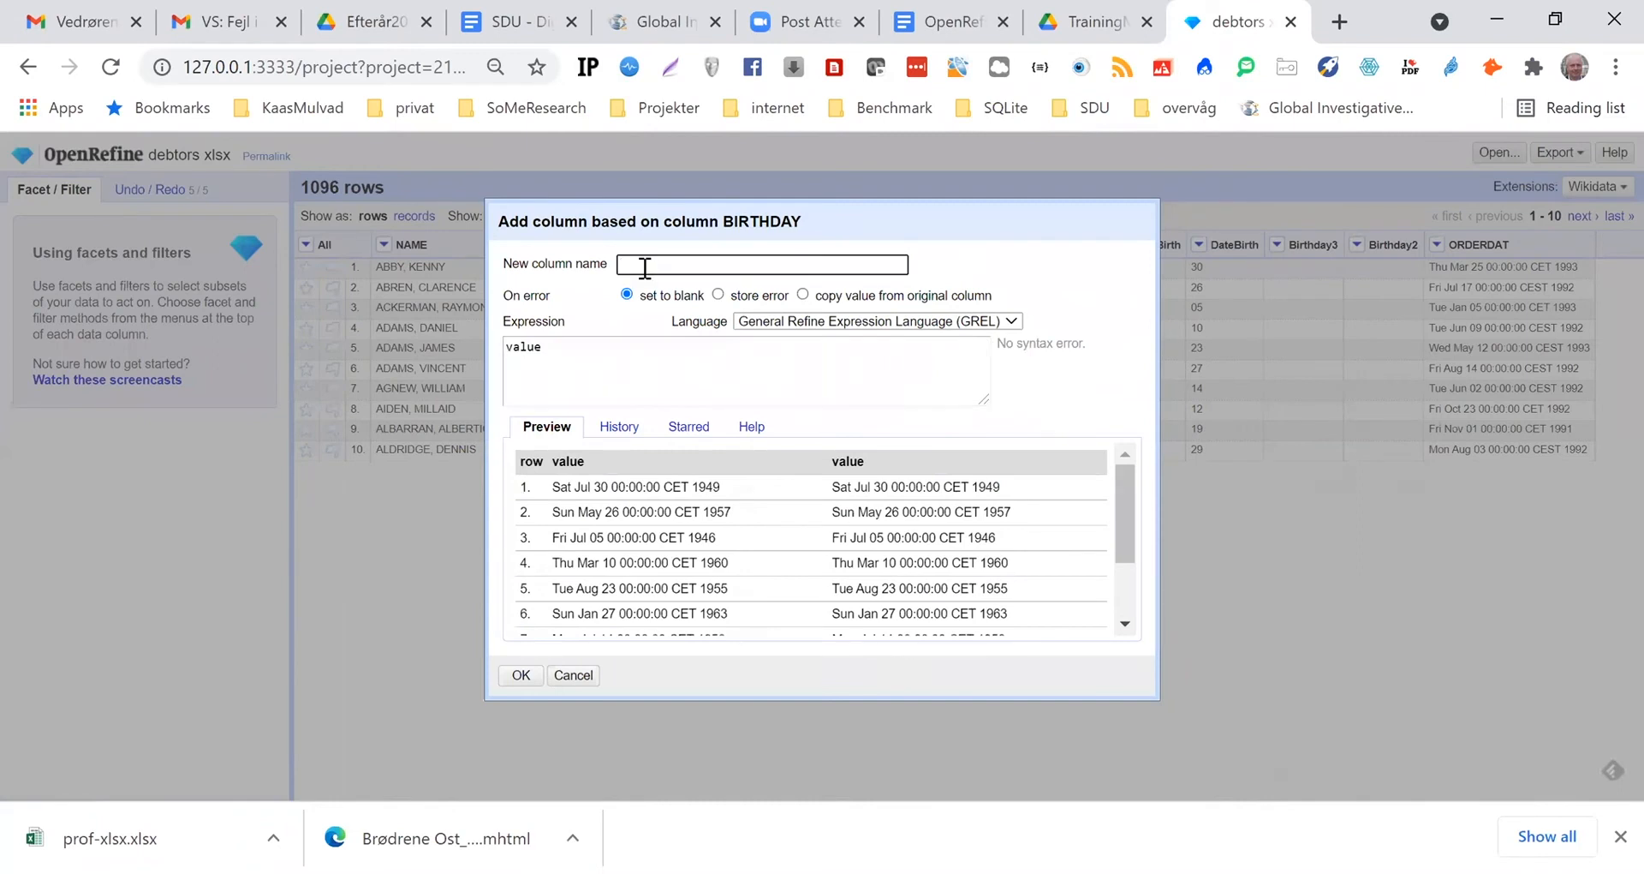
type("Bitrhday4")
Switch to the OpenRefine Plan document in Google Docs and copy the formula that merges the three birth columns
left_click(946, 26)
scroll(884, 651, "down", 15)
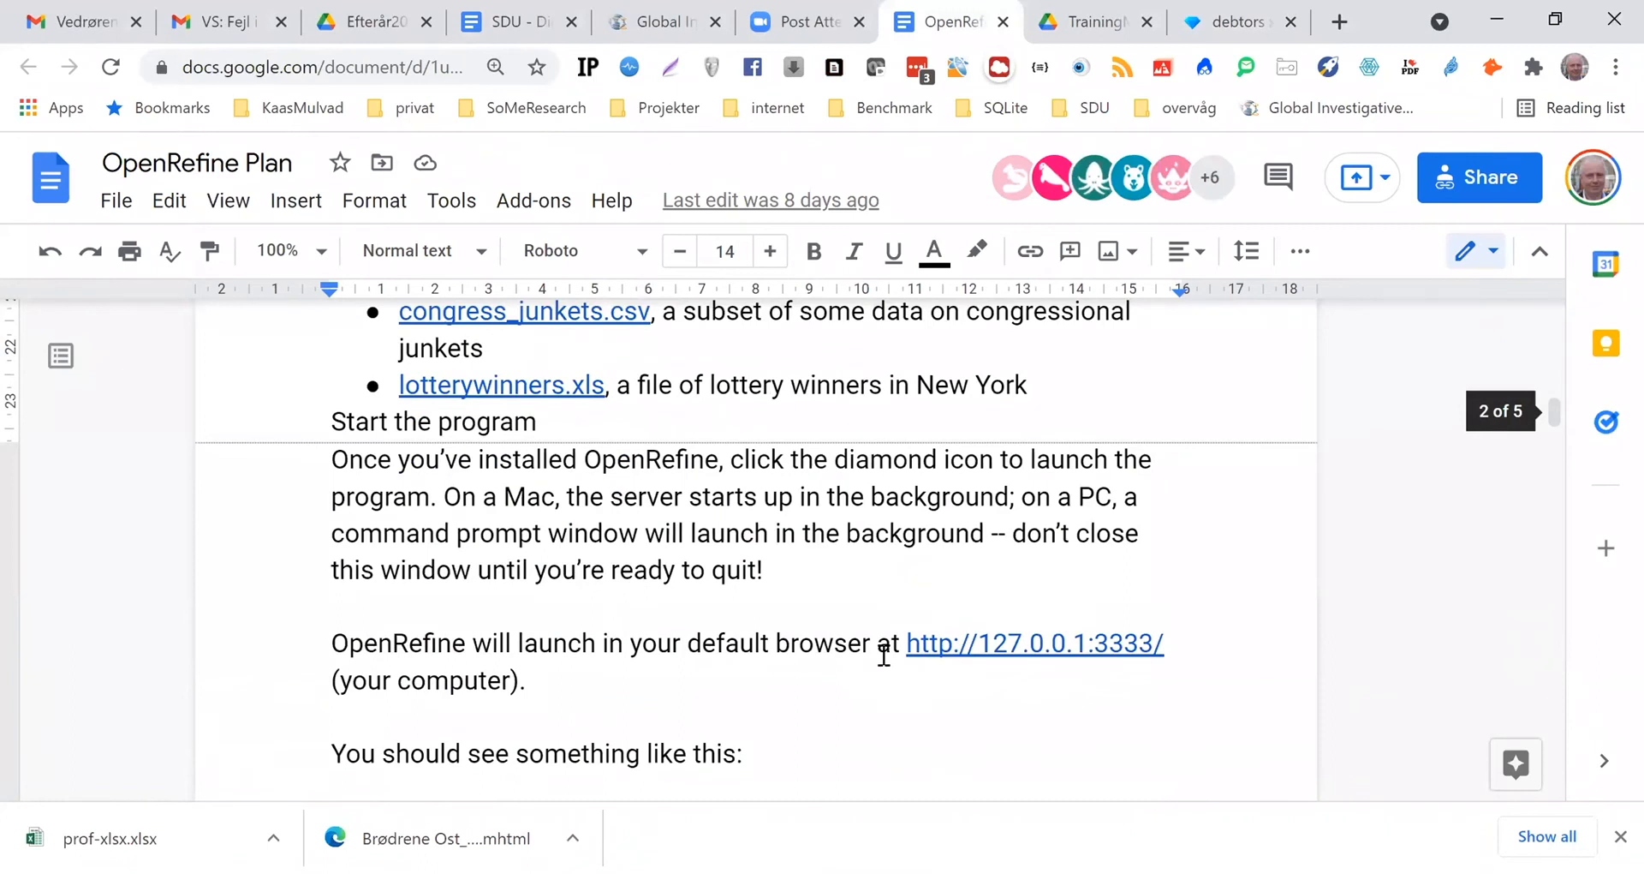
scroll(884, 655, "down", 10)
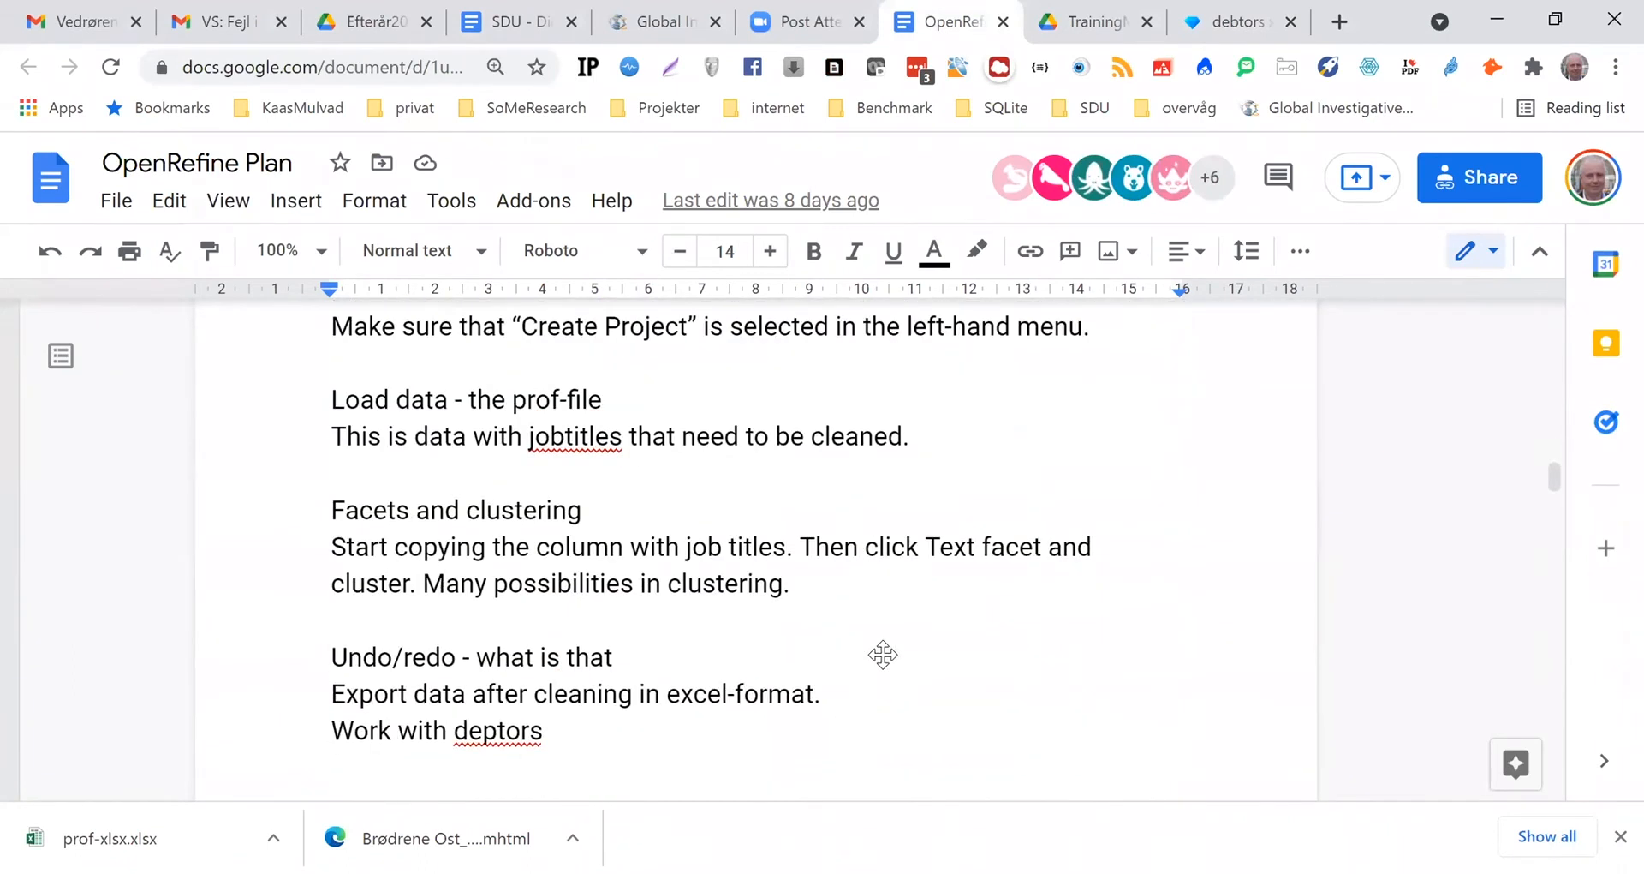
scroll(883, 655, "down", 10)
scroll(883, 654, "up", 3)
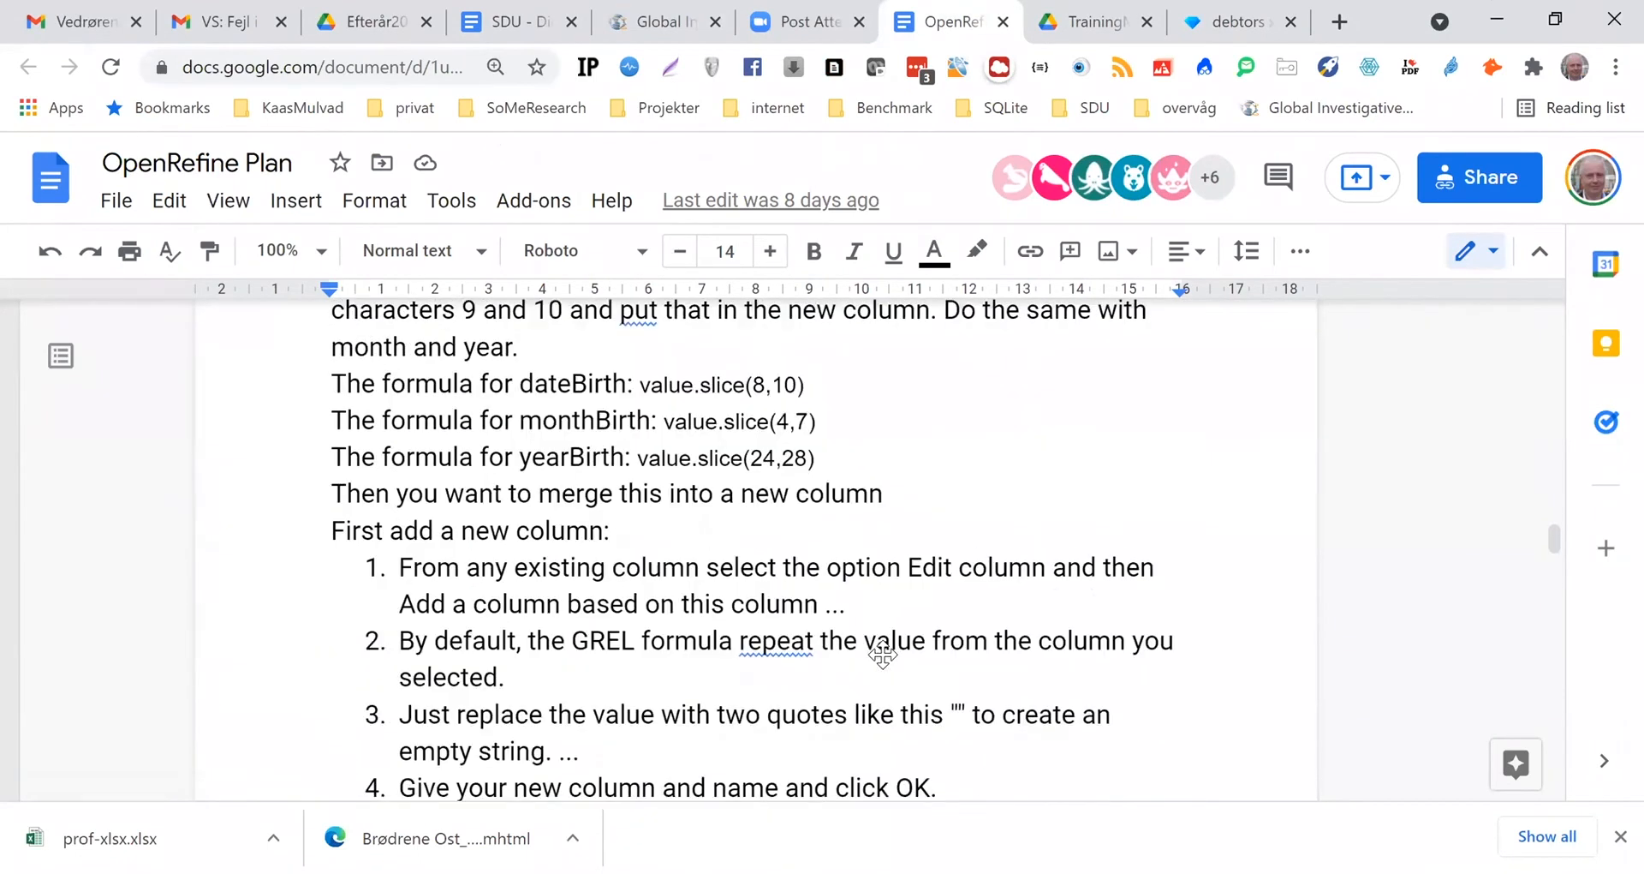
scroll(883, 654, "up", 3)
scroll(883, 654, "down", 6)
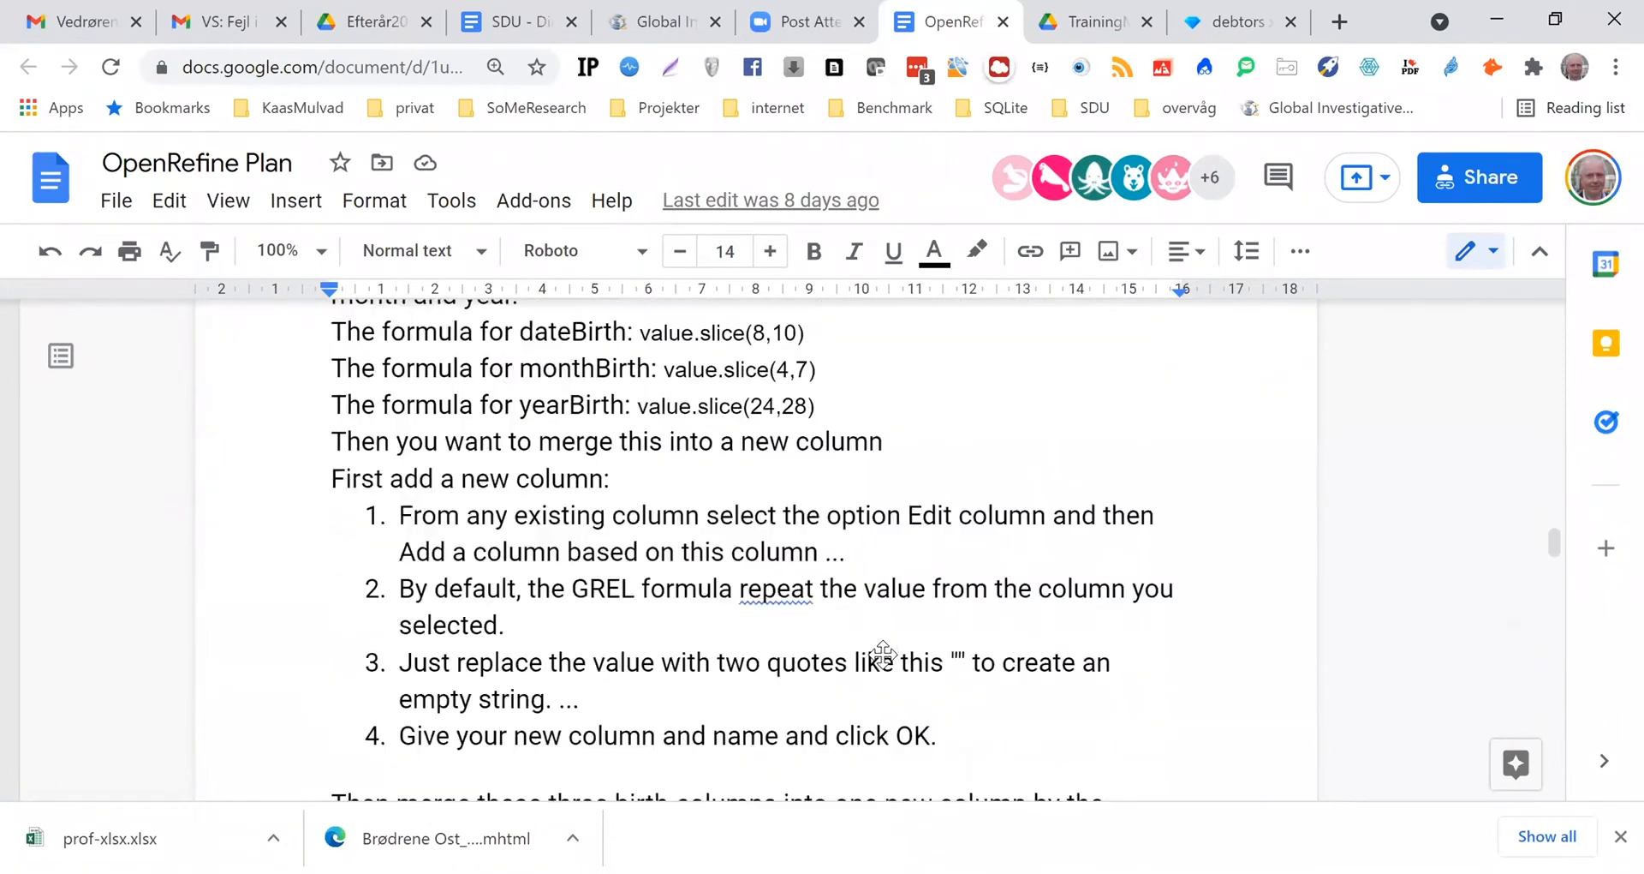
scroll(883, 654, "down", 3)
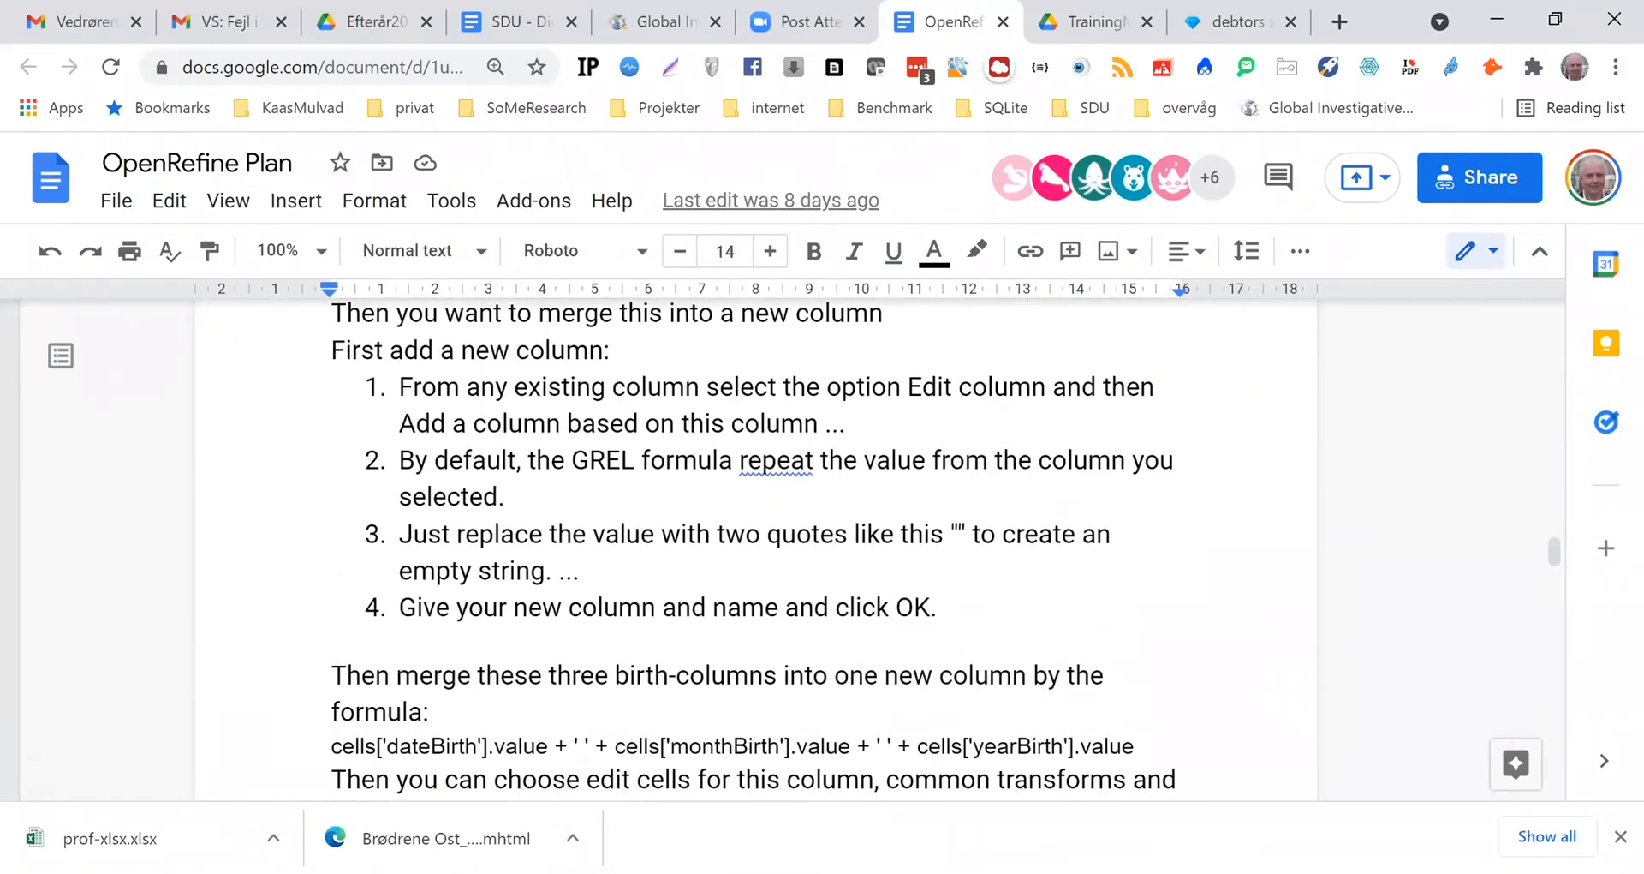
left_click_drag(330, 749, 1163, 746)
key("ctrl+c")
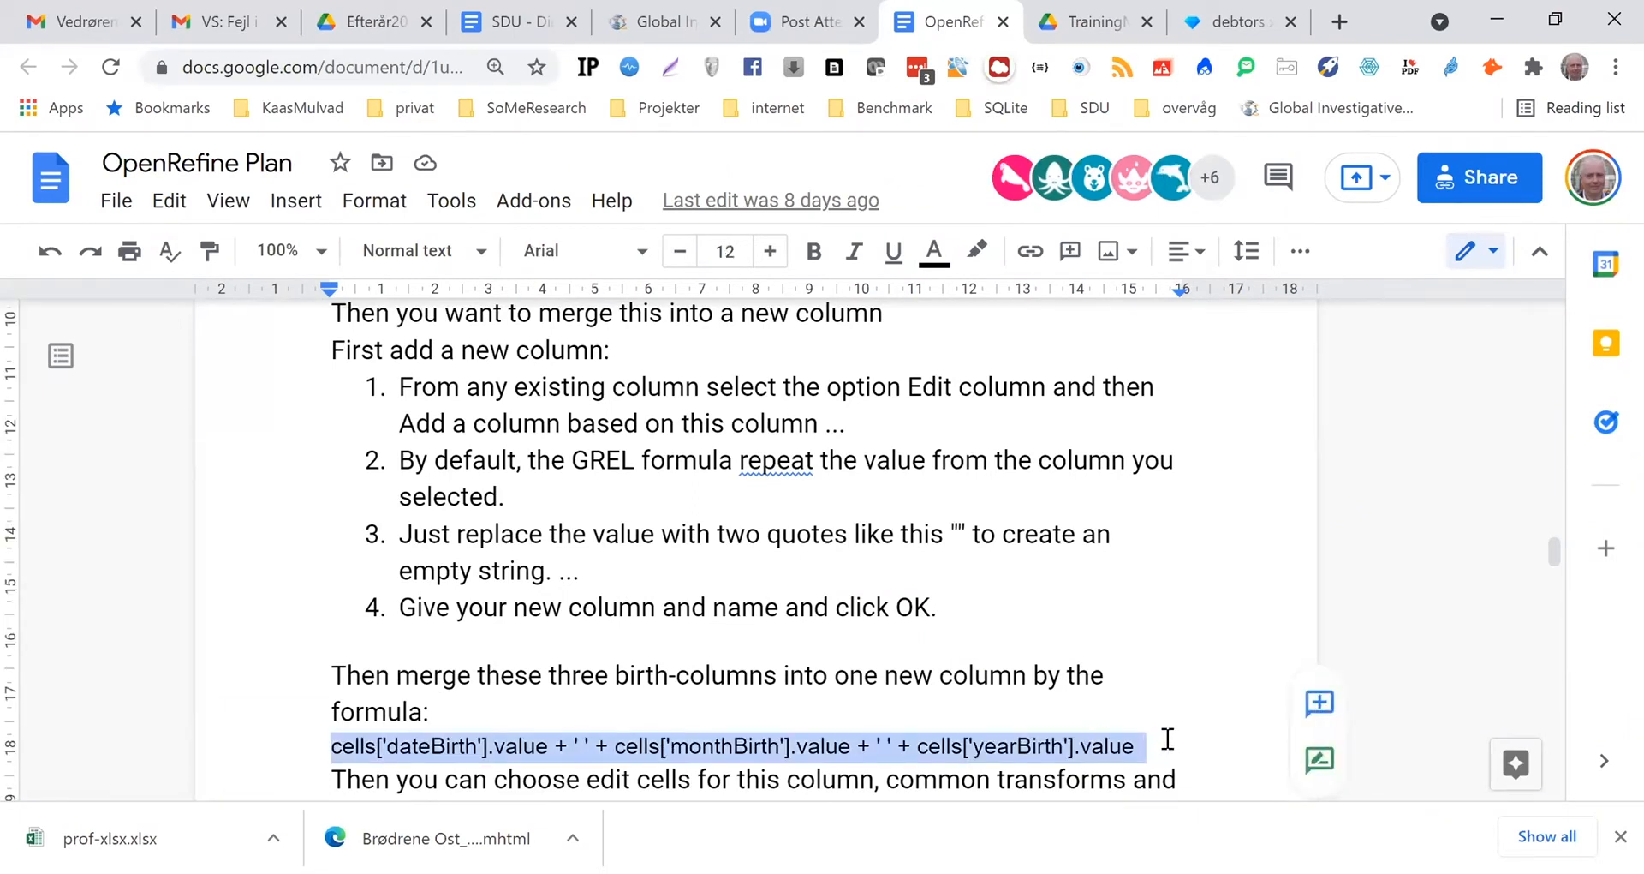
Return to OpenRefine and replace the Bitrhday4 expression with cells['dateBirth'].value + ' ' + cells['monthBirth'].value + ' ' + cells['yearBirth'].value
left_click(1239, 21)
left_click(512, 351)
double_click(508, 346)
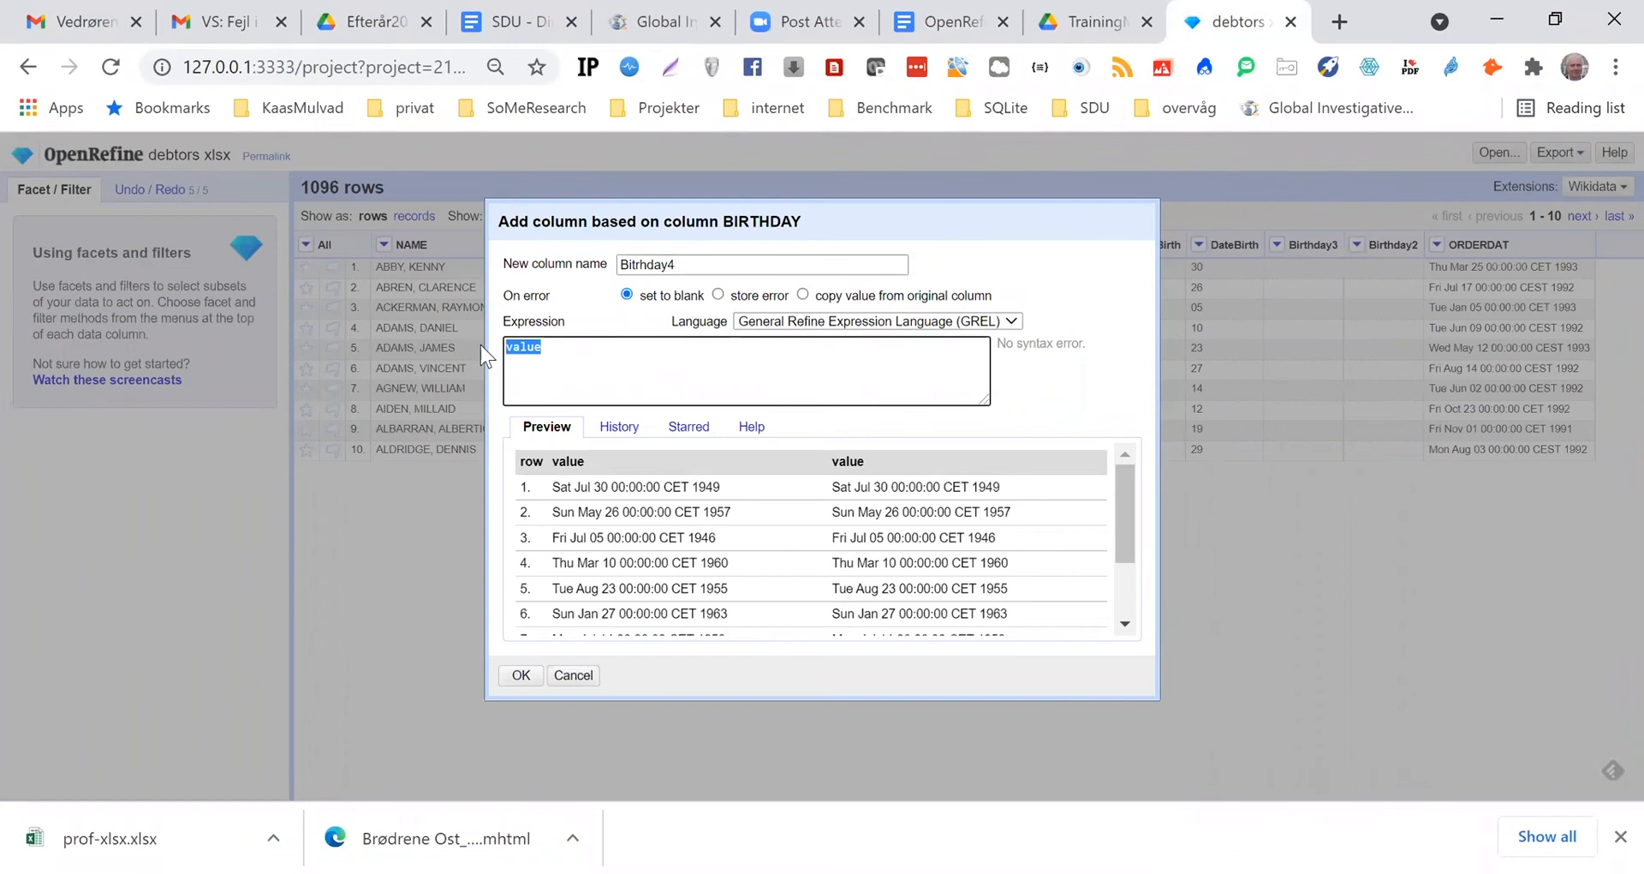
key("ctrl+v")
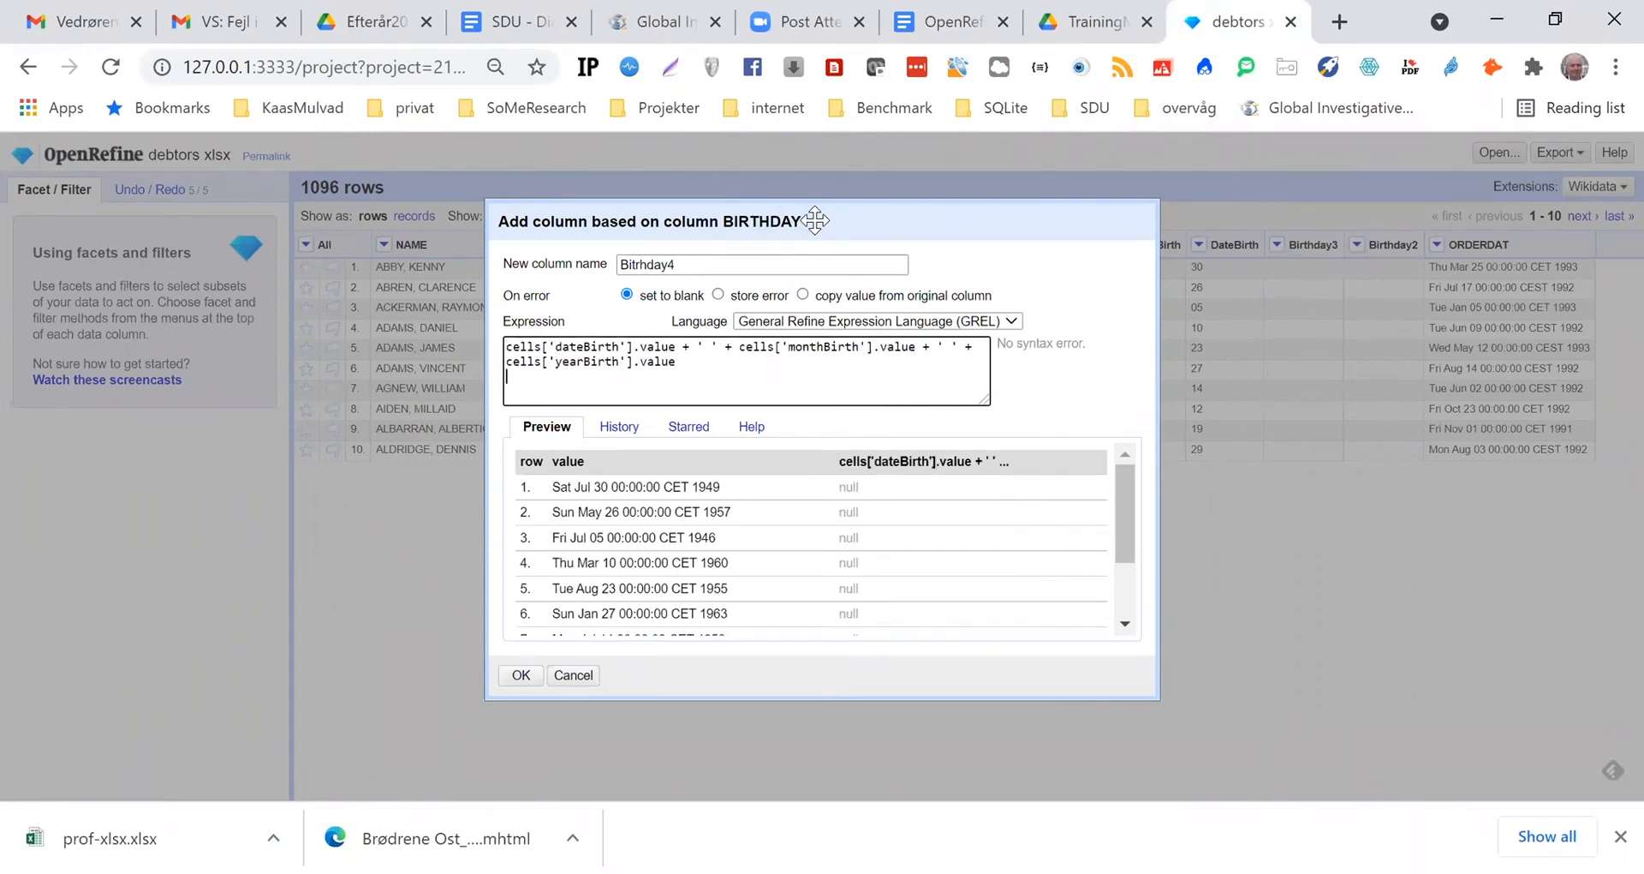
Correct the column references in the expression to DateBirth and MonthBirth with capital initials, and create the Bitrhday4 column
left_click_drag(814, 227, 781, 310)
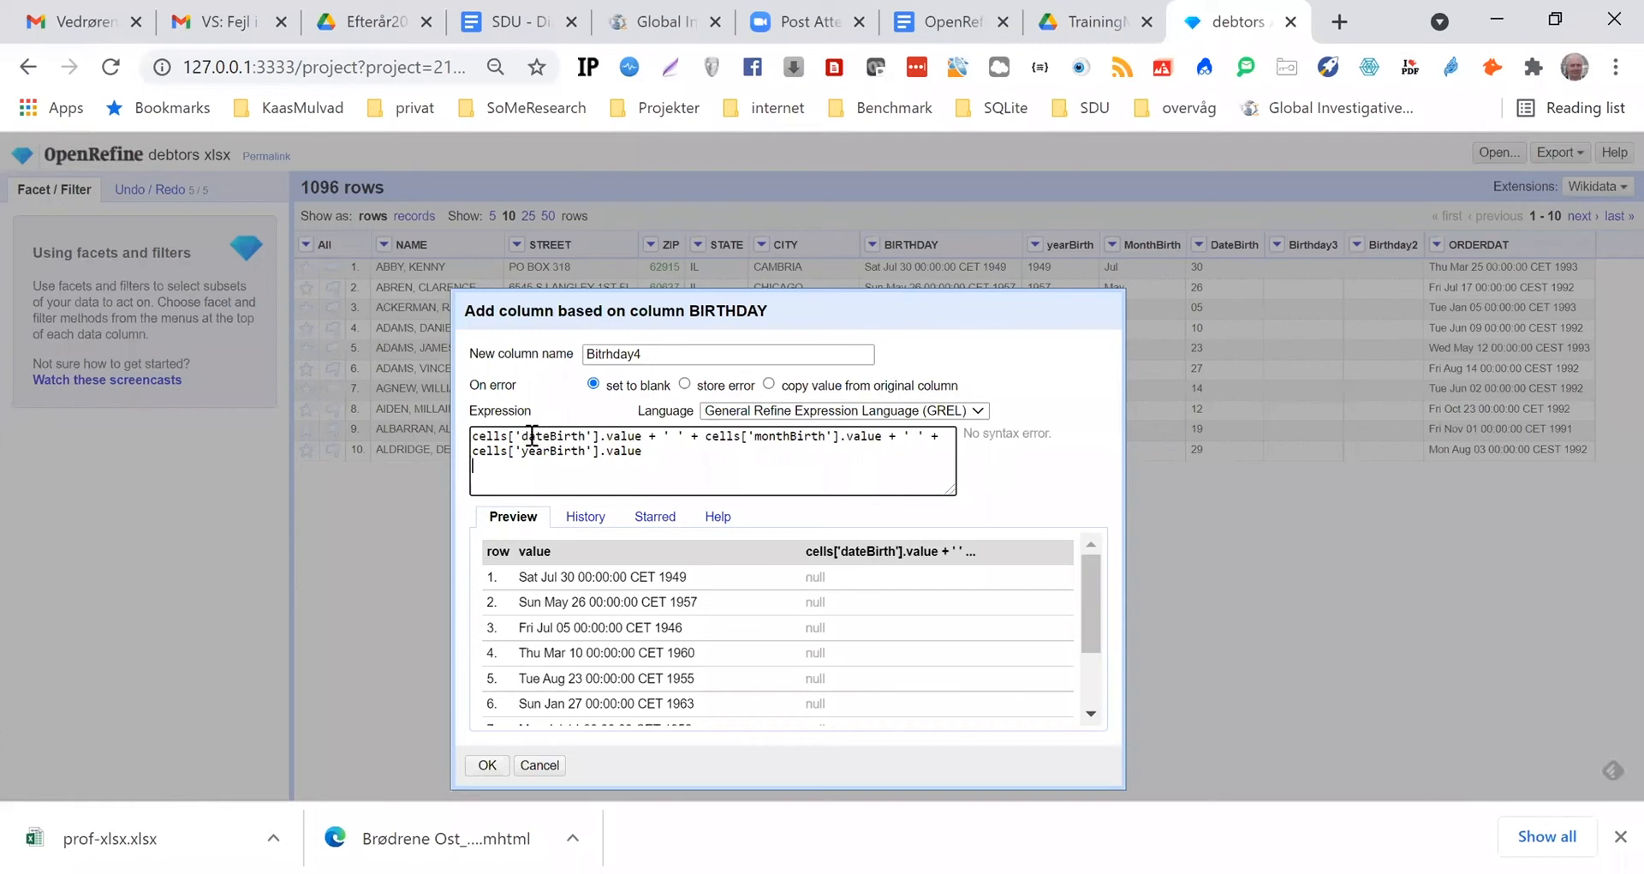
left_click_drag(530, 437, 524, 437)
type("D")
left_click_drag(837, 310, 810, 256)
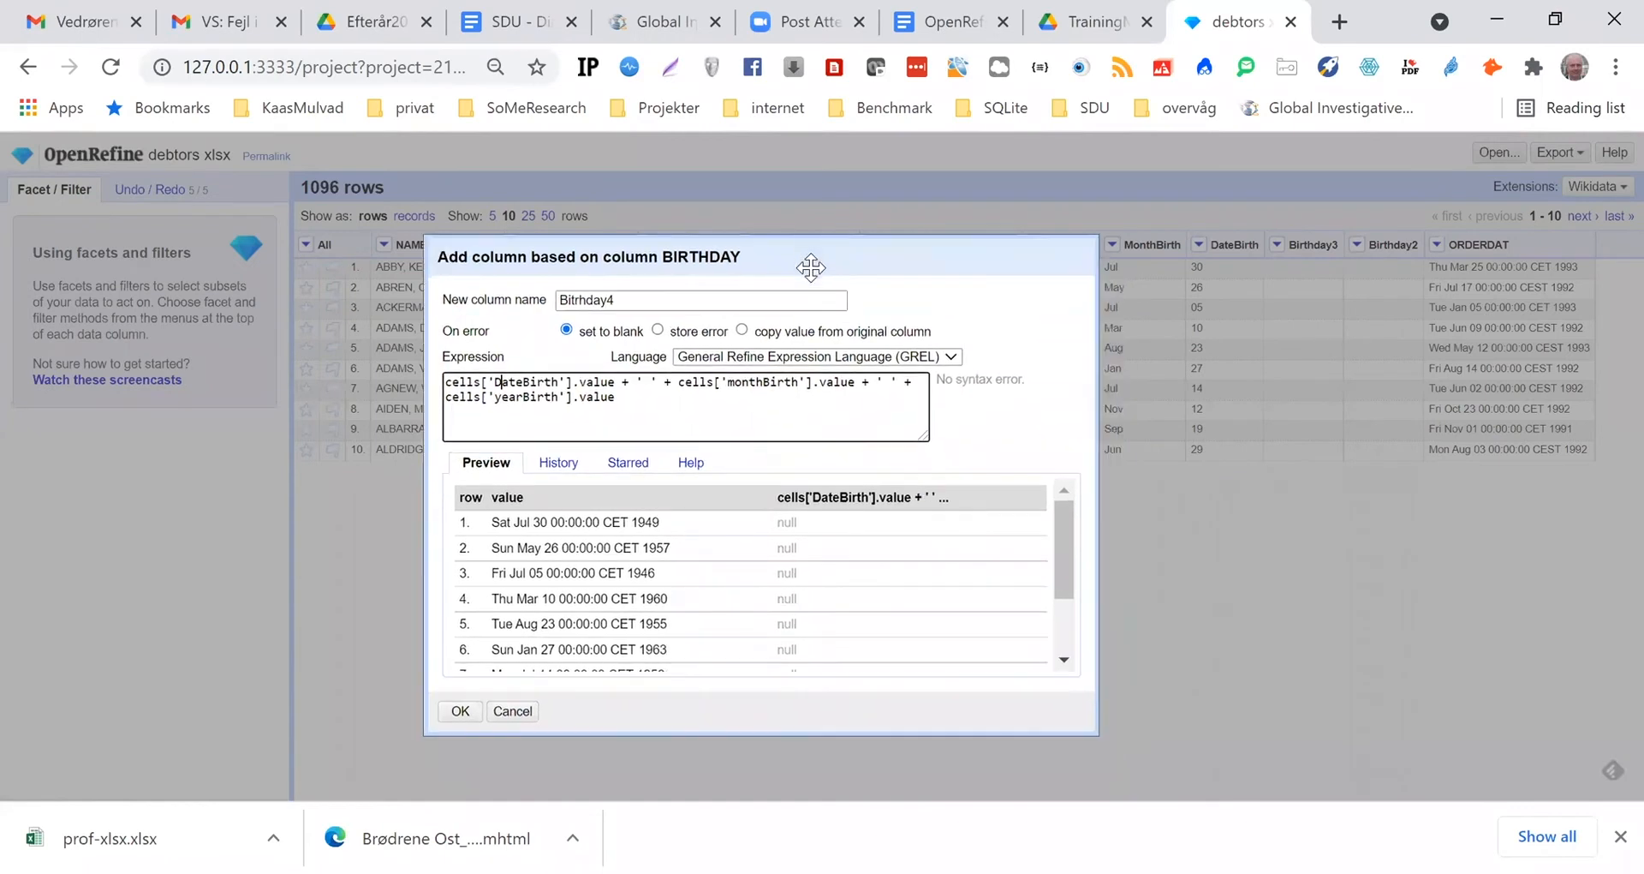
left_click_drag(728, 385, 737, 385)
type("M")
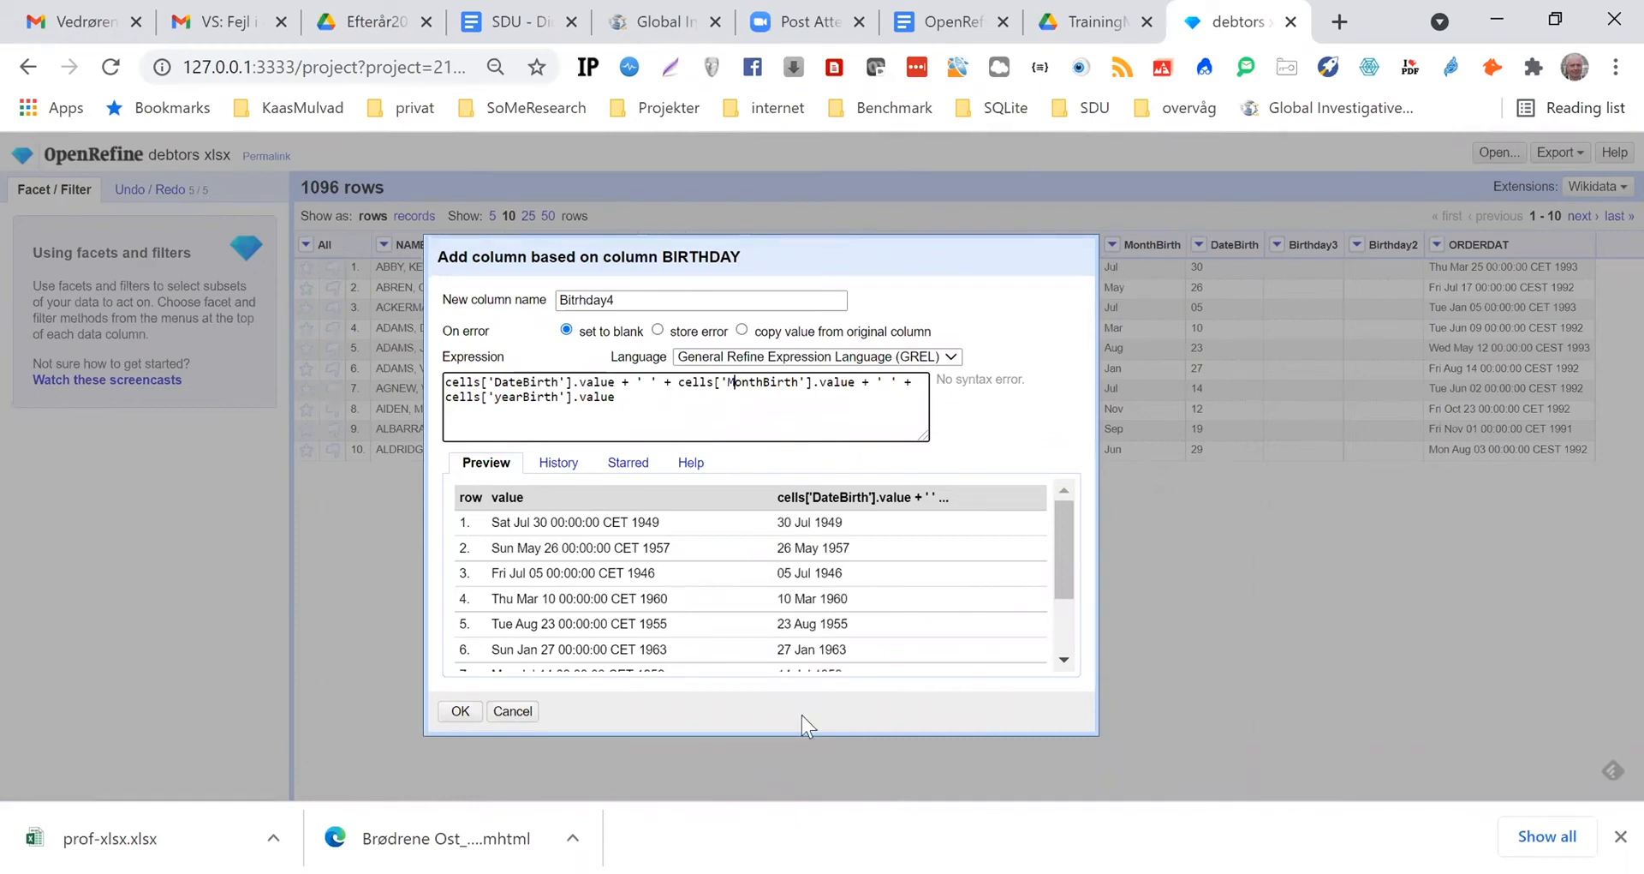
left_click_drag(913, 331, 945, 403)
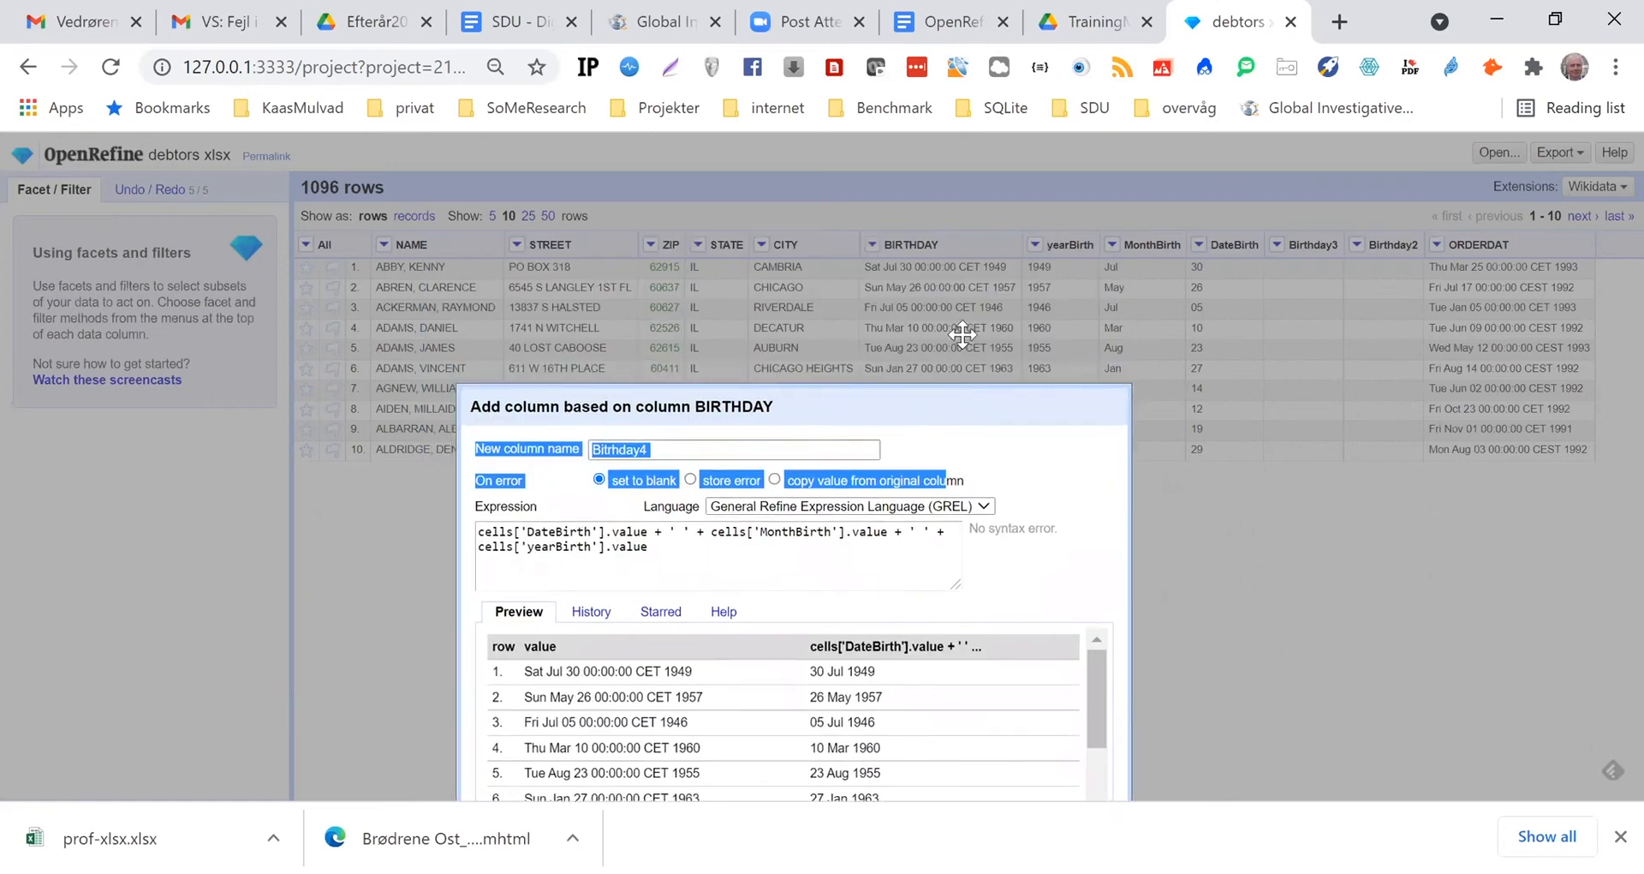
left_click_drag(941, 245, 683, 238)
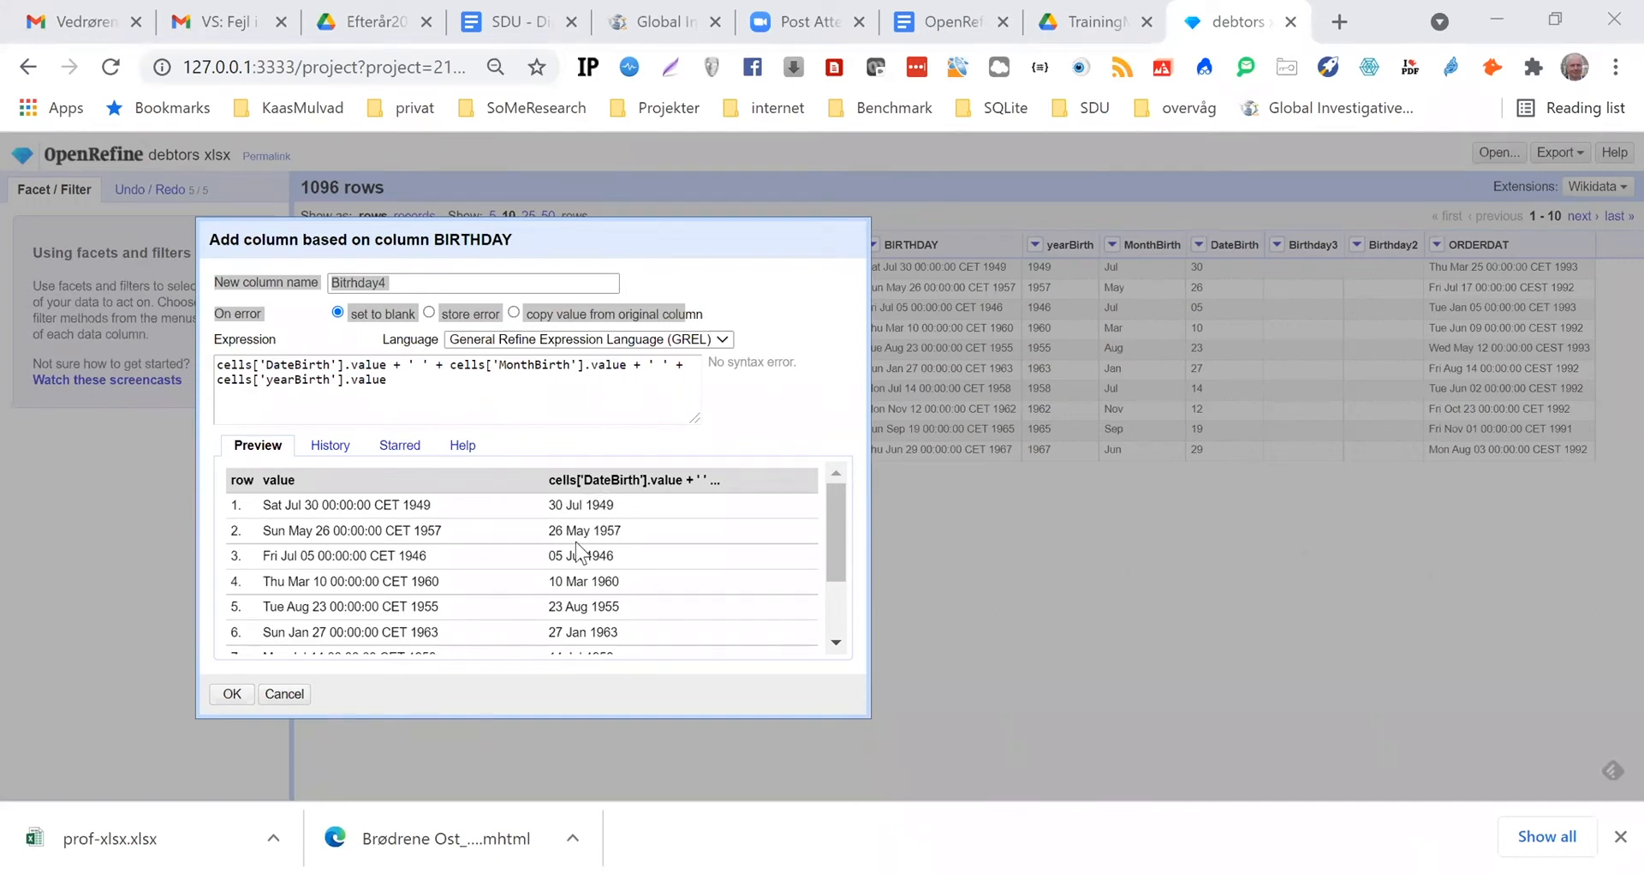
left_click(231, 698)
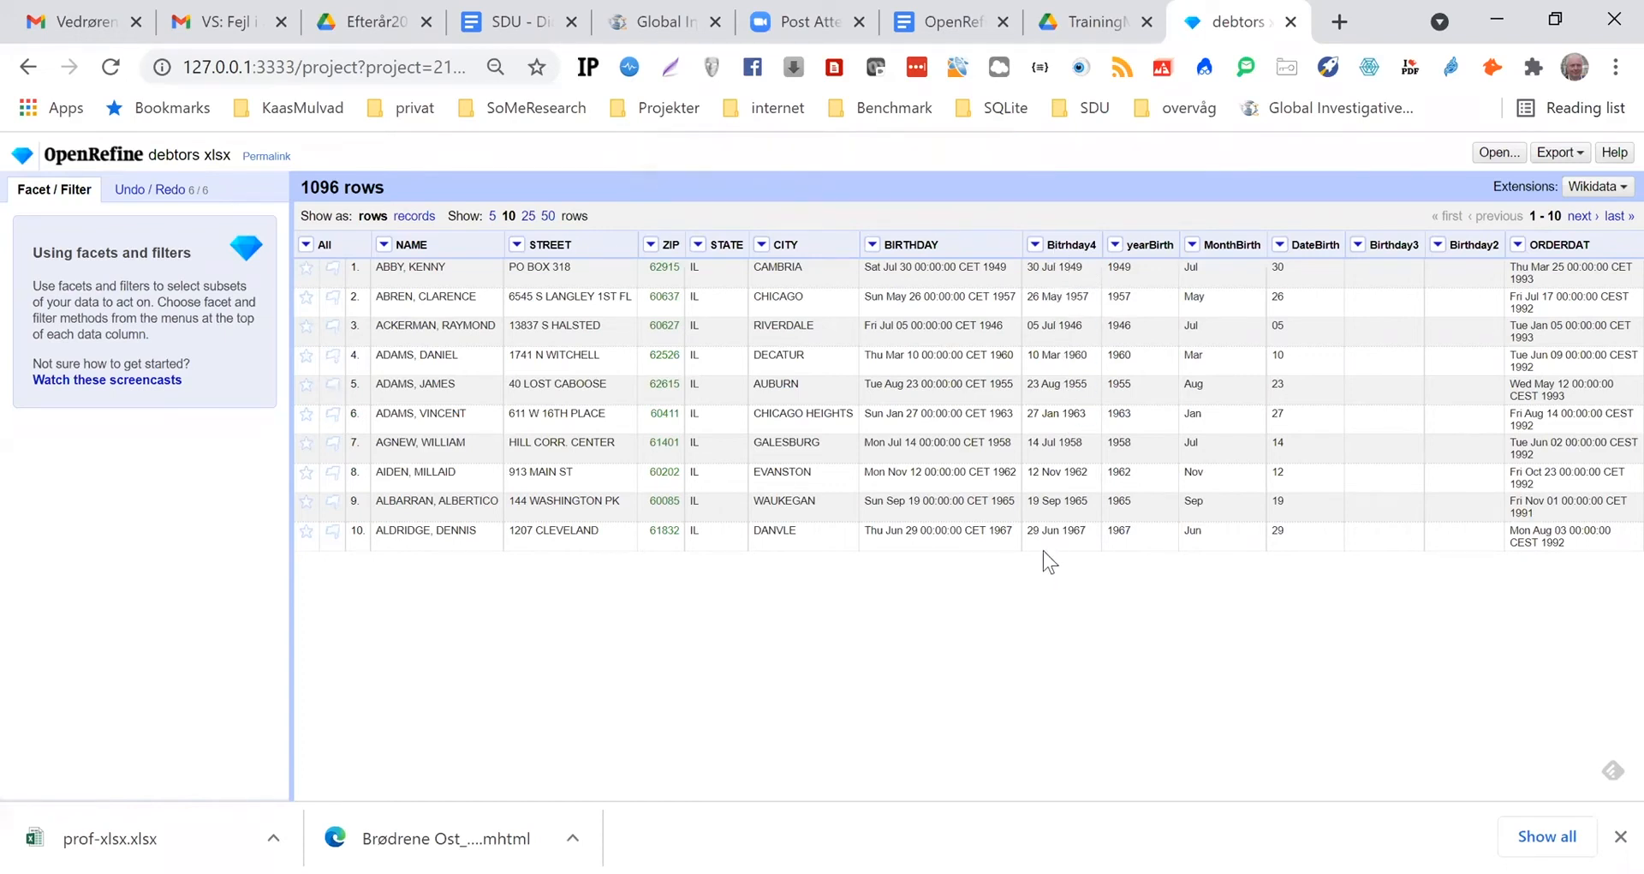
Convert the Bitrhday4 column's cells to dates with the To date common transform
left_click(1036, 246)
mouse_move(1062, 321)
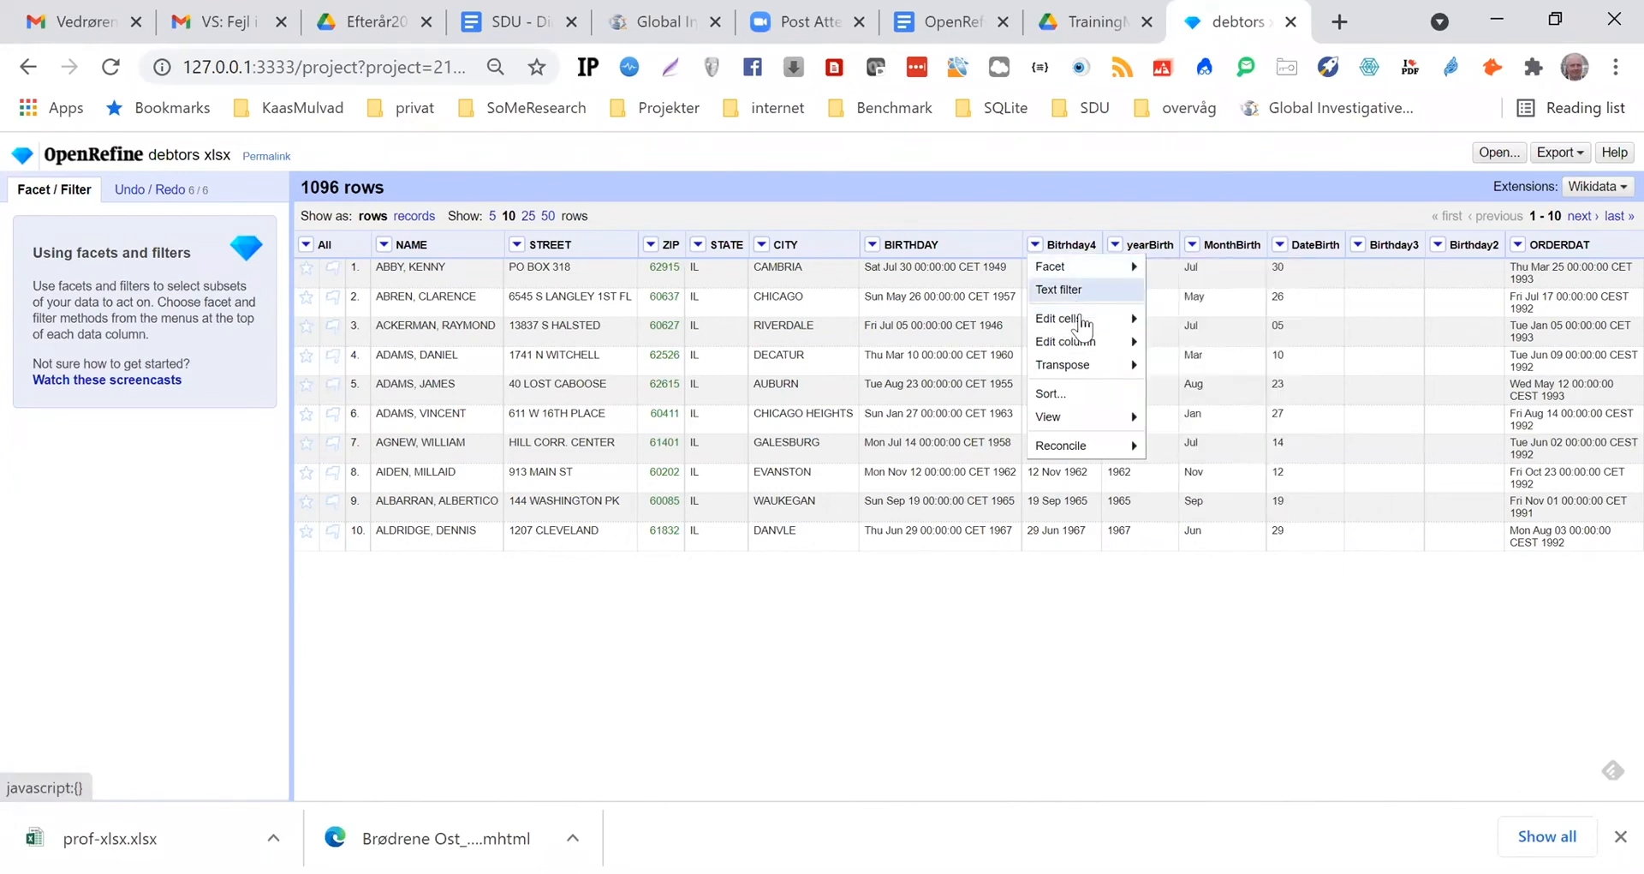
mouse_move(1093, 346)
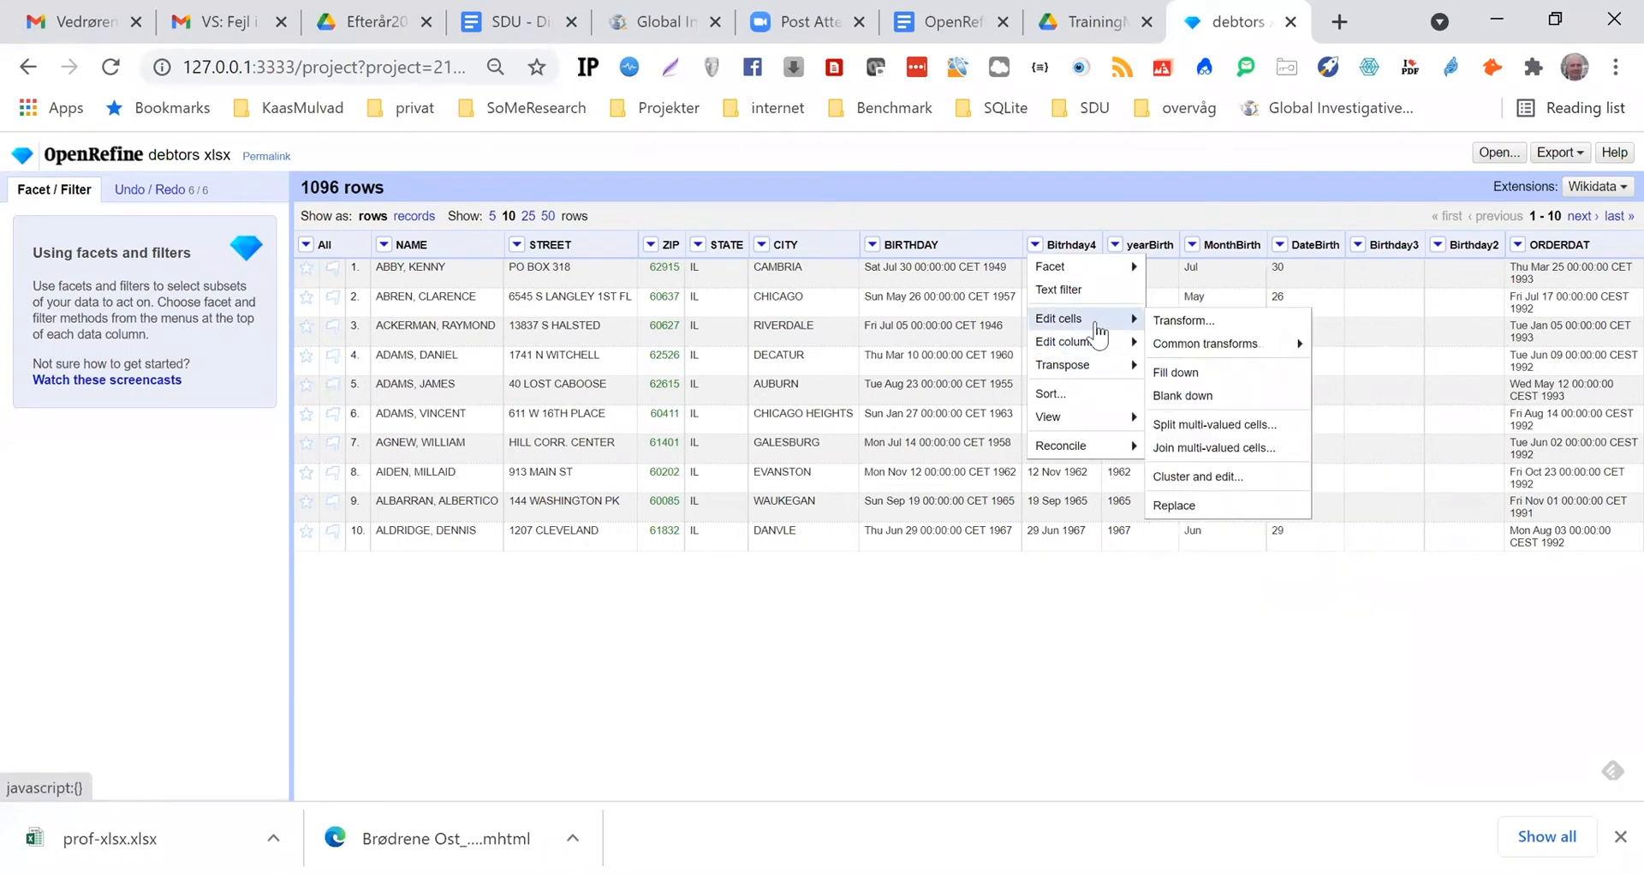
mouse_move(1216, 344)
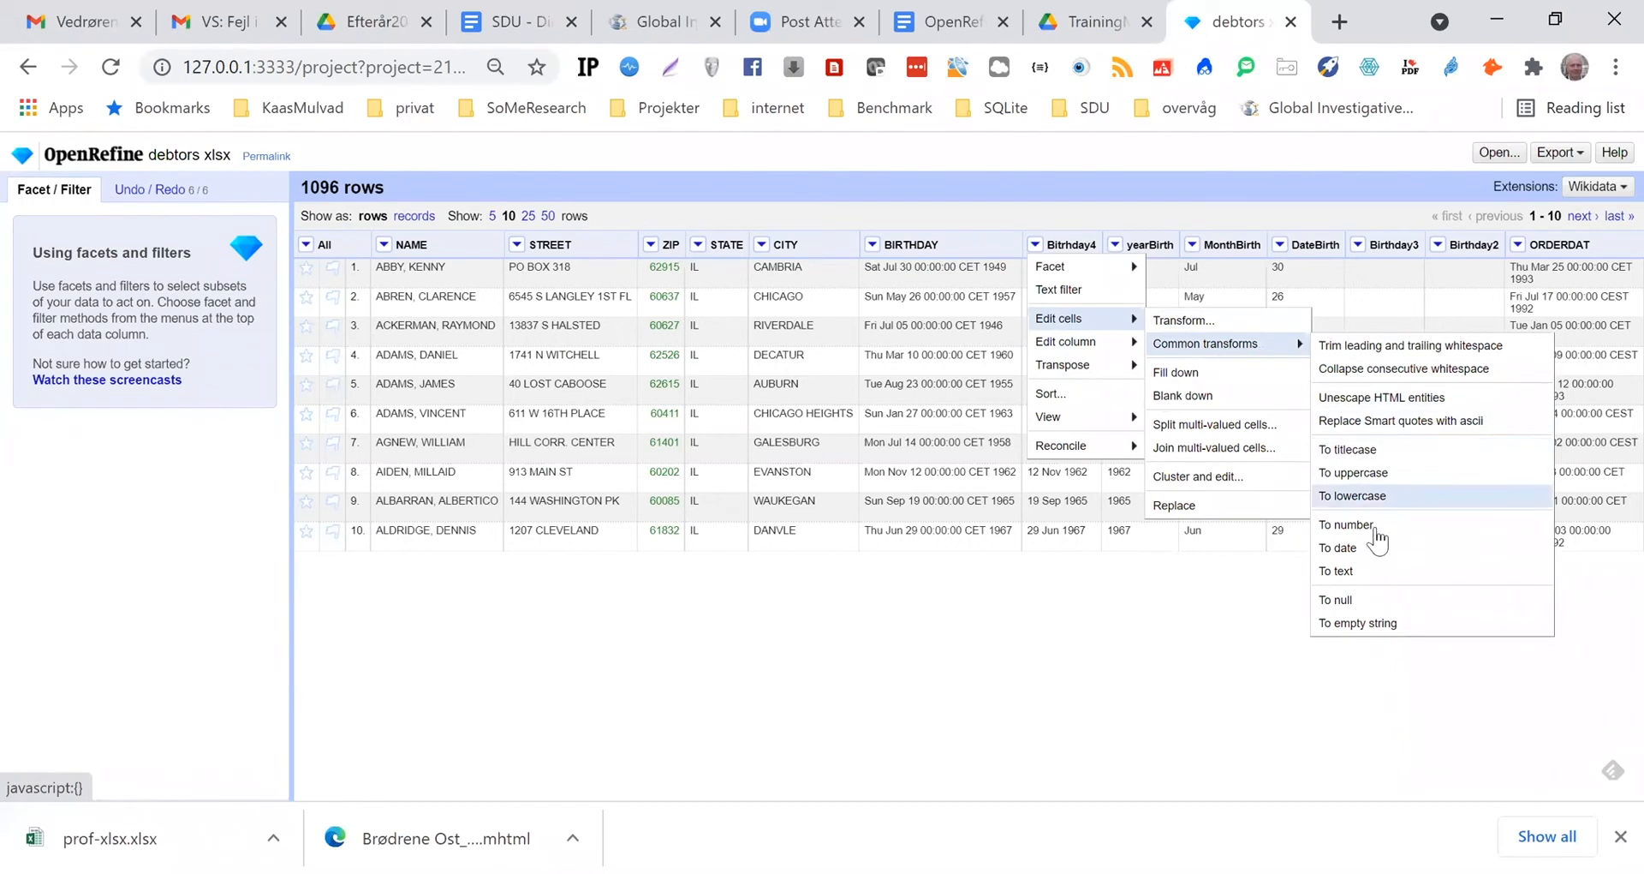
left_click(1347, 553)
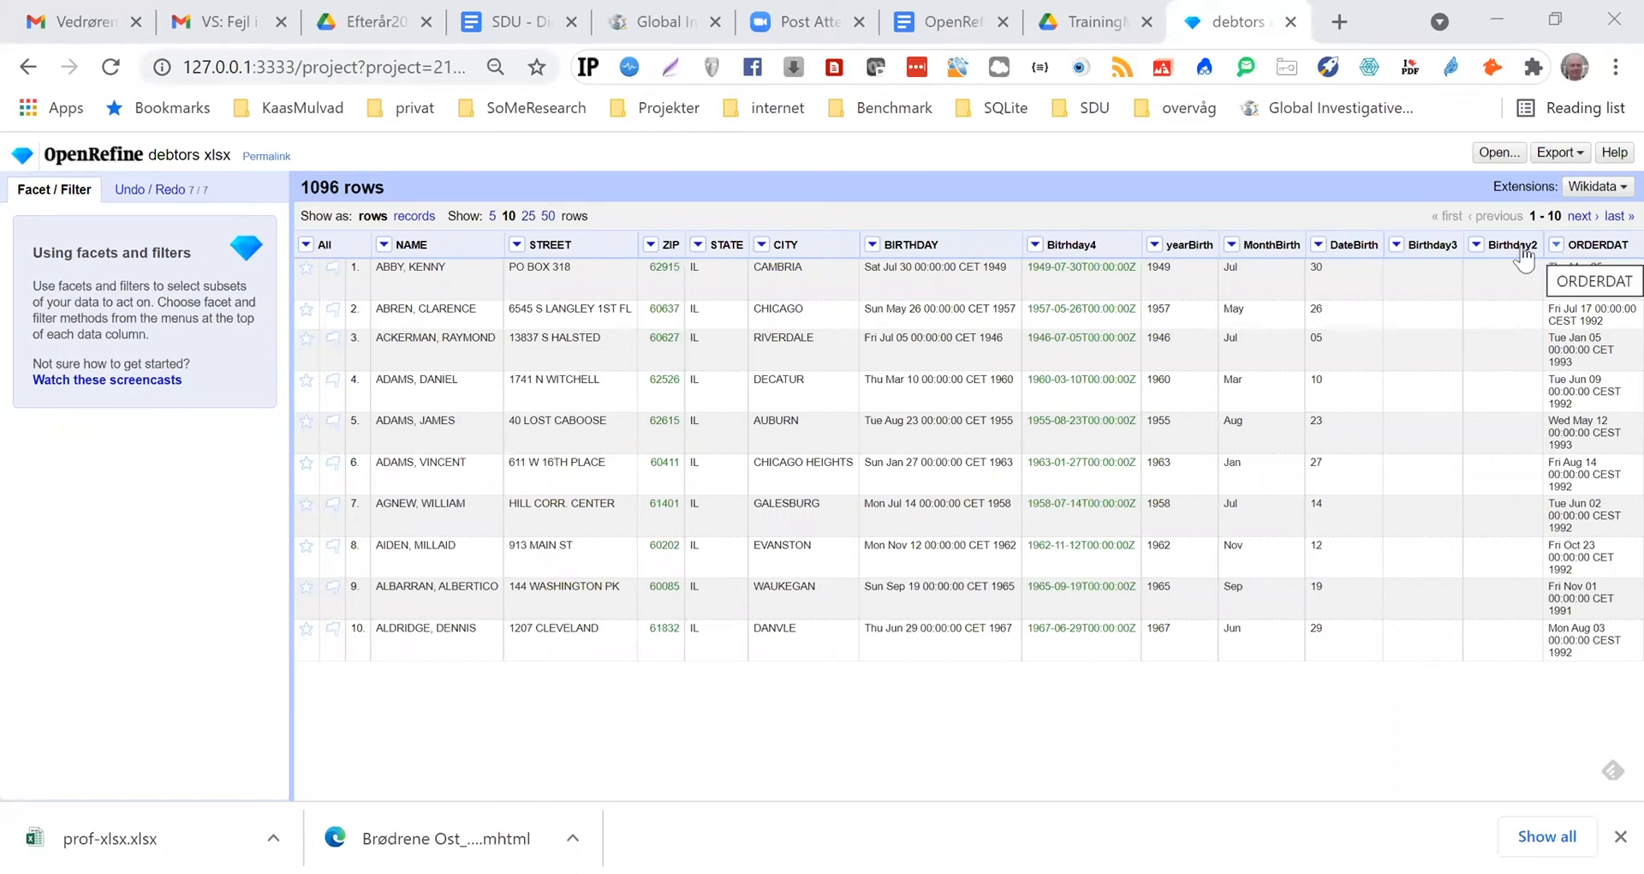
Remove the empty Birthday2 and Birthday3 columns
left_click(1477, 248)
mouse_move(1503, 345)
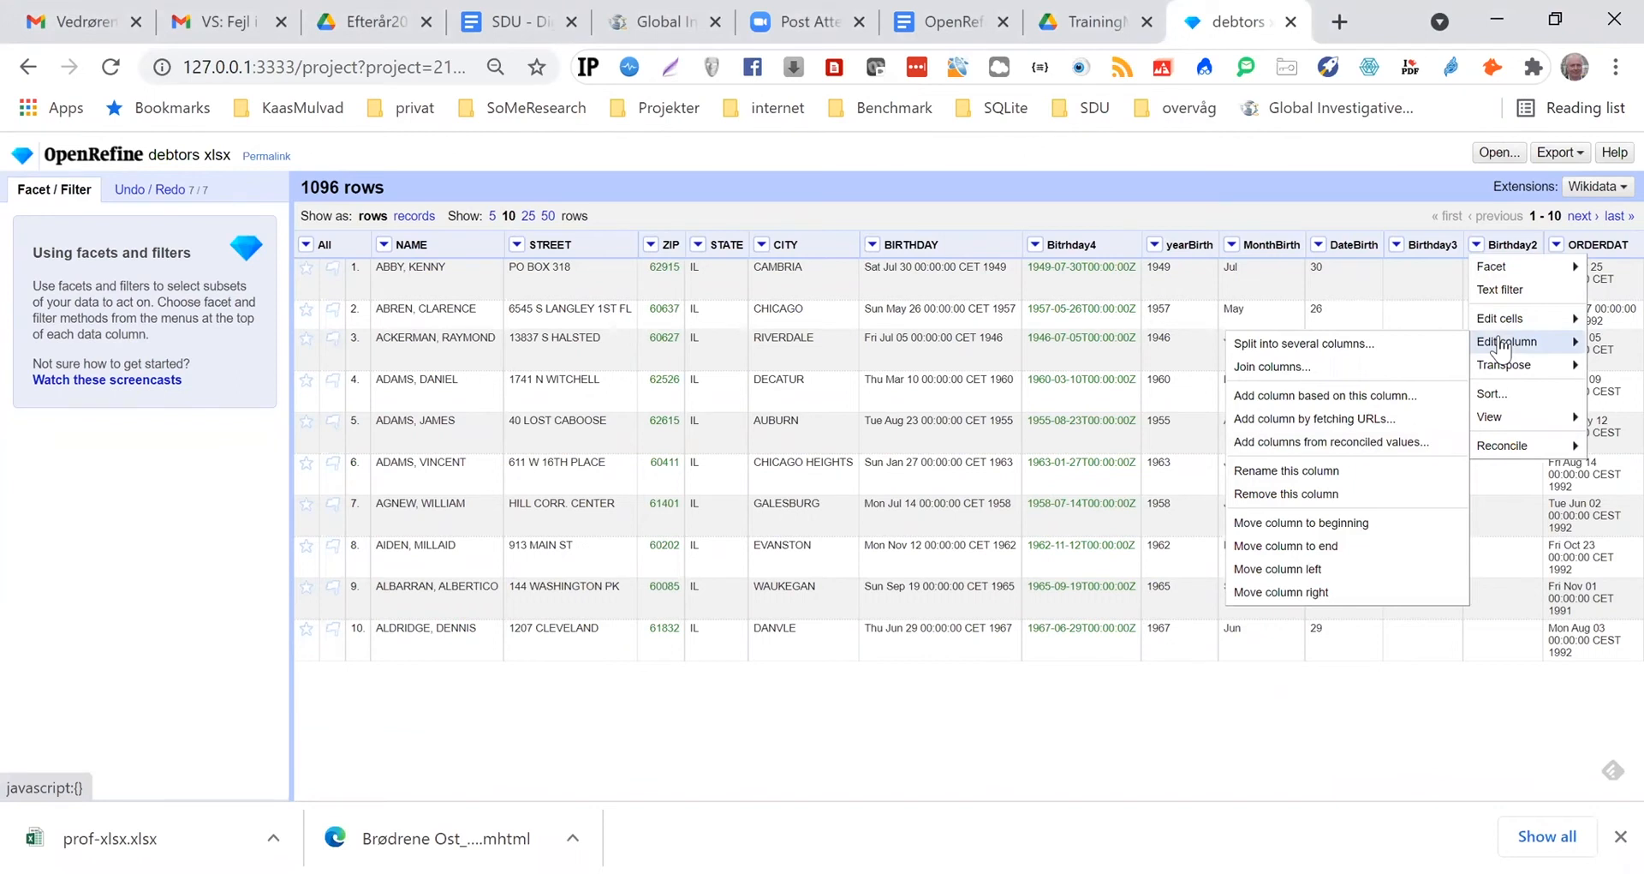
left_click(1287, 494)
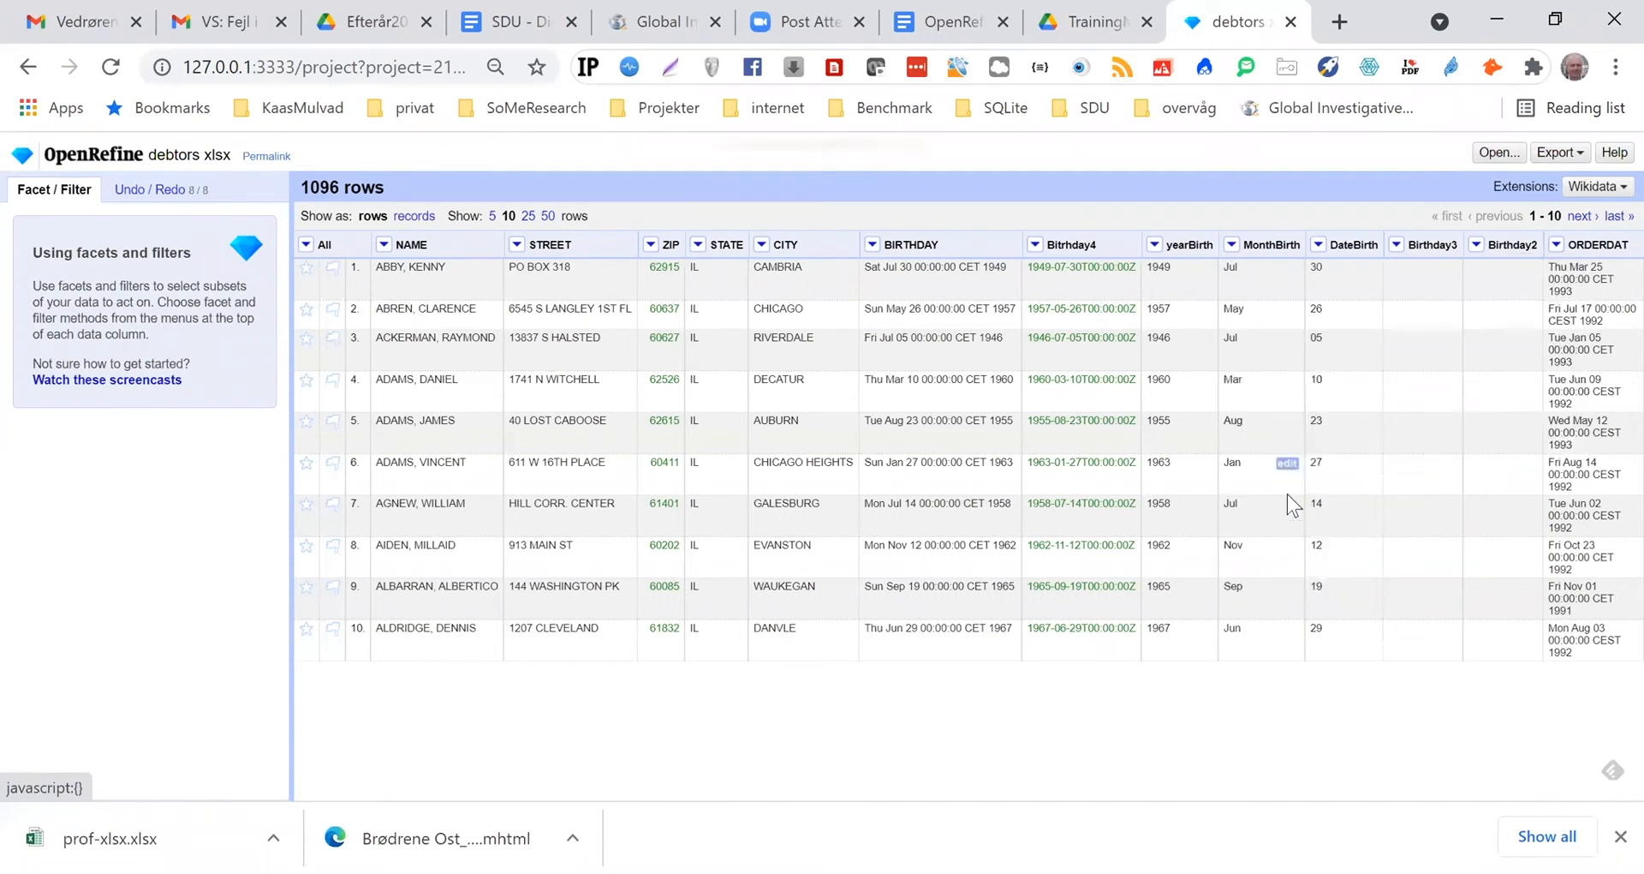
left_click(1397, 247)
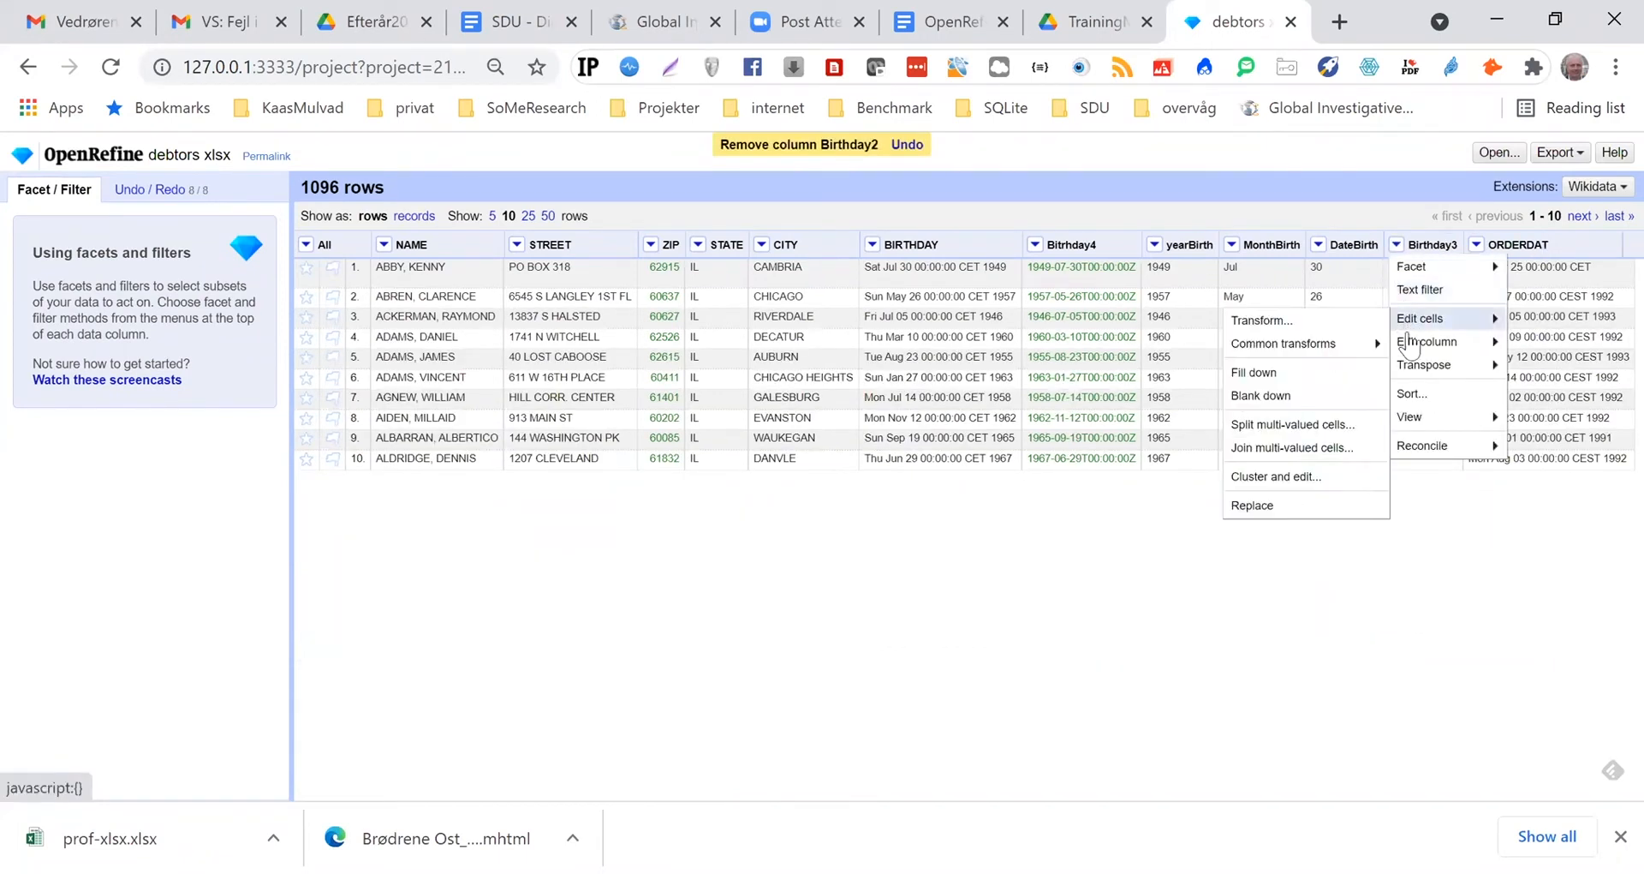
mouse_move(1407, 344)
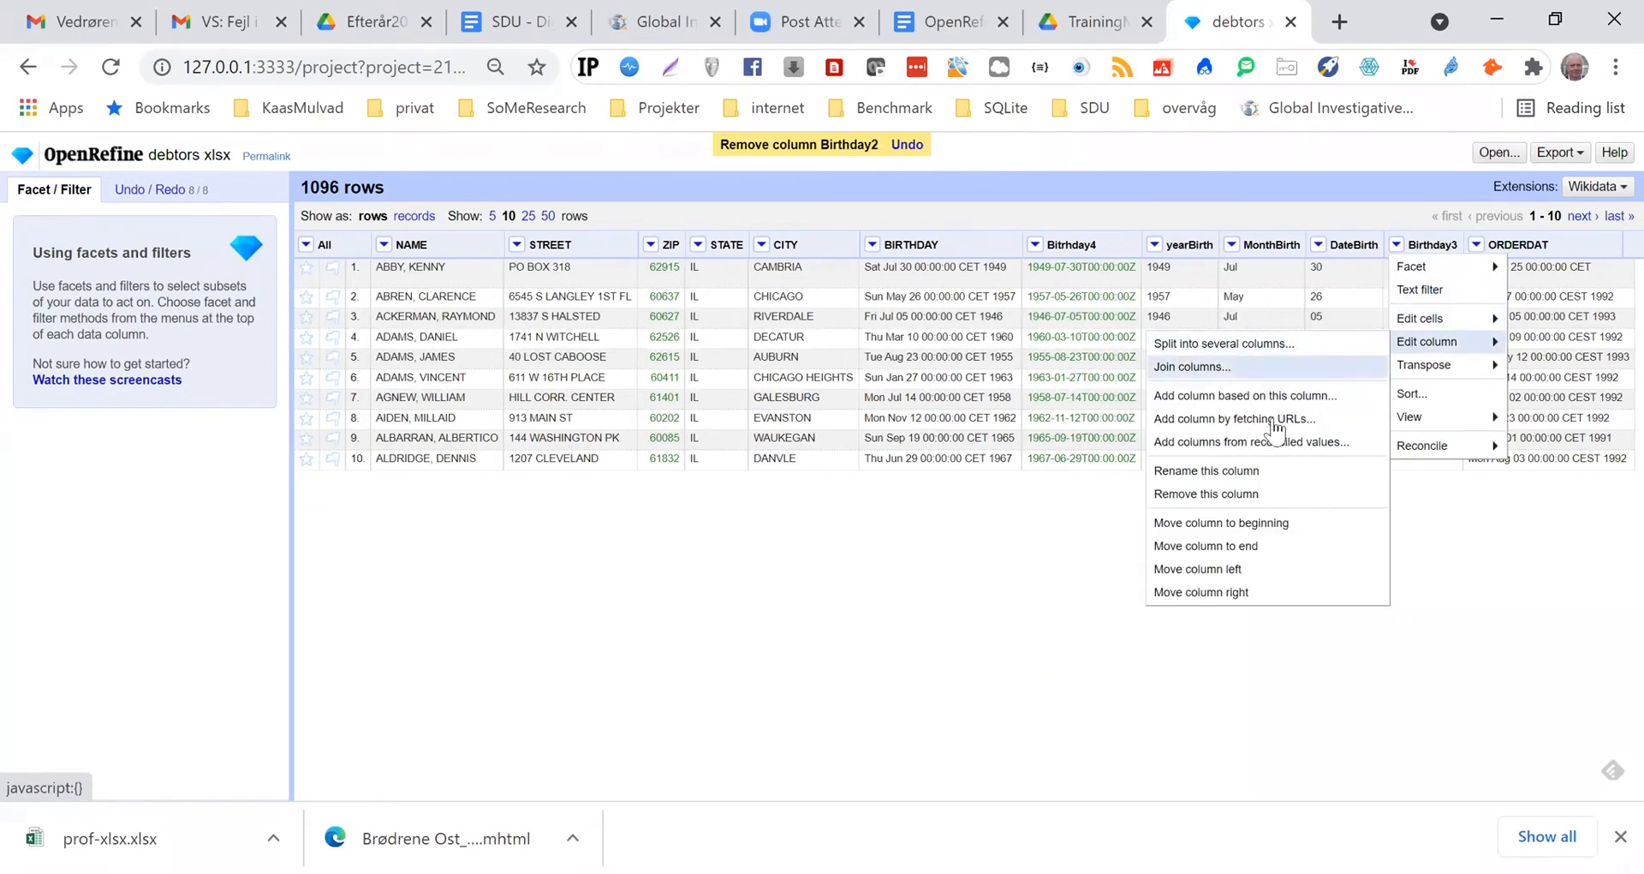
left_click(1225, 495)
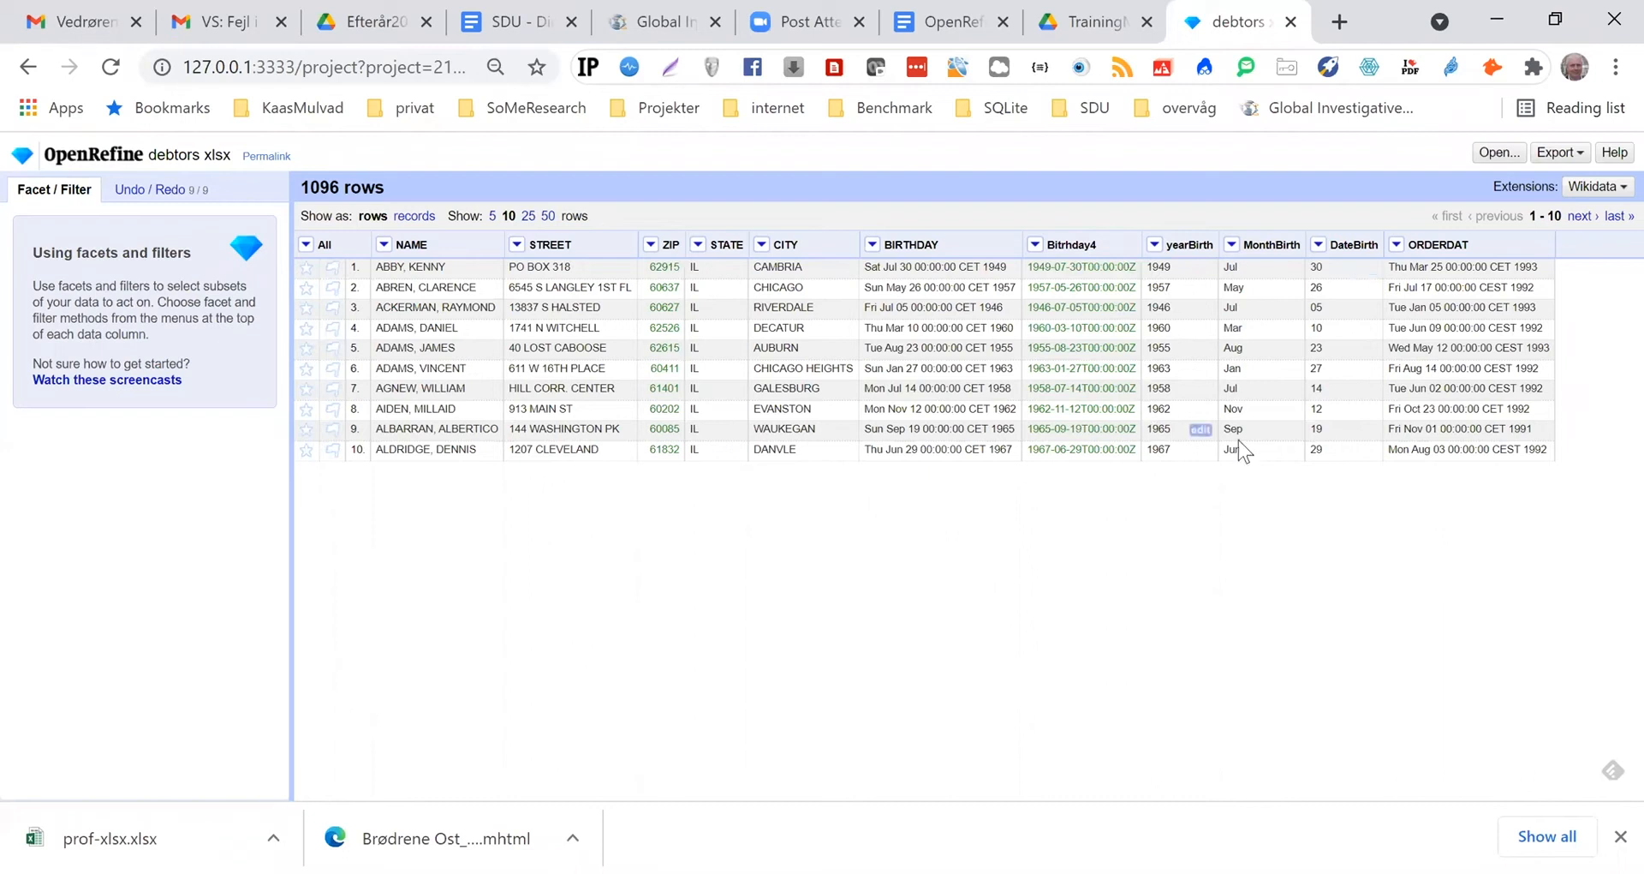
Create a dateOrder column based on ORDERDAT with the expression value.slice(8,10)
left_click(1397, 246)
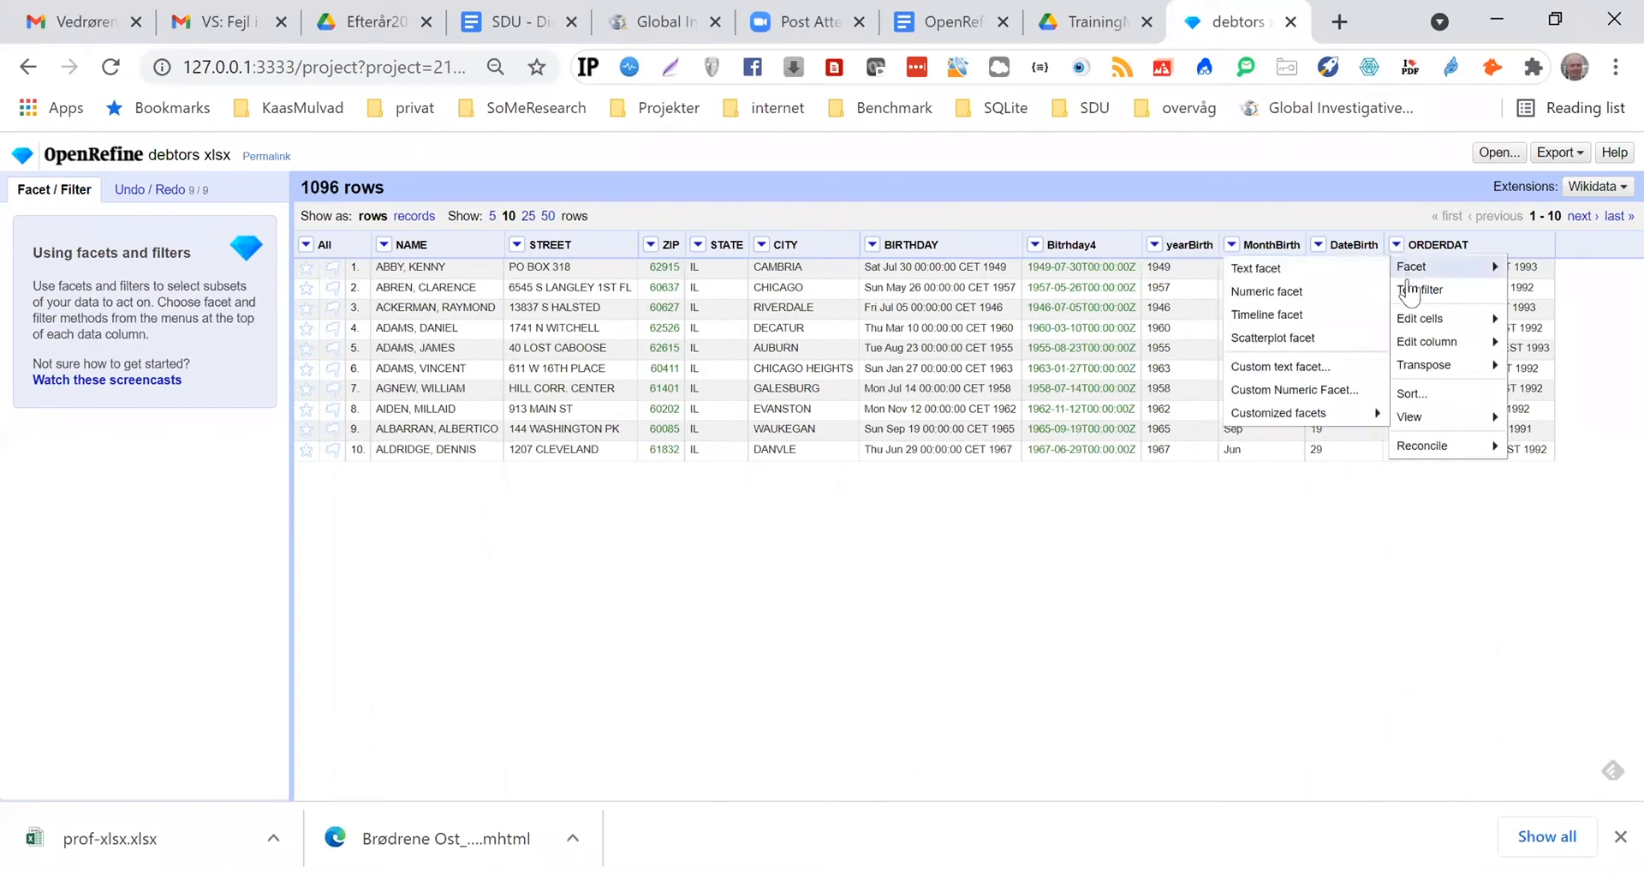
mouse_move(1424, 347)
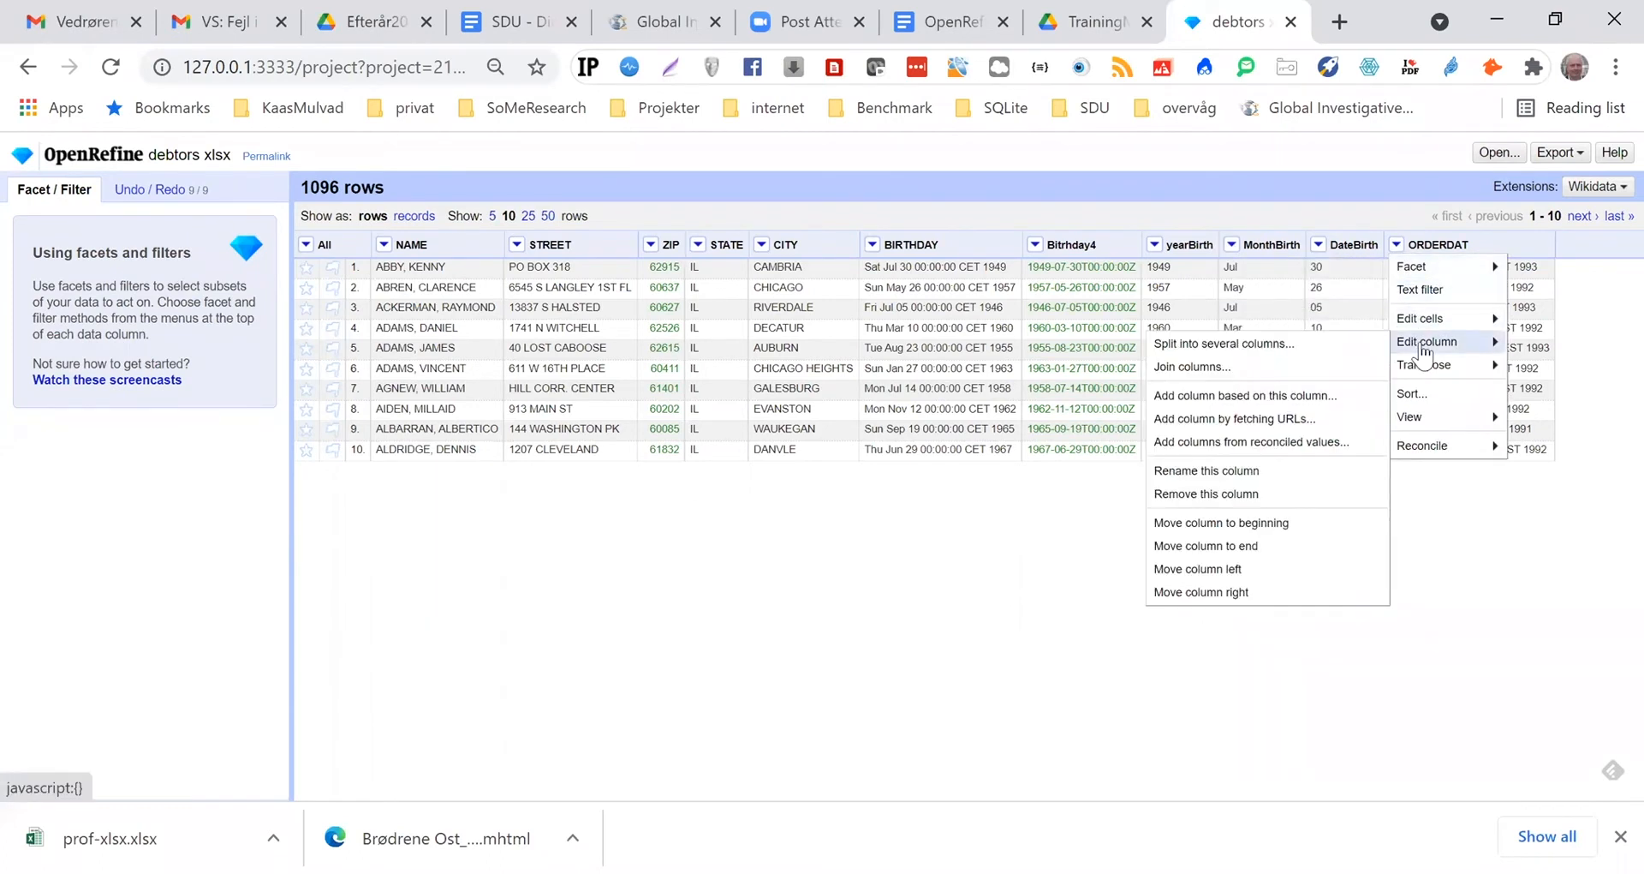
left_click(1204, 395)
left_click(646, 264)
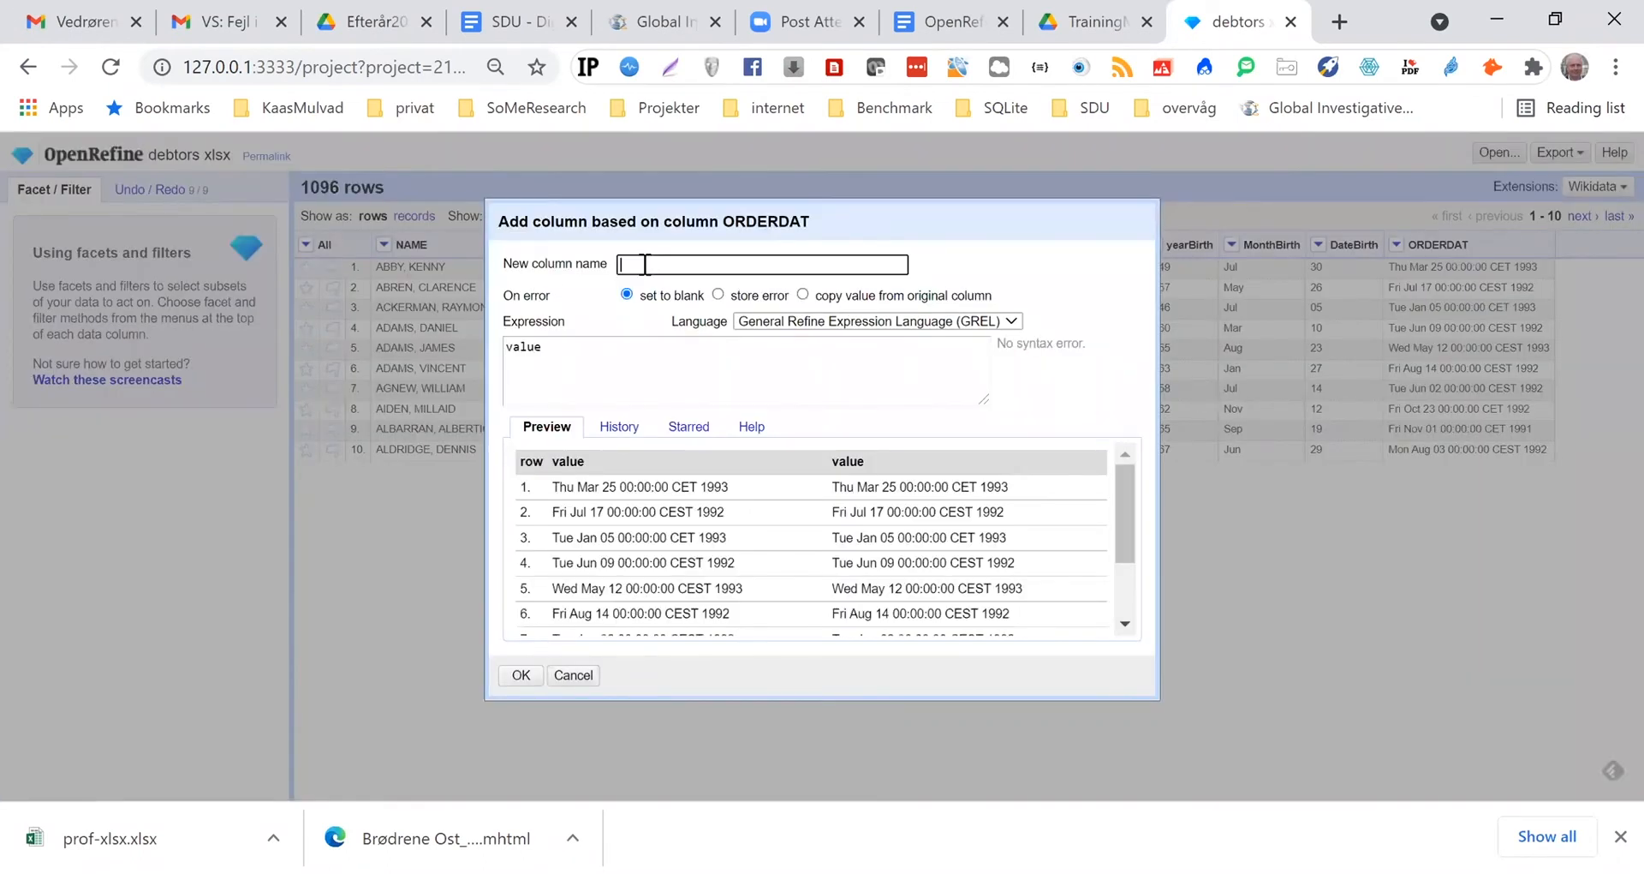
type("dateOrder")
left_click(554, 350)
type(".sli")
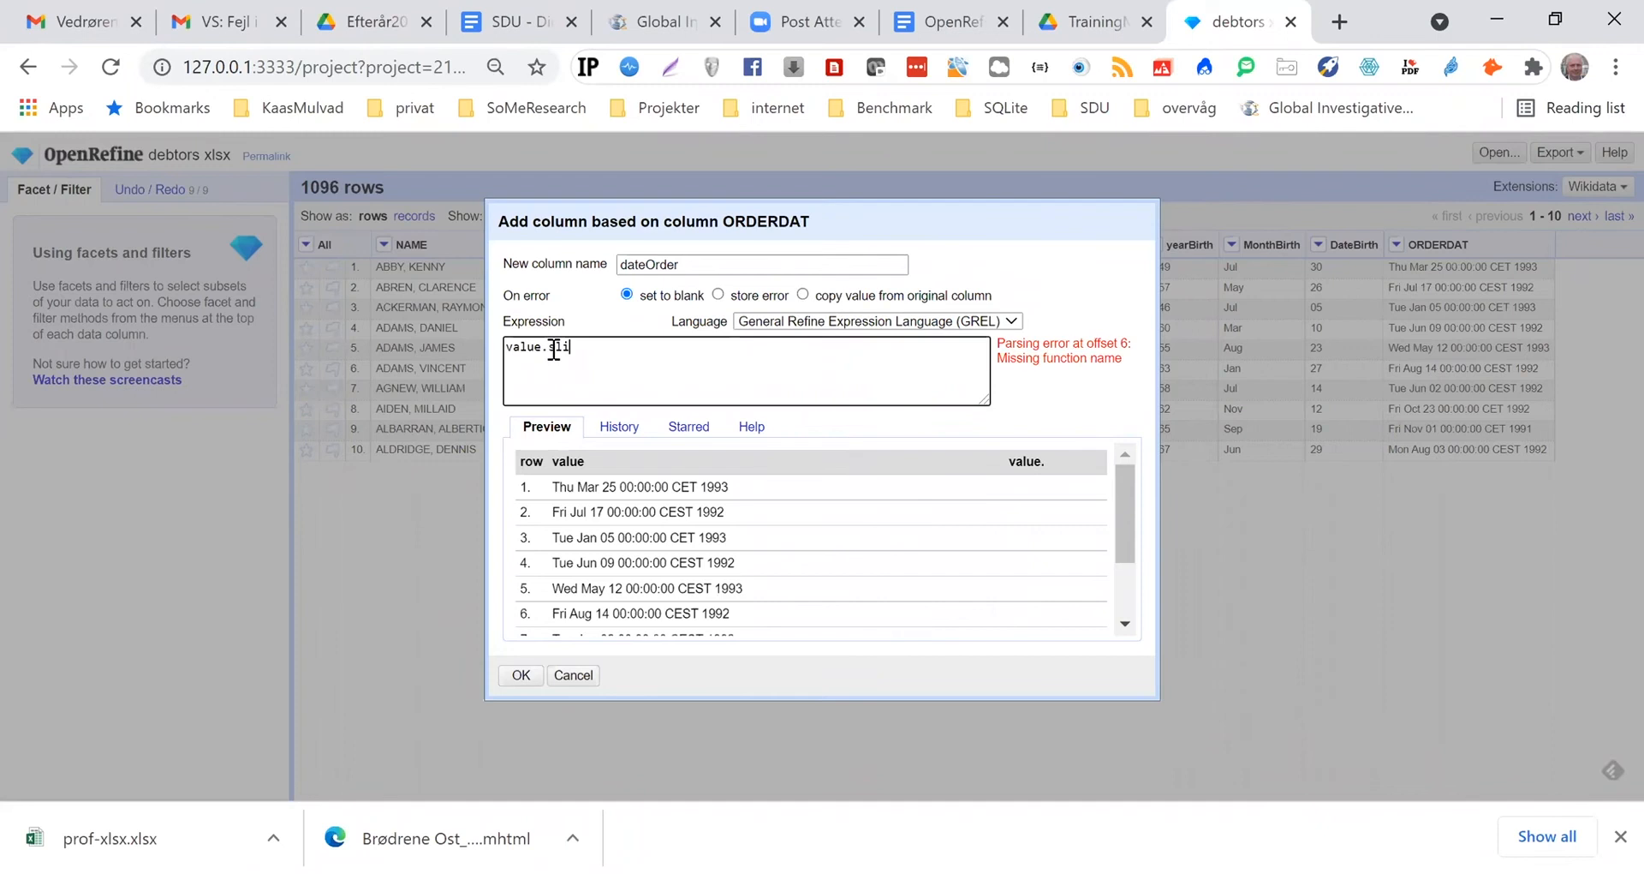
type("ce(")
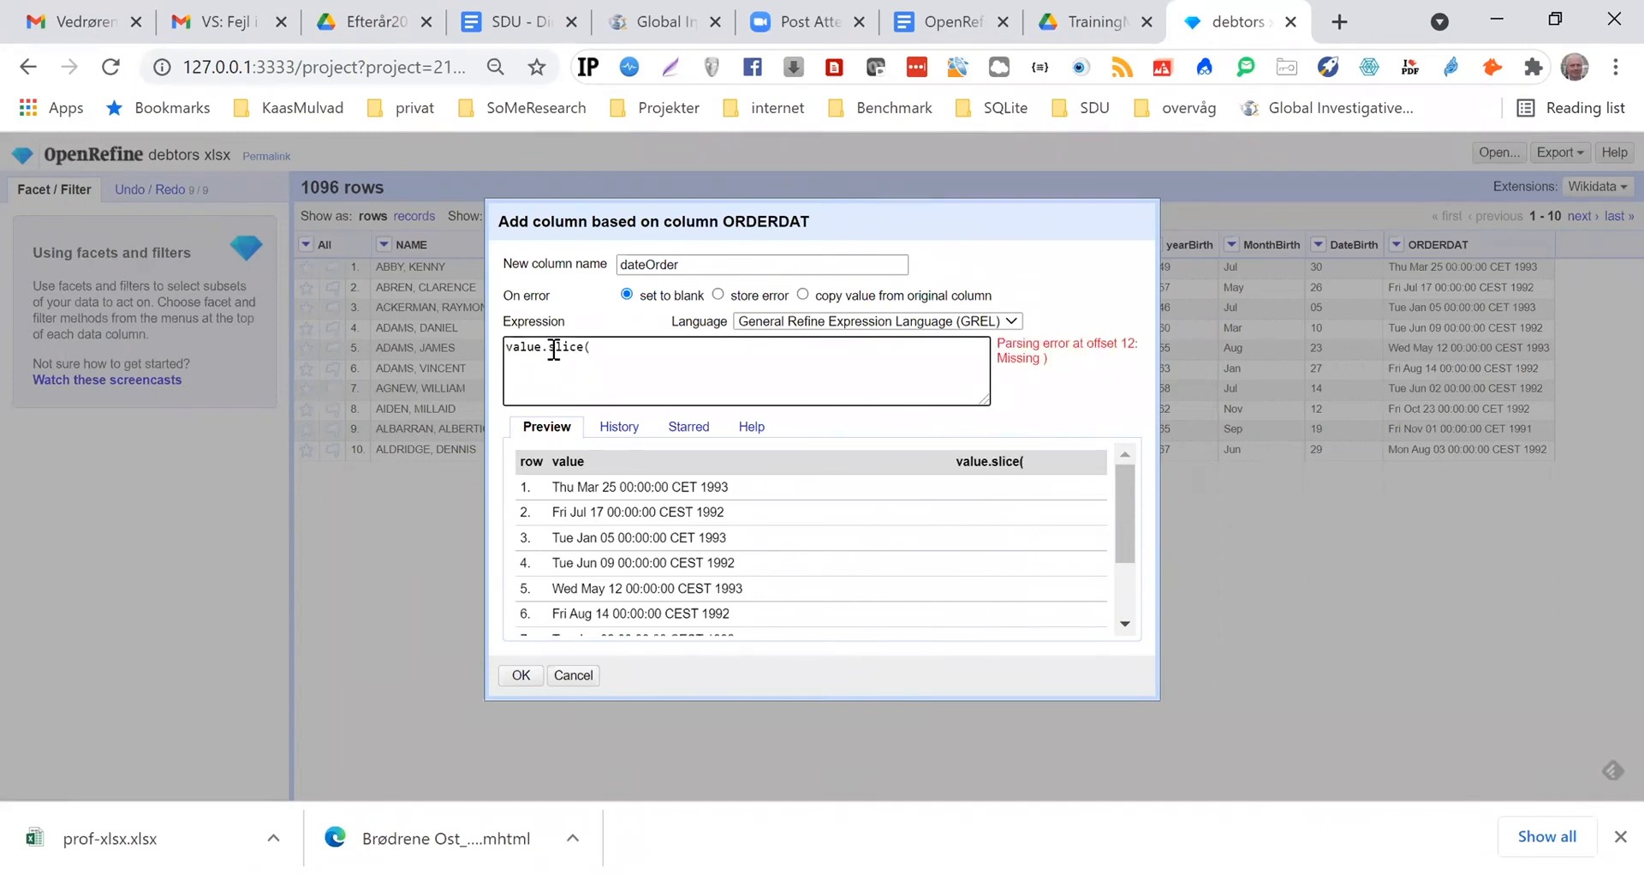
type("8,")
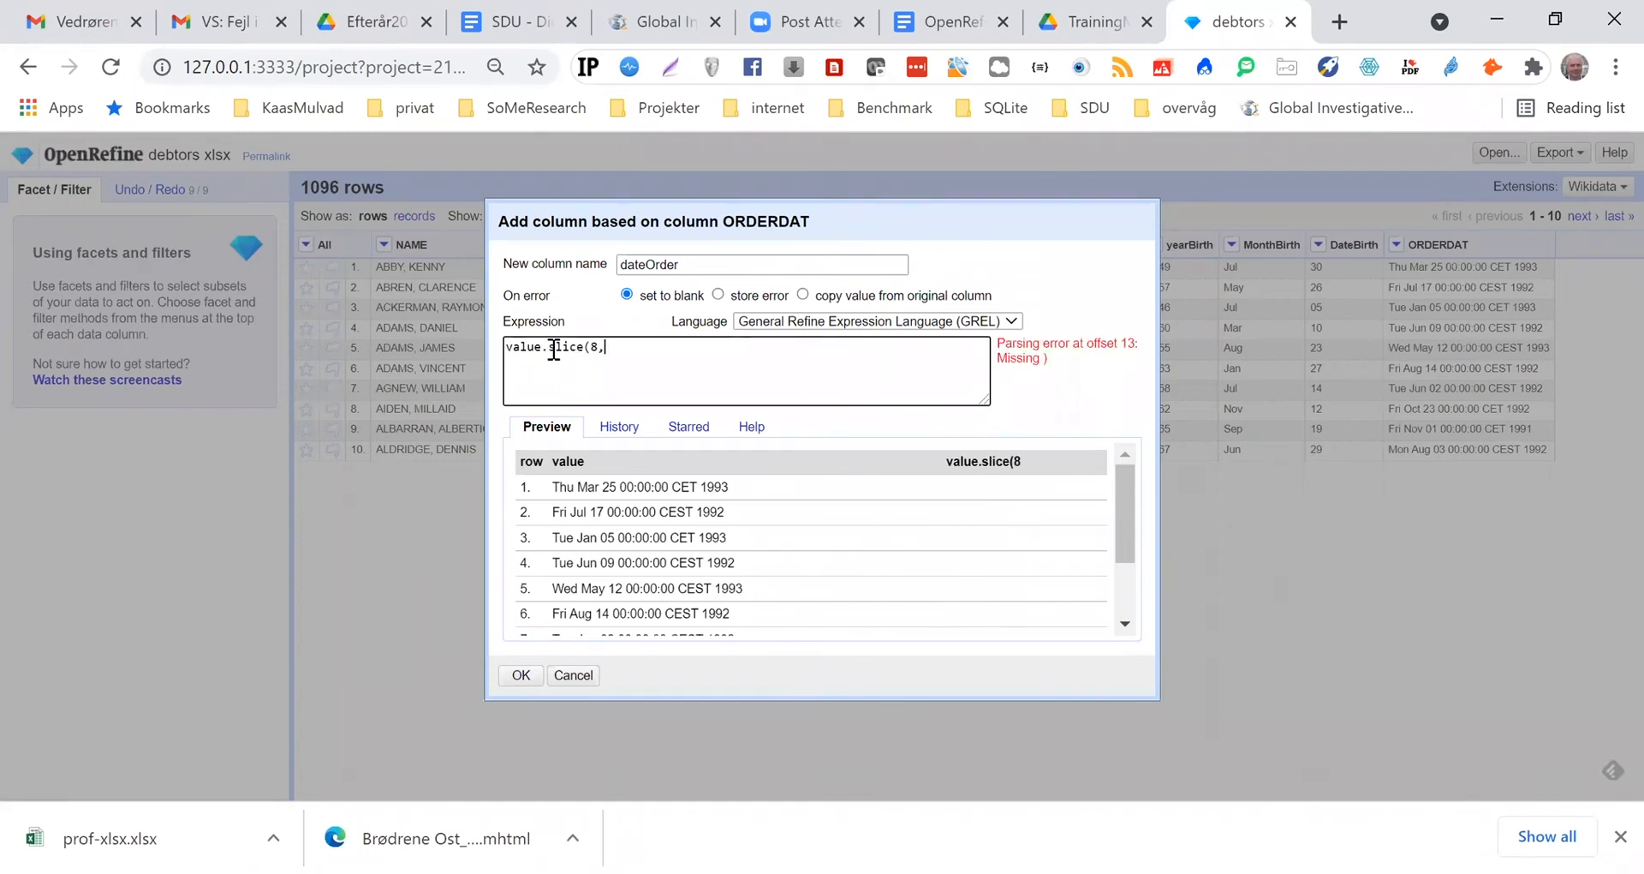
type("10)")
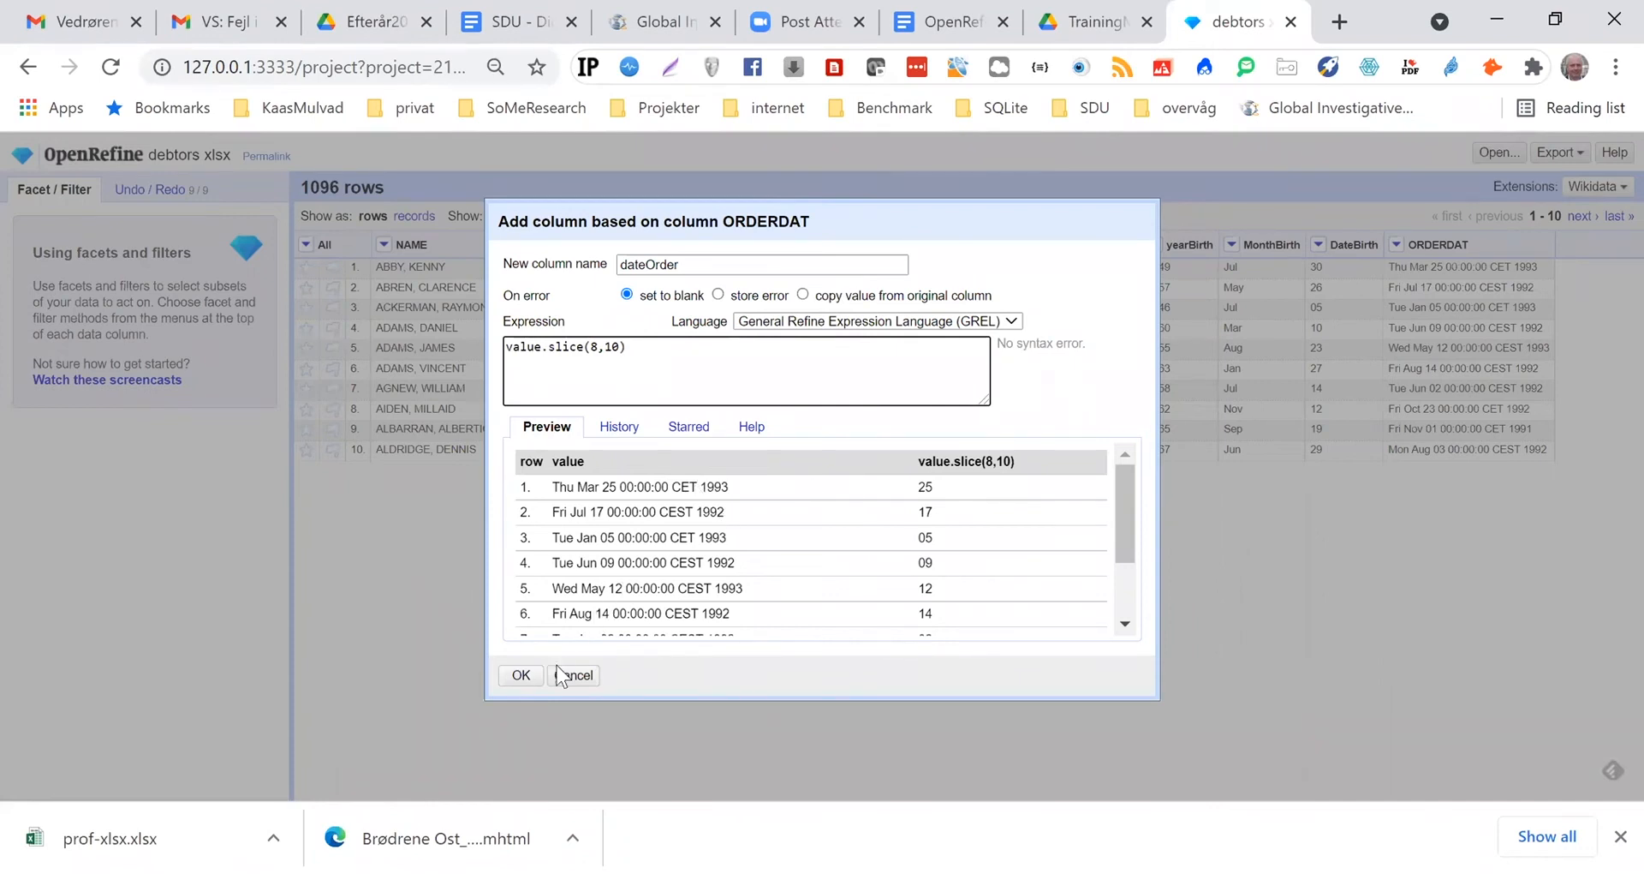
left_click(521, 676)
left_click(522, 677)
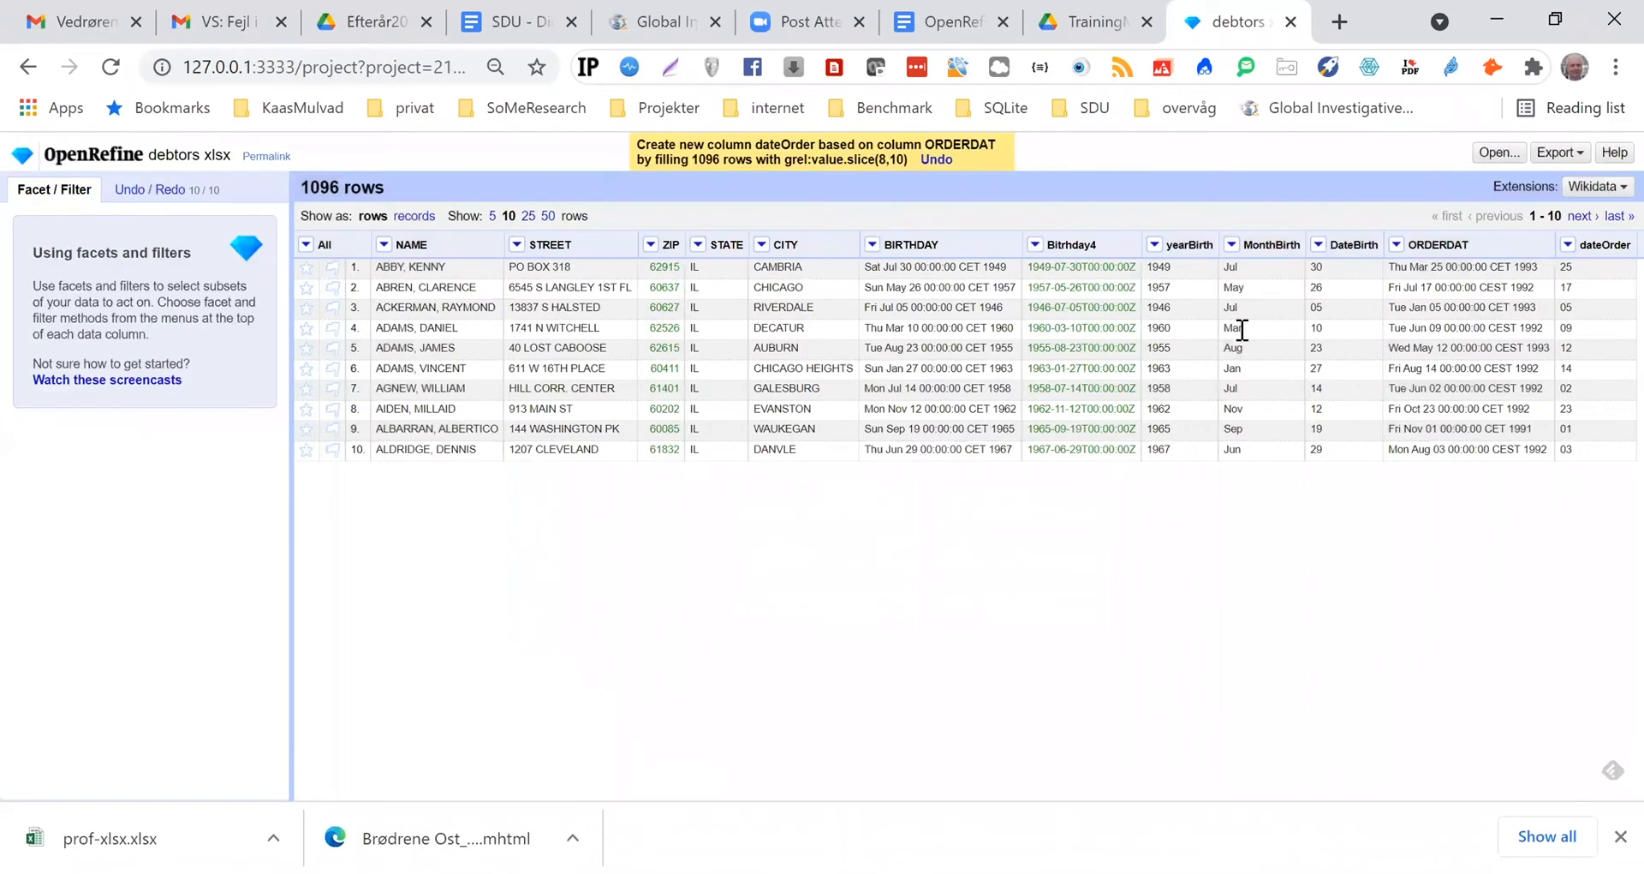
Create a MonthOrder column based on ORDERDAT with the expression value.slice(4,7)
left_click(1396, 245)
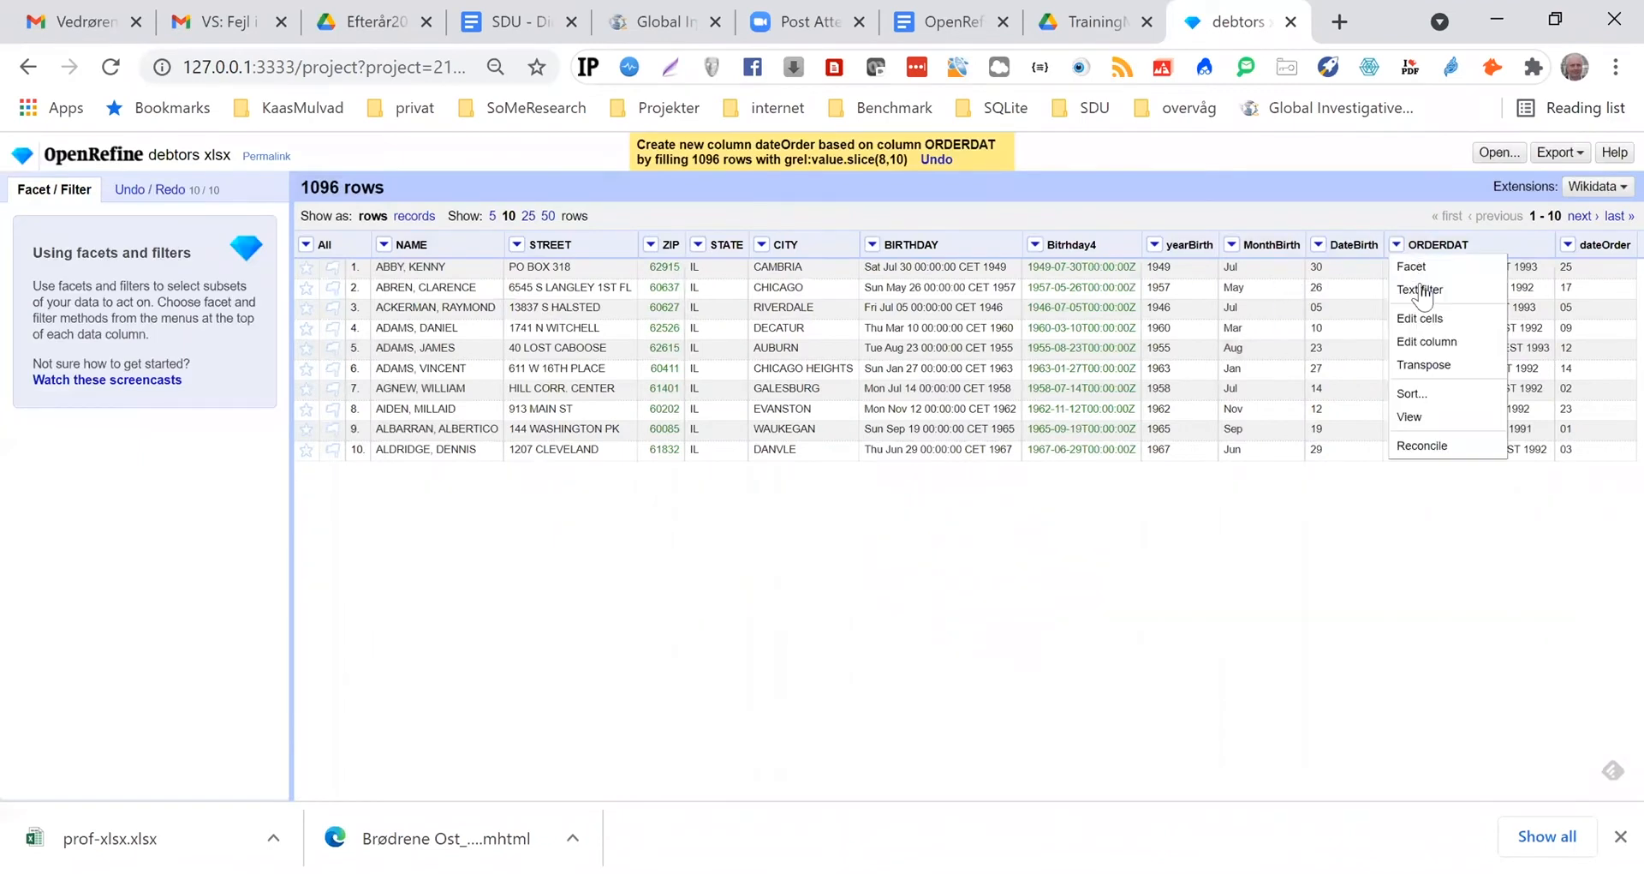
mouse_move(1434, 351)
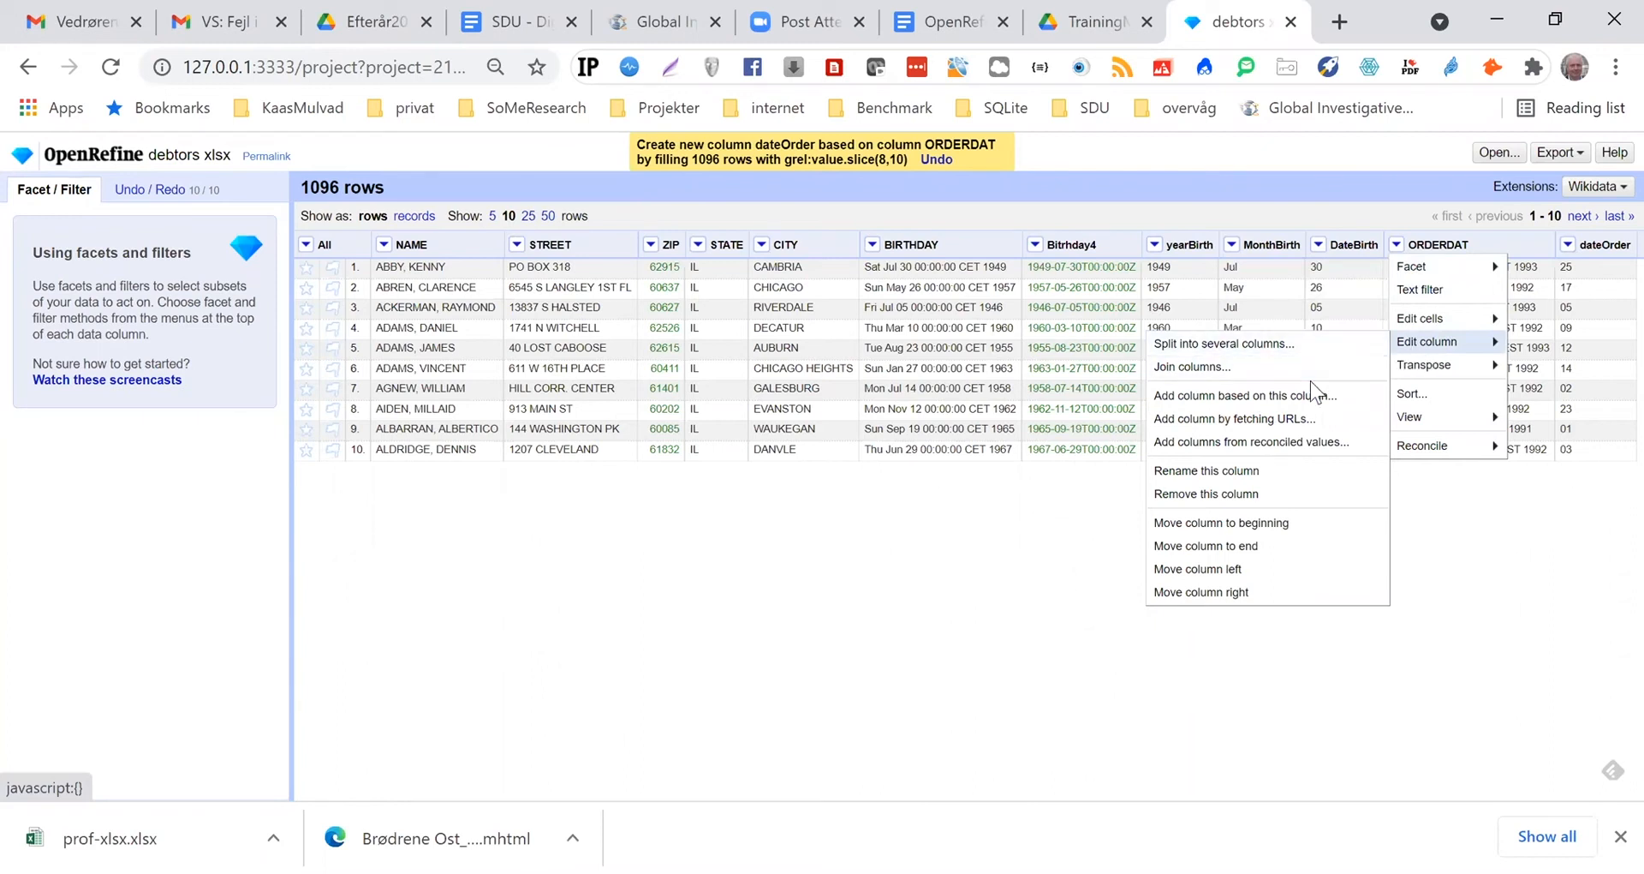
left_click(1213, 392)
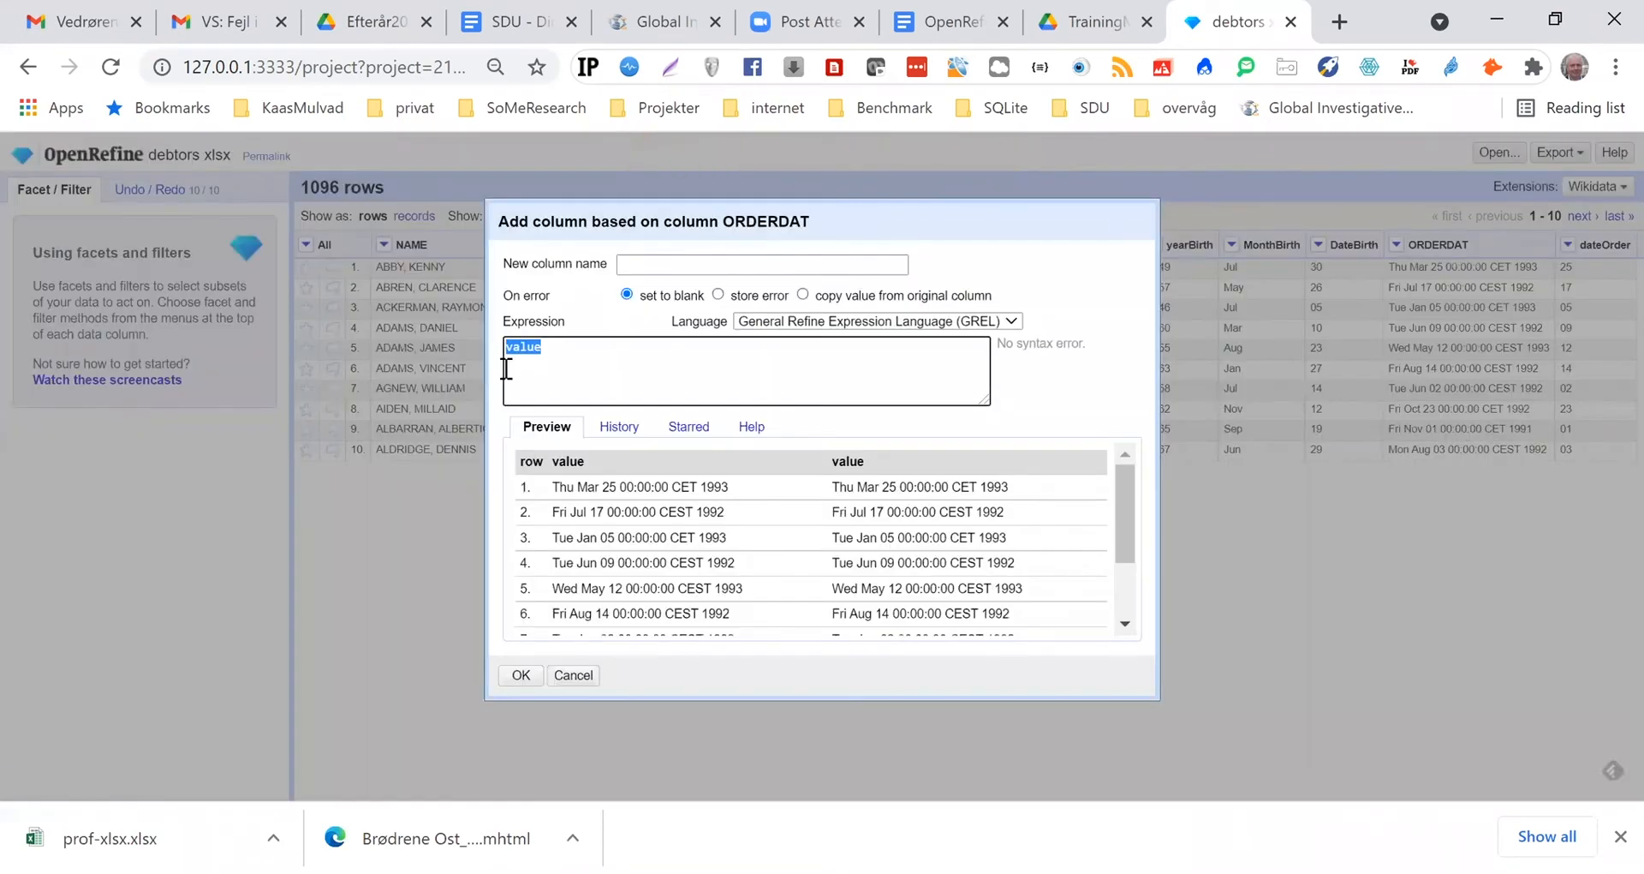
left_click(632, 267)
type("MonthOrder")
left_click(575, 350)
type(".slice(")
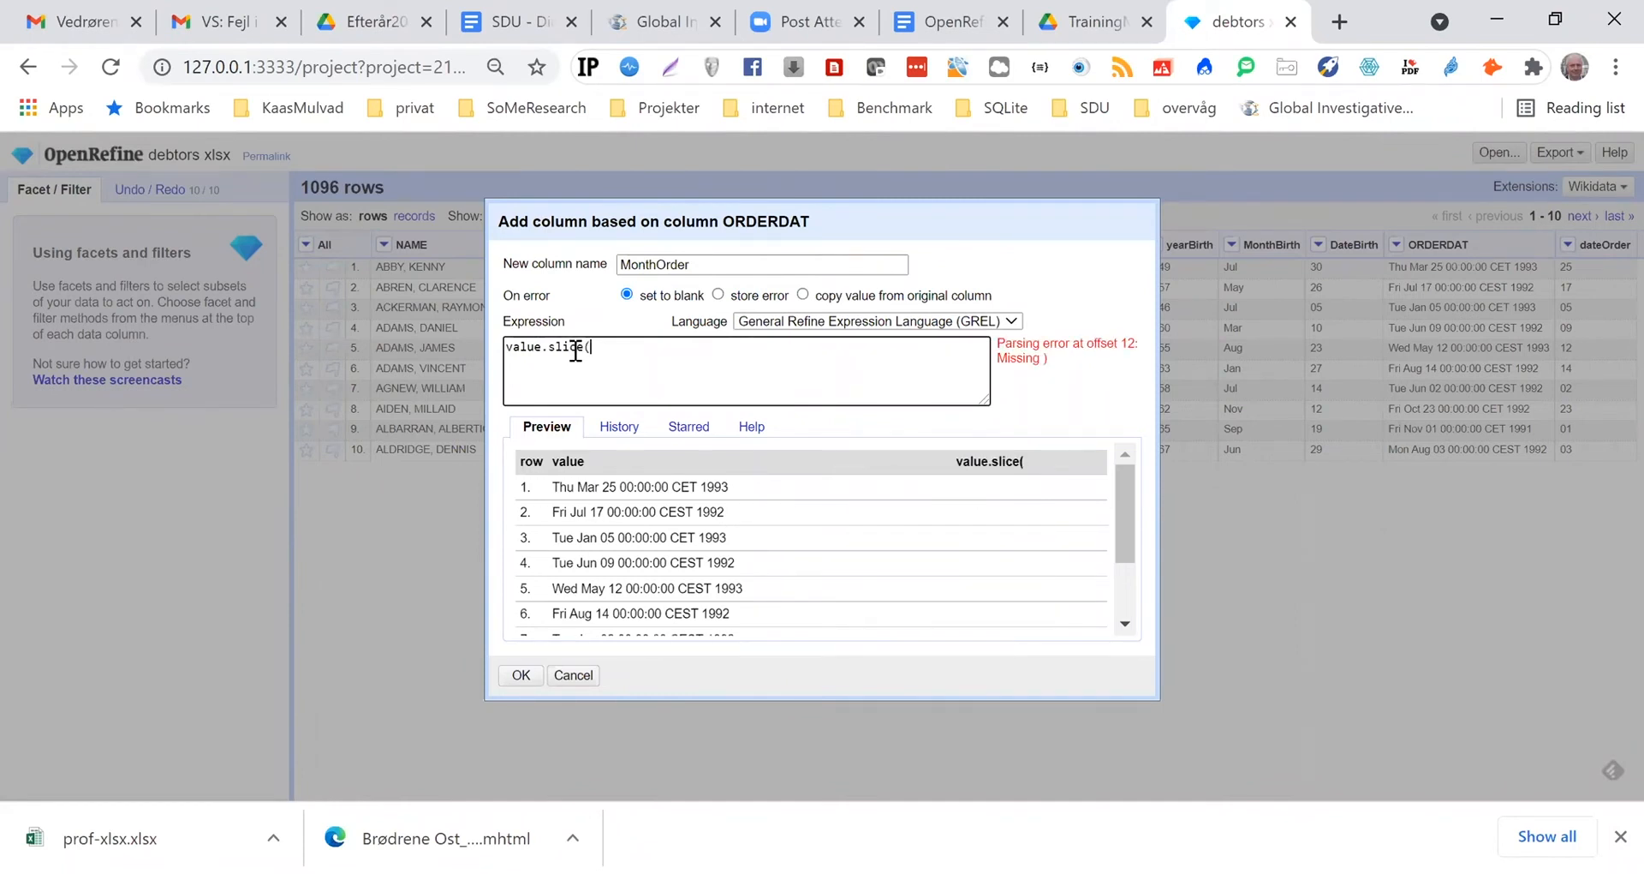
type("4,7)")
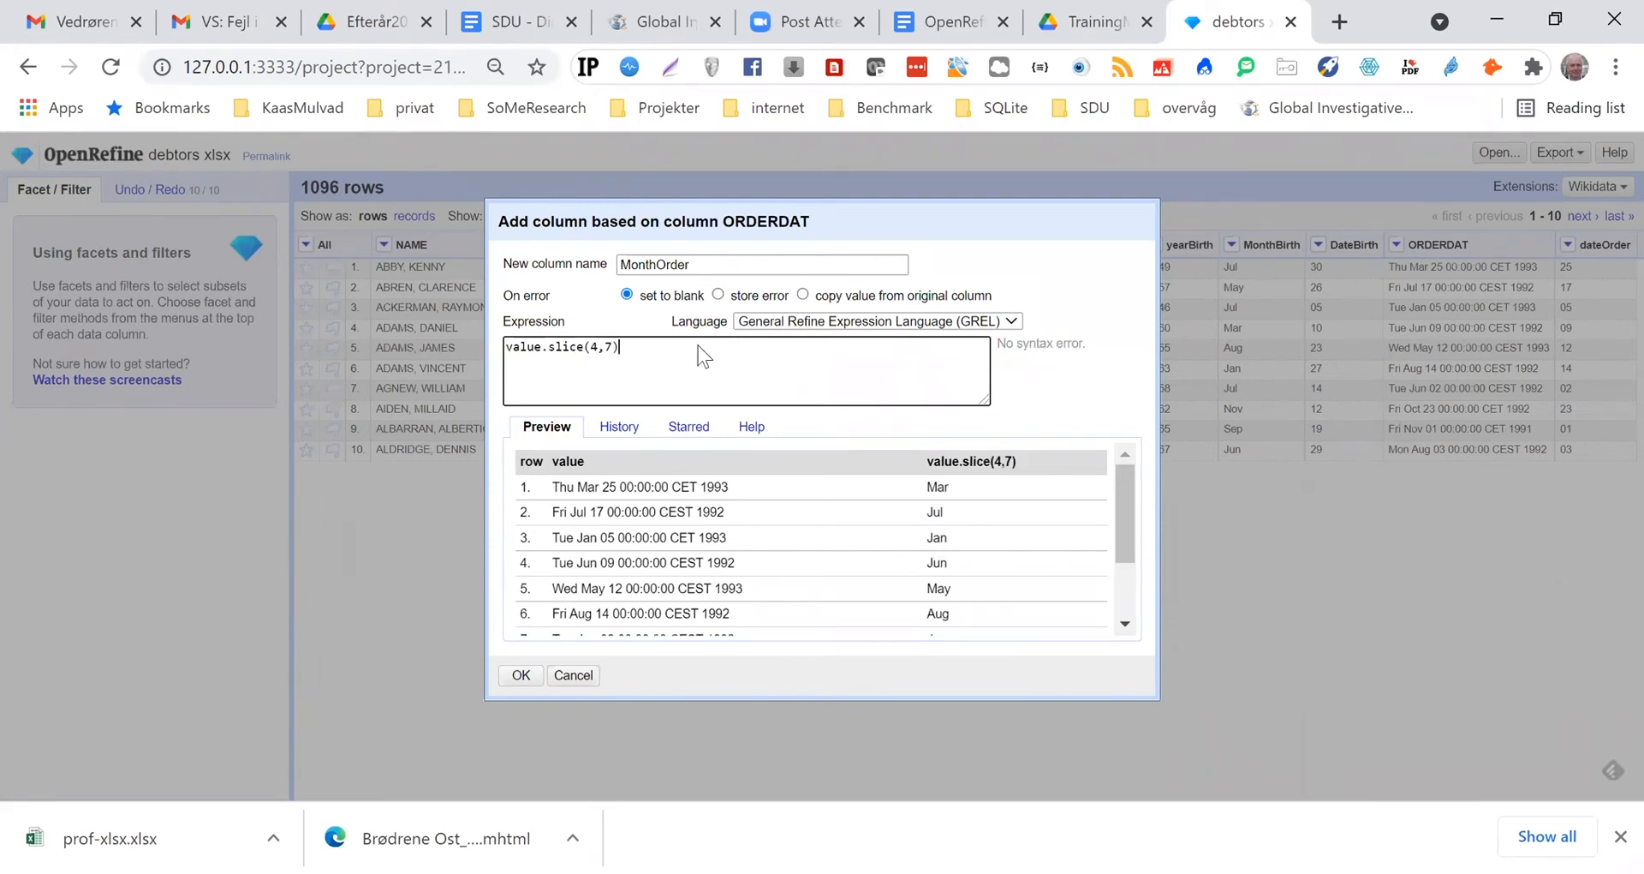
left_click(521, 674)
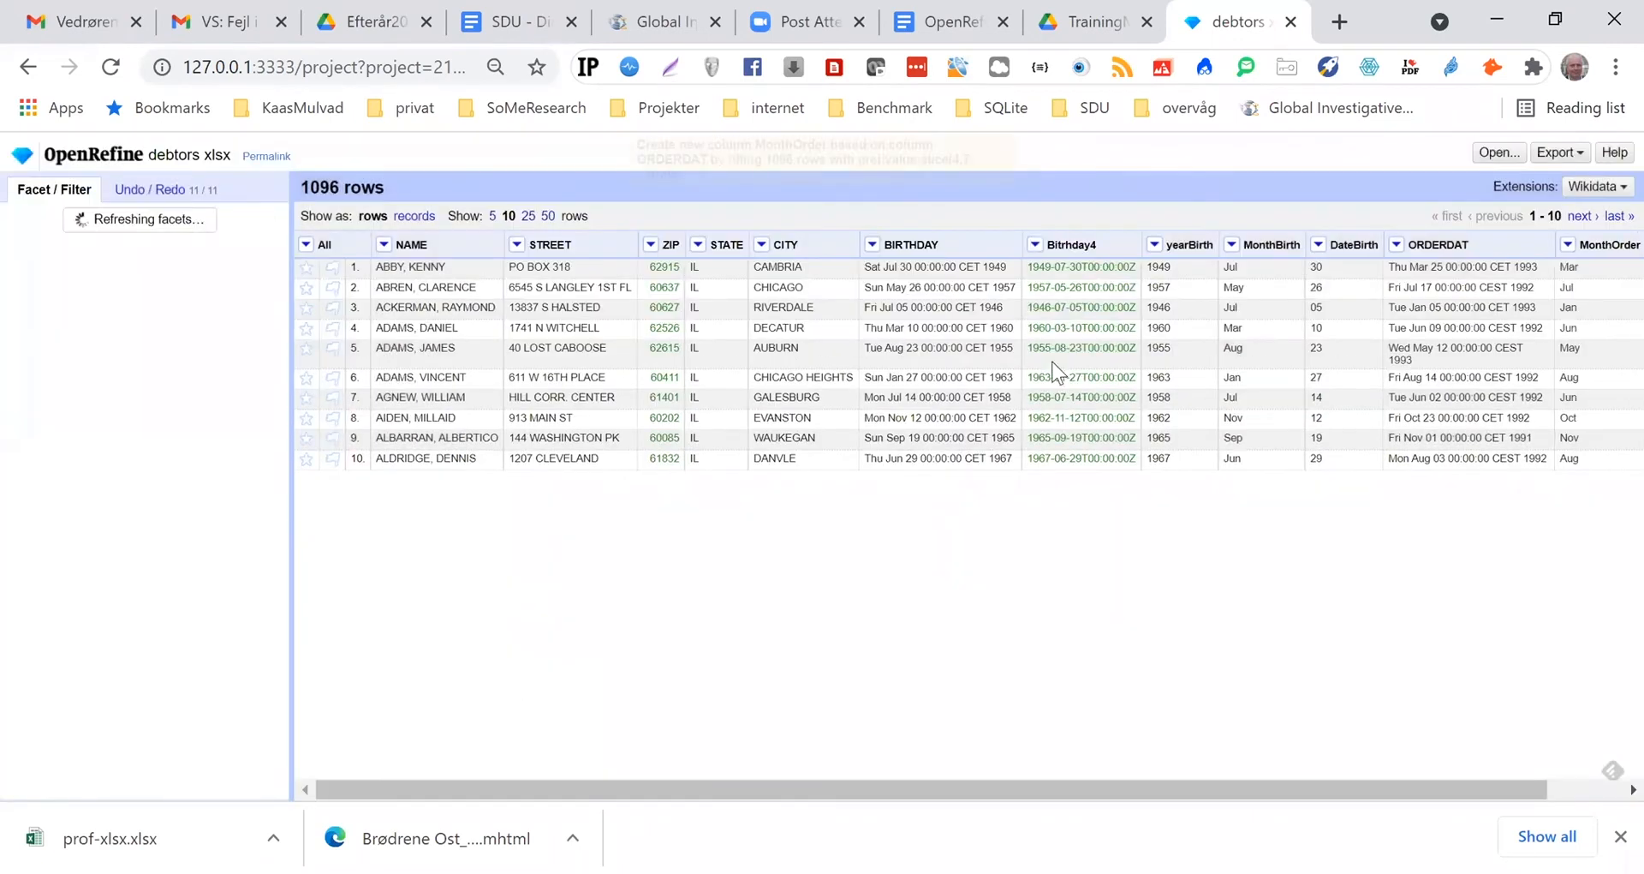
Start a new column based on ORDERDAT named YearOrder, with the expression value.slice(24,28)
left_click(1396, 246)
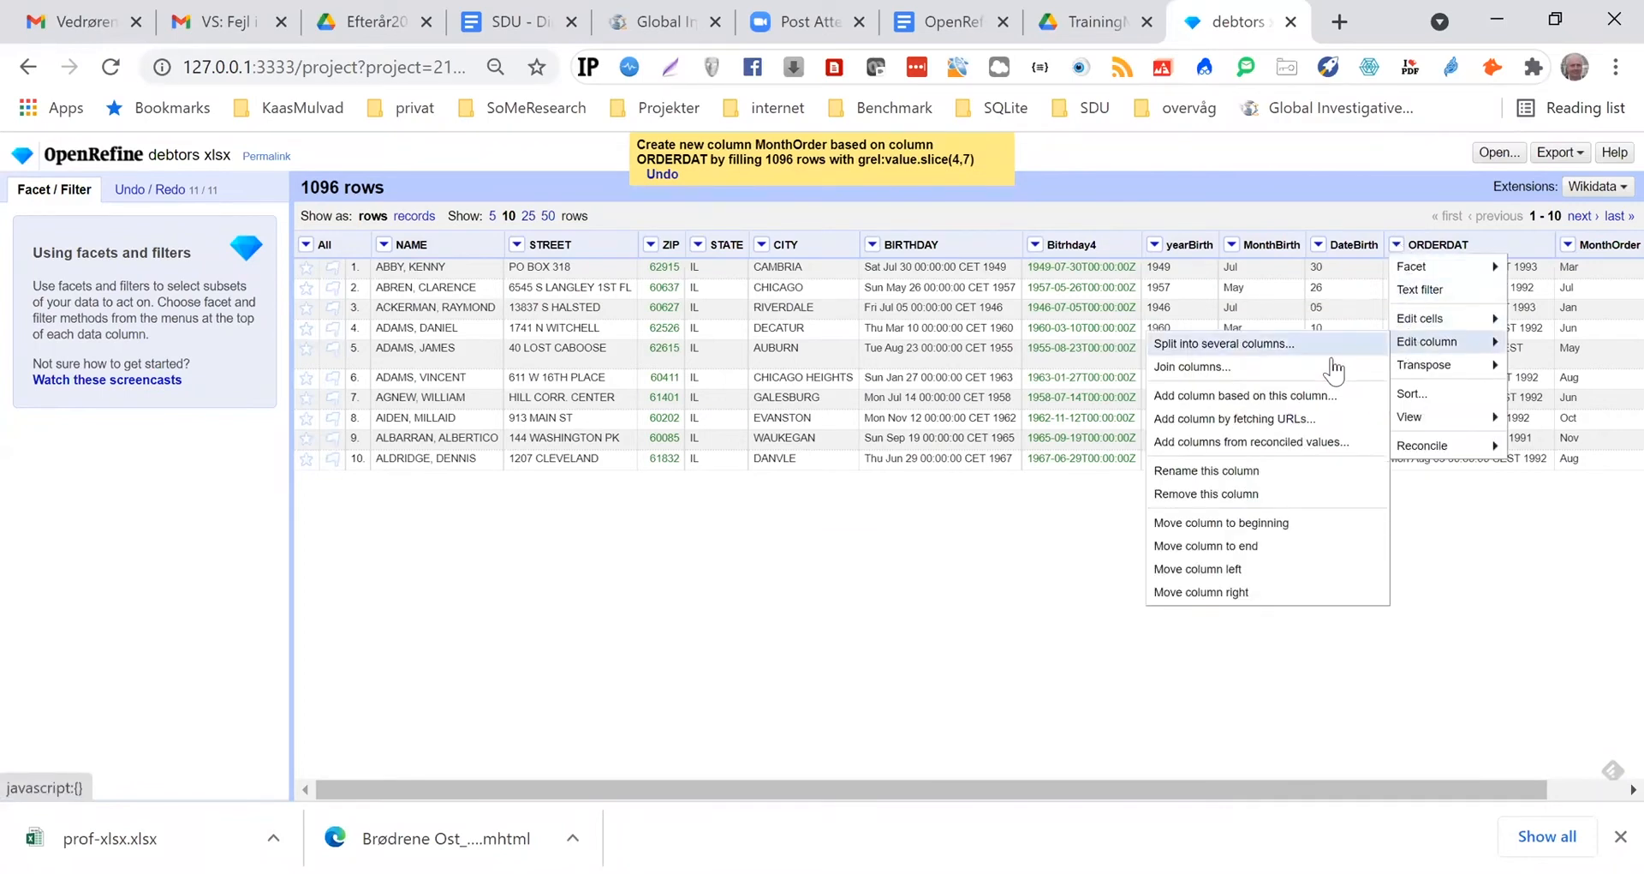
left_click(1295, 397)
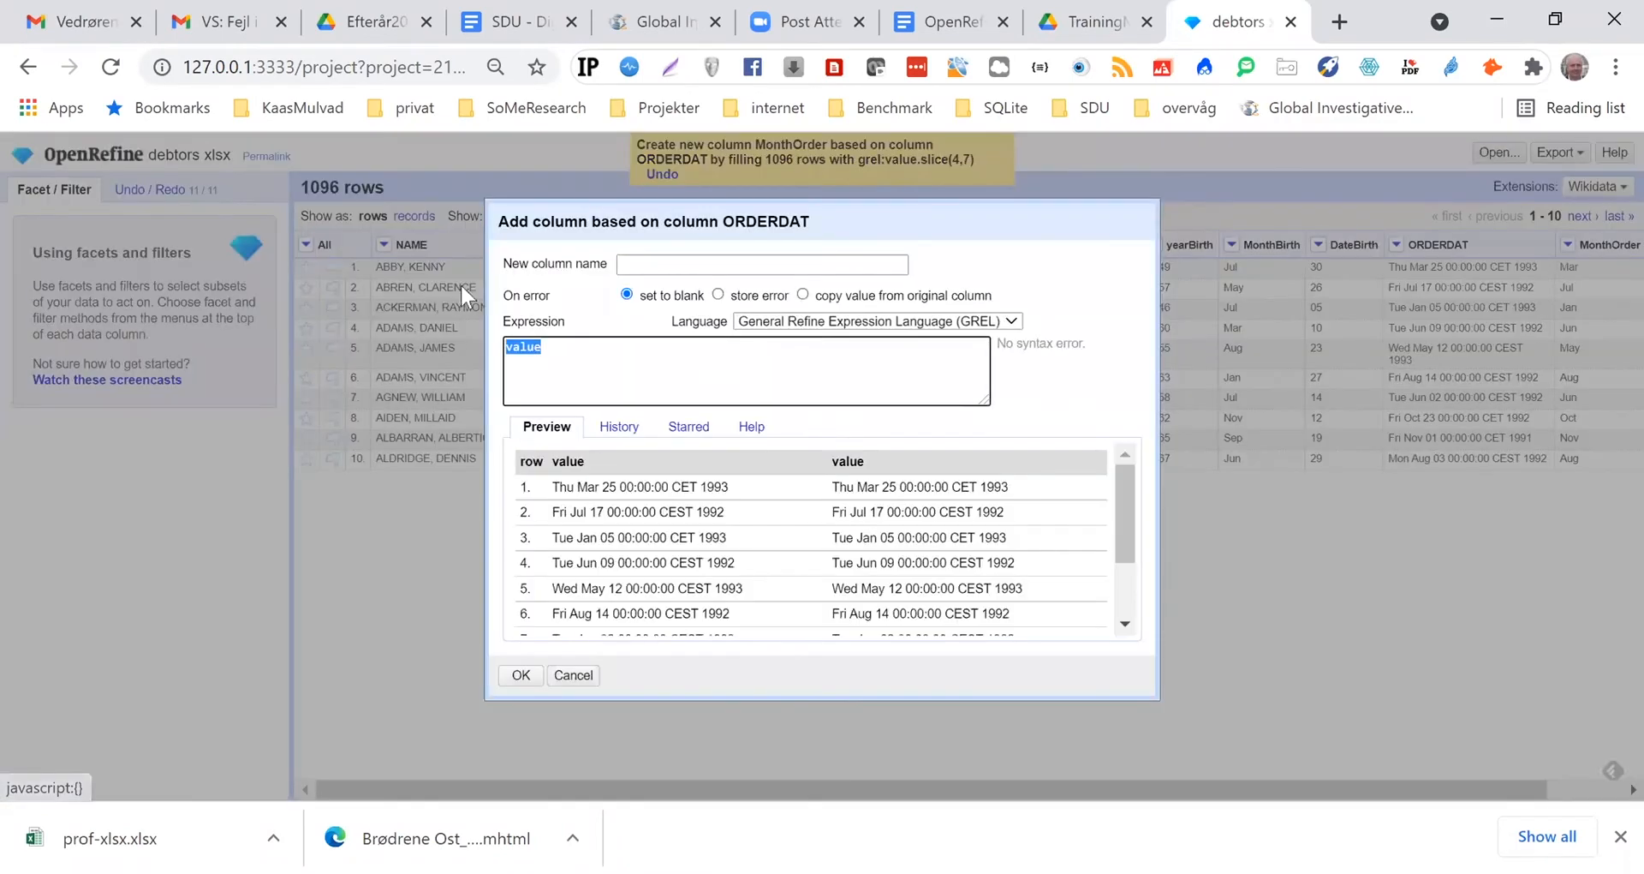
left_click(655, 266)
type("YearOrder")
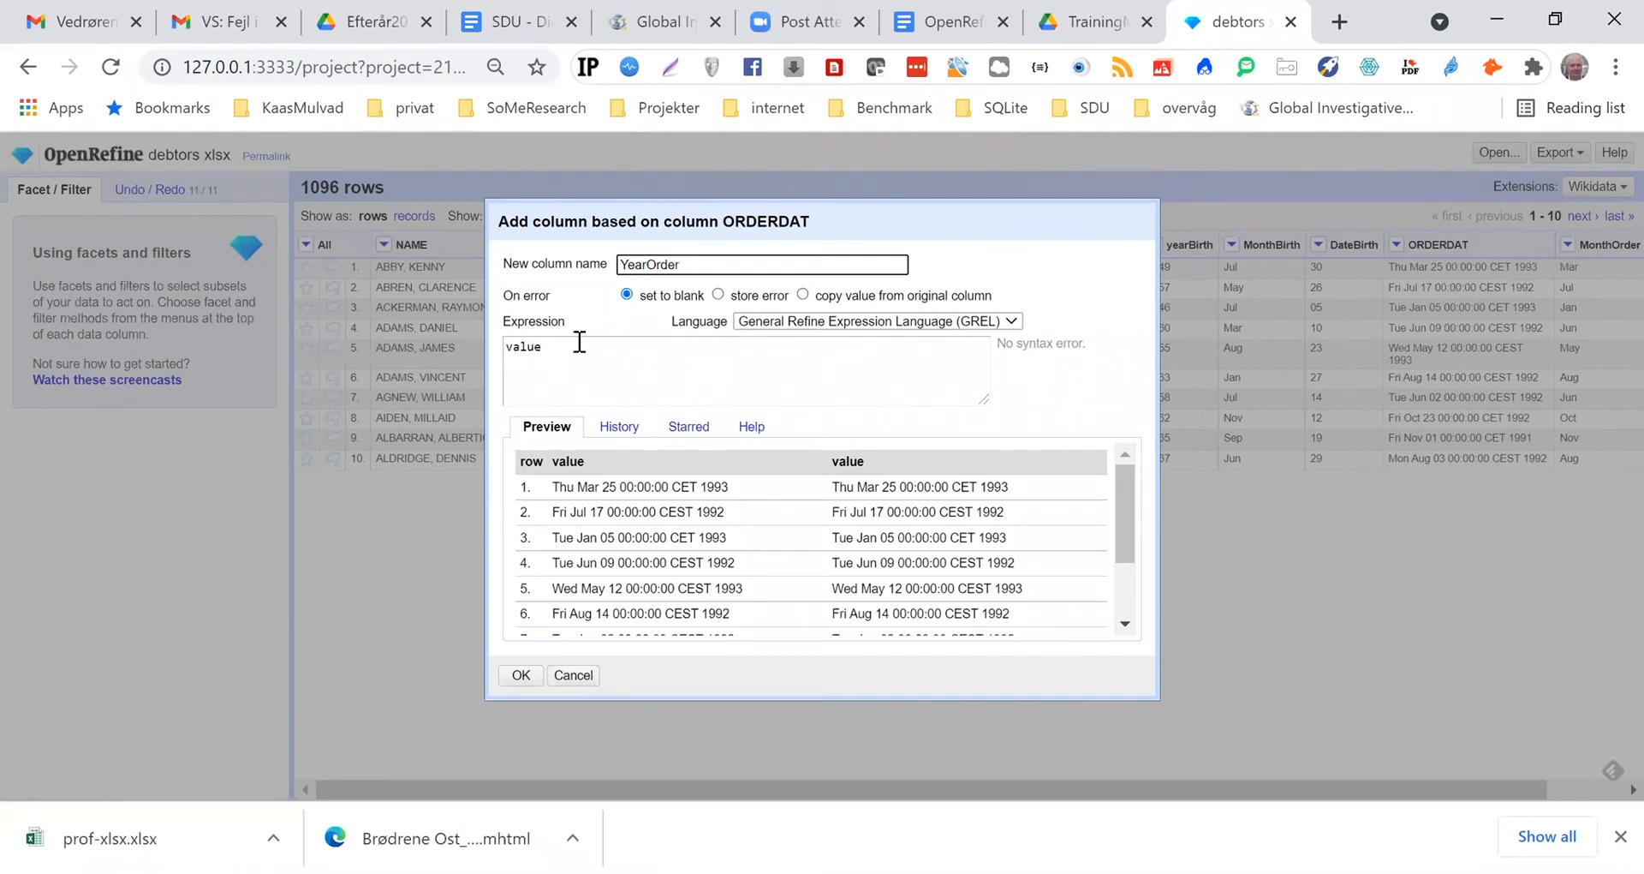
left_click(546, 349)
type(".slice(")
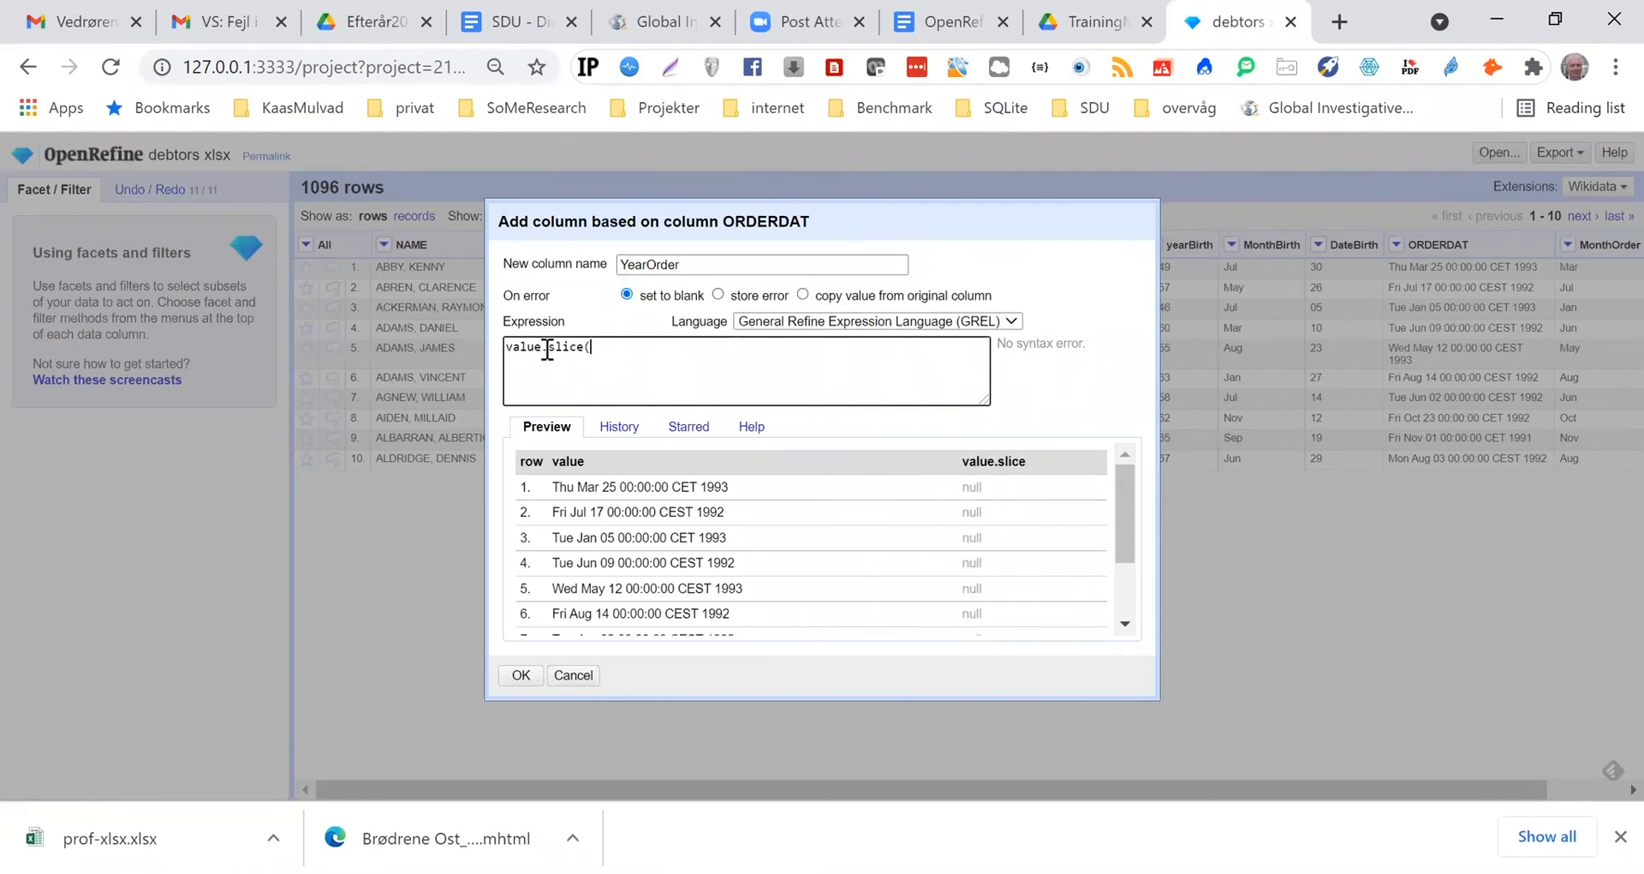
type("24,28)")
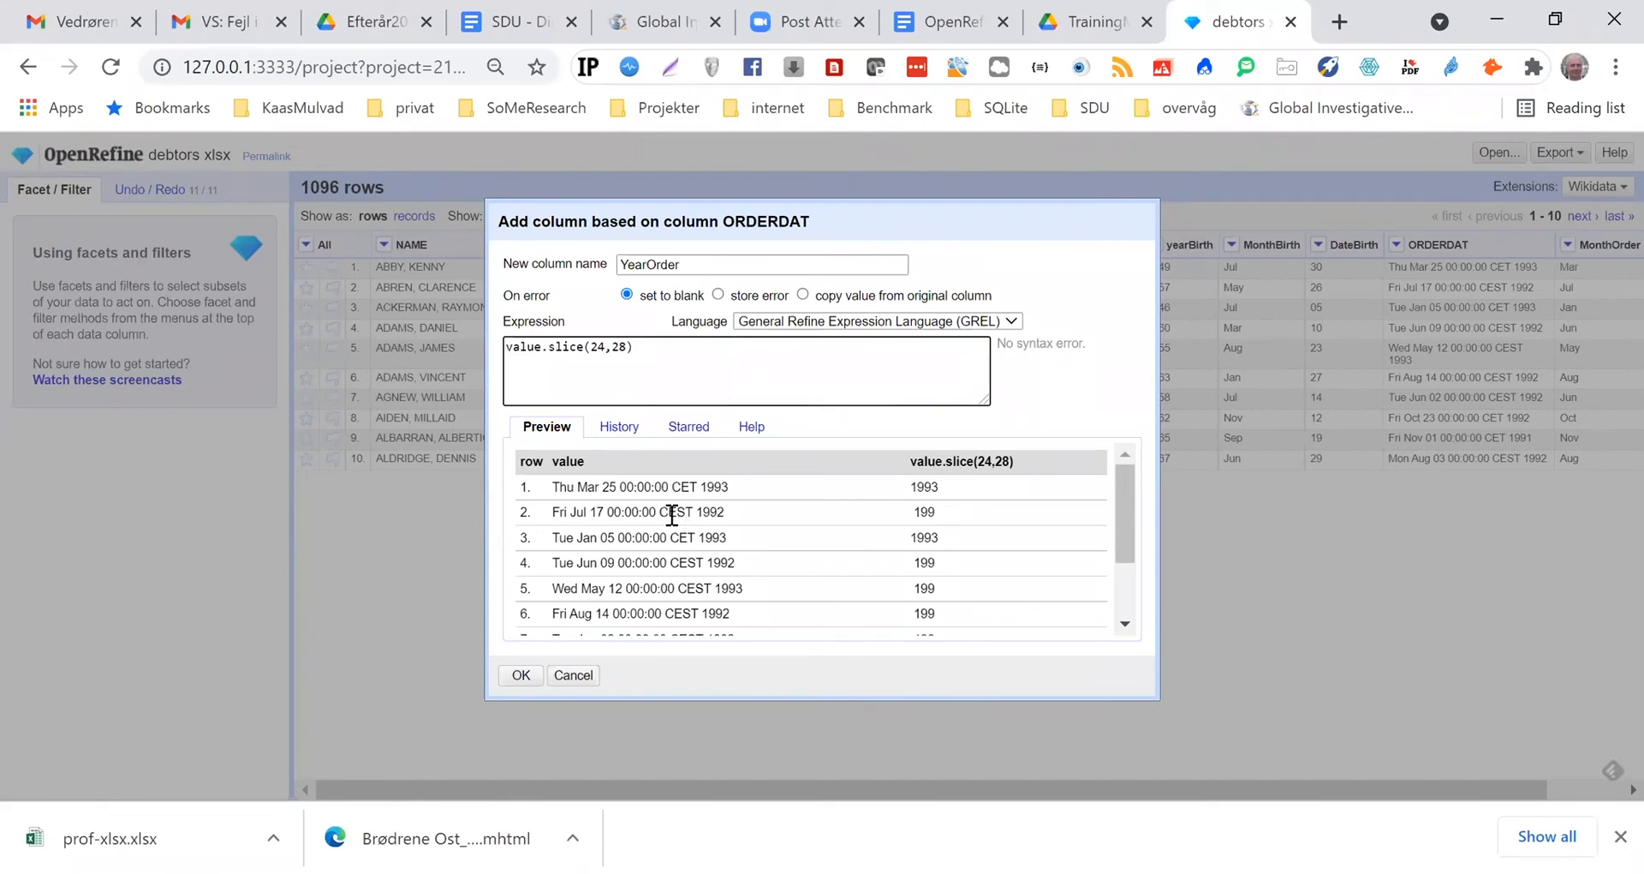
Extend the slice's end position to 29 and create the YearOrder column
key("Left")
key("BackSpace")
type("9")
left_click(524, 675)
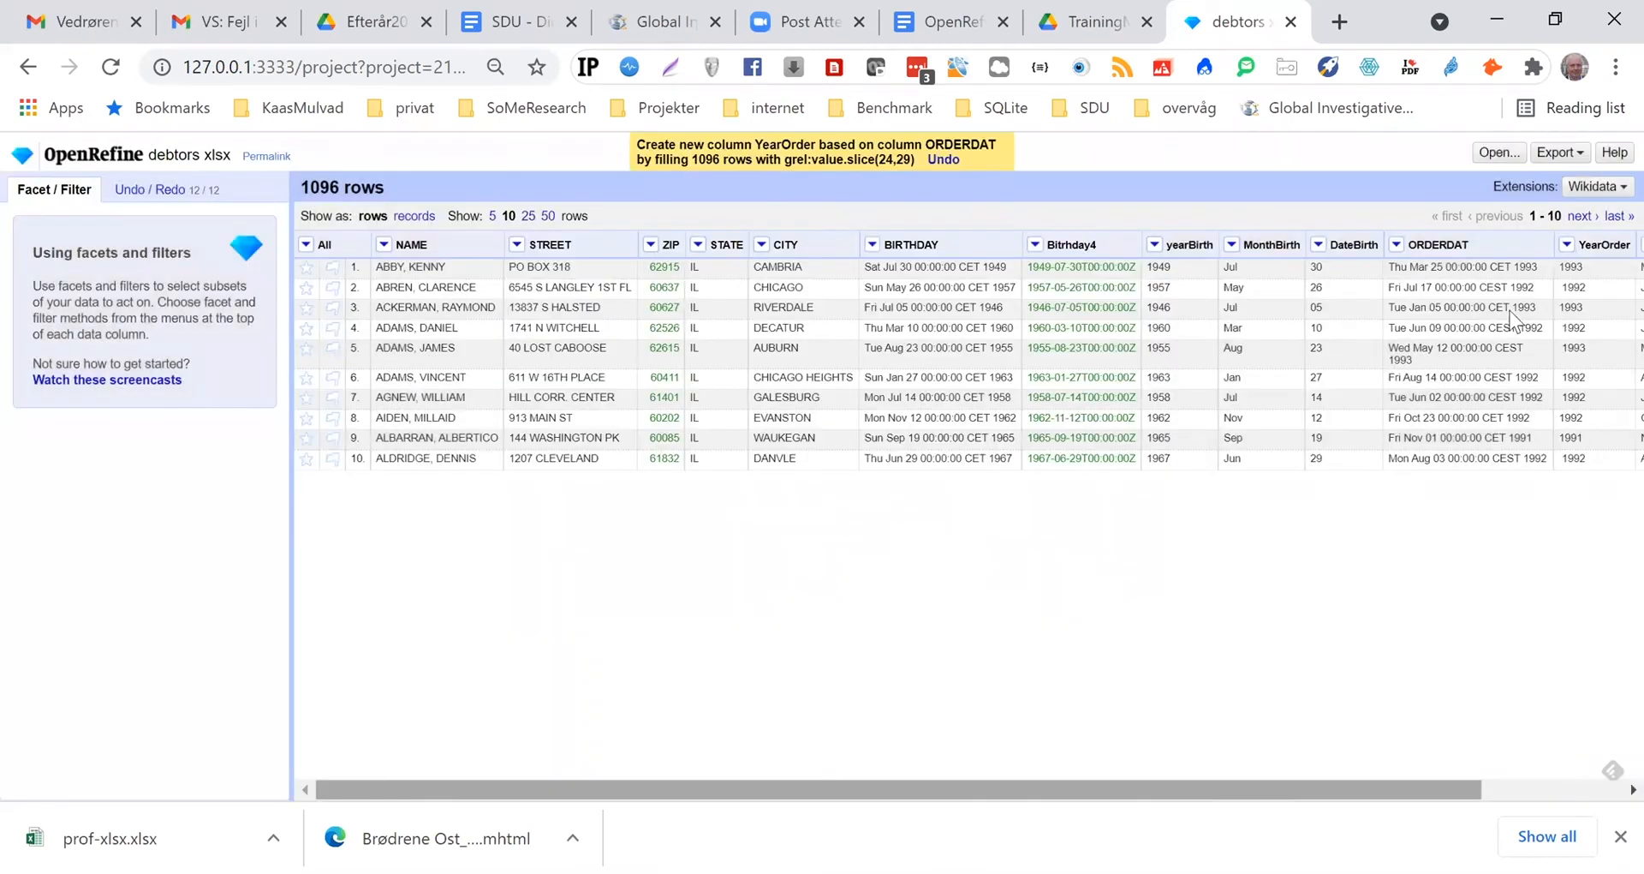
Trim leading and trailing whitespace from the YearOrder column's cells with the common transform
scroll(1426, 257, "right", 3)
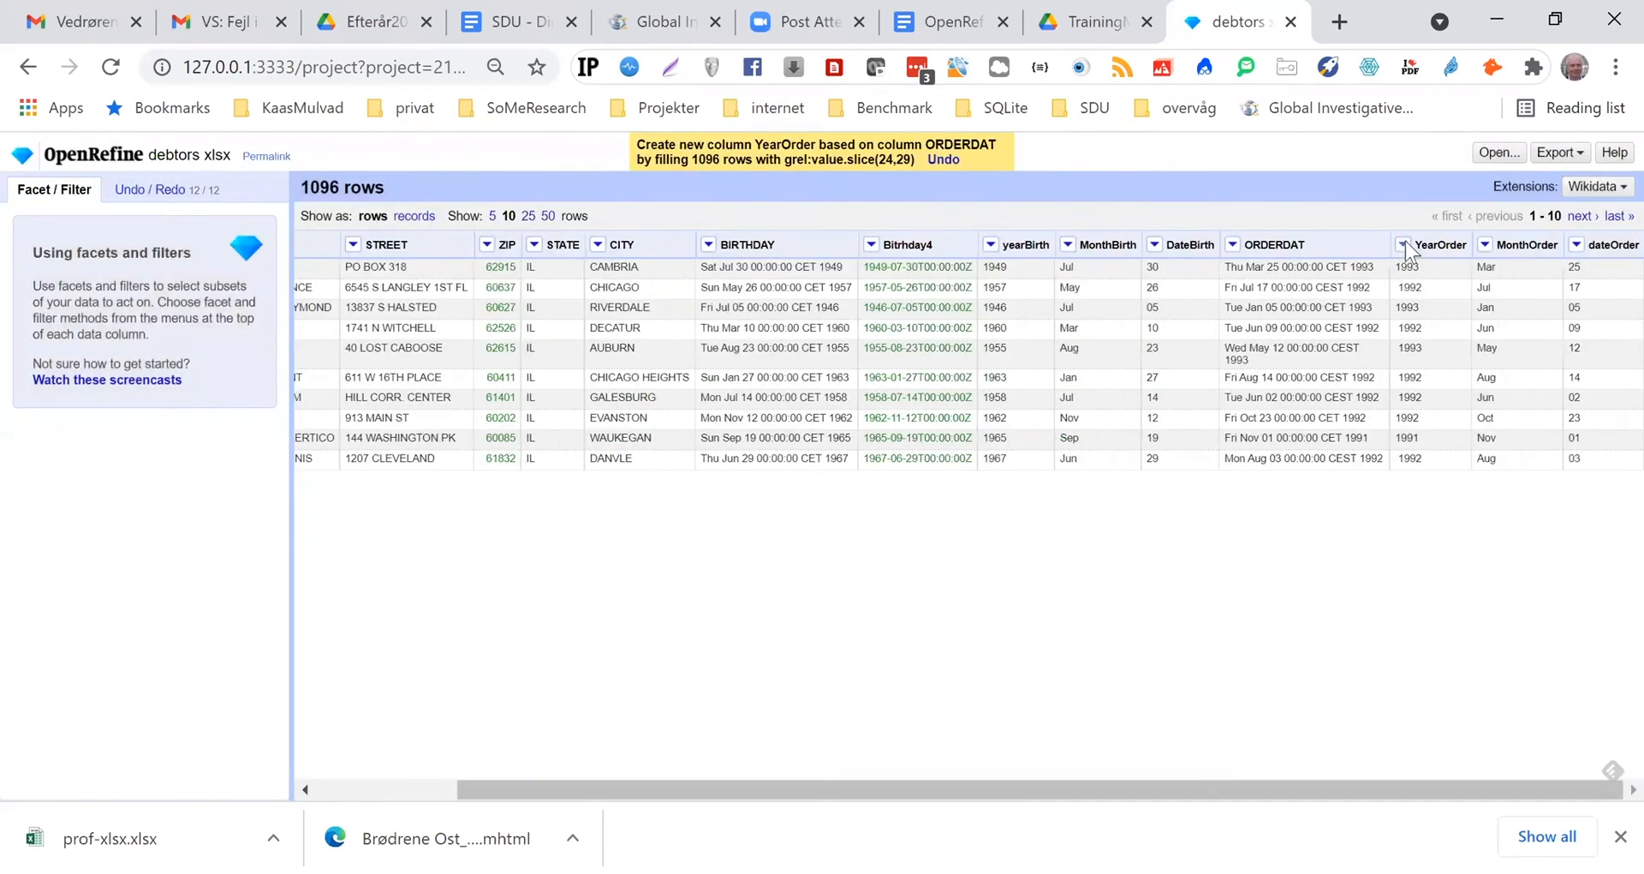
left_click(1403, 244)
mouse_move(1431, 328)
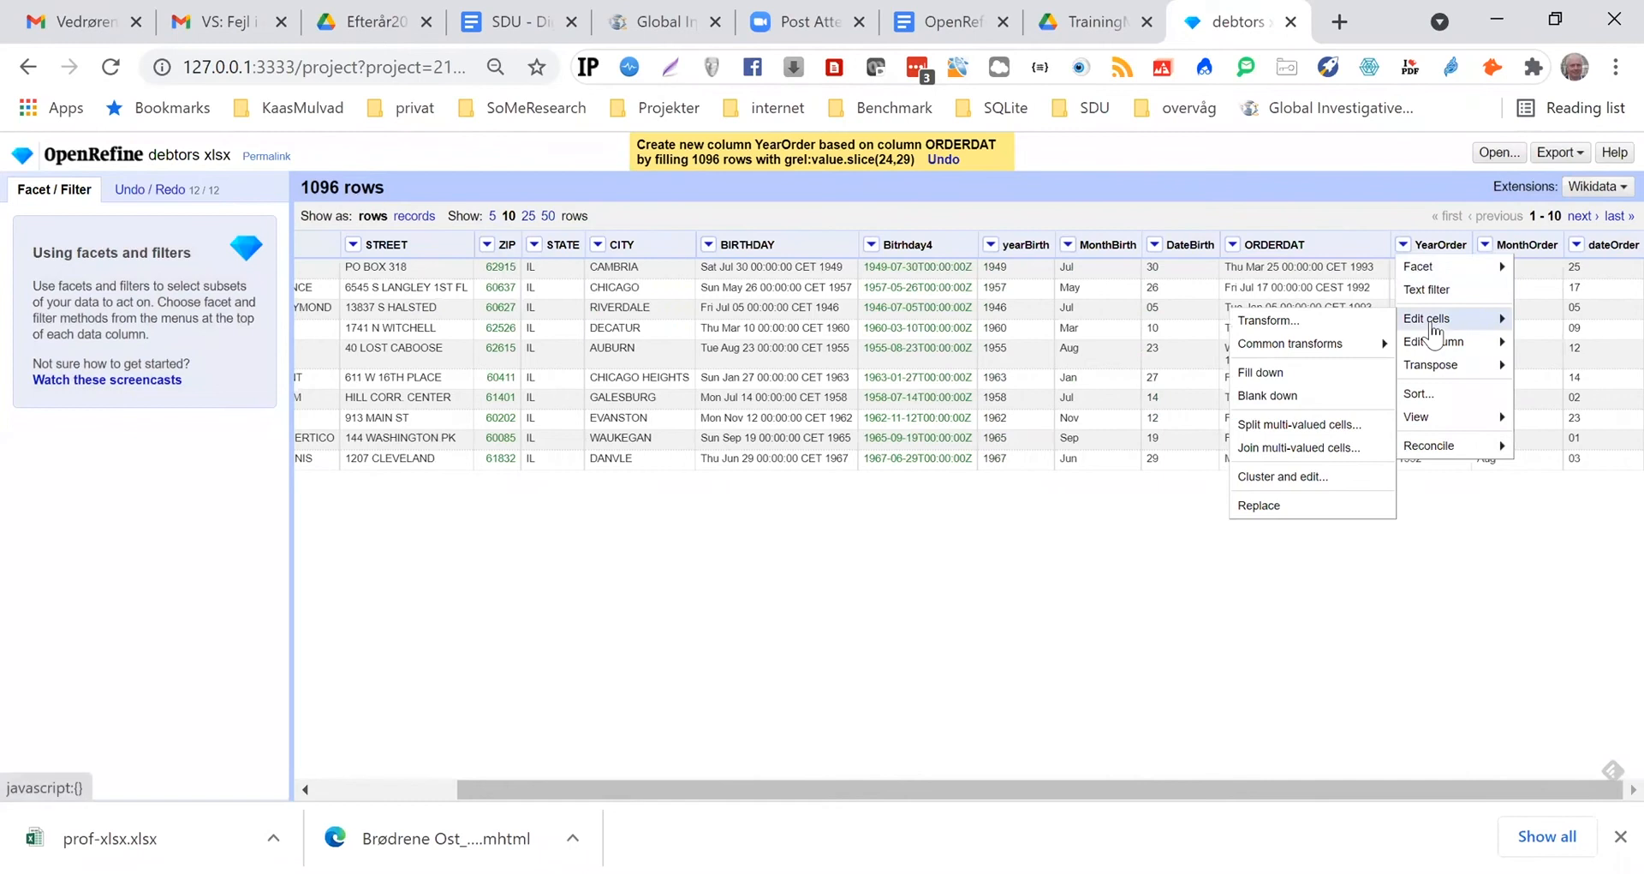
mouse_move(1355, 351)
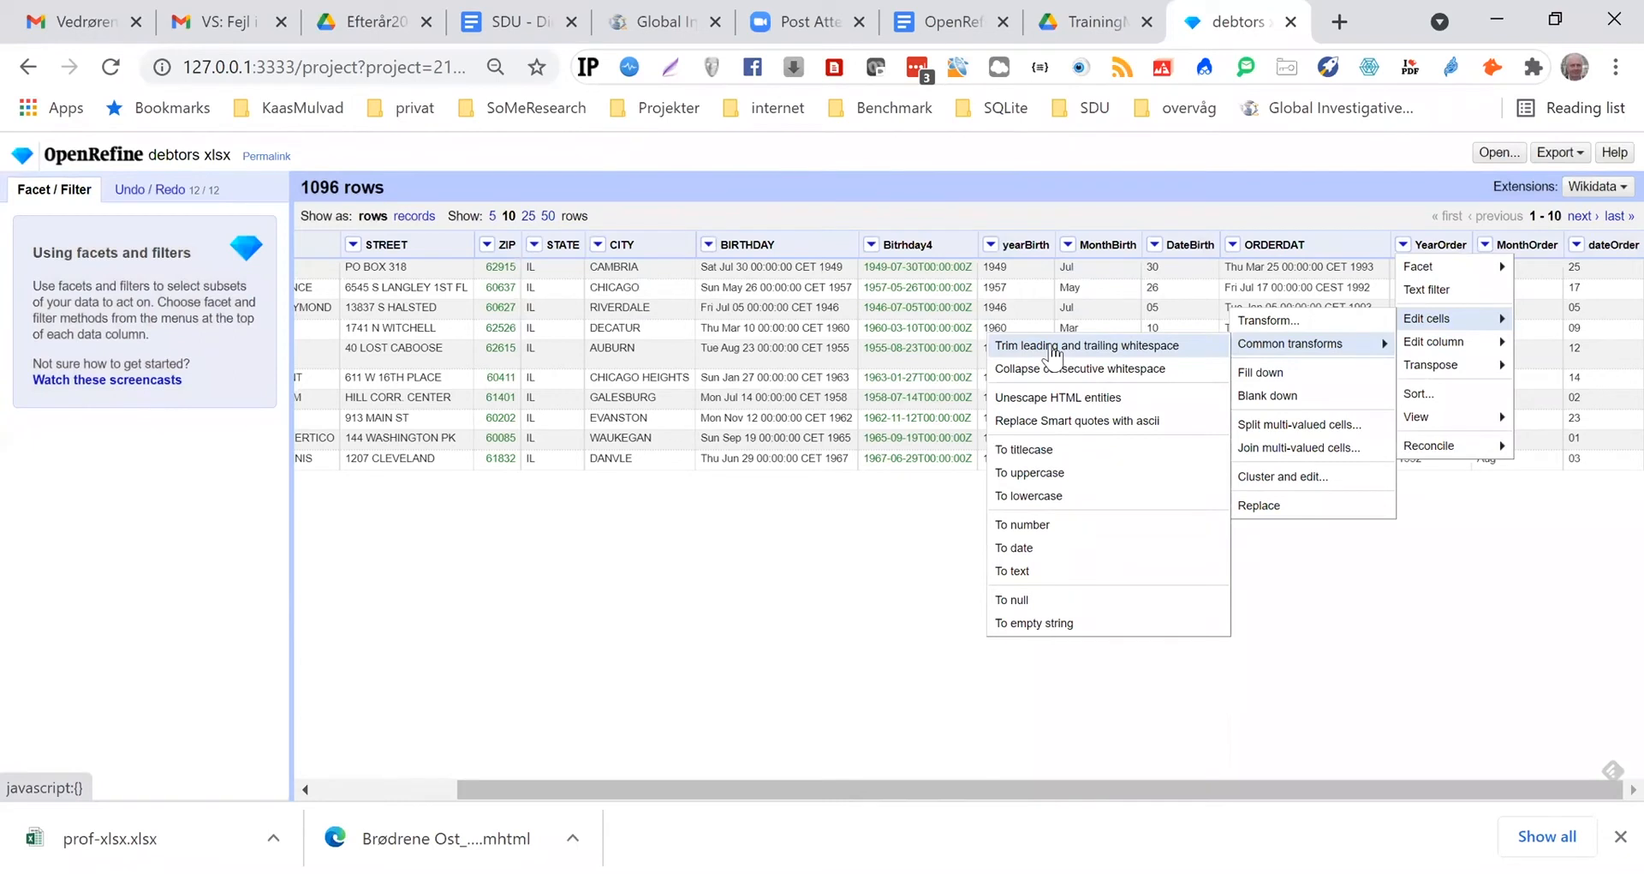
left_click(1052, 352)
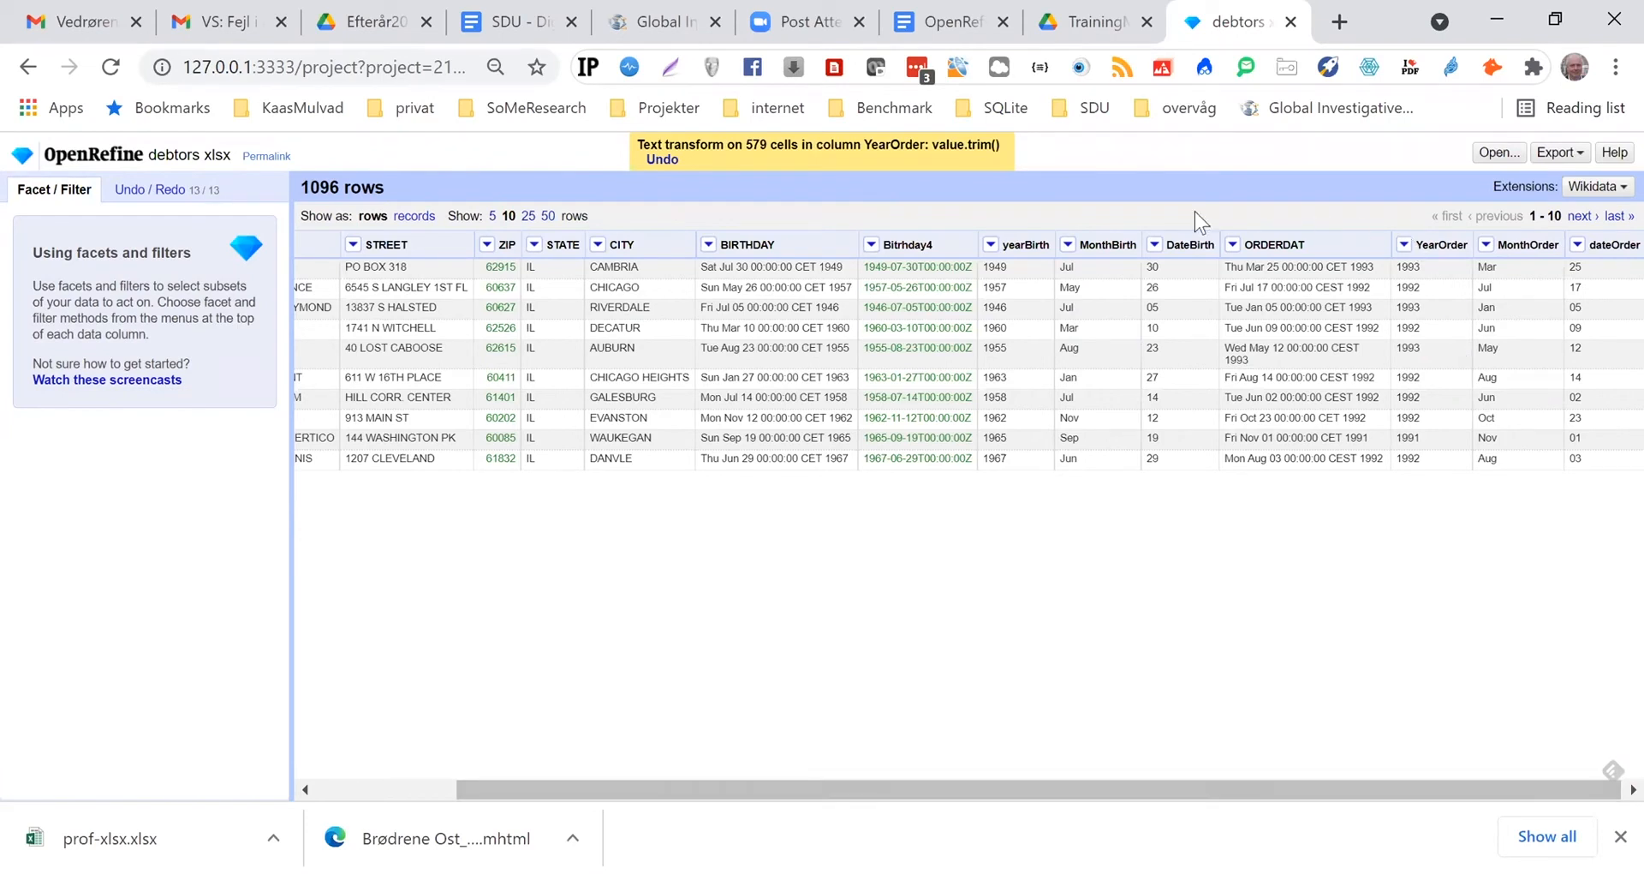
Start another new column based on ORDERDAT and name it DateOrder
left_click(1234, 246)
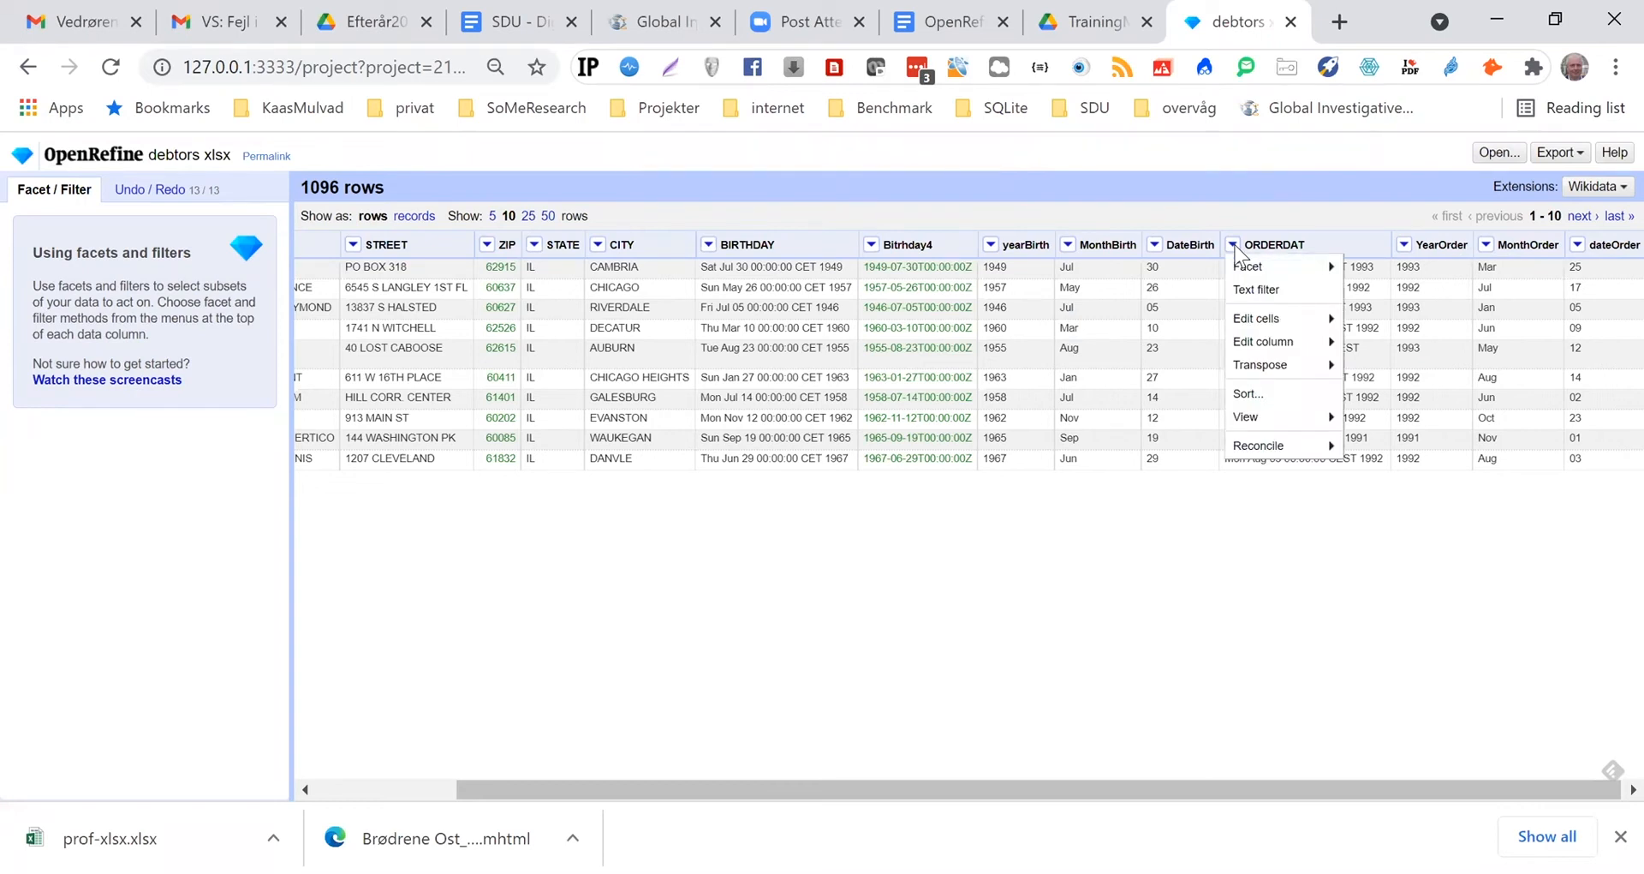
mouse_move(1266, 350)
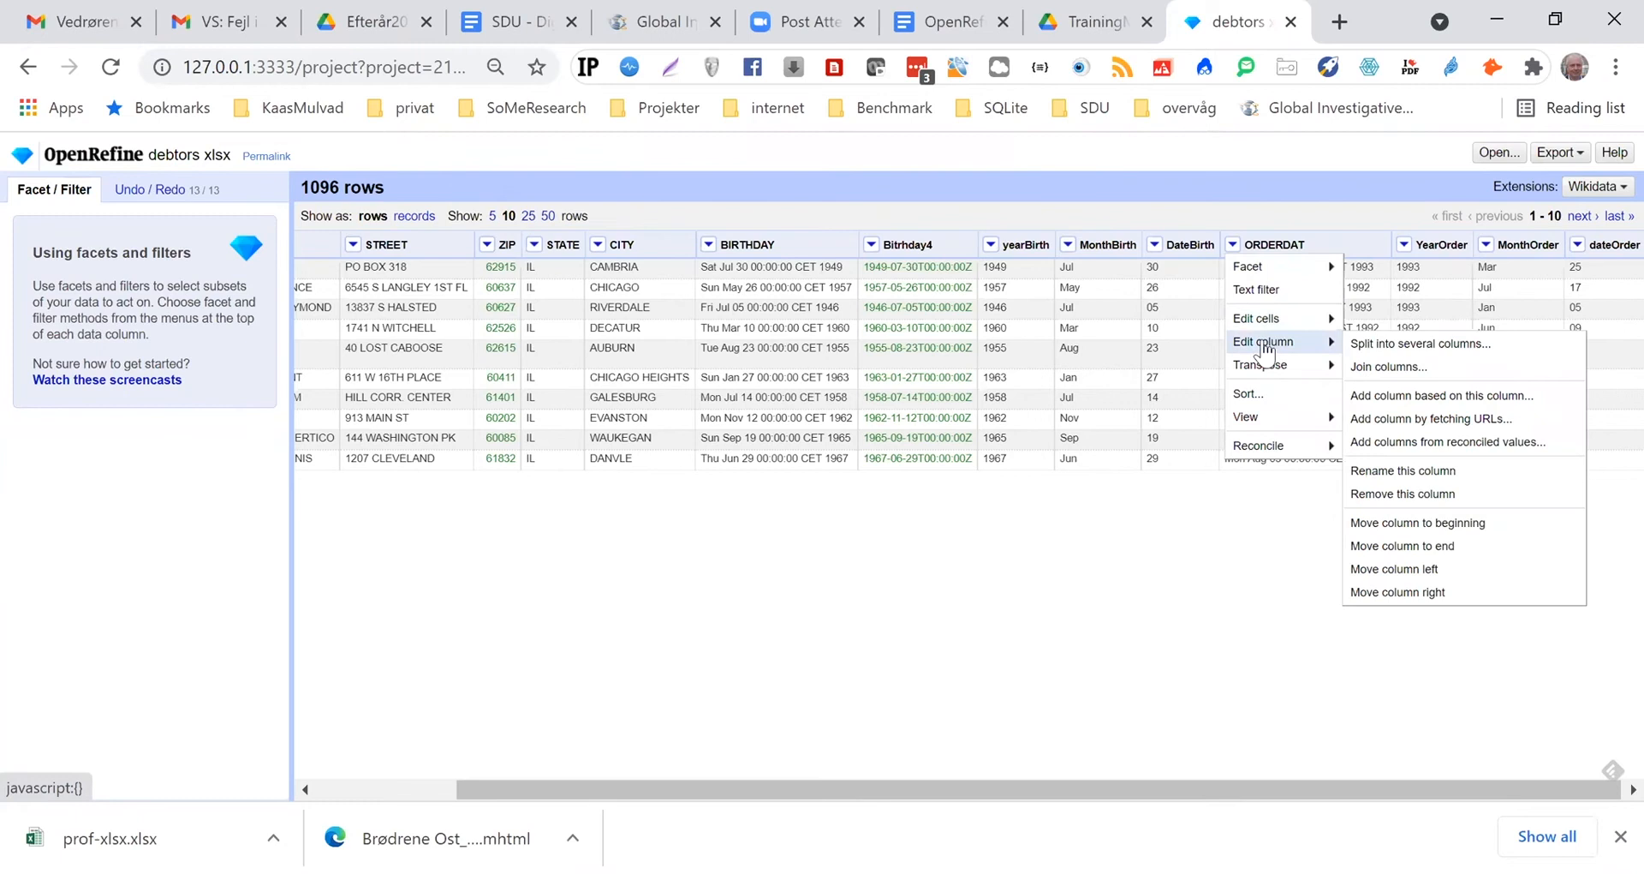
left_click(1412, 394)
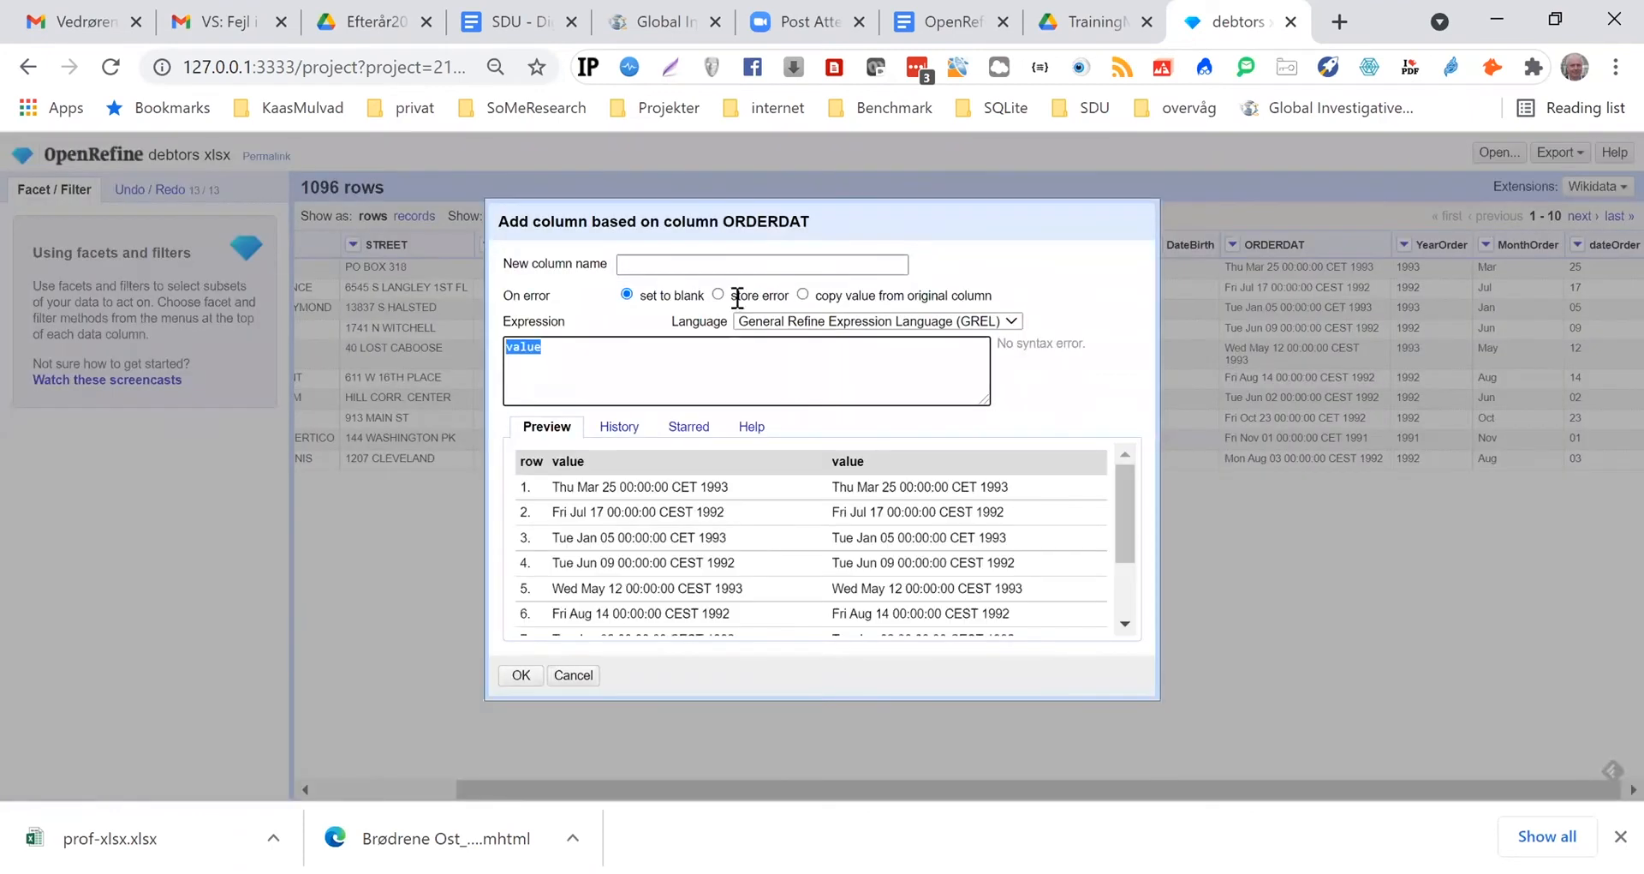
left_click(680, 263)
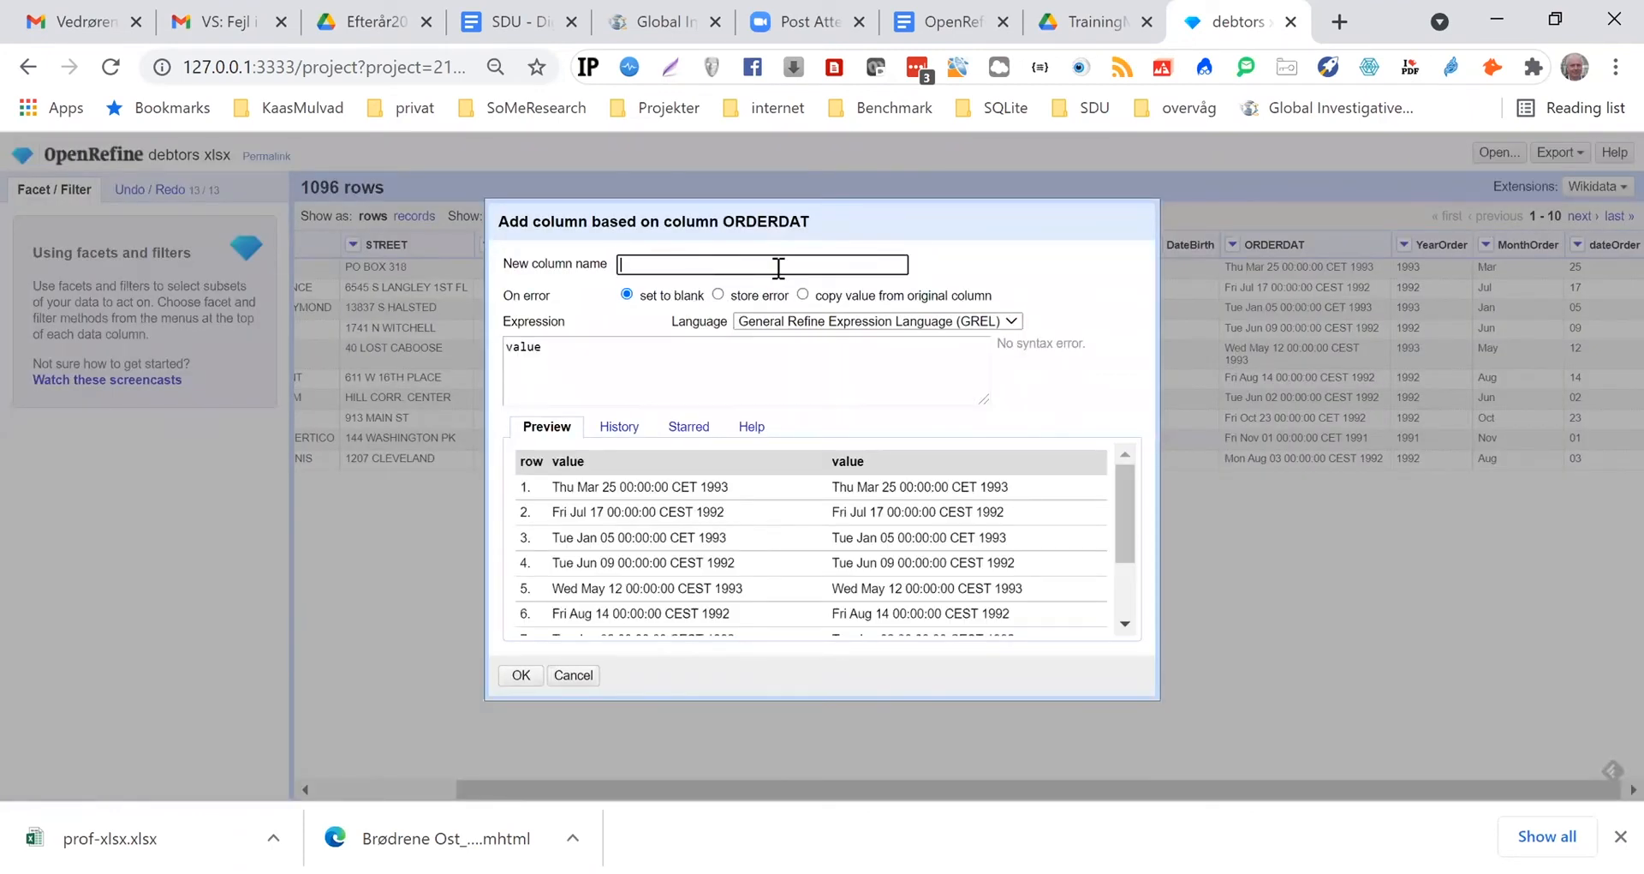
type("Order")
key("Home")
type("Date")
Copy cells['dateOrder'].value + ' ' + cells['monthOrder'].value + ' ' + cells['yearOrder'].value from the OpenRefine Plan Google Doc into OpenRefine as the DateOrder expression
left_click(949, 26)
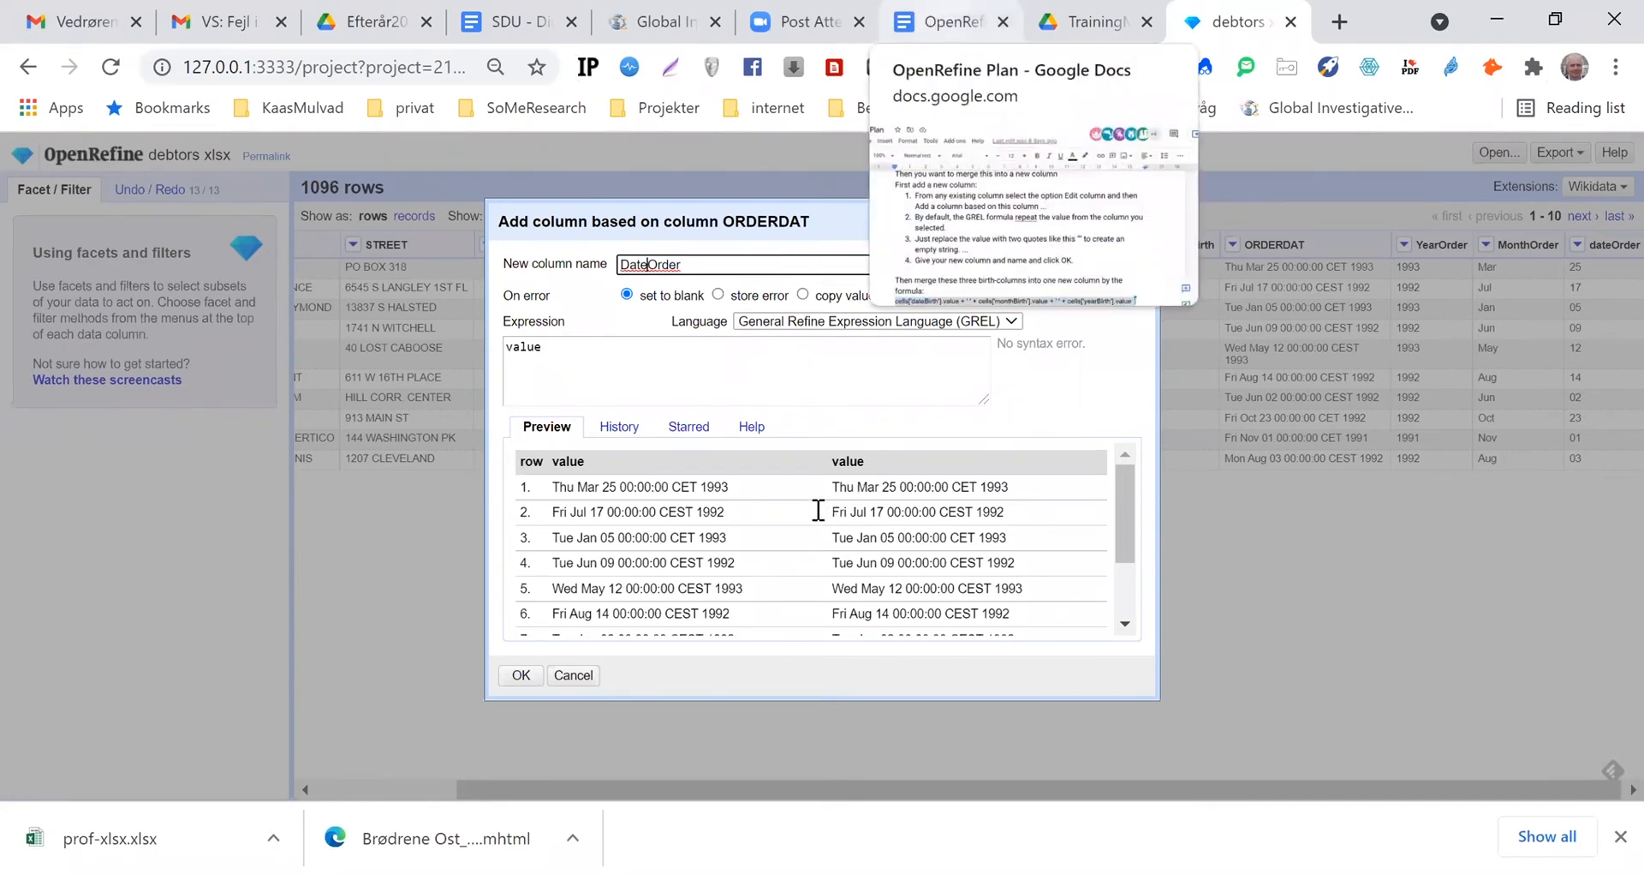
scroll(818, 511, "down", 3)
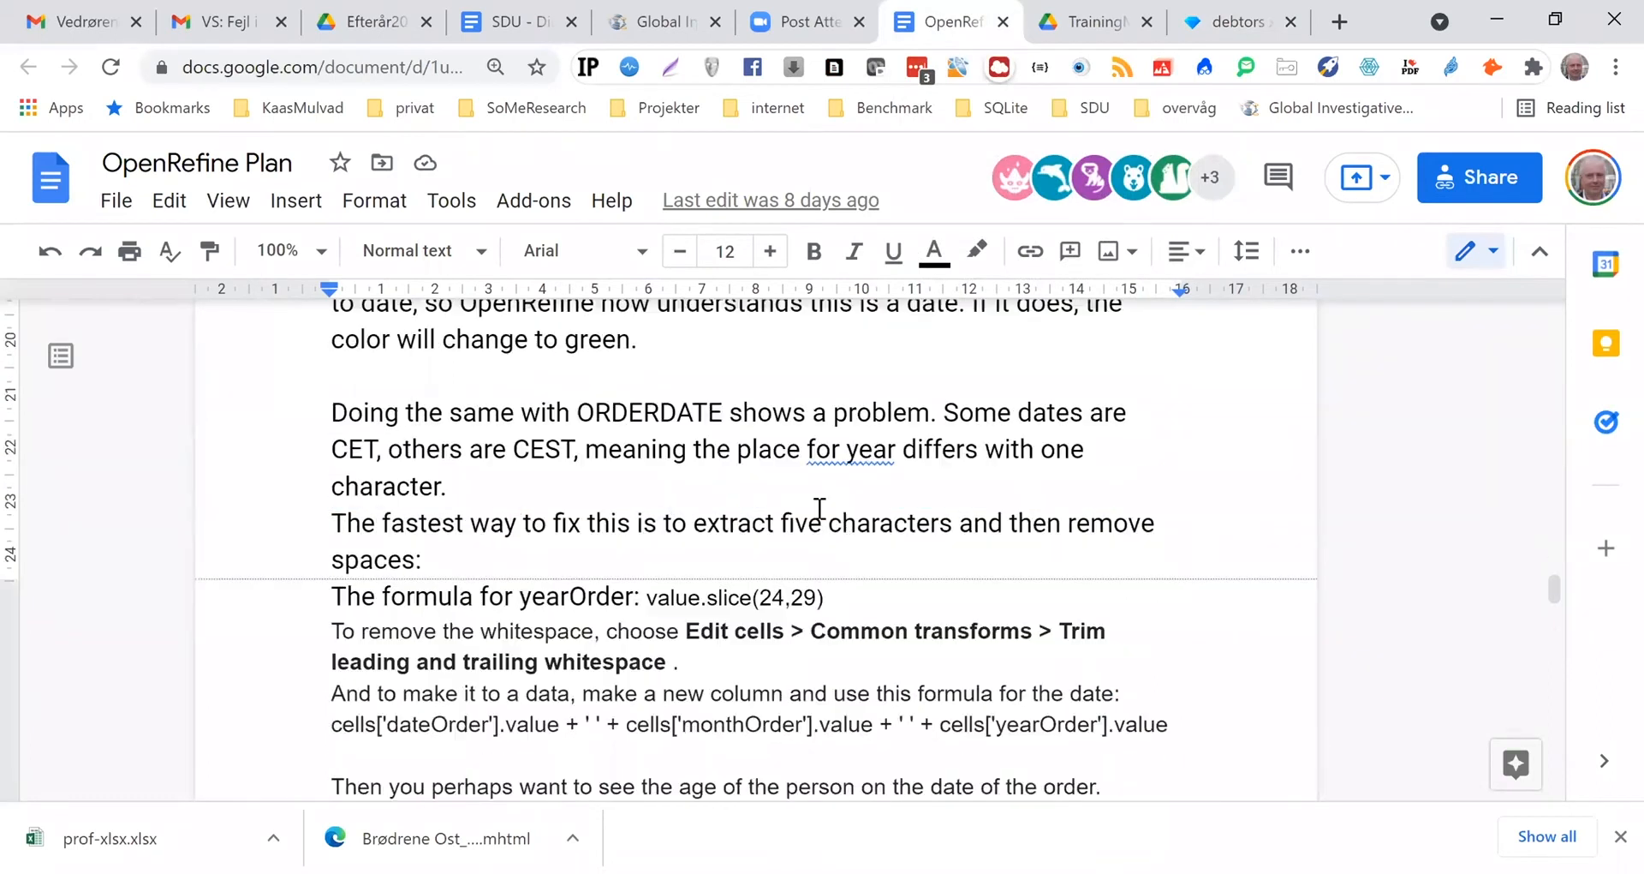
scroll(818, 522, "down", 2)
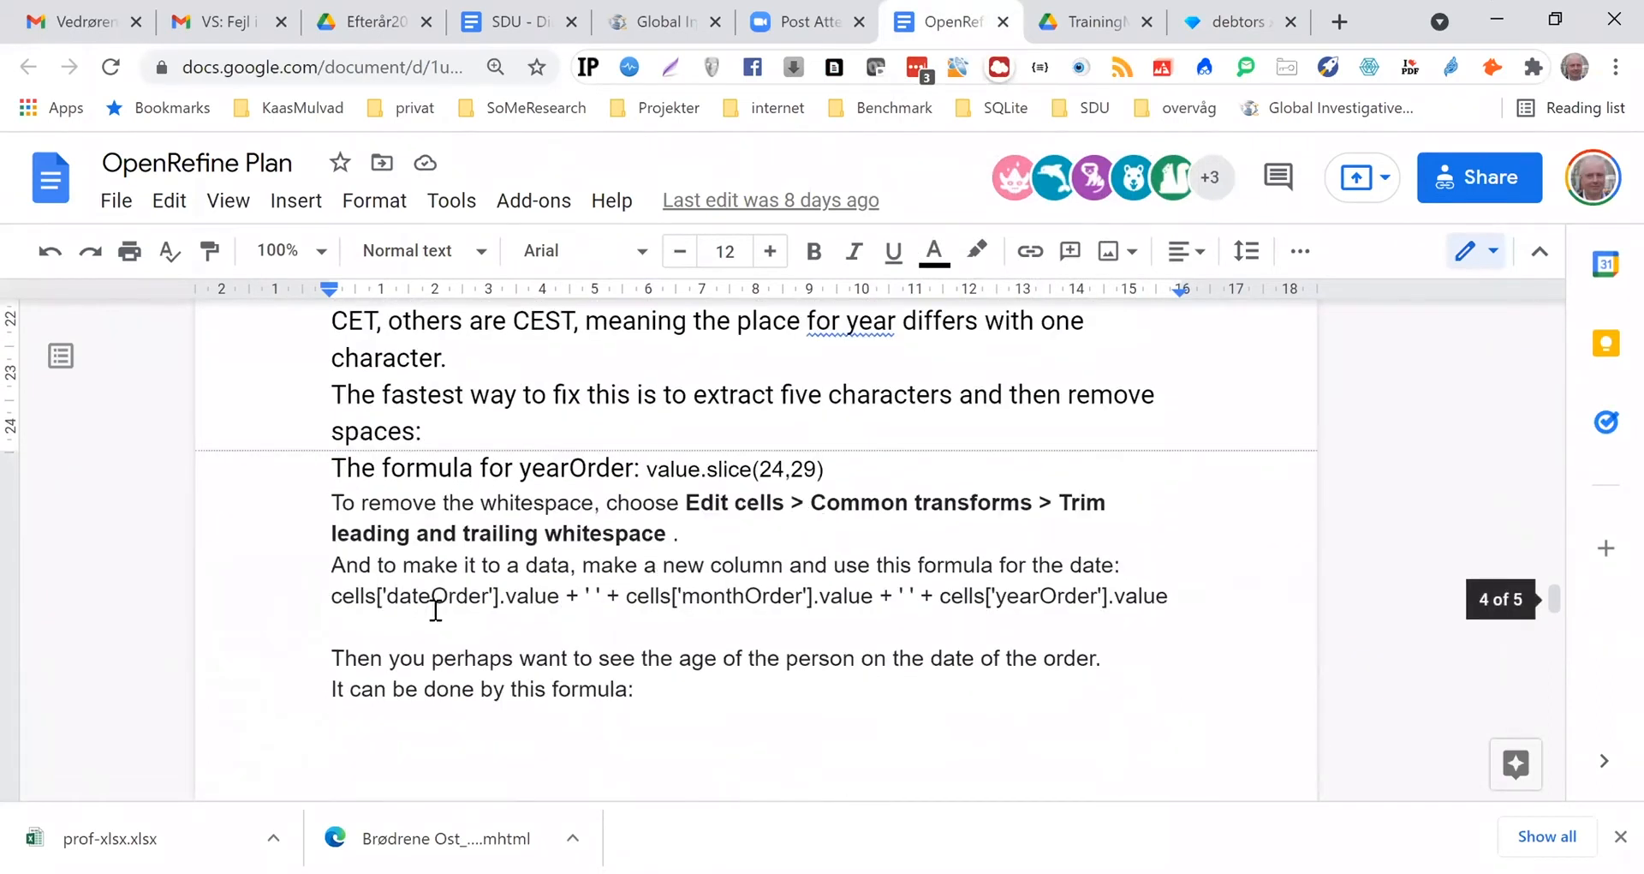
left_click_drag(331, 597, 1167, 597)
key("ctrl+c")
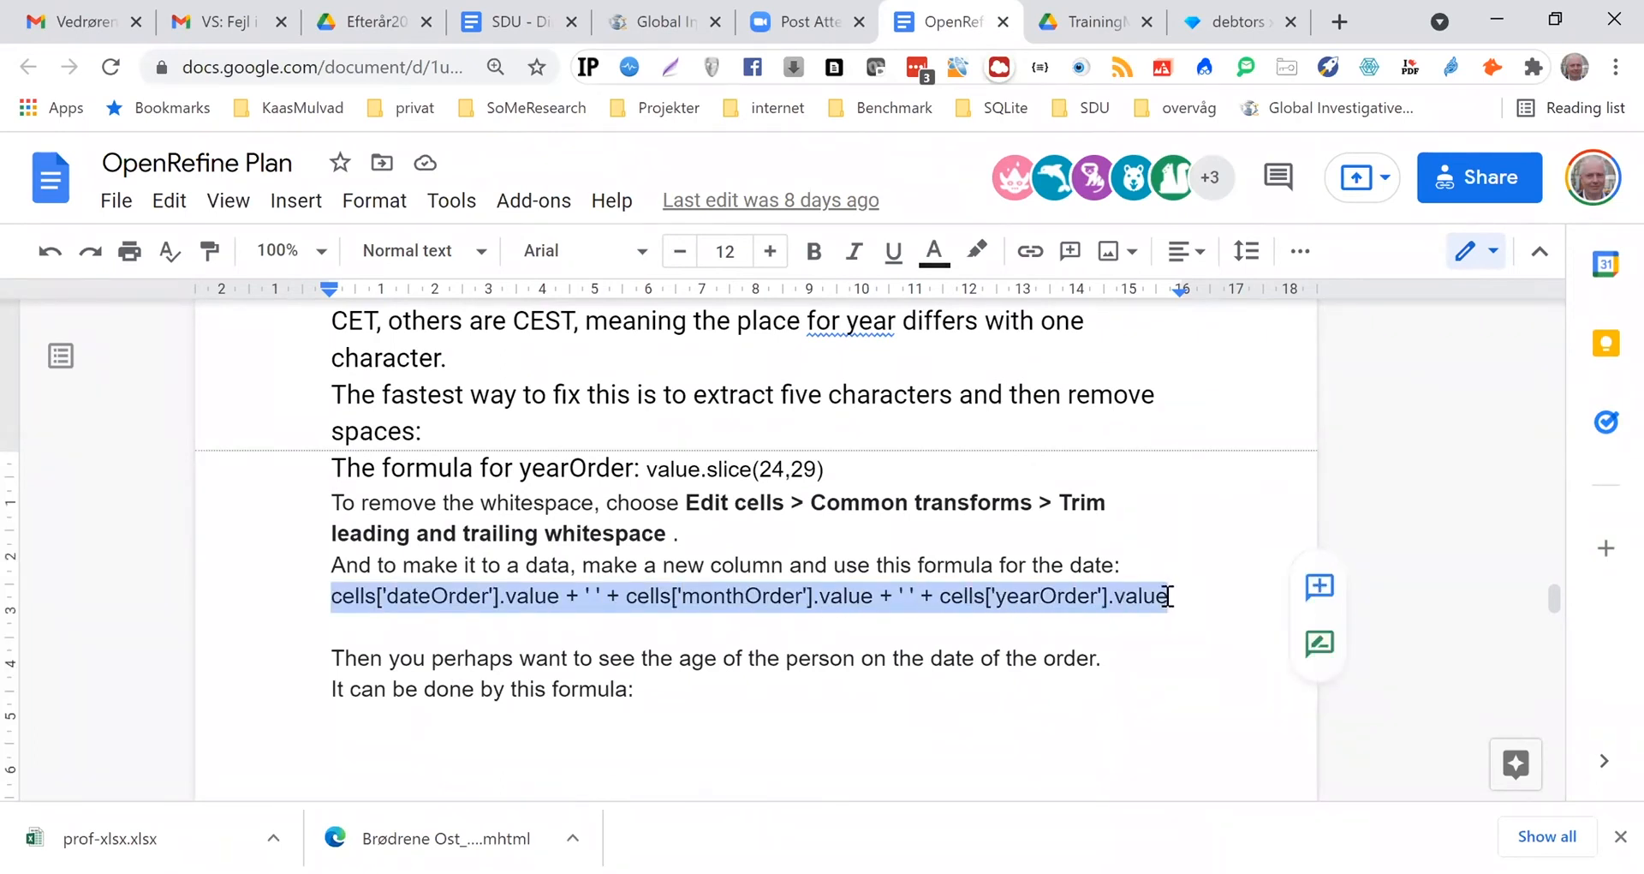
left_click(1203, 24)
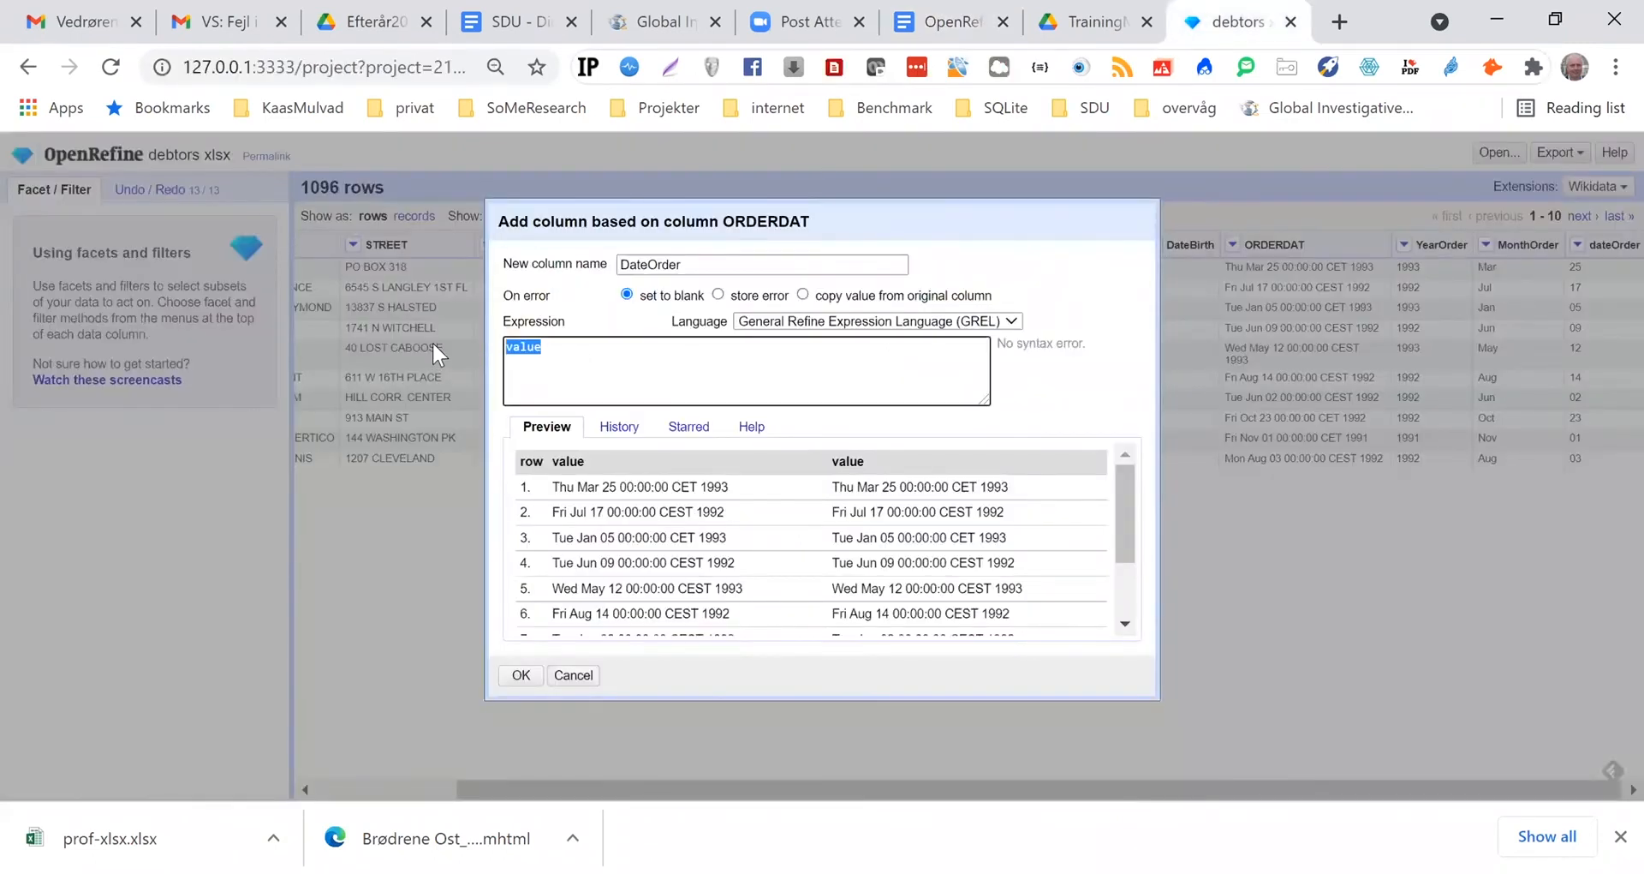
key("ctrl+v")
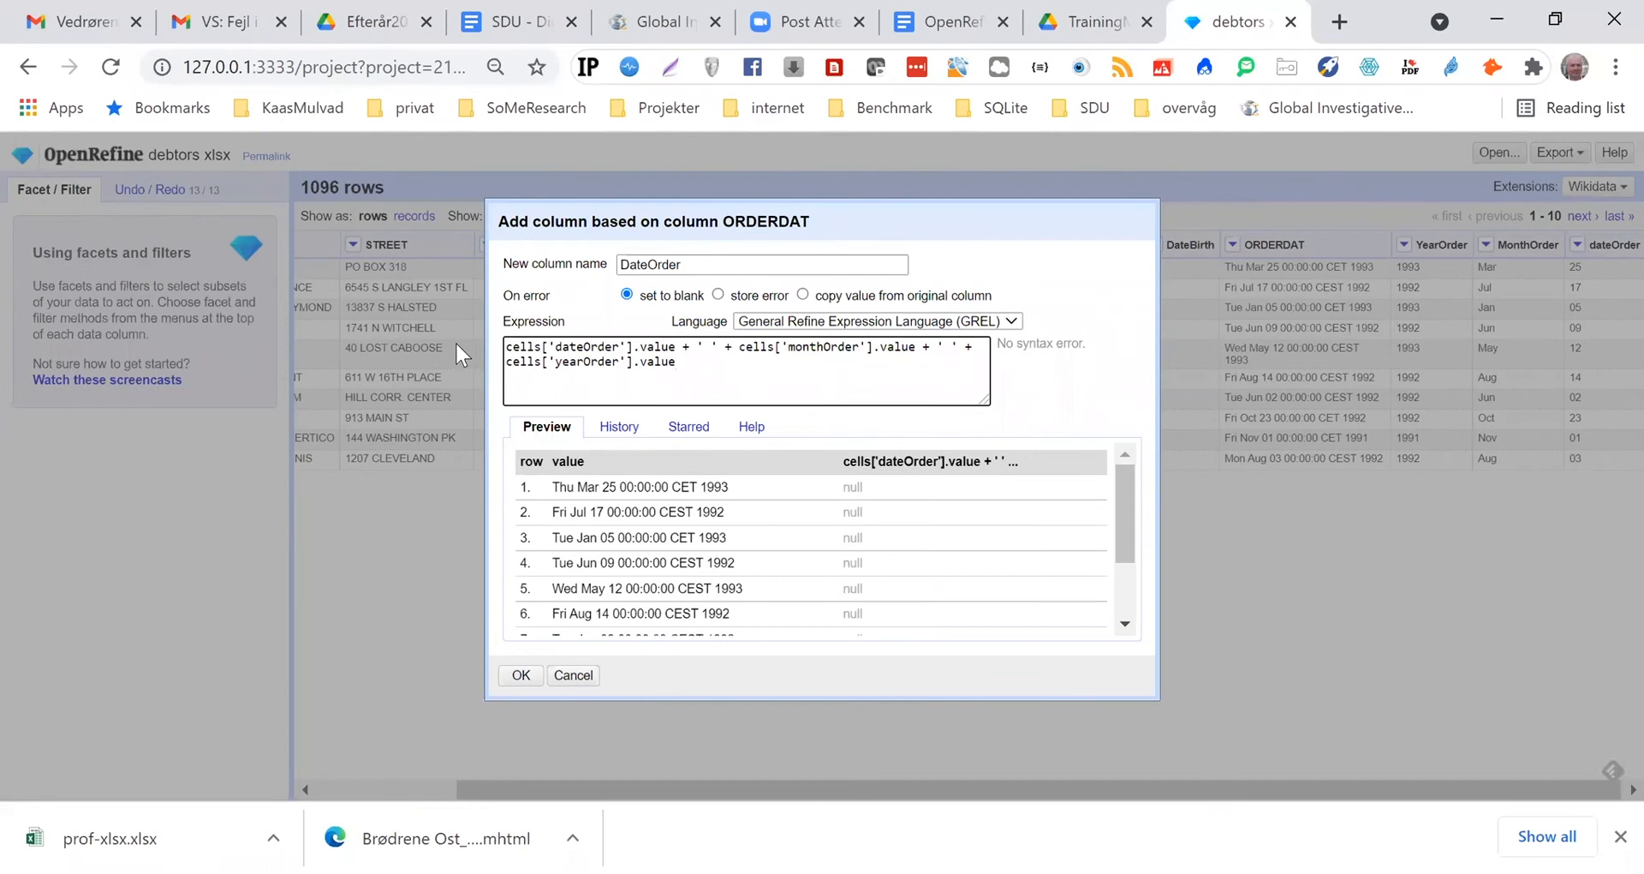
Correct the column references in the expression to 'MonthOrder' and 'YearOrder' and create the DateOrder column
left_click_drag(852, 238, 822, 272)
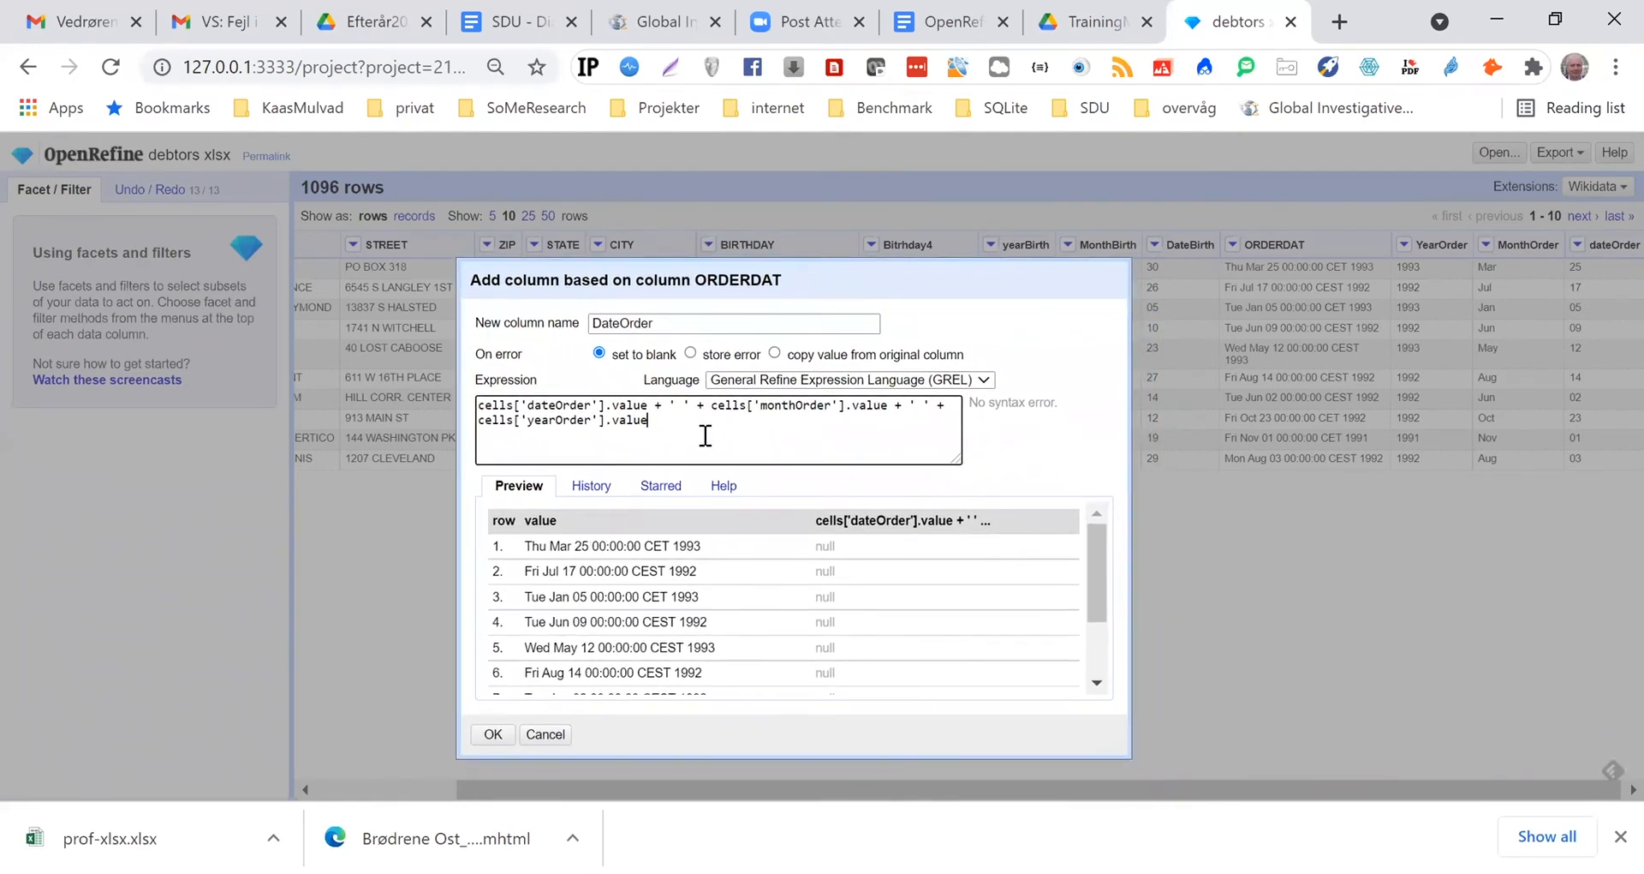
left_click(761, 405)
key("Delete")
type("M")
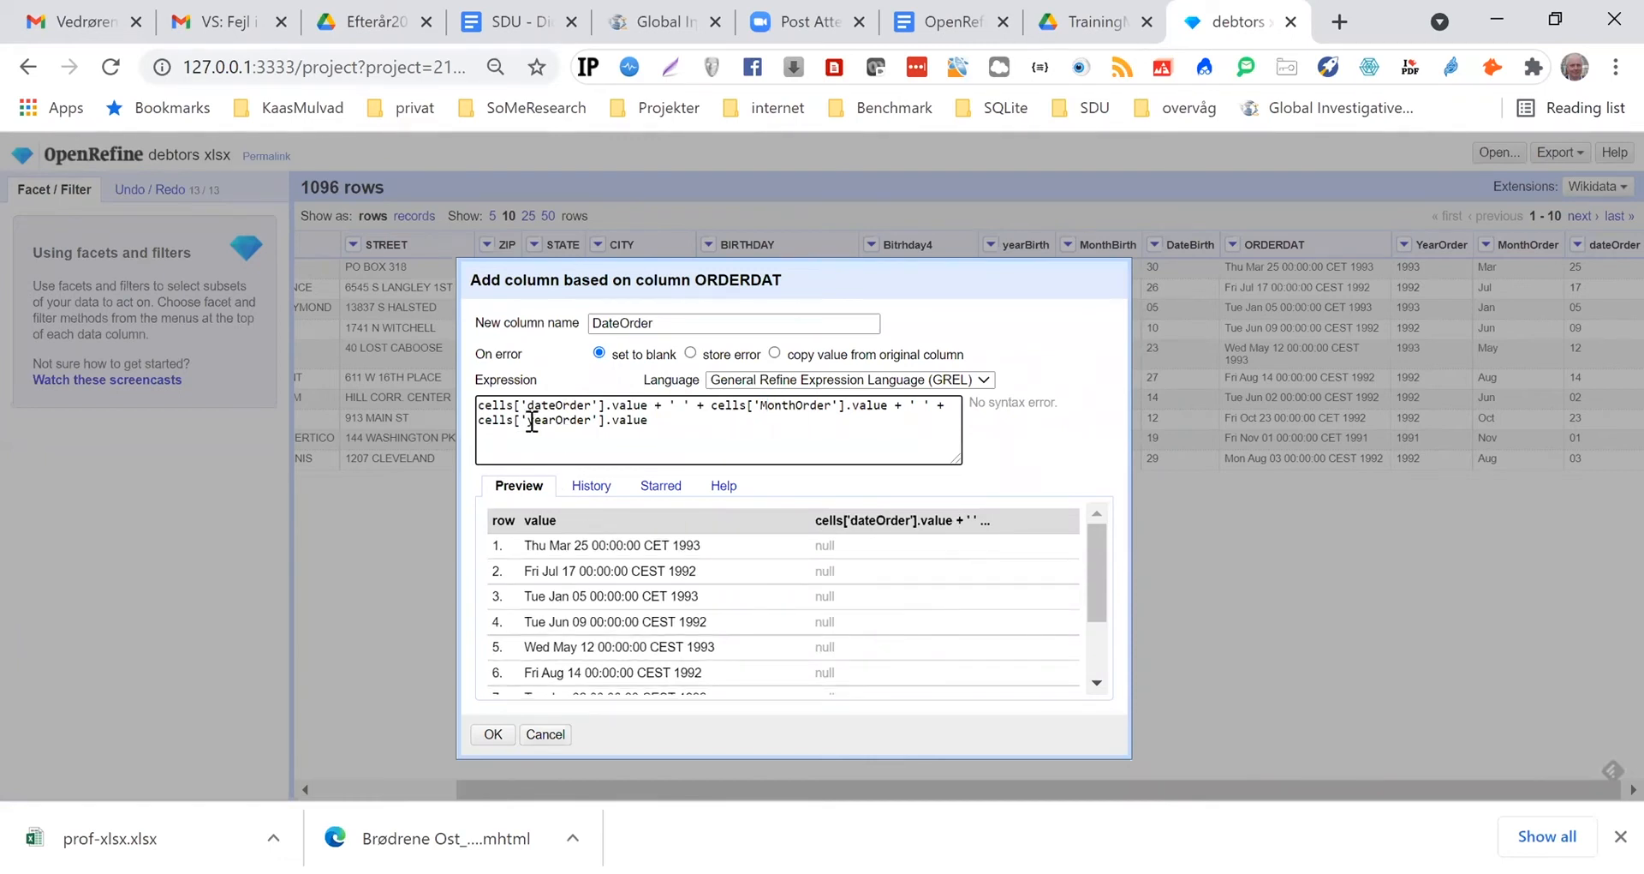
left_click_drag(525, 421, 535, 420)
type("Y")
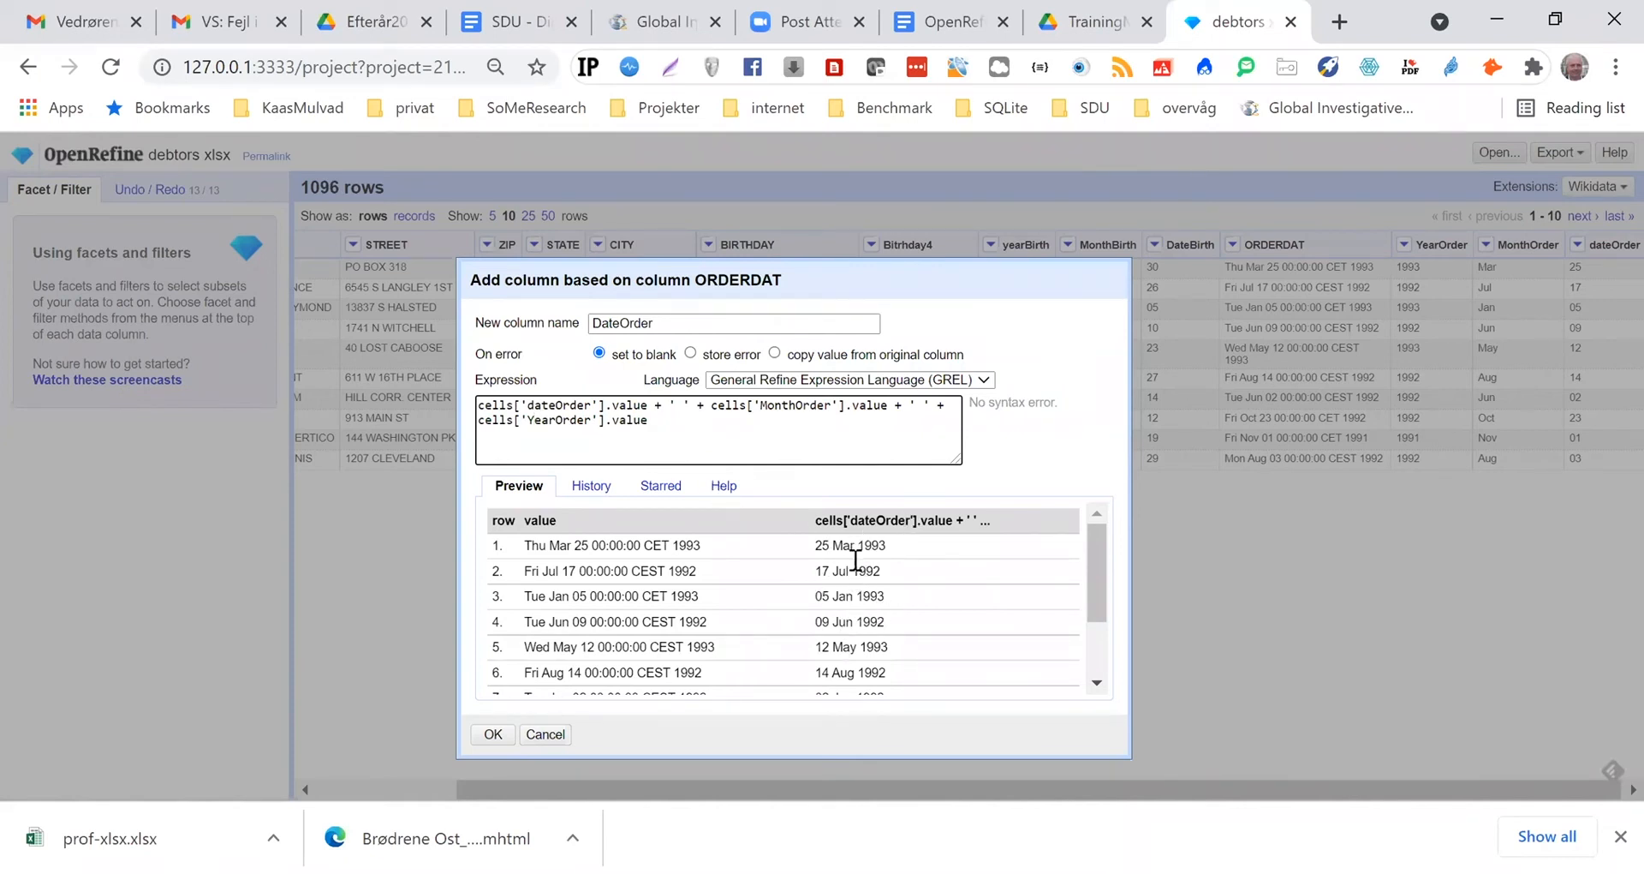
left_click(533, 420)
left_click(494, 734)
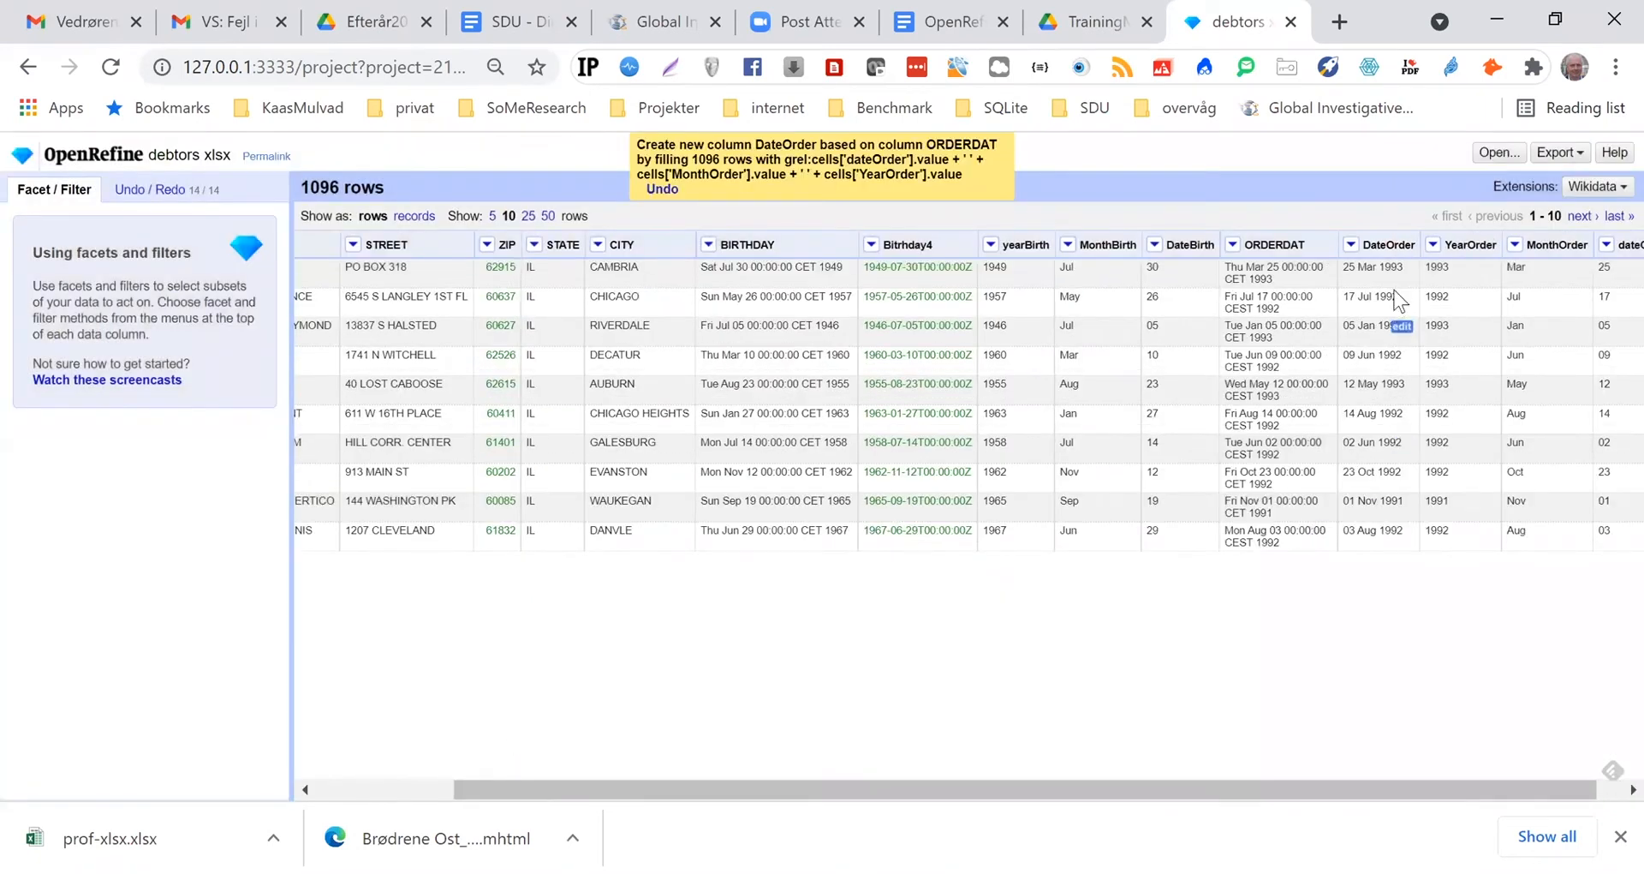
Convert the DateOrder column's cells to dates with the common transform
left_click(1351, 246)
mouse_move(1362, 272)
mouse_move(1371, 320)
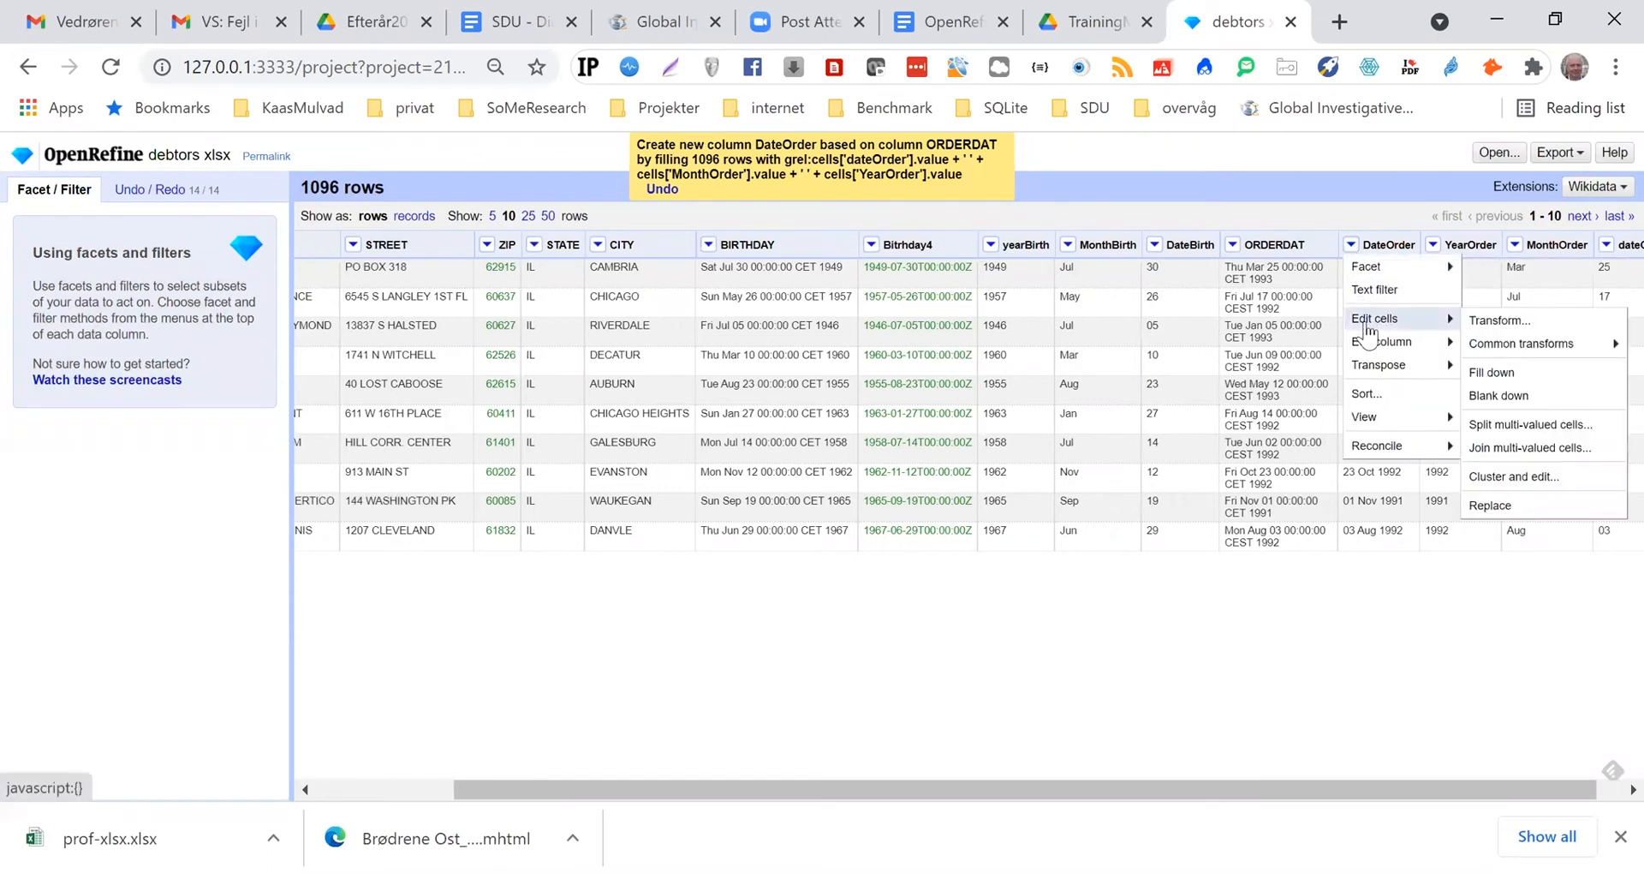
mouse_move(1520, 344)
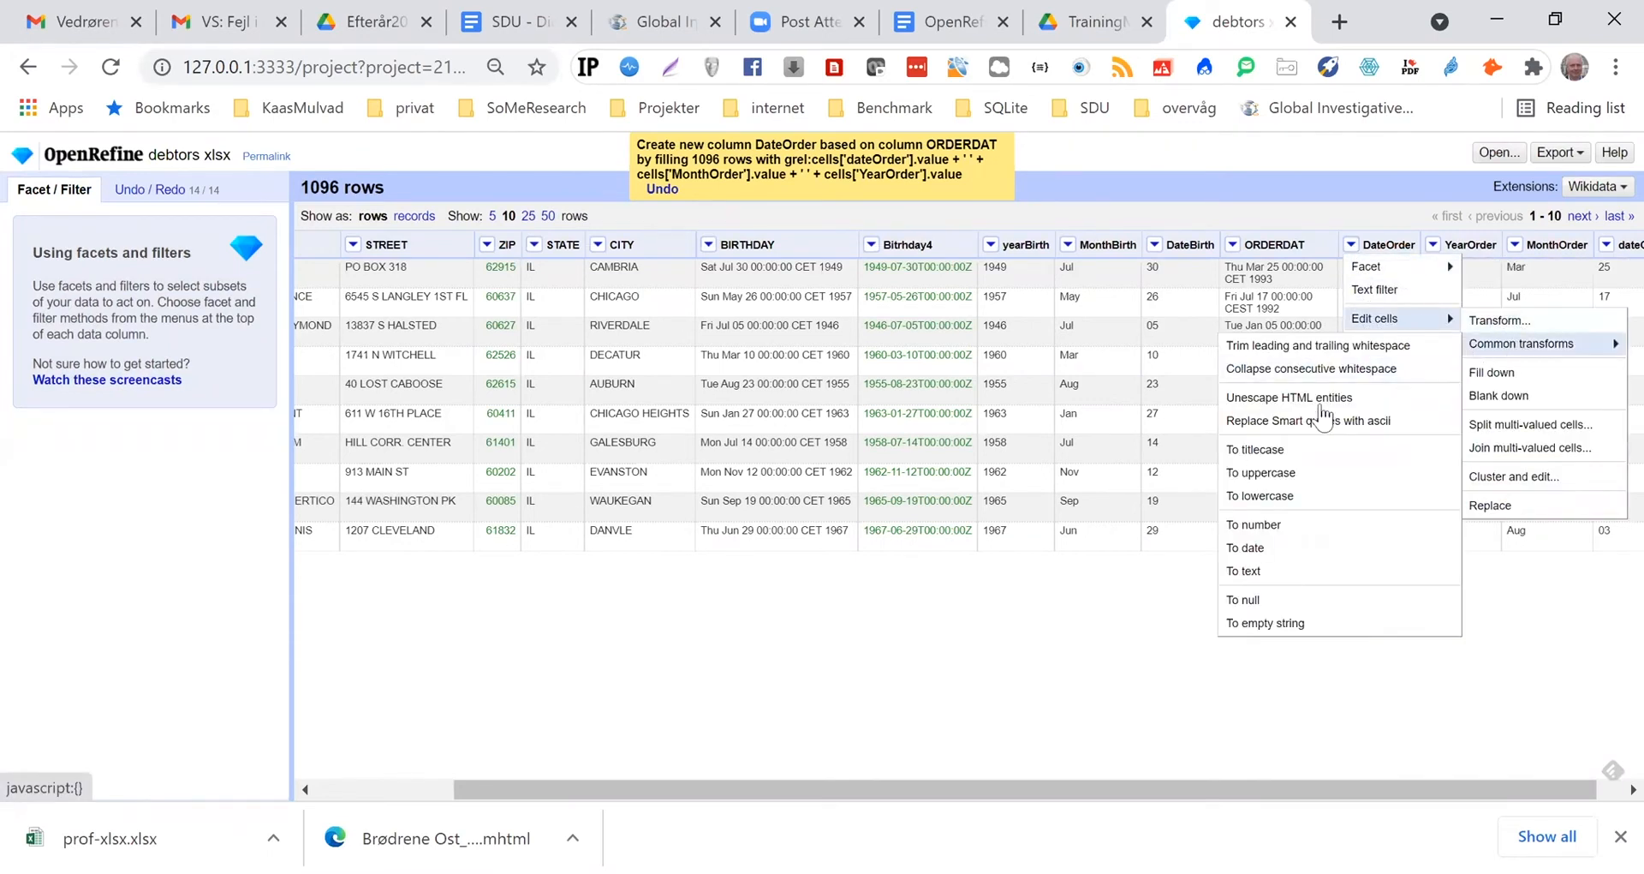
left_click(1251, 552)
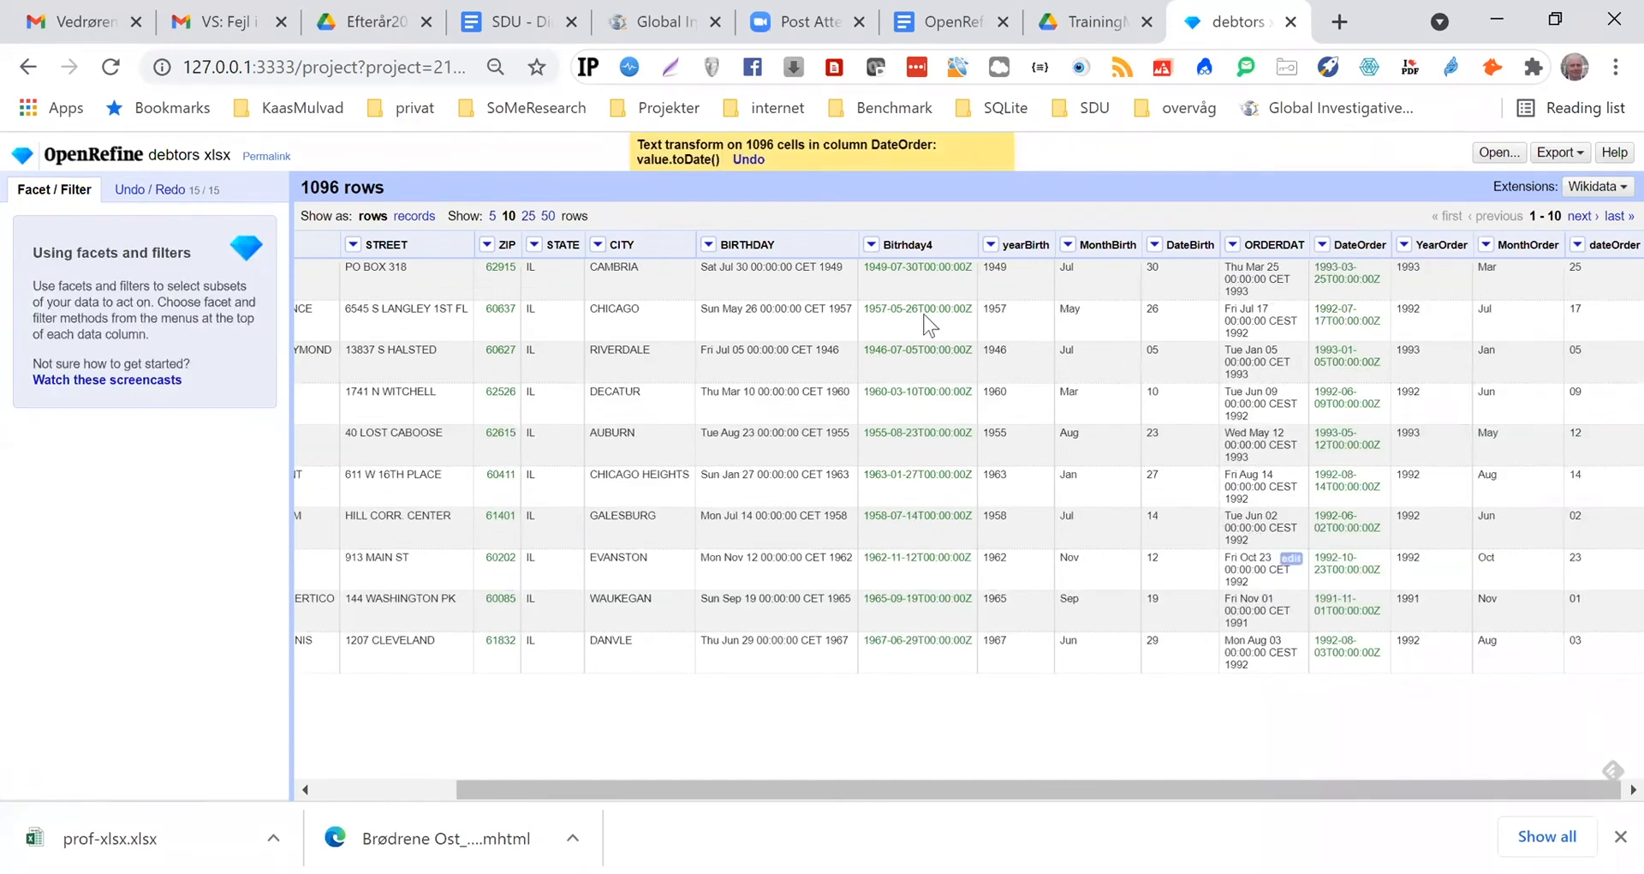
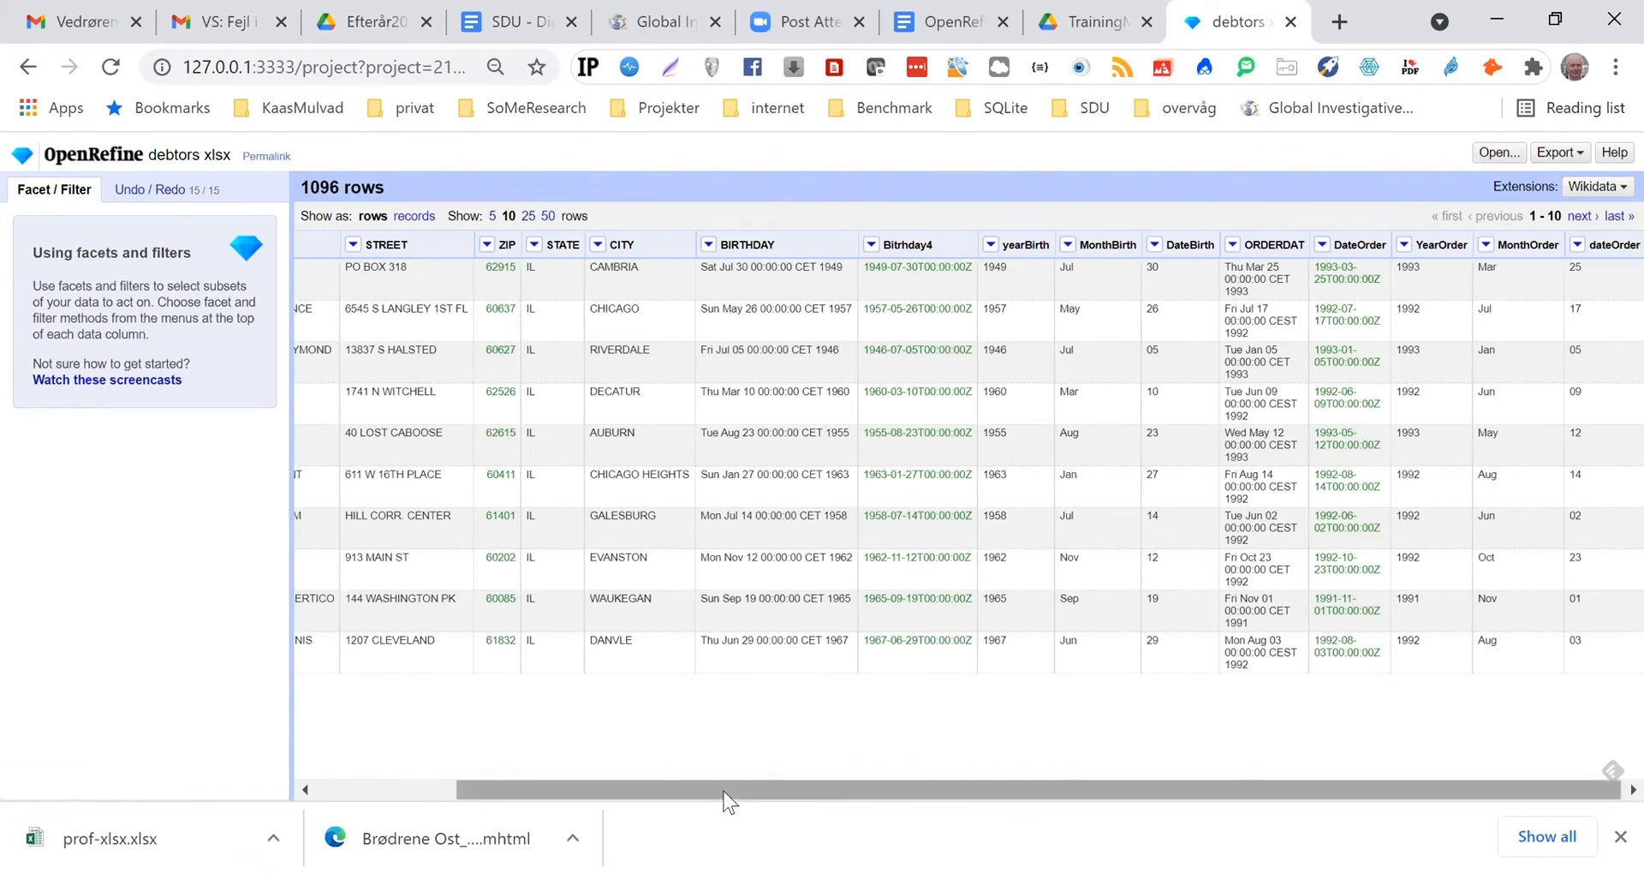
Start a new column based on ORDERDAT and name it yearOrder
left_click(1037, 74)
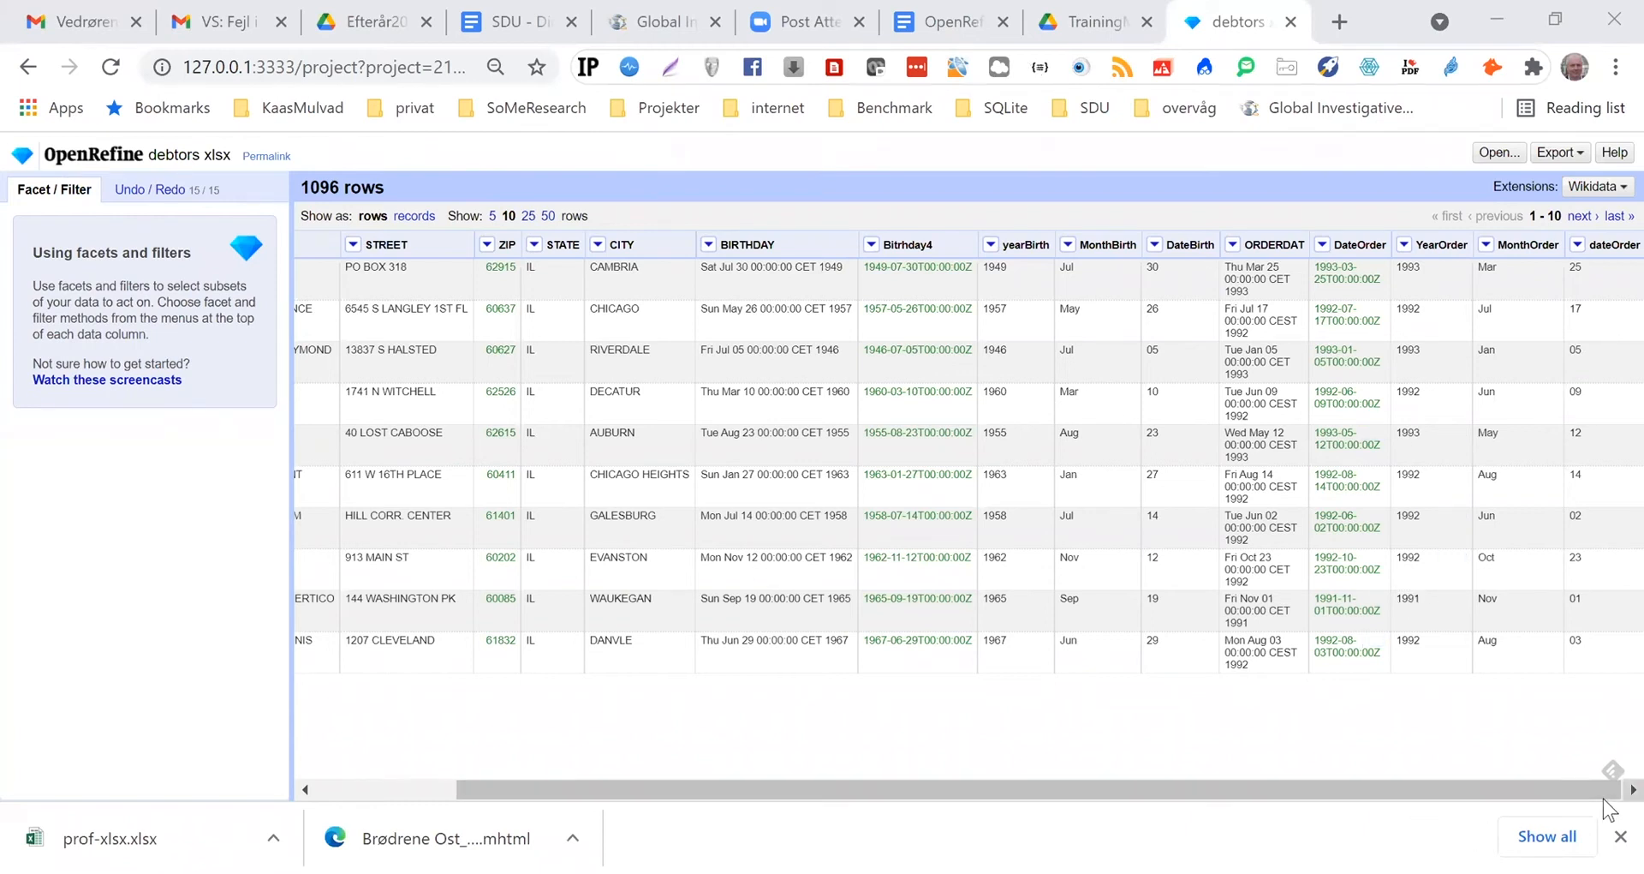
left_click(1233, 246)
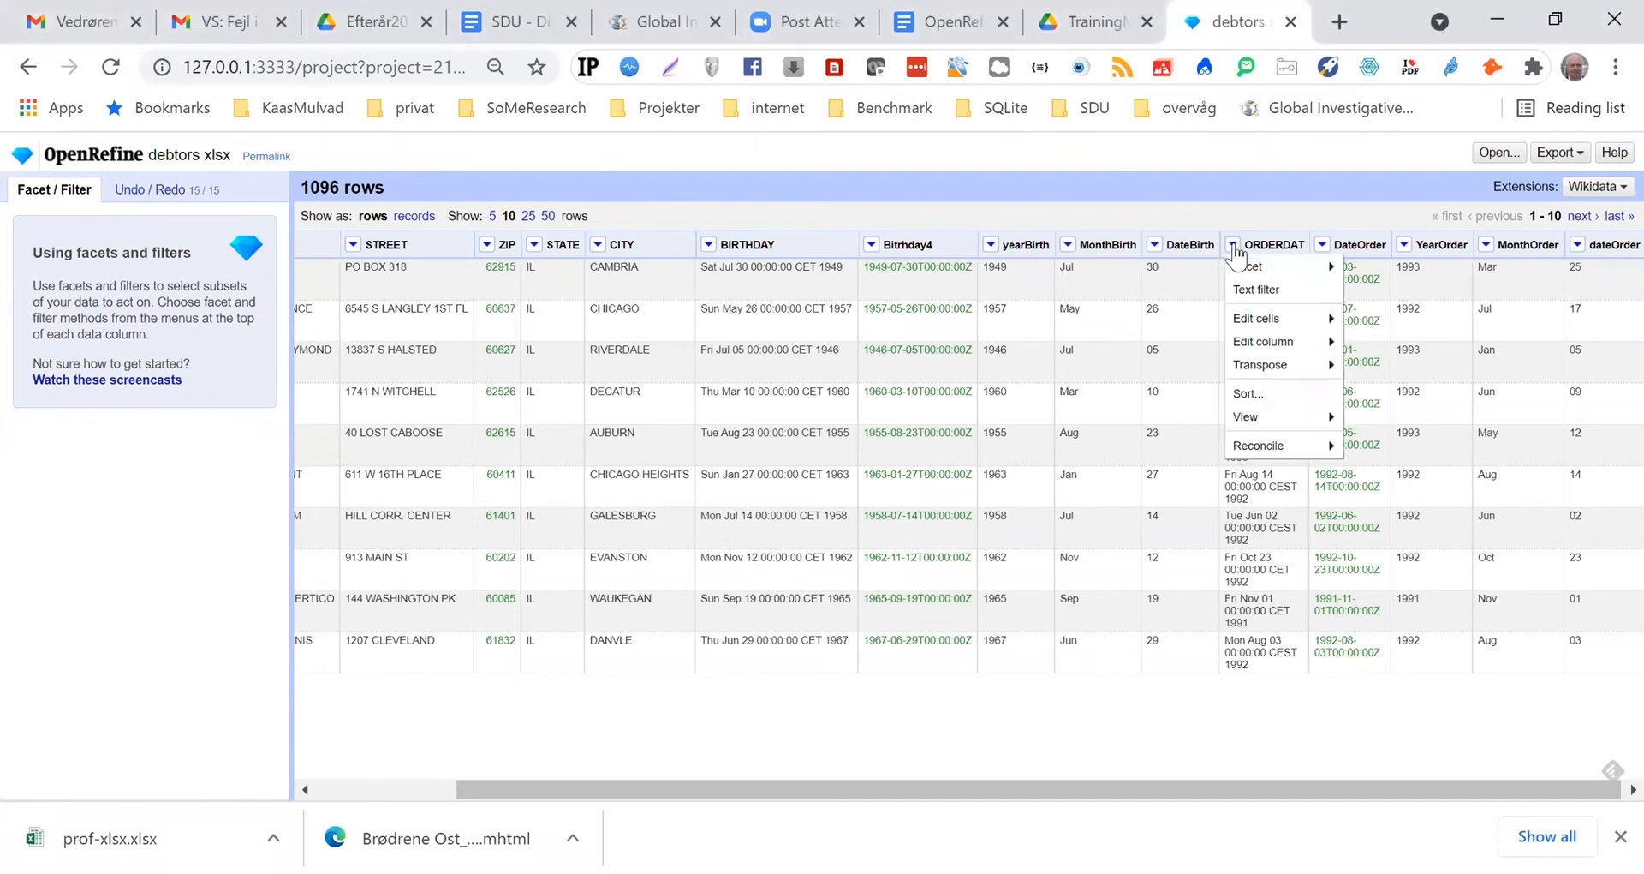
mouse_move(1297, 343)
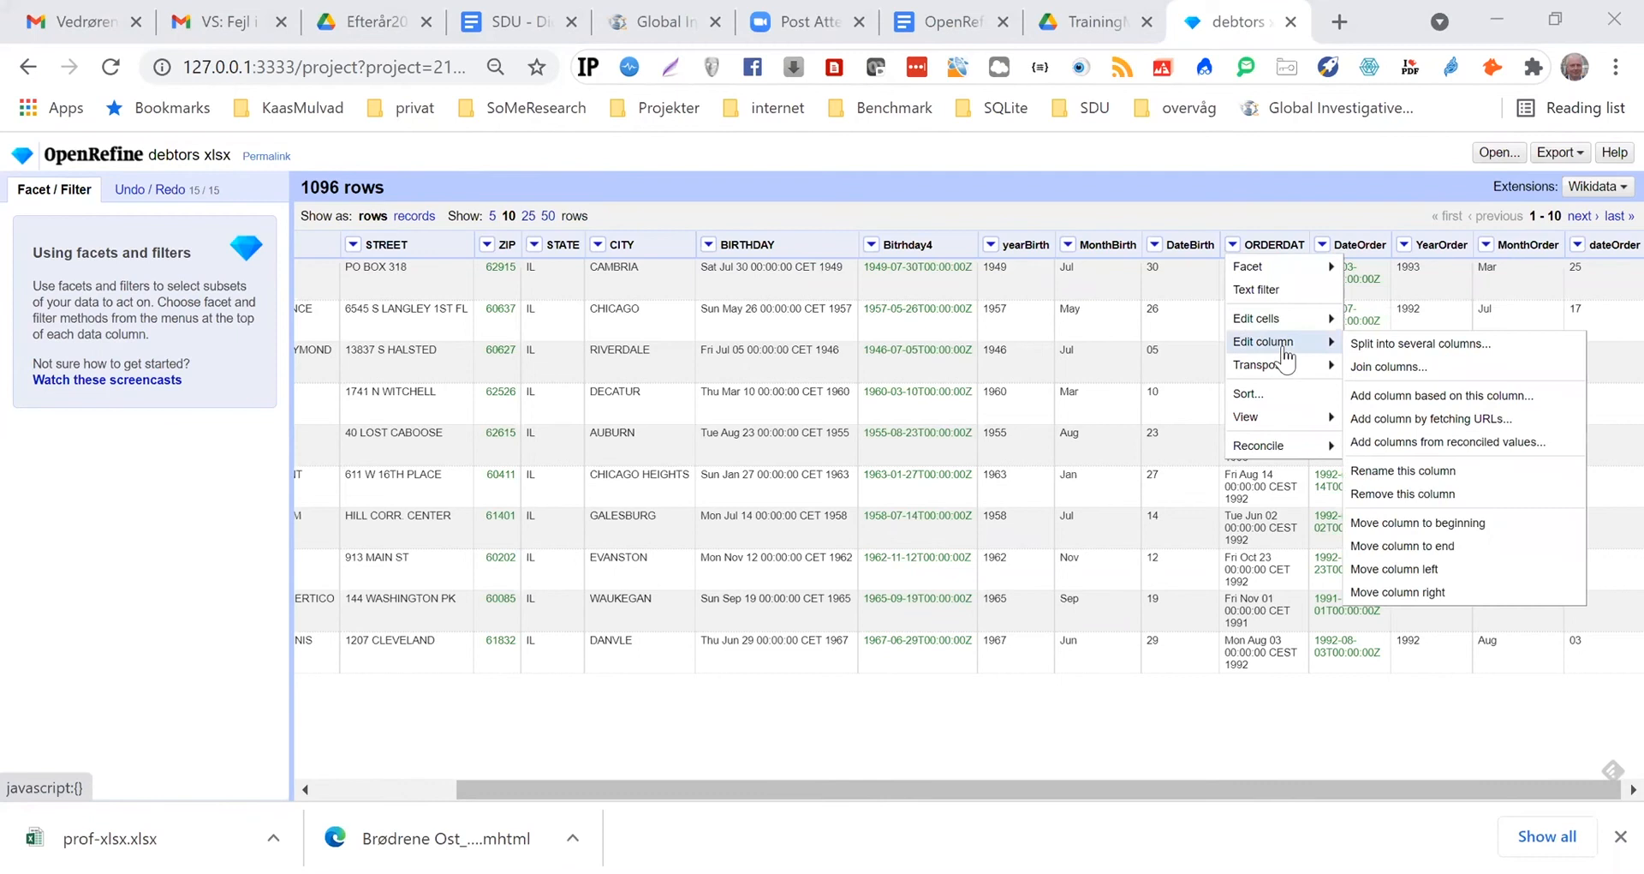
left_click(1399, 397)
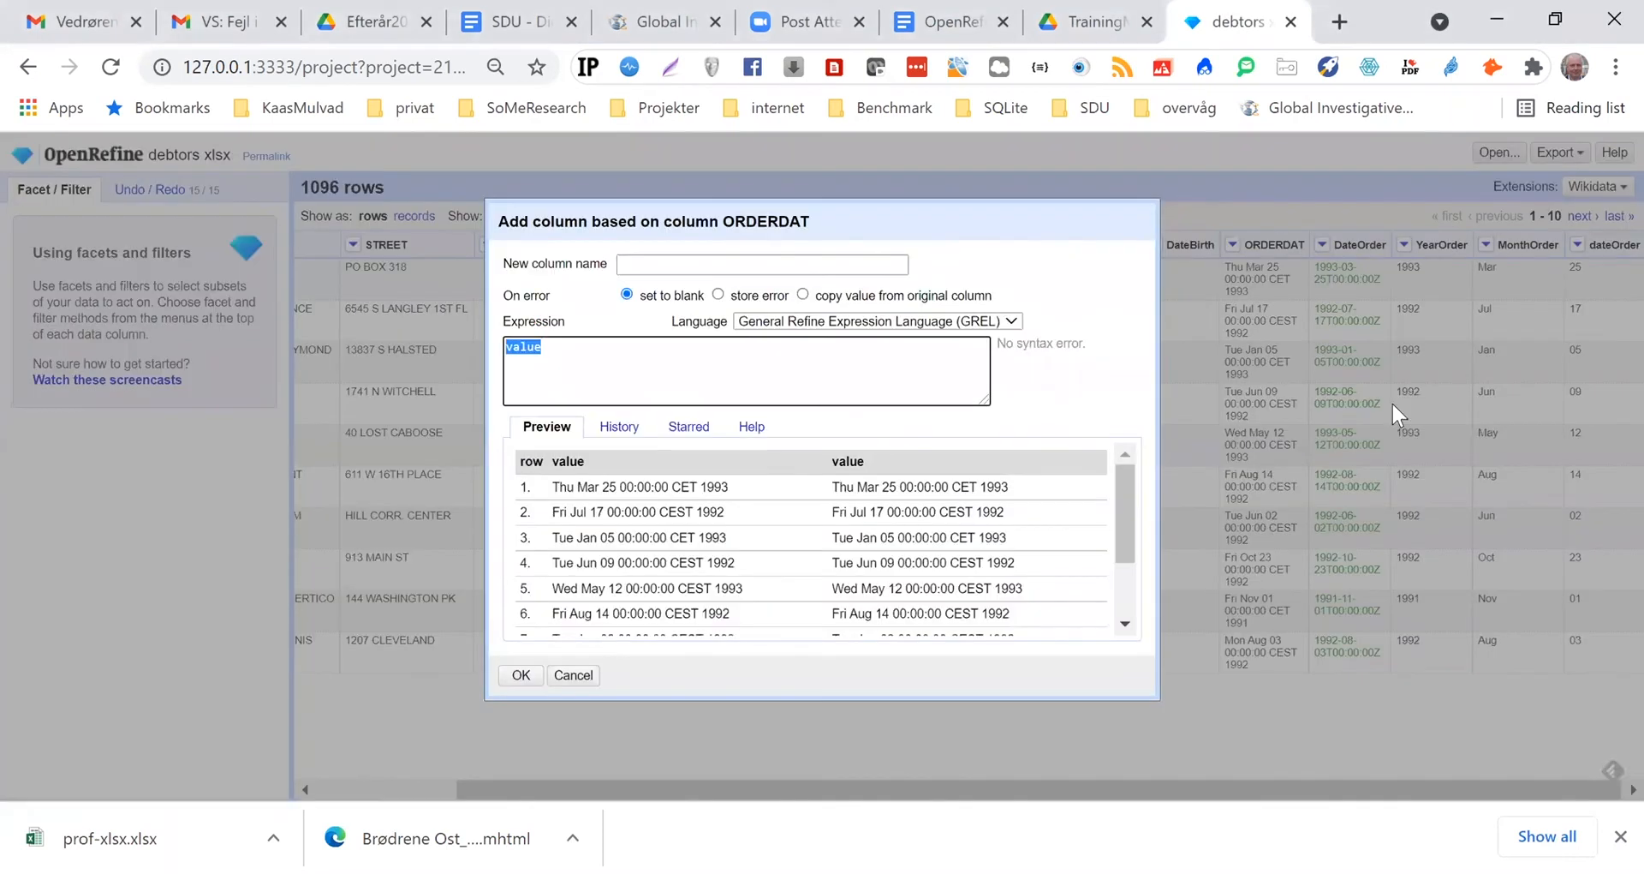
left_click(643, 261)
type("ye")
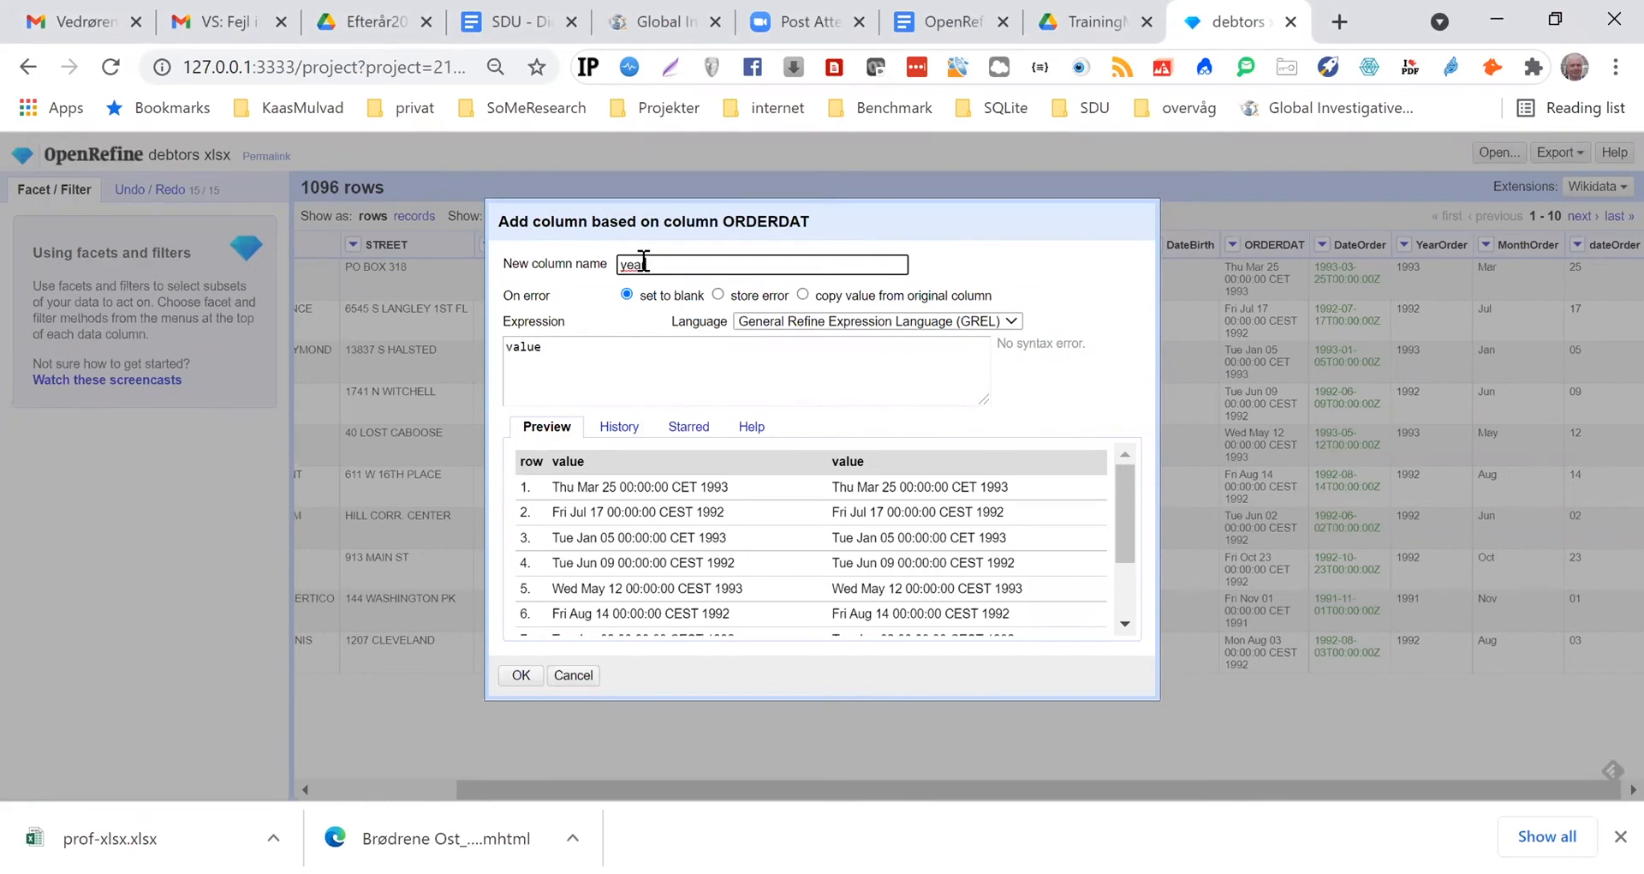
type("arOrder")
left_click(569, 346)
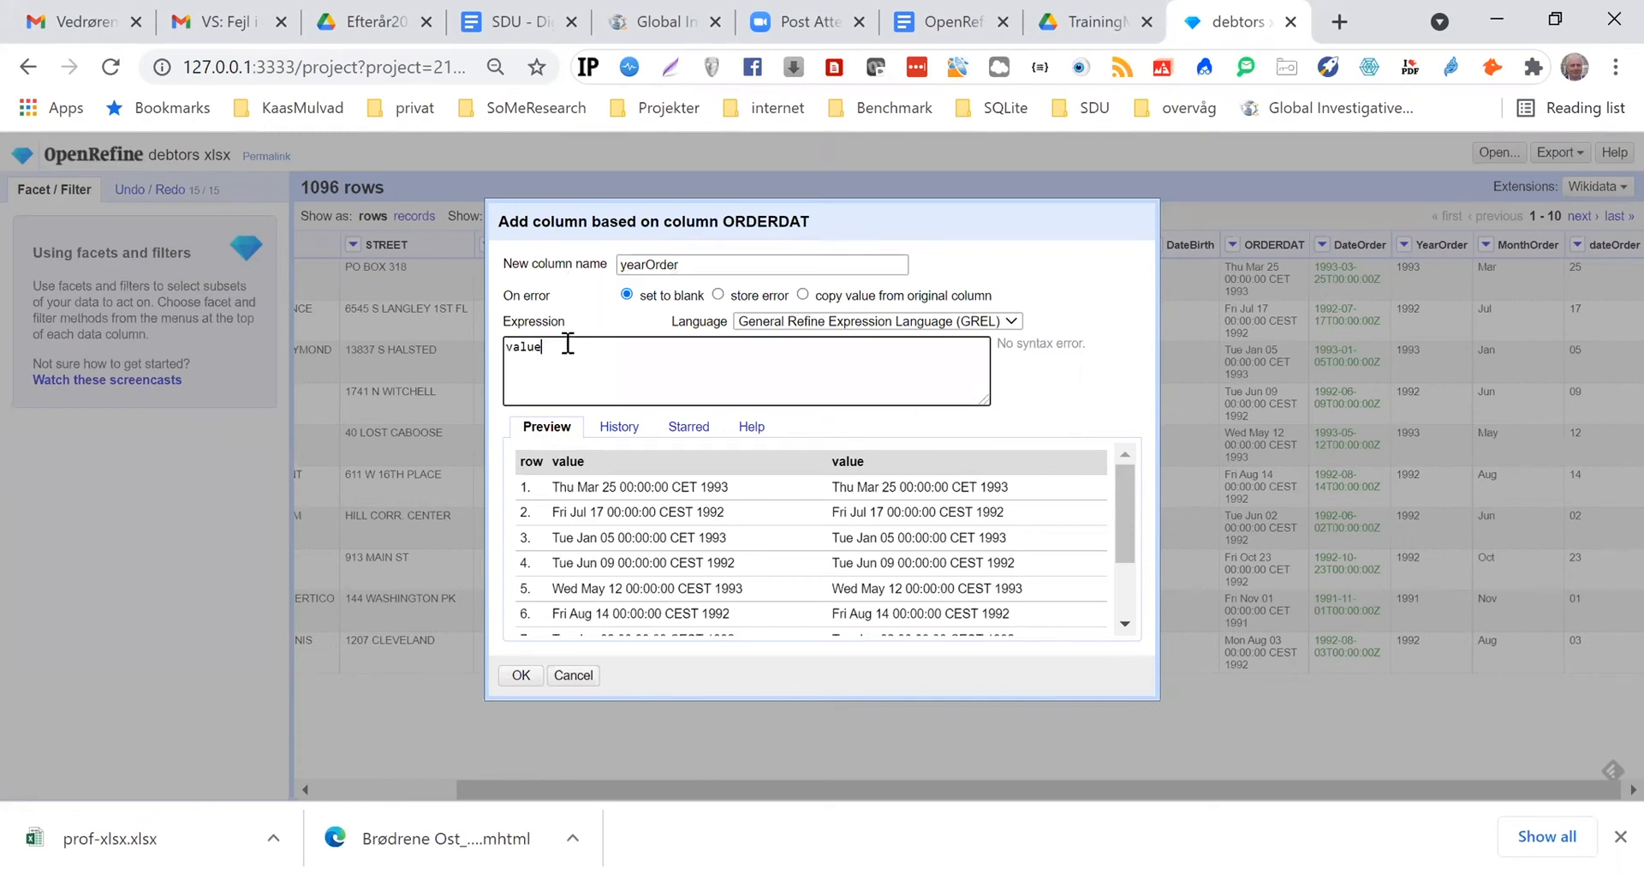
Enter value.slice(22,27) as the expression for the yearOrder column
type(".slic")
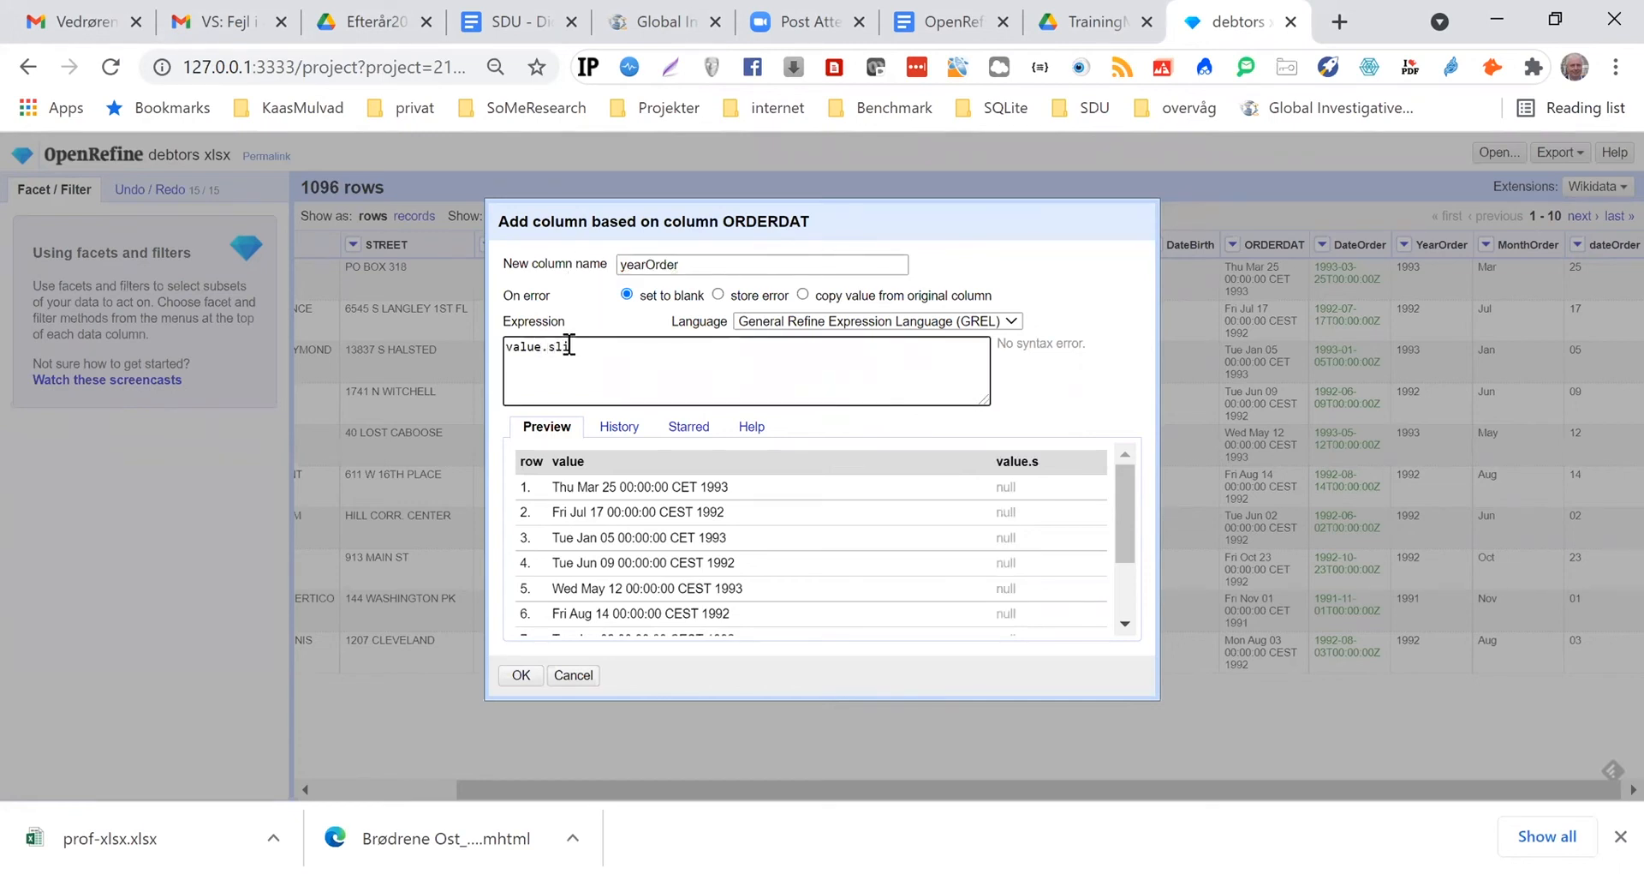
type("e(")
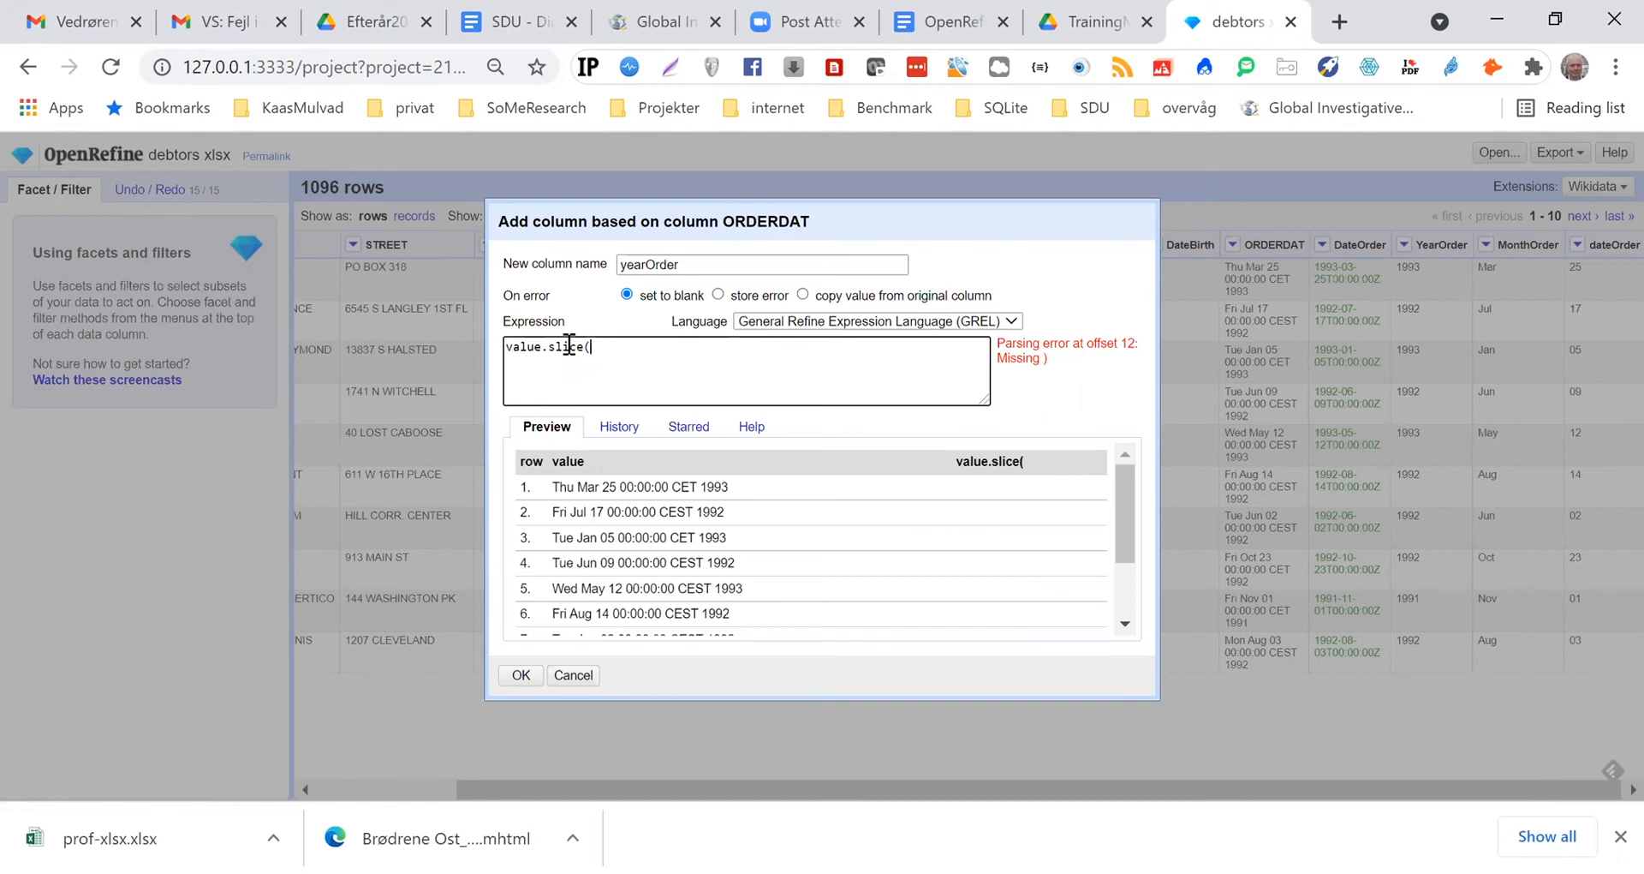
type("22,27")
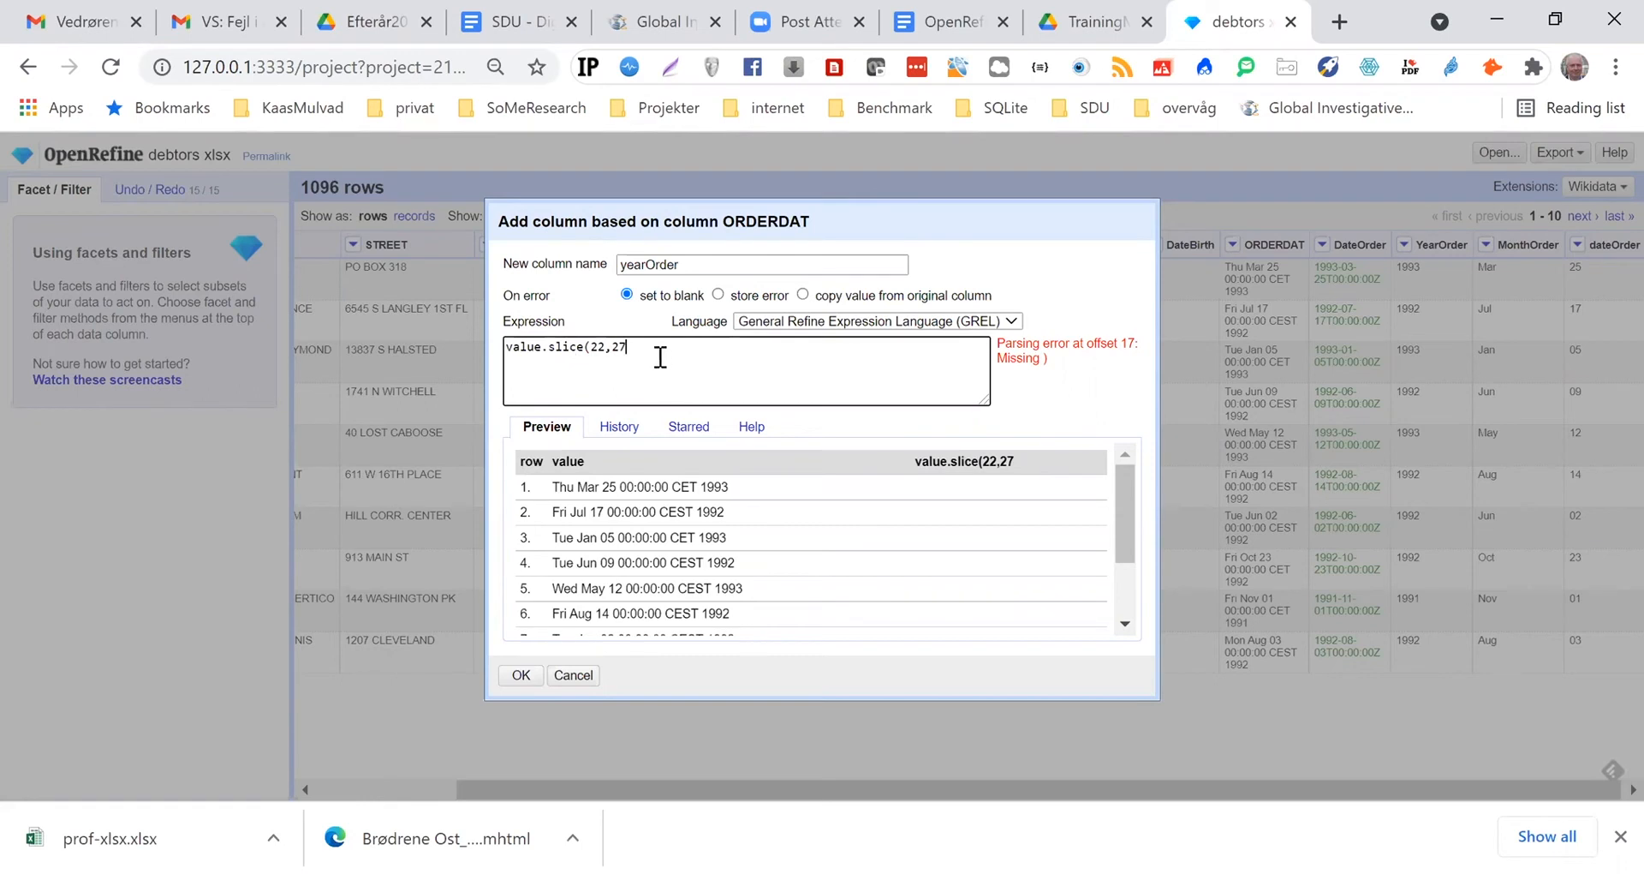
type(")")
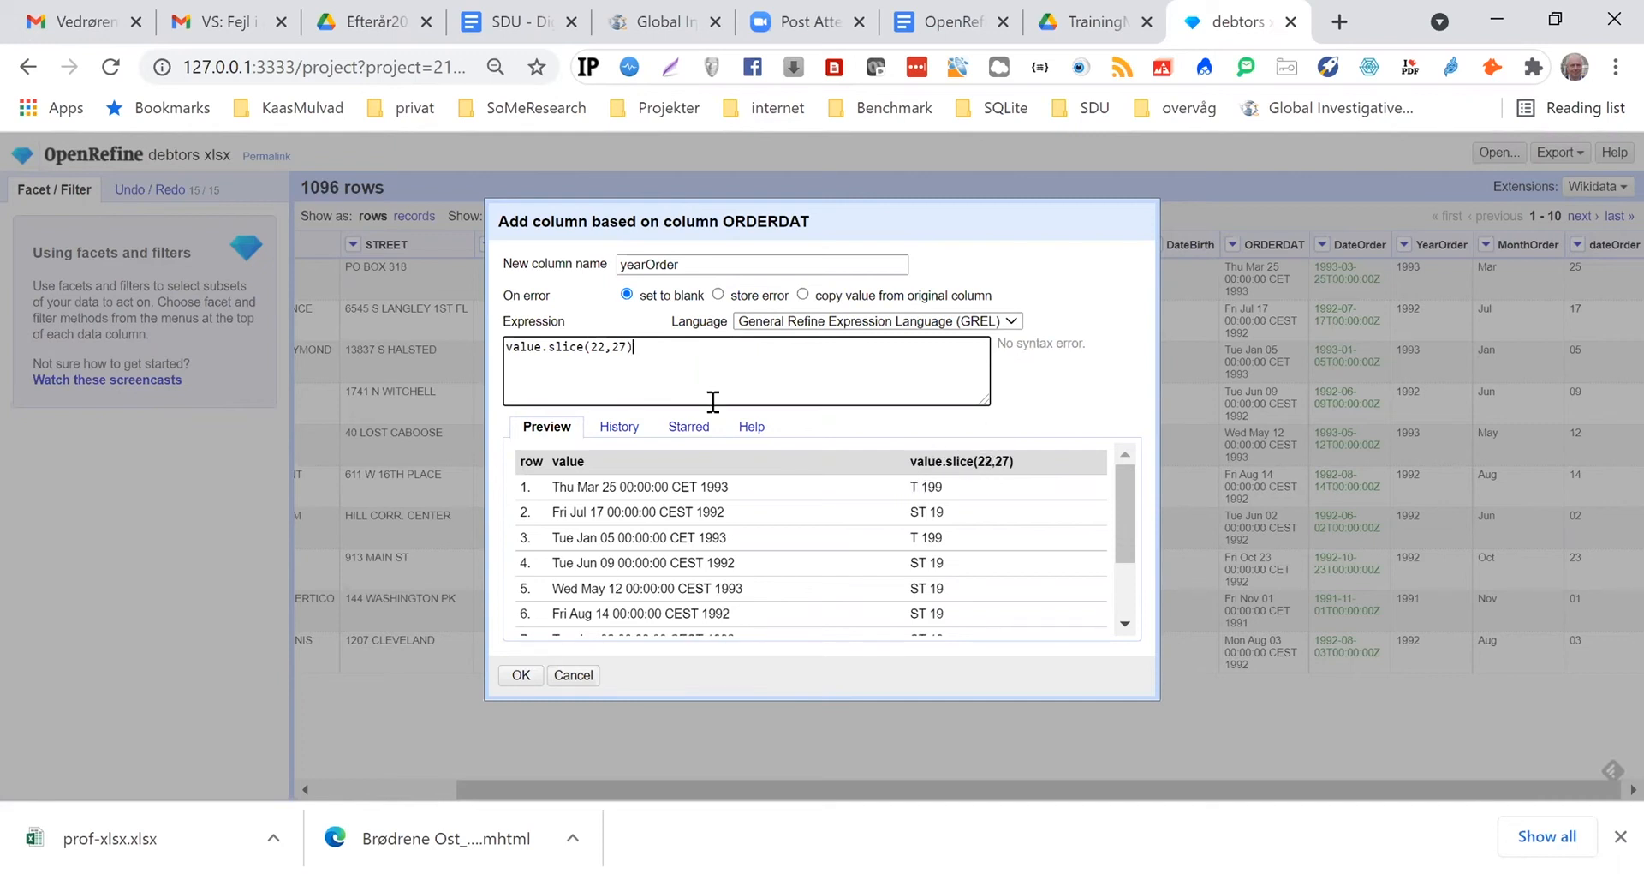
Change the expression to value.slice(24,29) to preview the extracted year, and cancel the yearOrder column
left_click_drag(598, 347, 605, 347)
type("4")
left_click(622, 349)
key("BackSpace")
type("9")
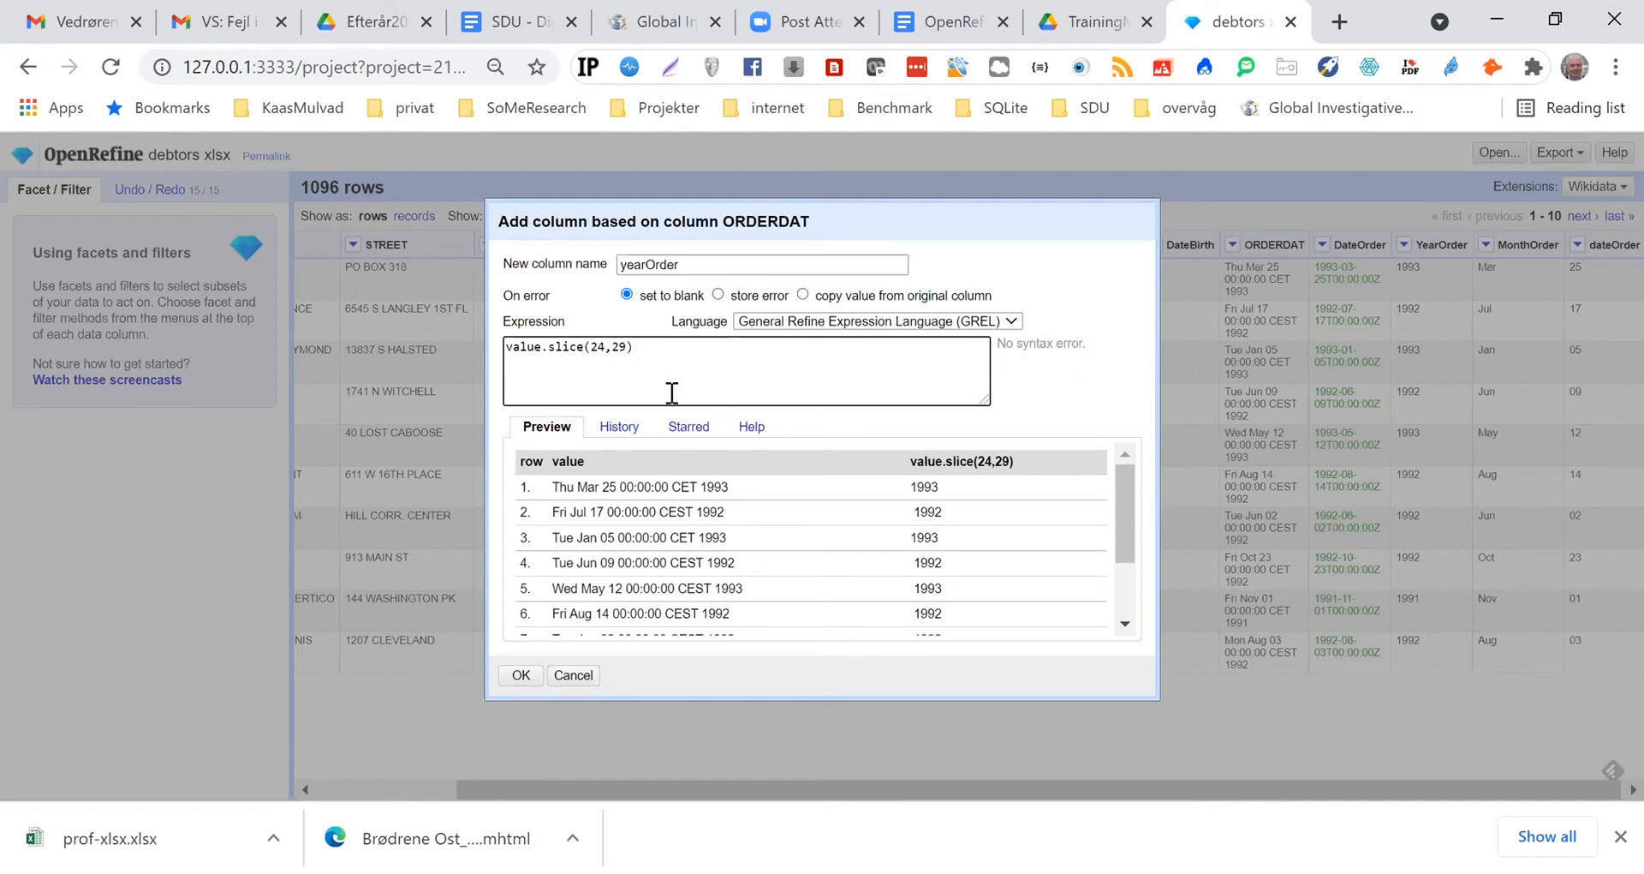
left_click(929, 188)
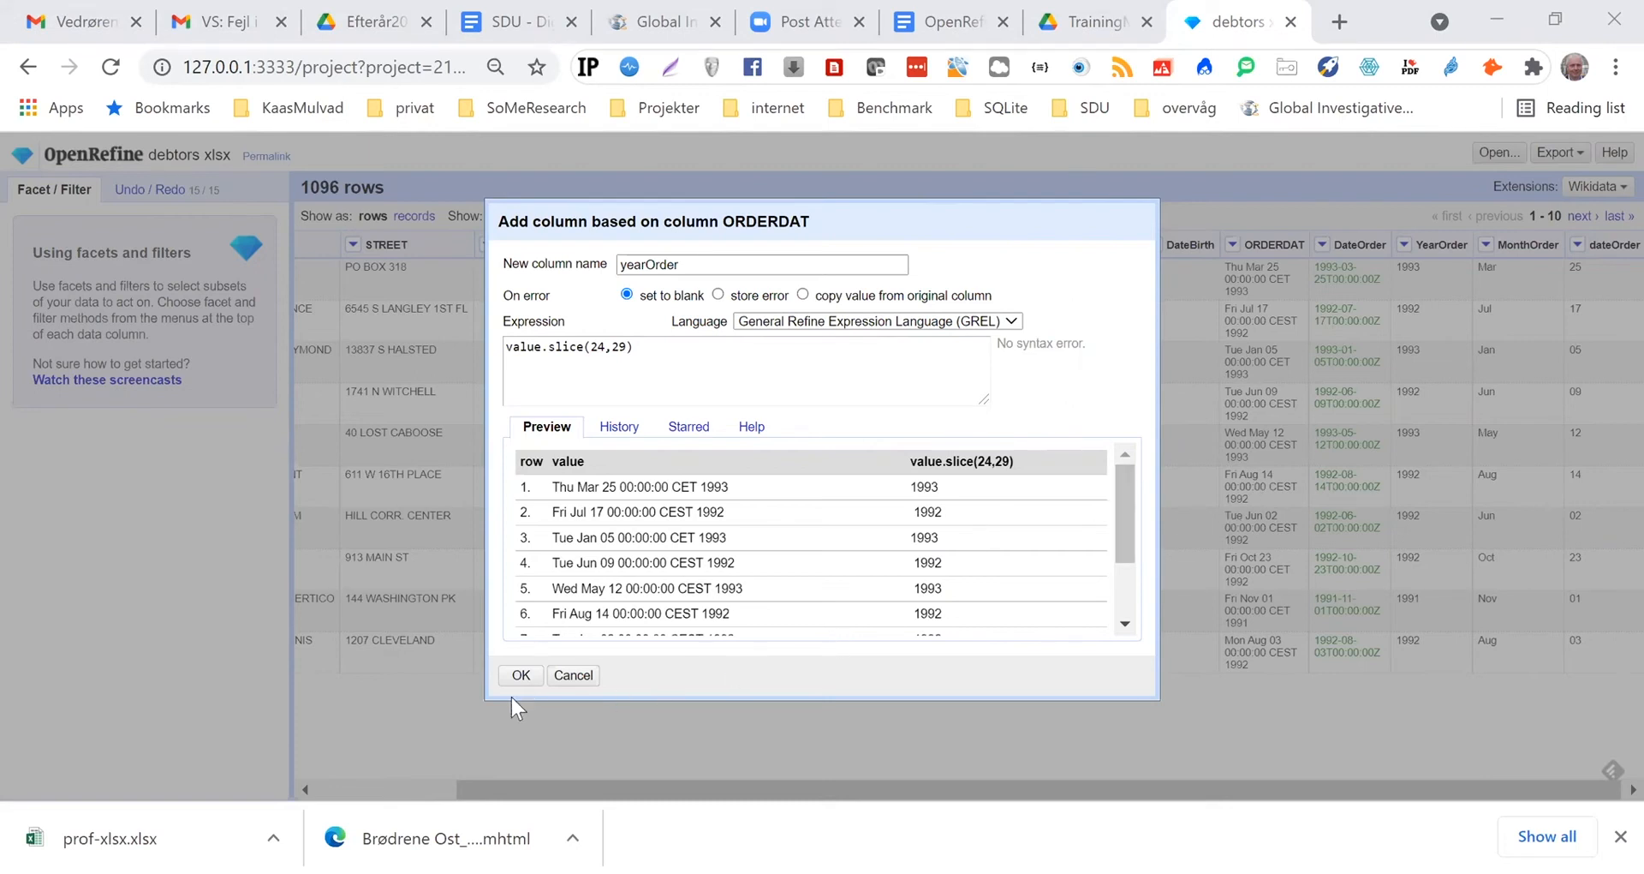
left_click(583, 676)
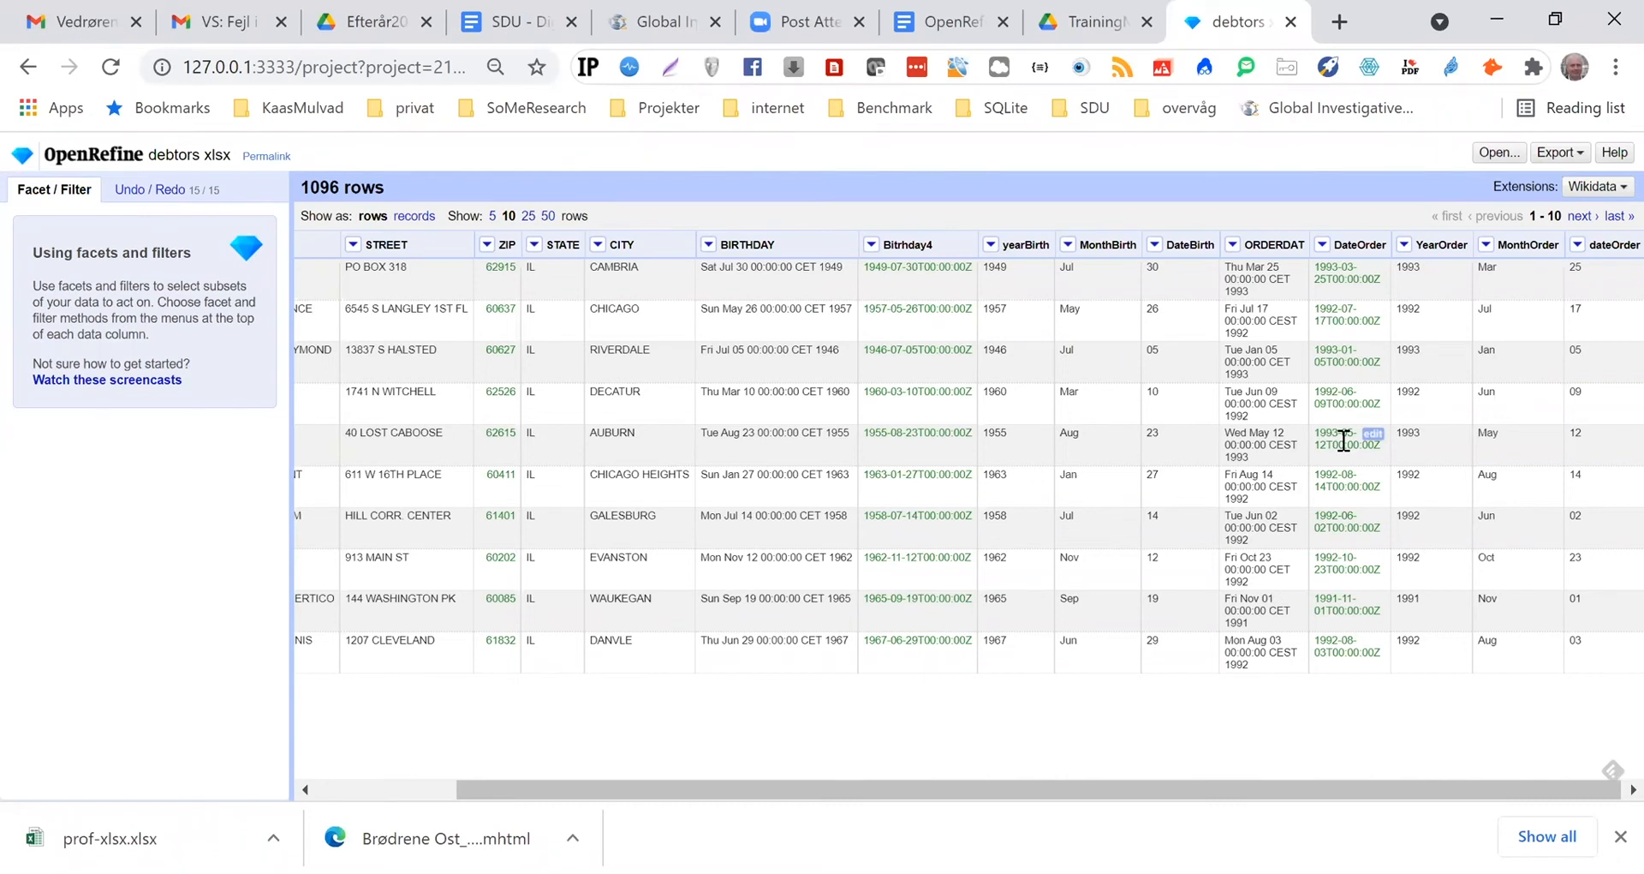
Copy diff(cells["orderDate"].value, cells["birthday2"].value, "years") from the OpenRefine Plan Google Doc and return to the OpenRefine project
left_click(952, 23)
scroll(1055, 399, "down", 11)
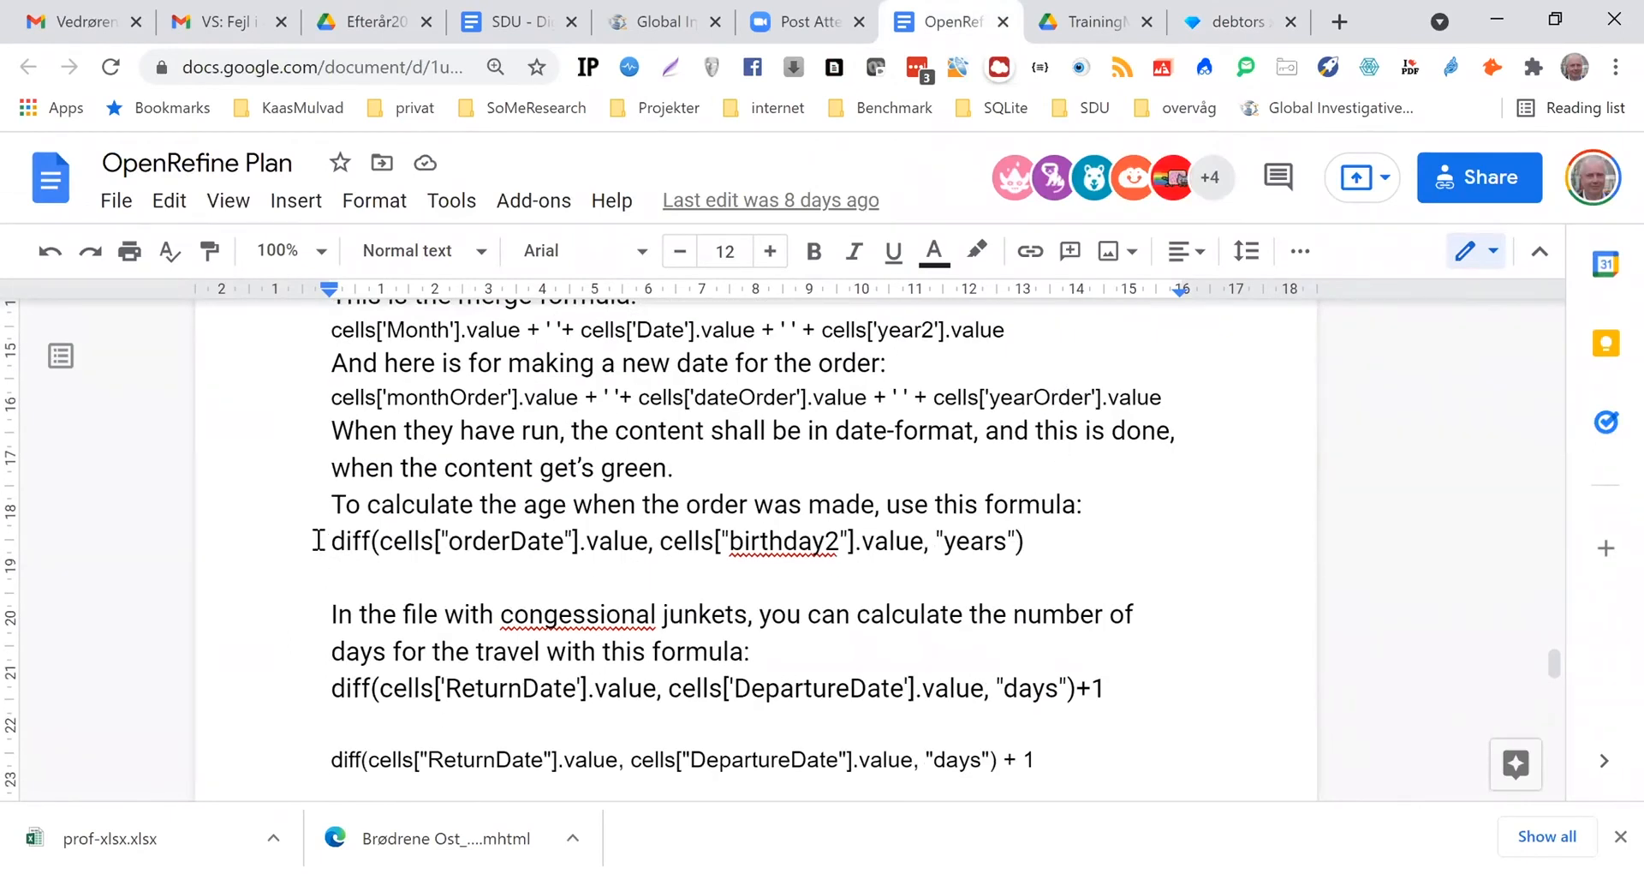
left_click_drag(333, 541, 1040, 529)
key("ctrl+c")
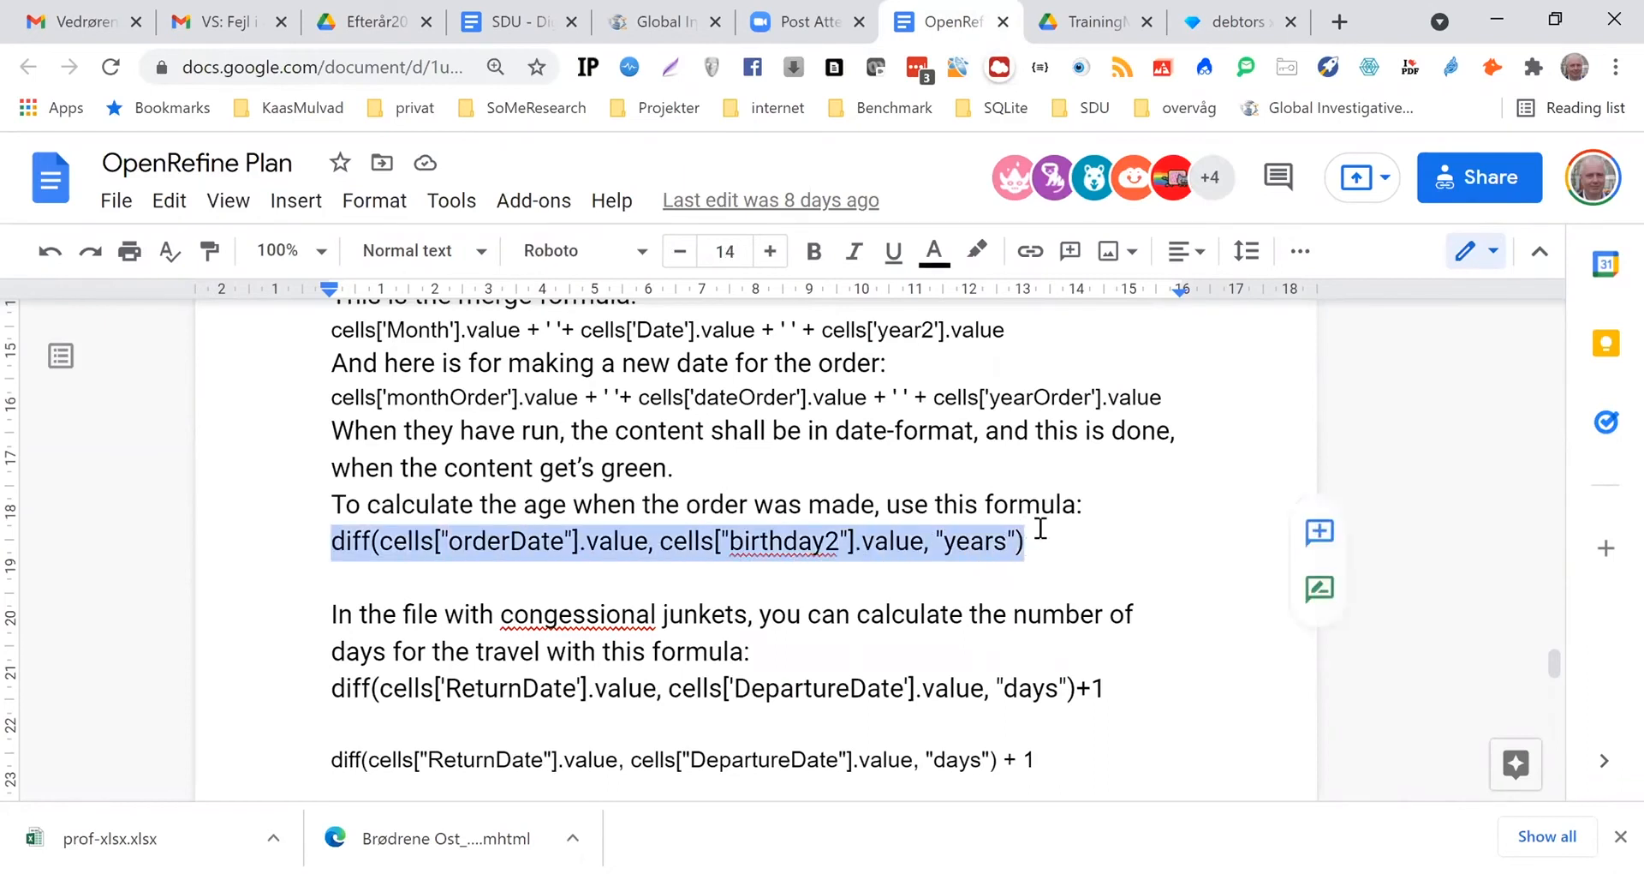
left_click(1236, 26)
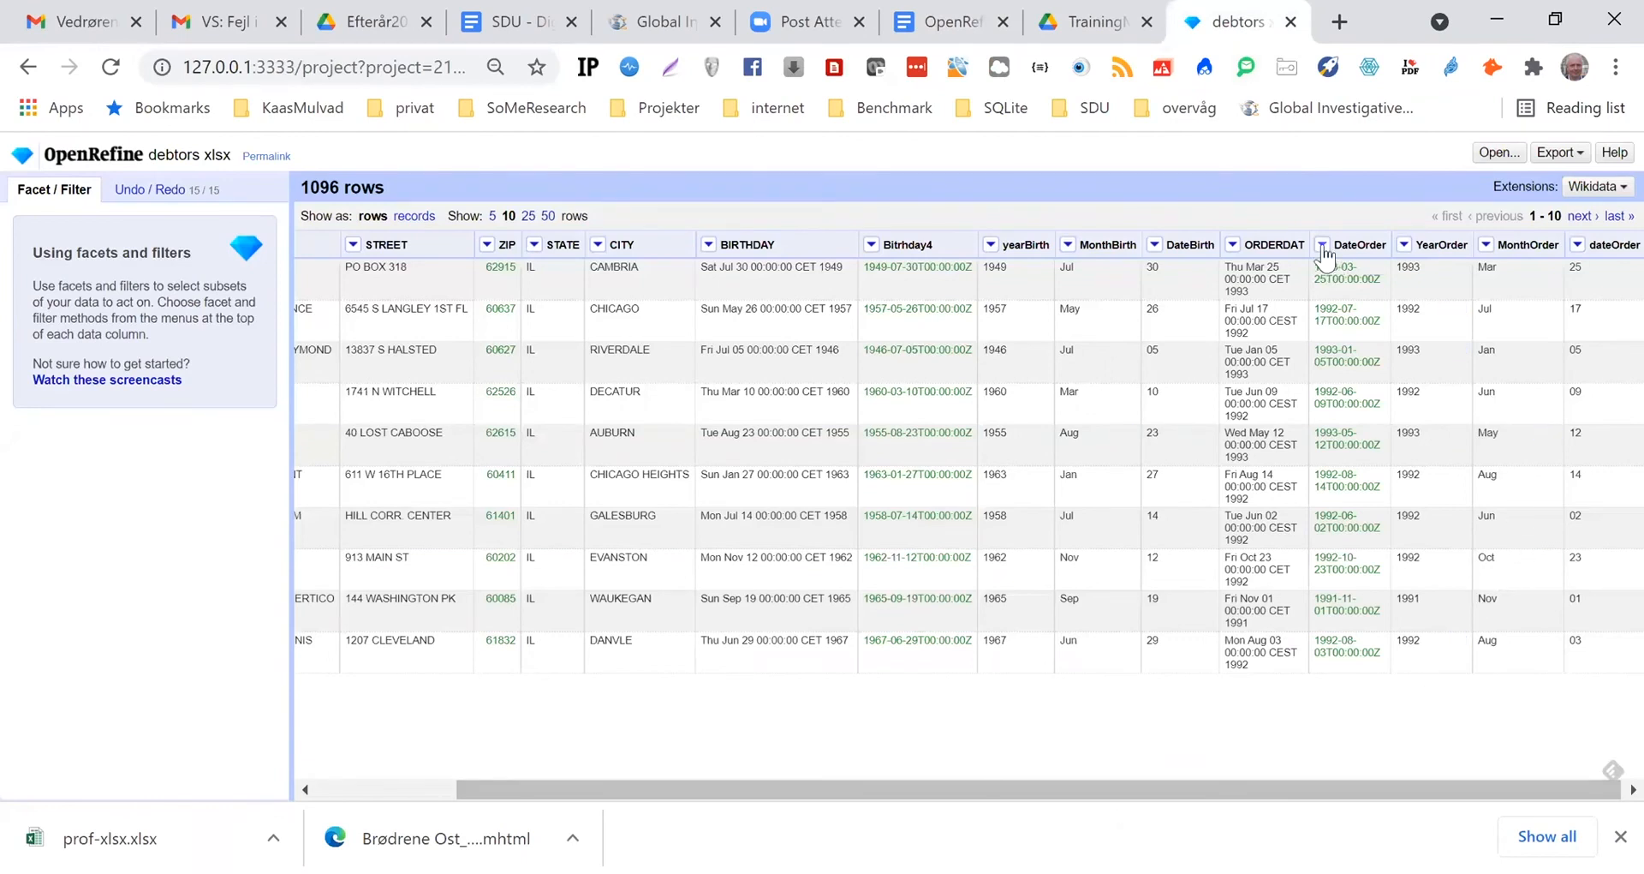
Start a new column based on DateOrder, name it YearAtOrder and use the copied diff formula as its expression
left_click(1323, 245)
mouse_move(1352, 344)
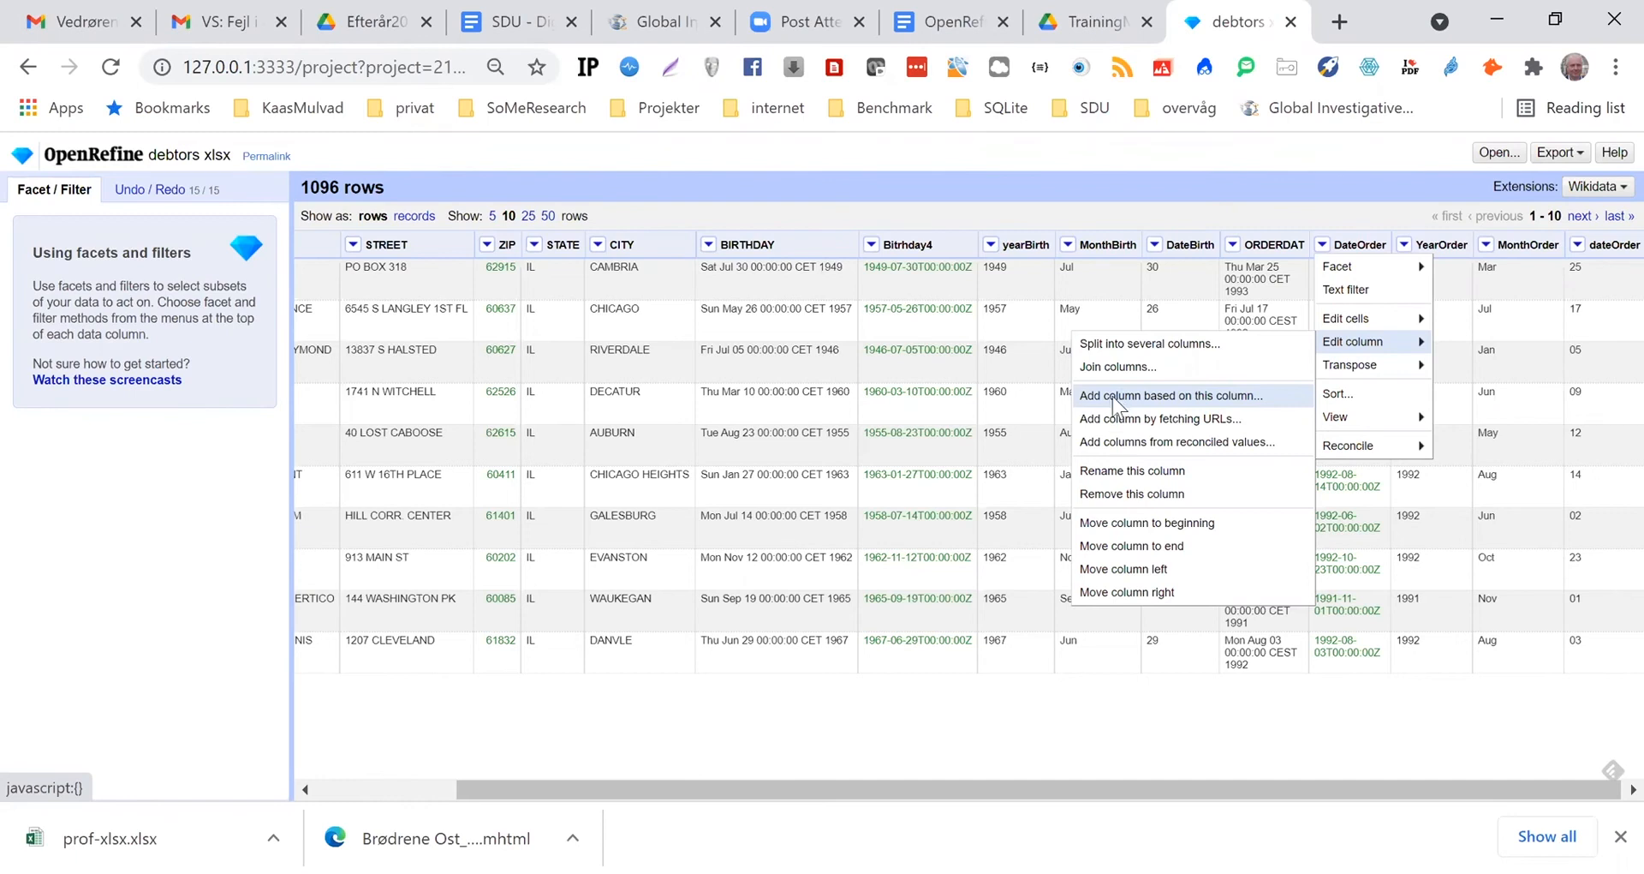
left_click(1113, 395)
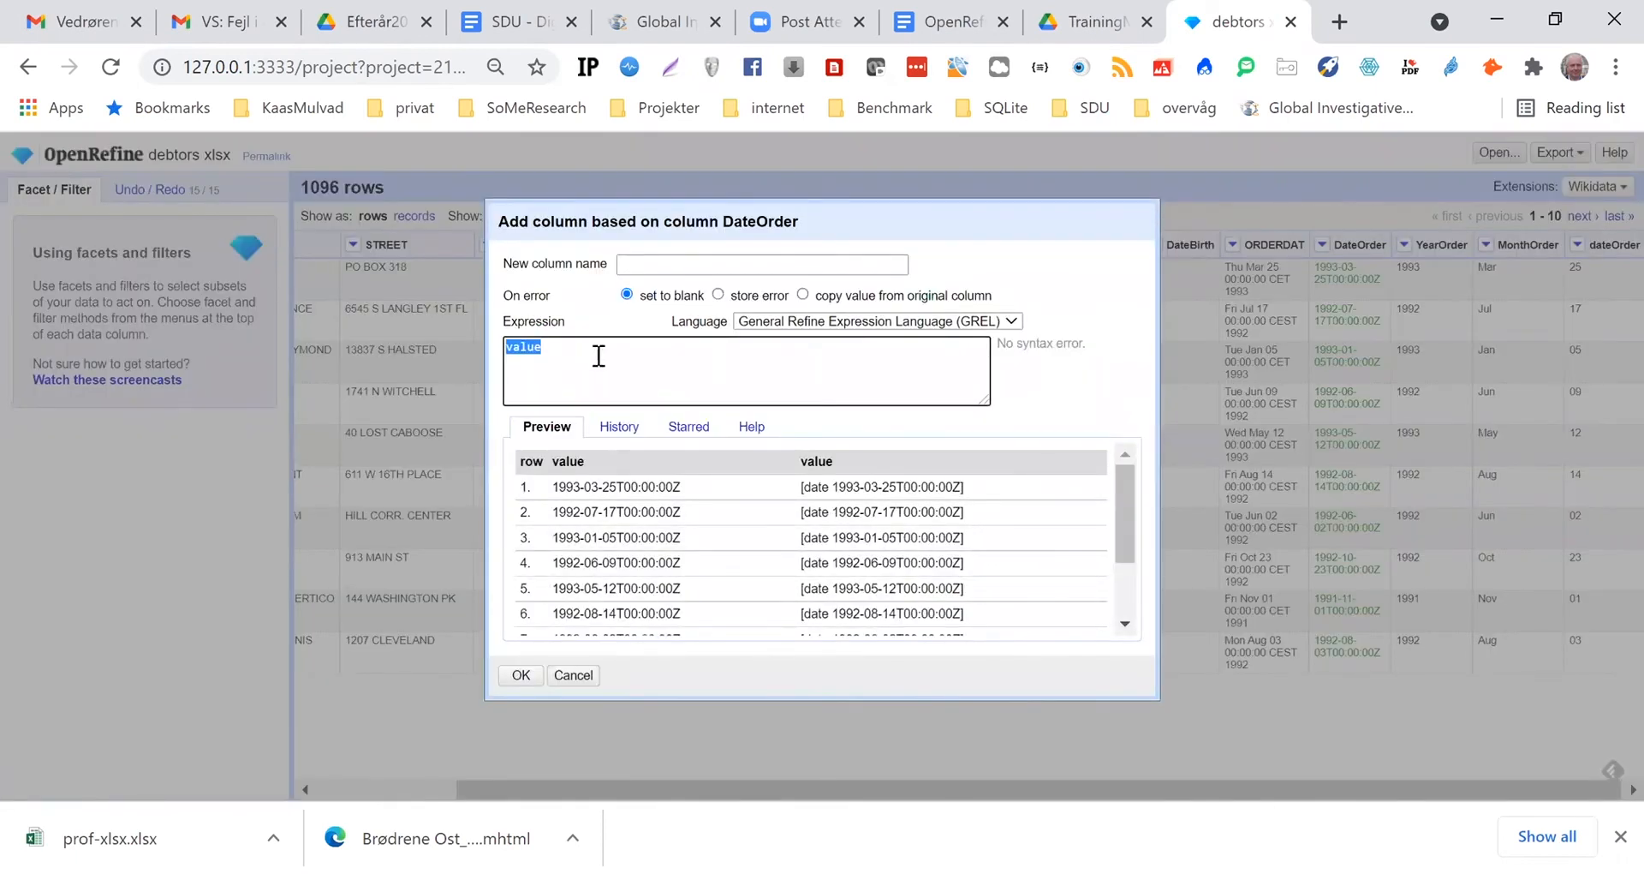
key("BackSpace")
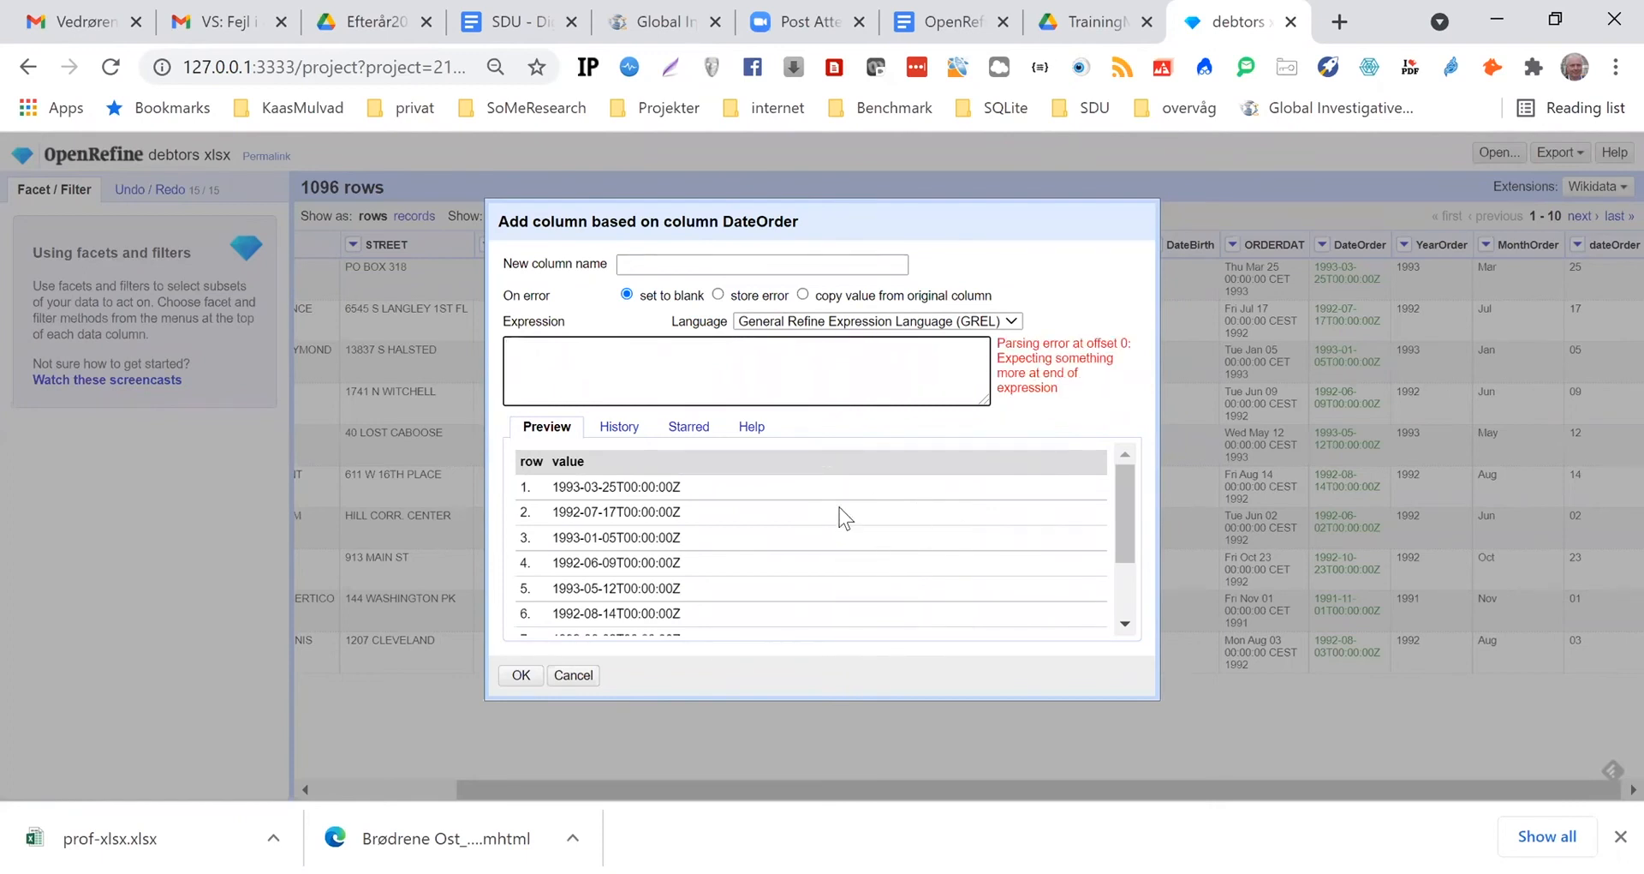
left_click(647, 262)
type("YearAl")
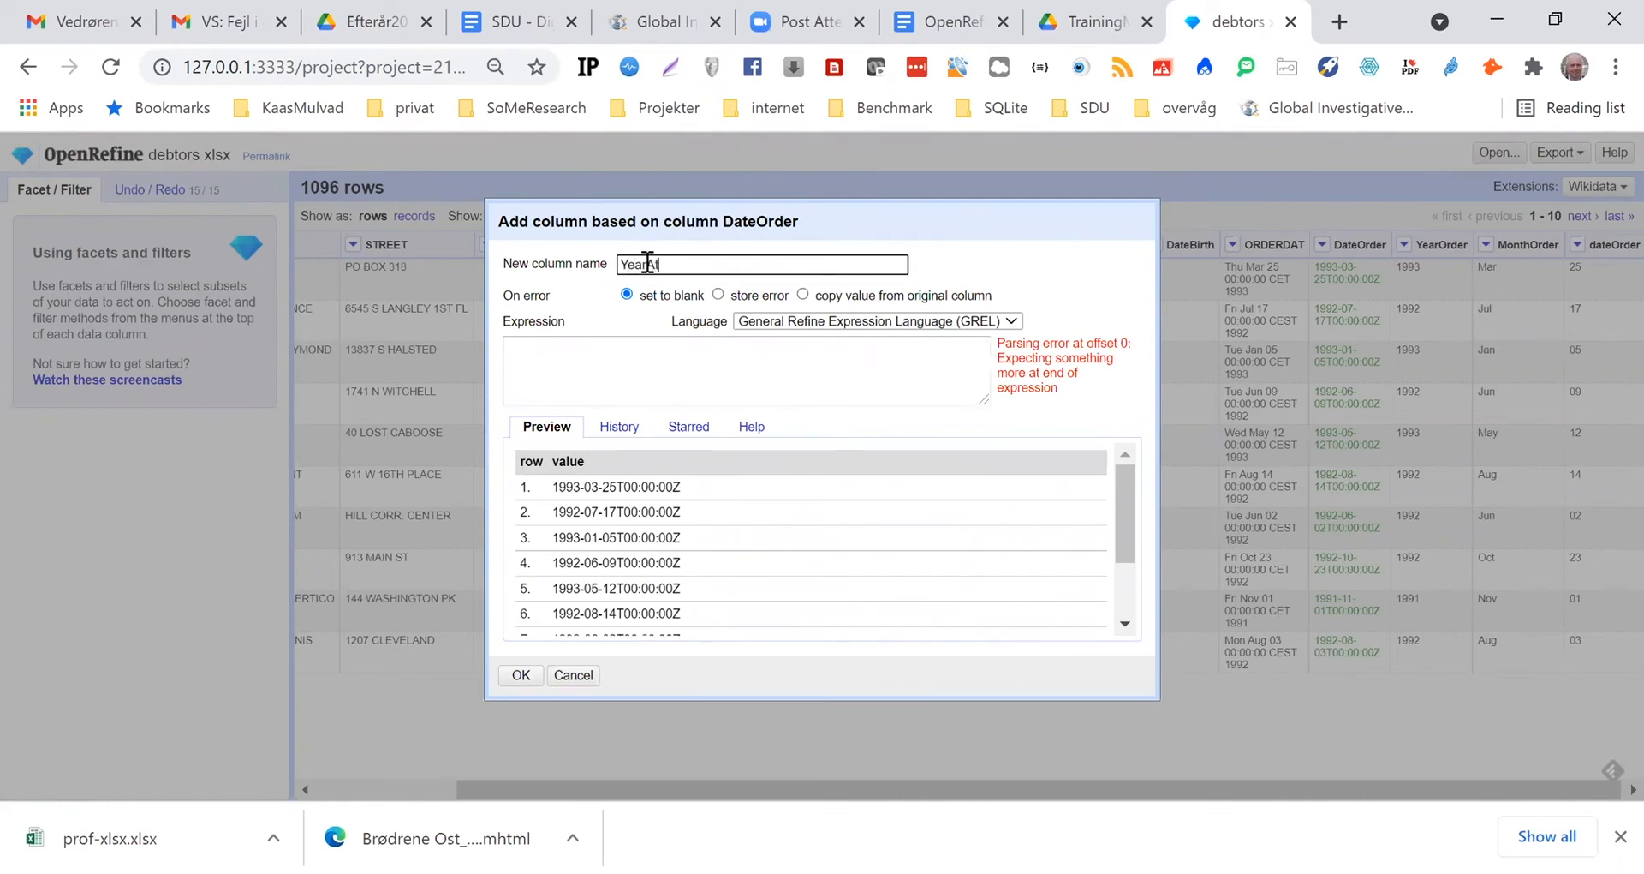
type("Order")
left_click(549, 349)
key("ctrl+v")
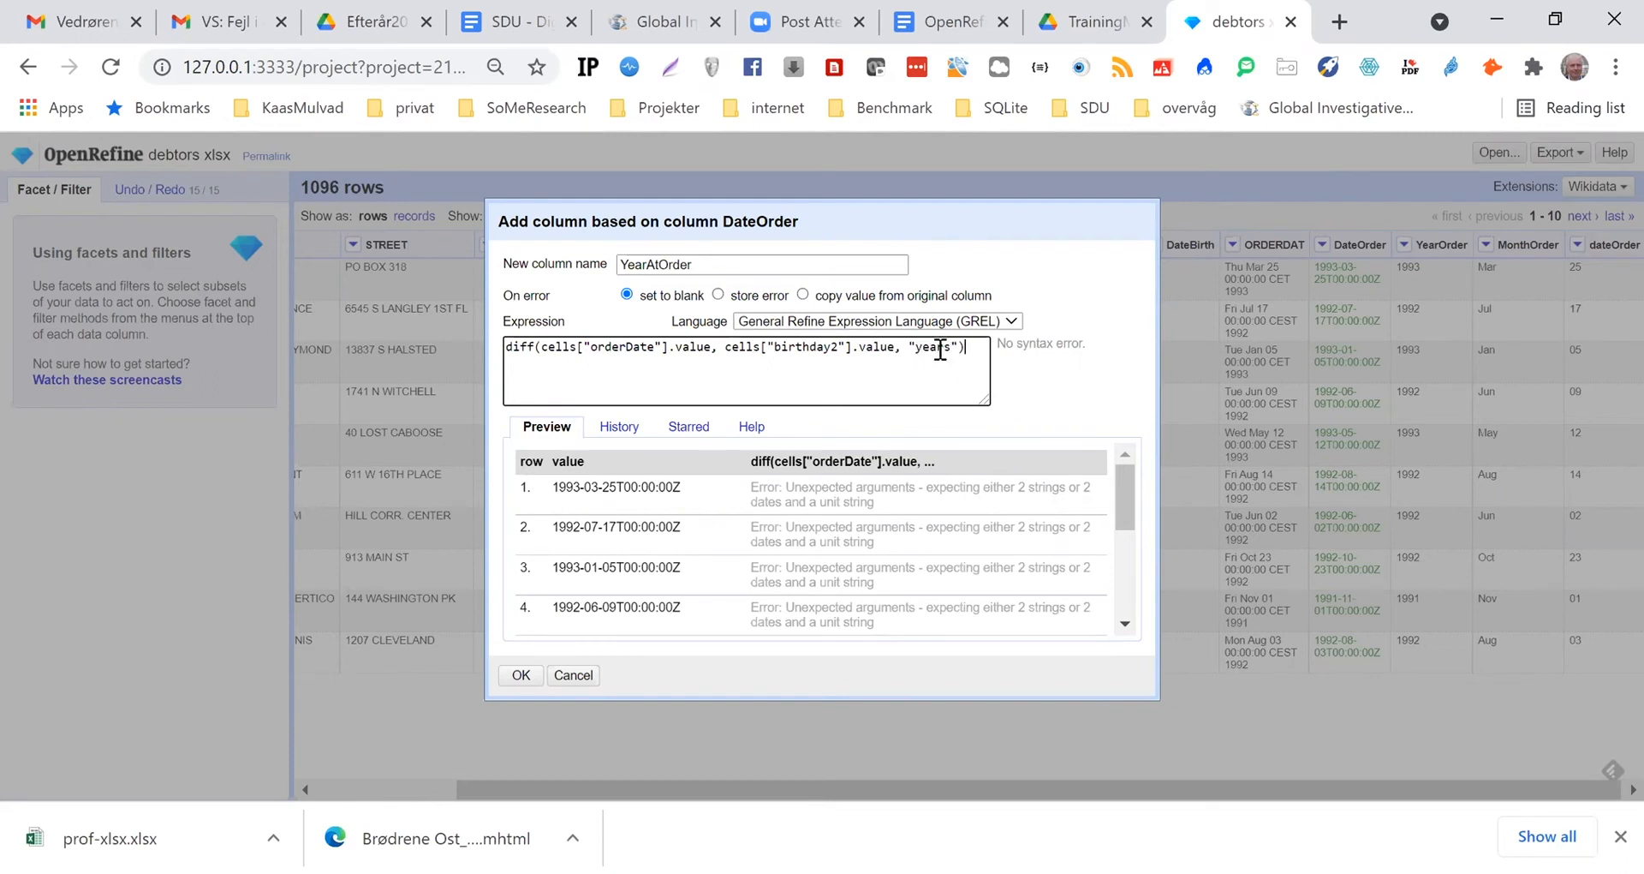
Change the birthday column reference in the expression to "Birthday4", keeping the dialog clear of the table's column headers
left_click_drag(850, 212, 918, 368)
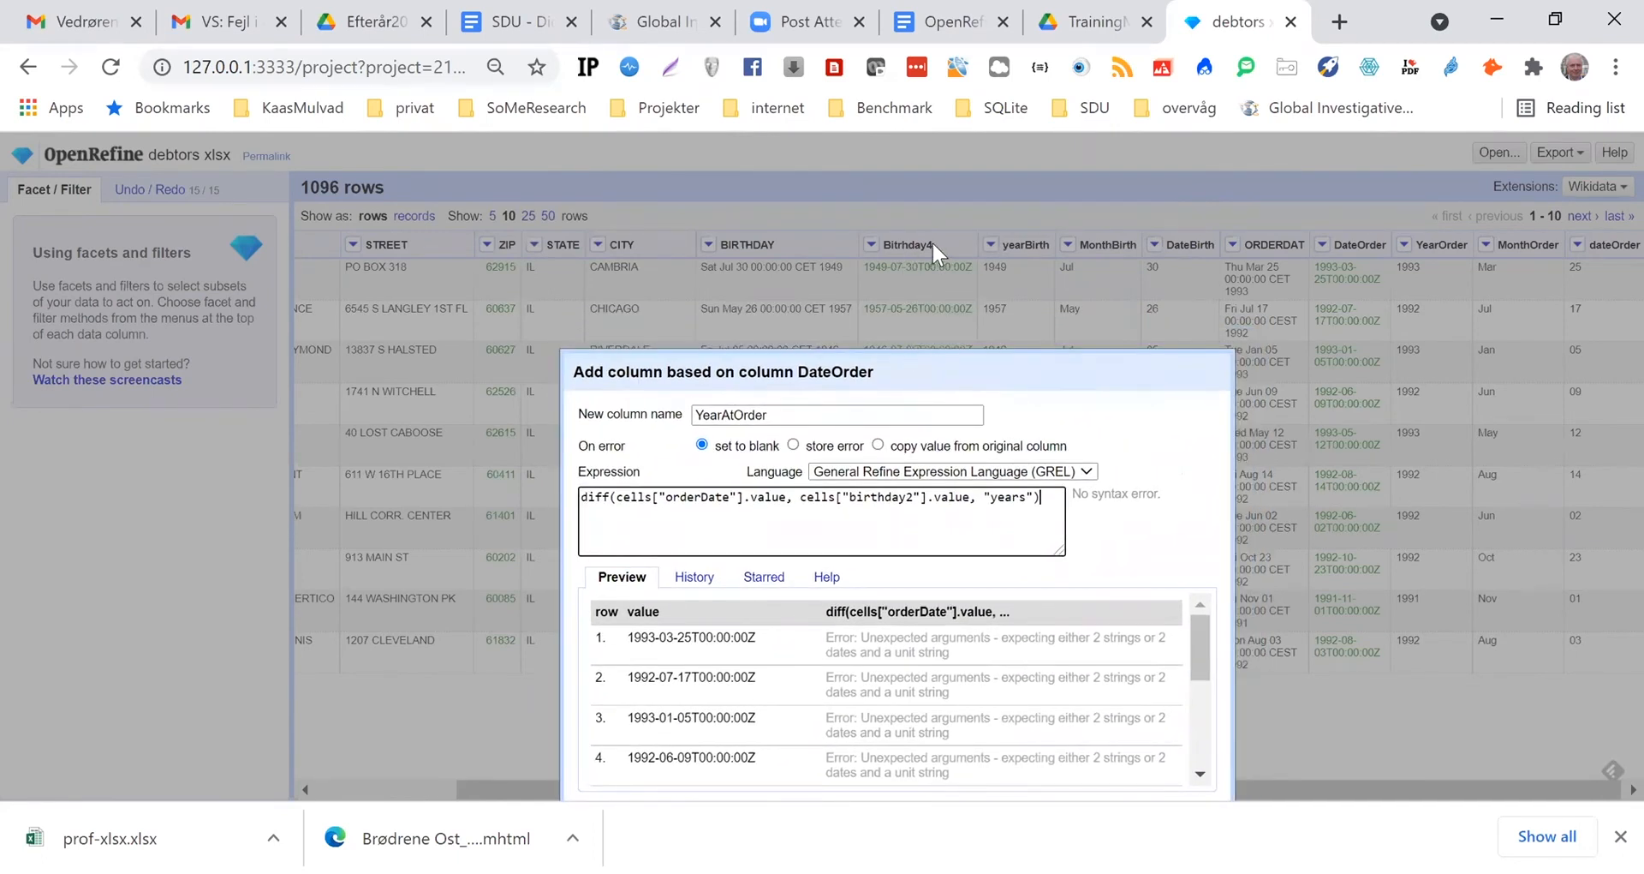
left_click(910, 500)
key("BackSpace")
type("4")
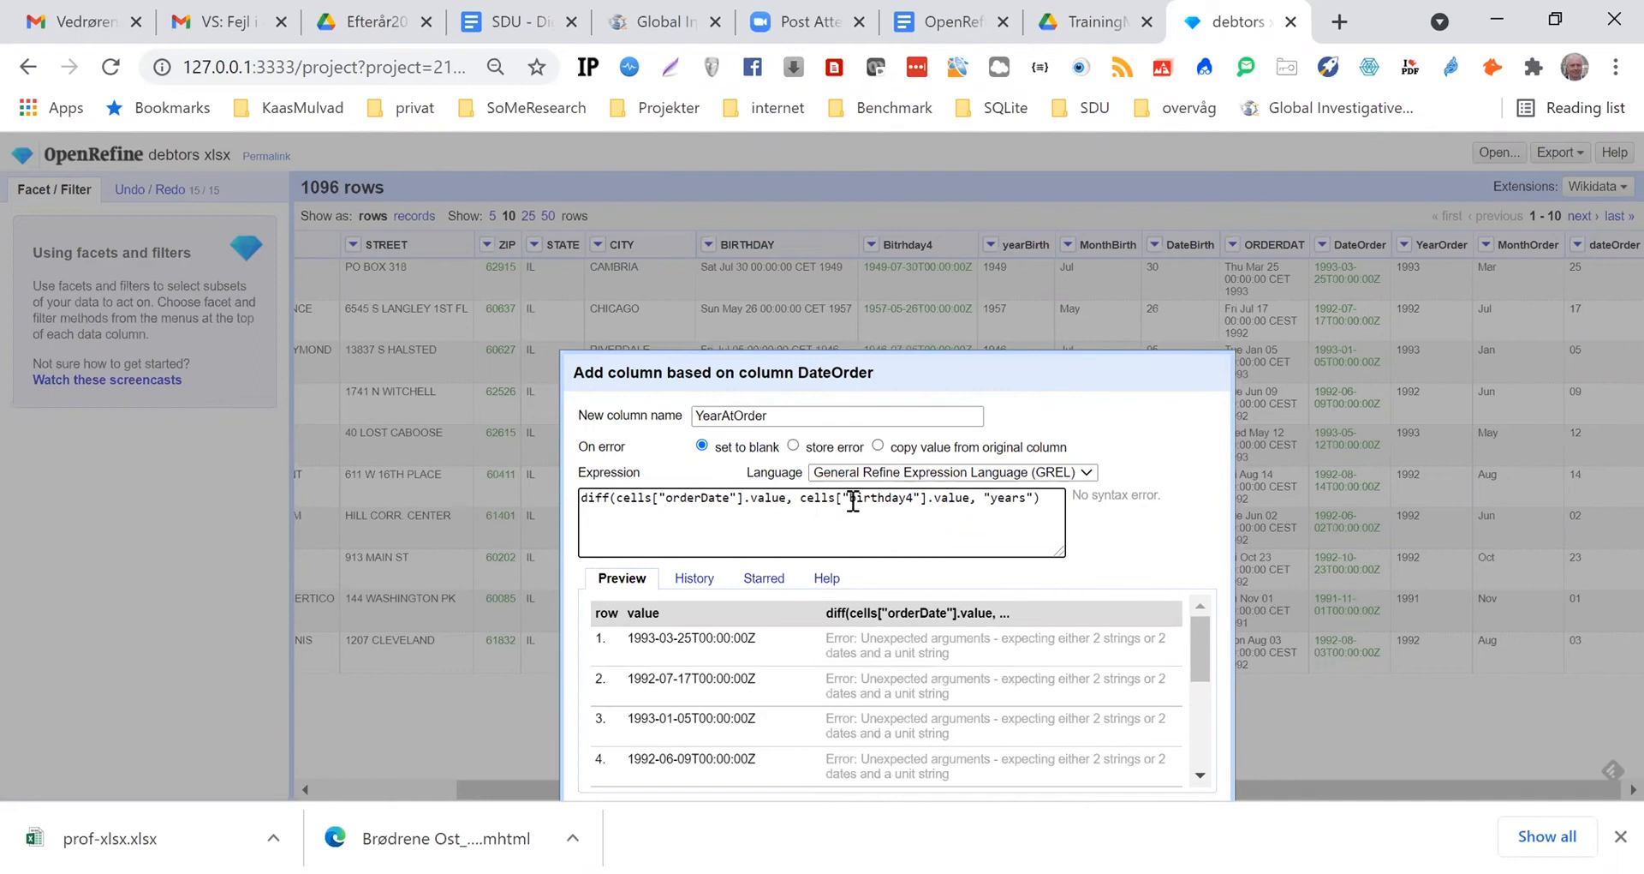
left_click_drag(848, 500, 857, 500)
type("B")
Change the order date column reference in the expression to "DateOrder"
type("Dar")
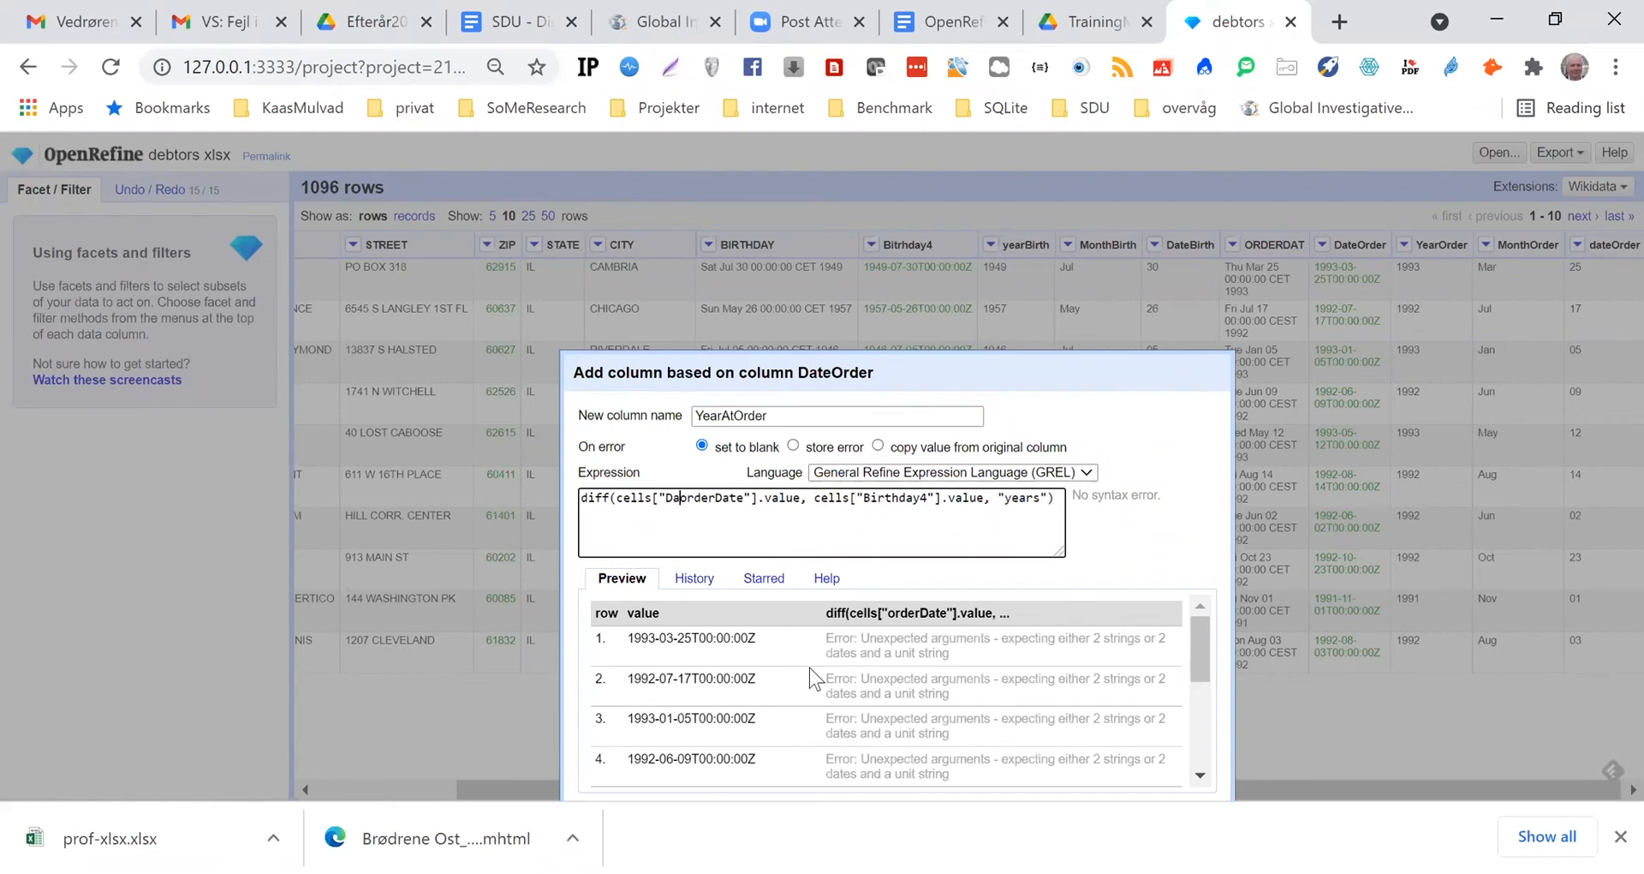
type("te")
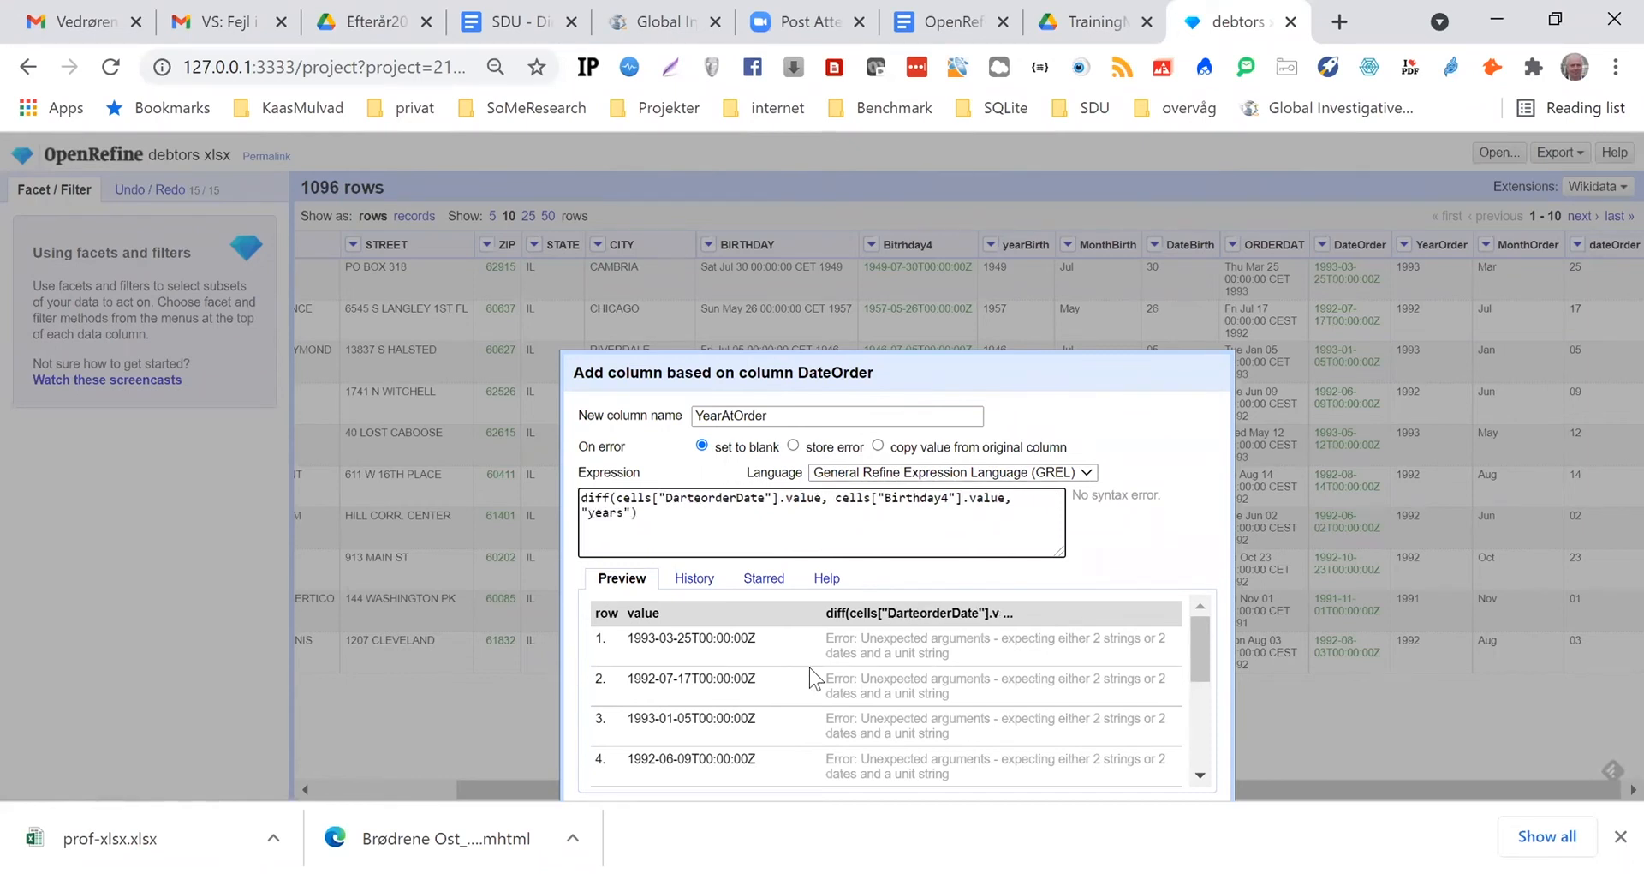
key("BackSpace")
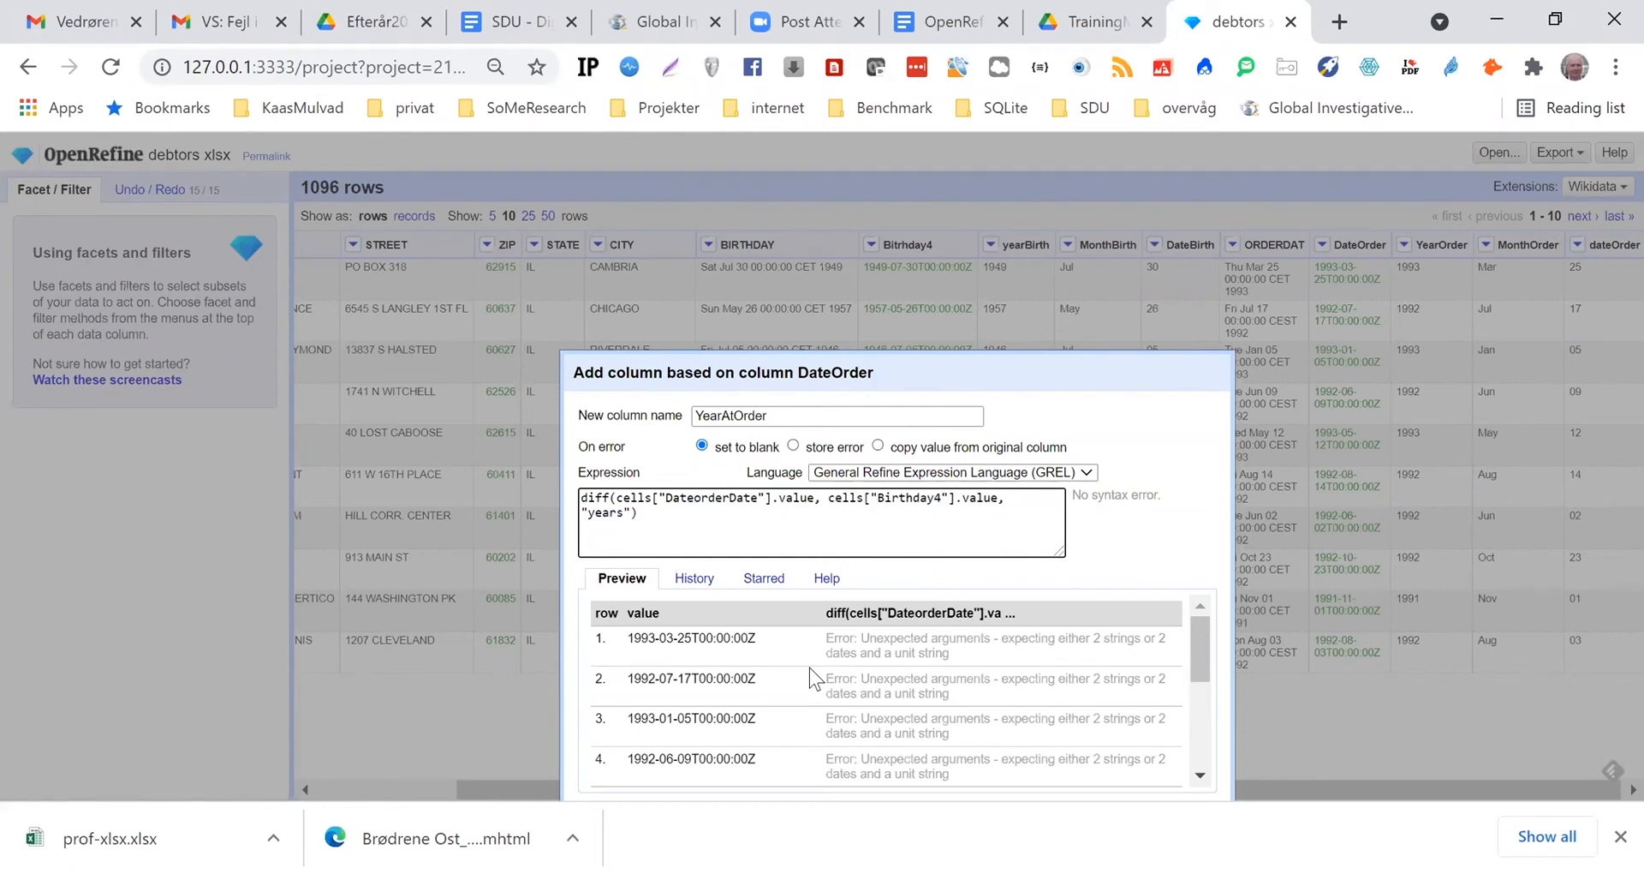
type("O")
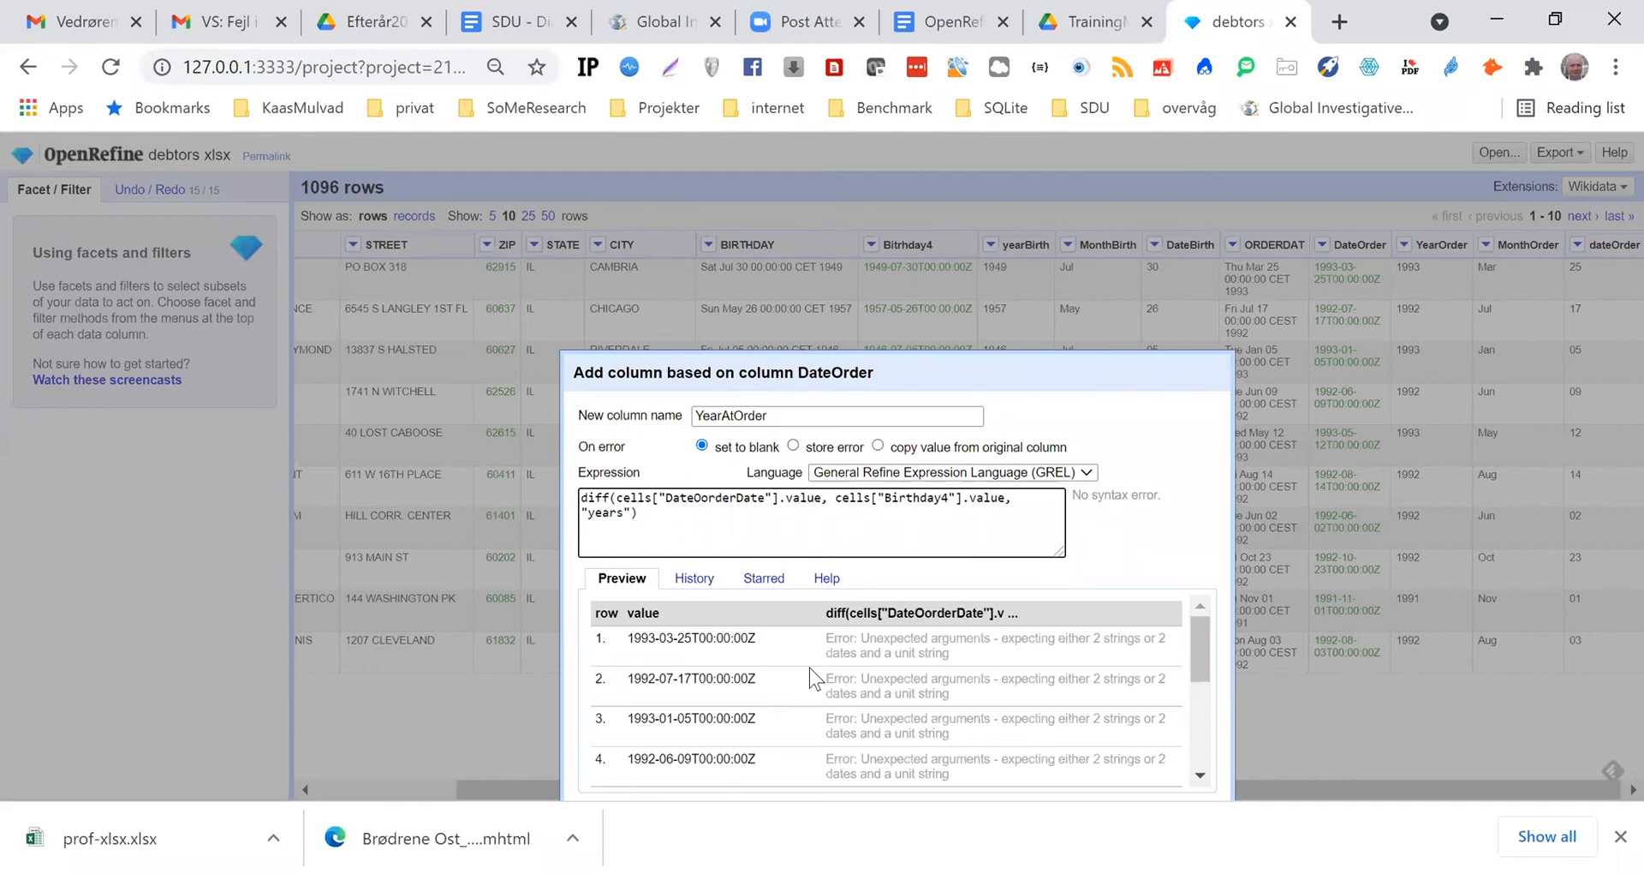
key("Delete")
key("Right")
key("Delete")
key("Delete")
key("Delete")
key("Delete")
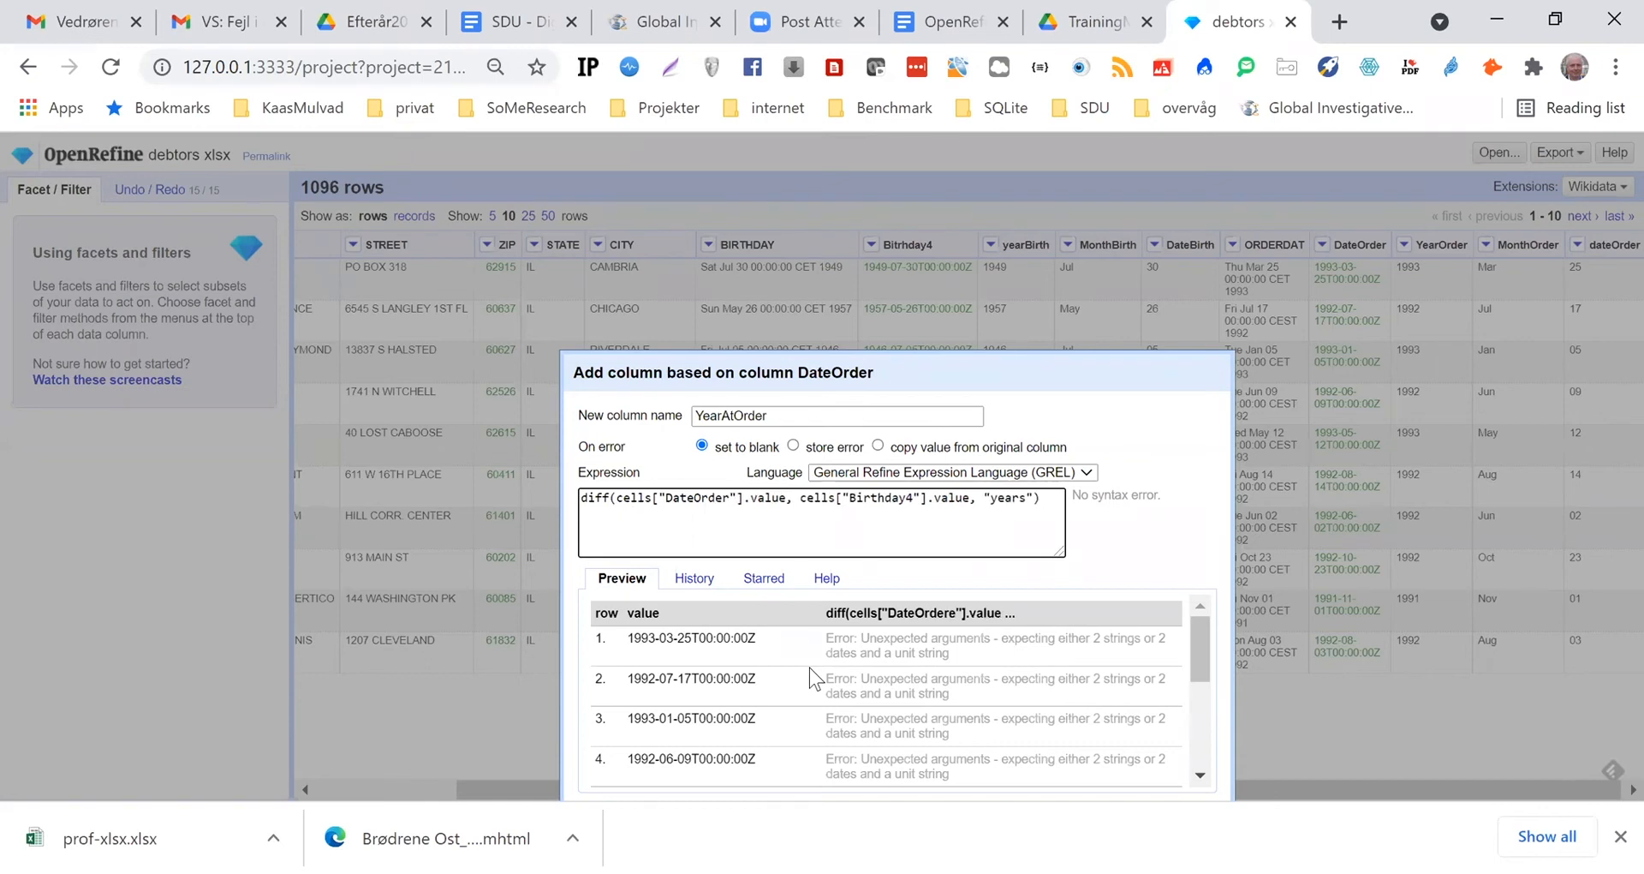
Correct the birthday reference in the expression to "Bitrhday4" to match the column's actual spelling
left_click(1005, 537)
left_click(1045, 498)
left_click(871, 497)
key("BackSpace")
key("Right")
type("r")
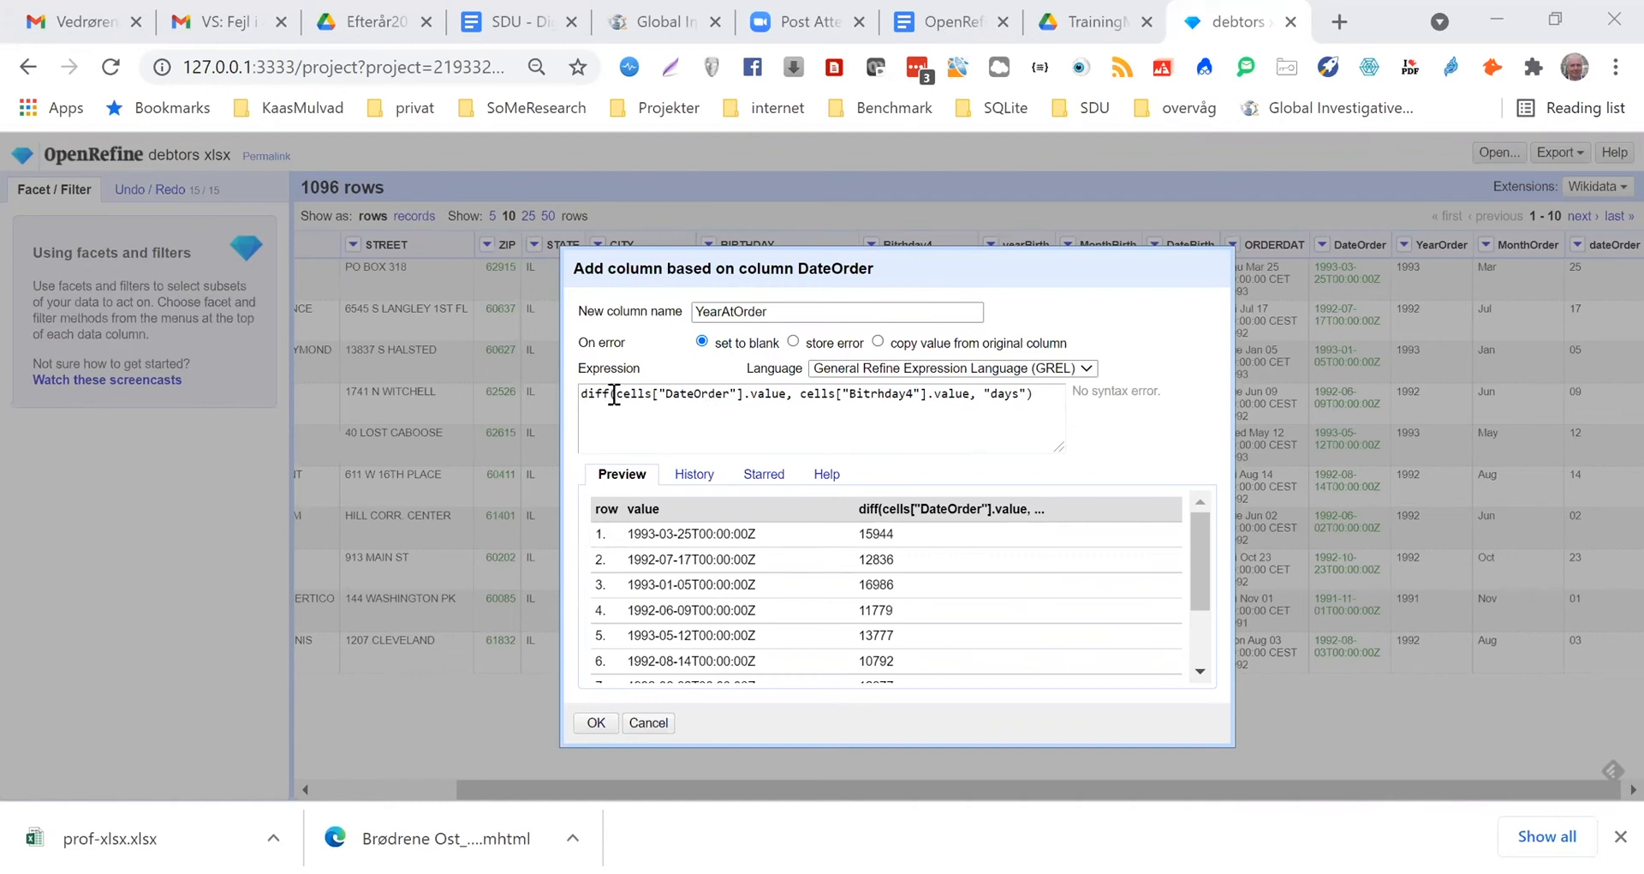
Preview the date difference in "months", set the unit to "years" and create the YearAtOrder column
double_click(1004, 392)
type("months")
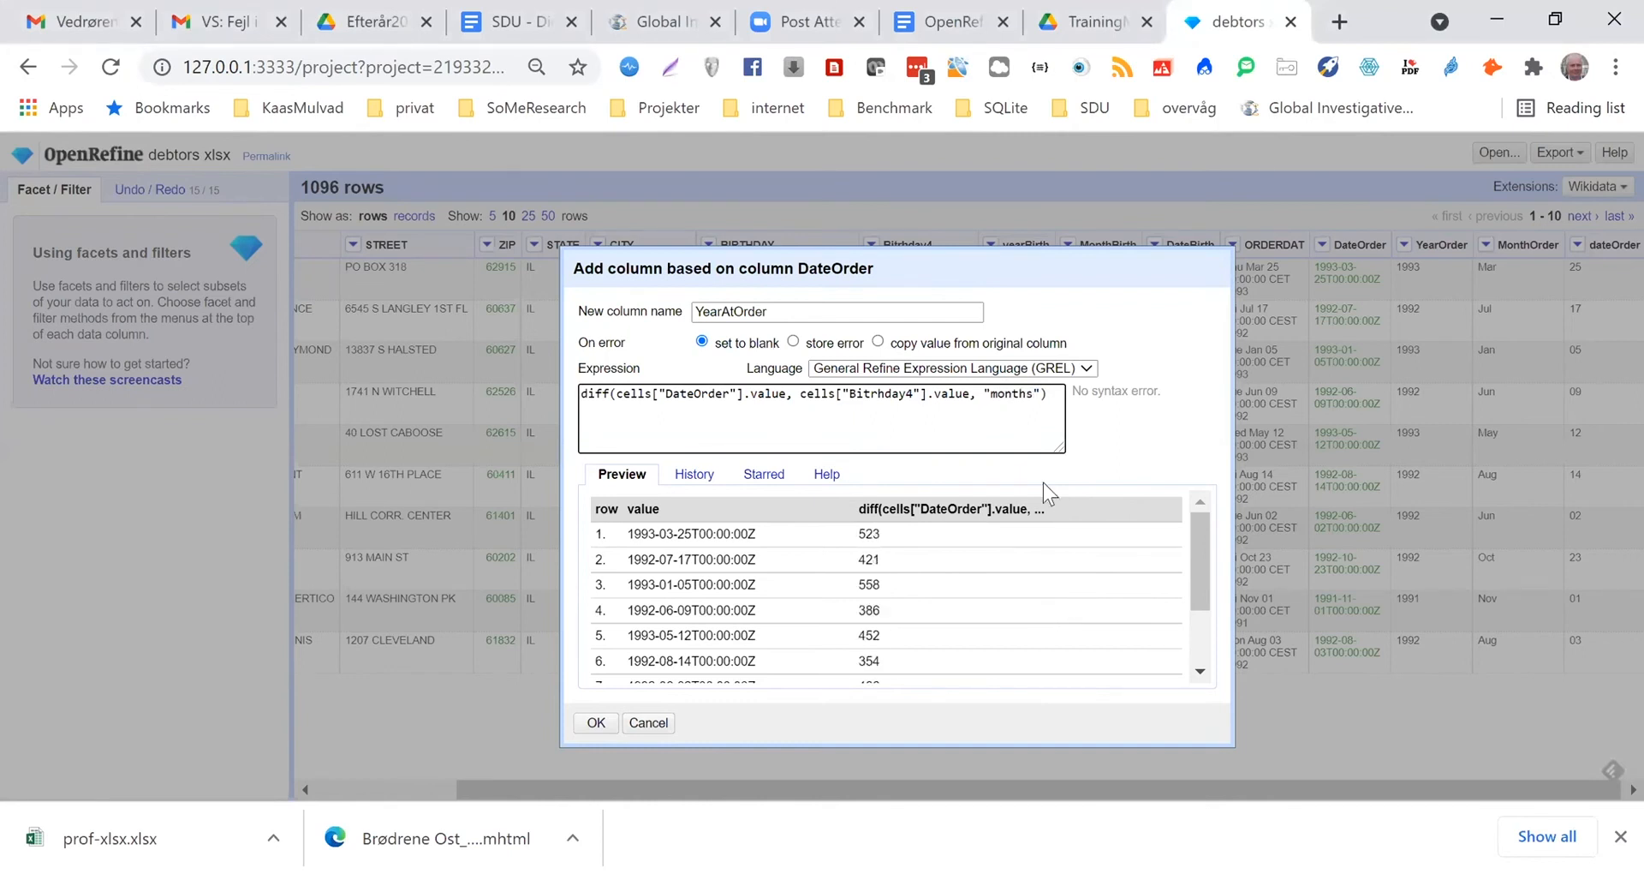
left_click_drag(1027, 395, 991, 395)
type("year")
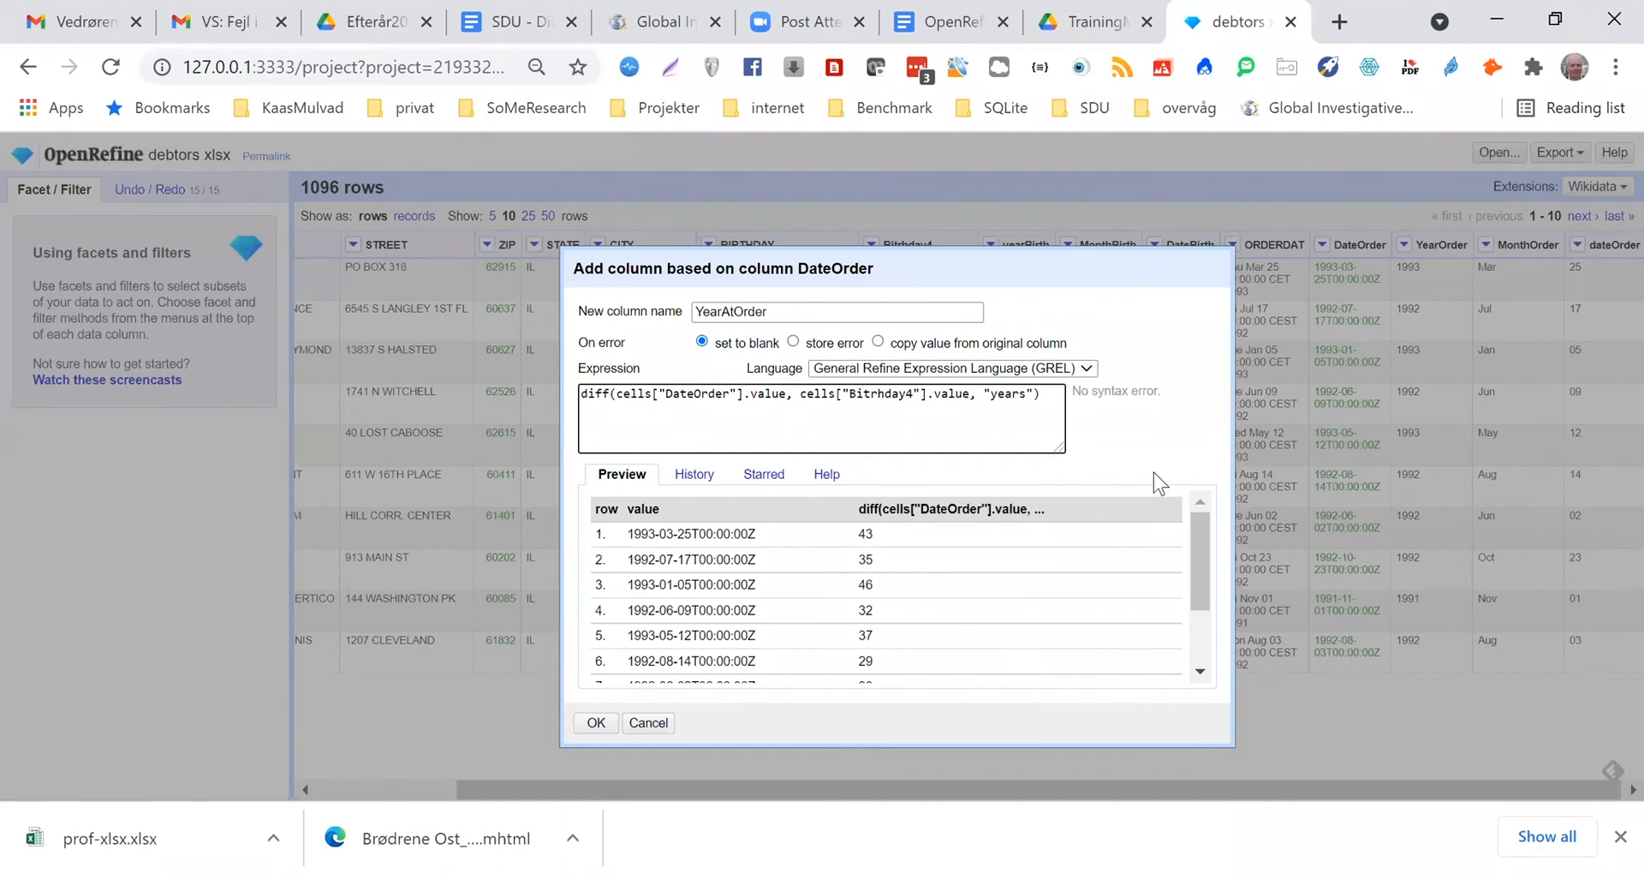
left_click(596, 722)
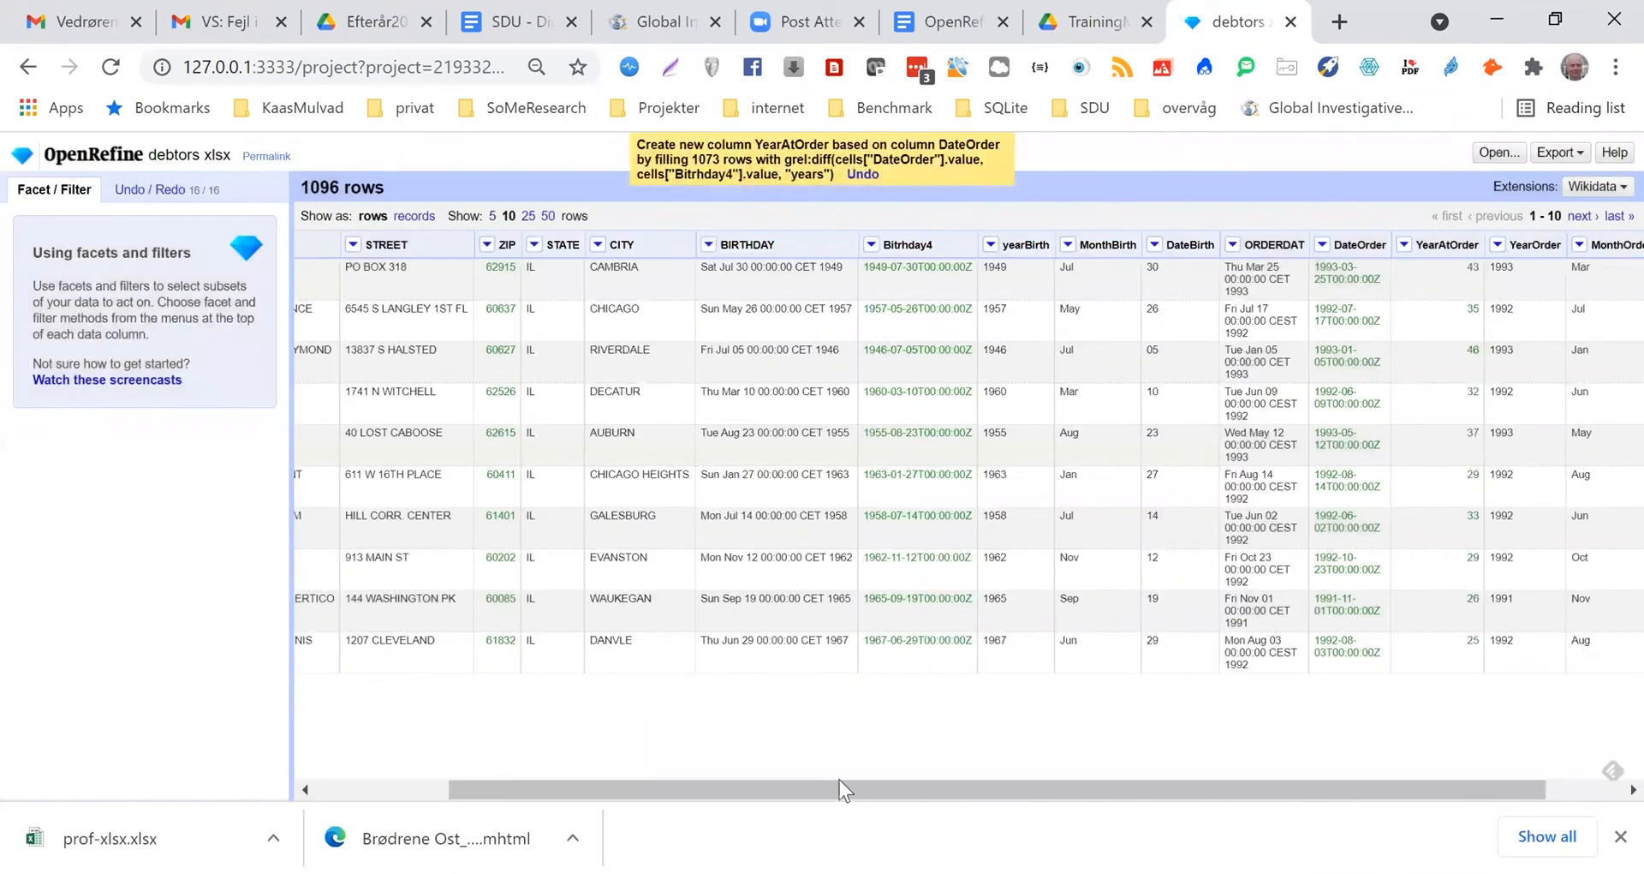
Export the project as an Excel 2007+ (.xlsx) file and save it as debtors-xlsx in the OpenRefine folder
left_click_drag(856, 783, 934, 783)
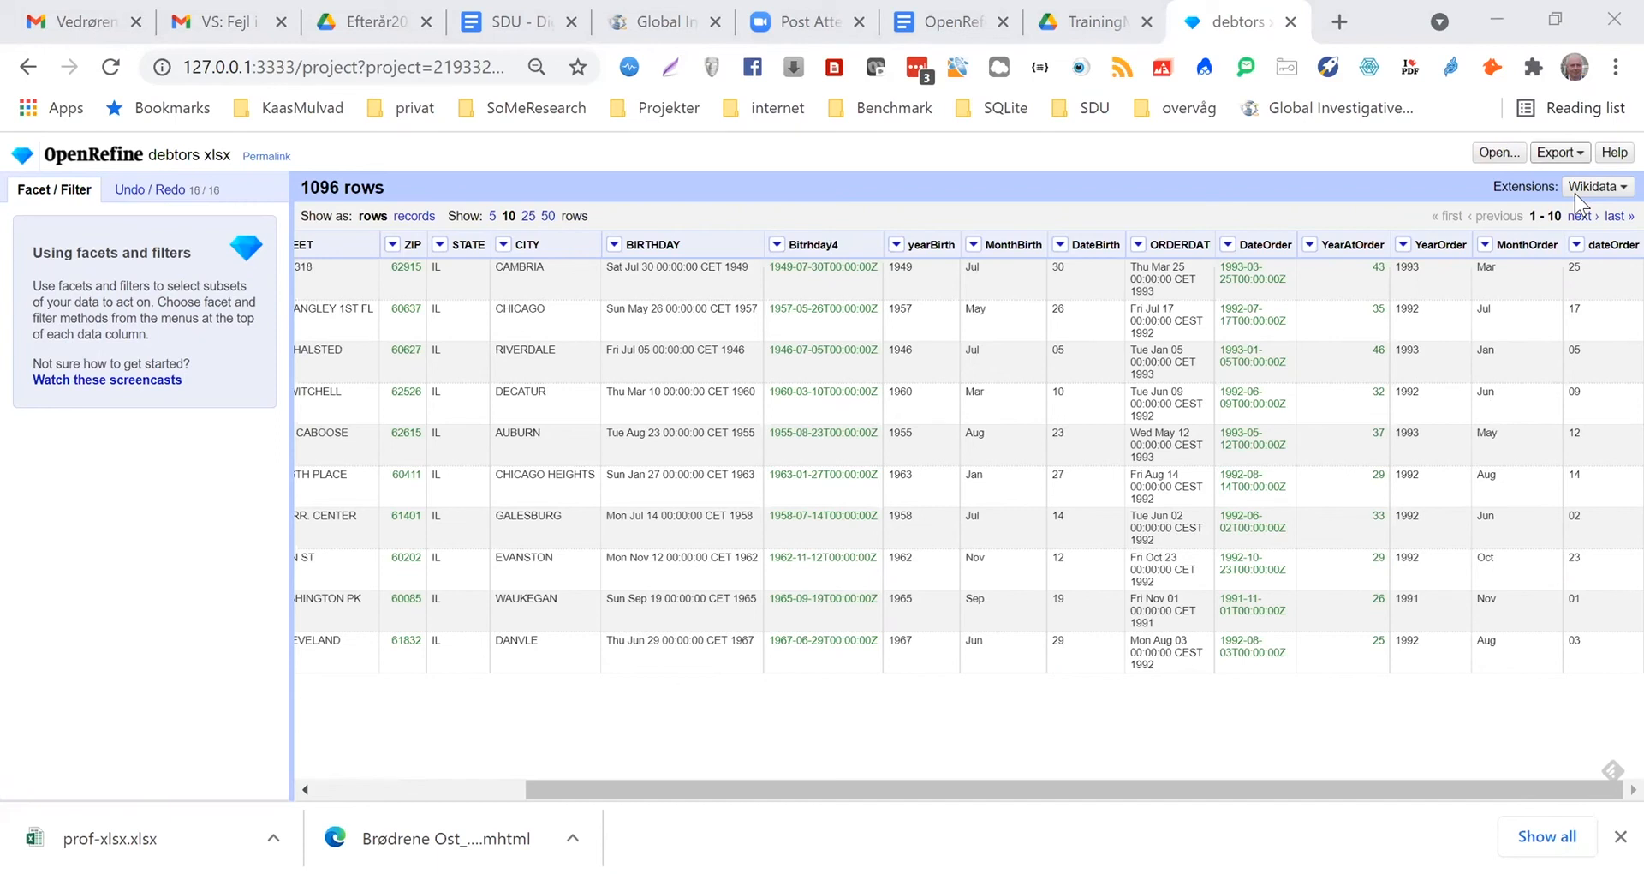
left_click(1558, 153)
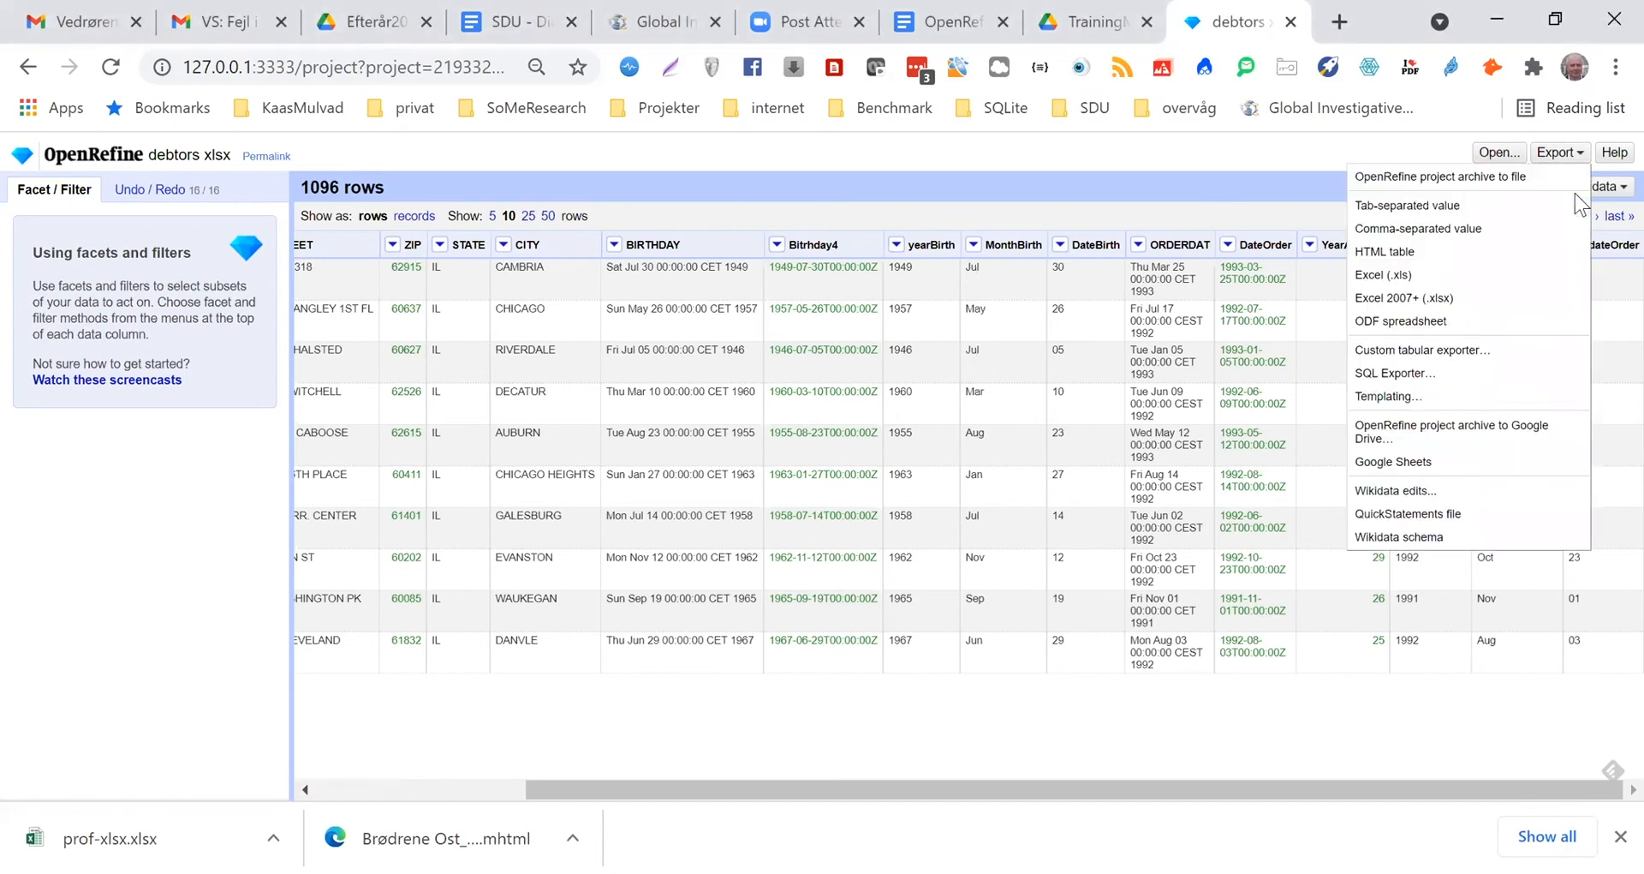
left_click(1403, 299)
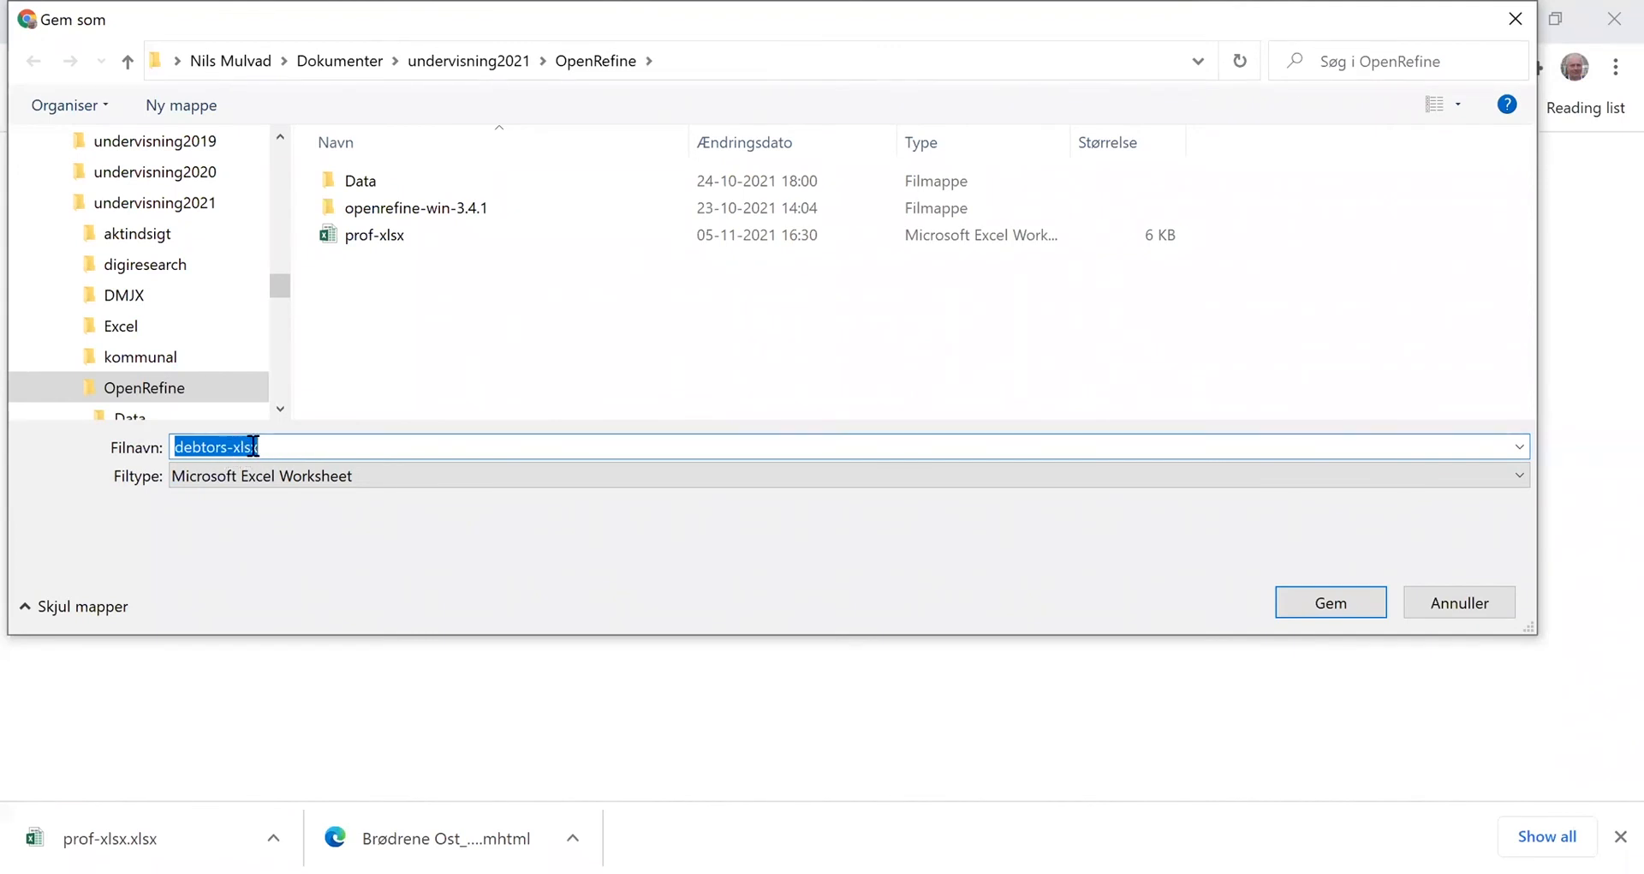
left_click(1342, 610)
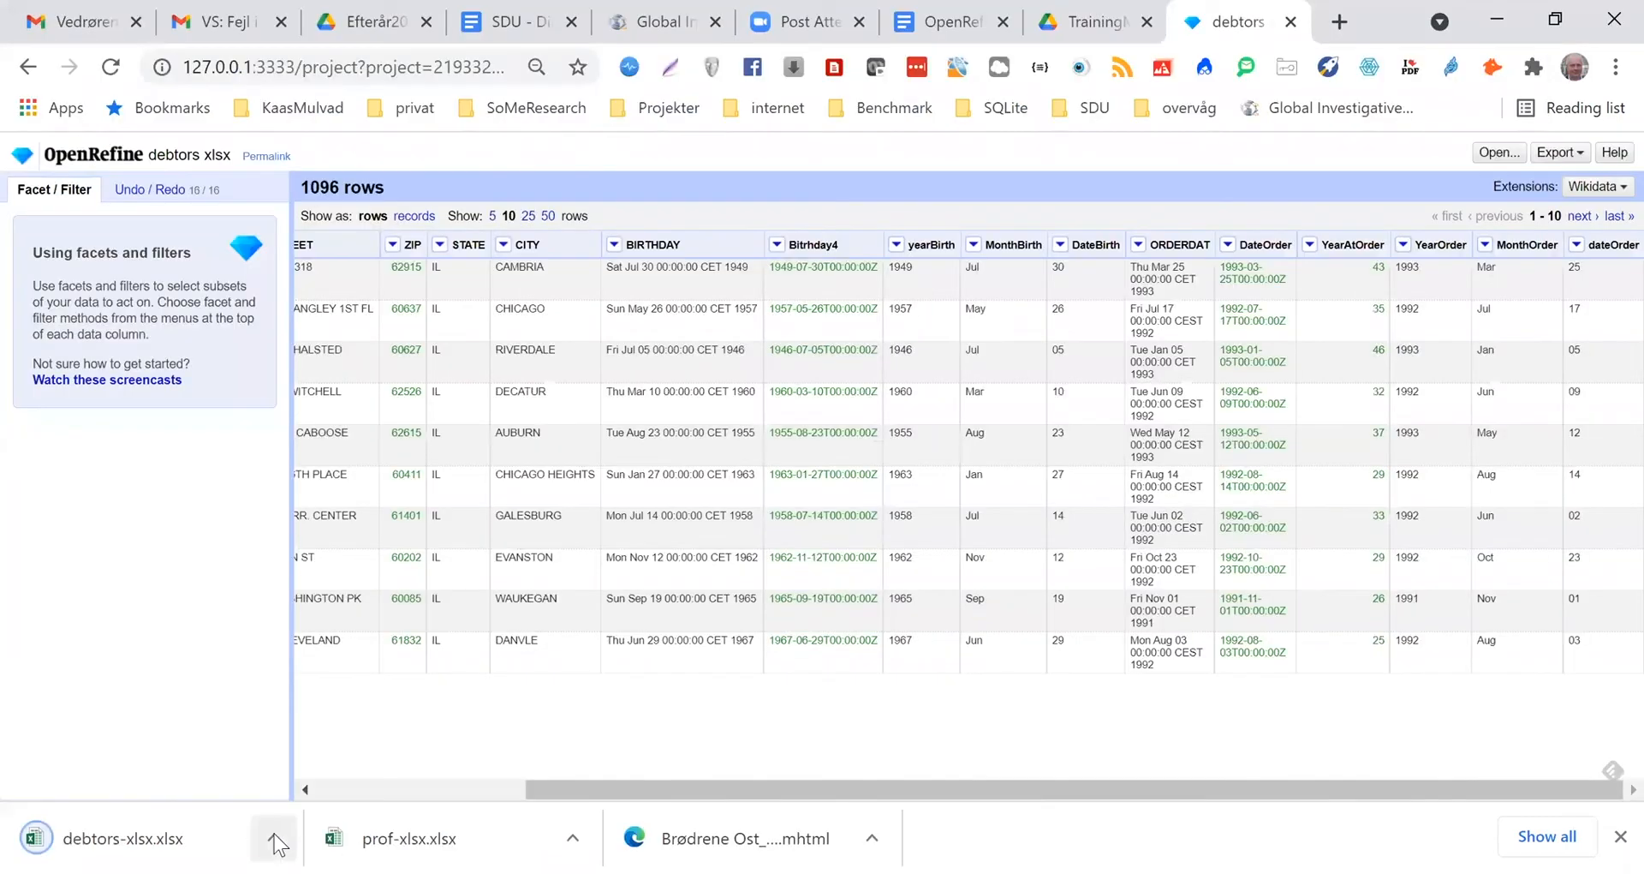
Open the exported debtors-xlsx workbook in Excel, inspect the yearBirth value in row 19, and return to OpenRefine
left_click(274, 841)
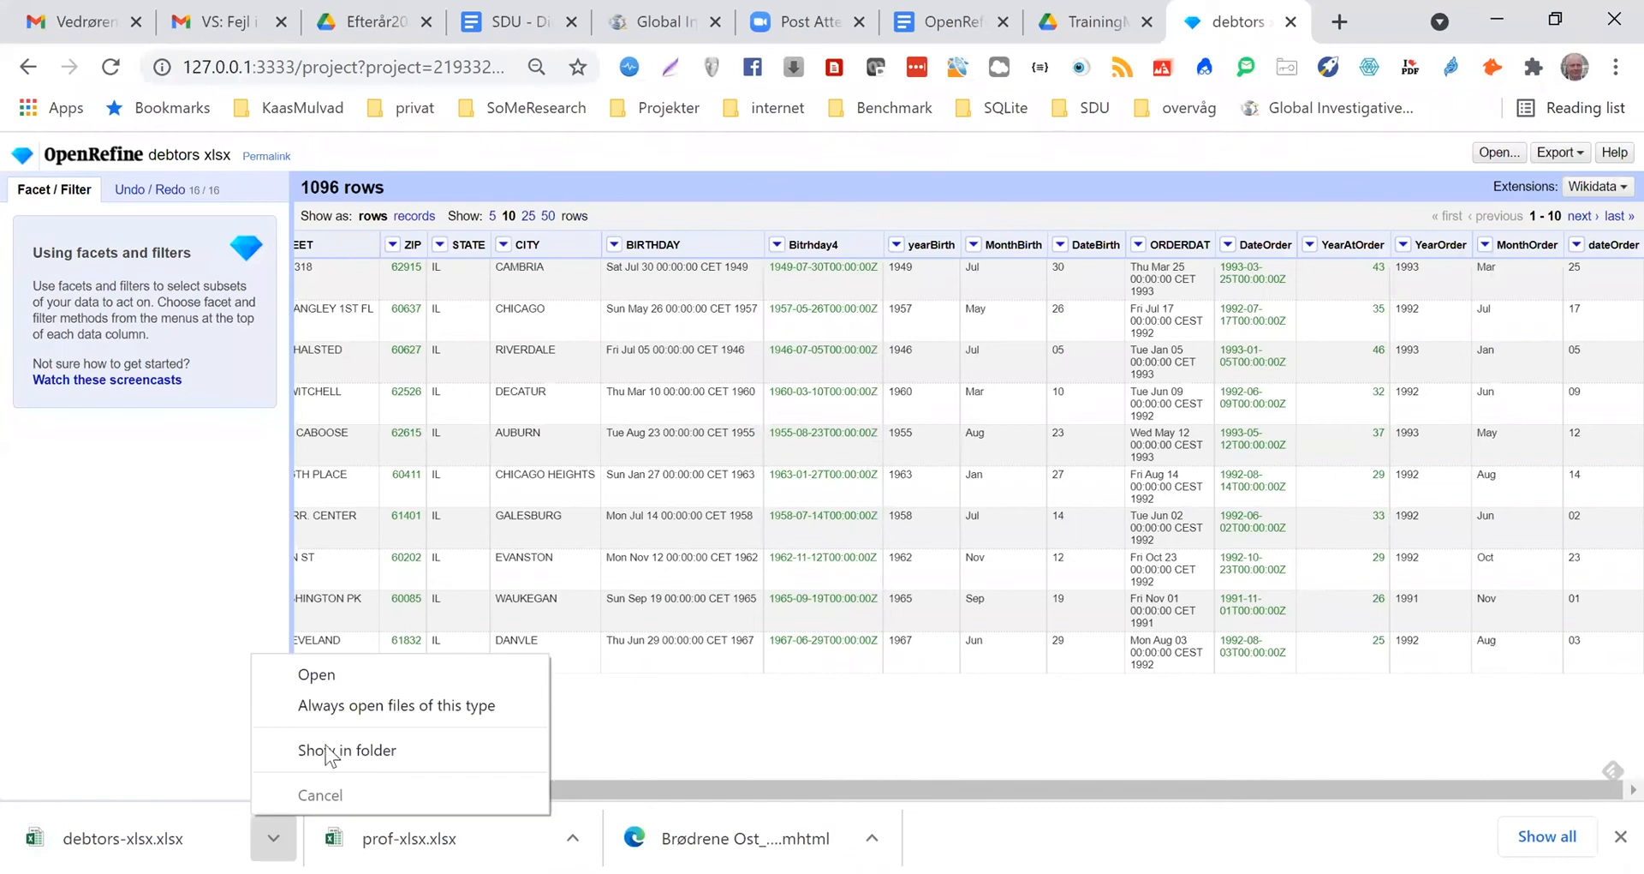
left_click(317, 675)
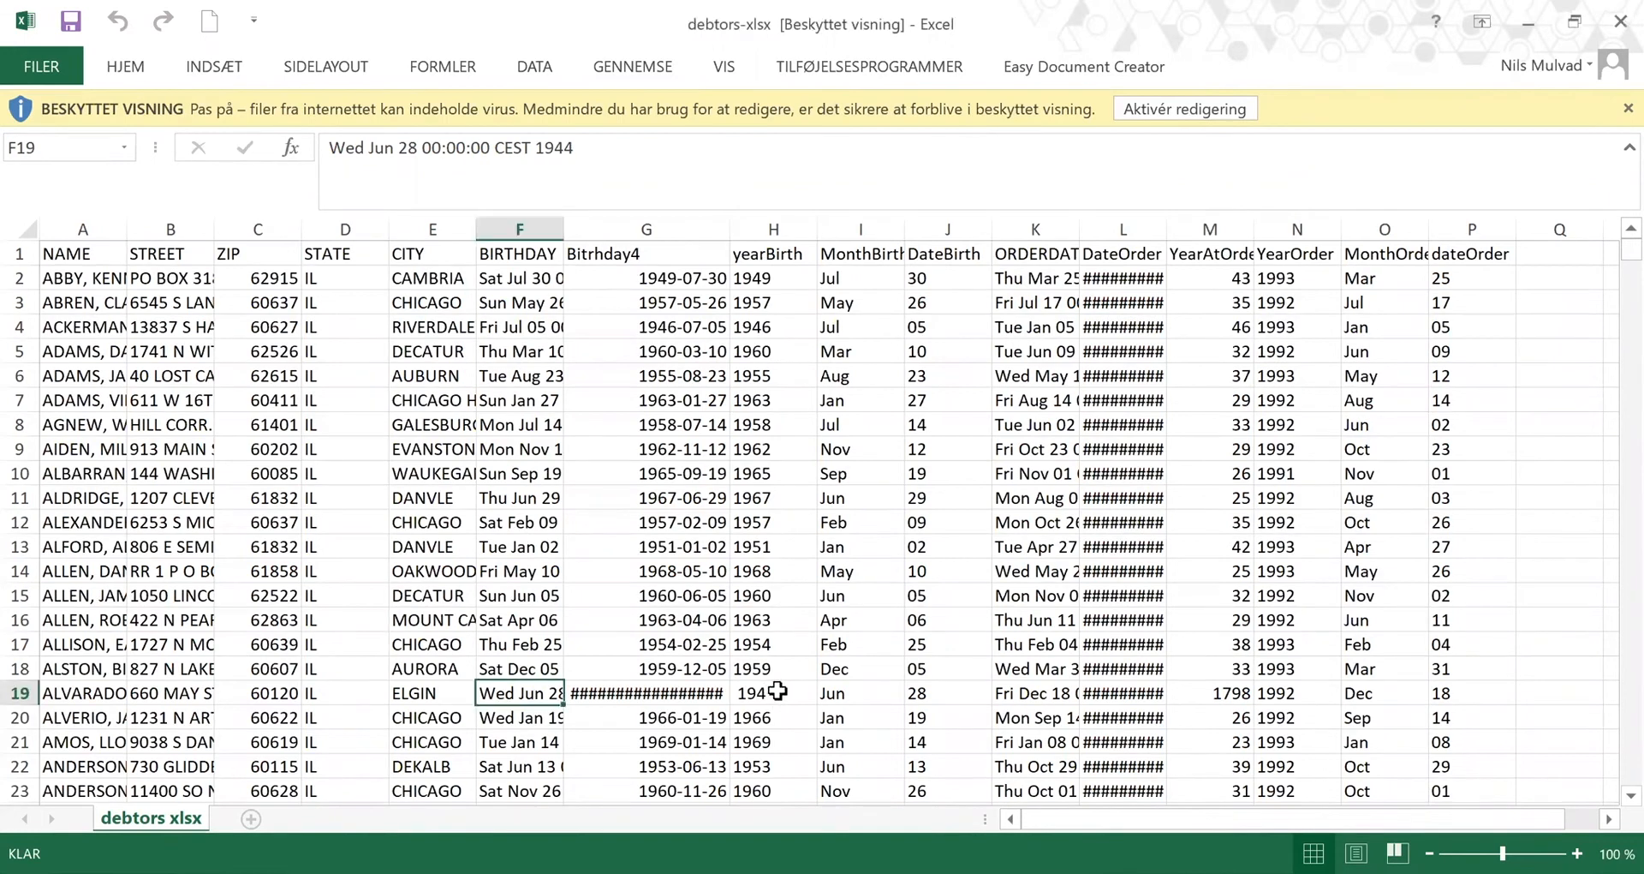
left_click(768, 698)
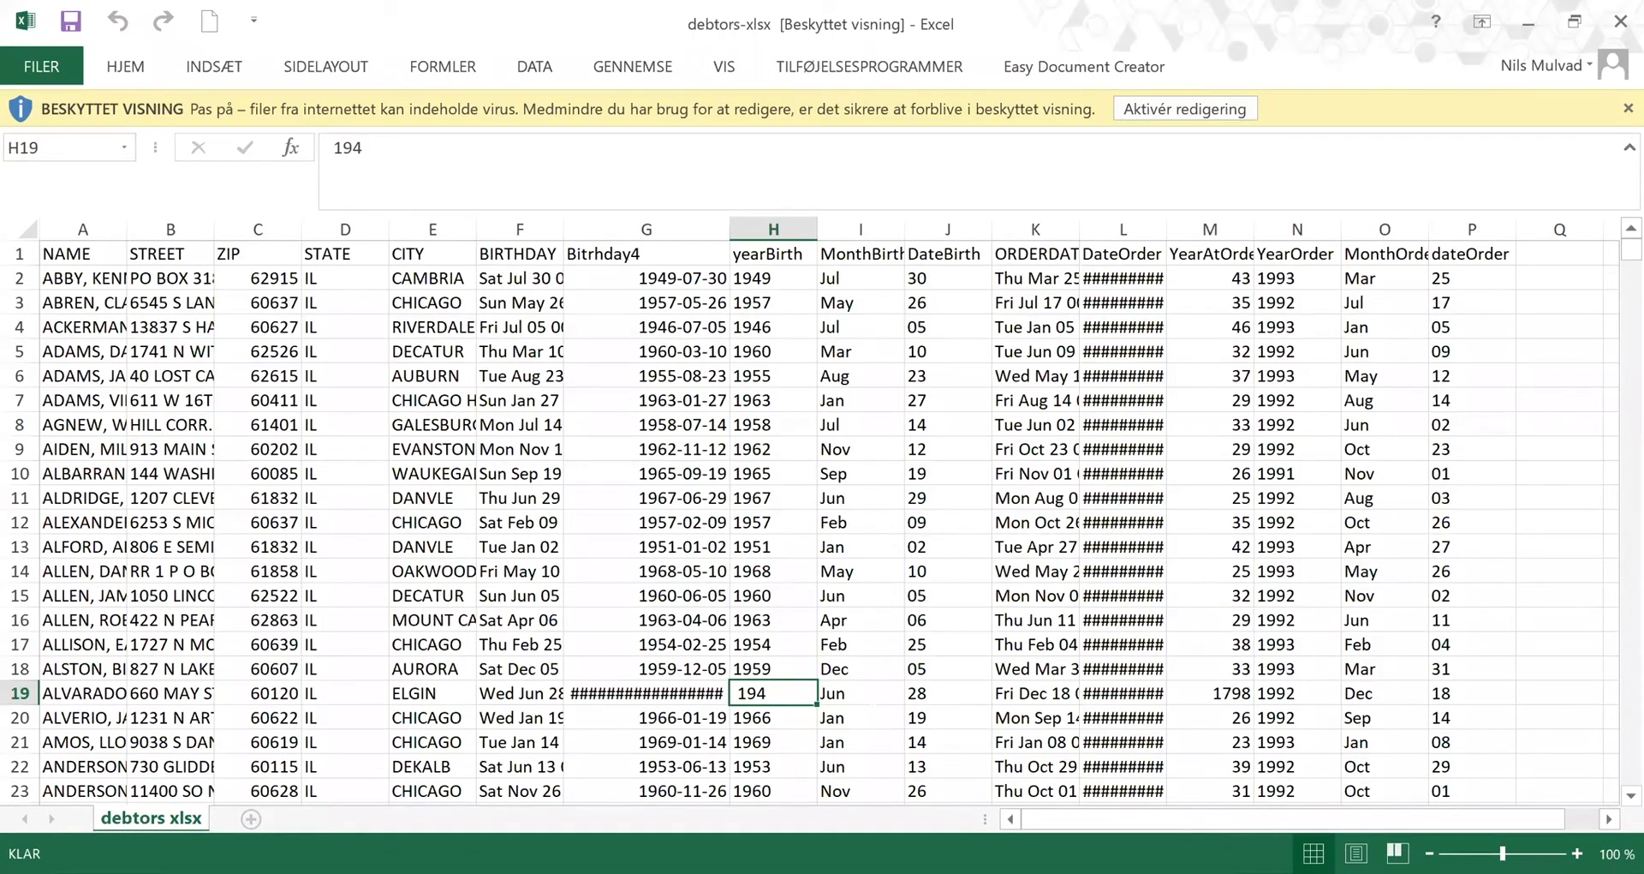
key("alt+Tab")
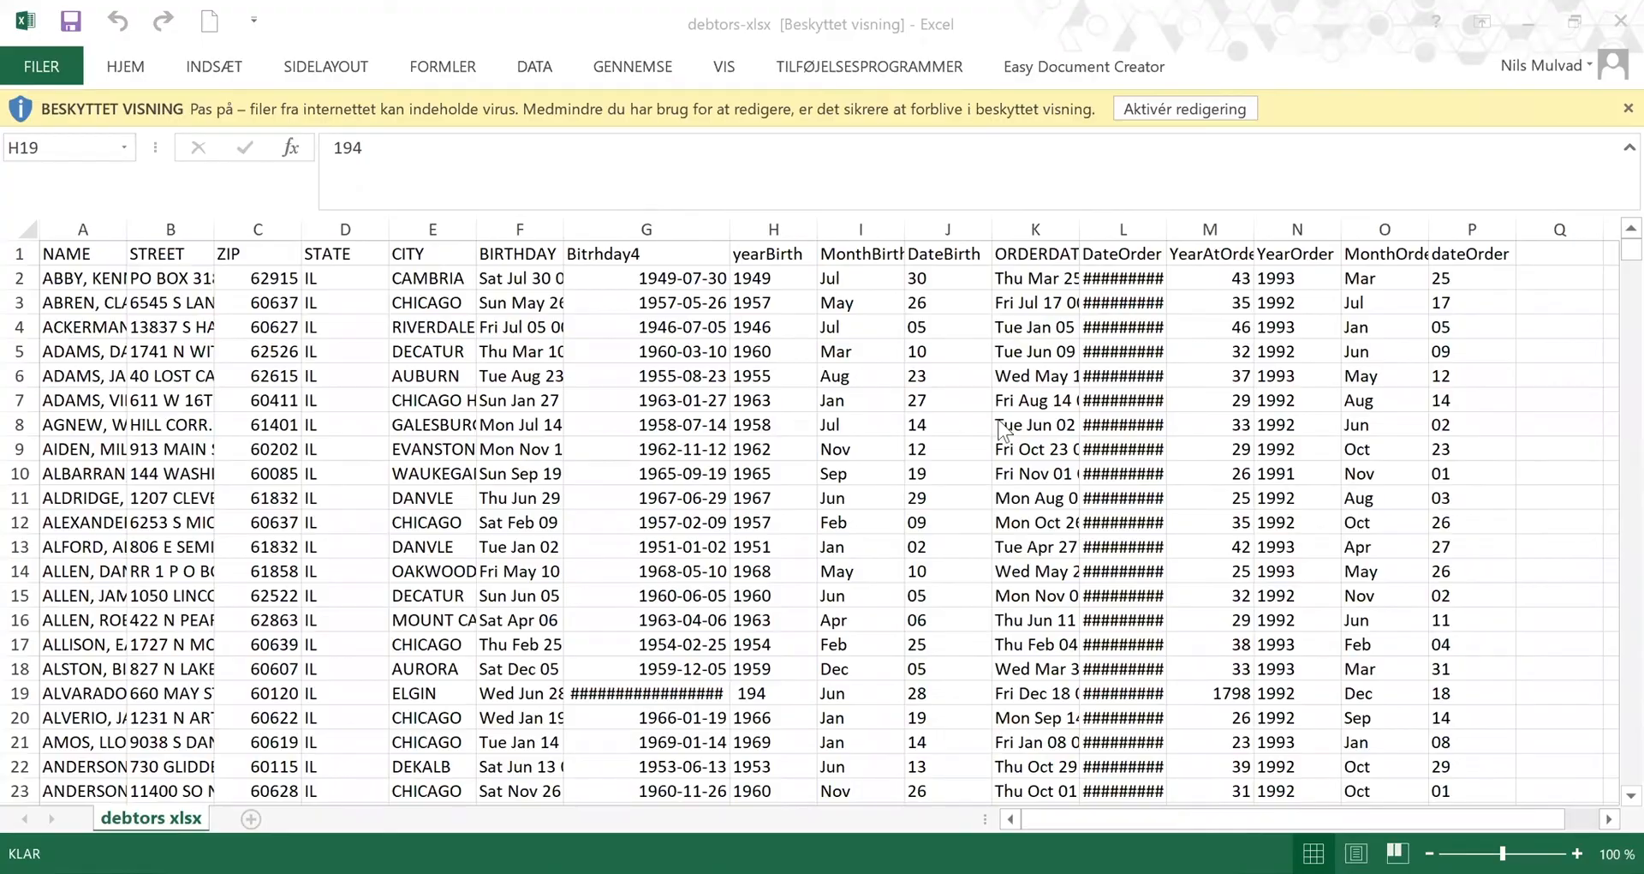
key("alt+Tab")
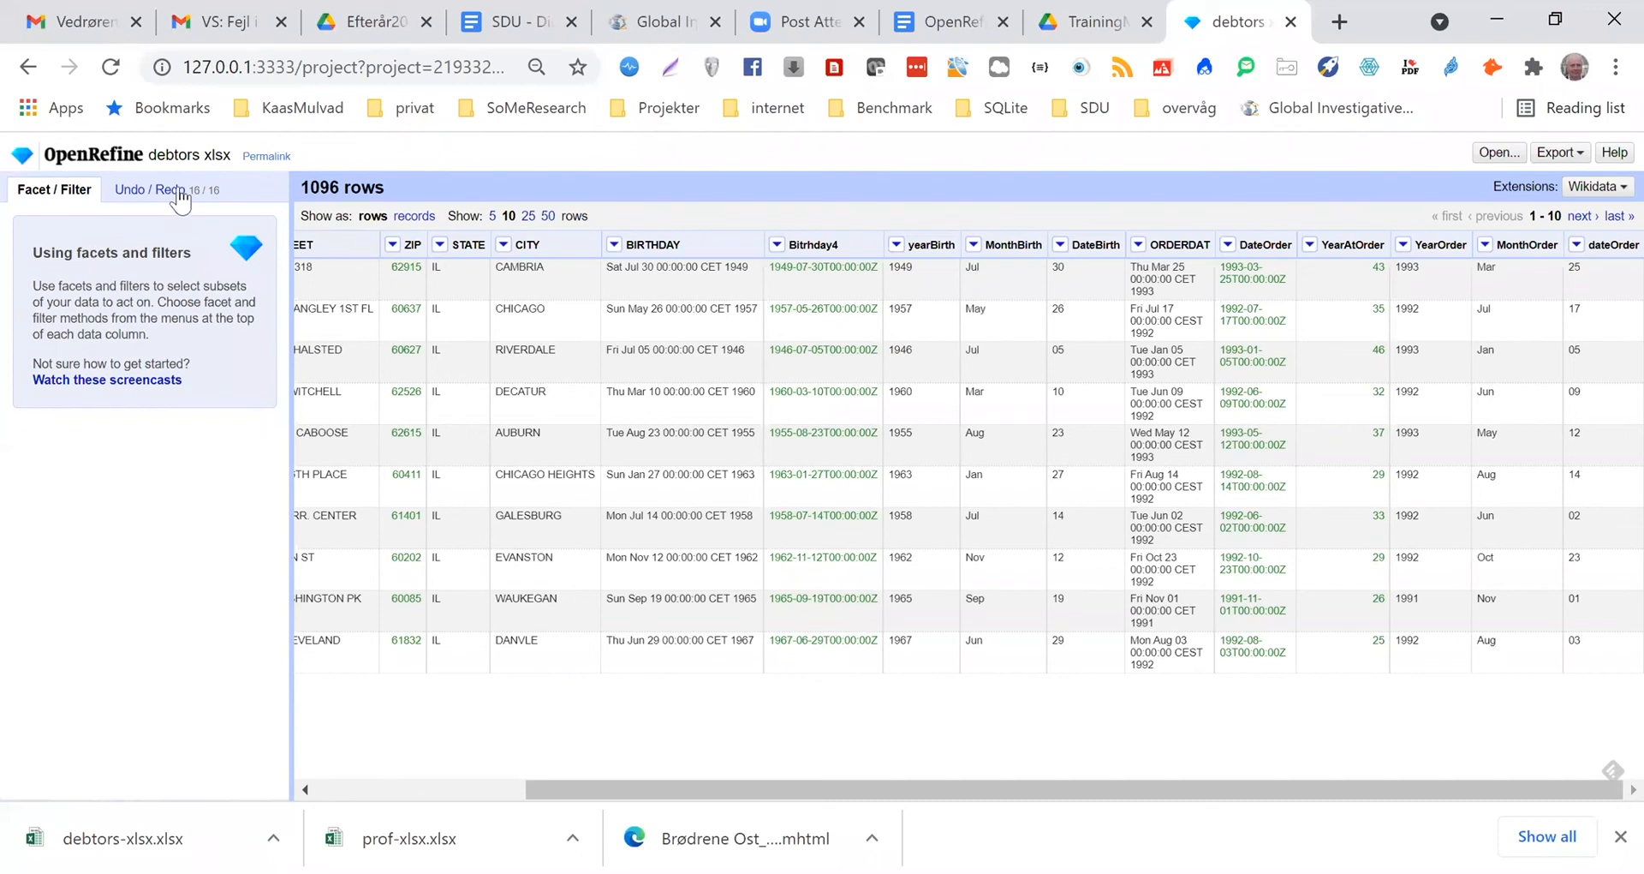
Create a new project from the congress_junkets file in the Data folder, using the default parsing options
left_click(116, 158)
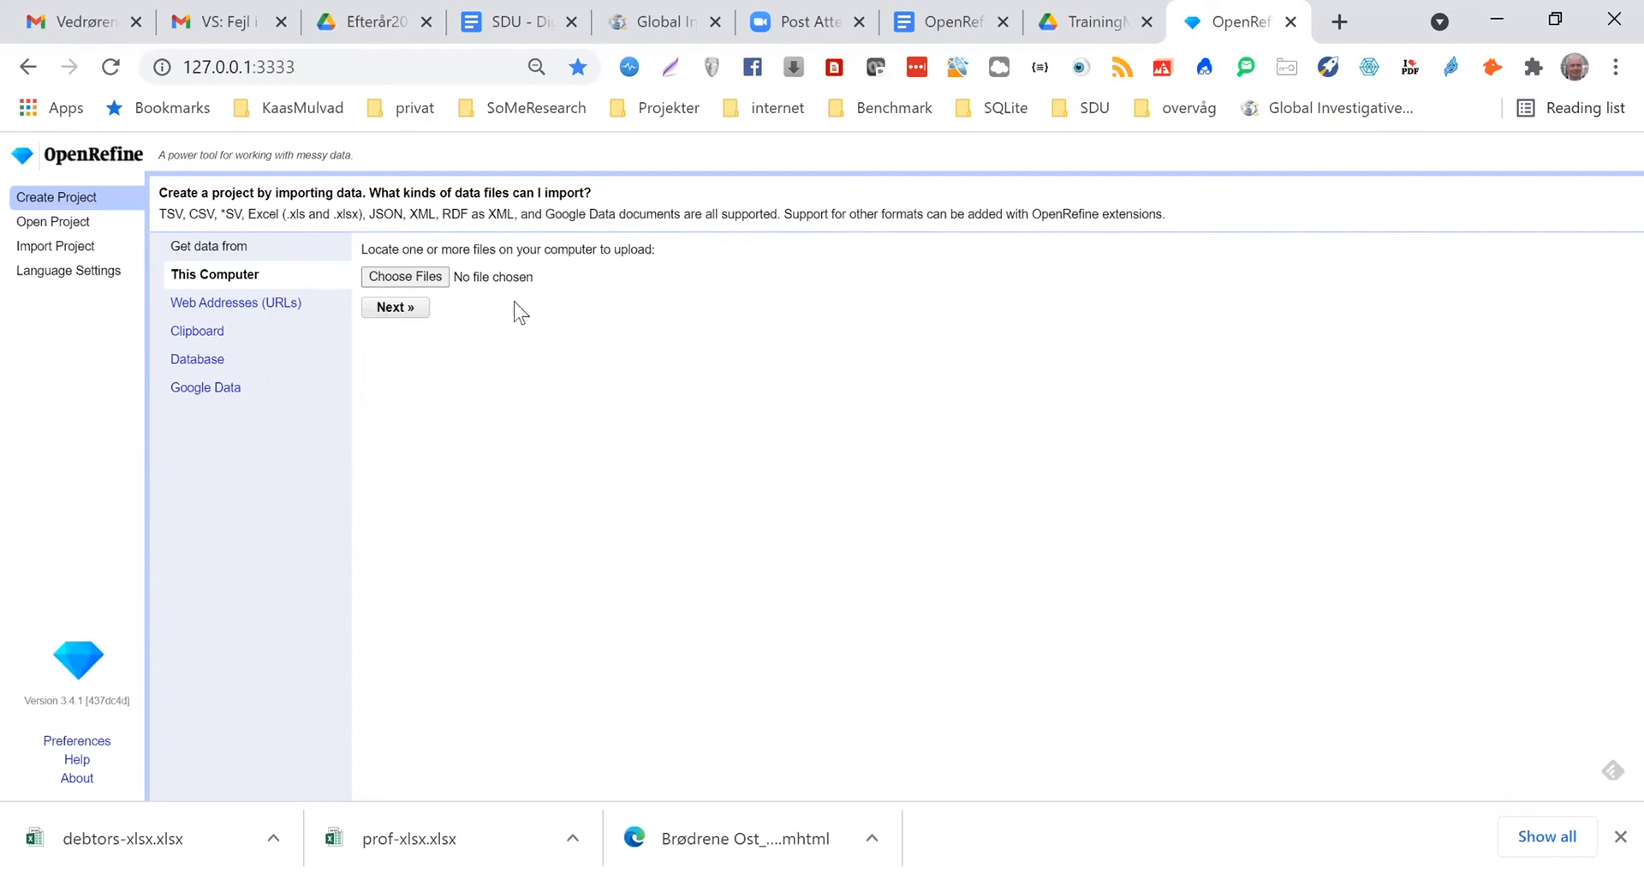
left_click(389, 277)
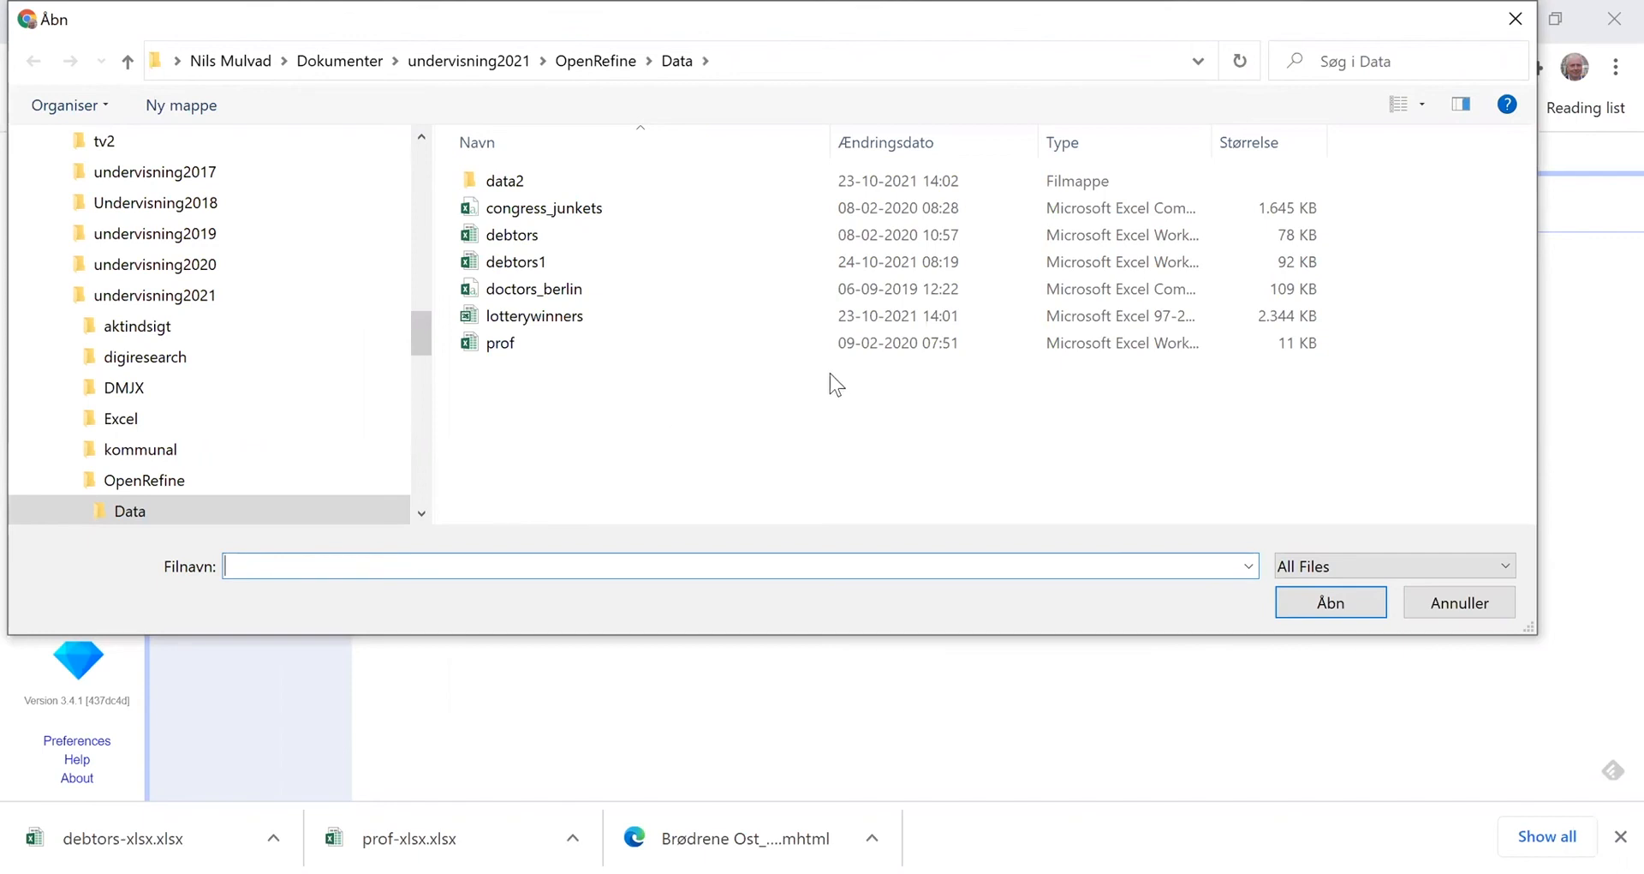
left_click(527, 214)
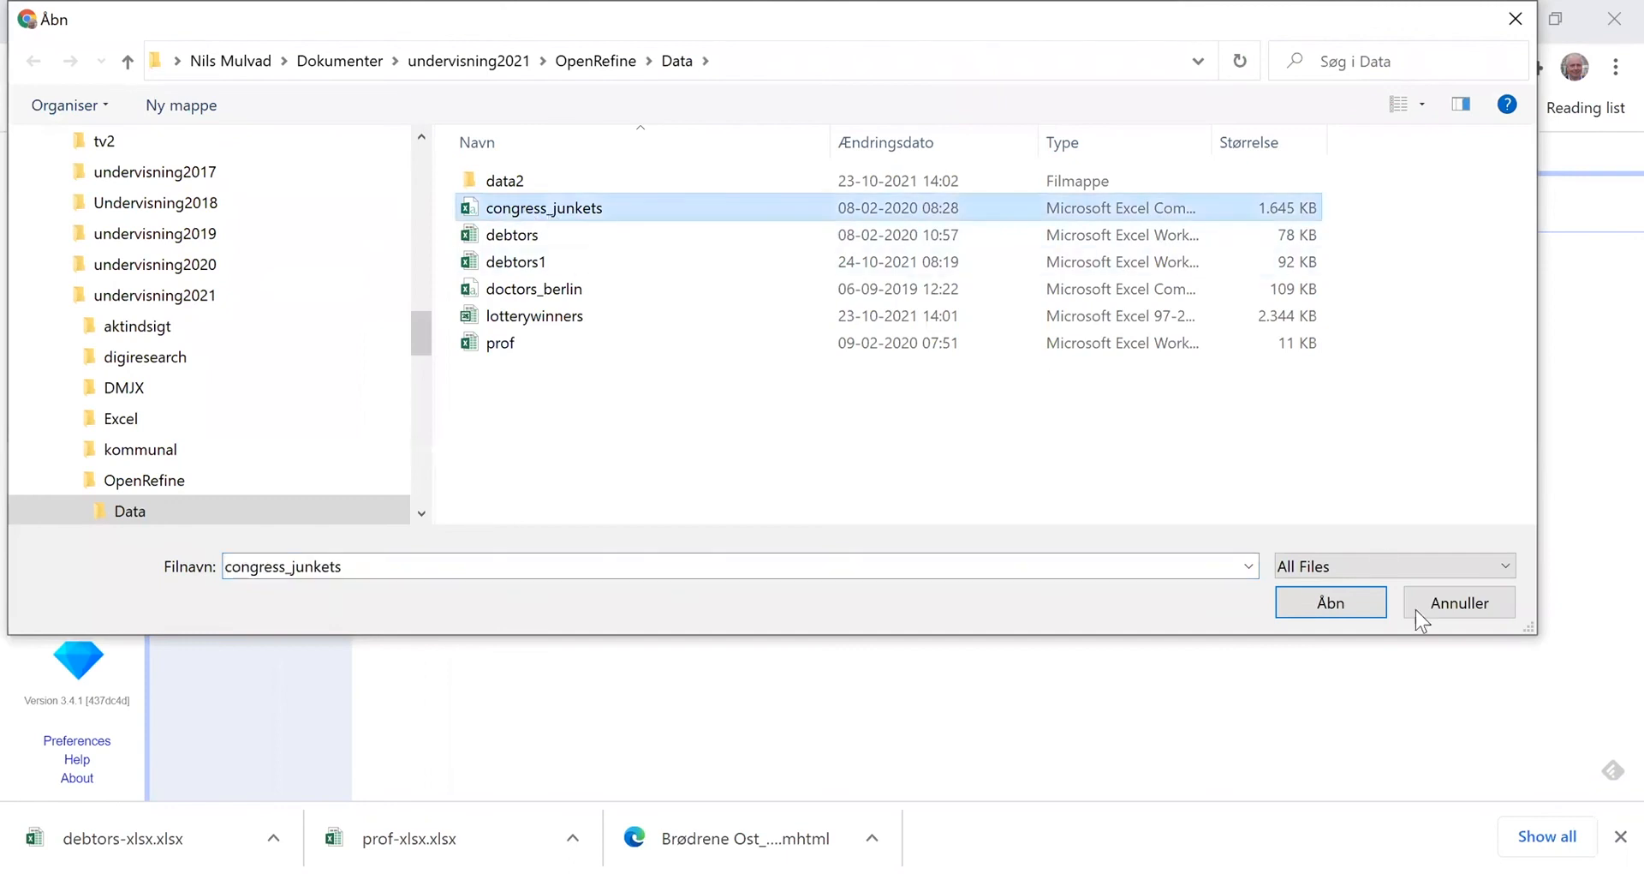
left_click(1330, 603)
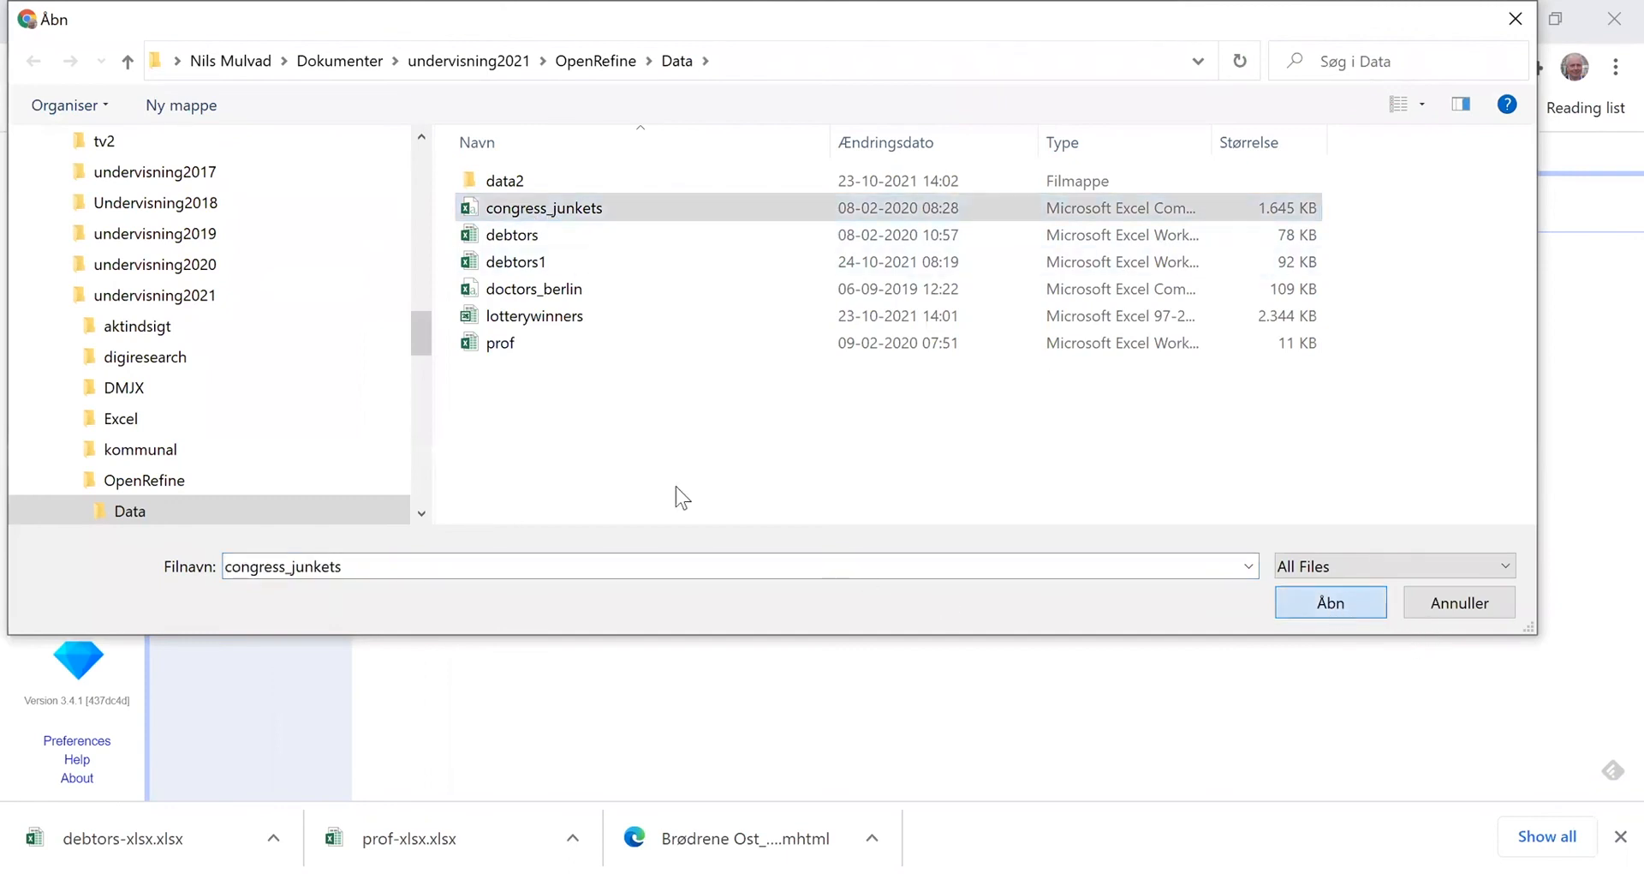
left_click(388, 309)
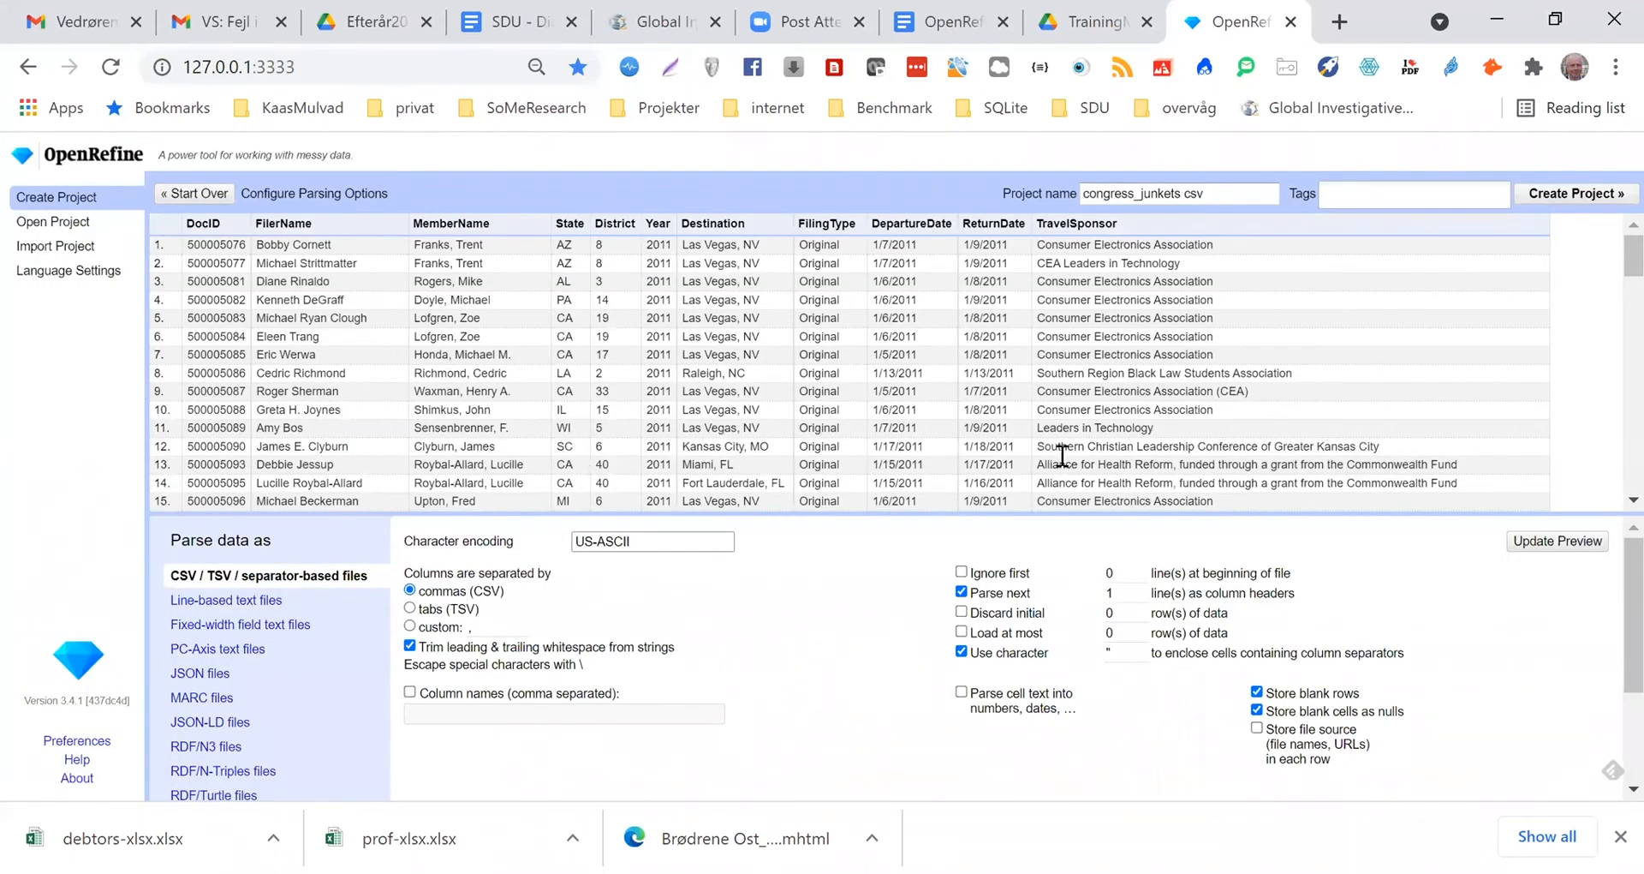
left_click(1574, 195)
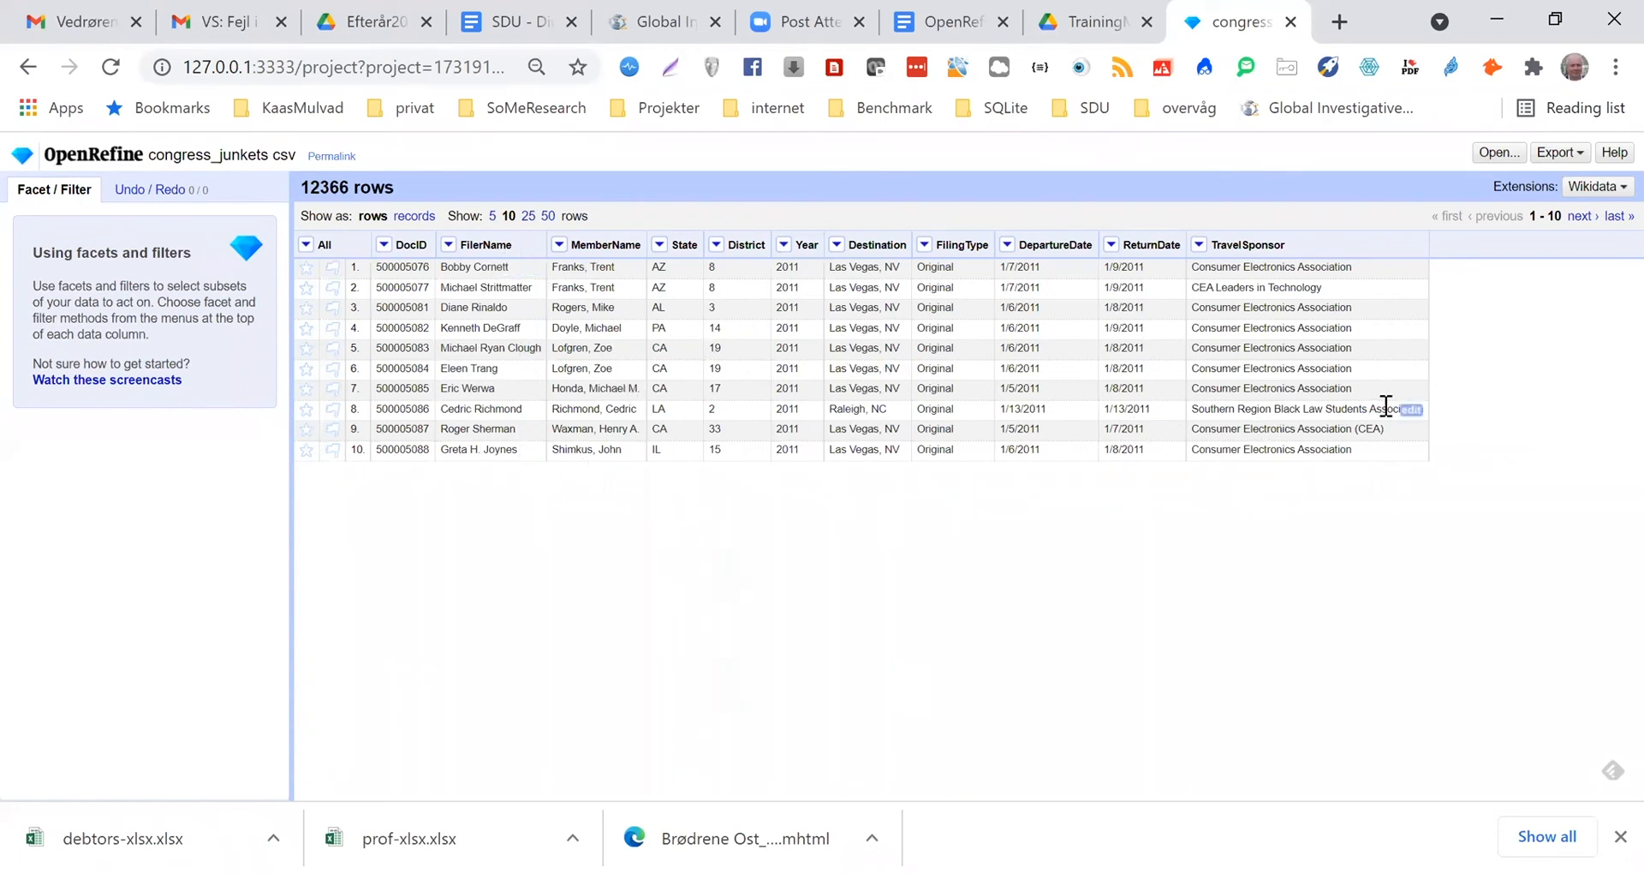
Add a column named Filer2 based on the FilerName column, keeping the expression as value
left_click(449, 245)
mouse_move(512, 342)
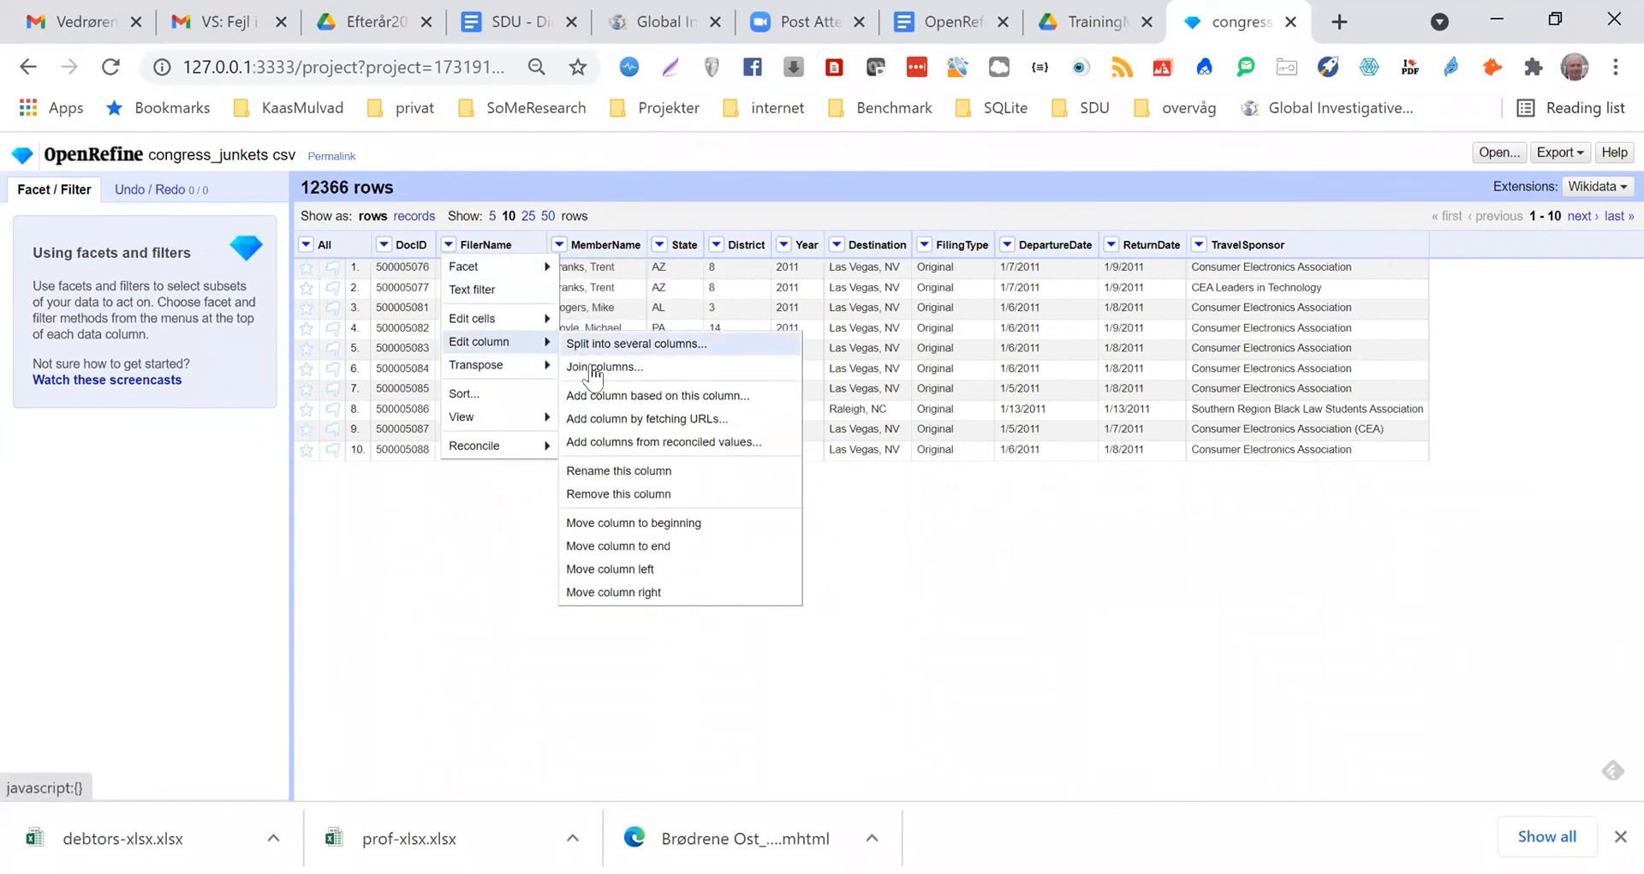
left_click(599, 396)
left_click(641, 264)
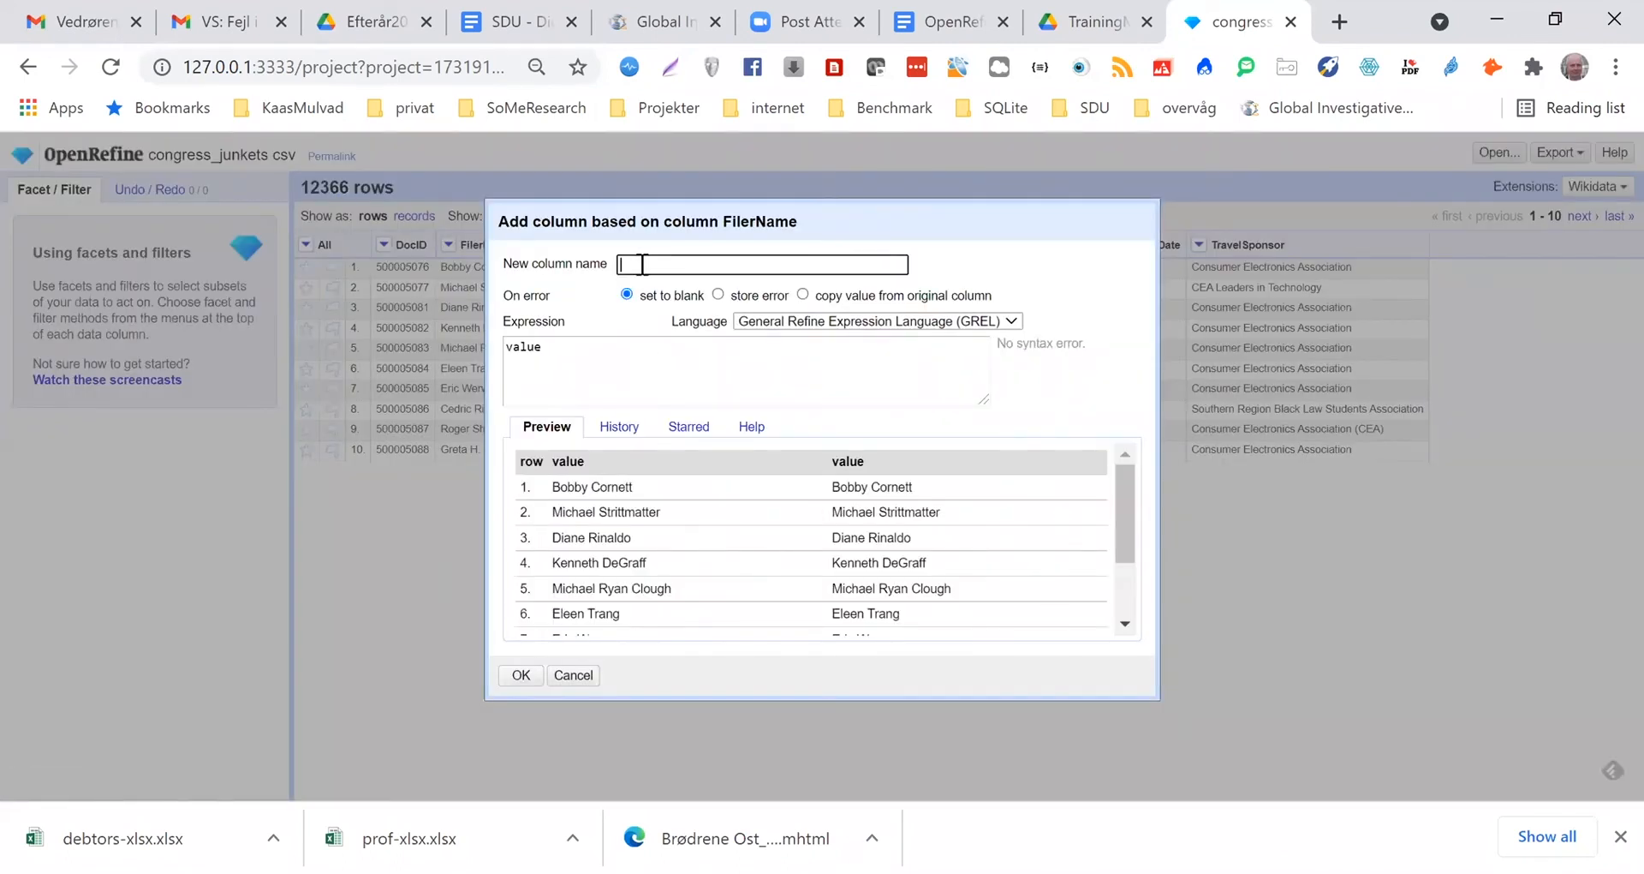
type("File2")
left_click(644, 264)
type("r2")
left_click(523, 676)
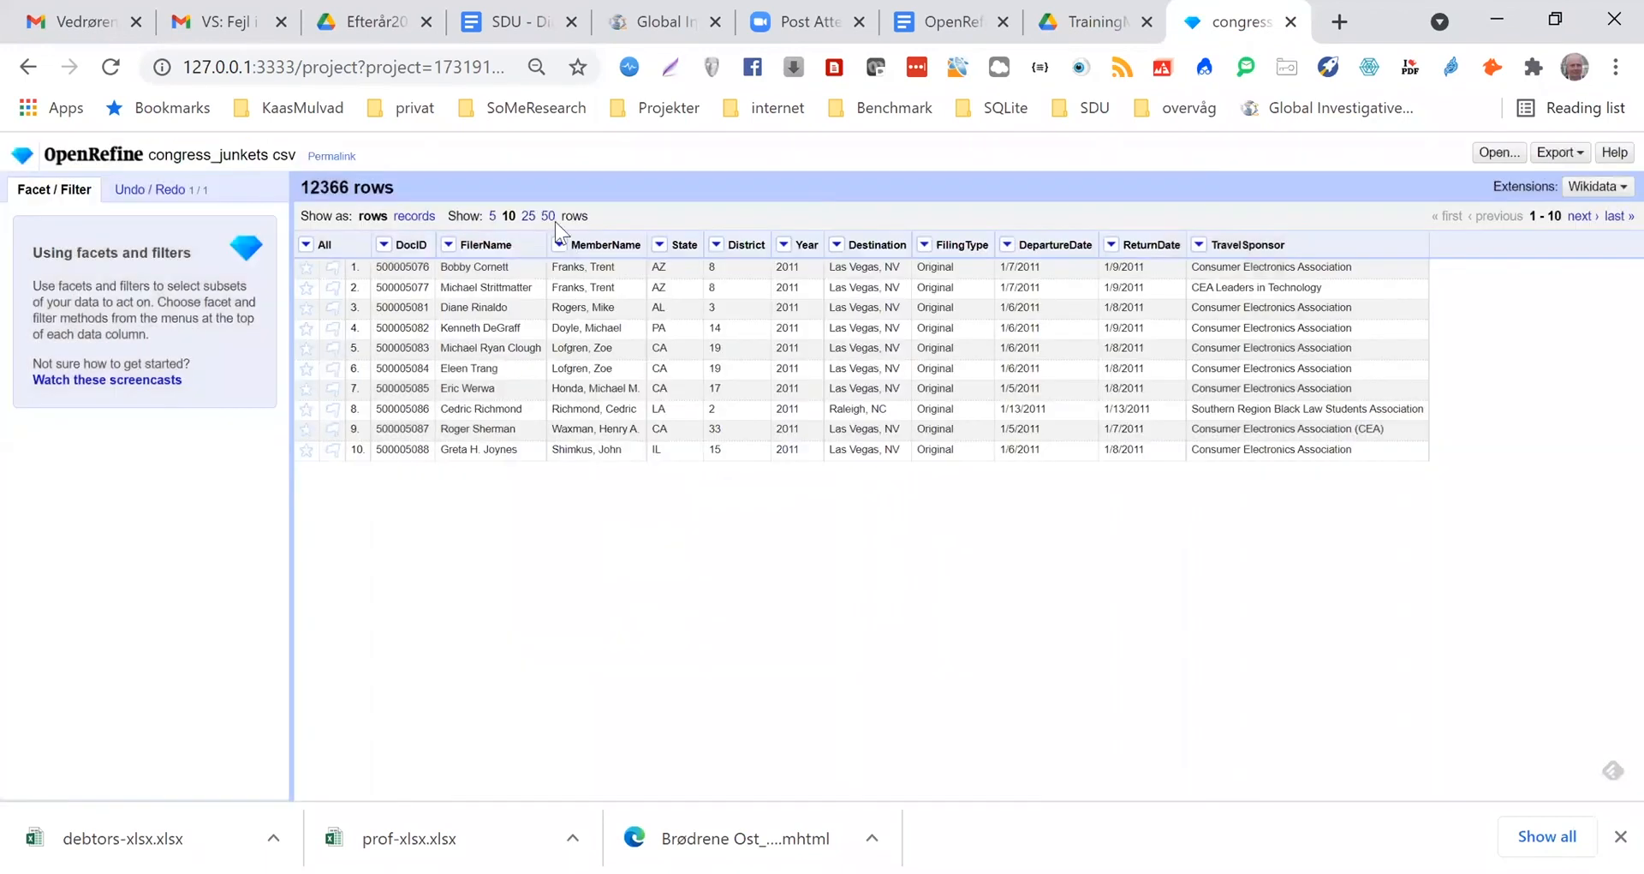
Create a text facet on the Filer2 column and open its clustering dialog
left_click(559, 245)
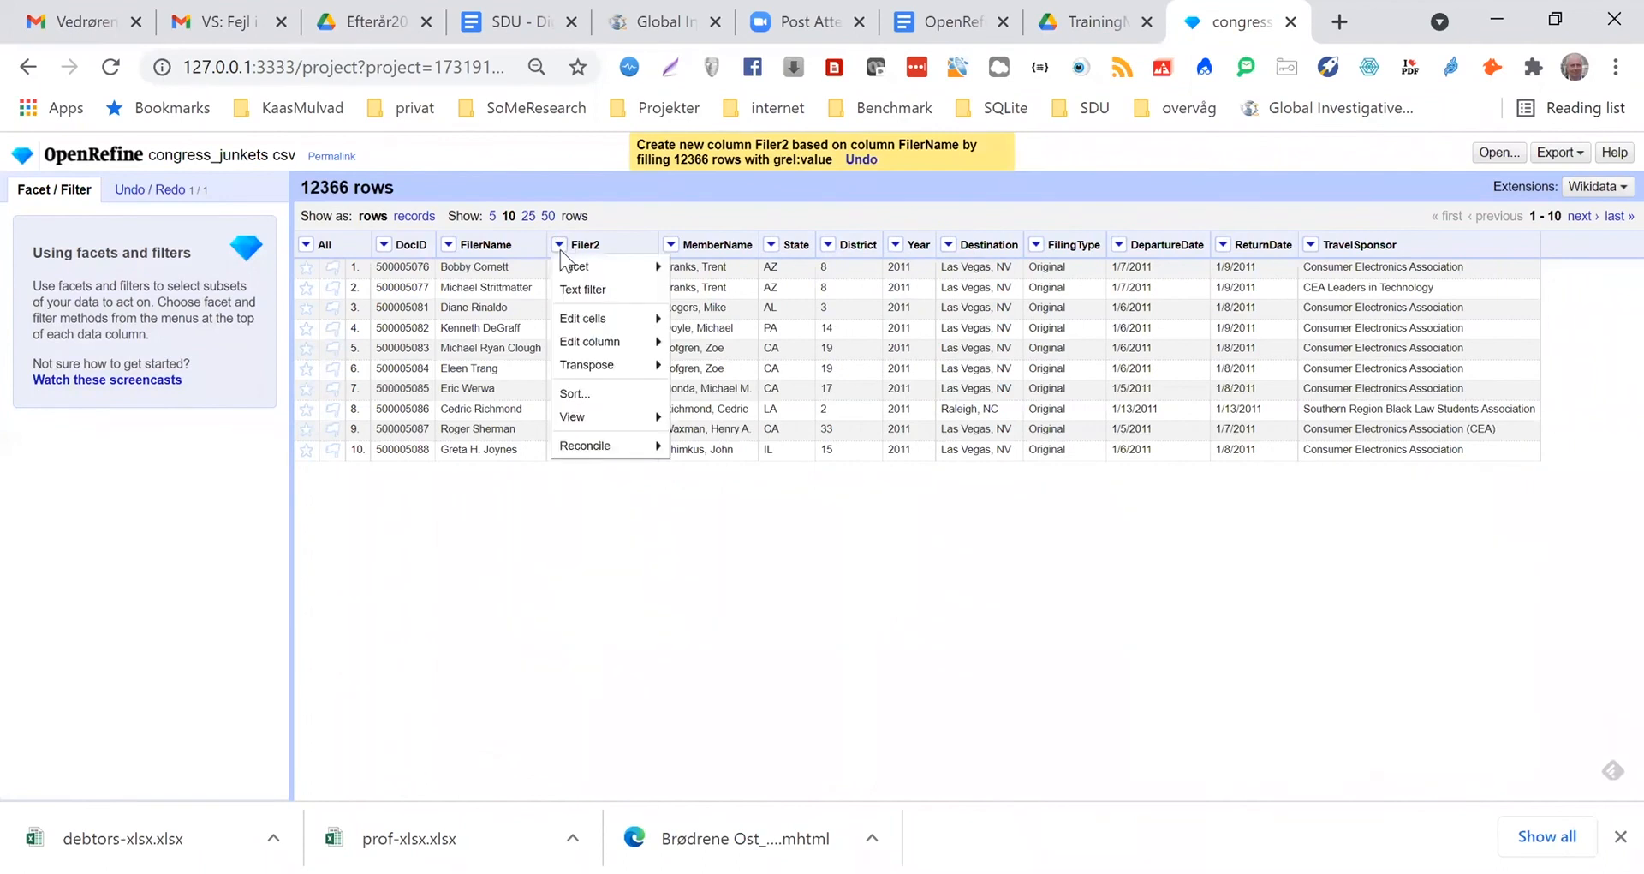
mouse_move(600, 268)
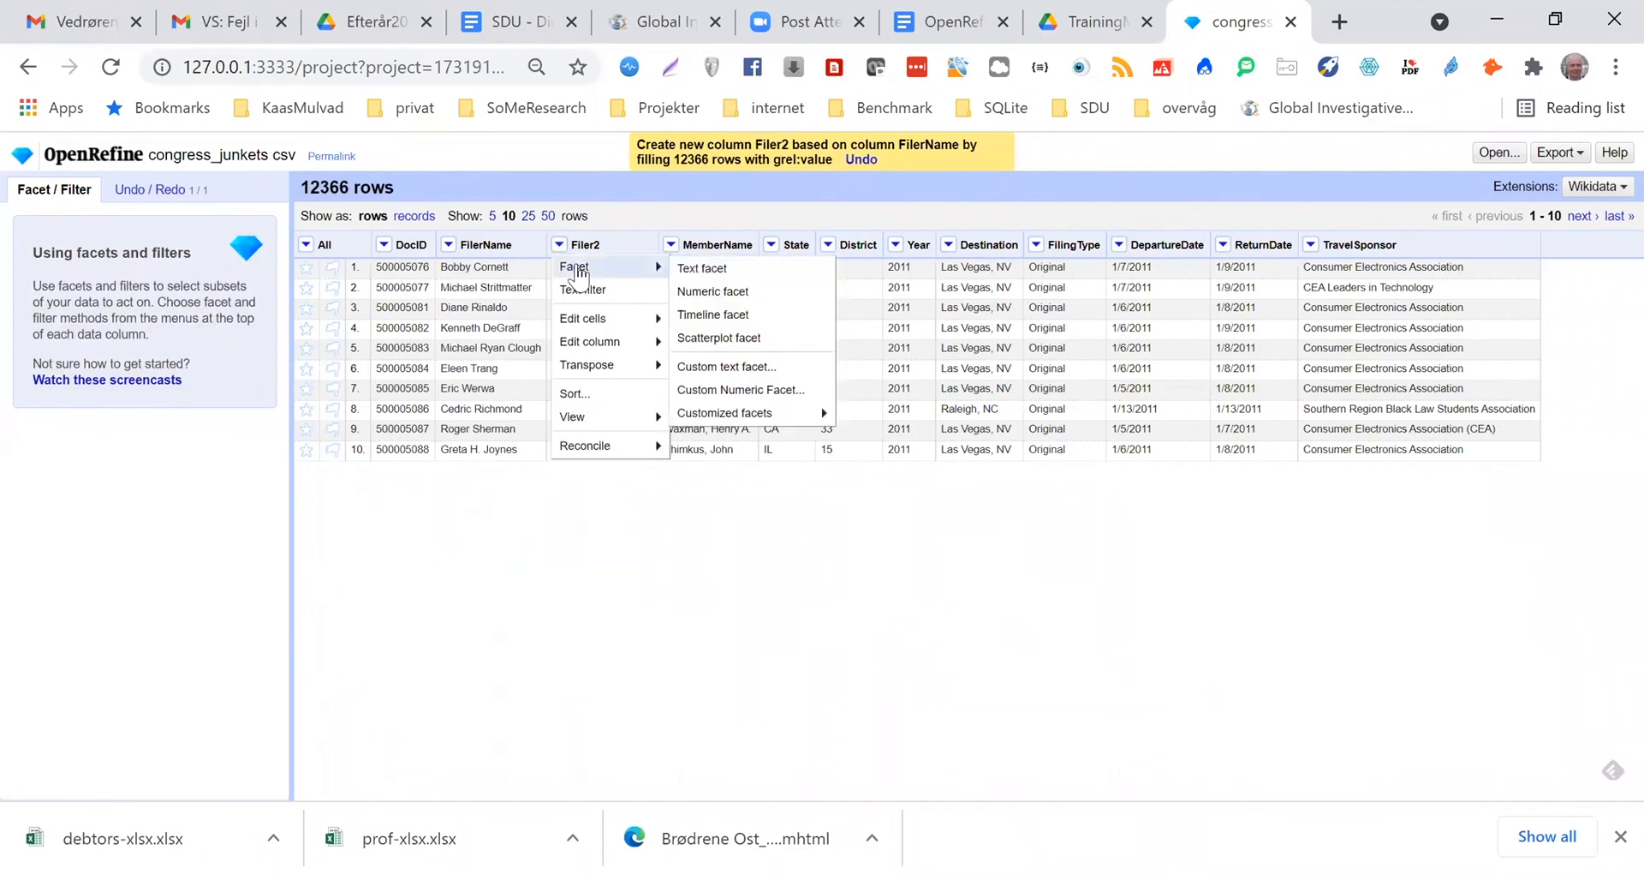
left_click(710, 269)
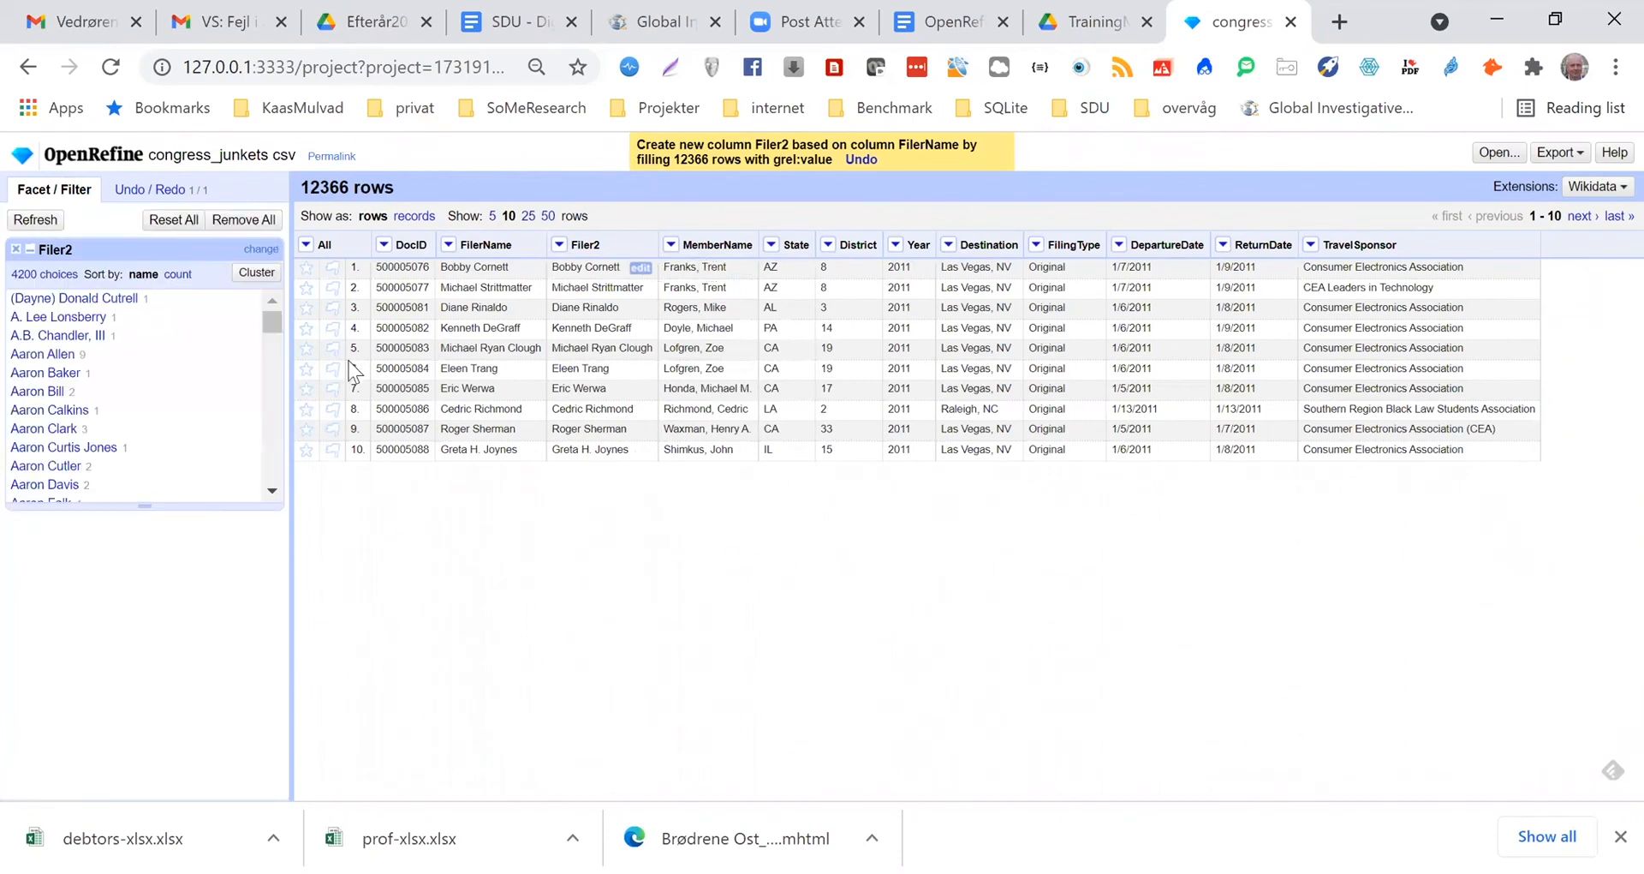
left_click(257, 272)
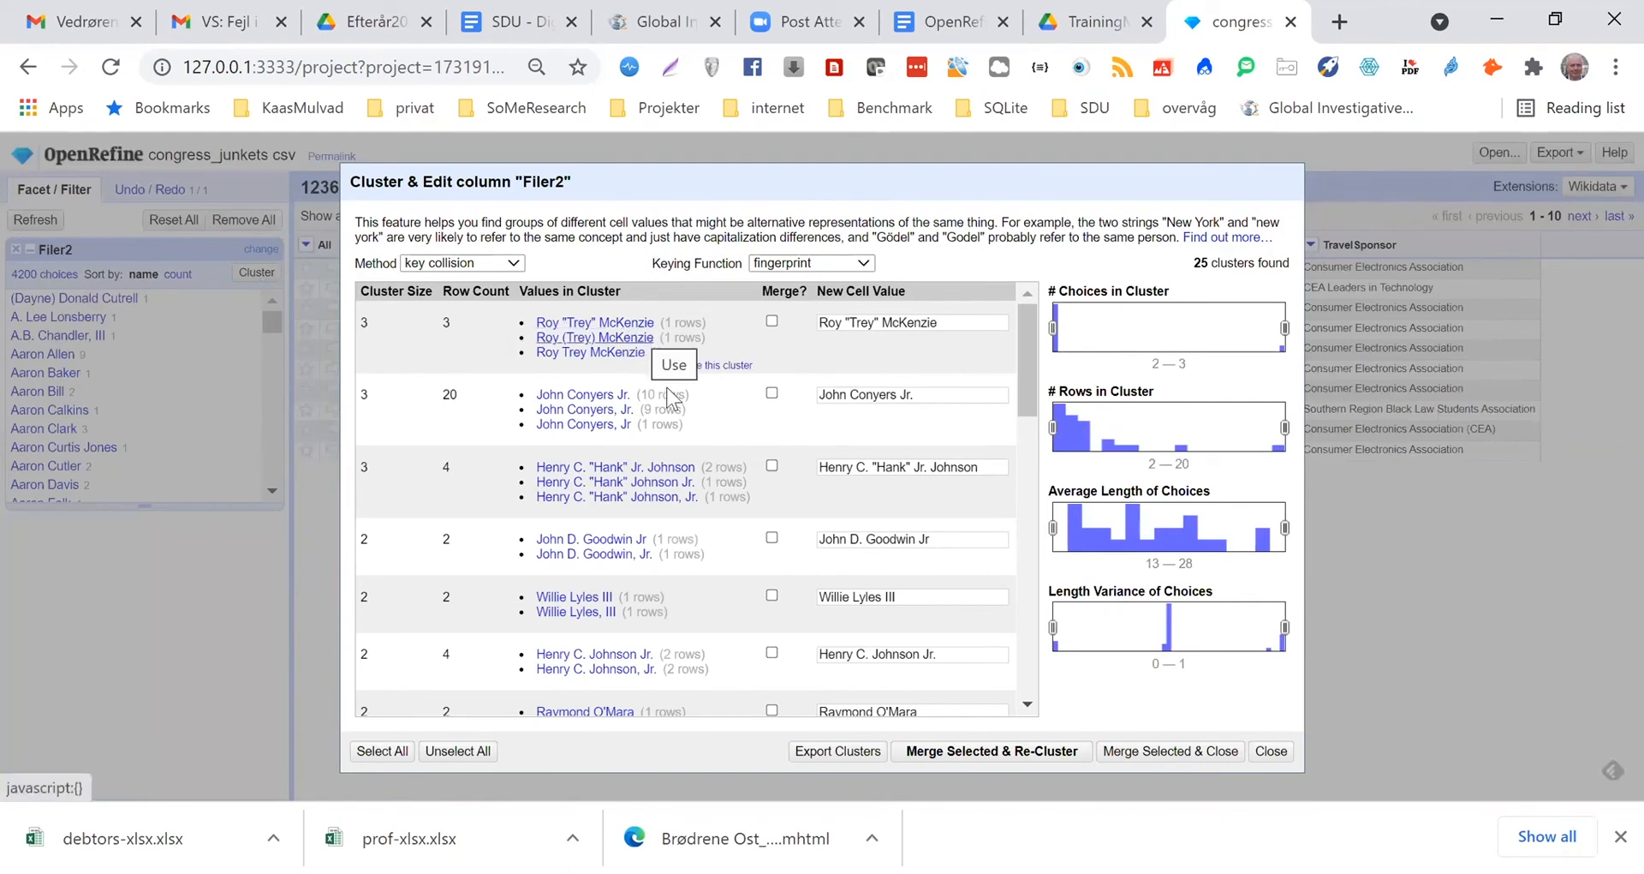
Review the fingerprint clusters of Filer2, select them all, and merge and re-cluster
scroll(1031, 384, "down", 3)
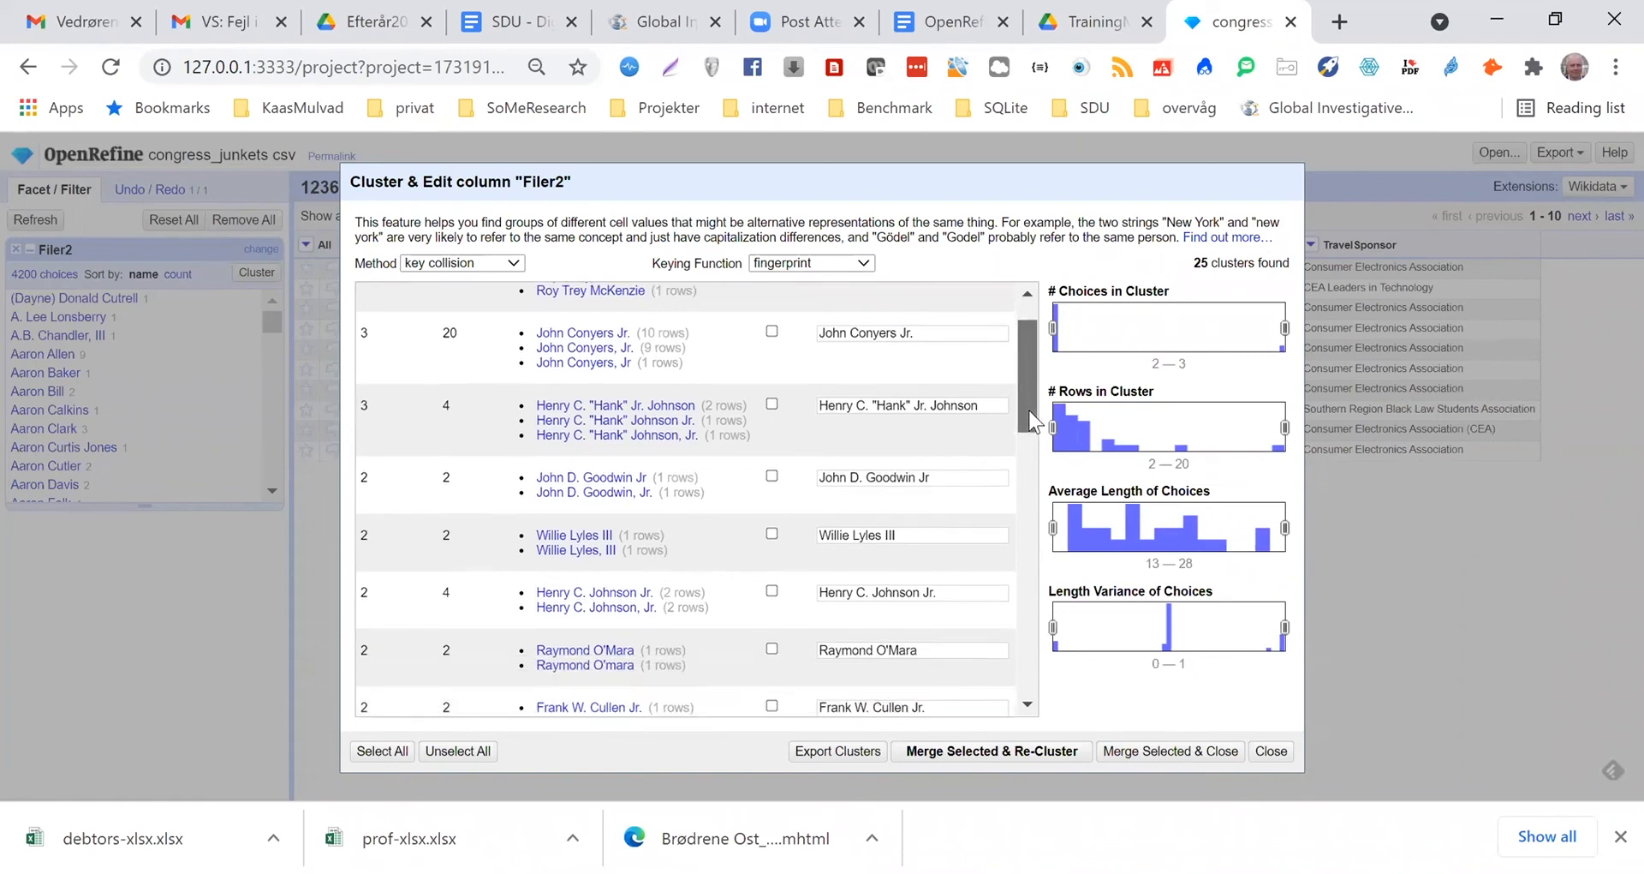
scroll(1038, 492, "down", 6)
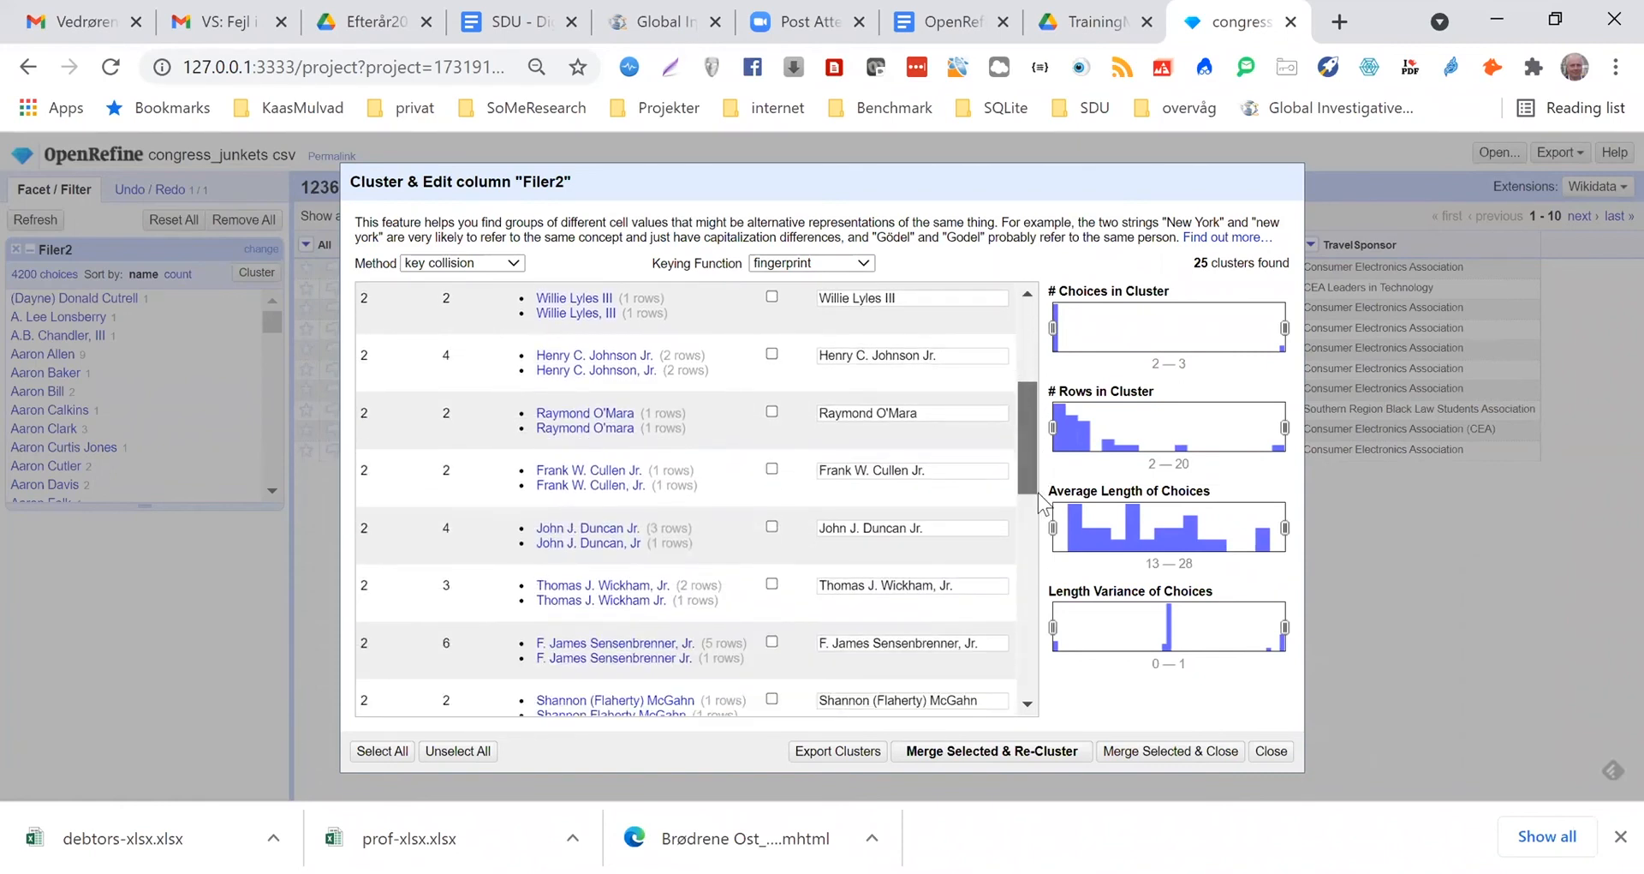
left_click_drag(1049, 575, 1053, 685)
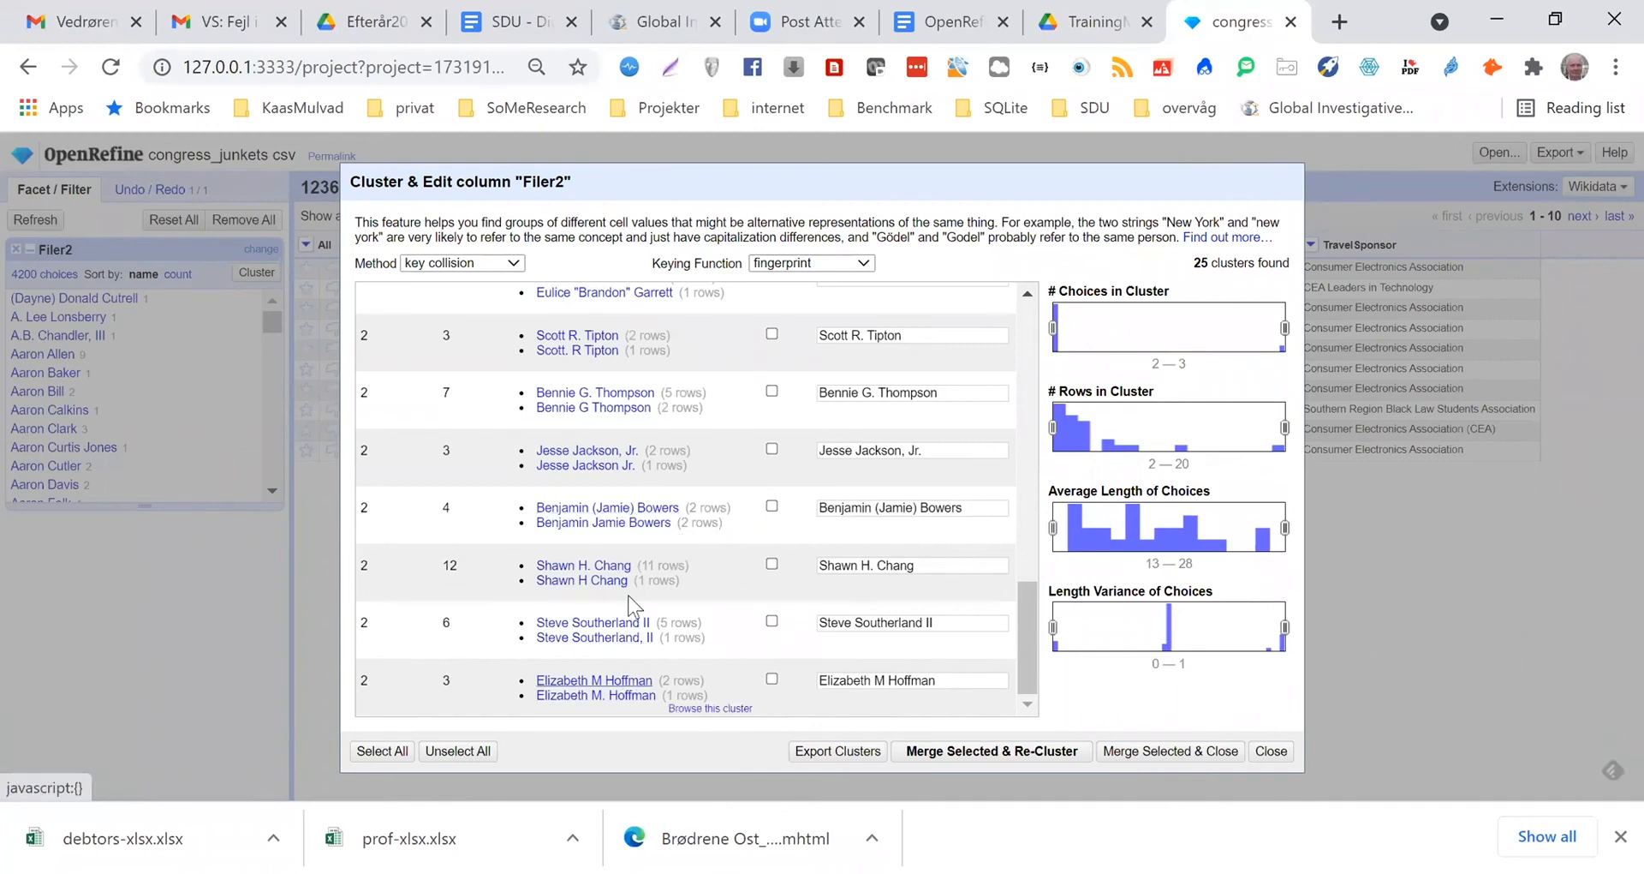
left_click(383, 751)
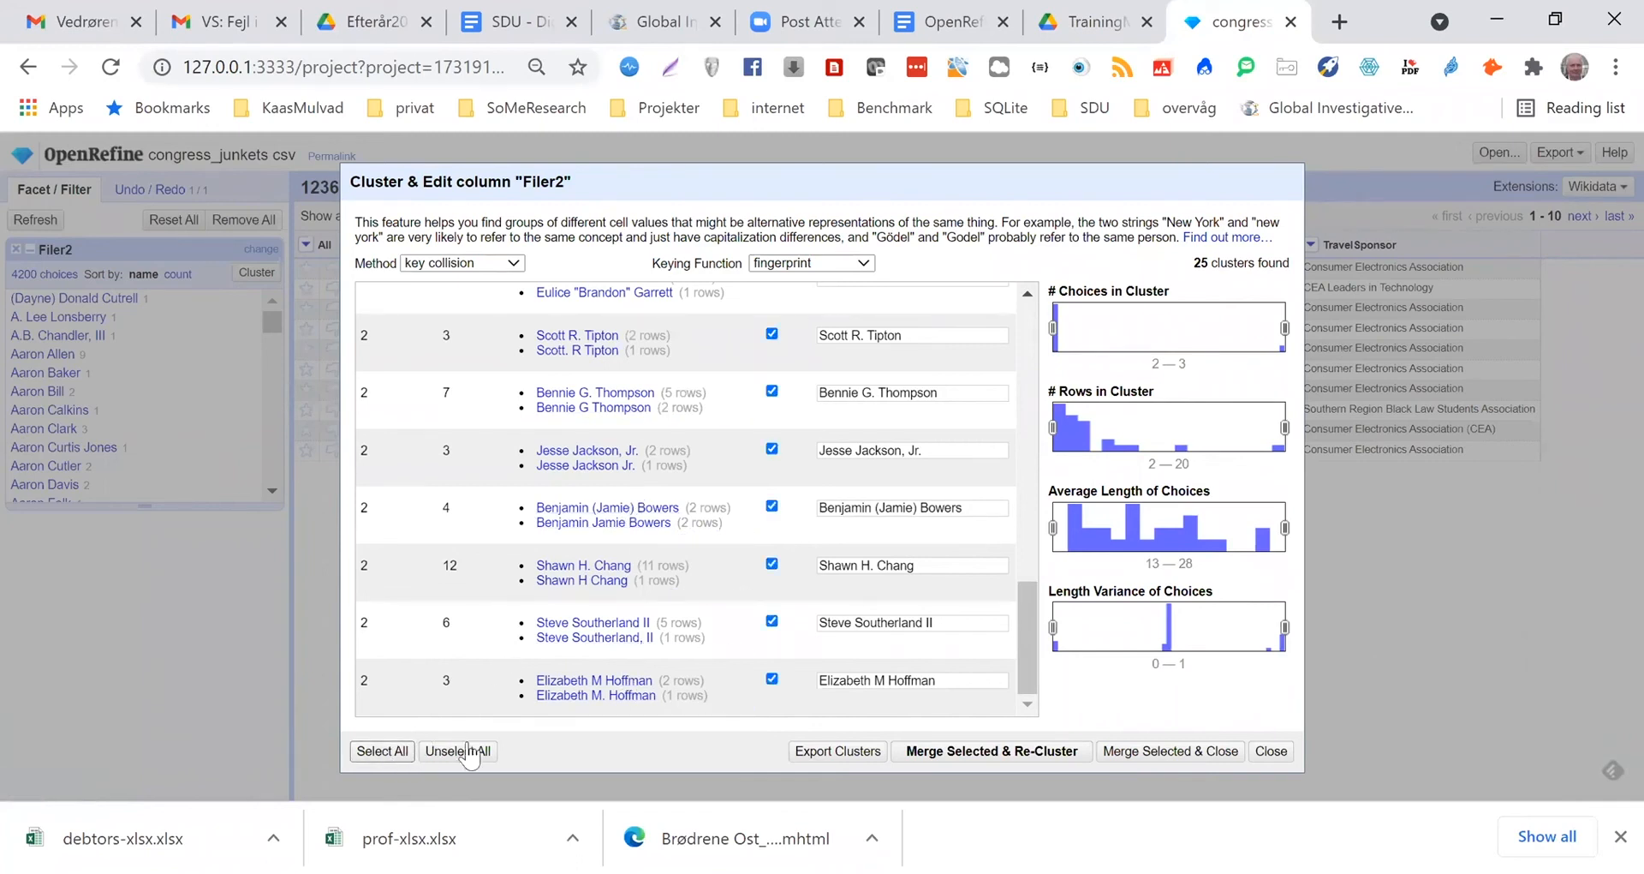
left_click(963, 752)
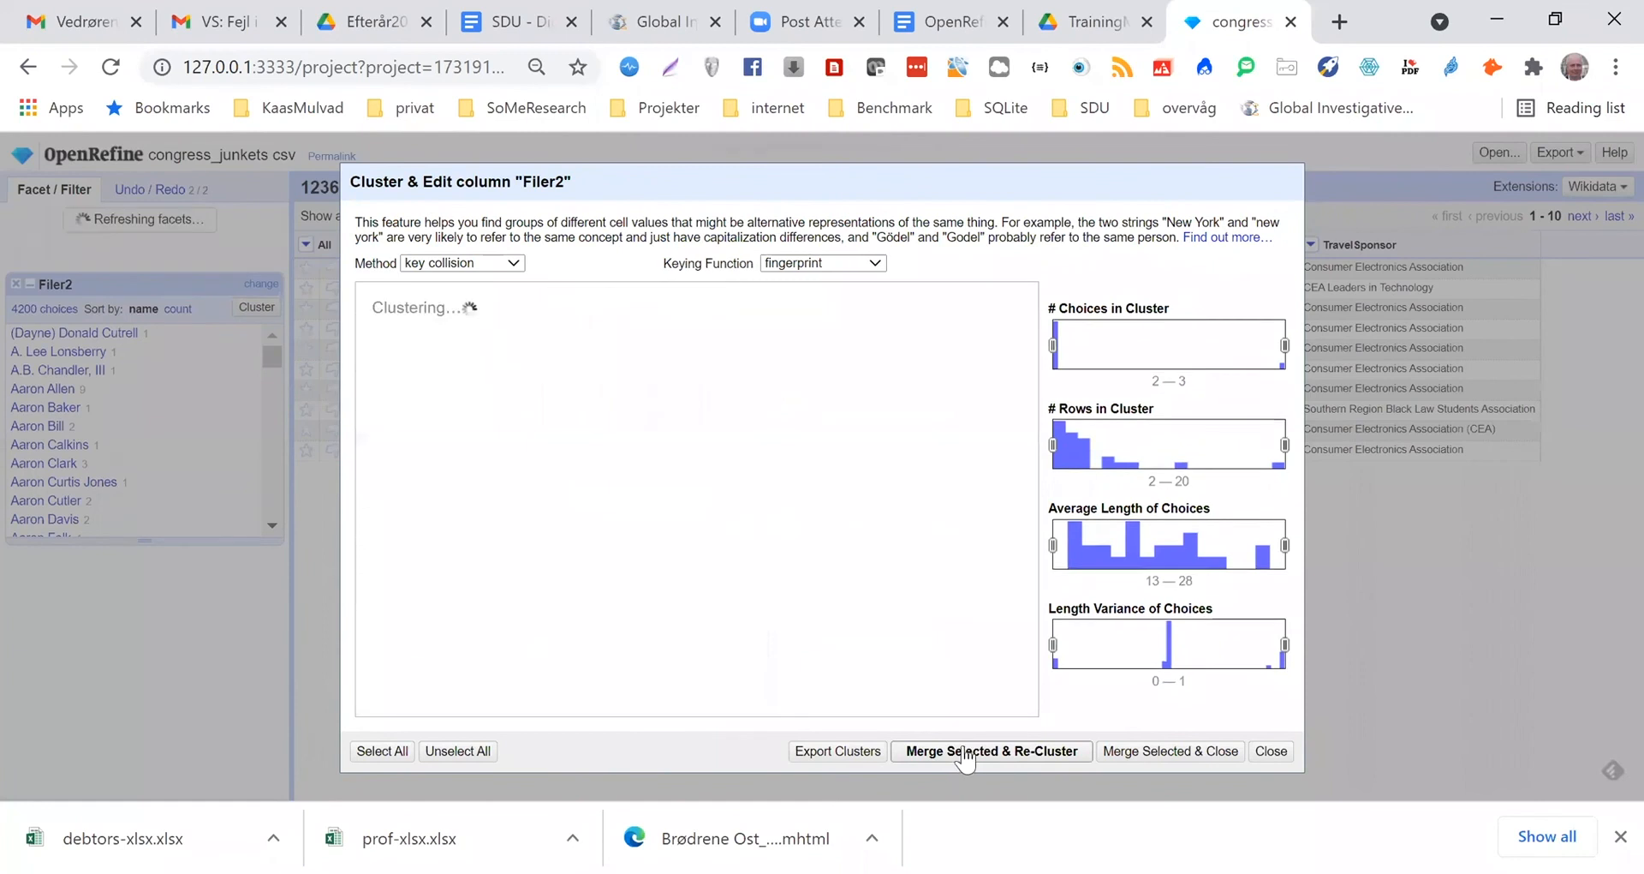
Cluster Filer2 with the ngram-fingerprint keying function, select all clusters, and merge and re-cluster
left_click(875, 265)
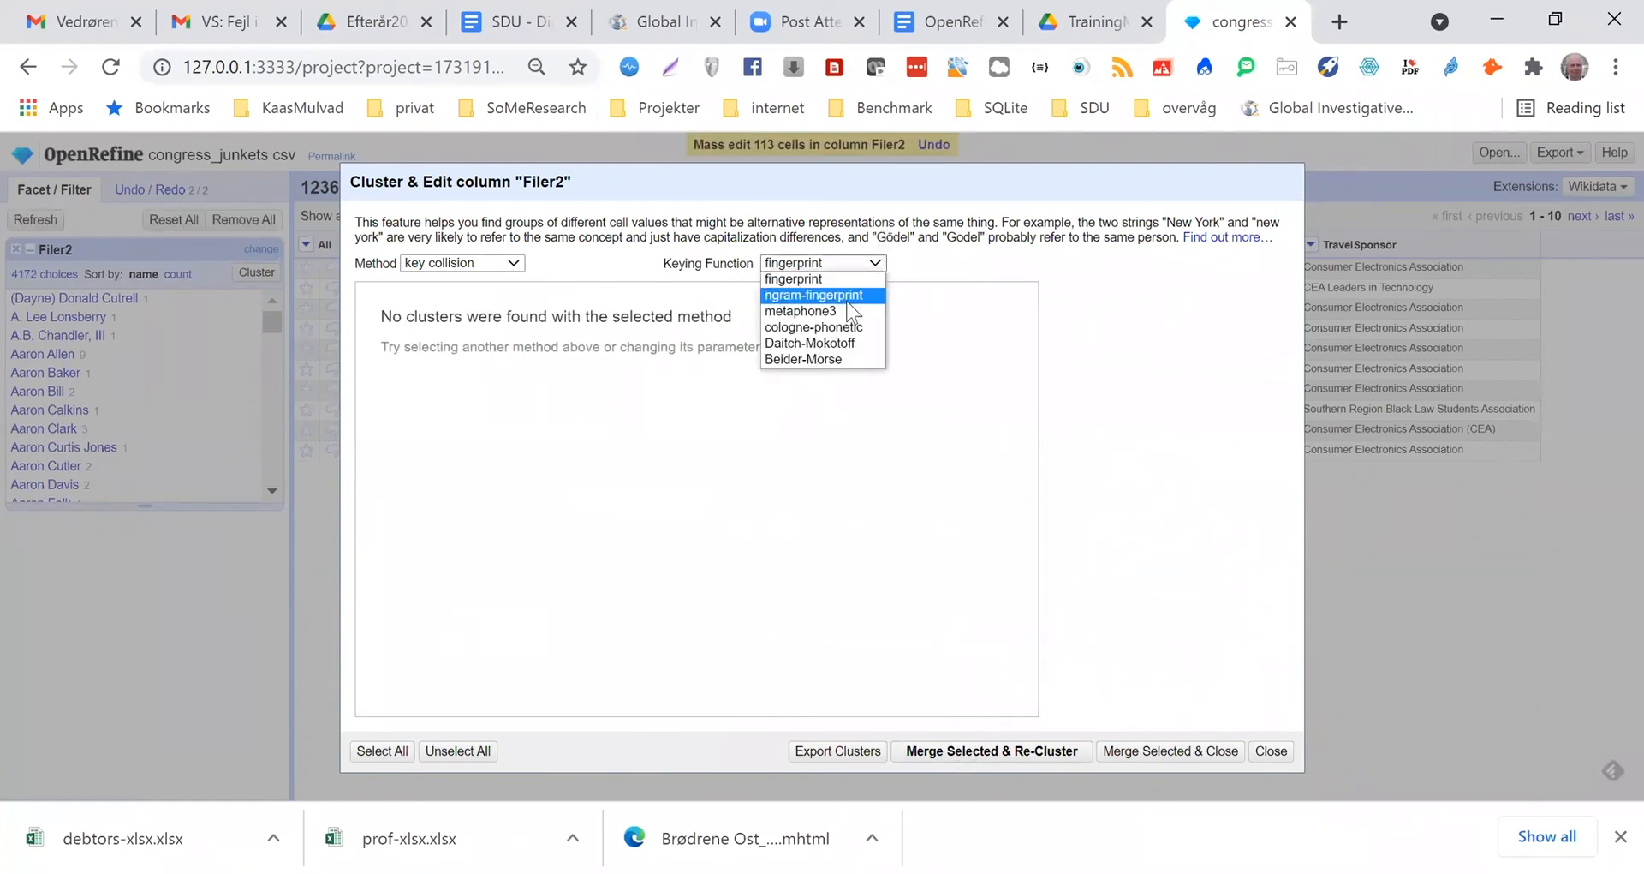
left_click(847, 297)
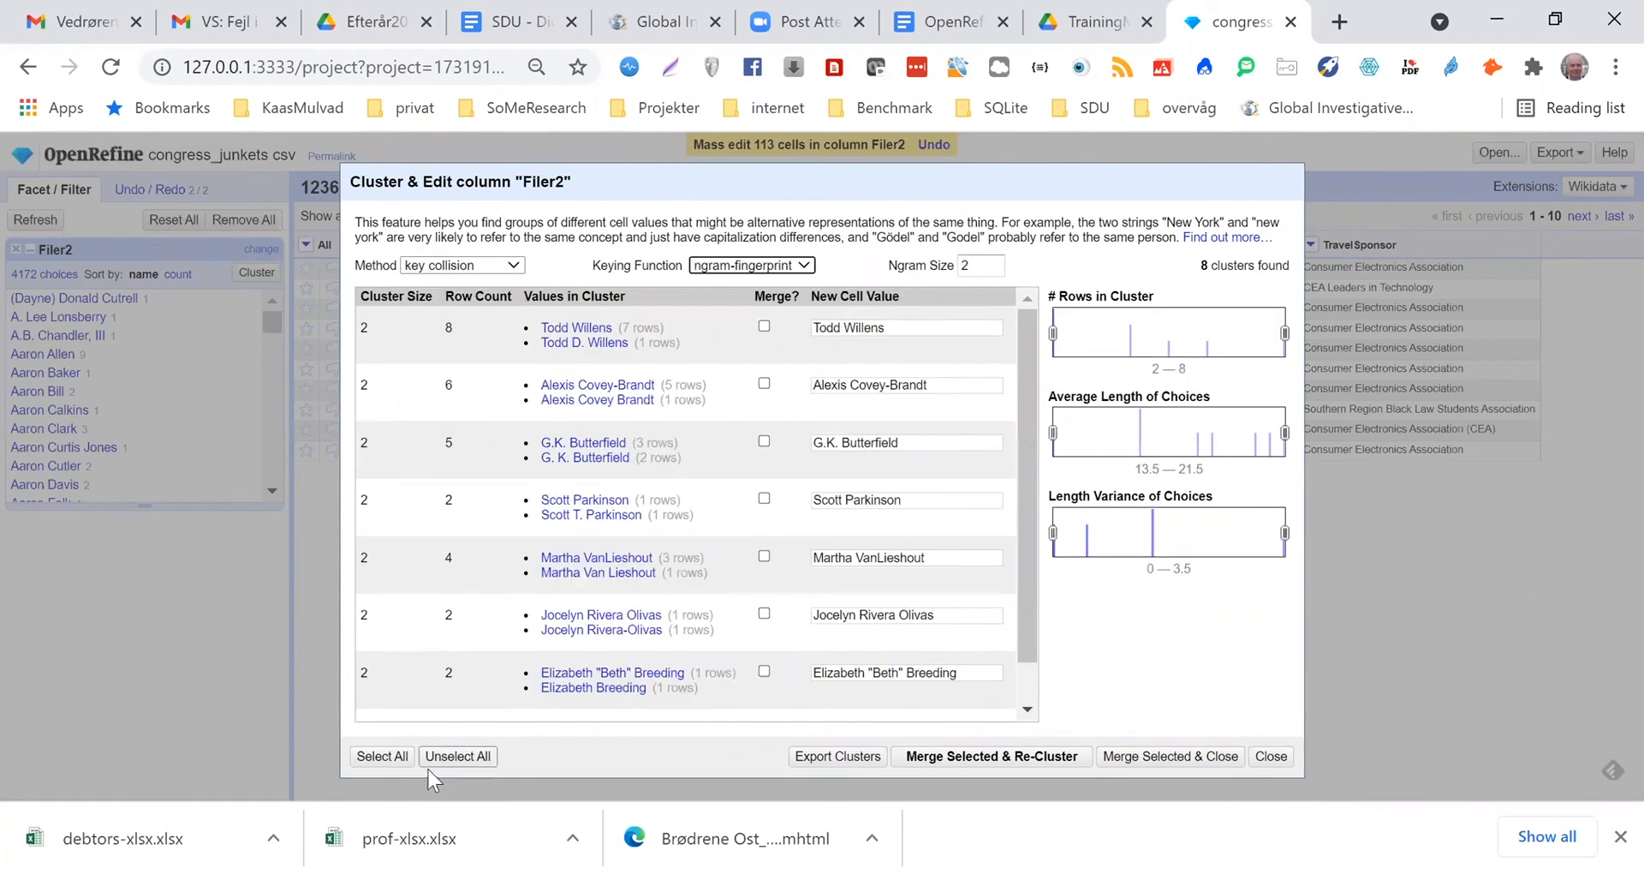
left_click(380, 758)
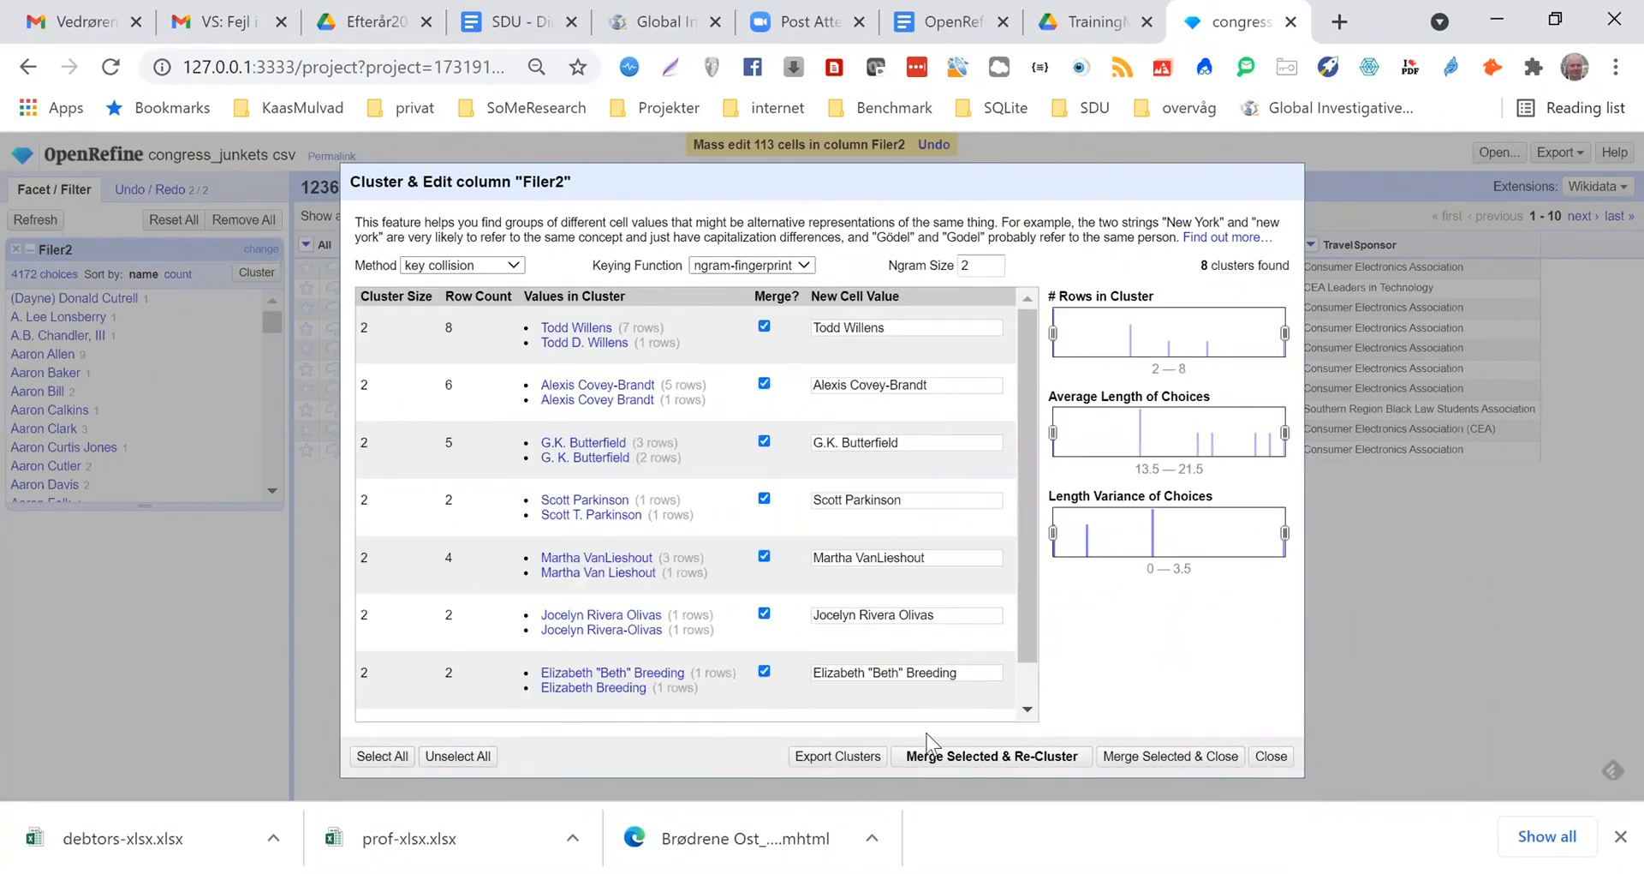
left_click(976, 765)
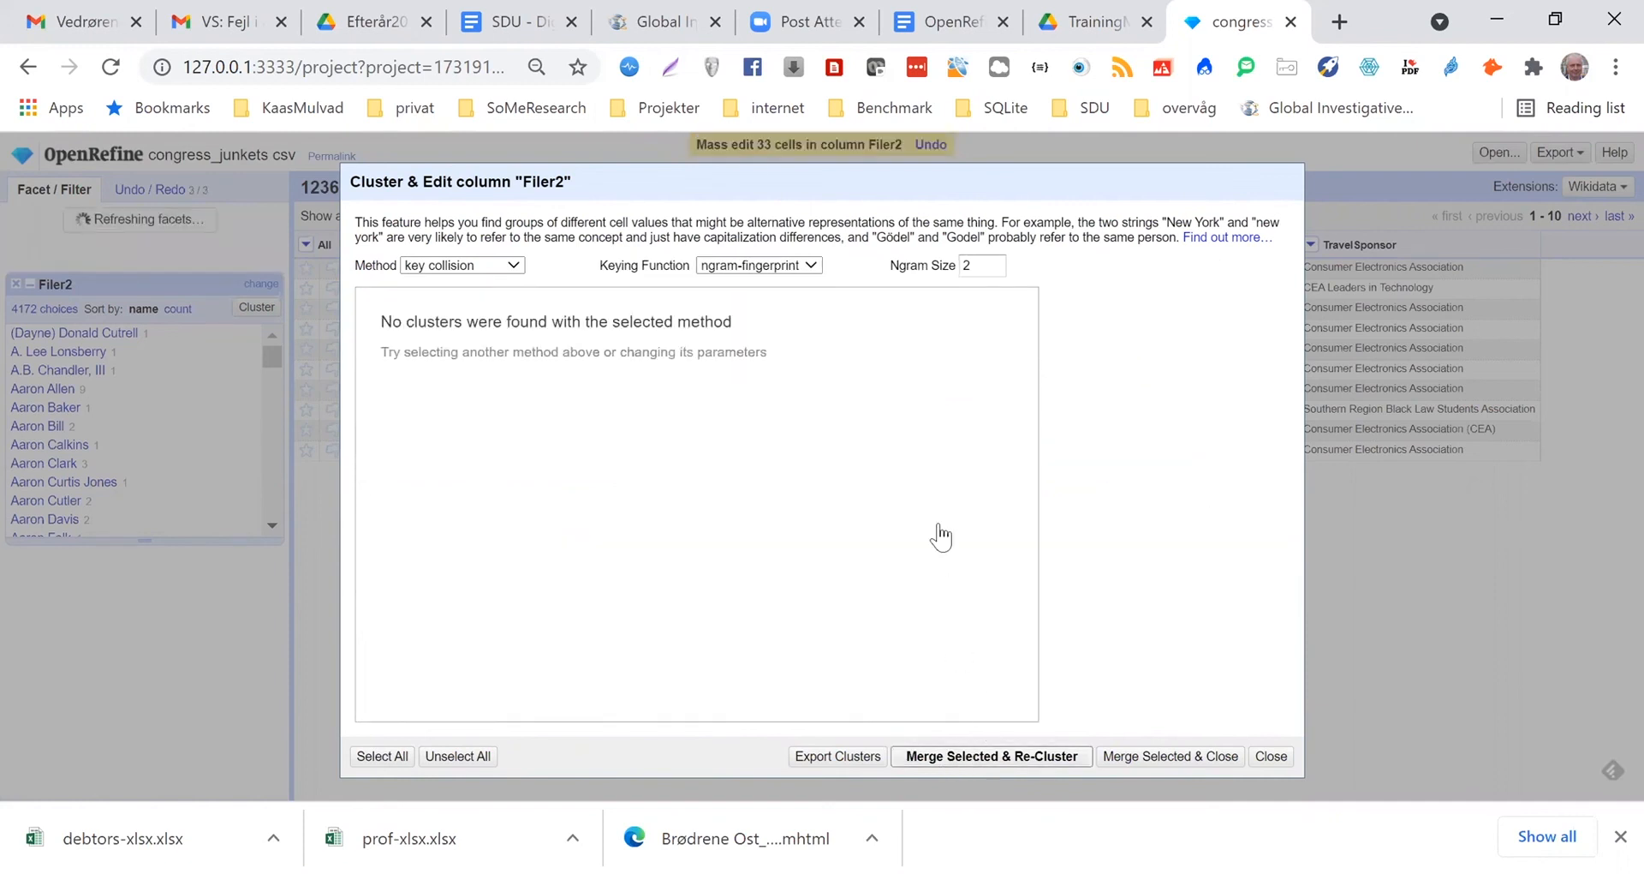
Cluster Filer2 with the metaphone3 keying function and review the proposed name groups for false matches
left_click(811, 267)
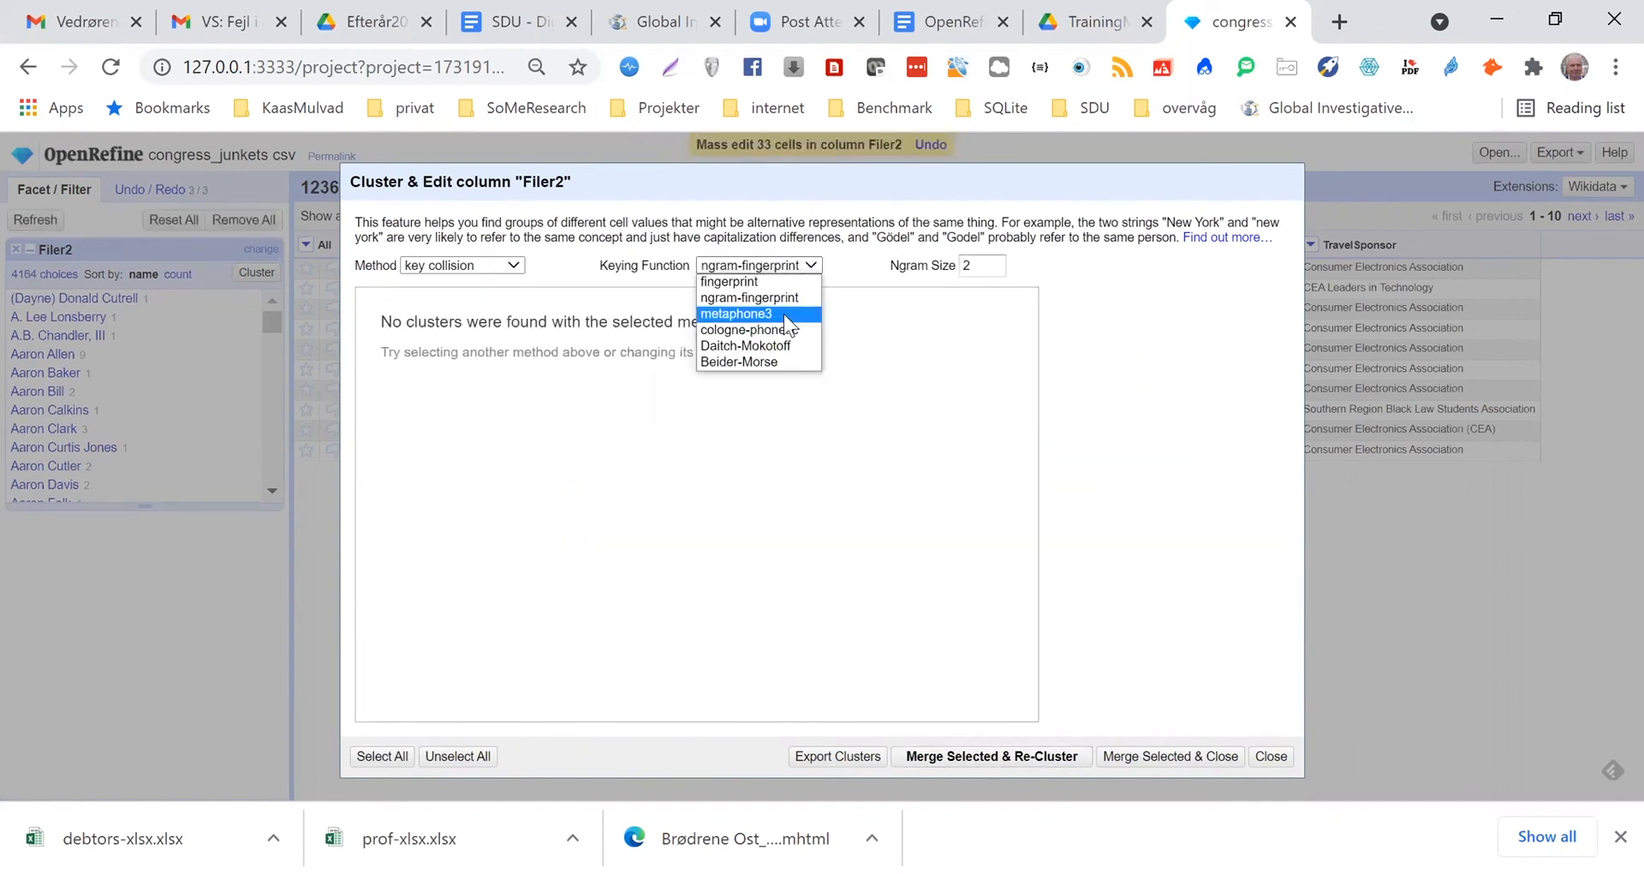
left_click(784, 316)
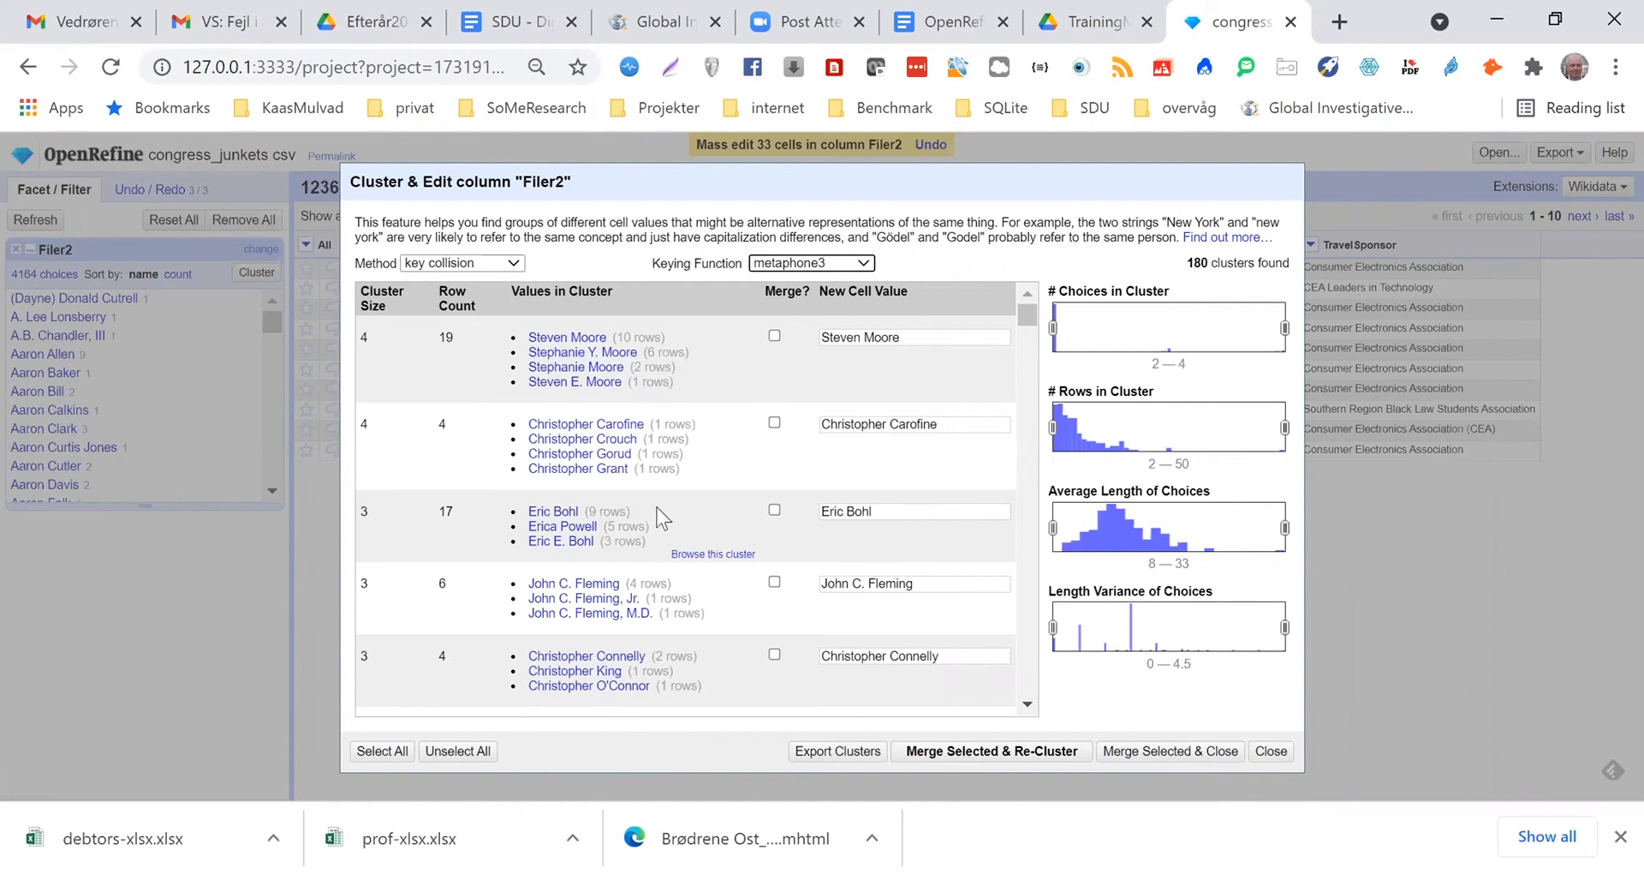
scroll(659, 519, "down", 3)
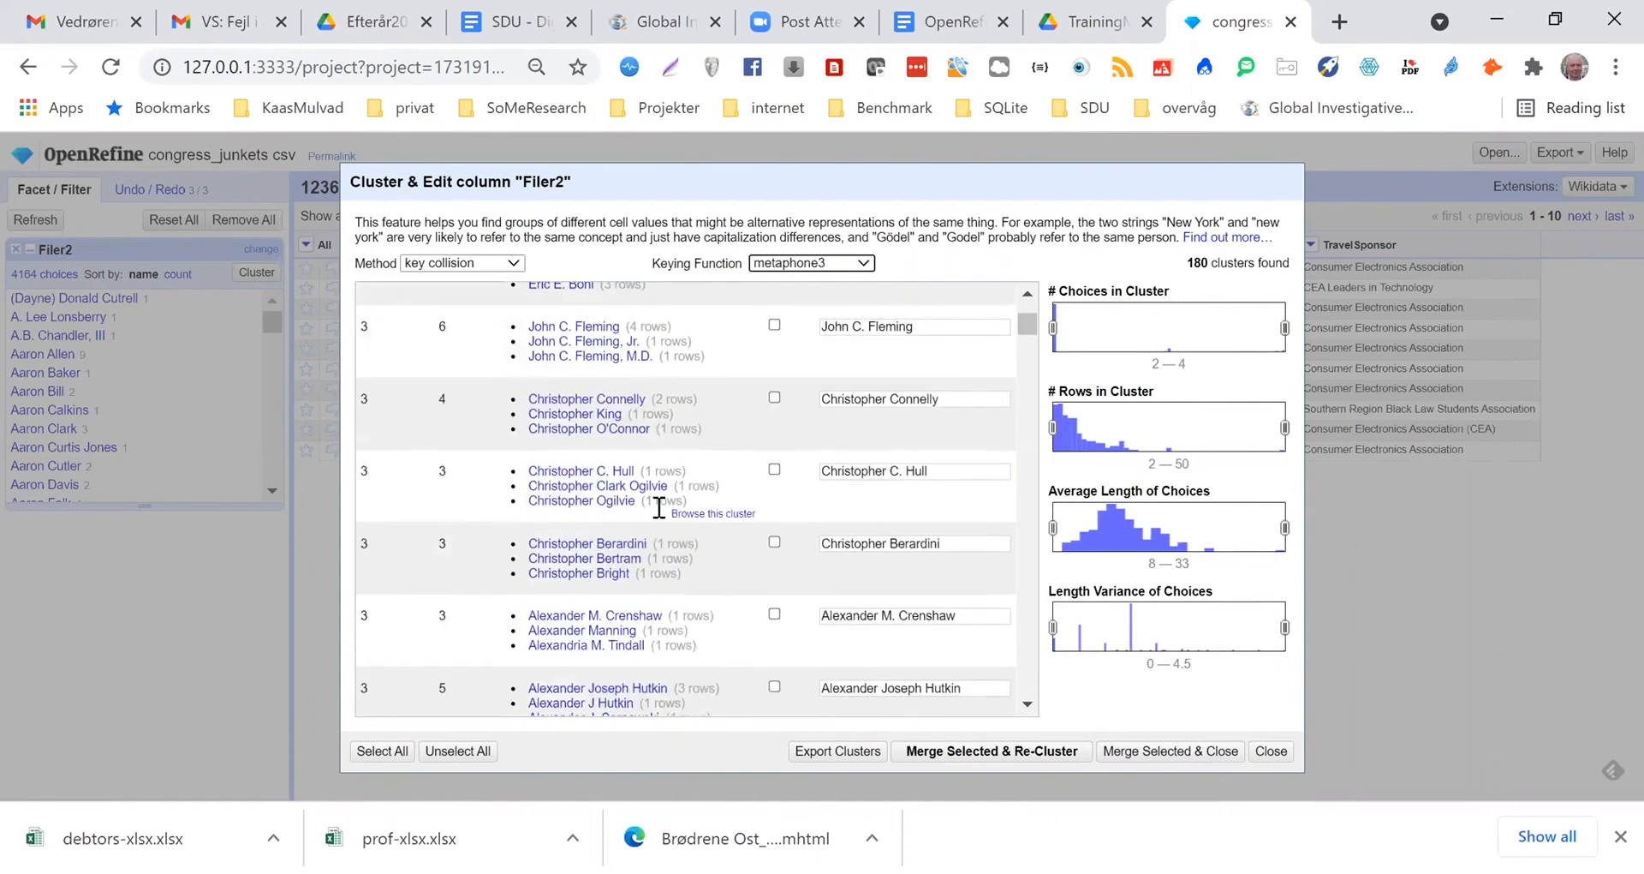
scroll(659, 507, "down", 2)
scroll(659, 506, "down", 2)
scroll(600, 386, "up", 4)
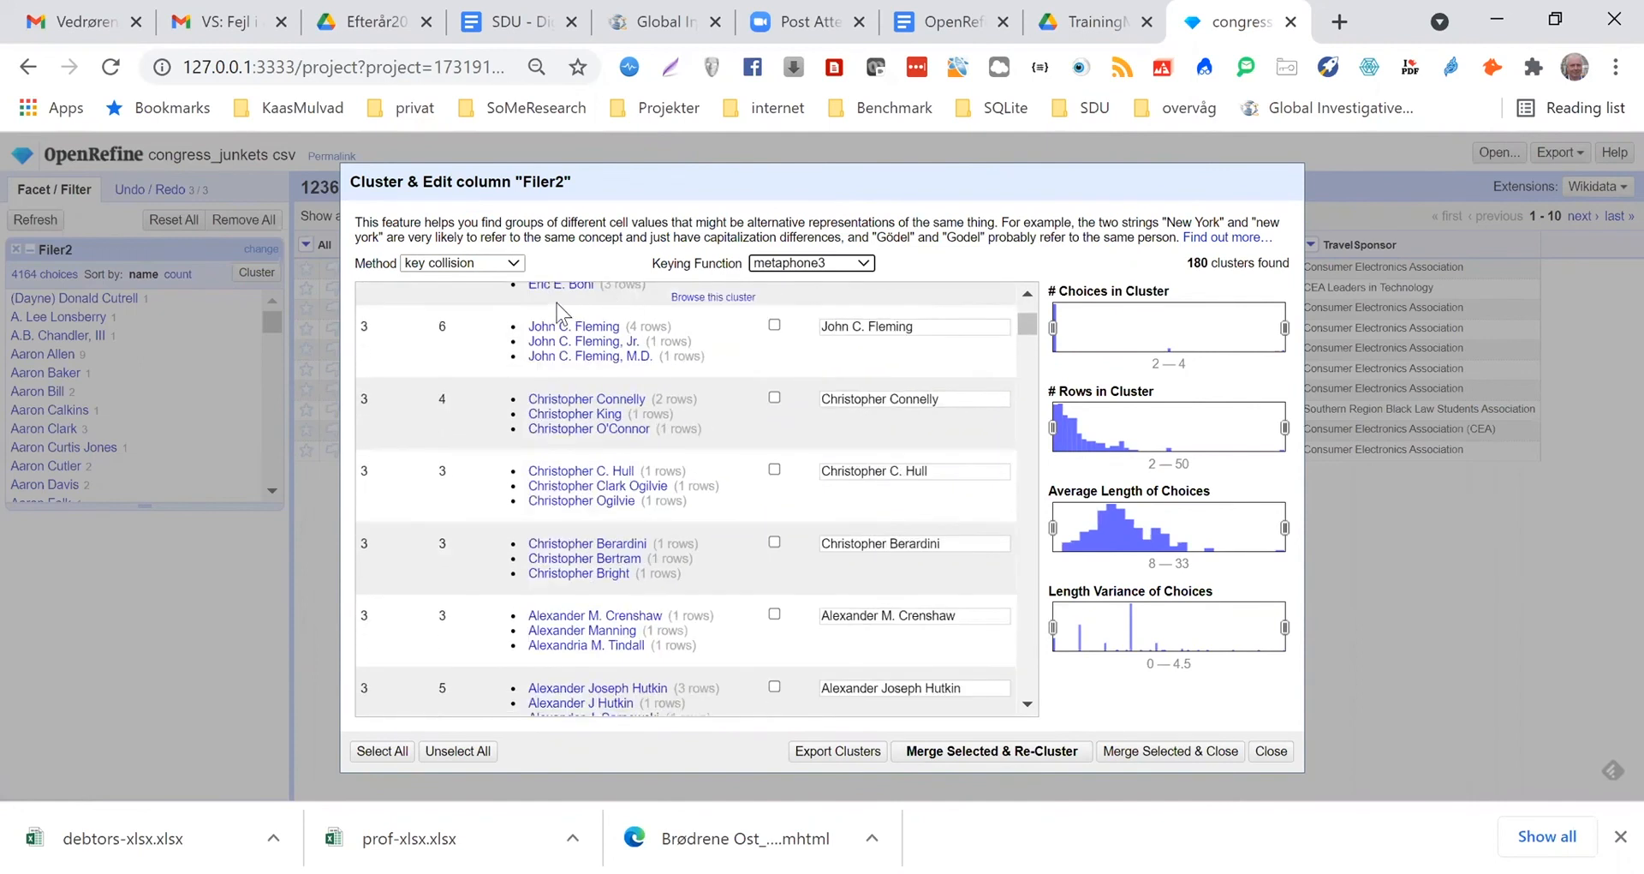
Cluster Filer2 with the nearest neighbor method and levenshtein distance, select all clusters, and merge and re-cluster
left_click(512, 264)
left_click(495, 296)
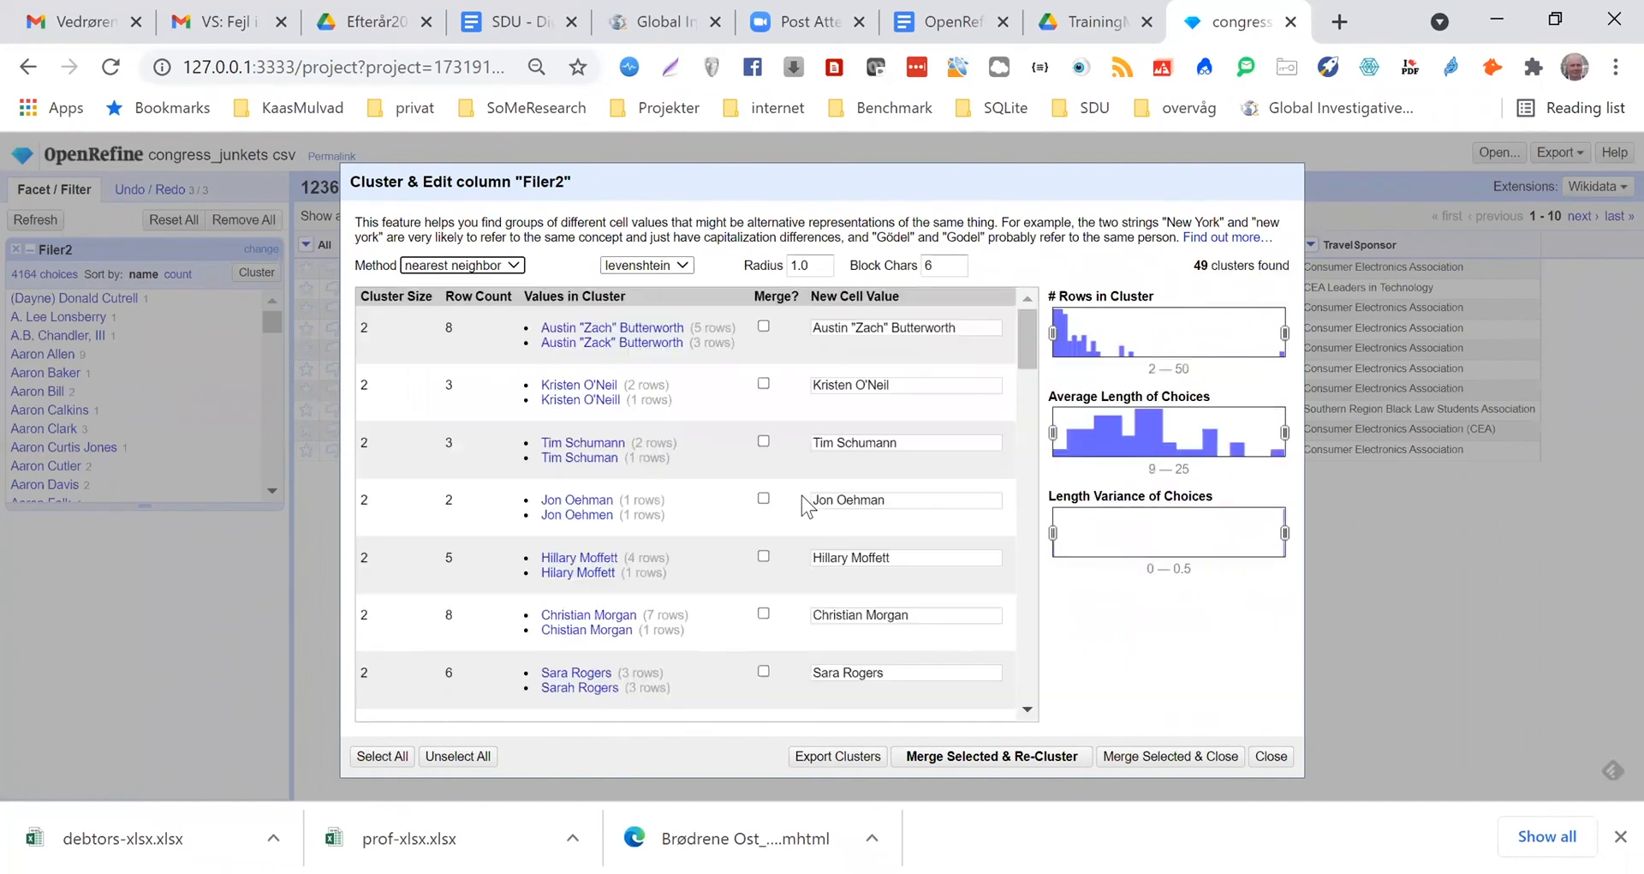
scroll(698, 429, "down", 5)
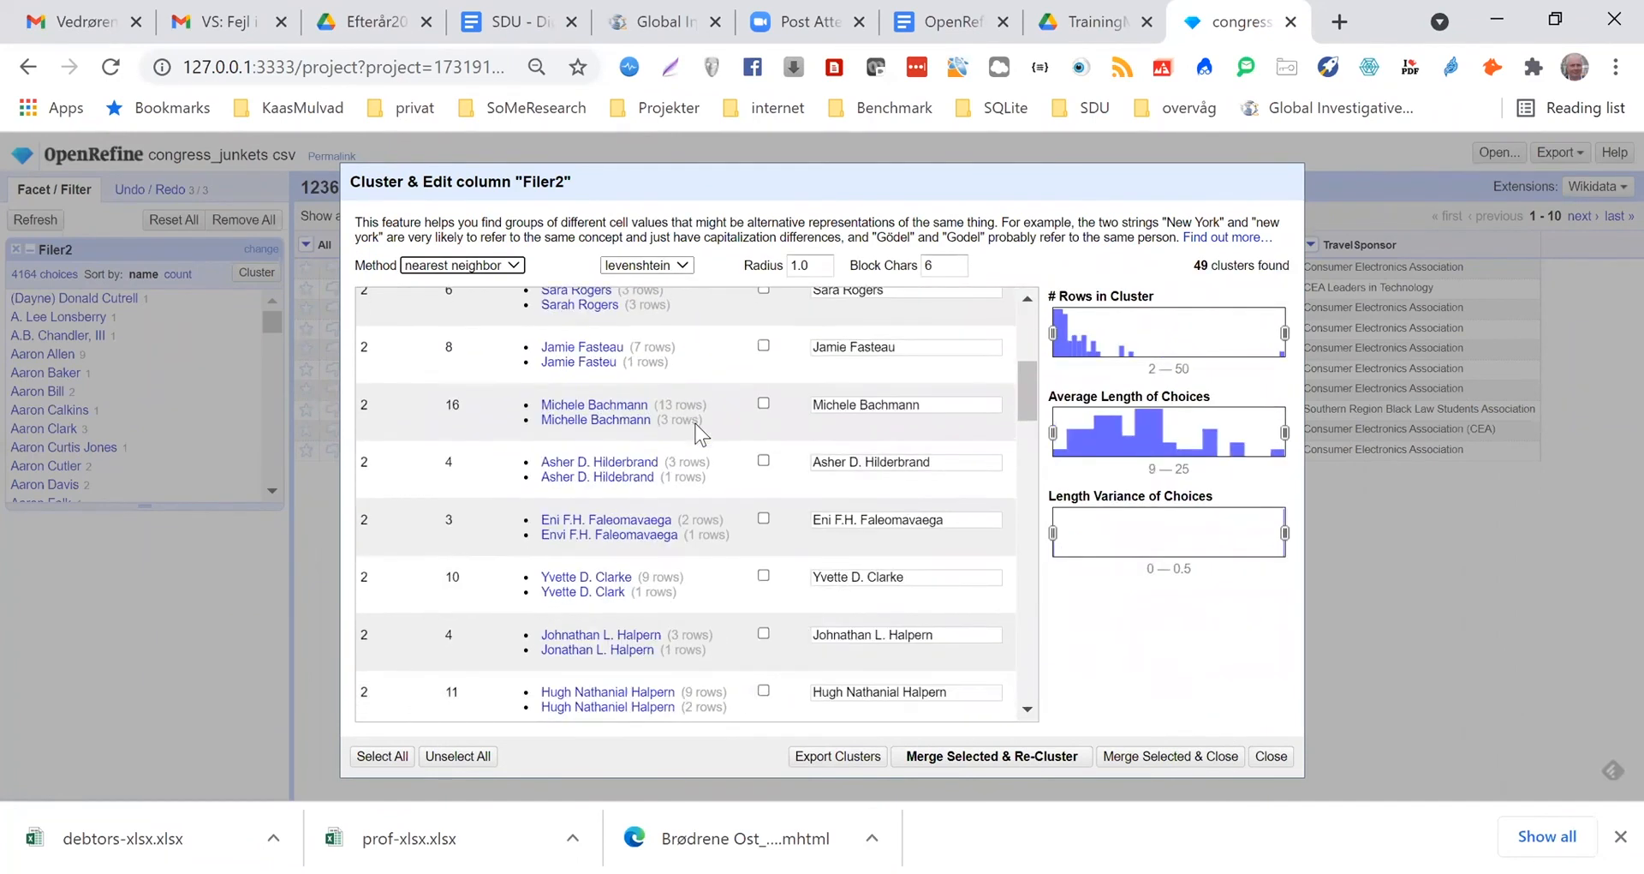
scroll(698, 424, "down", 8)
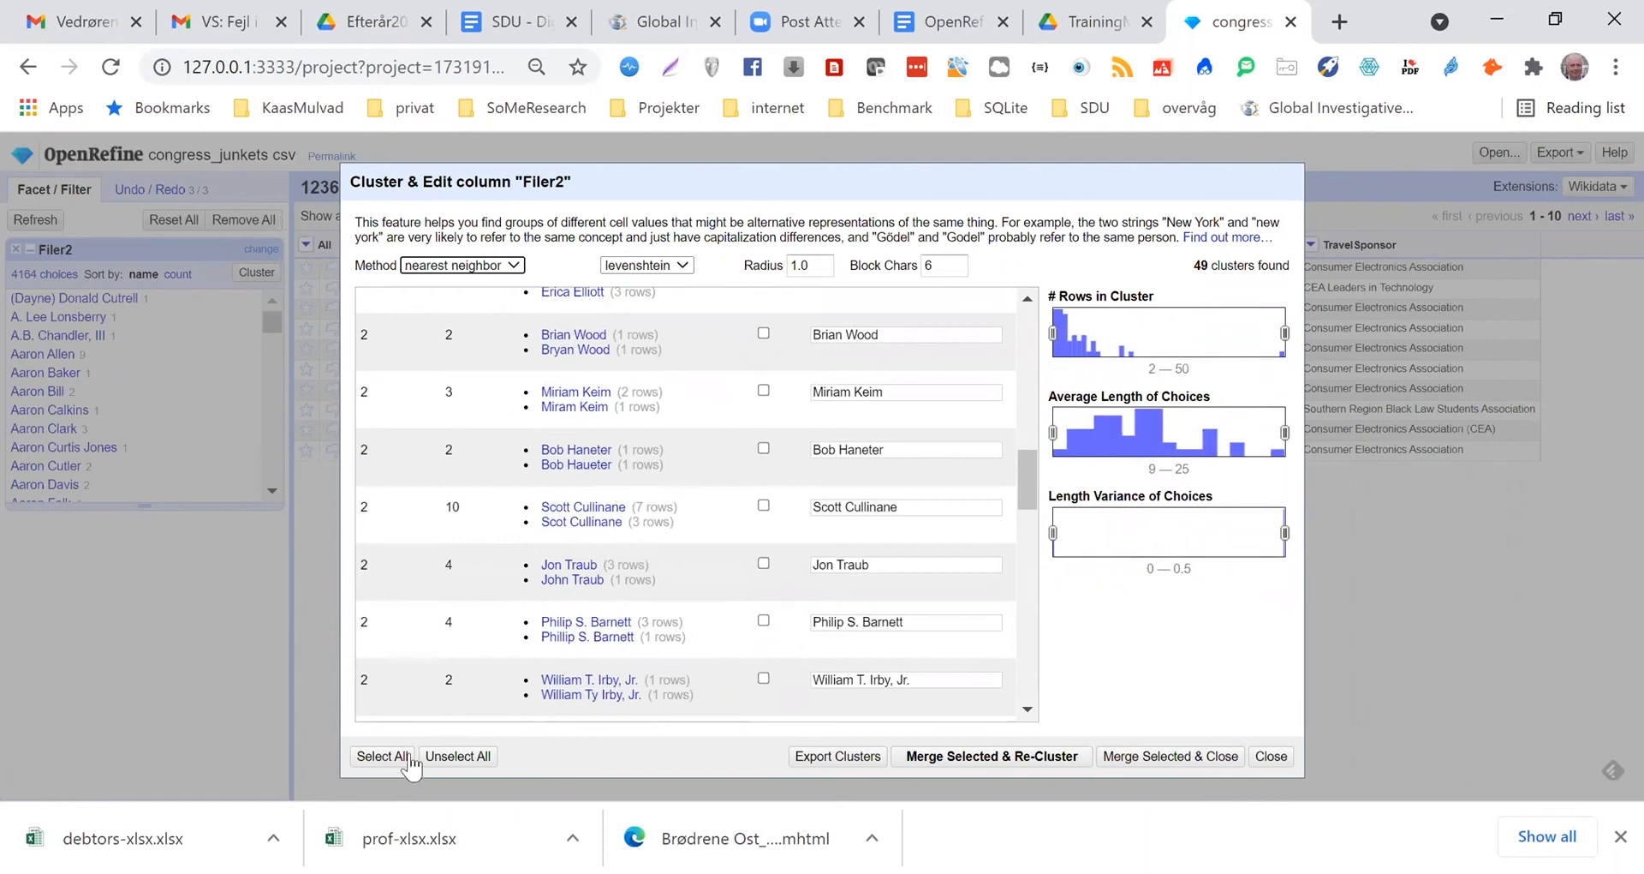
left_click(384, 757)
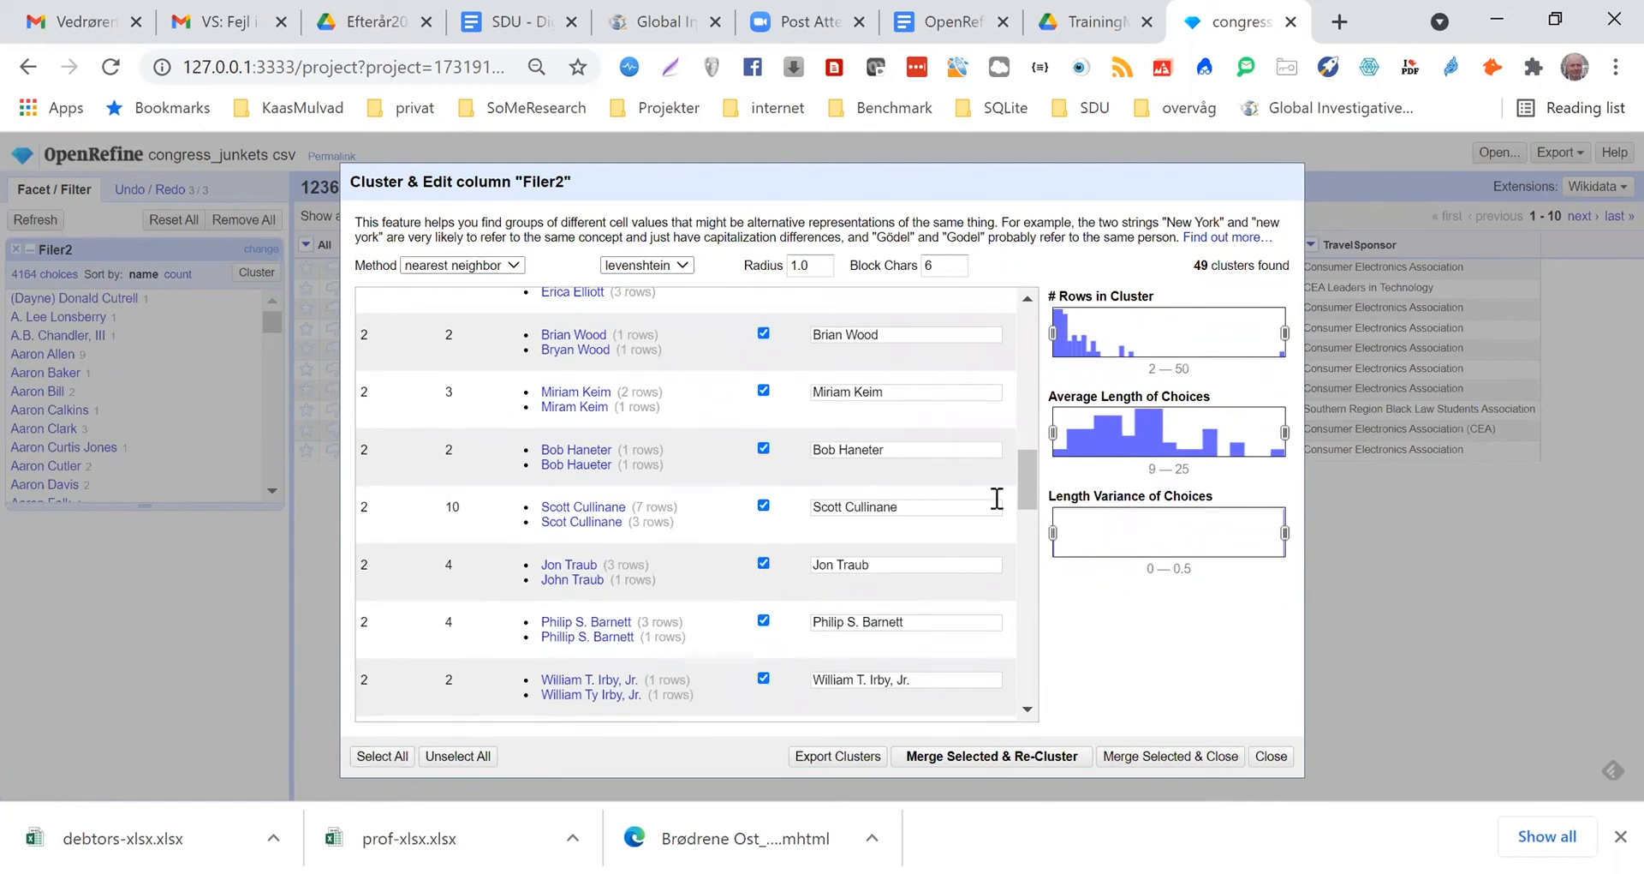
left_click_drag(1035, 488, 991, 301)
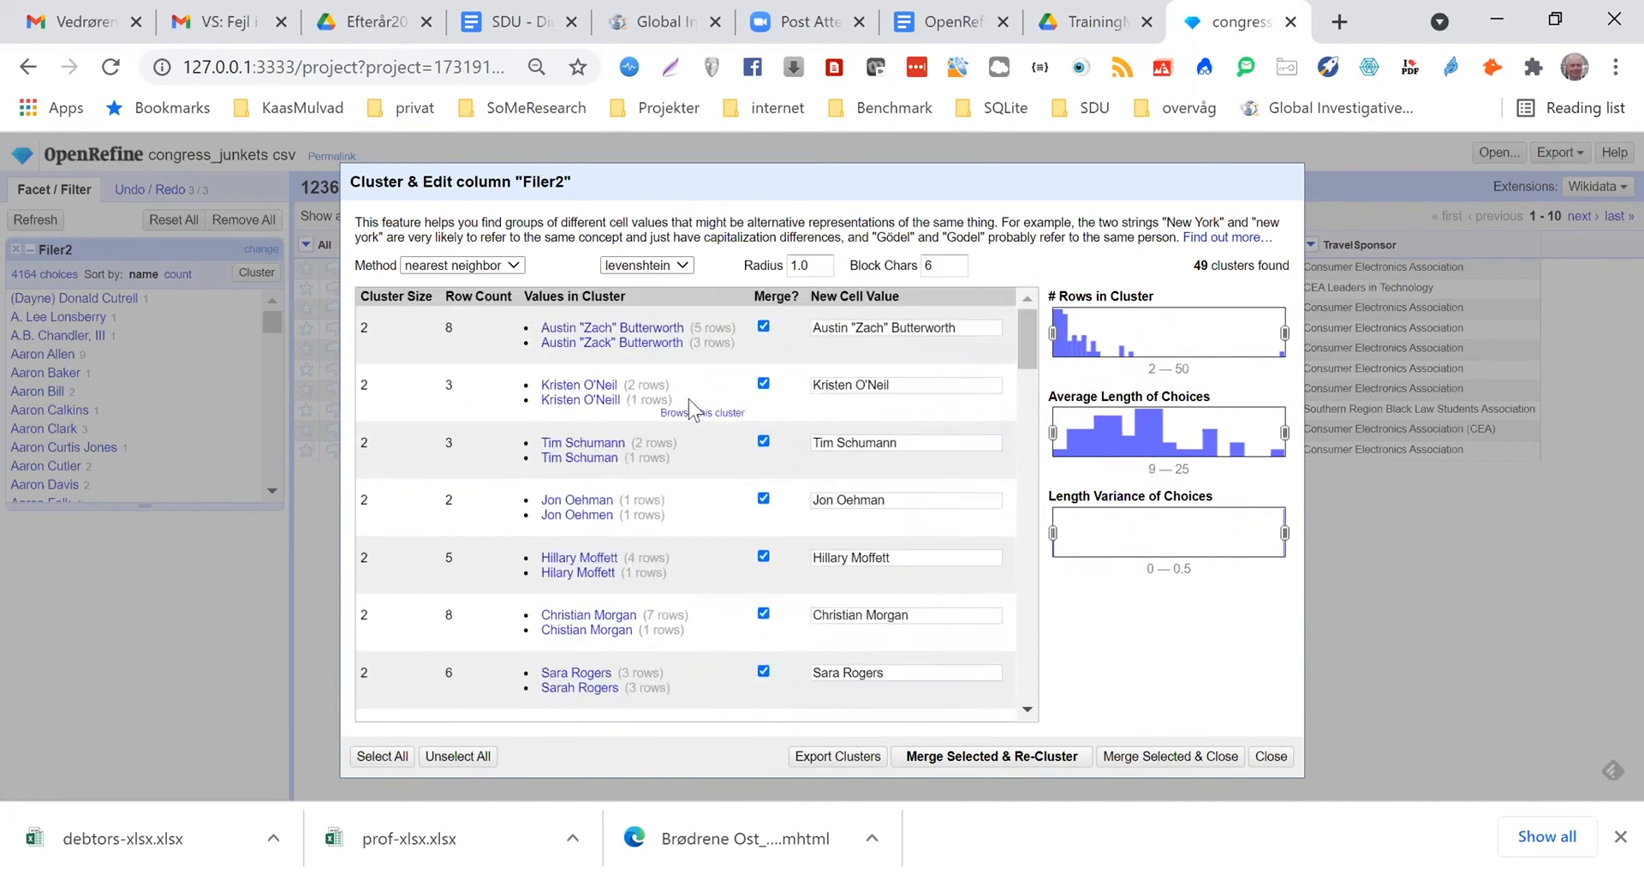
left_click(979, 757)
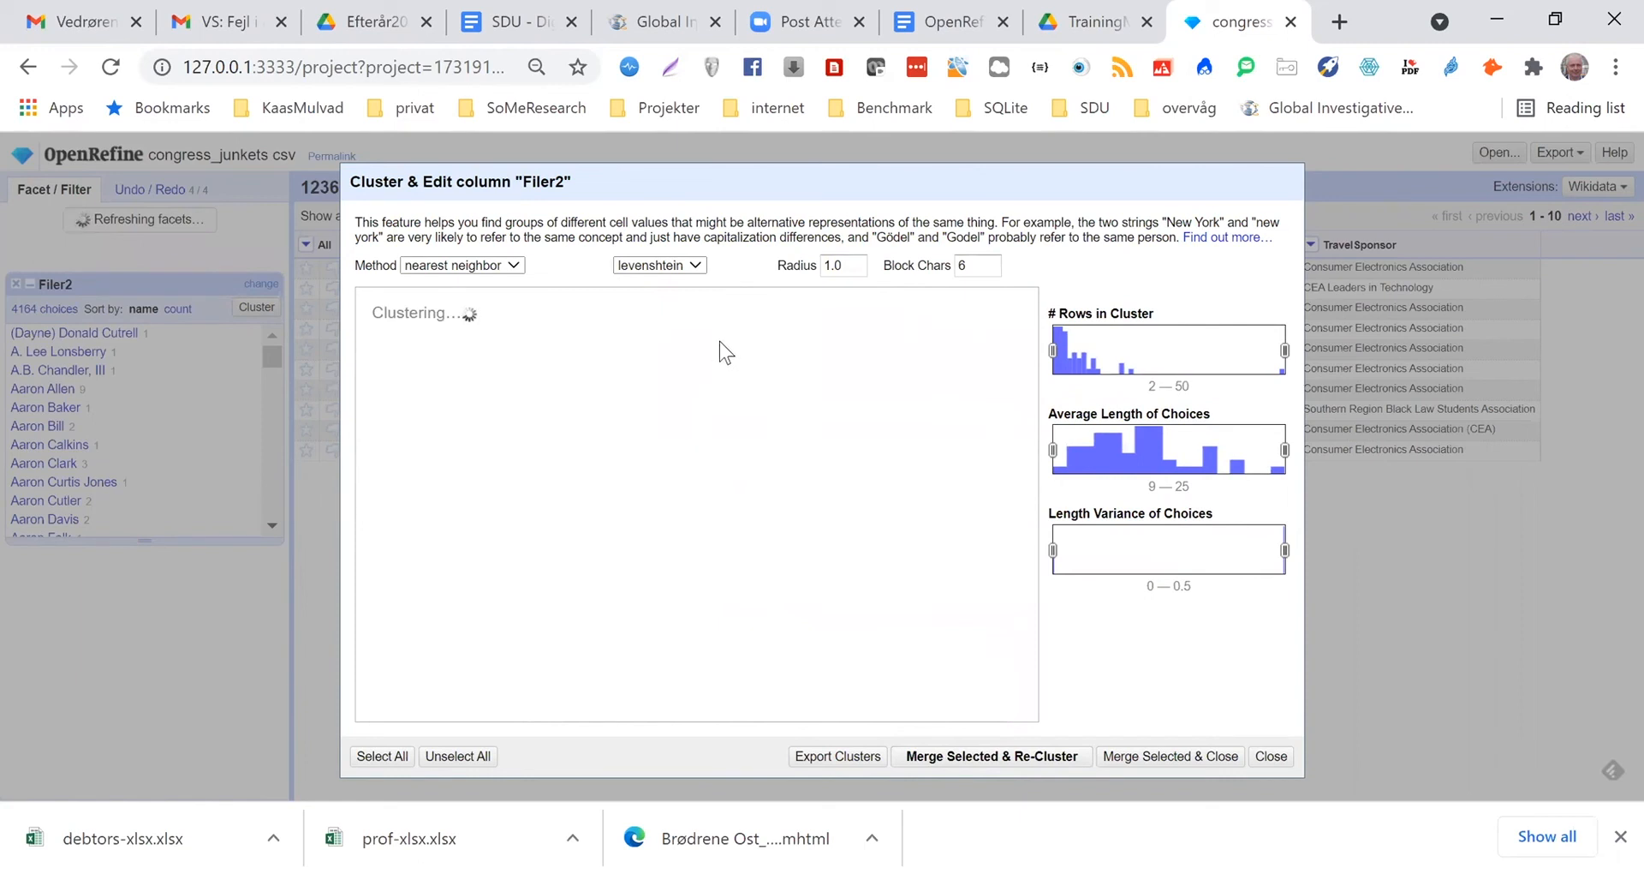
Try clustering Filer2 by nearest neighbor with the ppm distance function, and close the clustering dialog
left_click(514, 267)
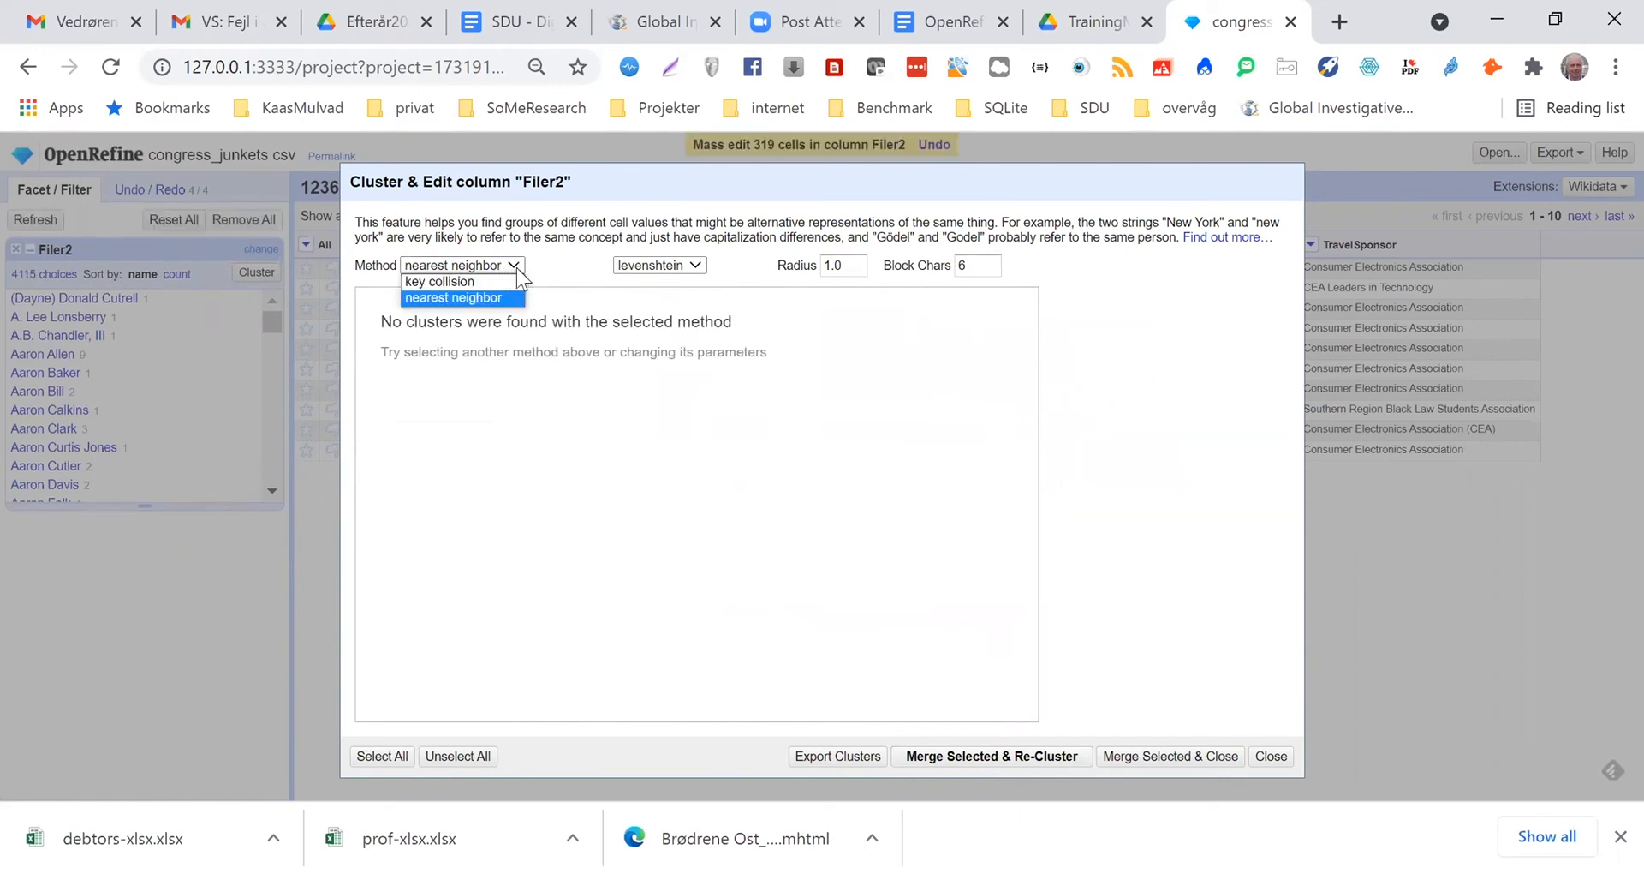
left_click(699, 266)
left_click(698, 265)
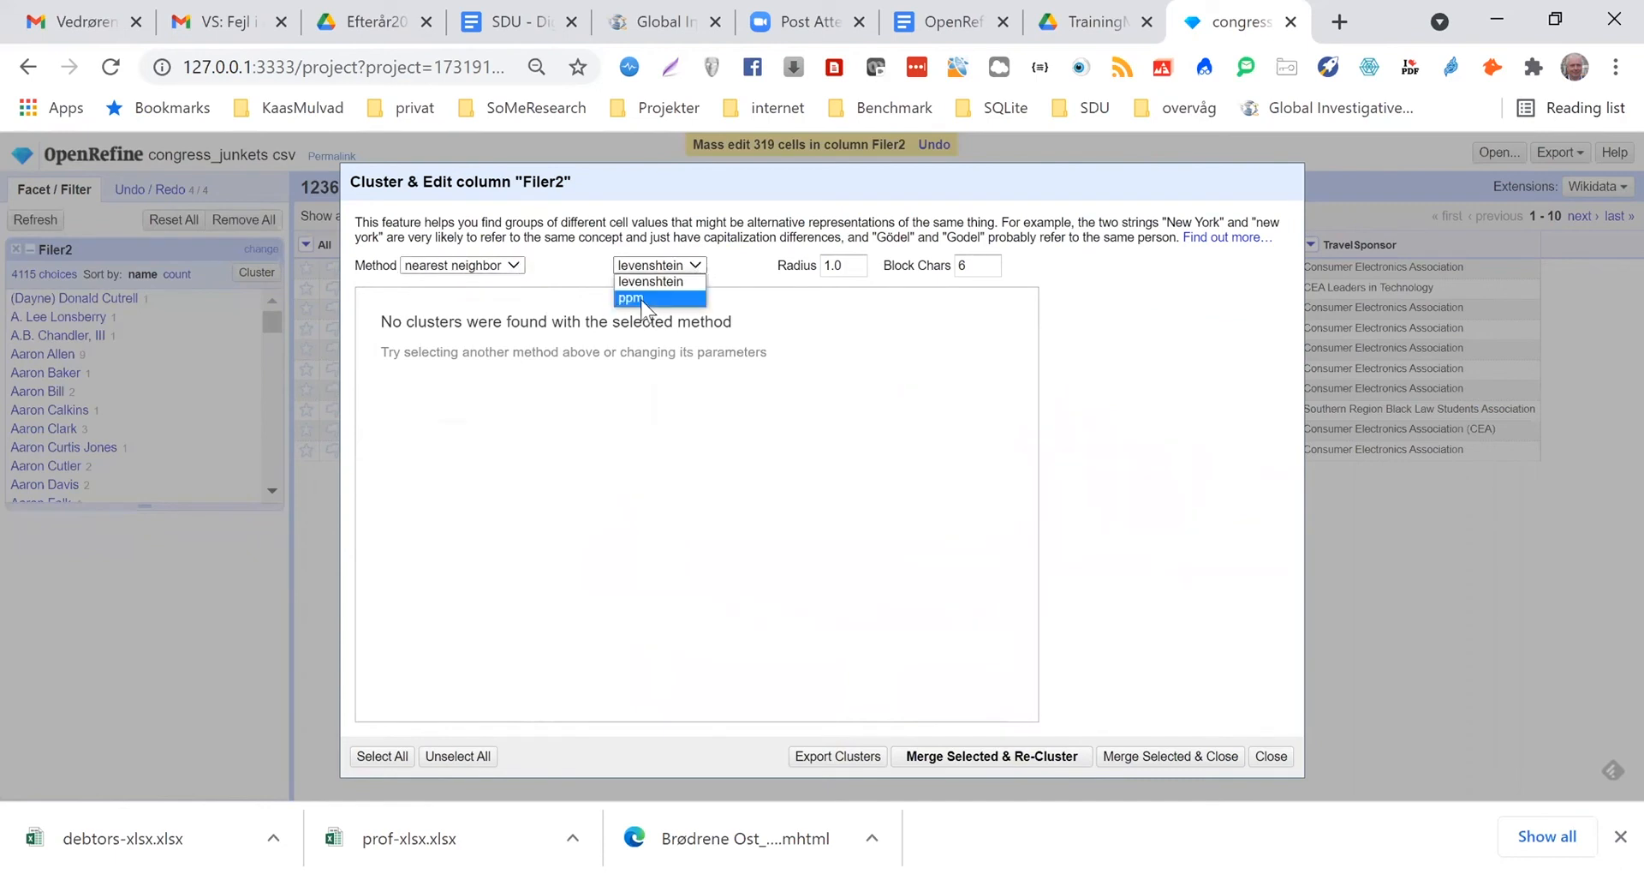
key("Return")
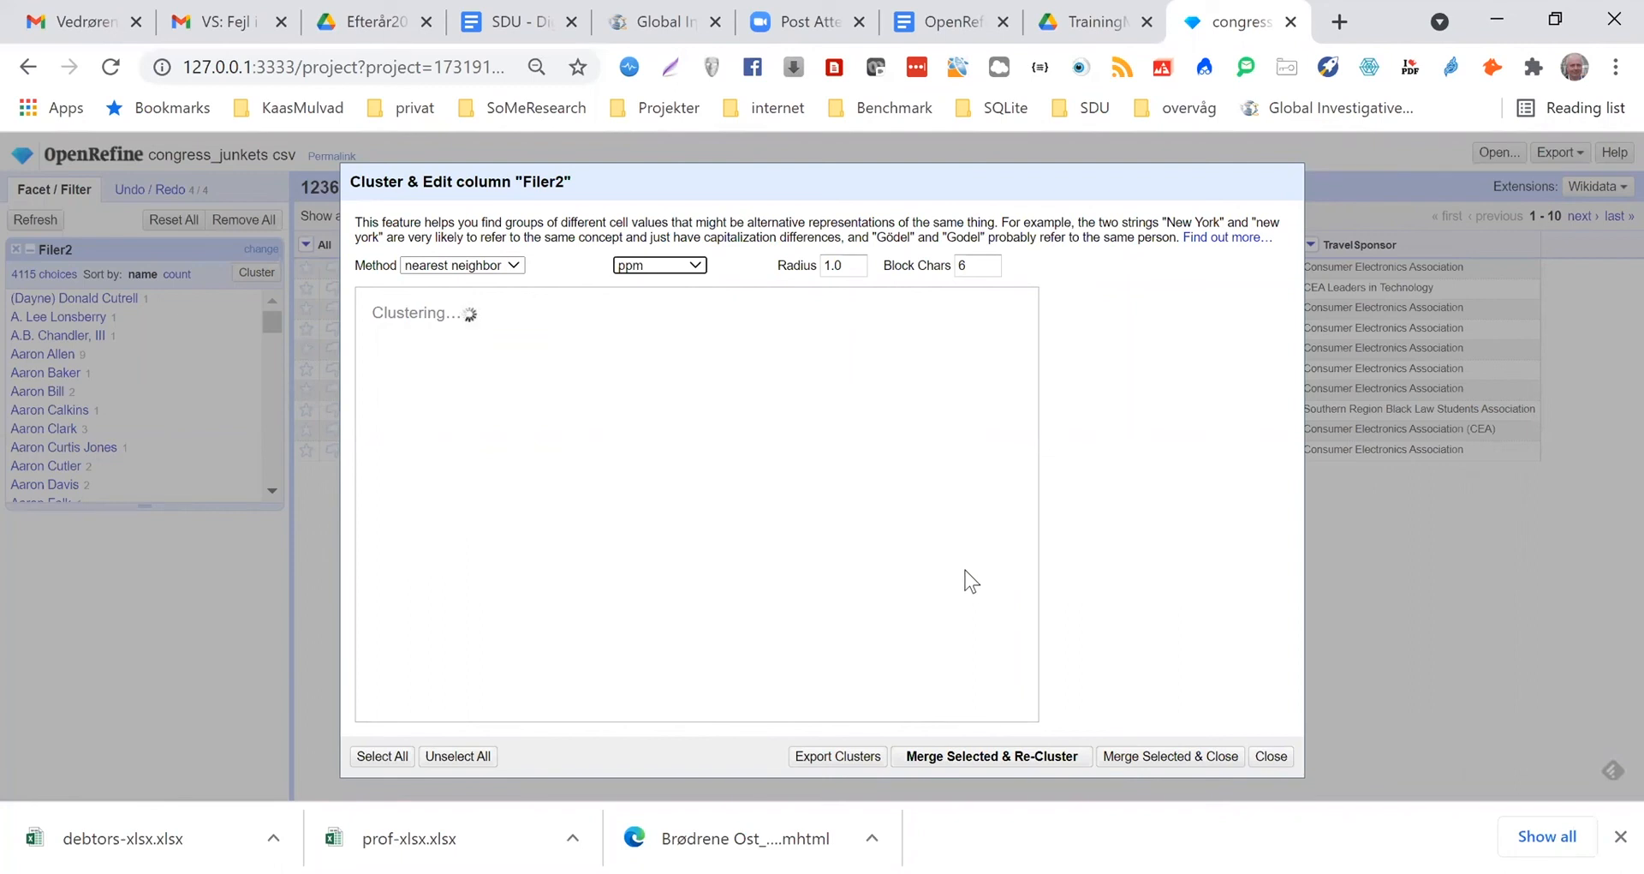
left_click(1284, 757)
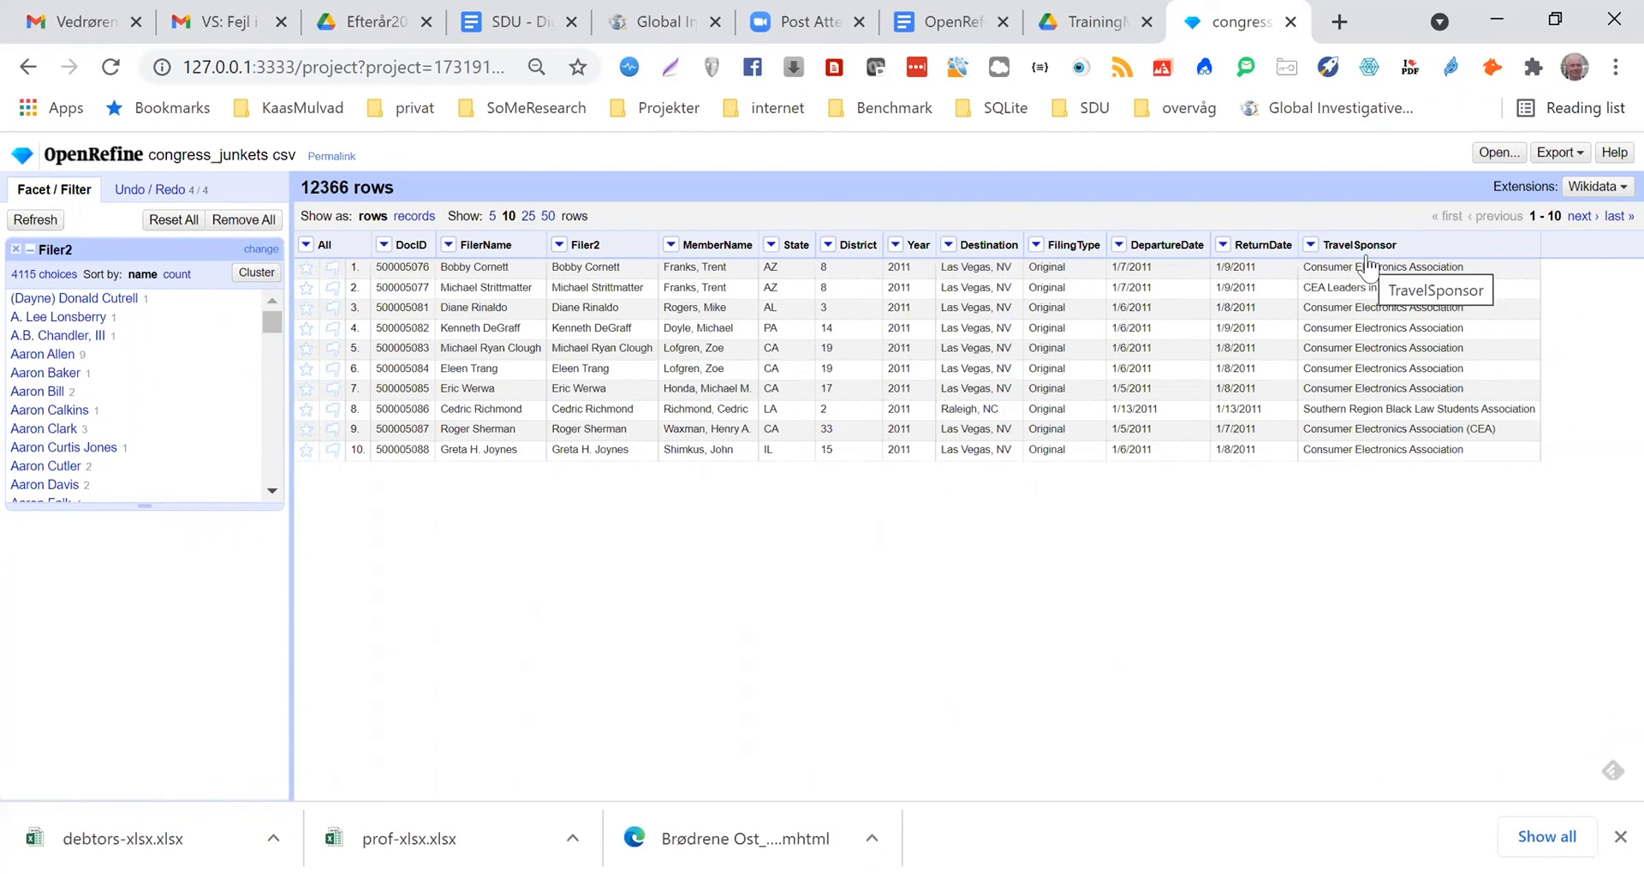
Add a column named sponsor2 based on TravelSponsor, keeping the expression value
left_click(1312, 245)
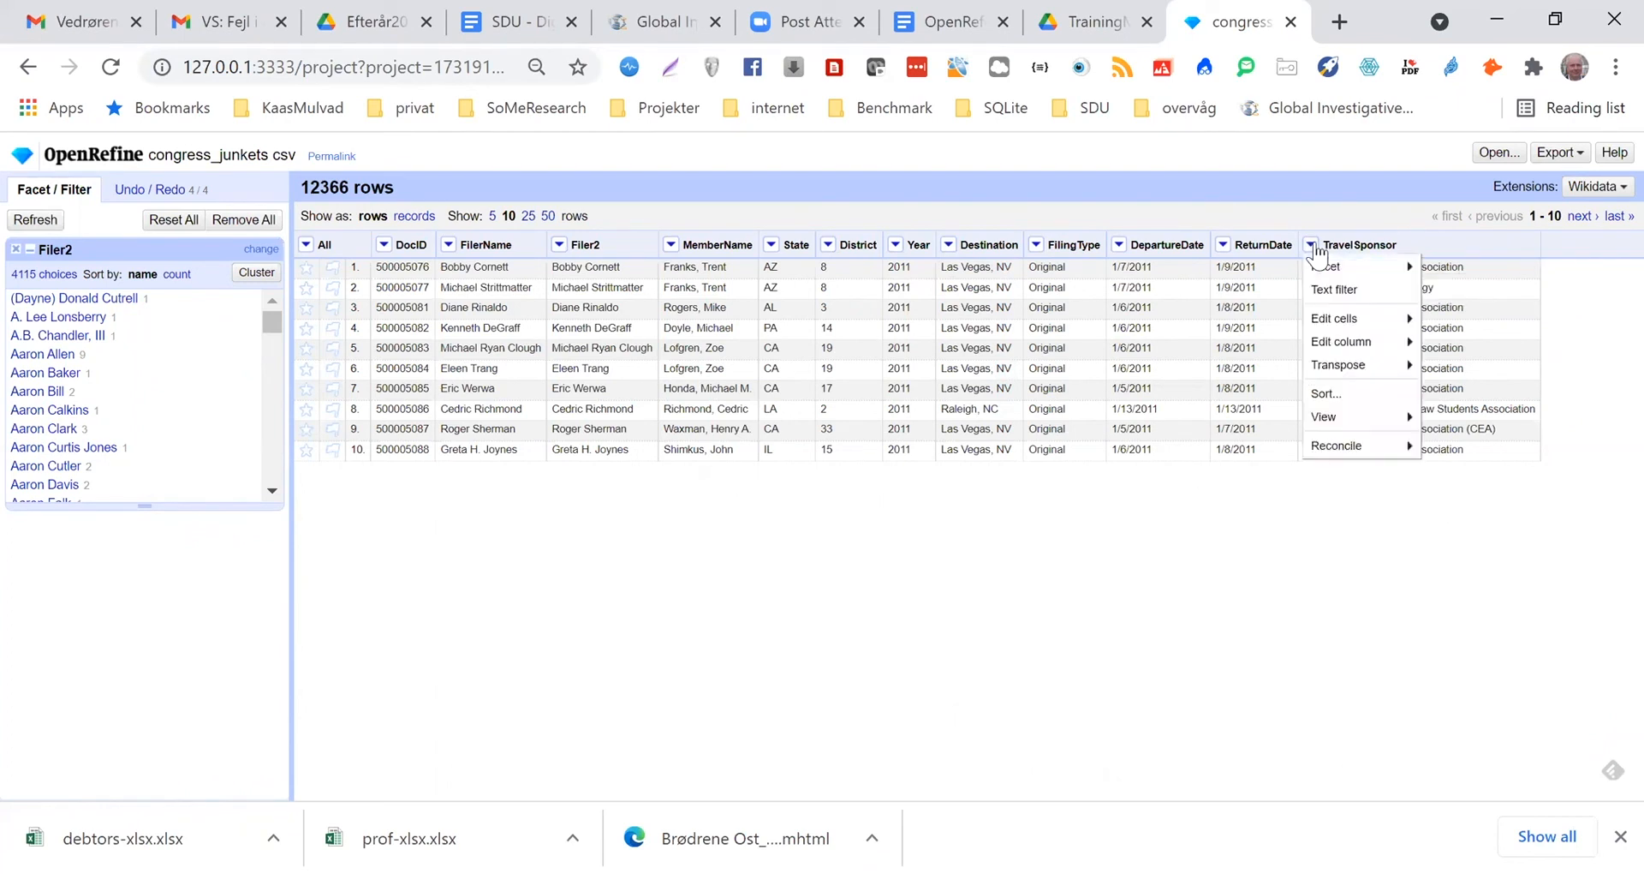
mouse_move(1336, 342)
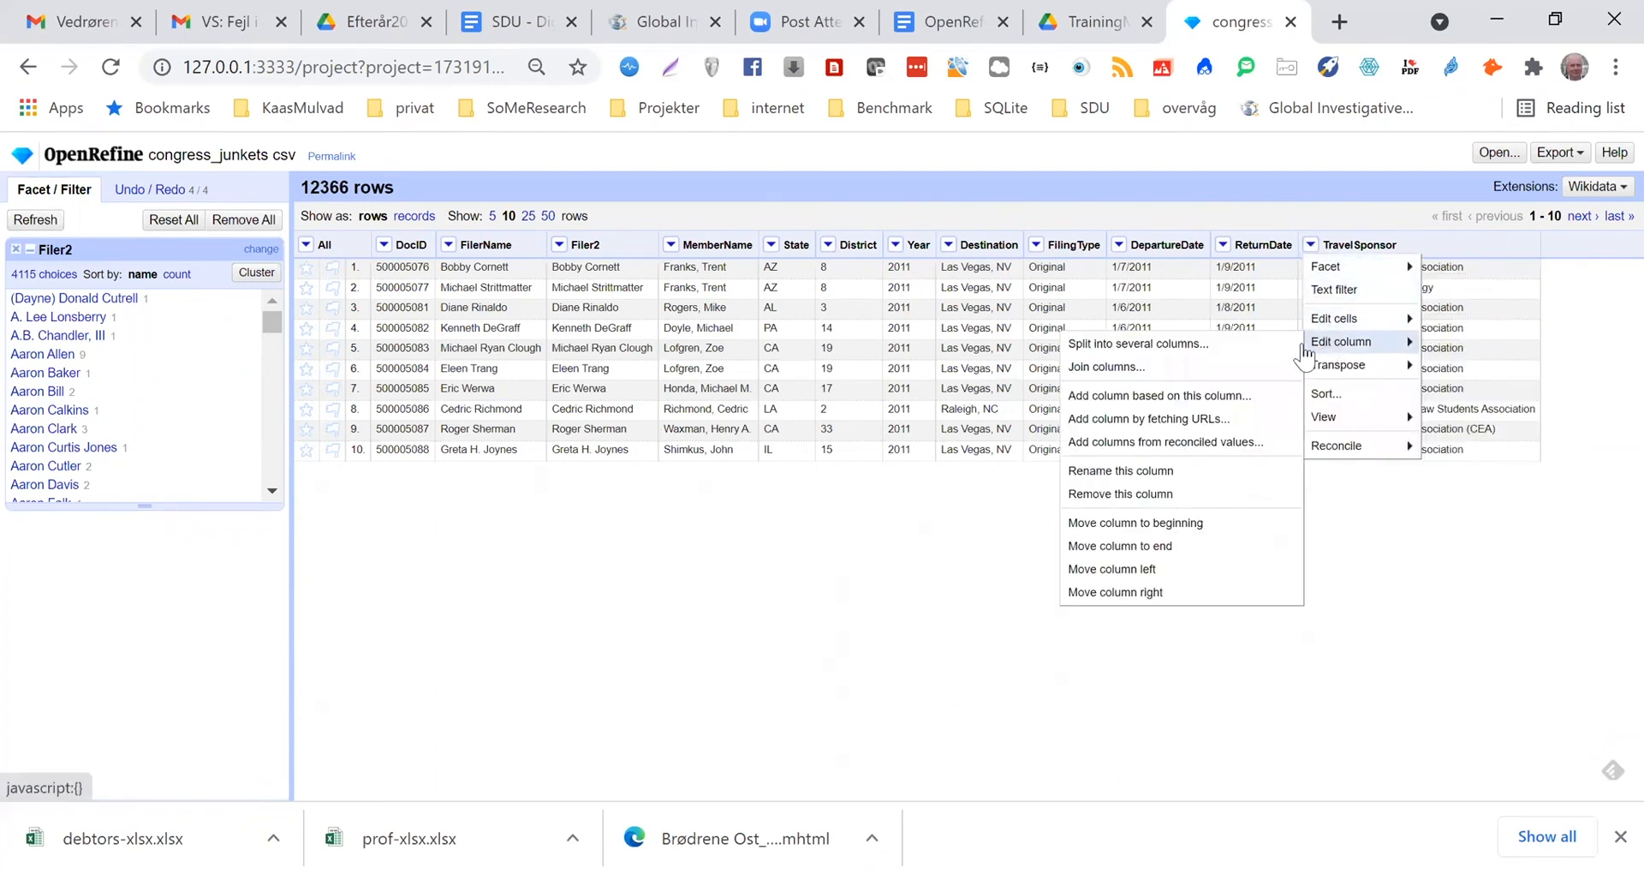
left_click(1230, 398)
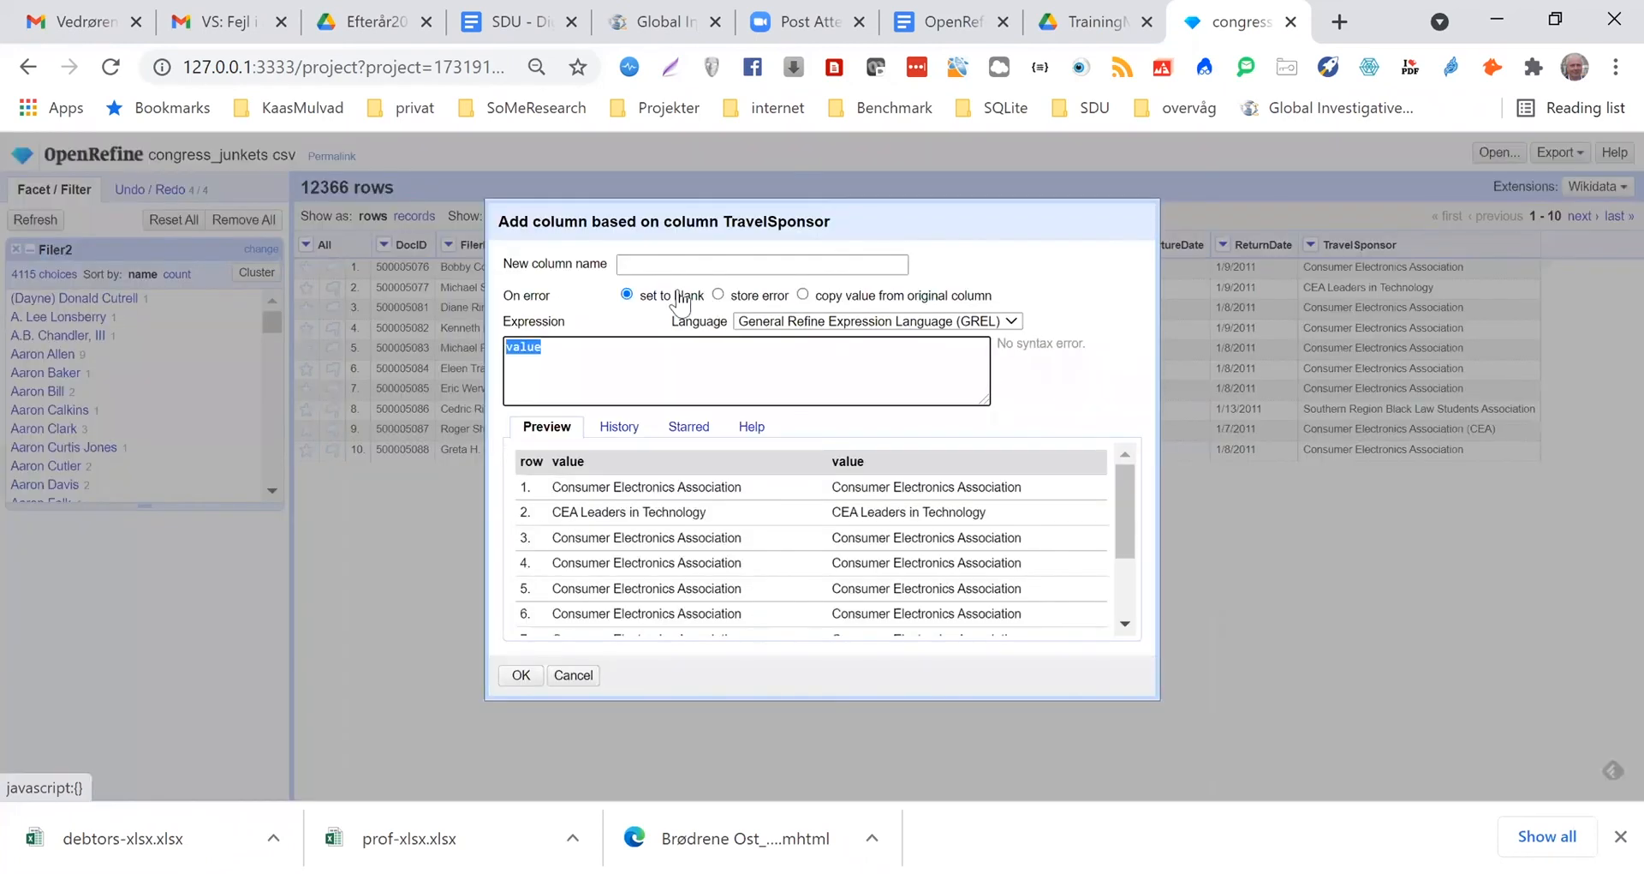
left_click(661, 266)
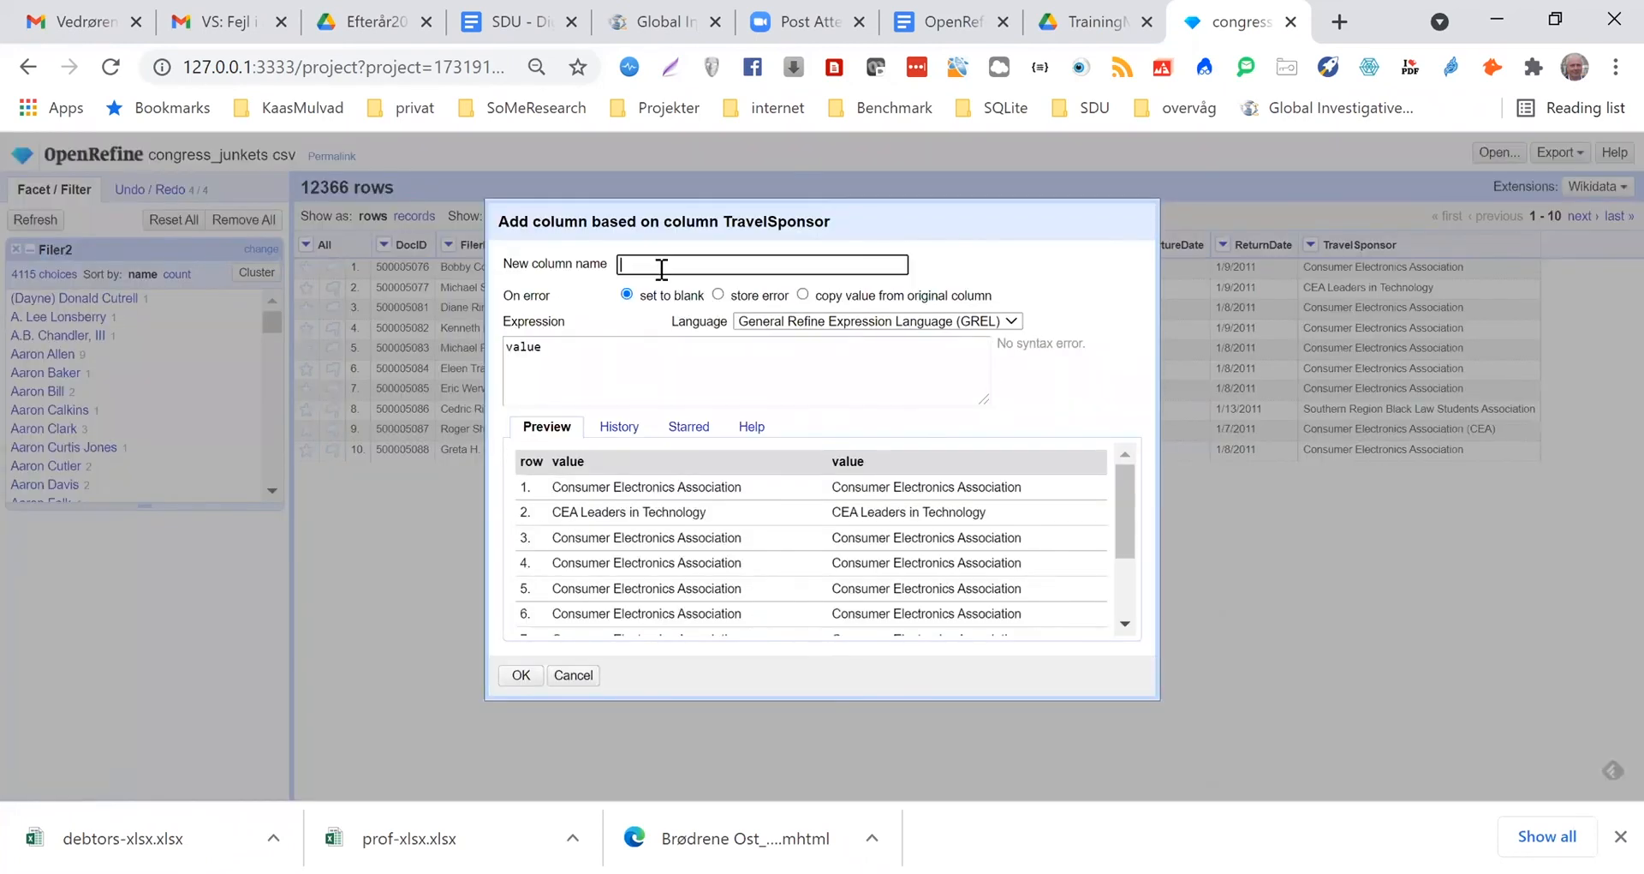
type("sponsor2")
left_click(521, 675)
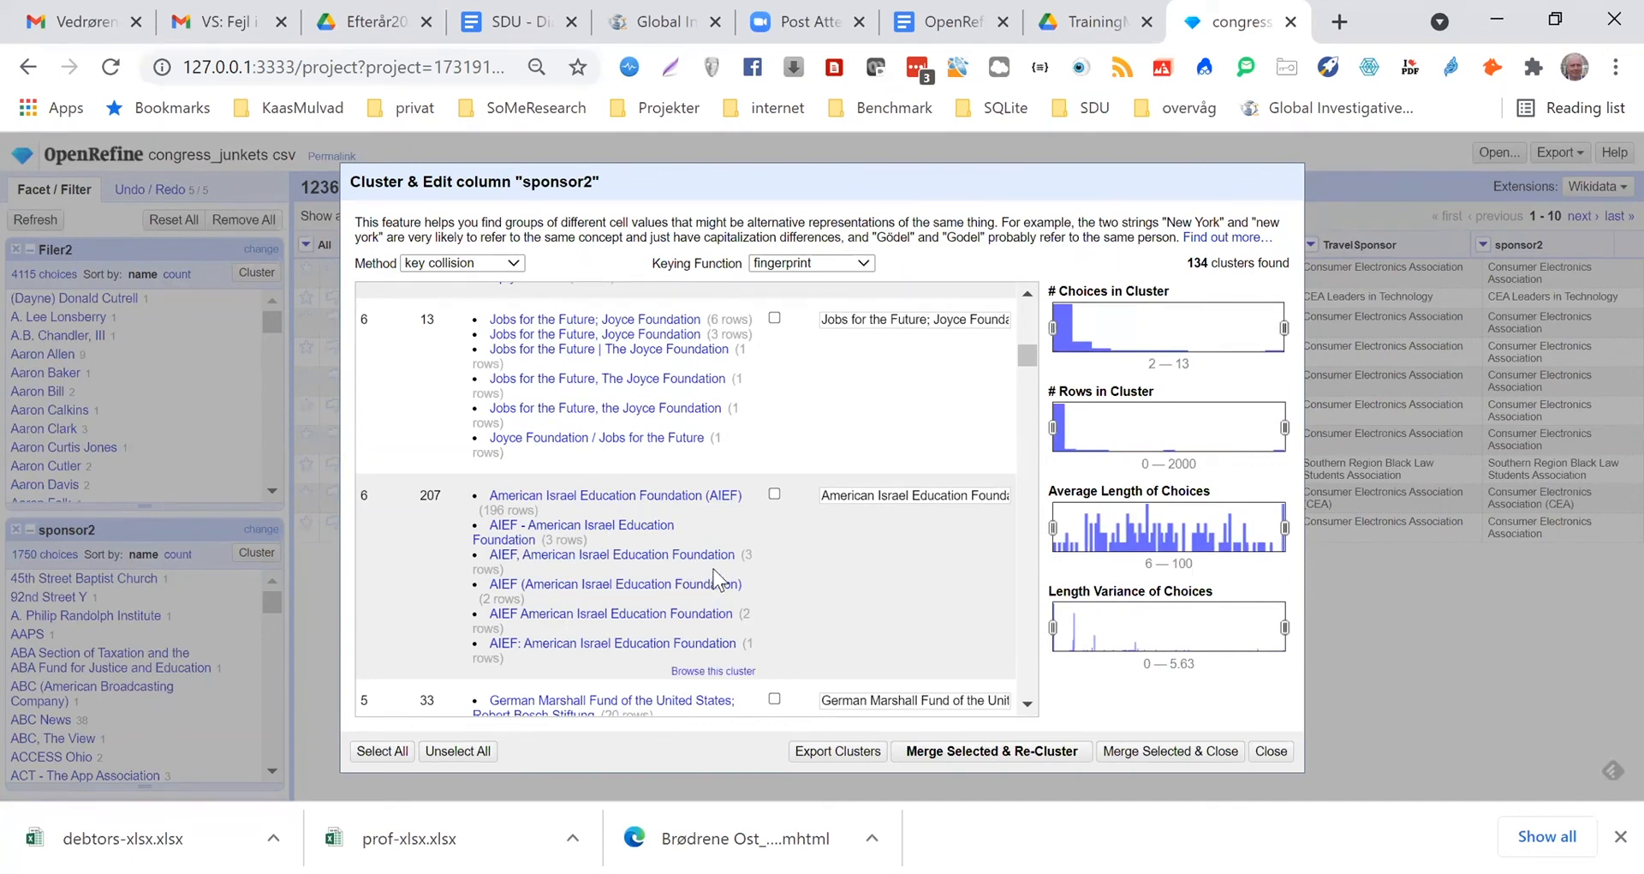
Review the fingerprint clusters proposed for the sponsor2 column, and close the clustering dialog without merging
scroll(715, 583, "down", 2)
scroll(1392, 541, "down", 1)
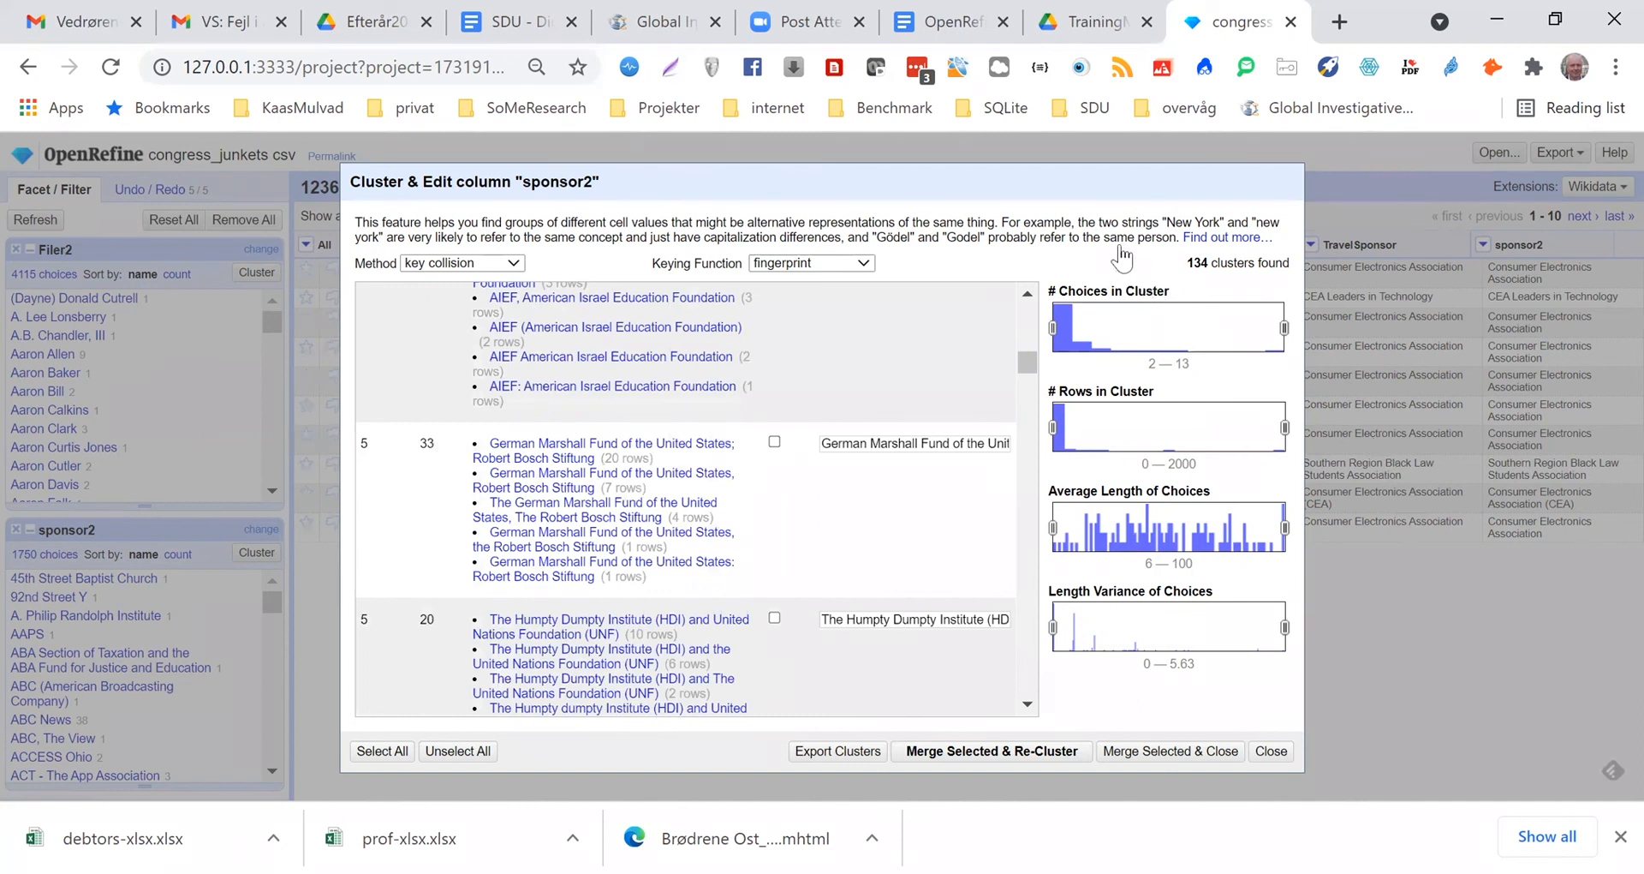
key("Escape")
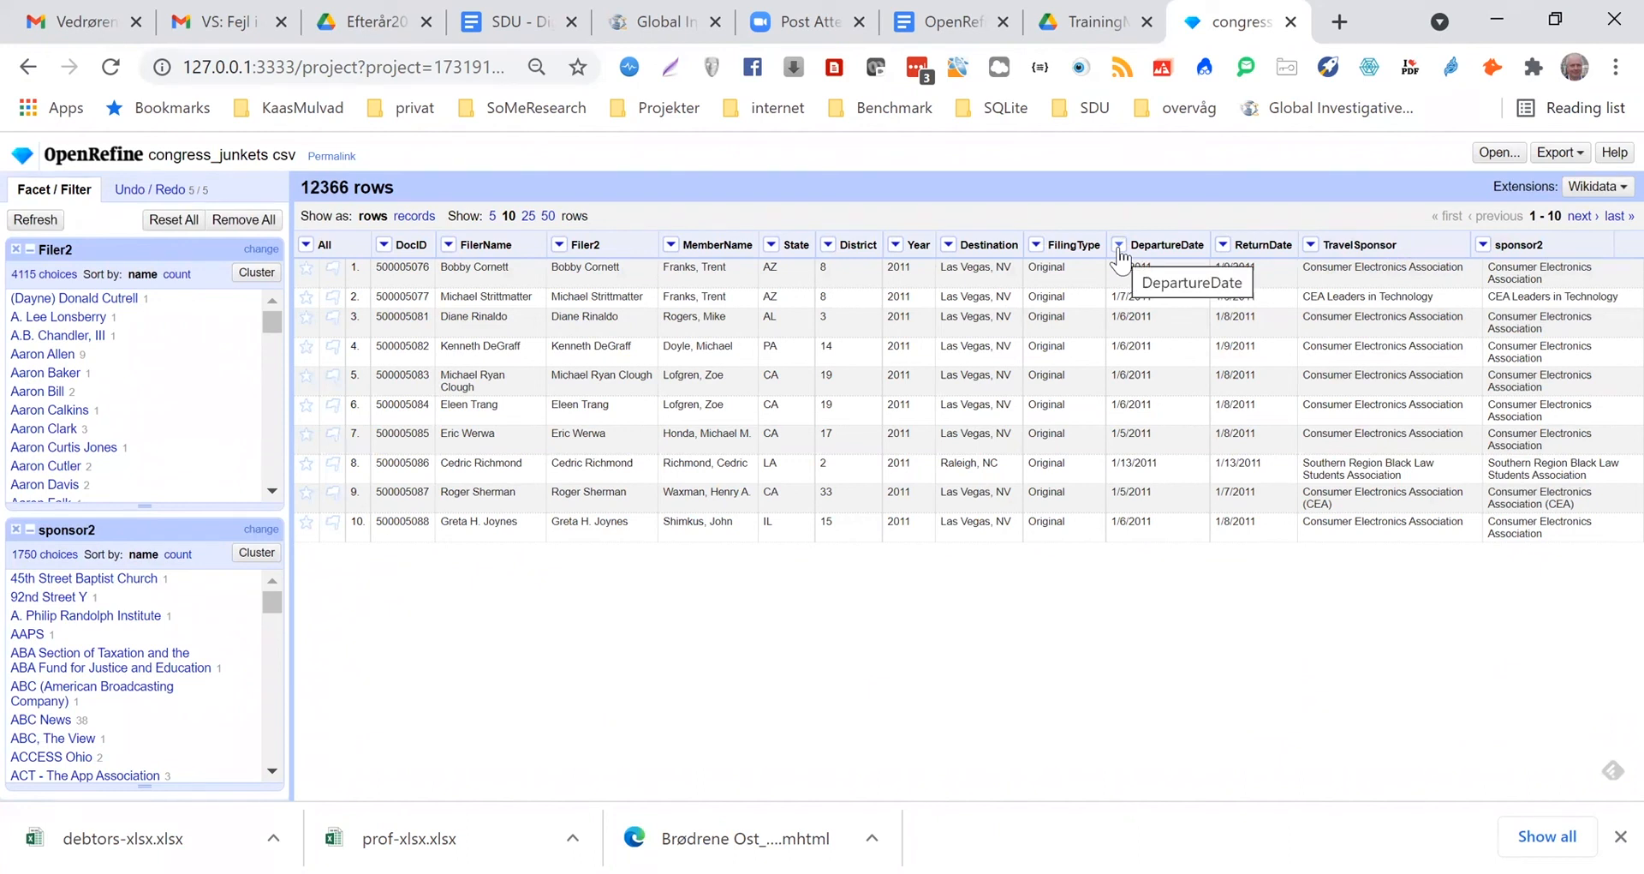
Convert the cells of the DepartureDate and ReturnDate columns to dates
left_click(1119, 245)
mouse_move(1165, 318)
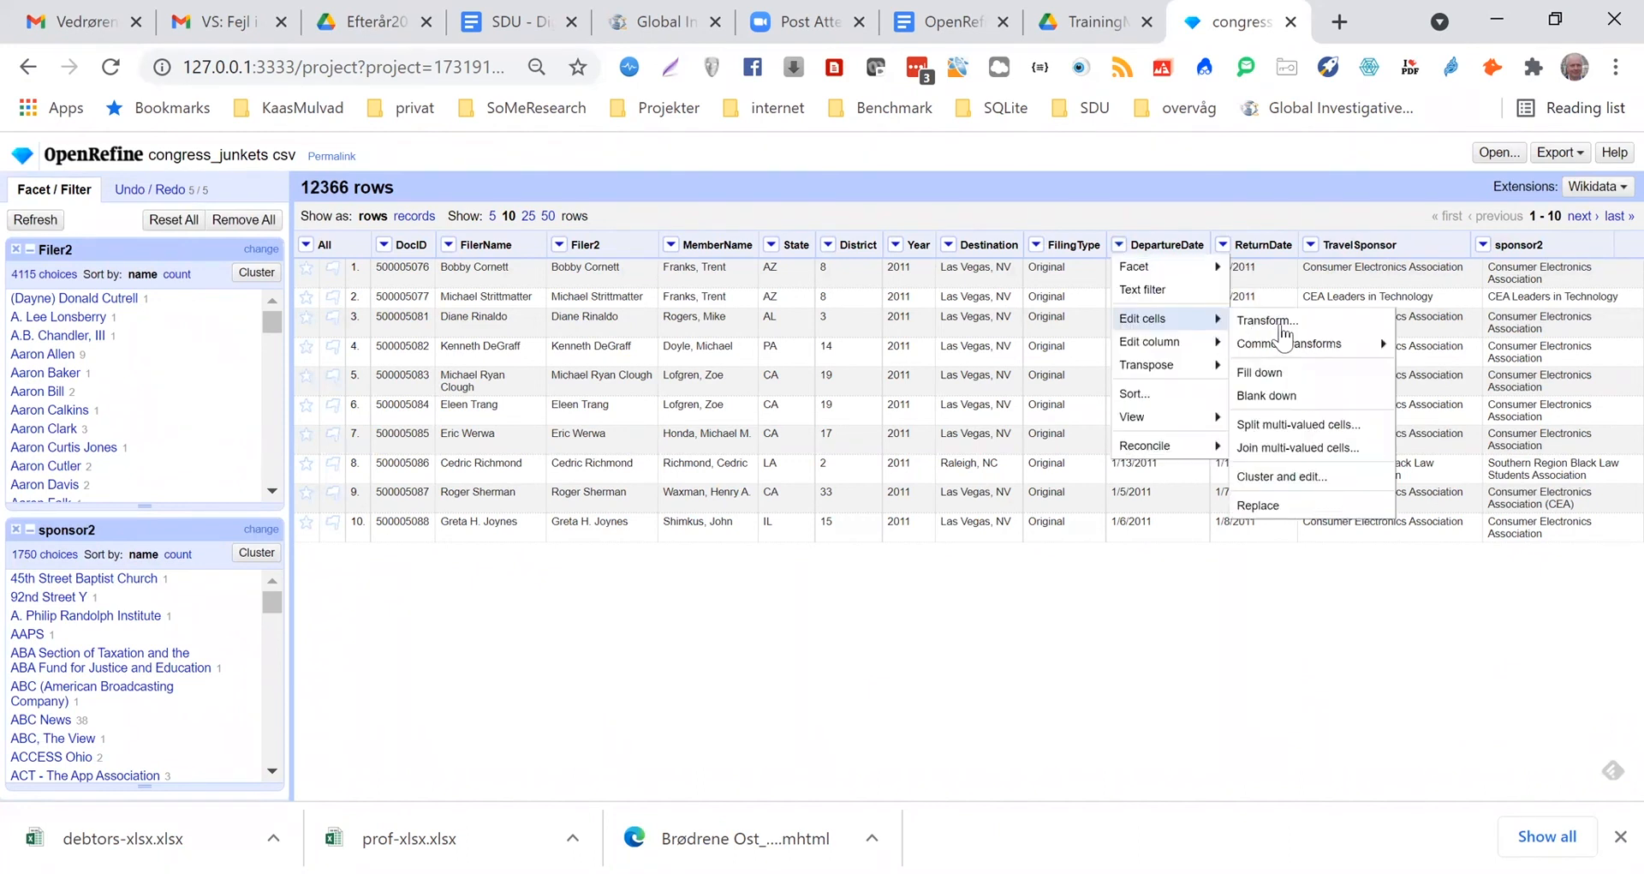
mouse_move(1284, 344)
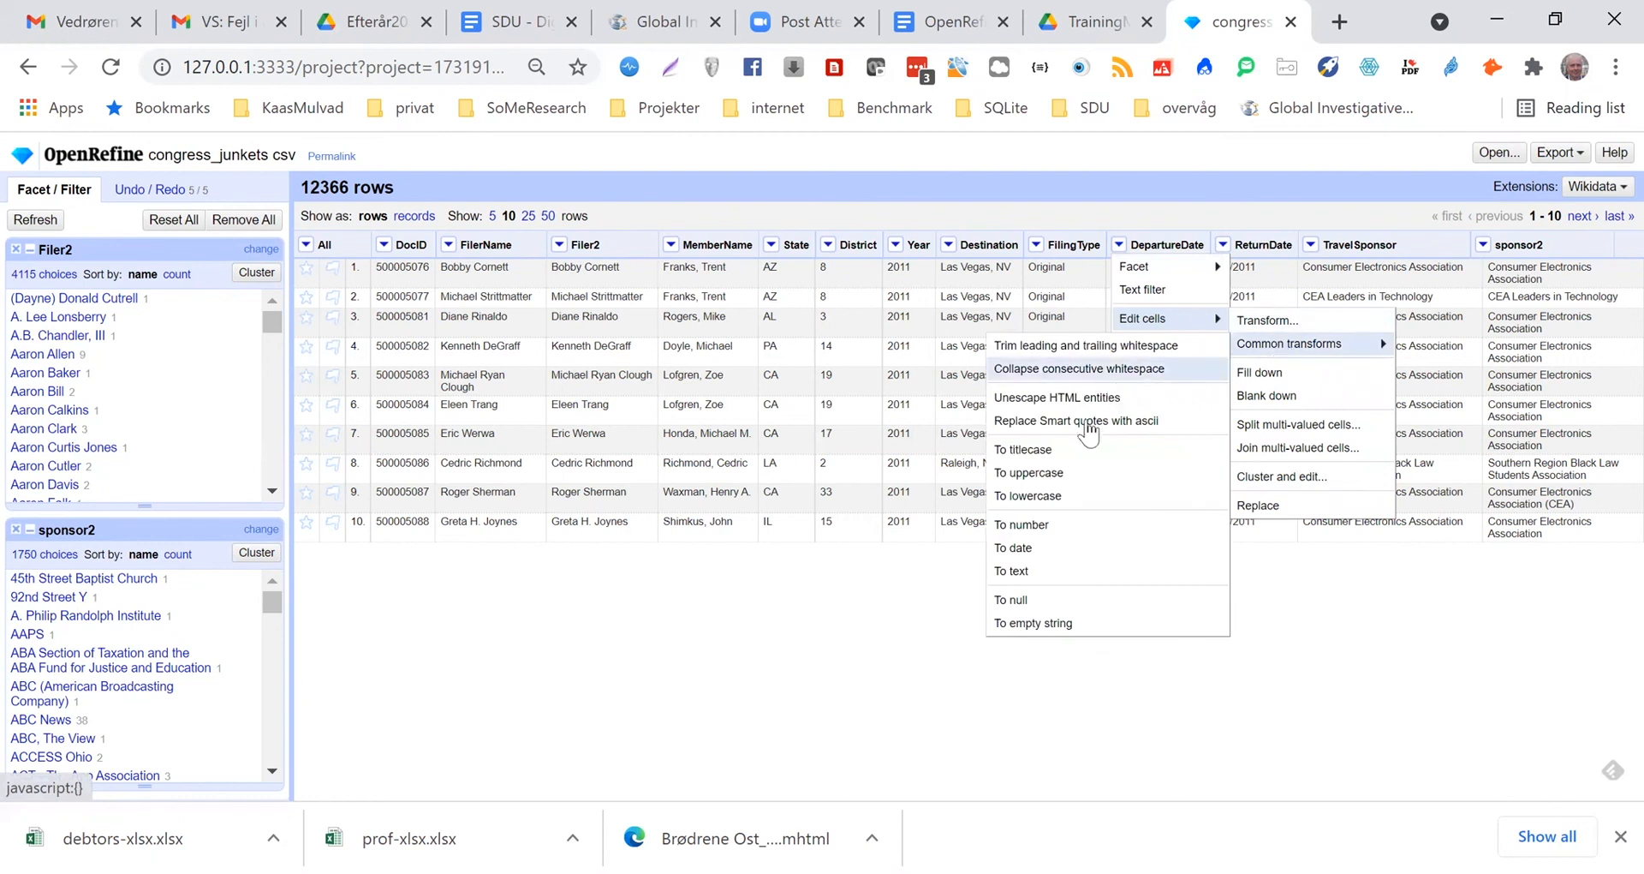
left_click(1014, 548)
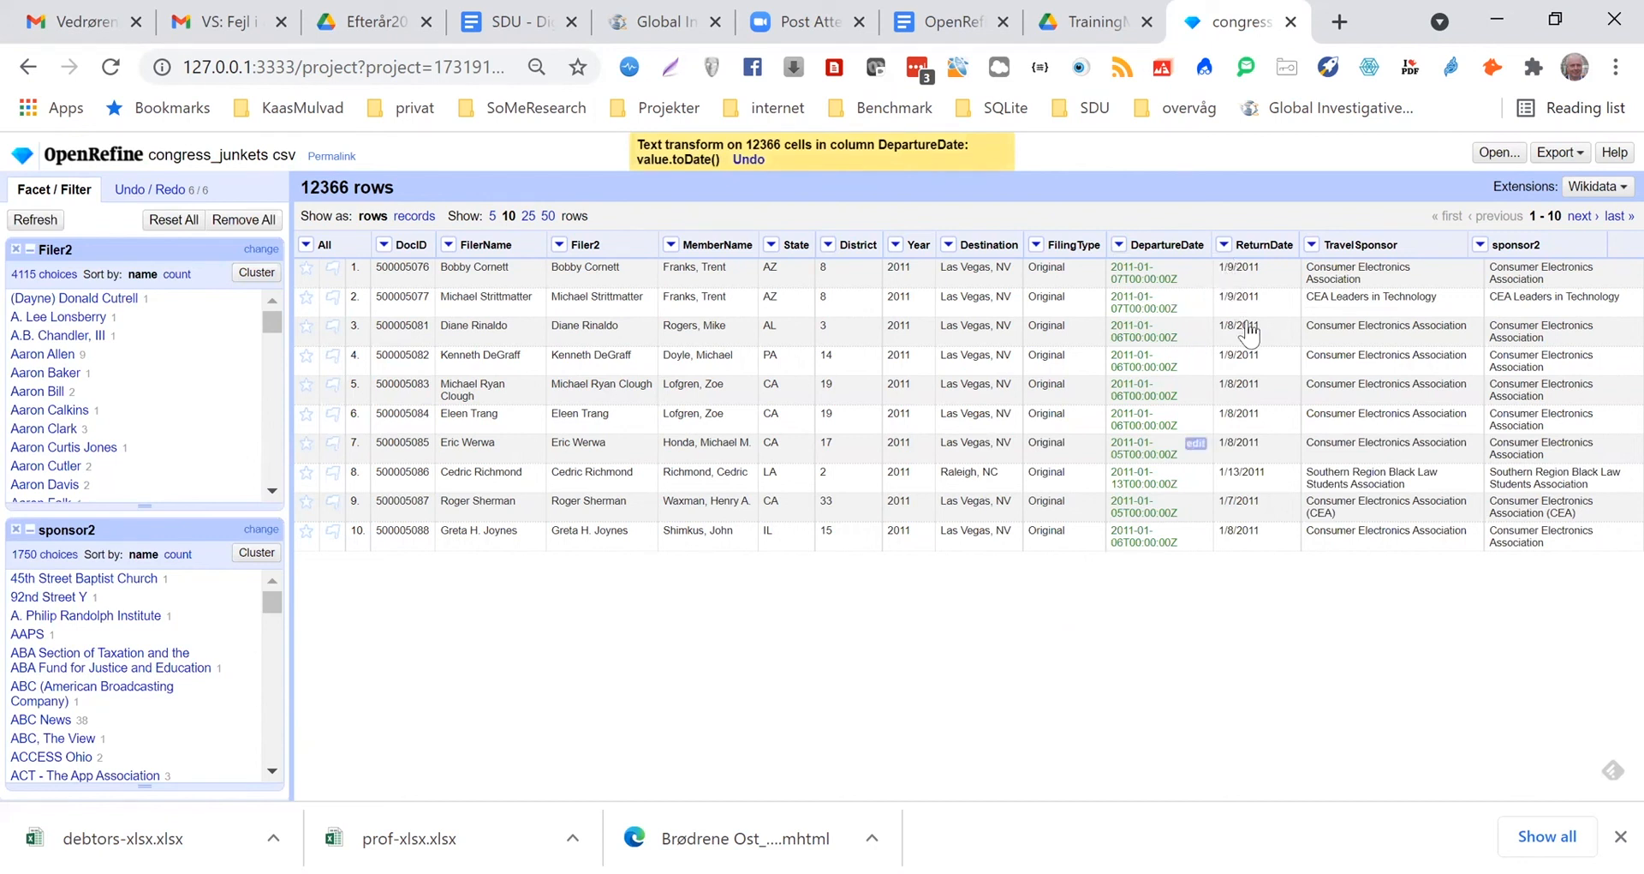
left_click(1224, 245)
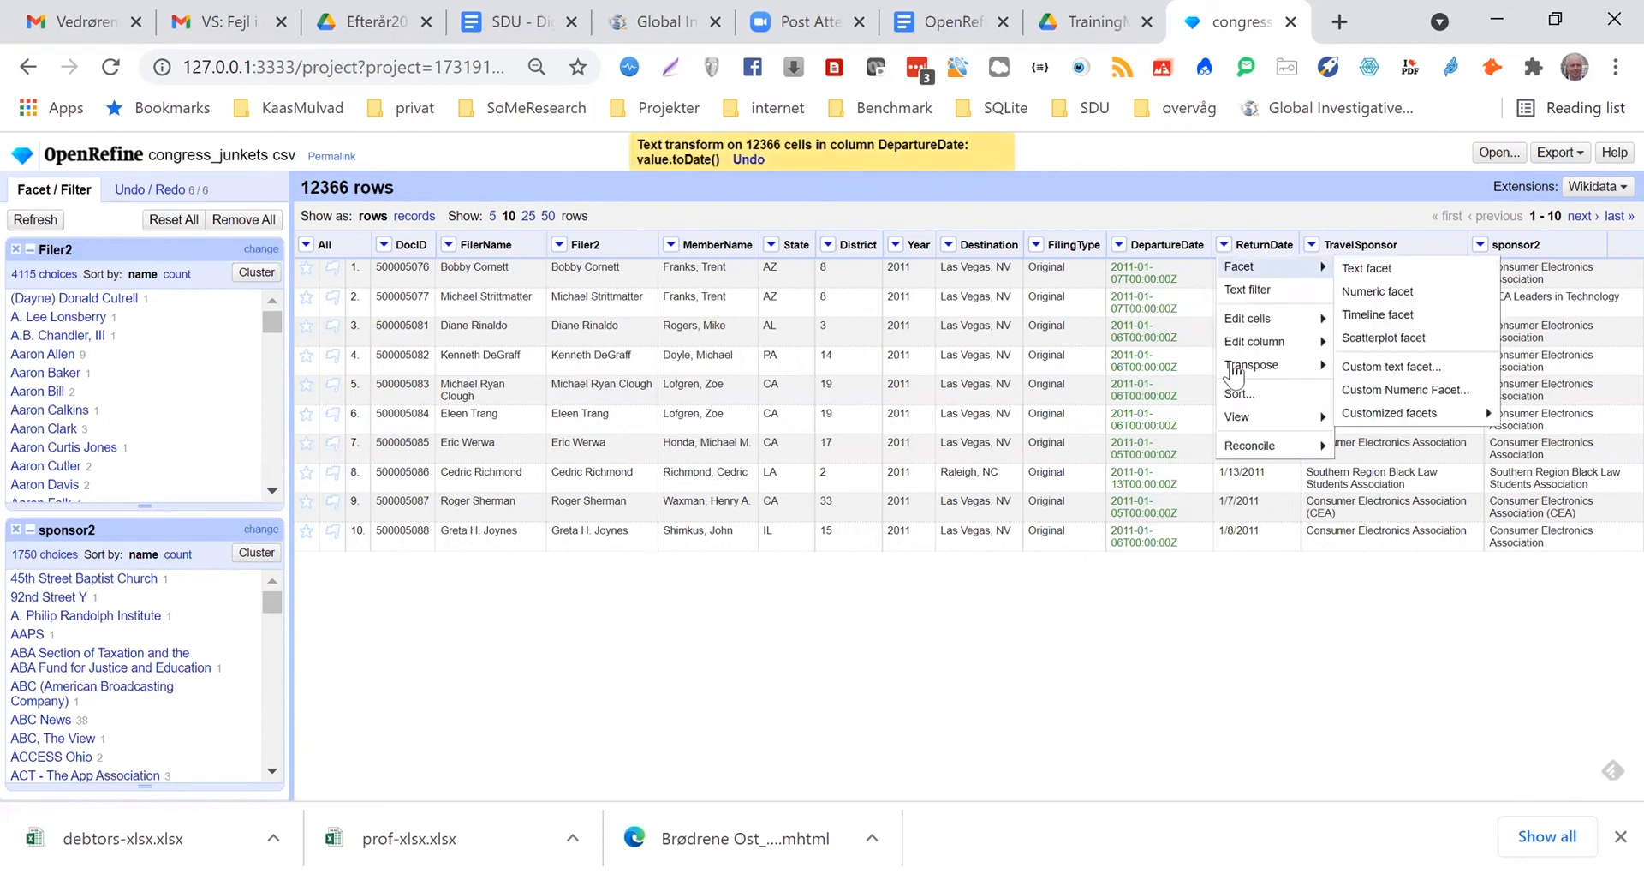
mouse_move(1394, 343)
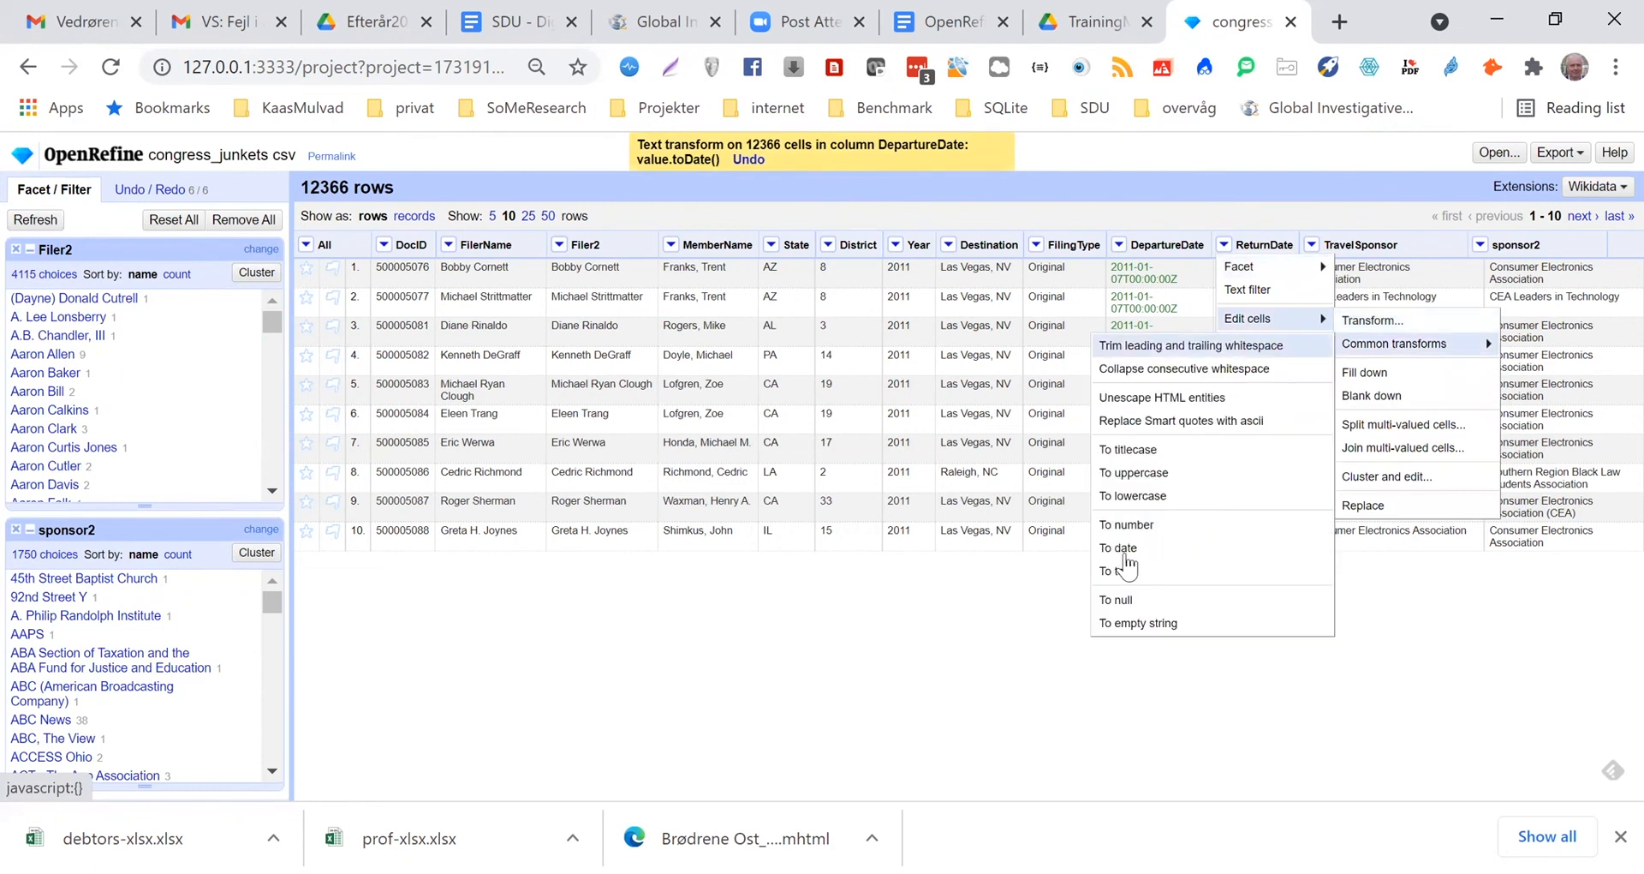
left_click(1125, 550)
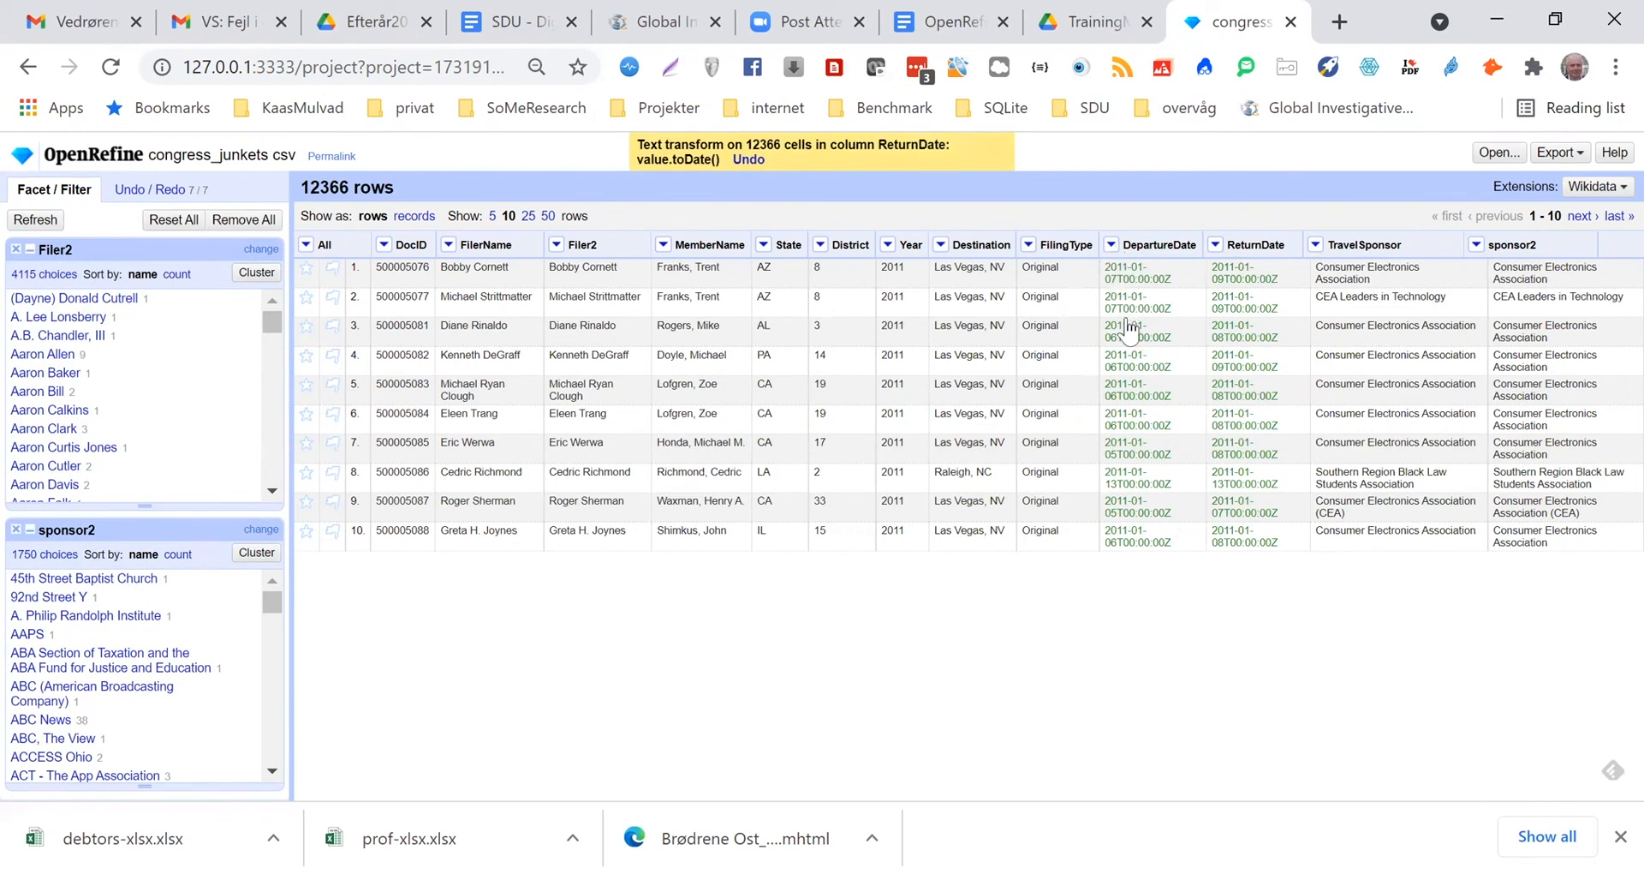
Start adding a column based on DepartureDate and name it Traveldays
left_click(1110, 244)
mouse_move(1142, 341)
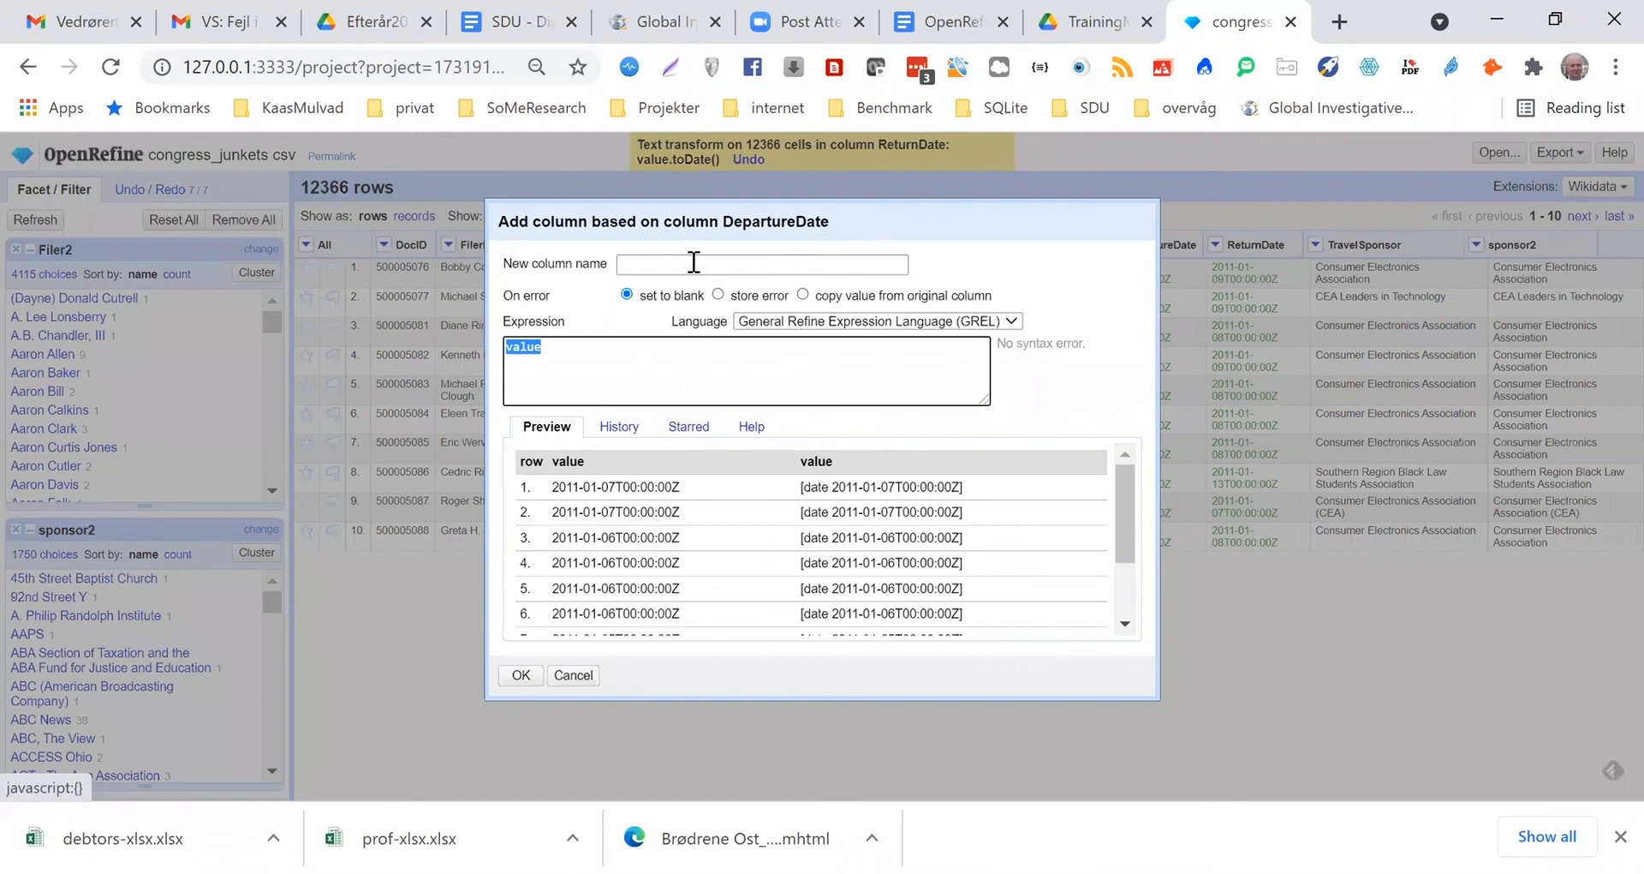
left_click(694, 262)
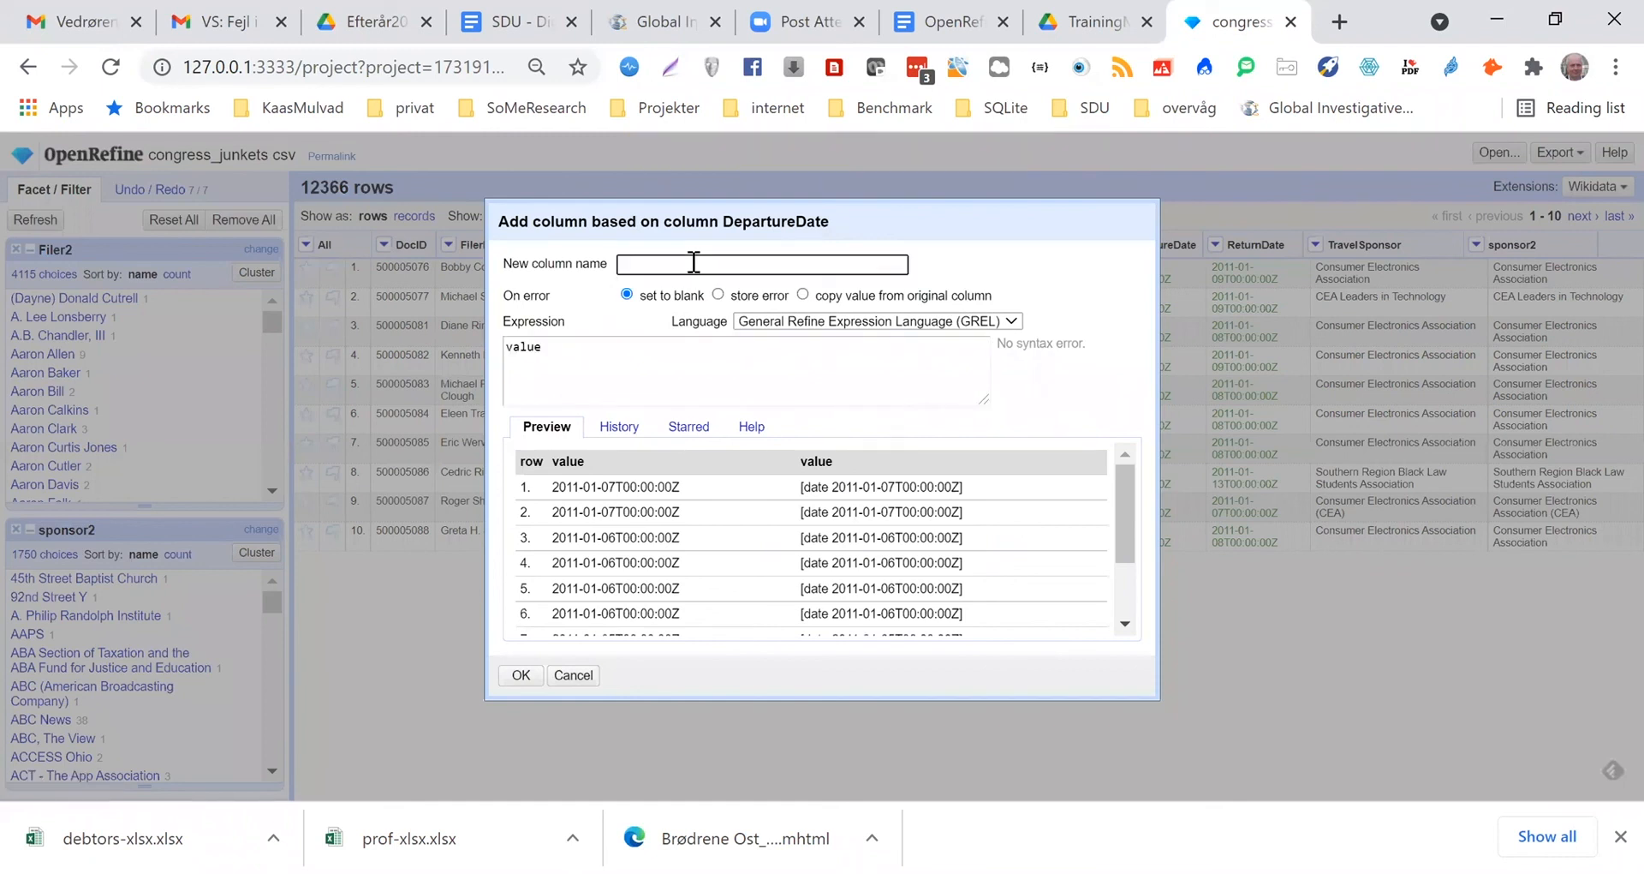
type("Traveldays")
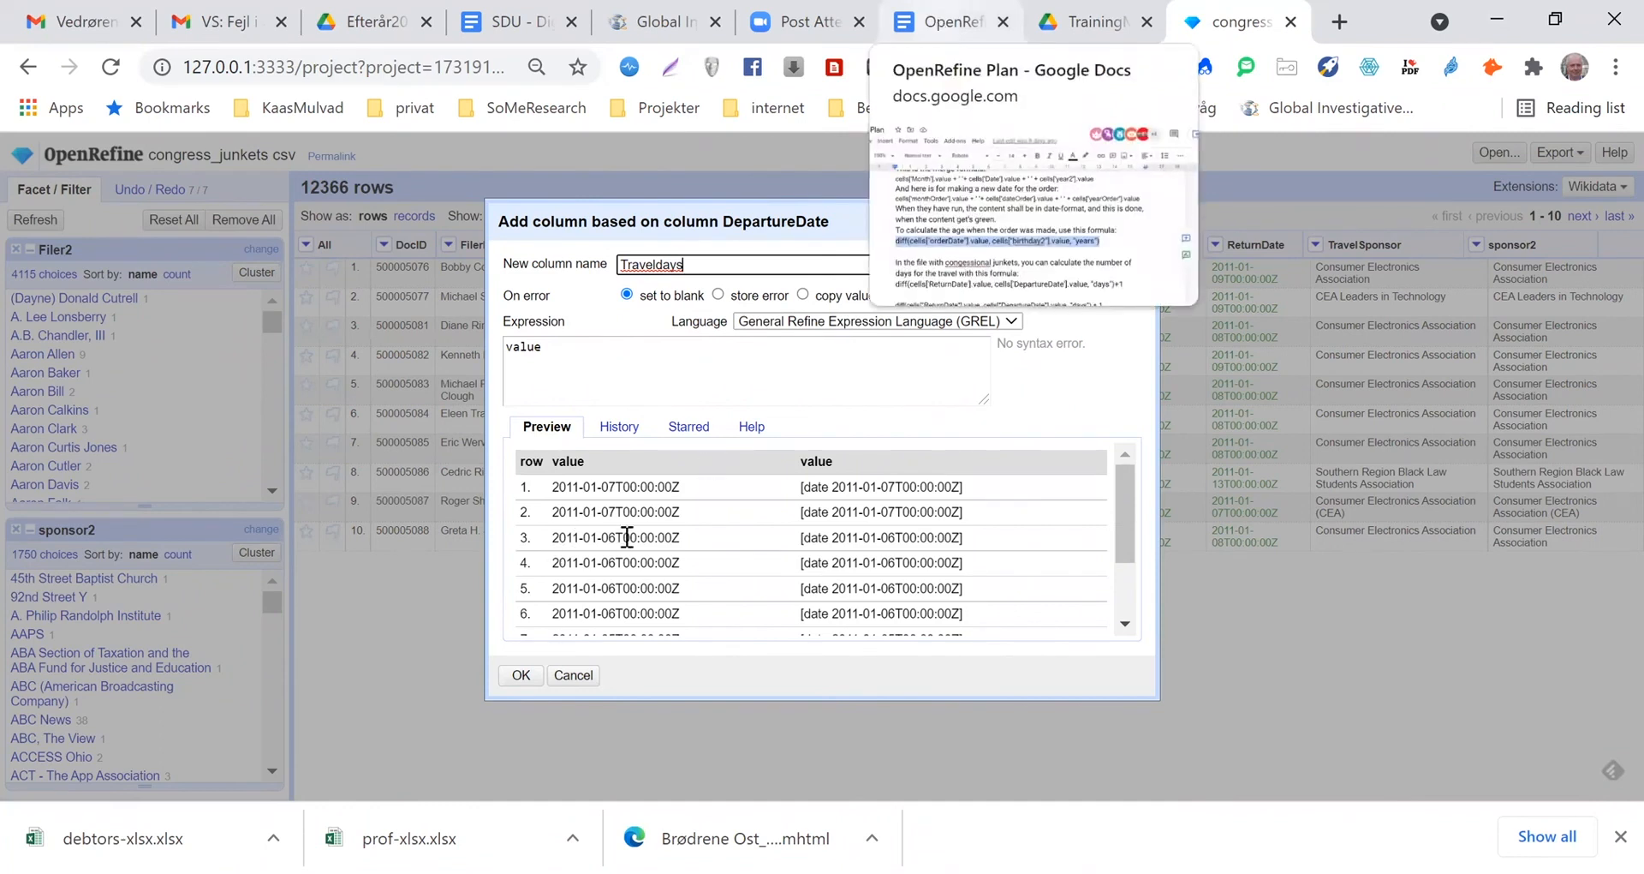
Switch to the OpenRefine Plan document in Google Docs and copy the age formula diff(cells["orderDate"].value, cells["birthday2"].value, "years")
key("ctrl+shift+Tab")
scroll(627, 537, "down", 4)
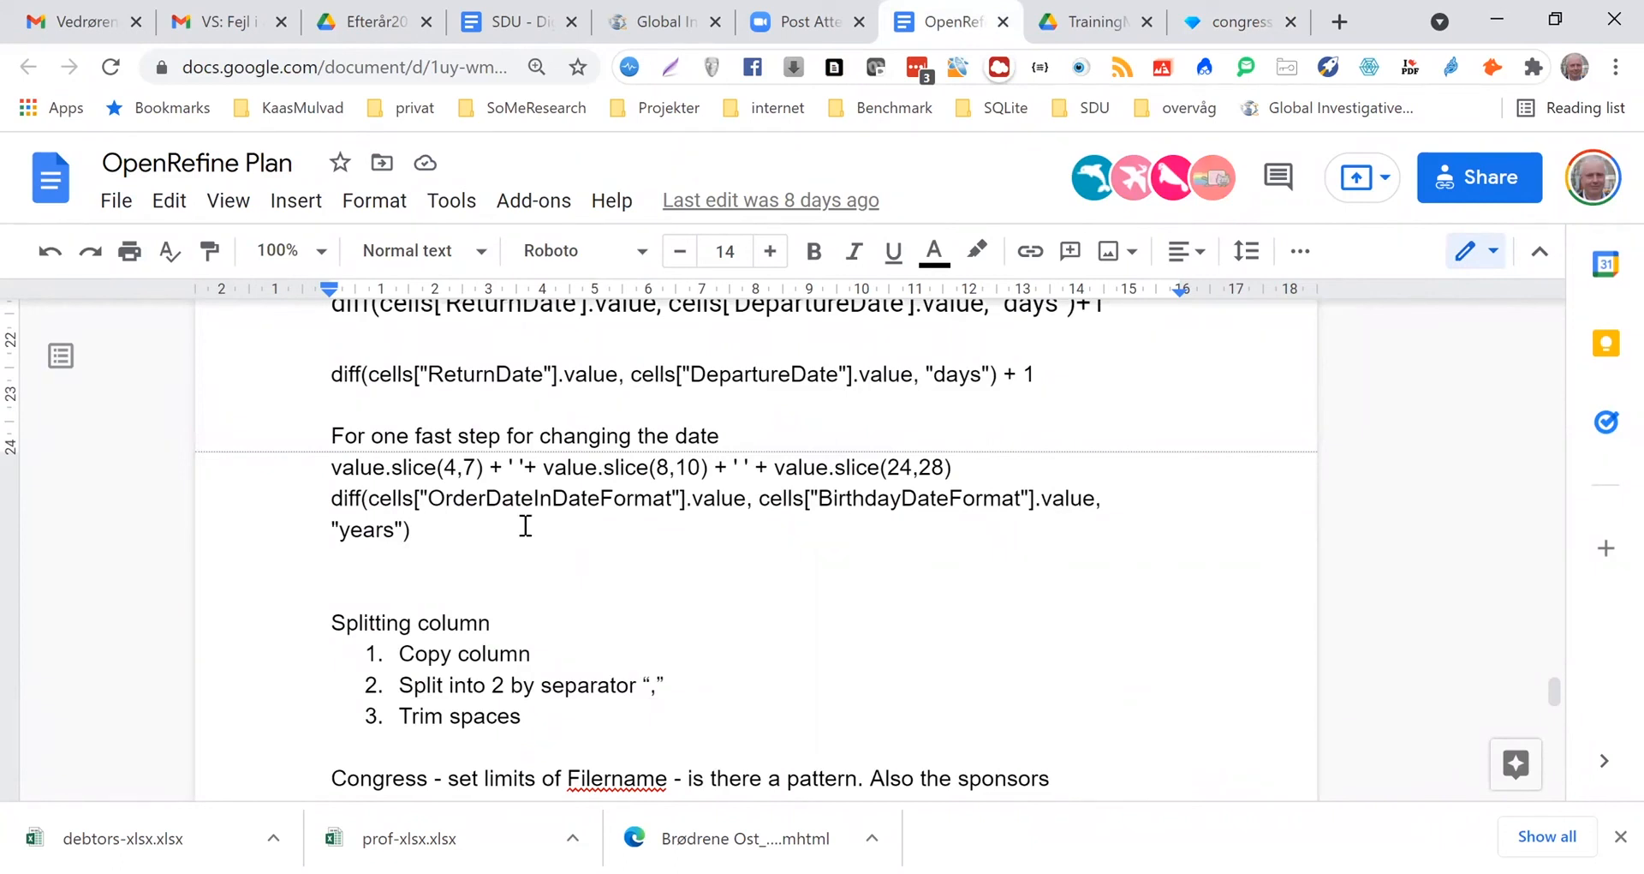
scroll(613, 418, "up", 3)
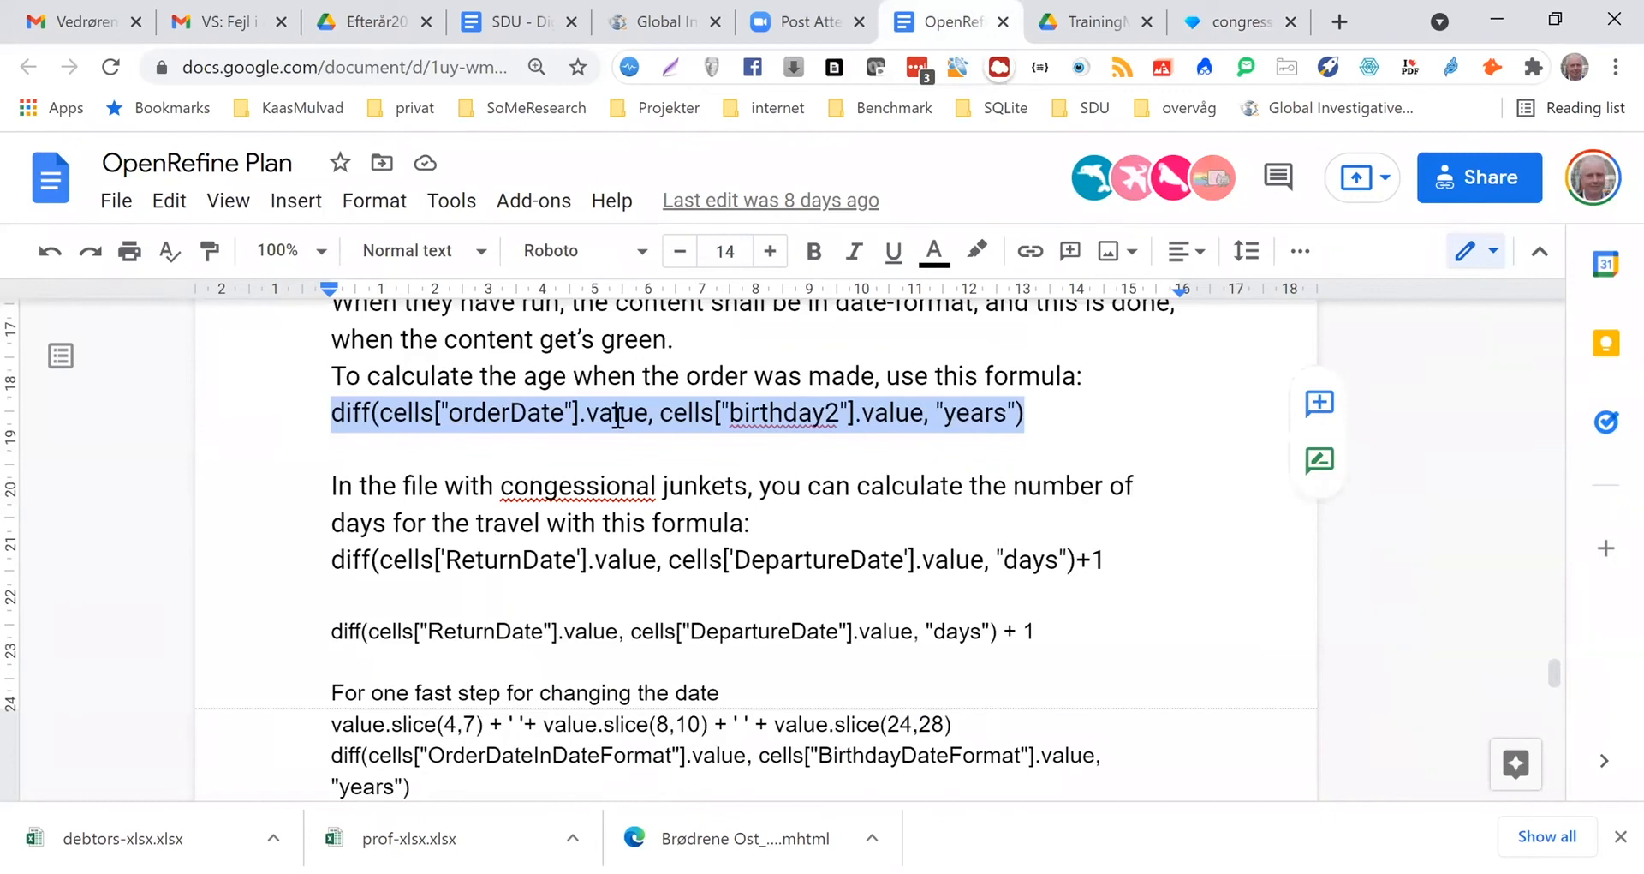
scroll(609, 557, "down", 2)
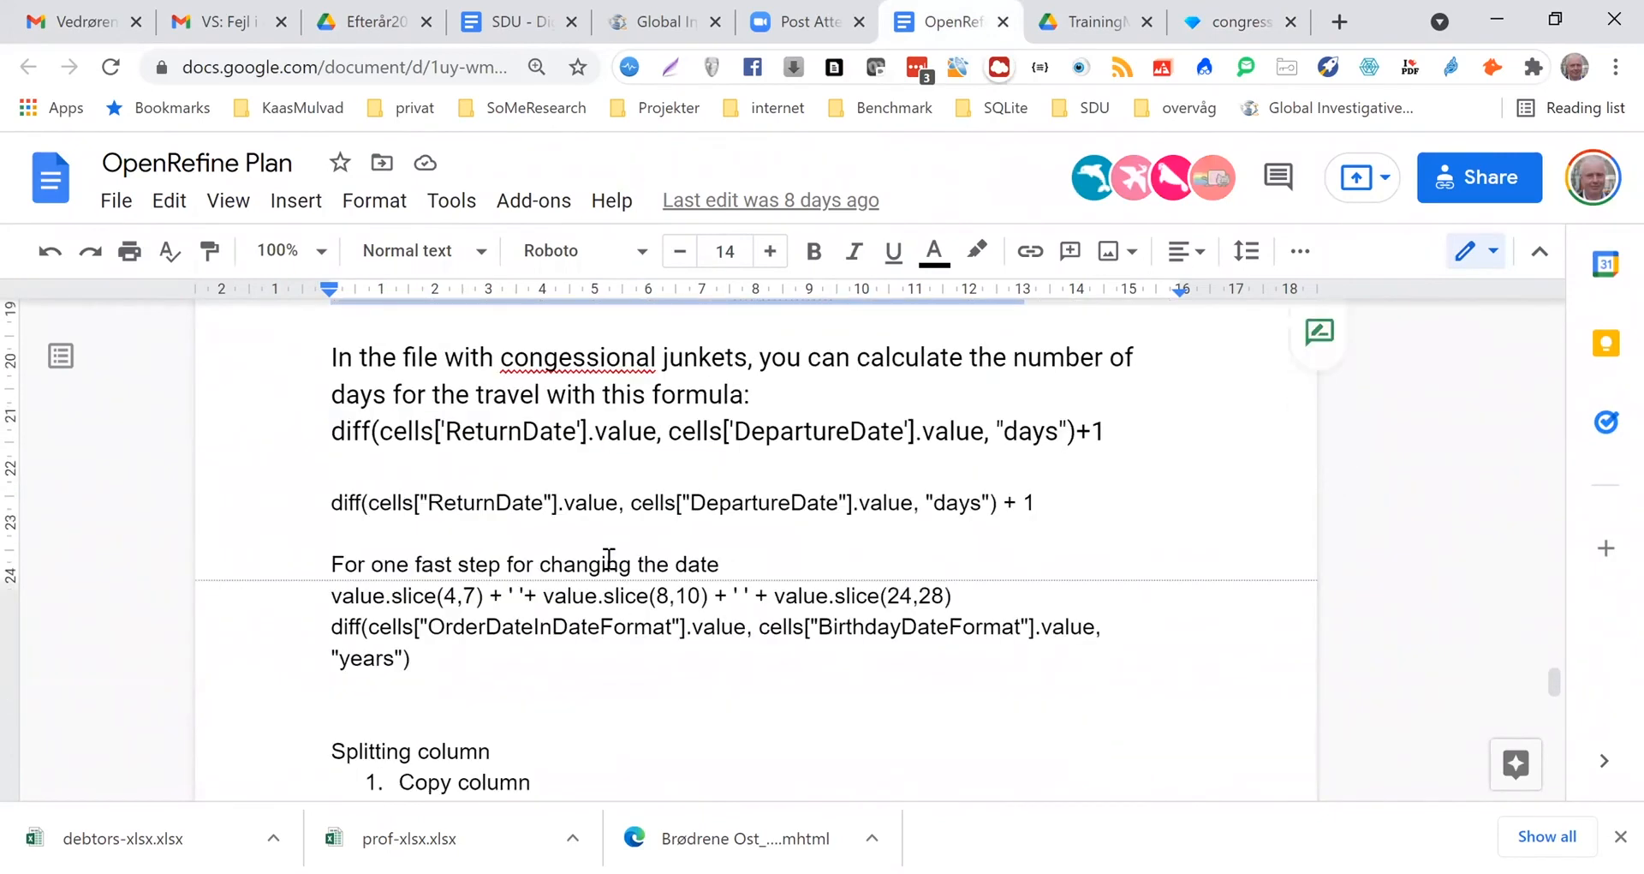
scroll(609, 561, "up", 3)
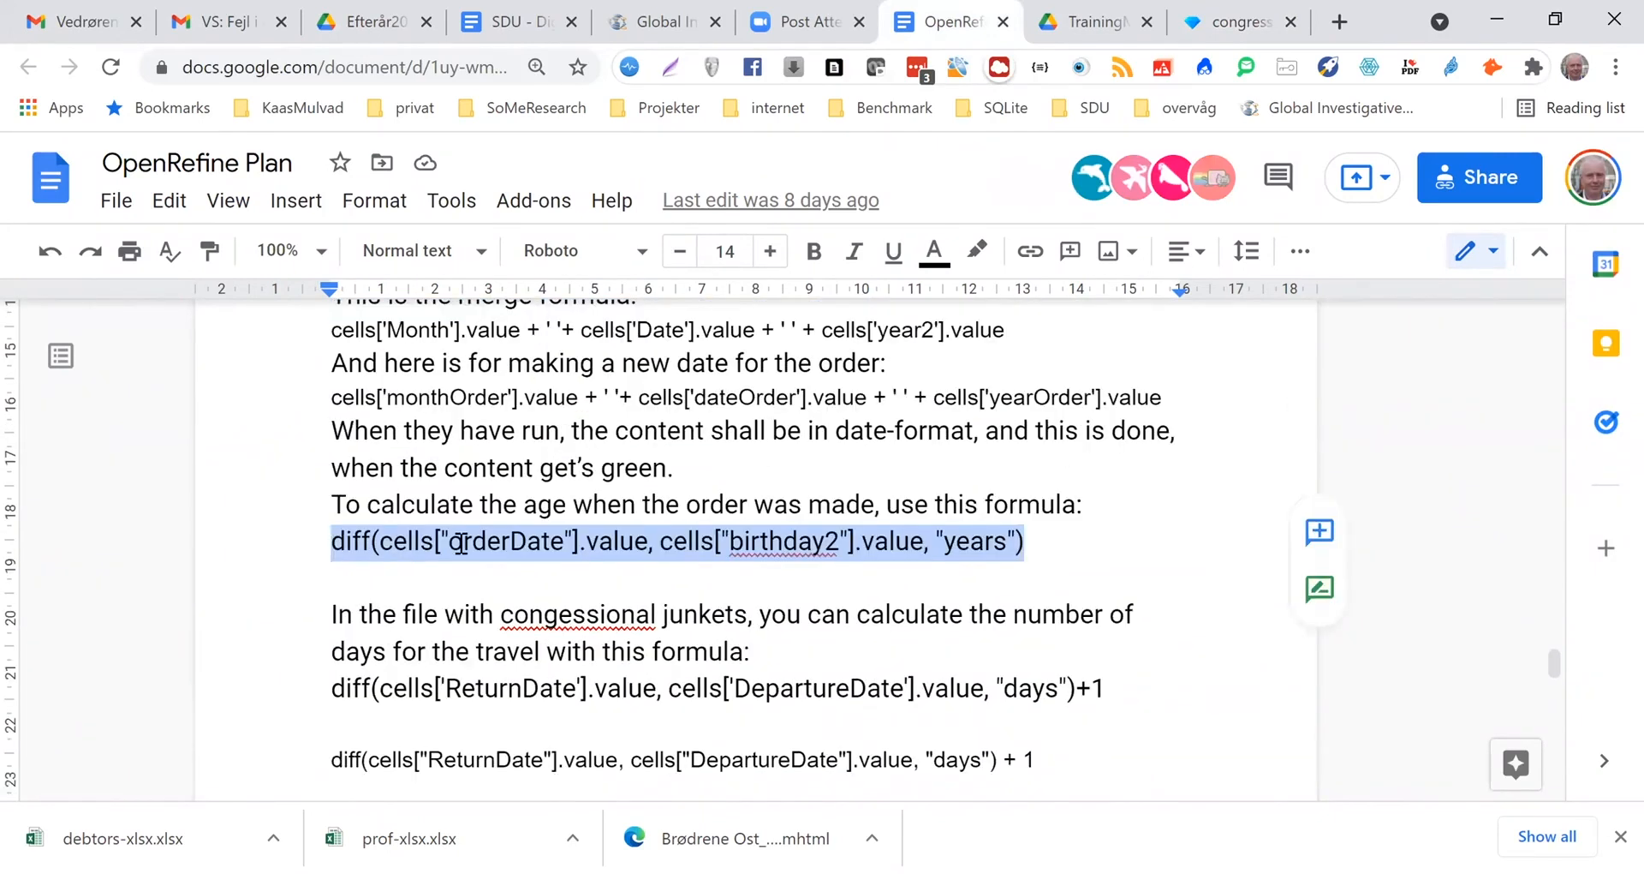
left_click(466, 542)
left_click_drag(1028, 542, 929, 543)
left_click(334, 548)
left_click_drag(332, 548, 1028, 544)
key("ctrl+c")
Return to OpenRefine, paste the copied diff formula as the Traveldays expression, and change its orderDate reference to returnDate
left_click(1229, 23)
double_click(510, 346)
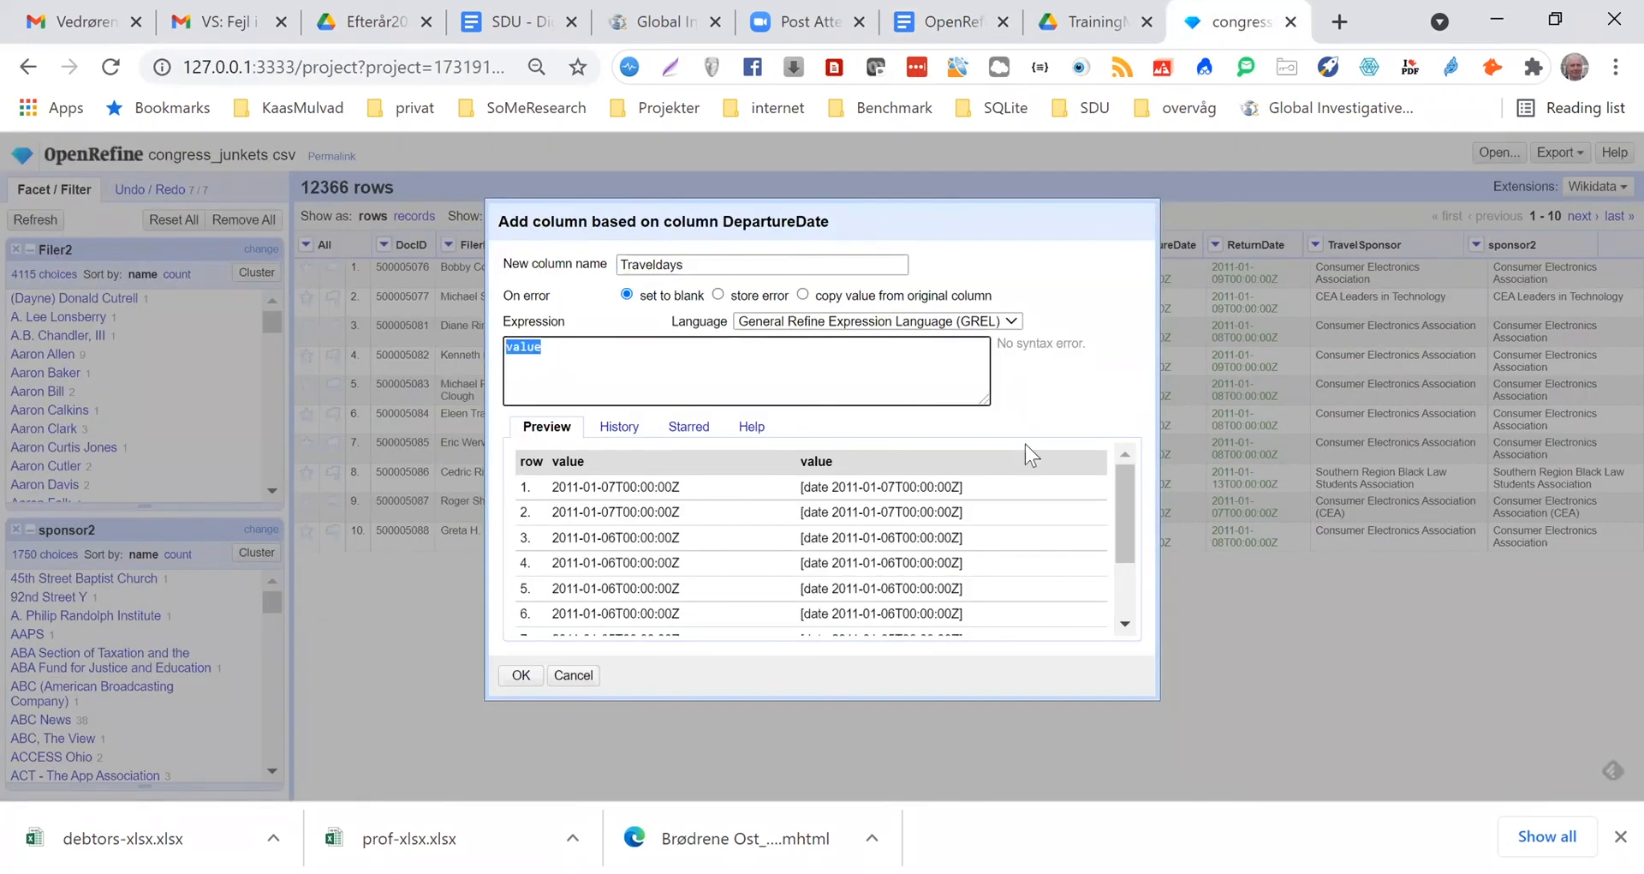
key("ctrl+v")
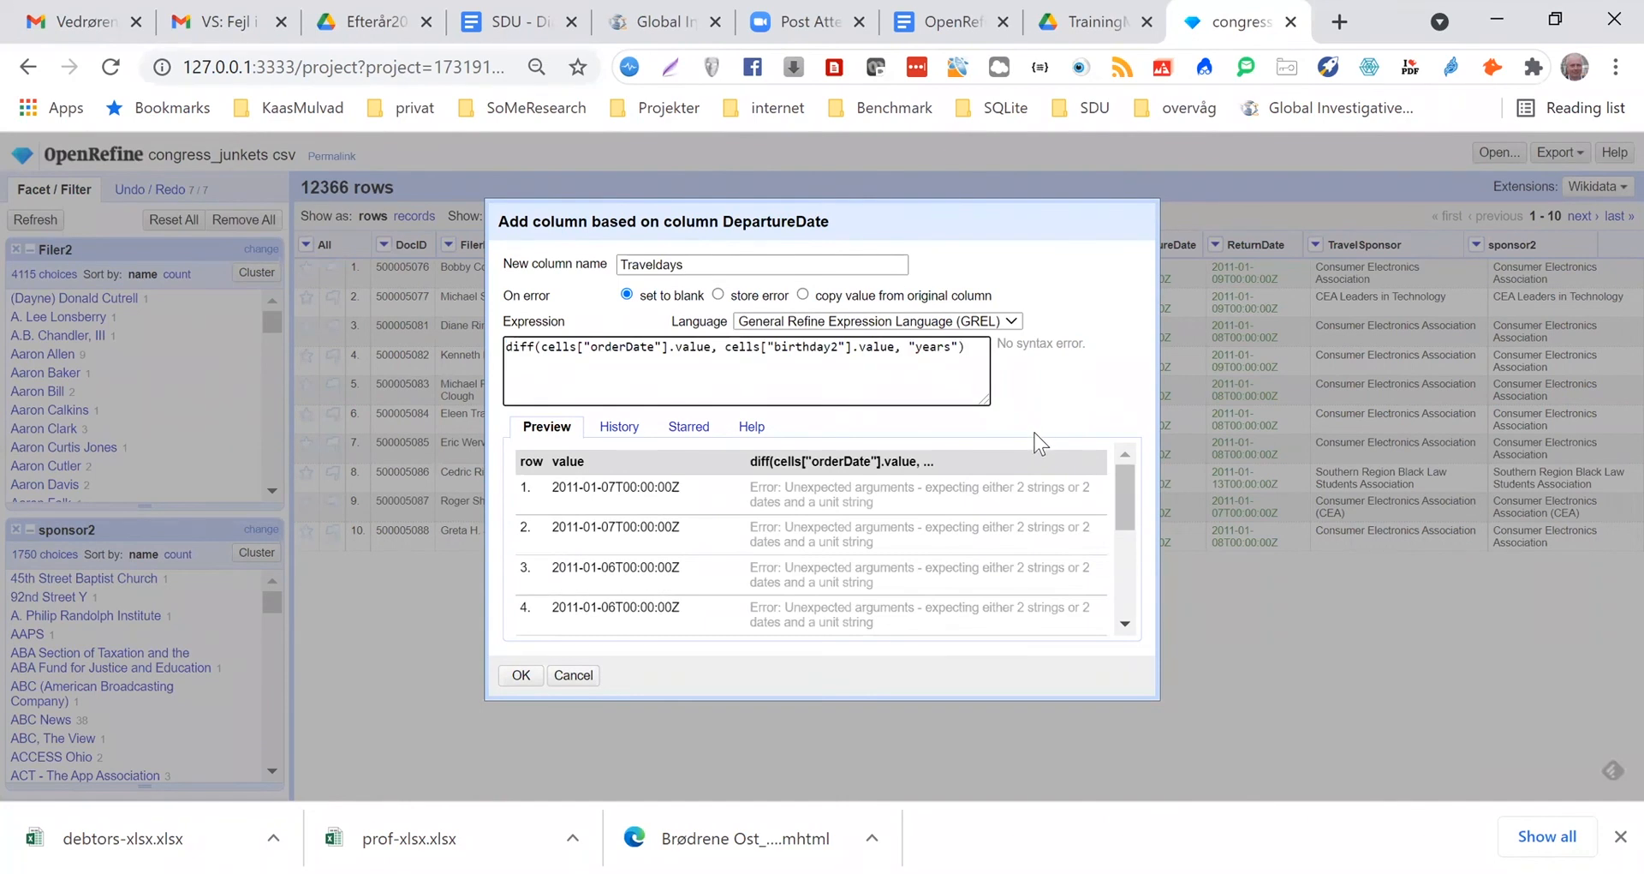
left_click_drag(844, 217, 871, 289)
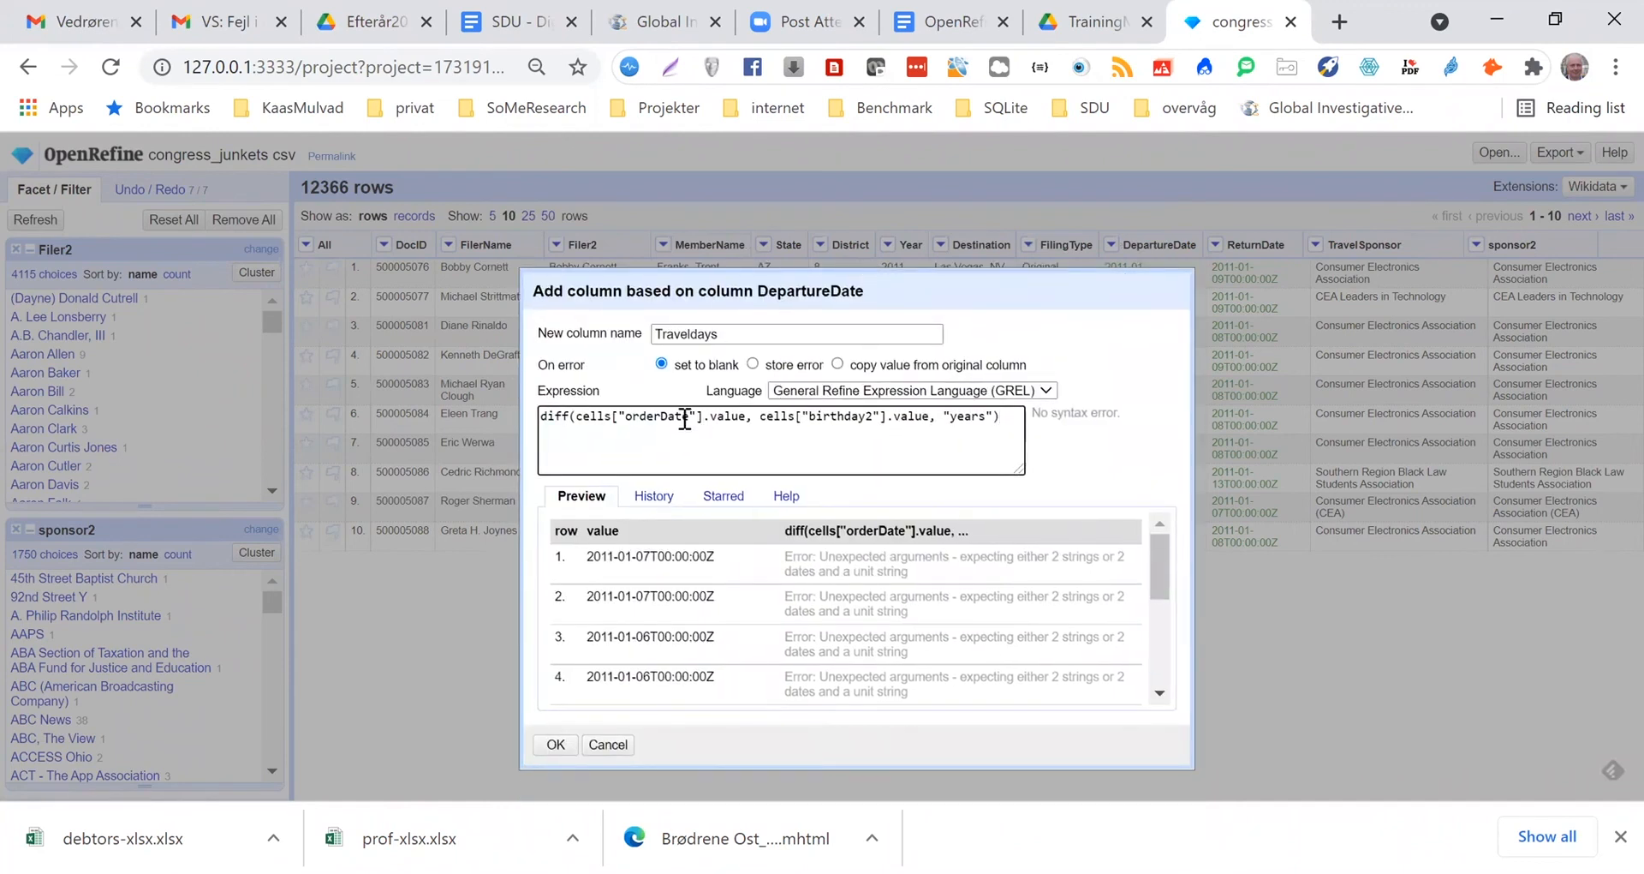
left_click_drag(625, 417, 660, 417)
type("return")
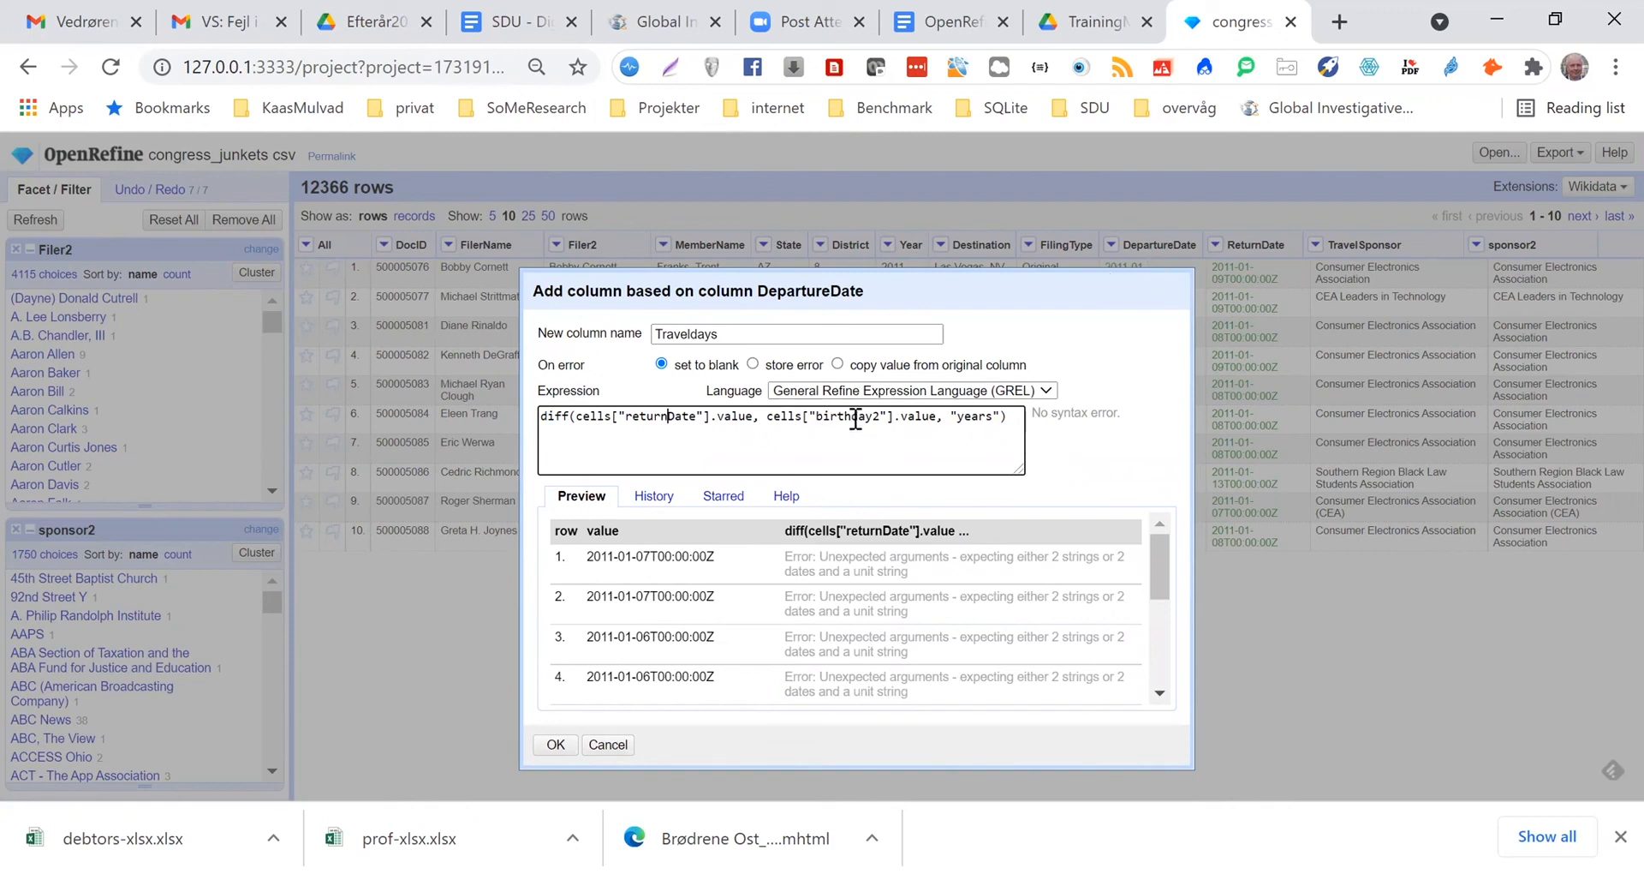
In the Traveldays expression, replace the birthday2 reference with DepartureDate and change the unit from years to "days"
left_click_drag(880, 419, 815, 419)
type("Departur")
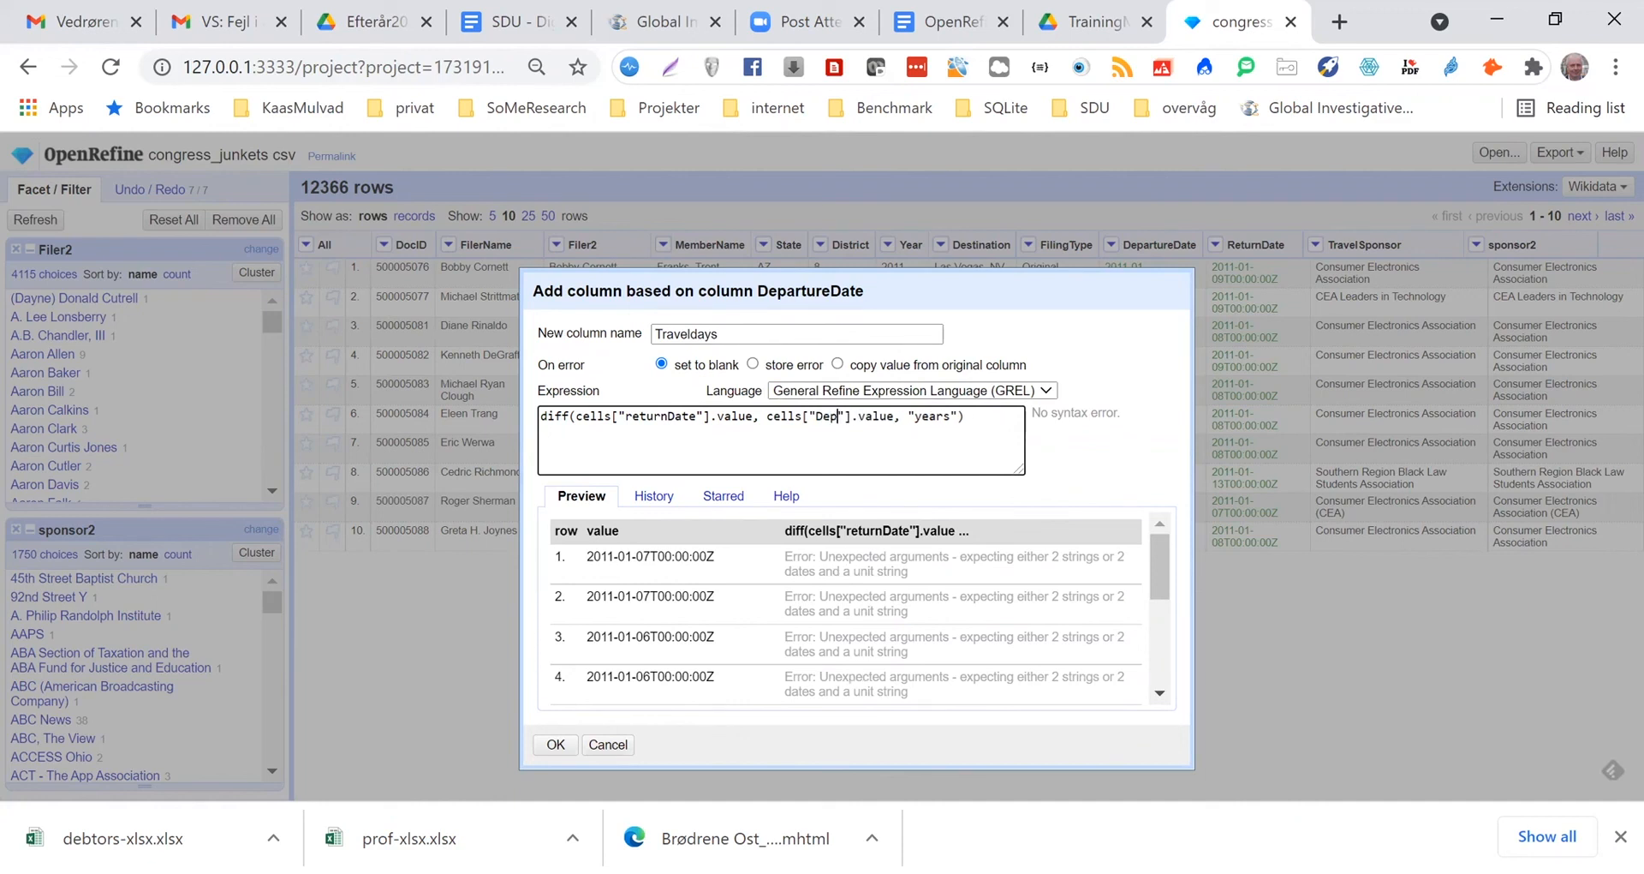
type("eDate")
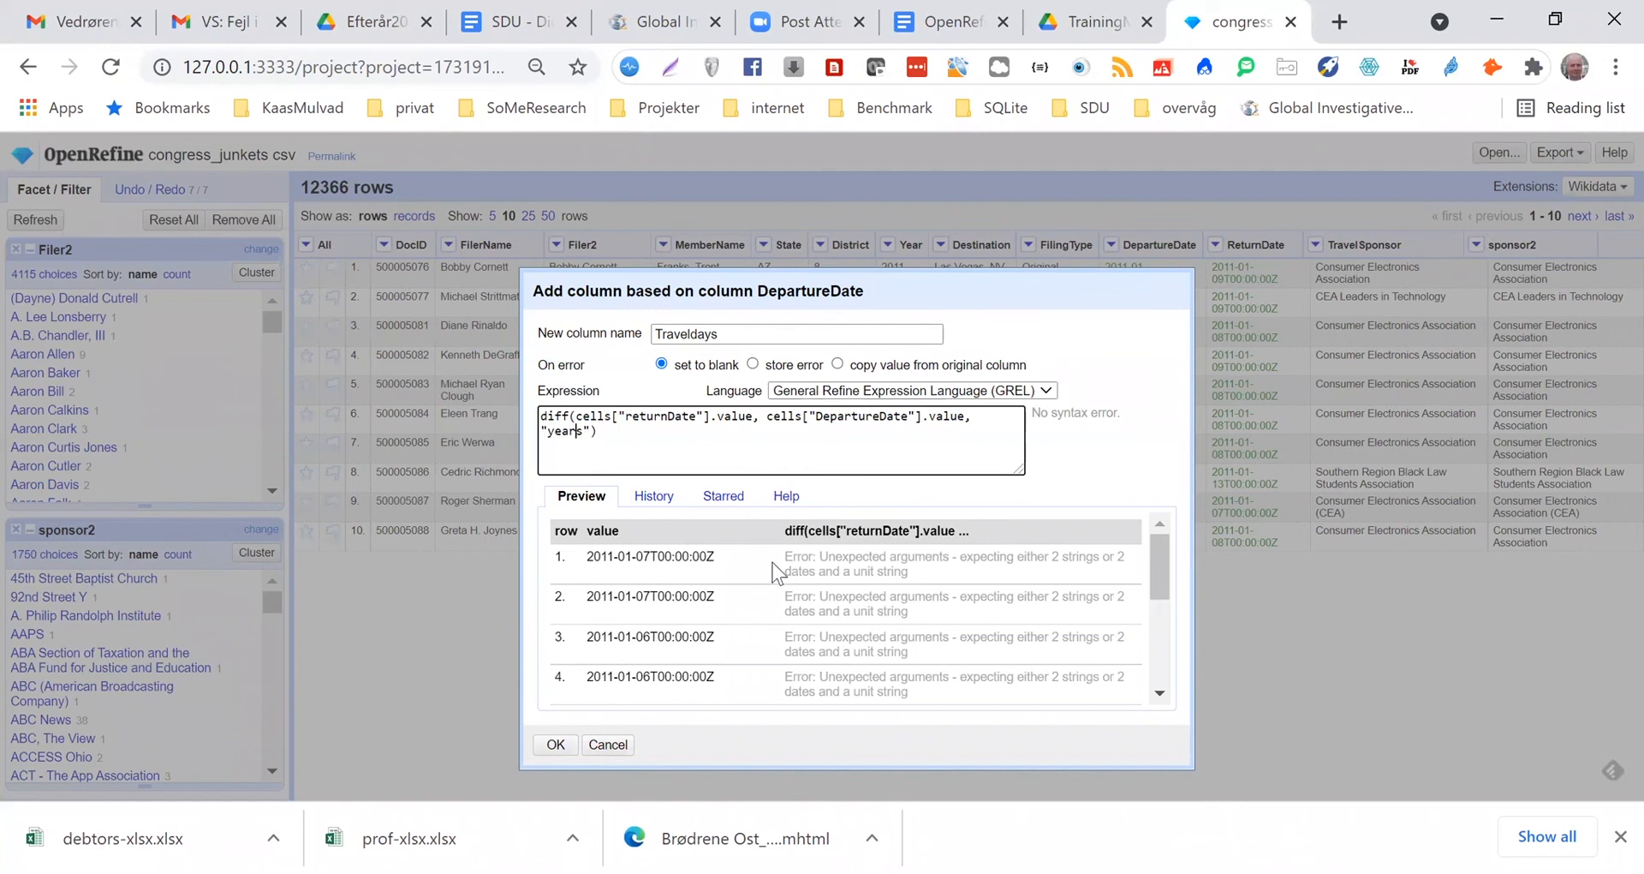
key("BackSpace")
key("BackSpace")
key("BackSpace")
key("BackSpace")
type("day")
Capitalize the returnDate reference in the expression as ReturnDate to match the column name, and bring the result preview into view
left_click_drag(920, 282, 966, 519)
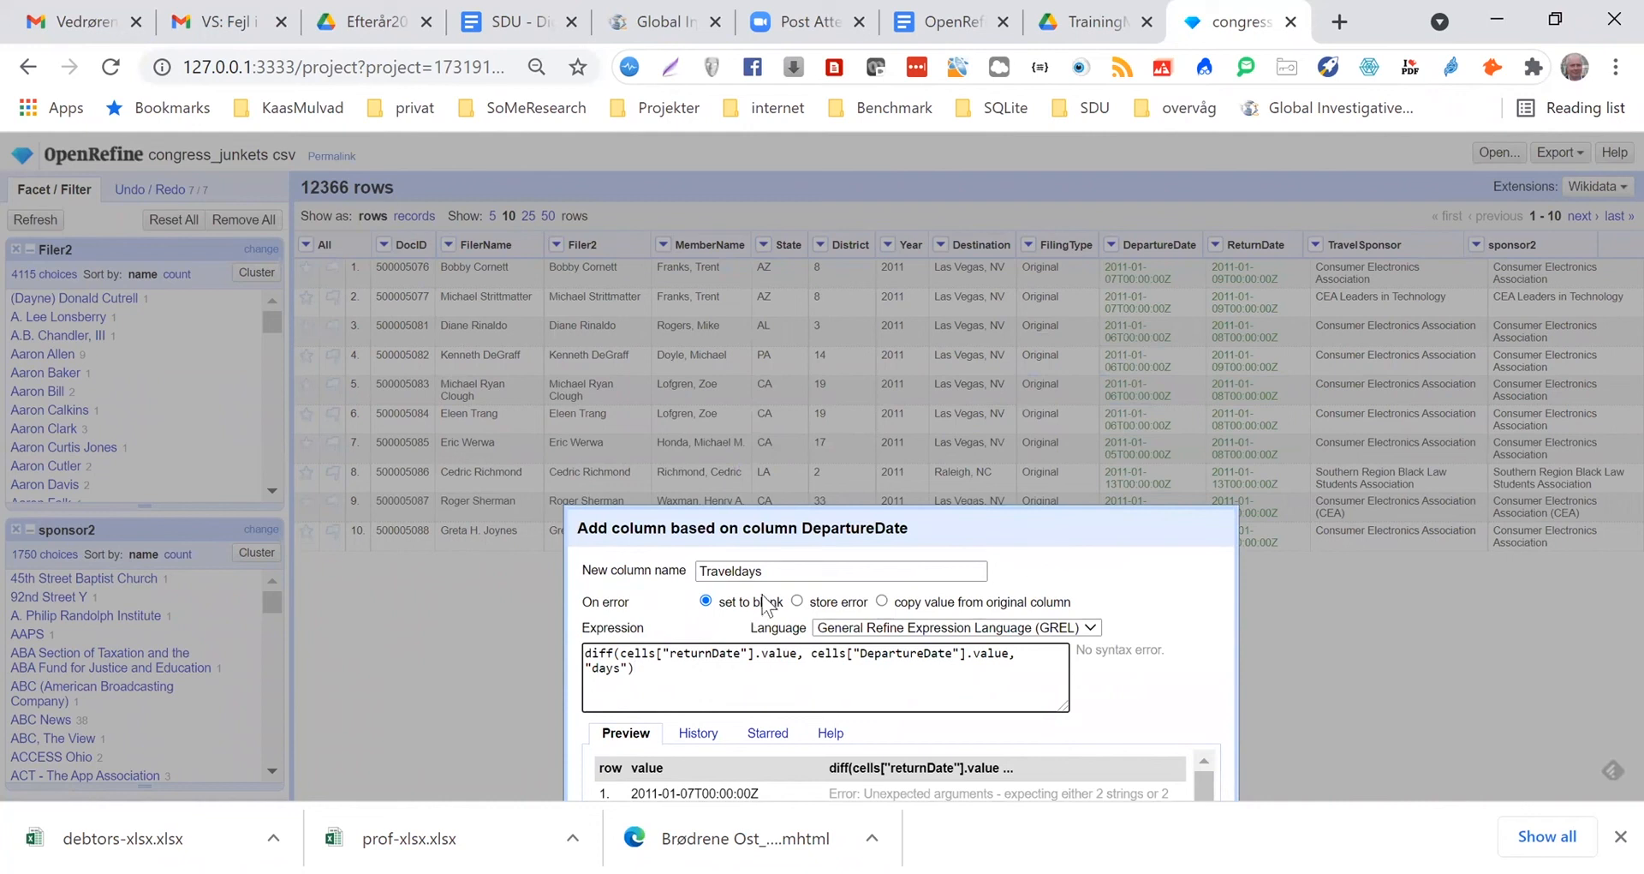
left_click(656, 665)
left_click_drag(1131, 531, 960, 612)
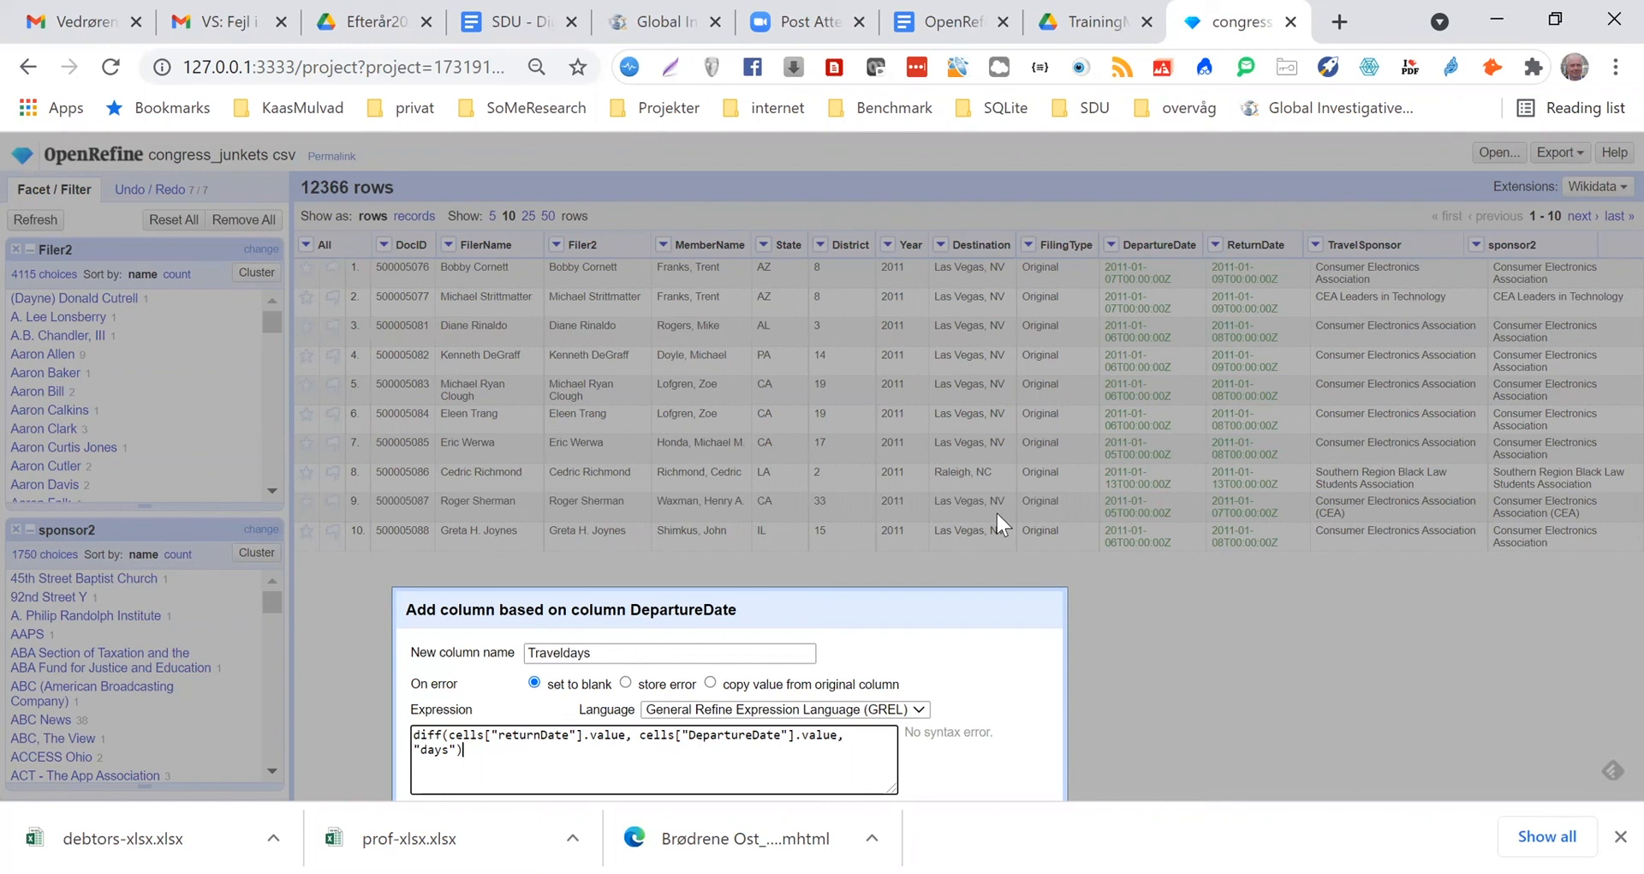
left_click(1190, 58)
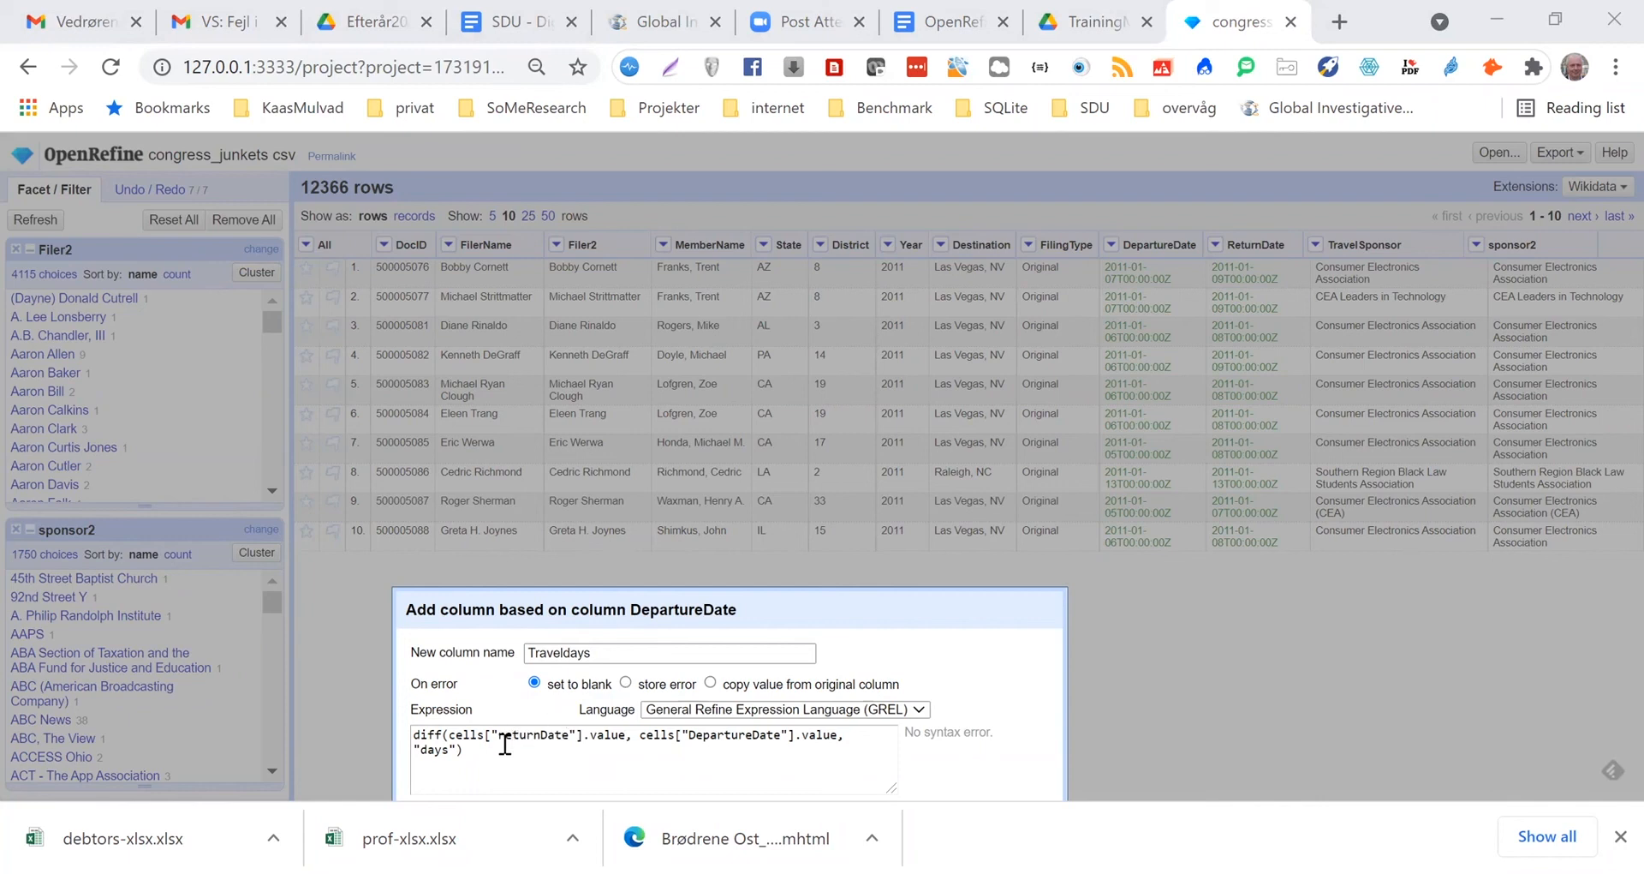
left_click_drag(498, 735, 505, 735)
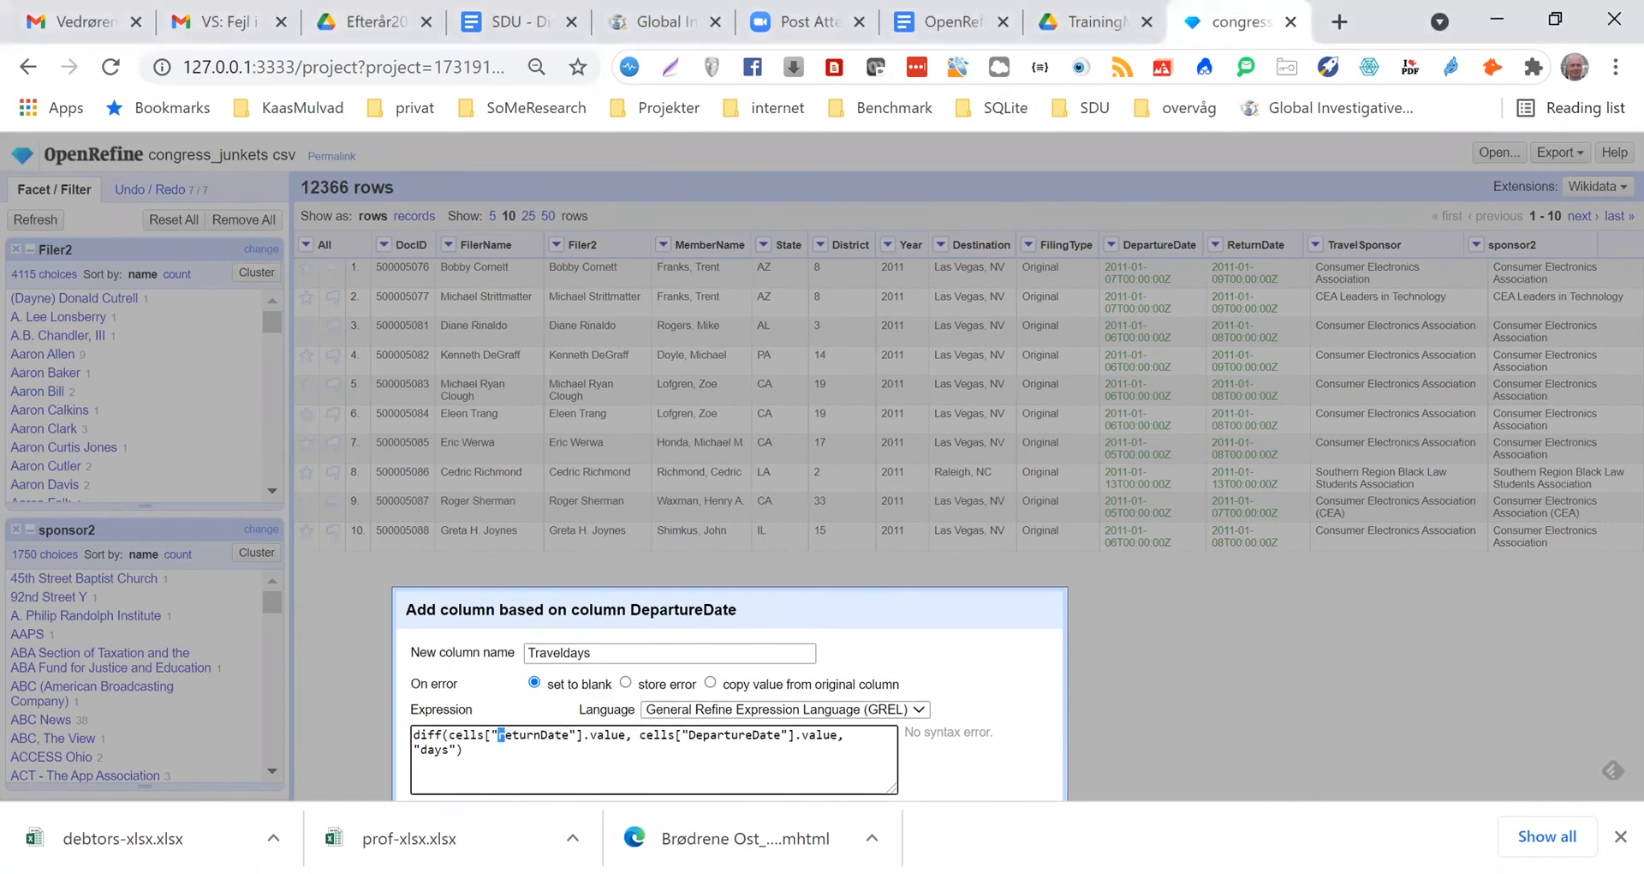
type("R")
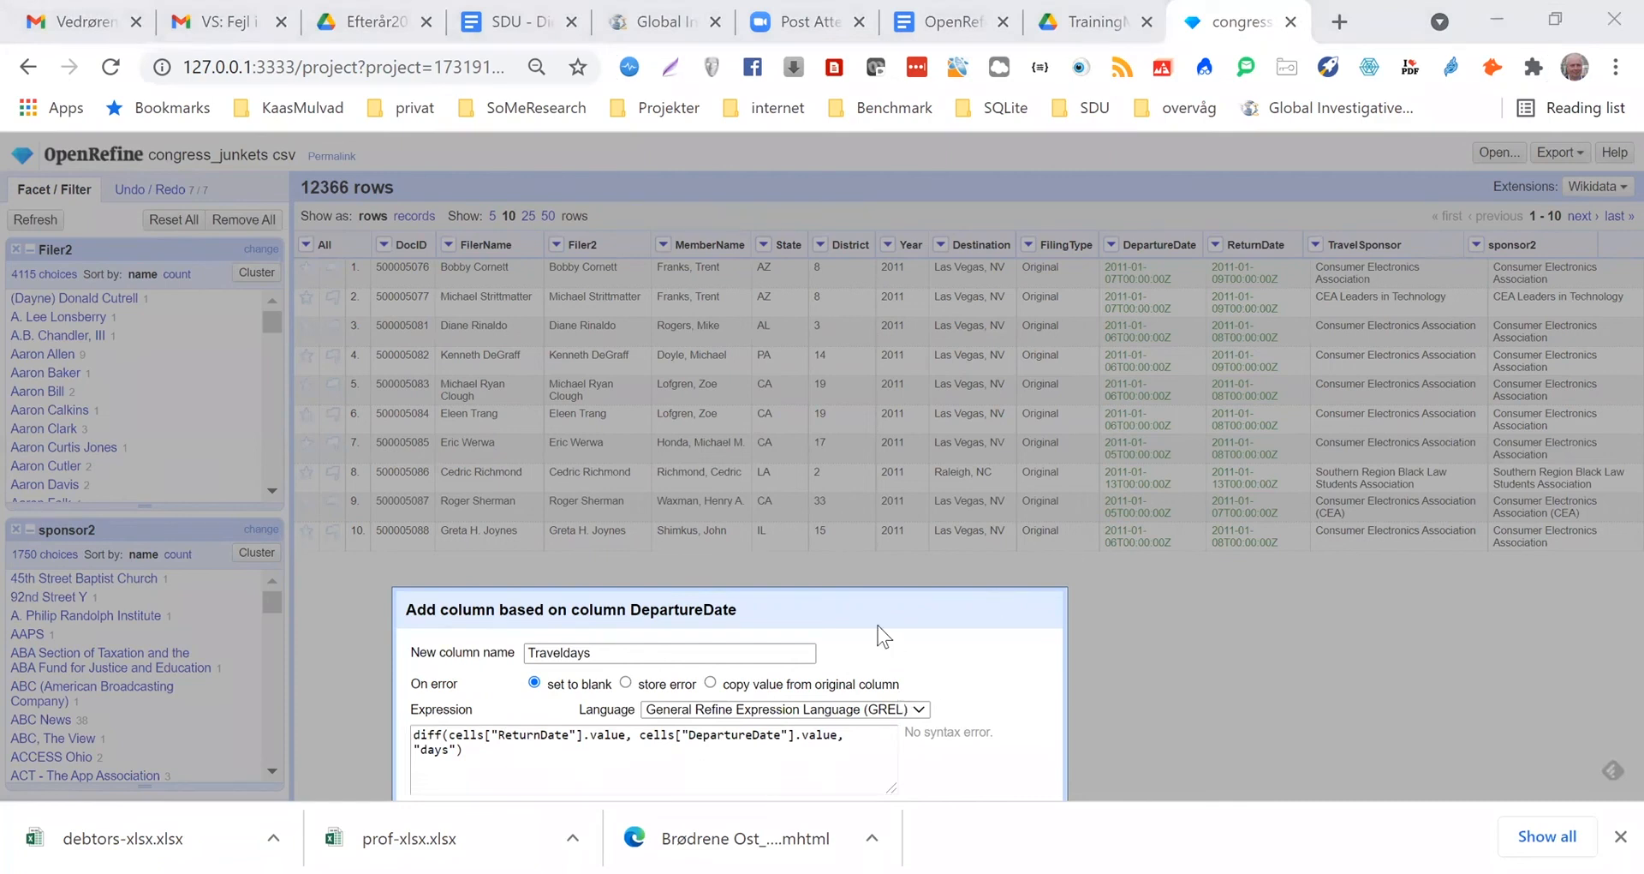
left_click_drag(869, 609, 921, 465)
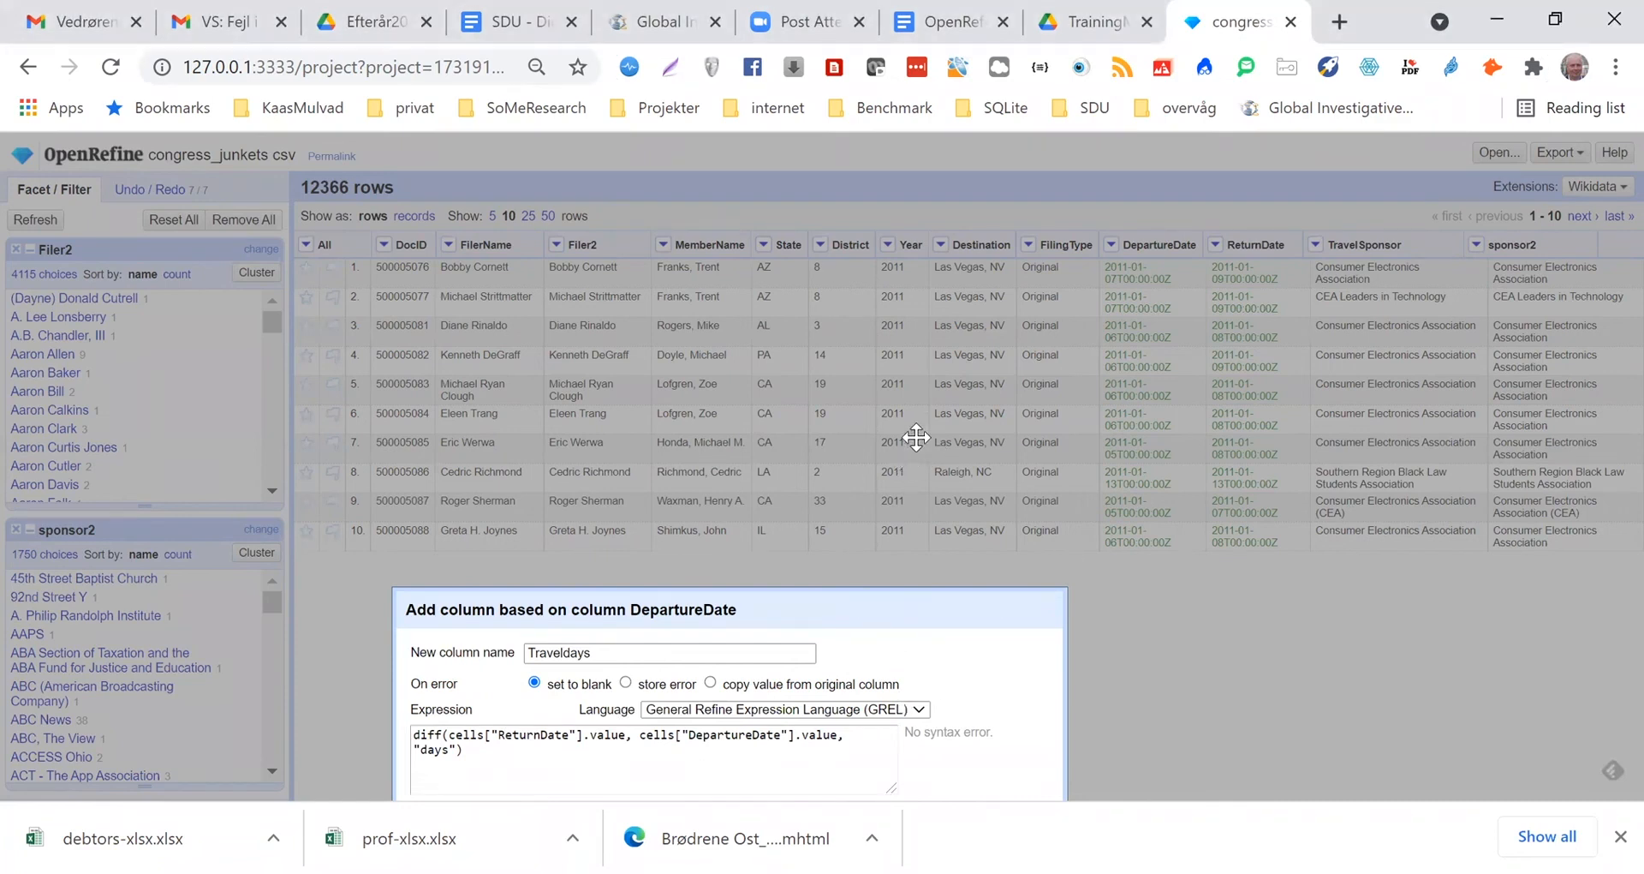
left_click_drag(932, 320, 944, 314)
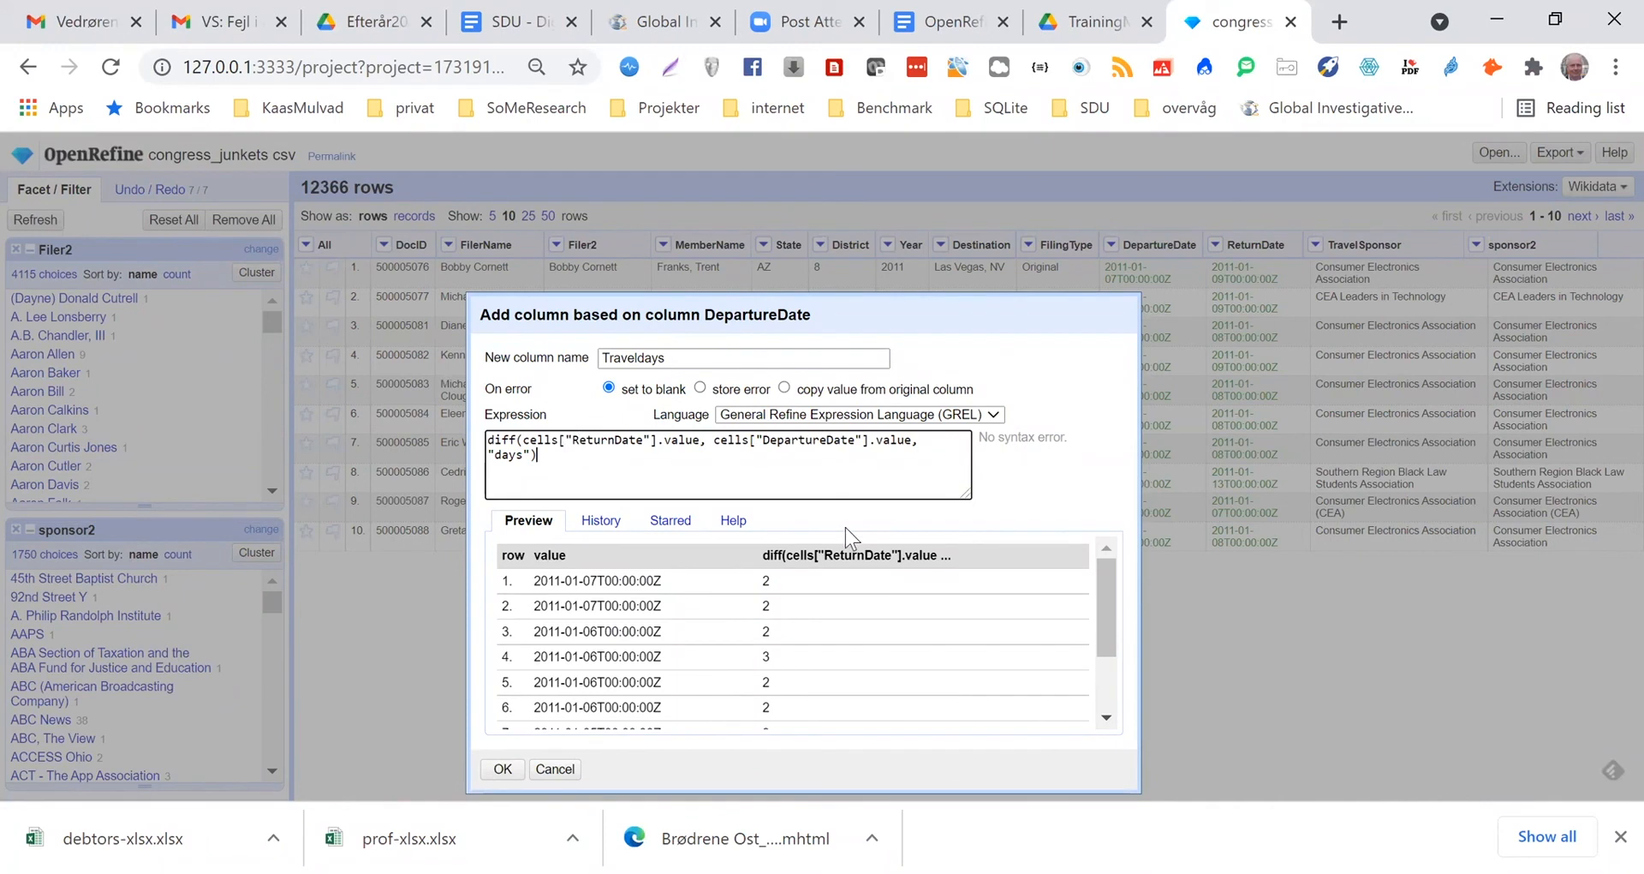
Append +1 to the diff expression and create the Traveldays column
type("+1")
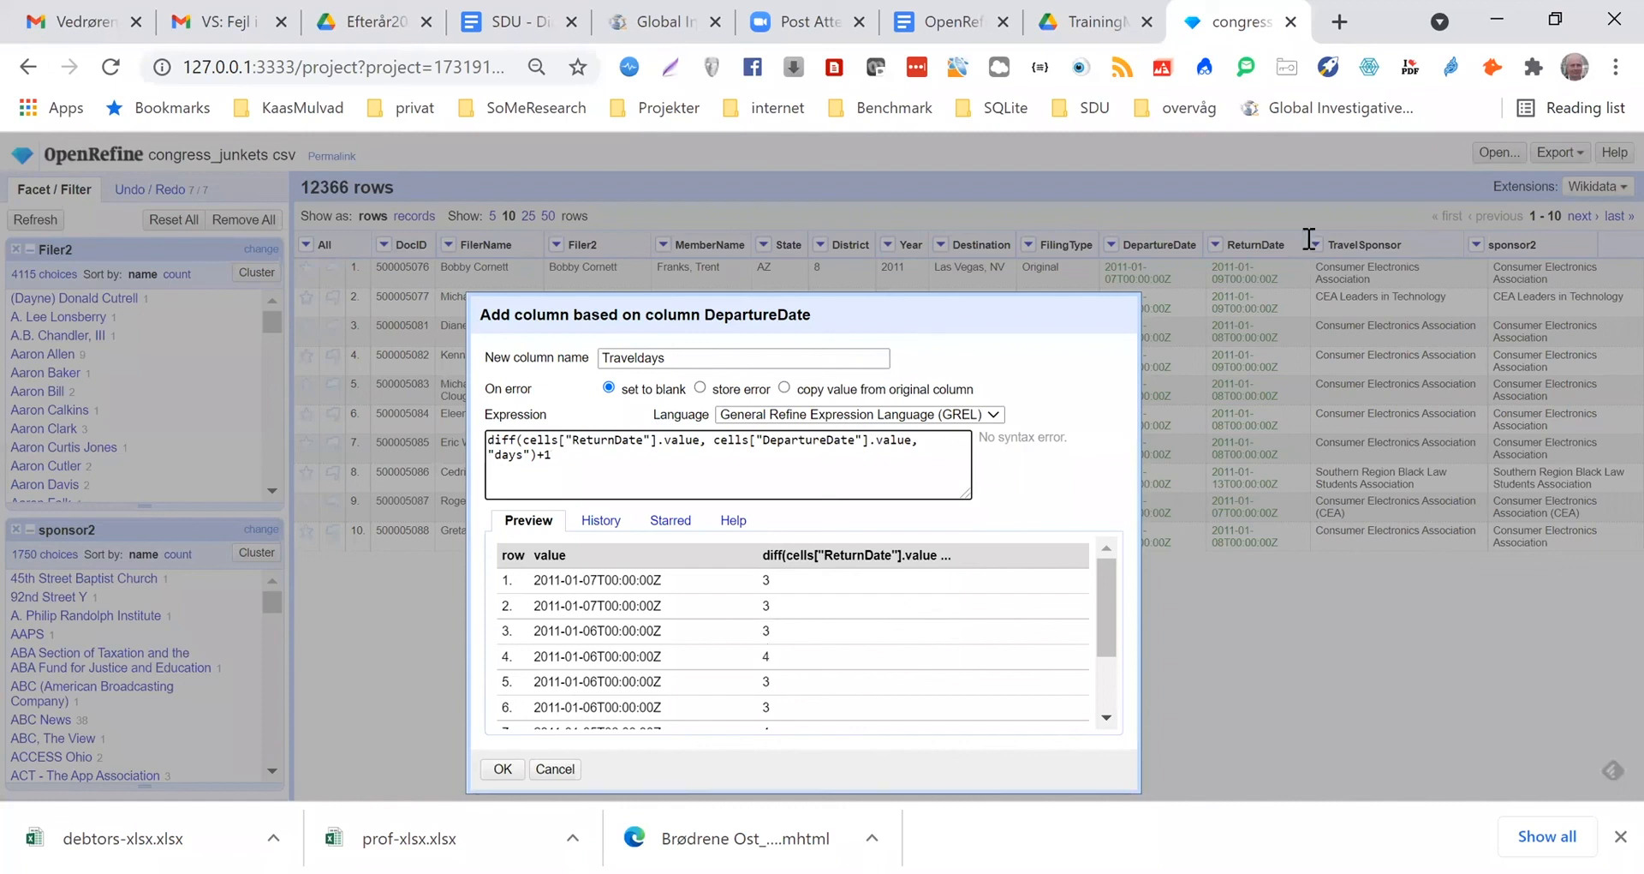
left_click(1219, 394)
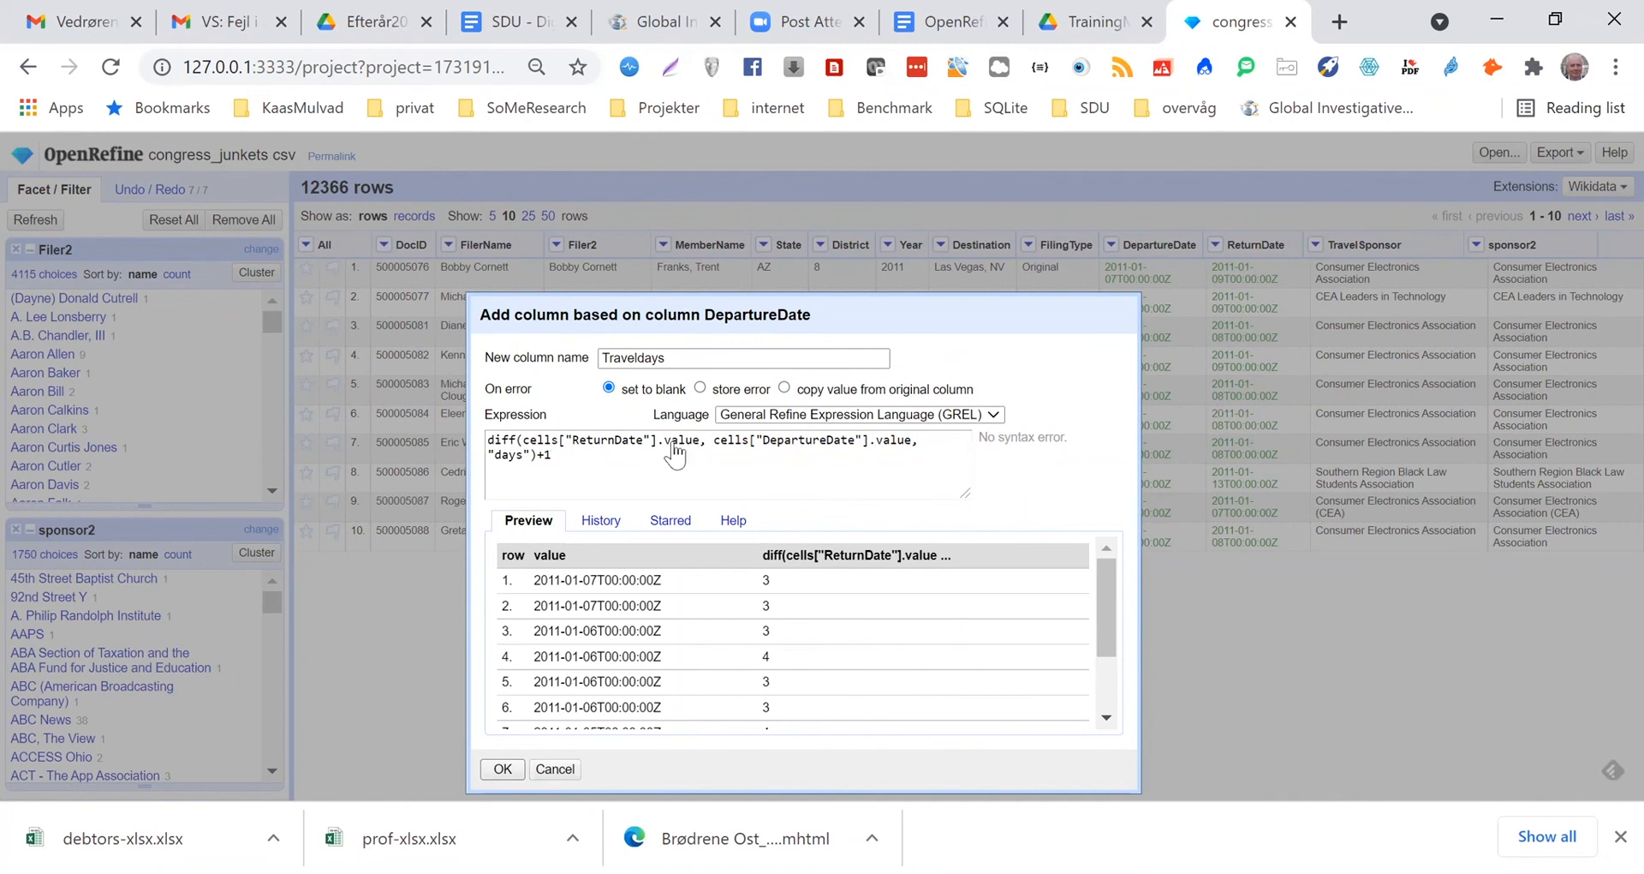
key("Return")
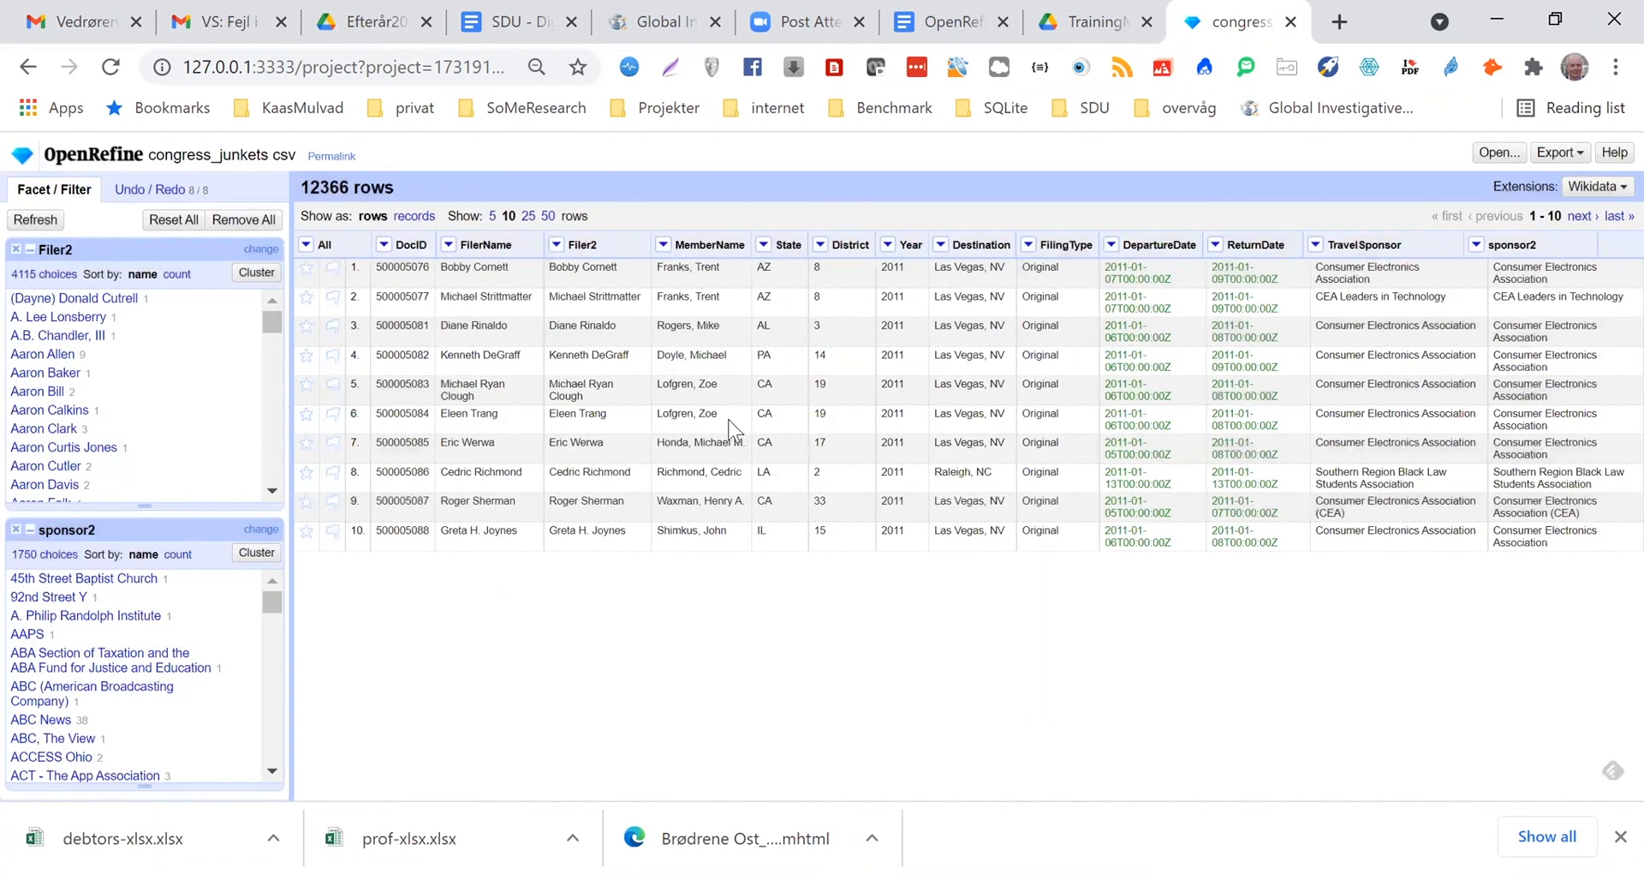